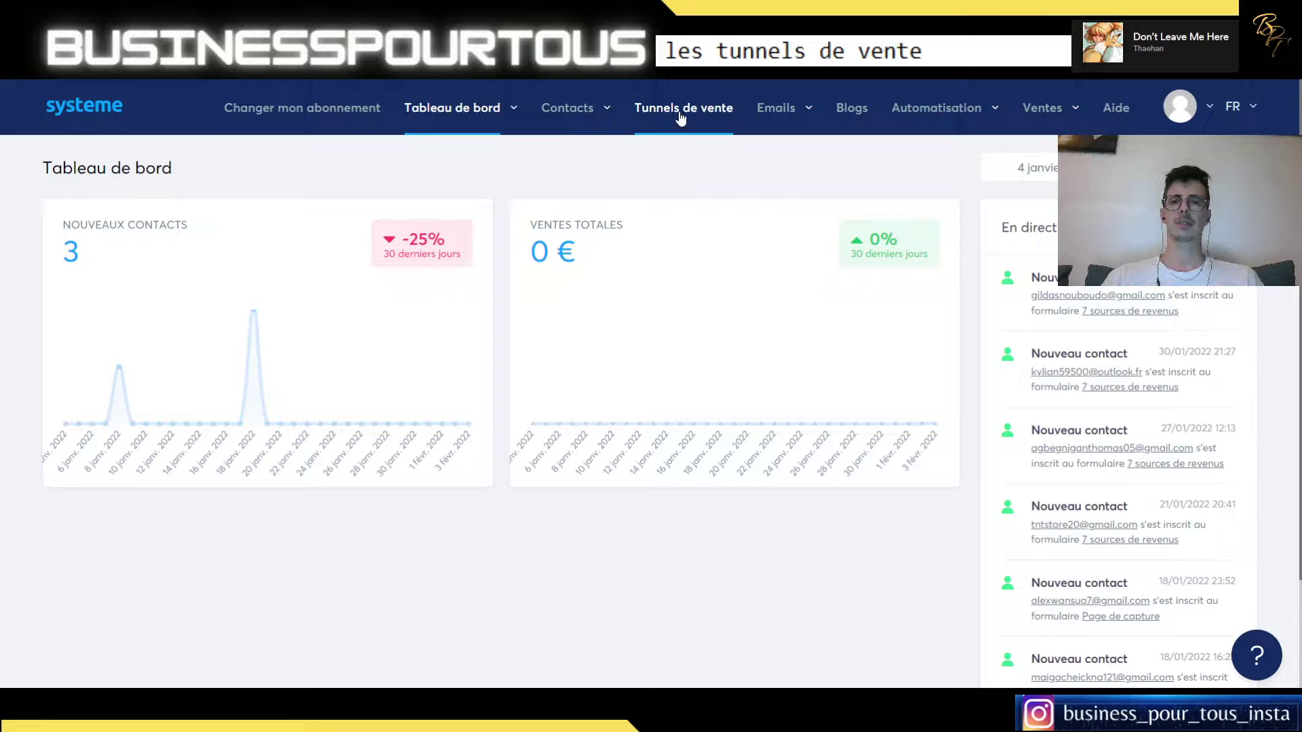
- Open the sales funnels list and bring up the form for creating a new funnel
{"action": "left_click", "coordinate": [682, 109]}
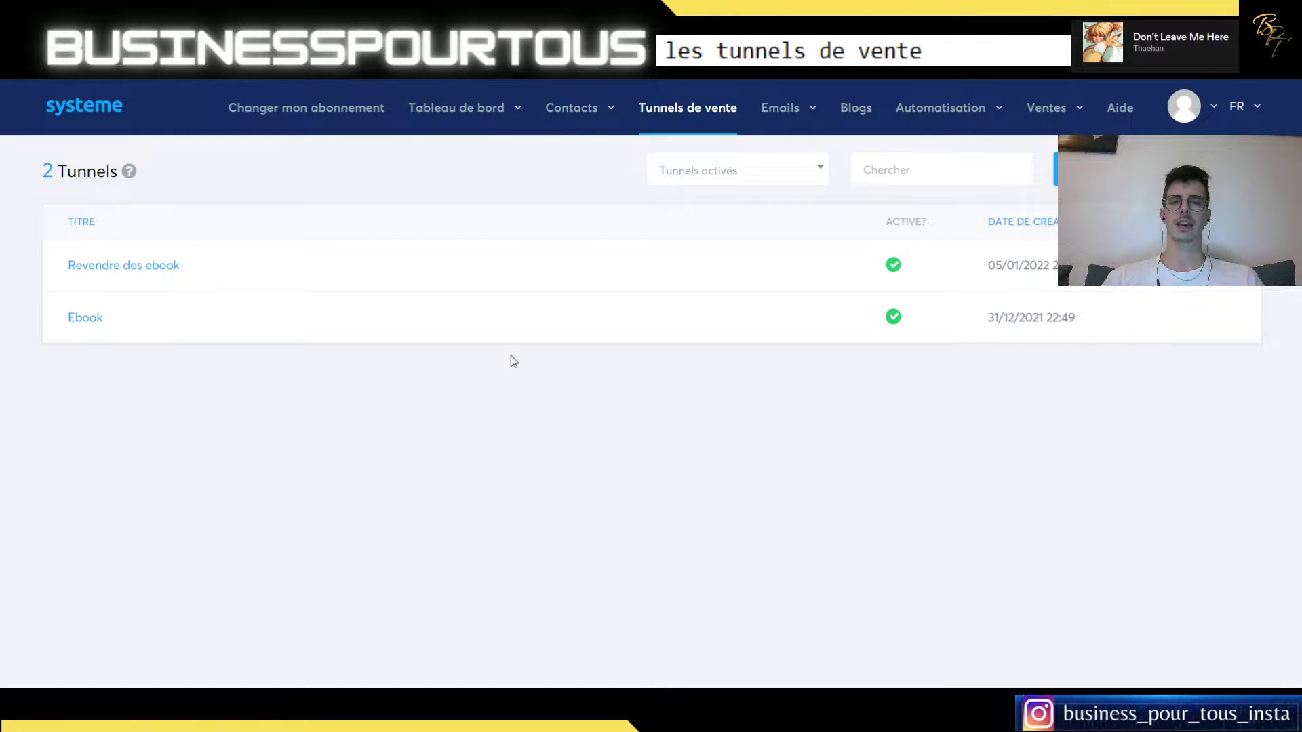
{"action": "mouse_move", "coordinate": [544, 298]}
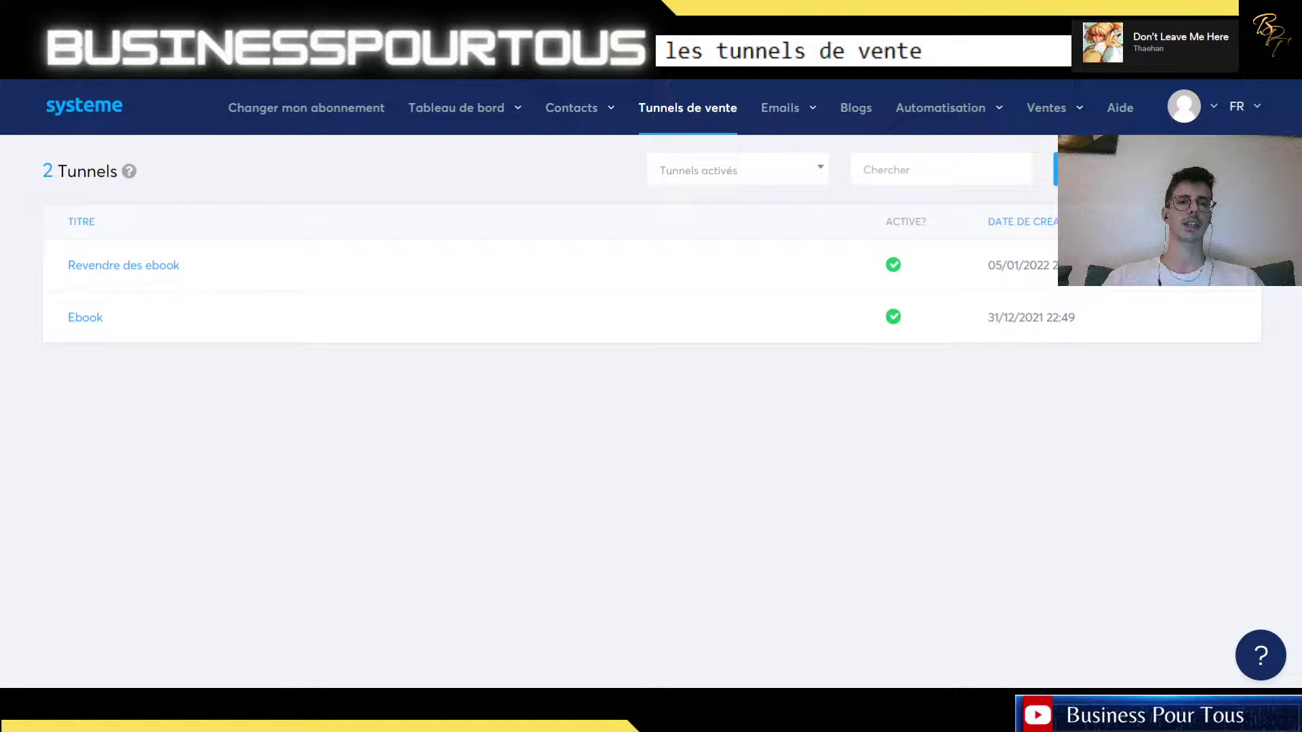
{"action": "left_click", "coordinate": [1157, 169]}
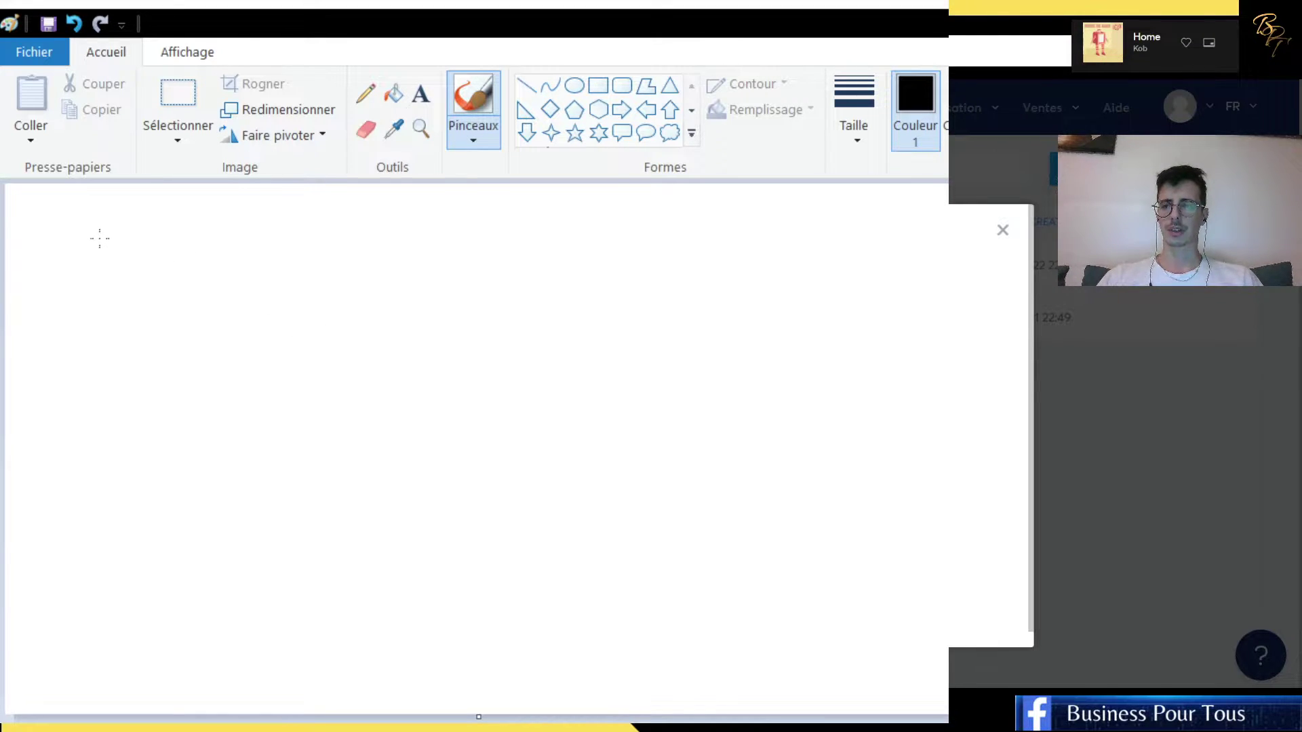
- Switch to Paint and sketch two converging funnel sides with a pencil over the opening and a handwritten euro price beside it
{"action": "mouse_move", "coordinate": [85, 248]}
{"action": "left_mouse_down"}
{"action": "mouse_move", "coordinate": [181, 398]}
{"action": "mouse_move", "coordinate": [246, 552]}
{"action": "mouse_move", "coordinate": [267, 557]}
{"action": "left_mouse_up"}
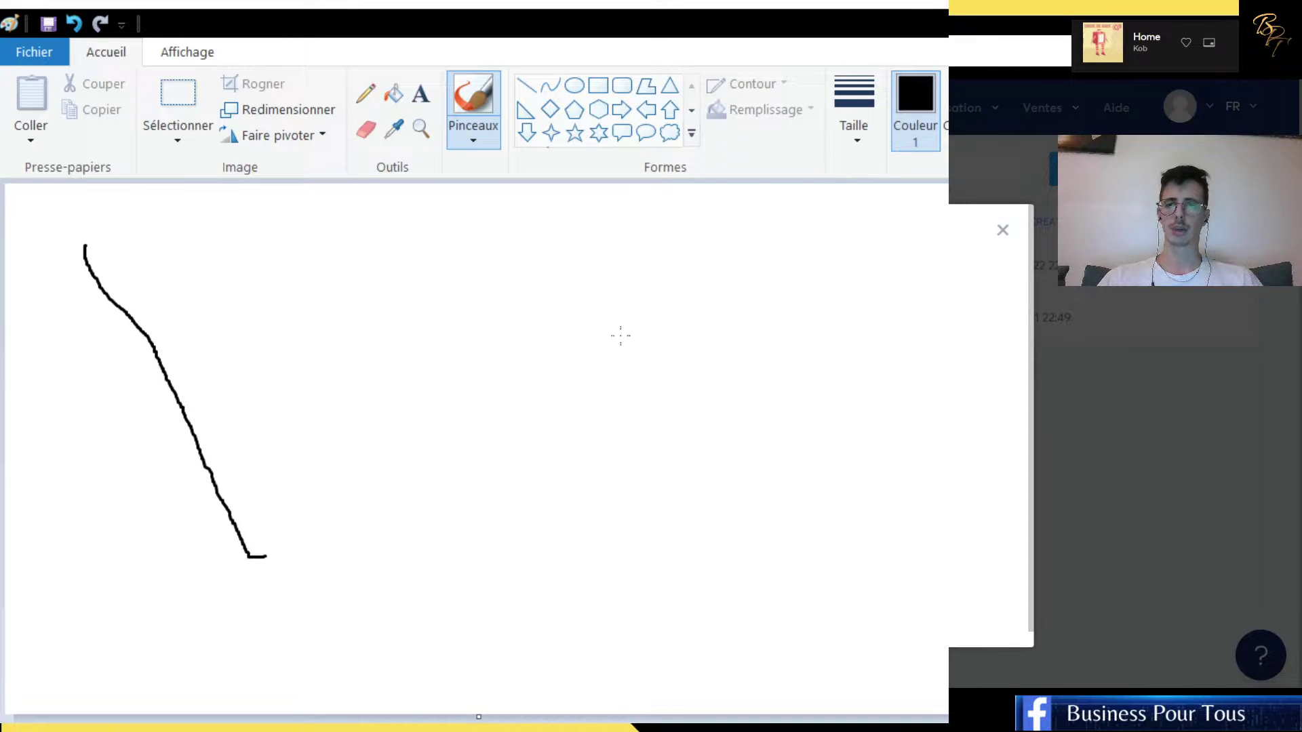
{"action": "left_click_drag", "start_coordinate": [614, 267], "coordinate": [449, 548]}
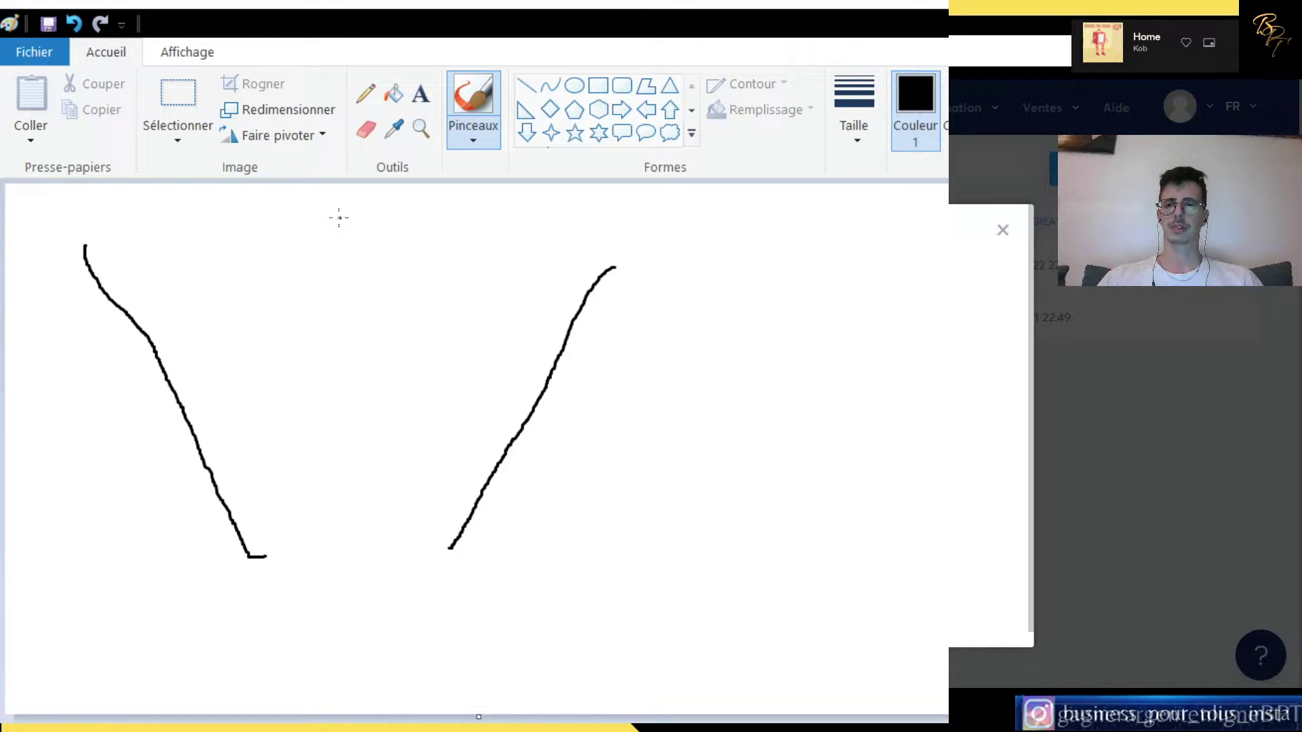
{"action": "mouse_move", "coordinate": [339, 218]}
{"action": "left_mouse_down"}
{"action": "mouse_move", "coordinate": [273, 307]}
{"action": "mouse_move", "coordinate": [280, 346]}
{"action": "mouse_move", "coordinate": [316, 324]}
{"action": "mouse_move", "coordinate": [398, 218]}
{"action": "mouse_move", "coordinate": [372, 202]}
{"action": "mouse_move", "coordinate": [333, 224]}
{"action": "mouse_move", "coordinate": [377, 184]}
{"action": "mouse_move", "coordinate": [416, 200]}
{"action": "mouse_move", "coordinate": [392, 218]}
{"action": "left_mouse_up"}
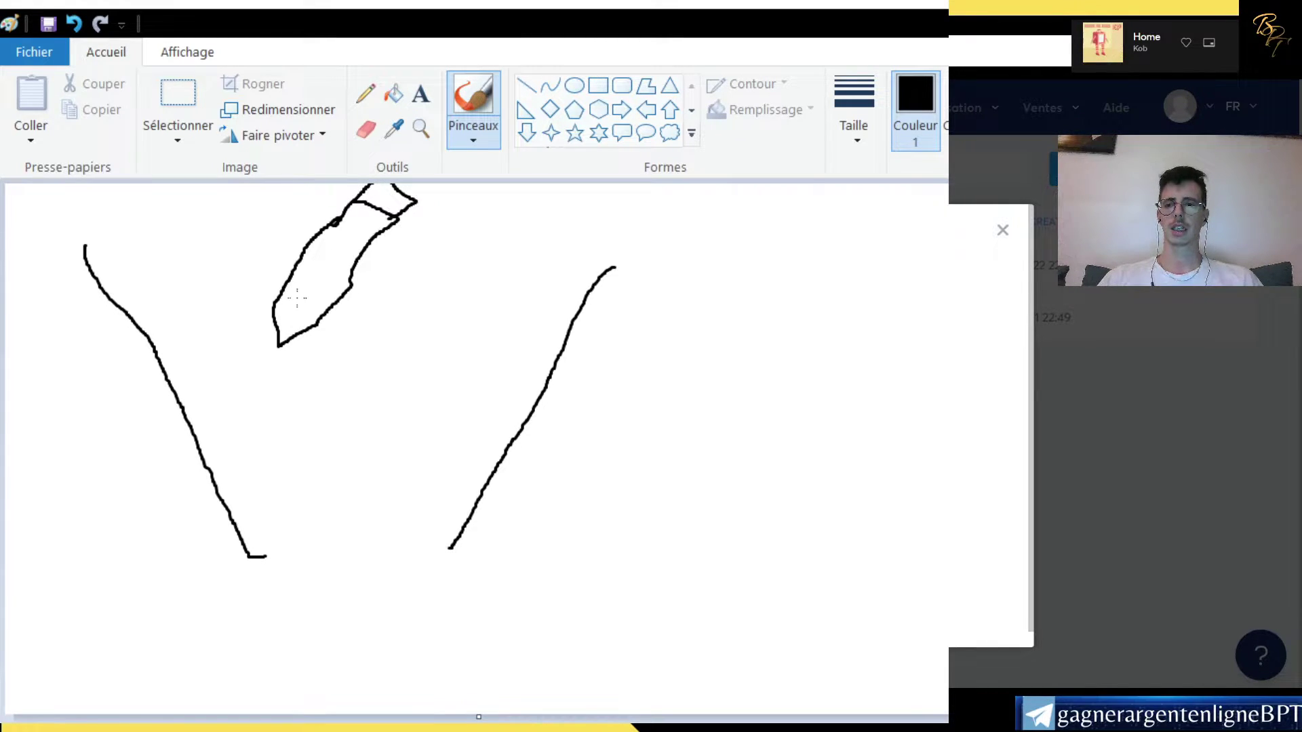
{"action": "mouse_move", "coordinate": [278, 303]}
{"action": "left_mouse_down"}
{"action": "mouse_move", "coordinate": [315, 314]}
{"action": "mouse_move", "coordinate": [302, 314]}
{"action": "left_mouse_up"}
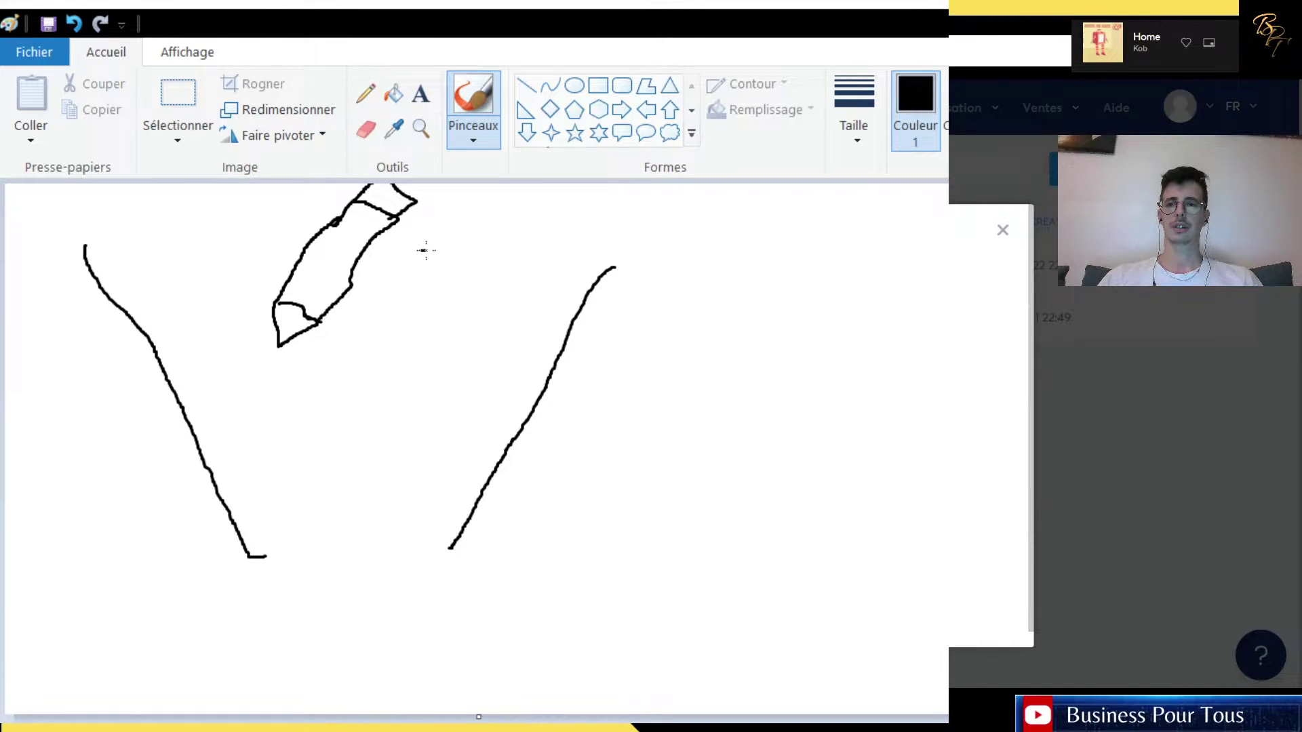
{"action": "mouse_move", "coordinate": [426, 250]}
{"action": "left_mouse_down"}
{"action": "mouse_move", "coordinate": [463, 249]}
{"action": "mouse_move", "coordinate": [493, 228]}
{"action": "mouse_move", "coordinate": [483, 237]}
{"action": "mouse_move", "coordinate": [539, 244]}
{"action": "mouse_move", "coordinate": [517, 231]}
{"action": "left_mouse_up"}
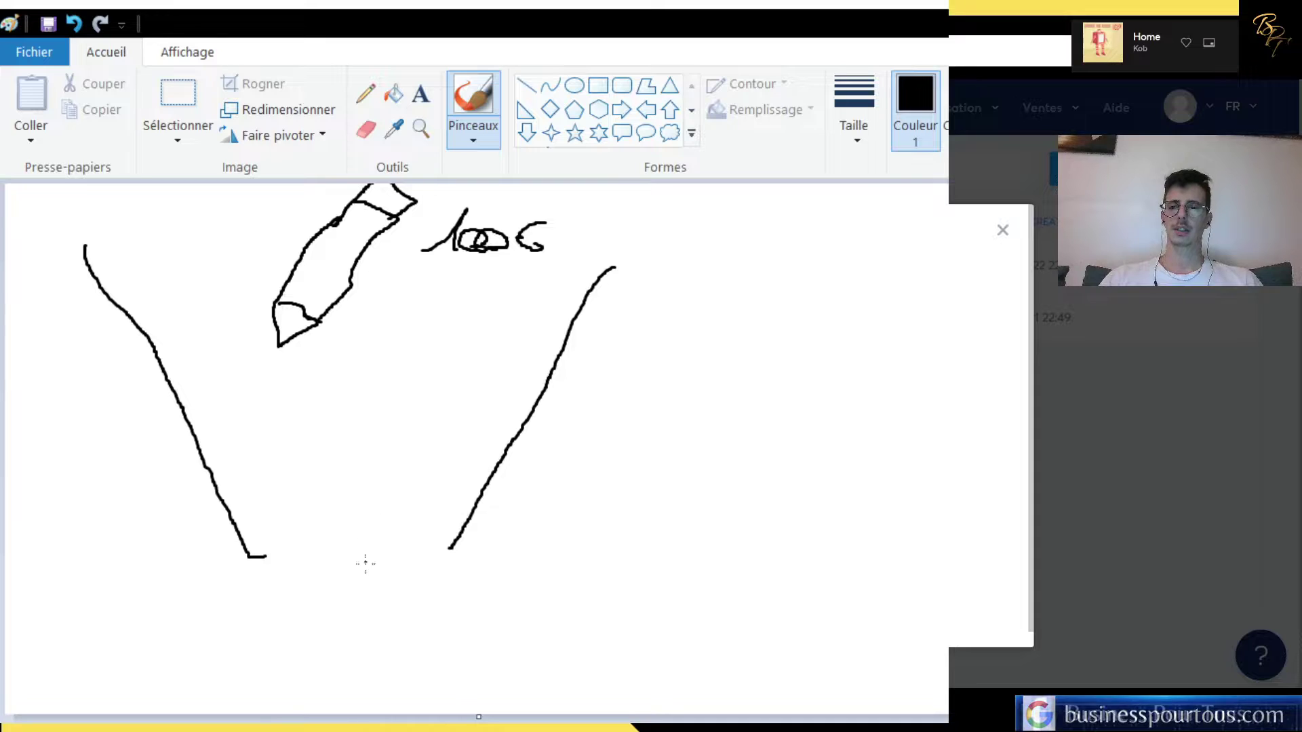
- Add the text "CLIENT" between the lower ends of the two funnel lines
{"action": "left_click", "coordinate": [421, 94]}
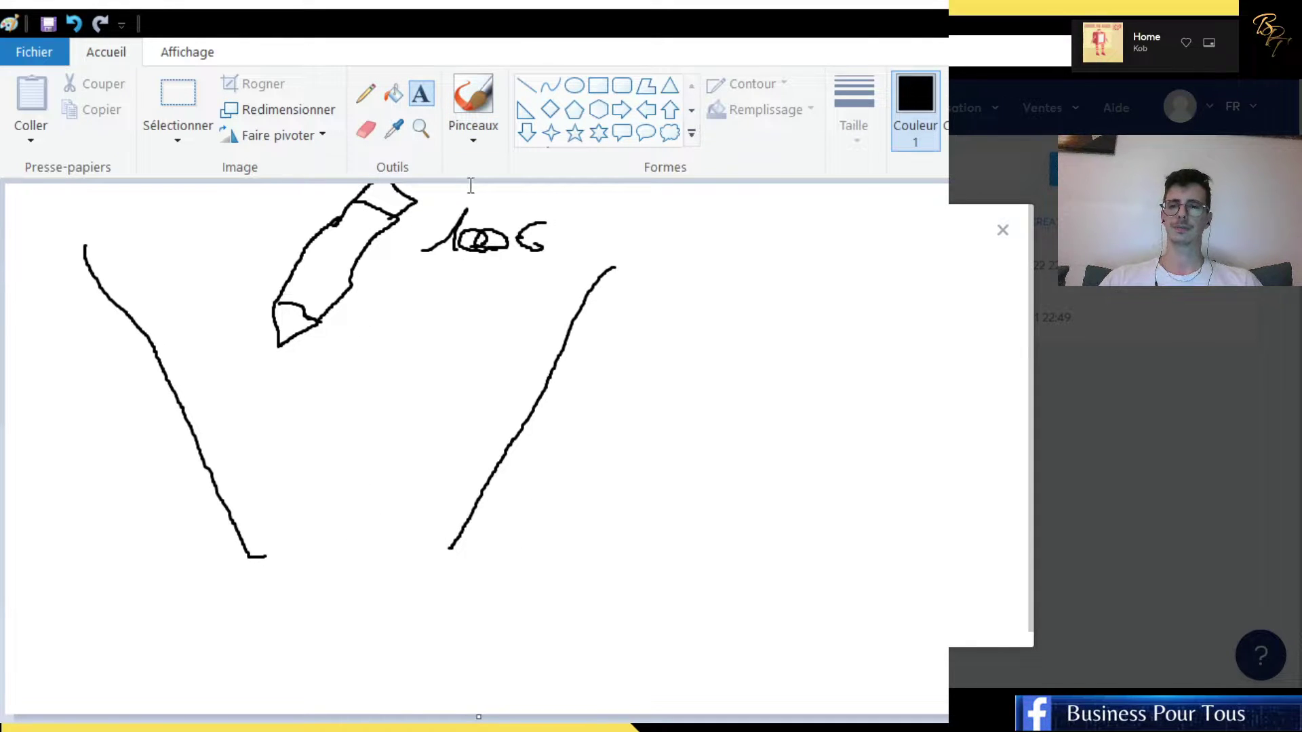
{"action": "left_click", "coordinate": [314, 550]}
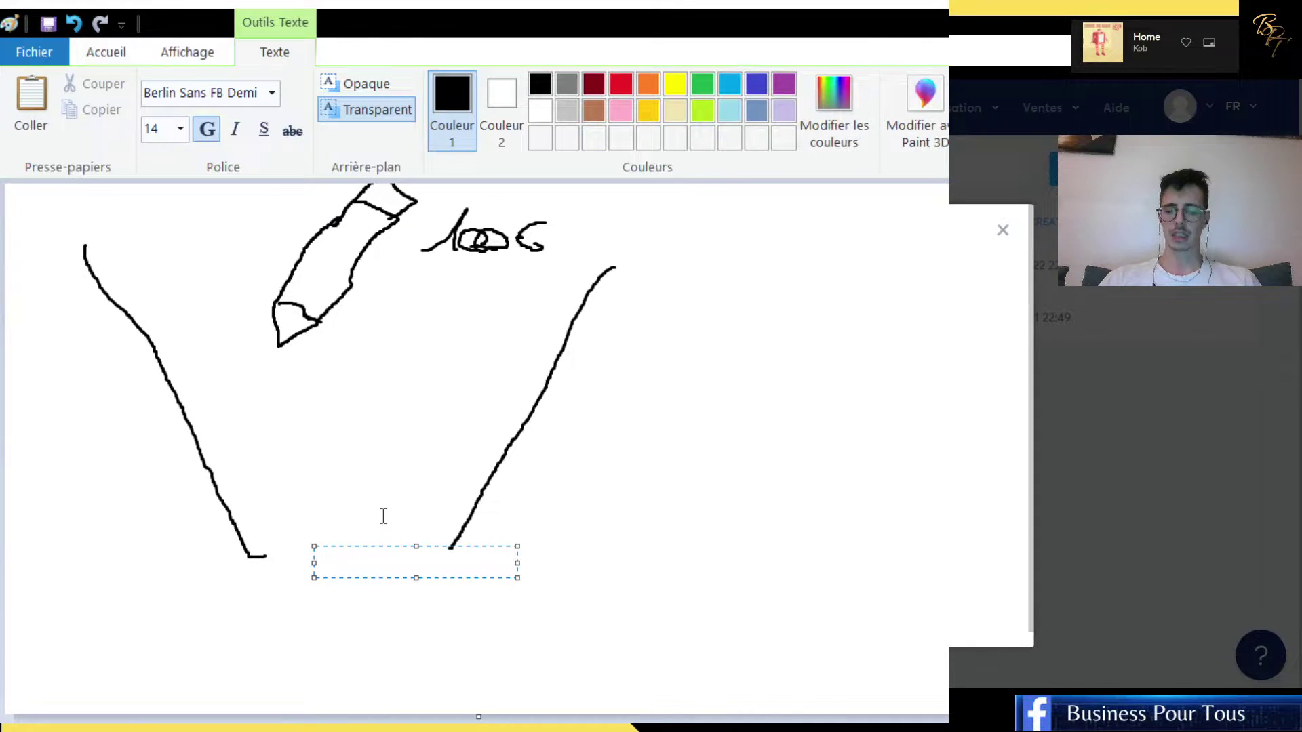
{"action": "type", "text": "CLIENT"}
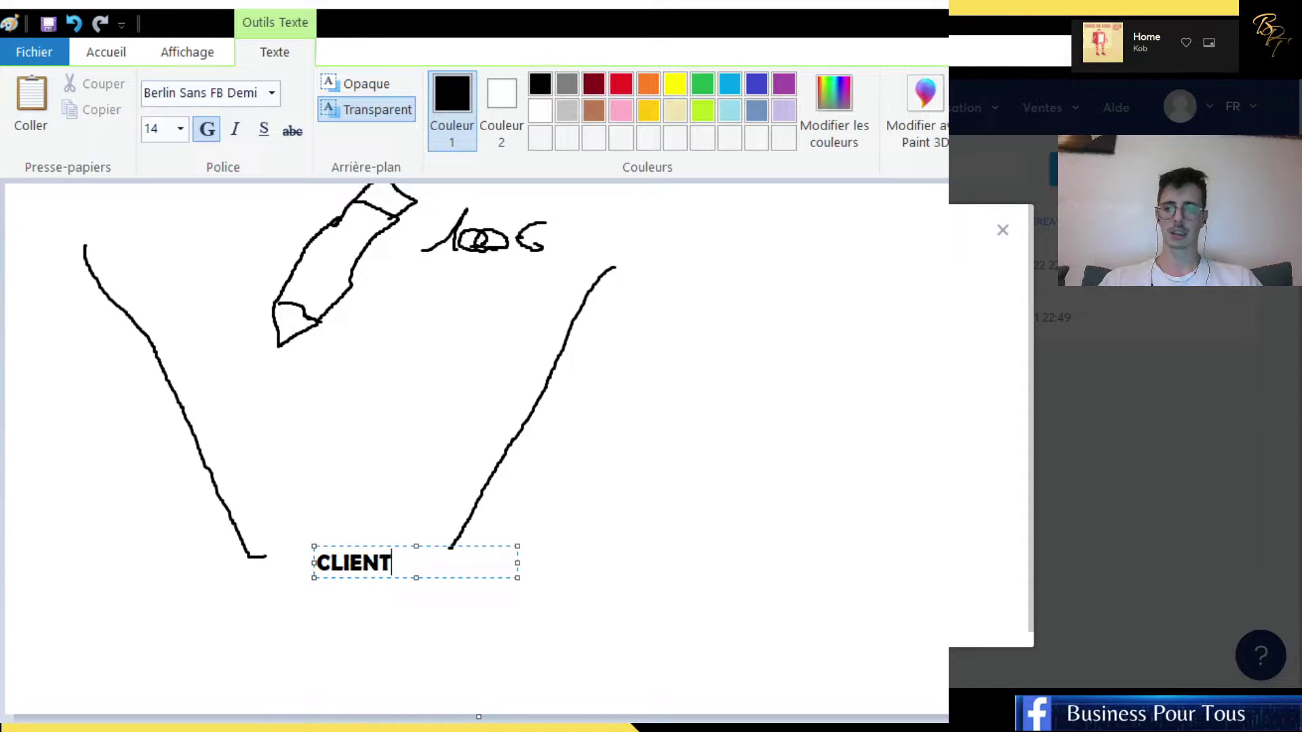
{"action": "left_click", "coordinate": [655, 516]}
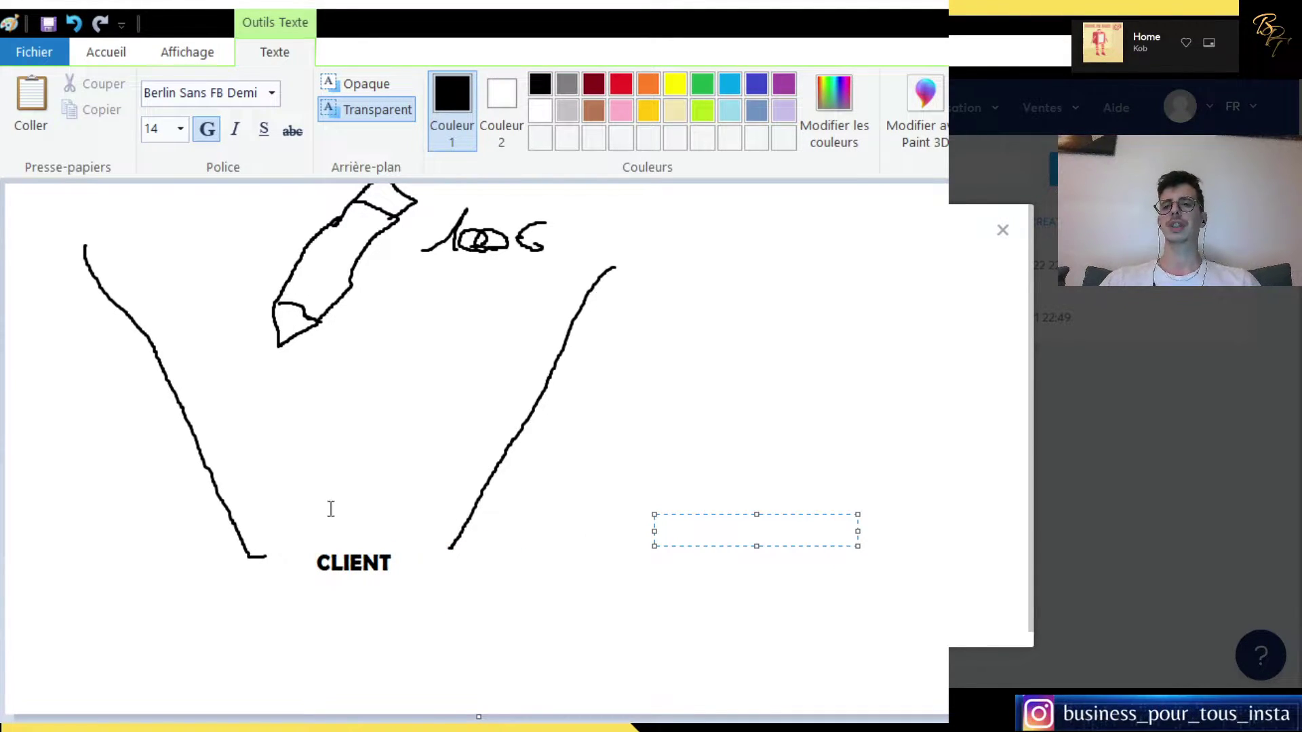
{"action": "left_click", "coordinate": [371, 634]}
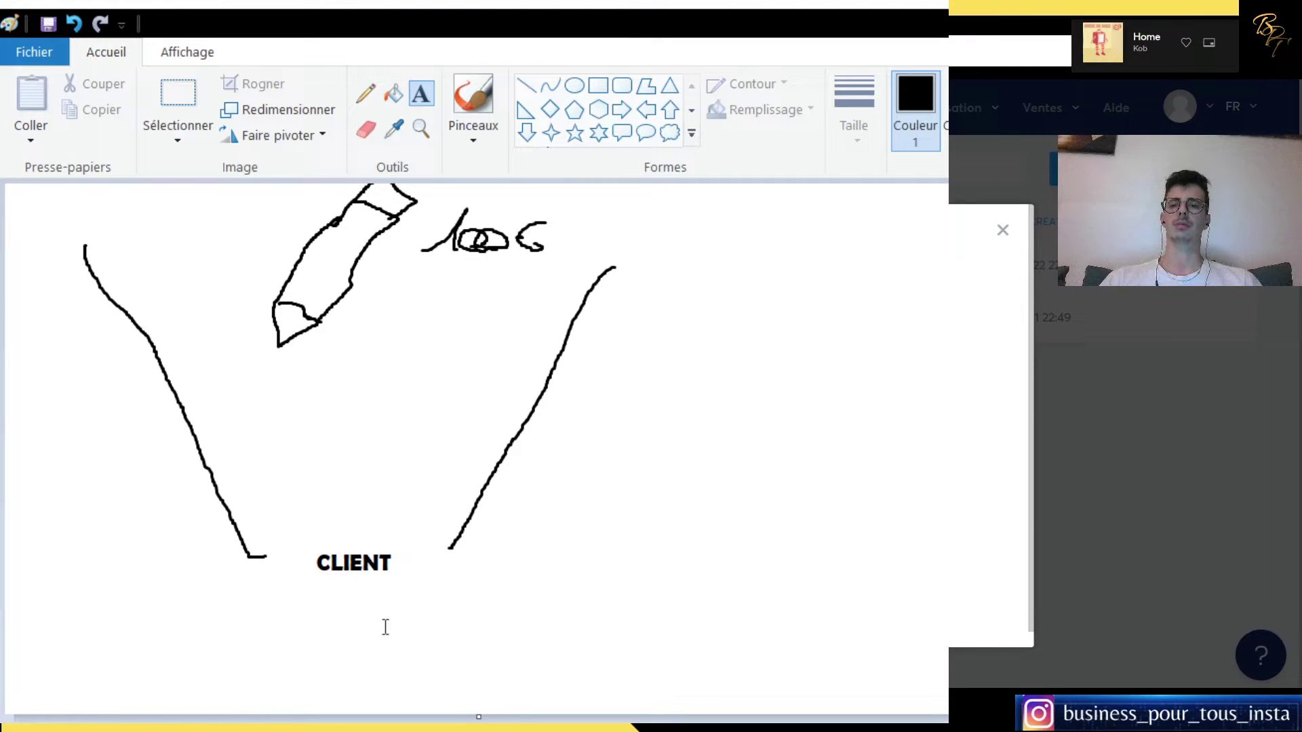
- Add the text "1/100" just below the CLIENT label
{"action": "left_click", "coordinate": [335, 602]}
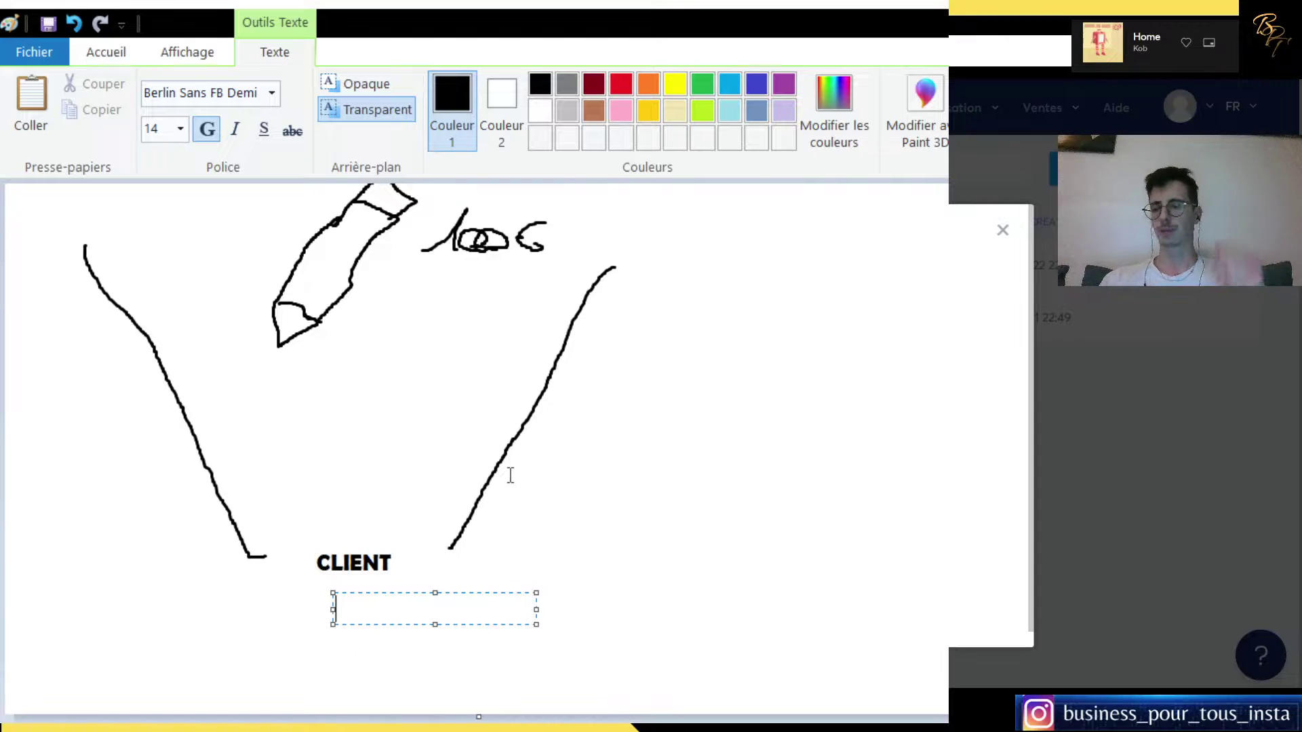
{"action": "type", "text": "1/100"}
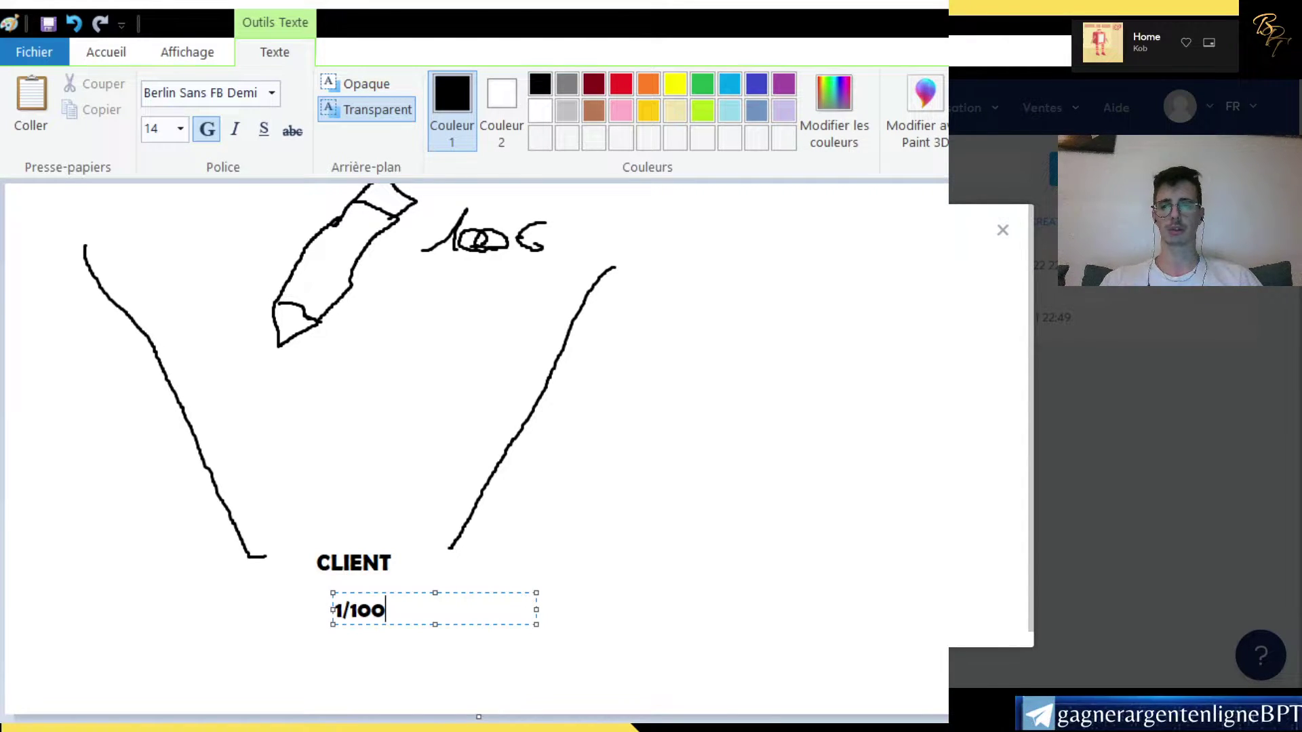
{"action": "key", "text": "Return"}
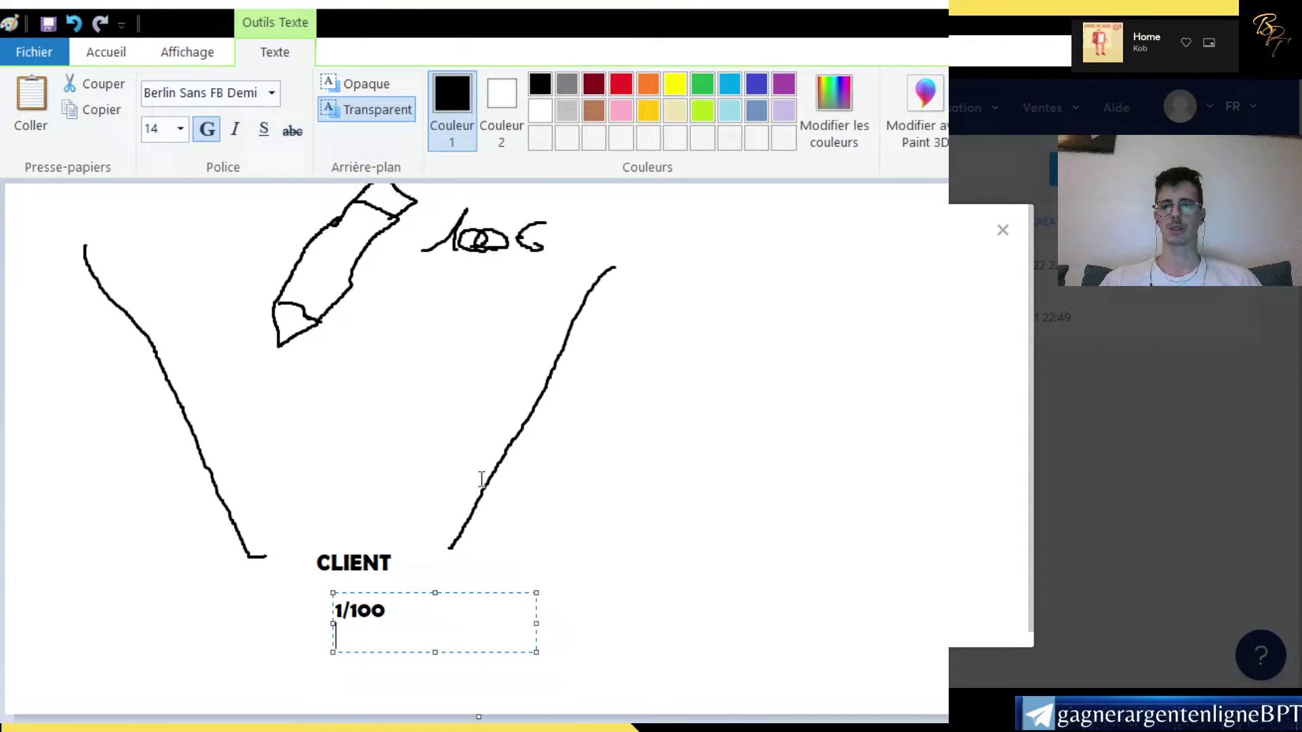
{"action": "left_click", "coordinate": [551, 482]}
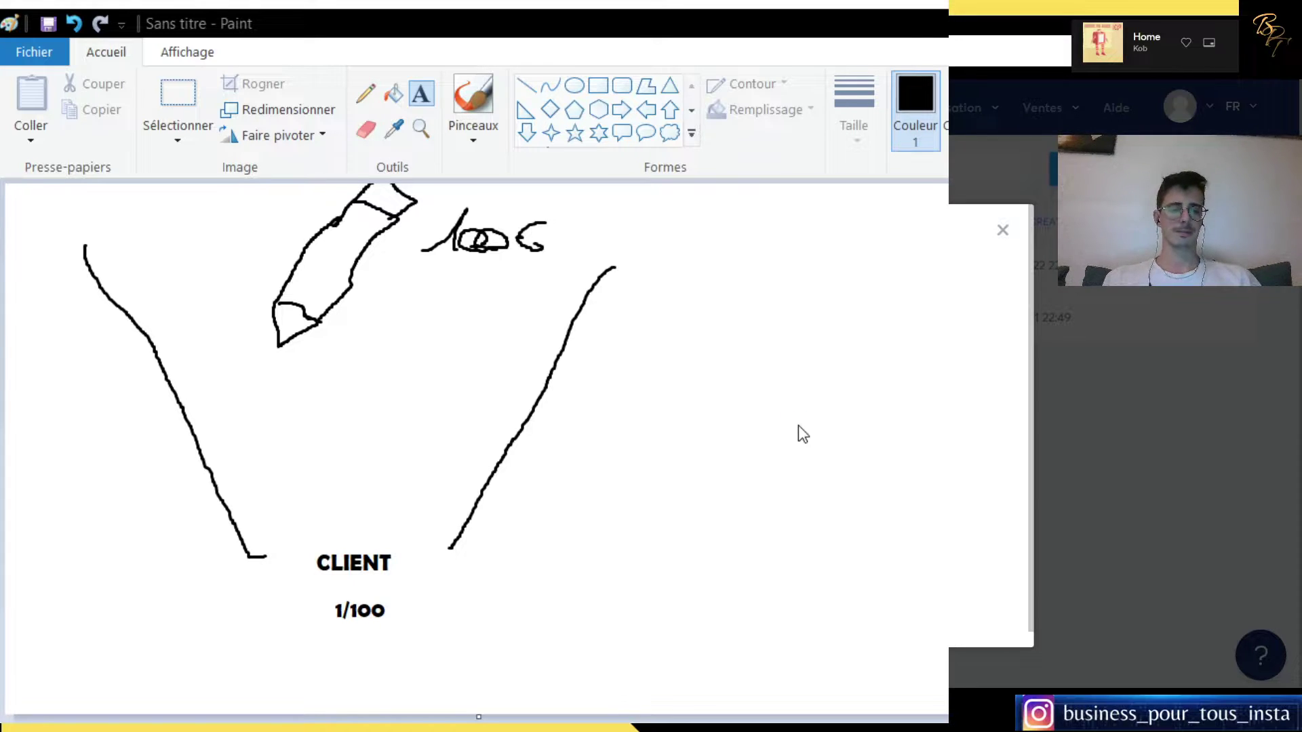
- Start a blank canvas and sketch a pencil near its upper edge with a handwritten euro price beside it
{"action": "left_click", "coordinate": [798, 425]}
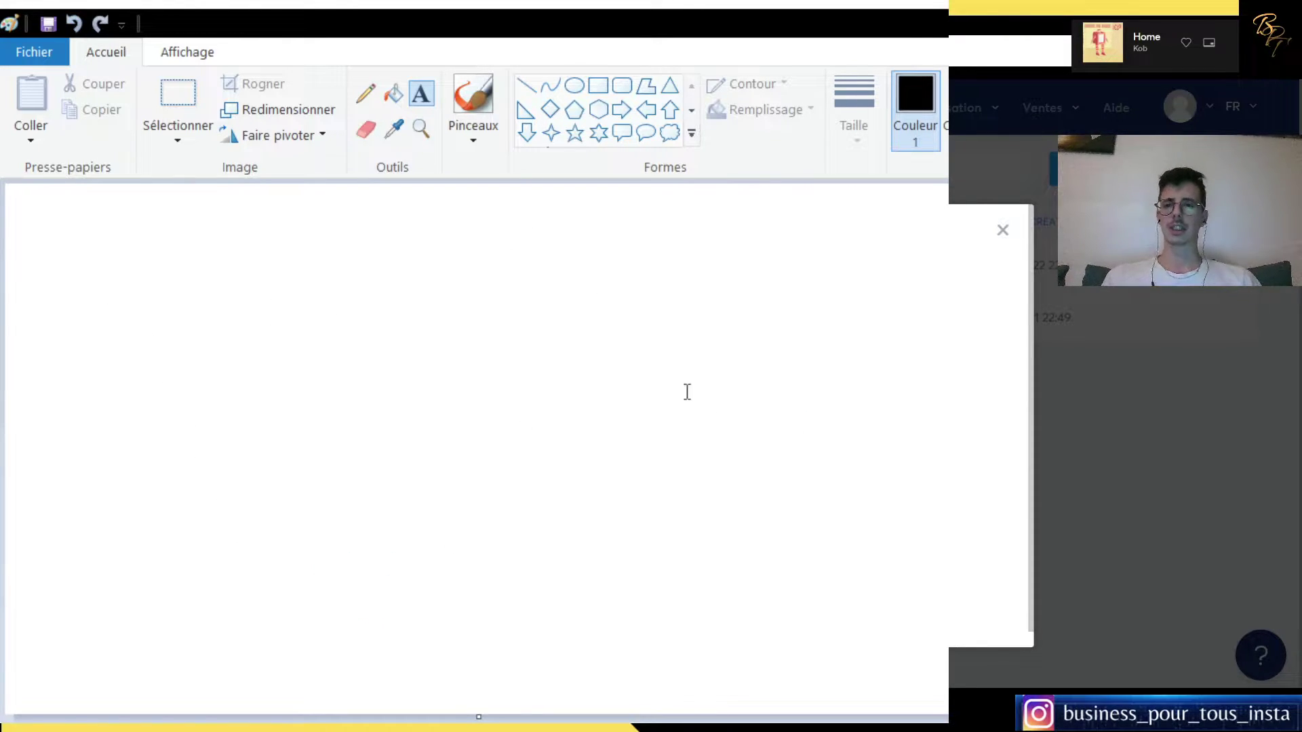
{"action": "left_click", "coordinate": [366, 95]}
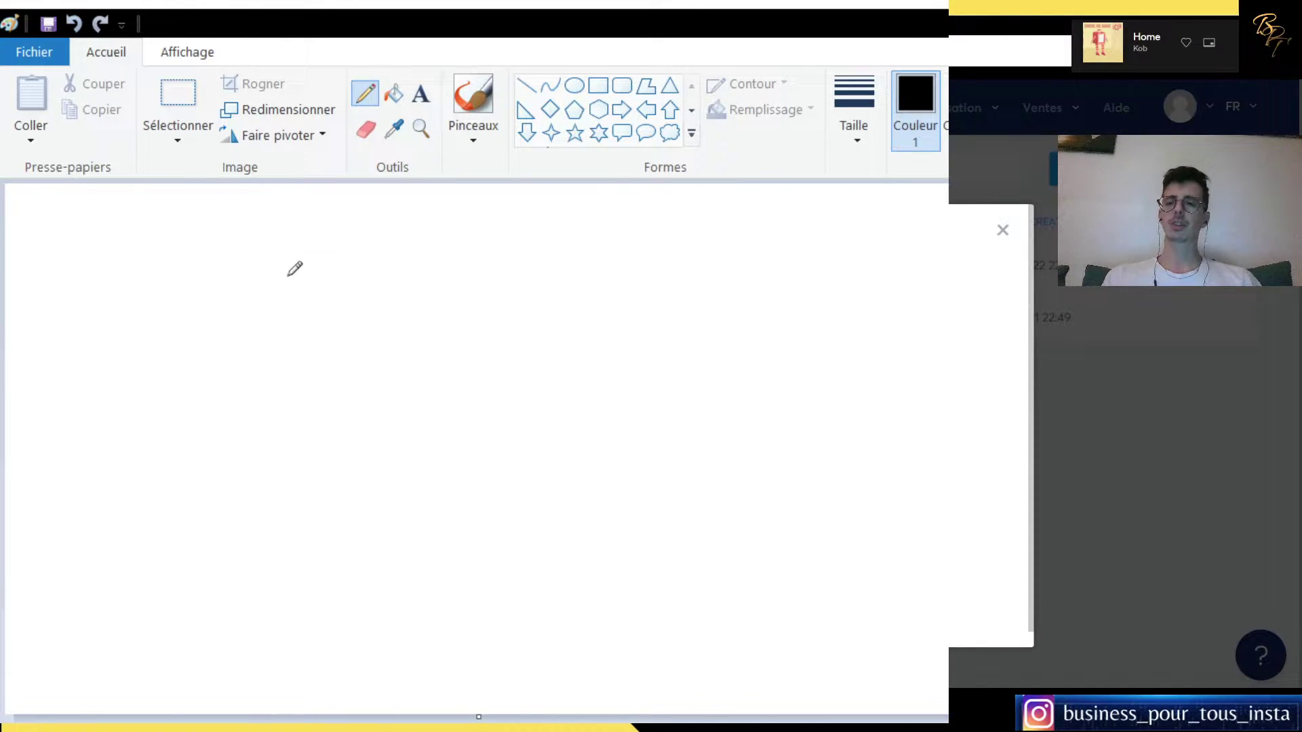
{"action": "left_click_drag", "start_coordinate": [284, 274], "coordinate": [342, 226]}
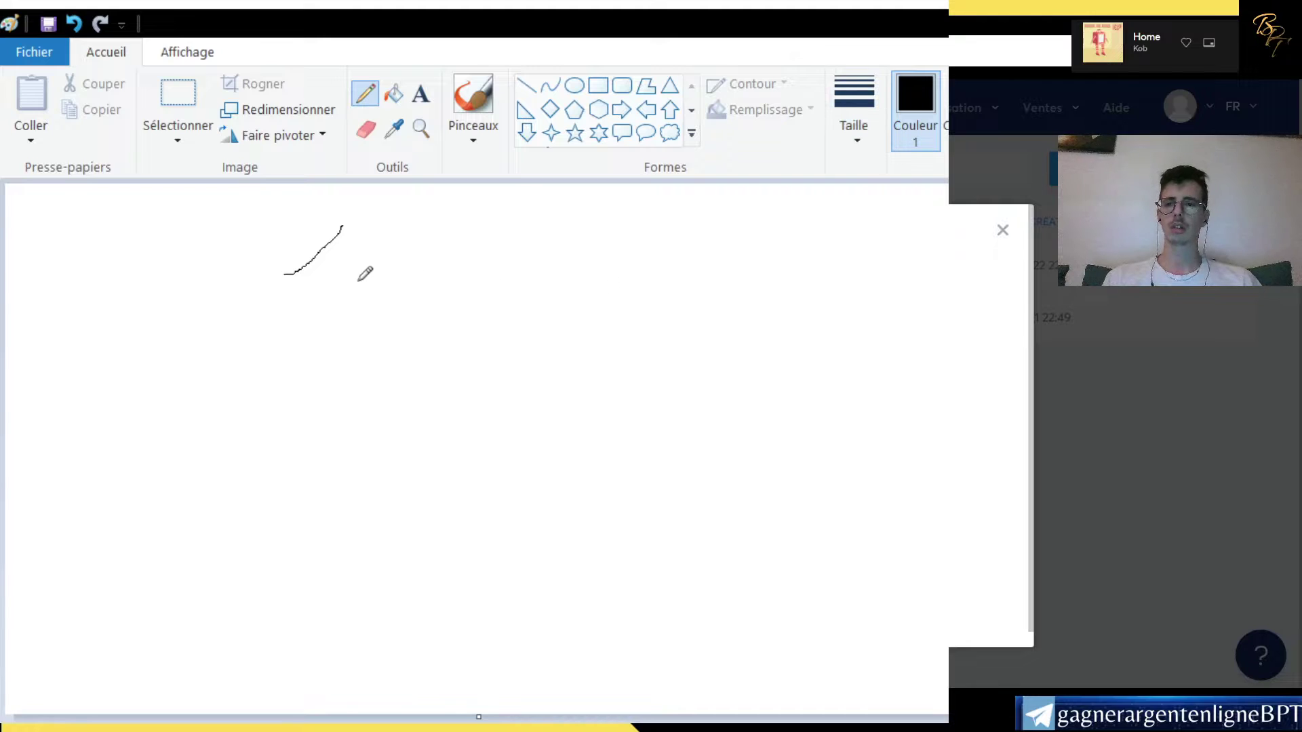
{"action": "mouse_move", "coordinate": [286, 274]}
{"action": "left_mouse_down"}
{"action": "mouse_move", "coordinate": [378, 204]}
{"action": "mouse_move", "coordinate": [397, 251]}
{"action": "mouse_move", "coordinate": [335, 297]}
{"action": "mouse_move", "coordinate": [279, 308]}
{"action": "mouse_move", "coordinate": [291, 256]}
{"action": "mouse_move", "coordinate": [324, 295]}
{"action": "left_mouse_up"}
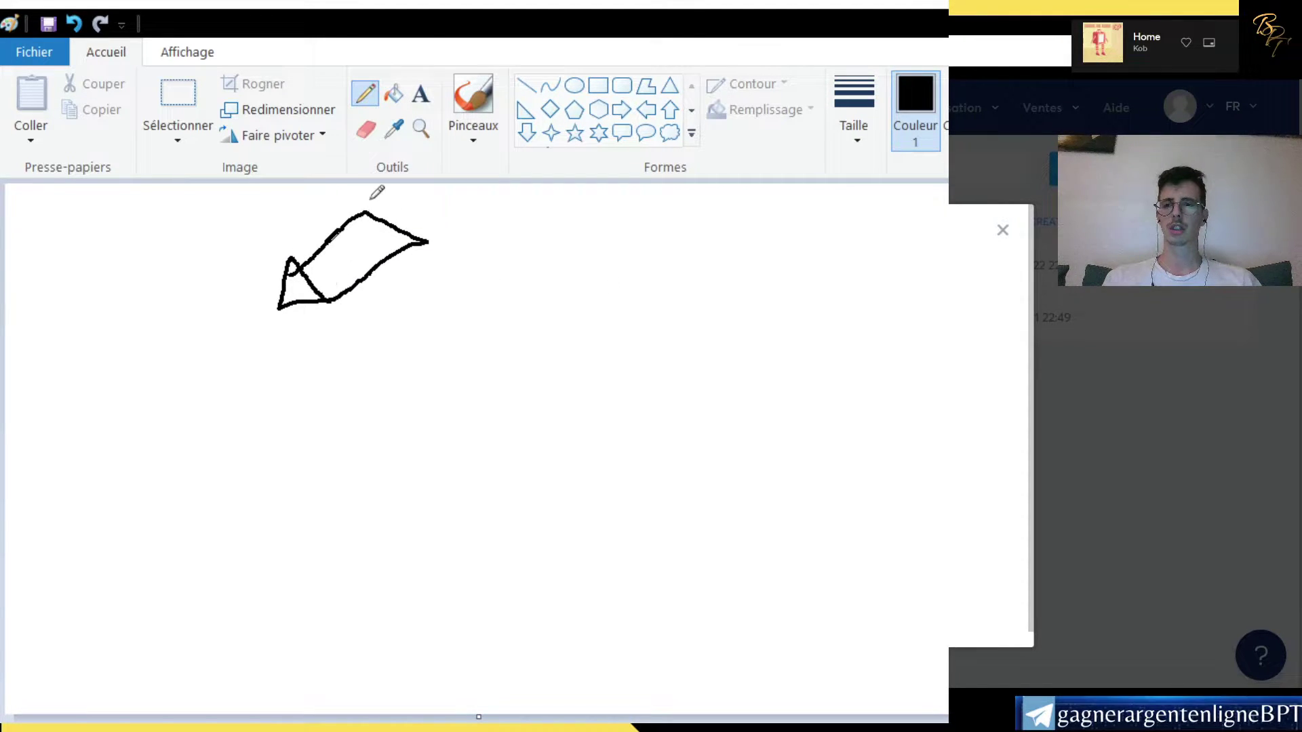
{"action": "mouse_move", "coordinate": [366, 212]}
{"action": "left_mouse_down"}
{"action": "mouse_move", "coordinate": [434, 212]}
{"action": "mouse_move", "coordinate": [442, 235]}
{"action": "left_mouse_up"}
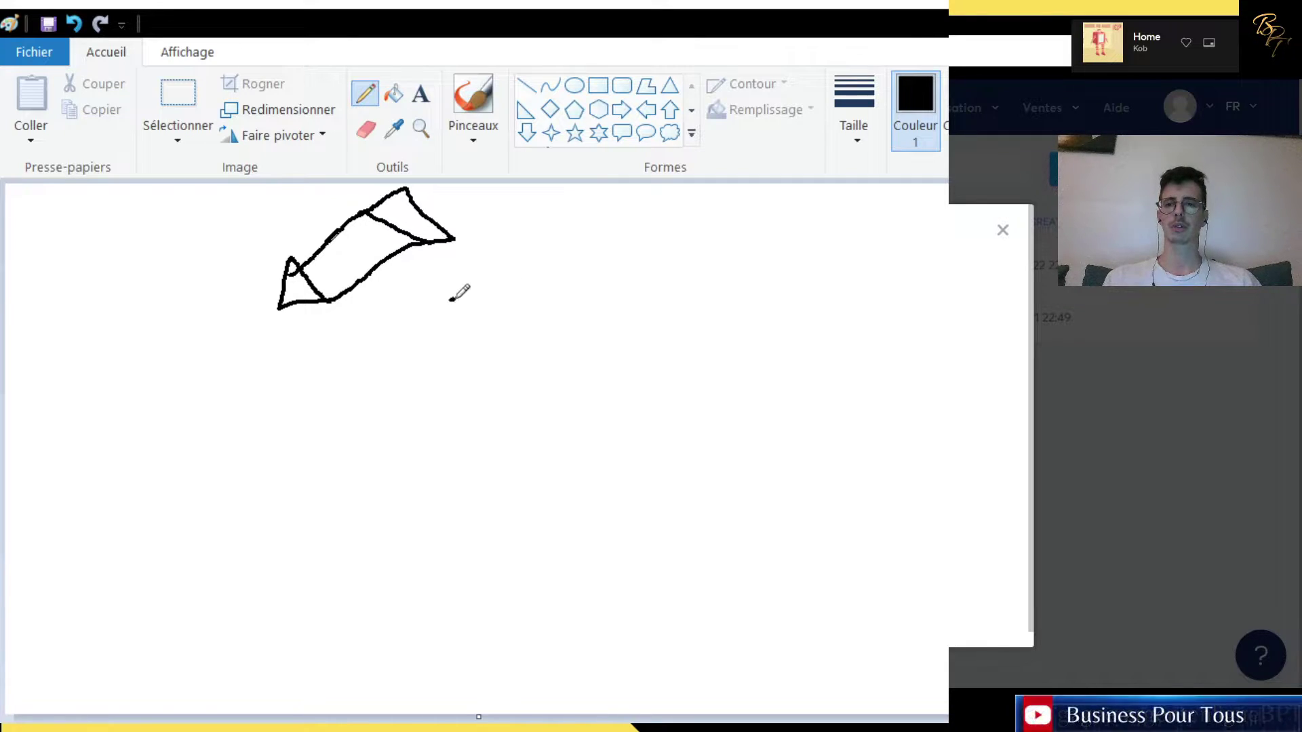
{"action": "mouse_move", "coordinate": [450, 298]}
{"action": "left_mouse_down"}
{"action": "mouse_move", "coordinate": [521, 282]}
{"action": "mouse_move", "coordinate": [600, 303]}
{"action": "mouse_move", "coordinate": [577, 298]}
{"action": "left_mouse_up"}
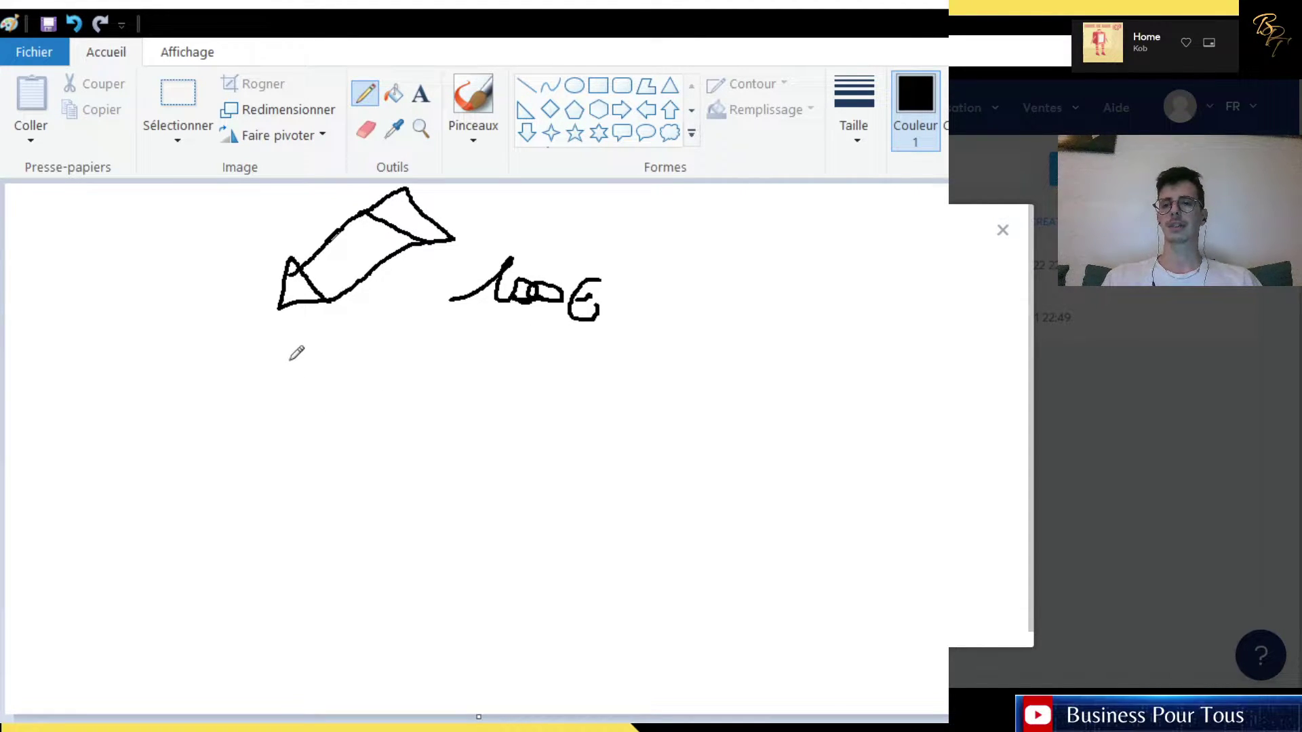
- Draw three stacked sections below the pencil, narrowing downward, with two converging funnel sides around them
{"action": "mouse_move", "coordinate": [288, 360]}
{"action": "left_mouse_down"}
{"action": "mouse_move", "coordinate": [415, 349]}
{"action": "mouse_move", "coordinate": [466, 392]}
{"action": "mouse_move", "coordinate": [362, 413]}
{"action": "mouse_move", "coordinate": [290, 372]}
{"action": "mouse_move", "coordinate": [293, 352]}
{"action": "left_mouse_up"}
{"action": "mouse_move", "coordinate": [302, 410]}
{"action": "left_mouse_down"}
{"action": "mouse_move", "coordinate": [316, 473]}
{"action": "mouse_move", "coordinate": [475, 475]}
{"action": "mouse_move", "coordinate": [464, 399]}
{"action": "left_mouse_up"}
{"action": "mouse_move", "coordinate": [325, 477]}
{"action": "left_mouse_down"}
{"action": "mouse_move", "coordinate": [350, 533]}
{"action": "mouse_move", "coordinate": [478, 523]}
{"action": "mouse_move", "coordinate": [467, 463]}
{"action": "left_mouse_up"}
{"action": "mouse_move", "coordinate": [235, 350]}
{"action": "left_mouse_down"}
{"action": "mouse_move", "coordinate": [407, 553]}
{"action": "mouse_move", "coordinate": [453, 546]}
{"action": "left_mouse_up"}
{"action": "left_click_drag", "start_coordinate": [554, 337], "coordinate": [453, 561]}
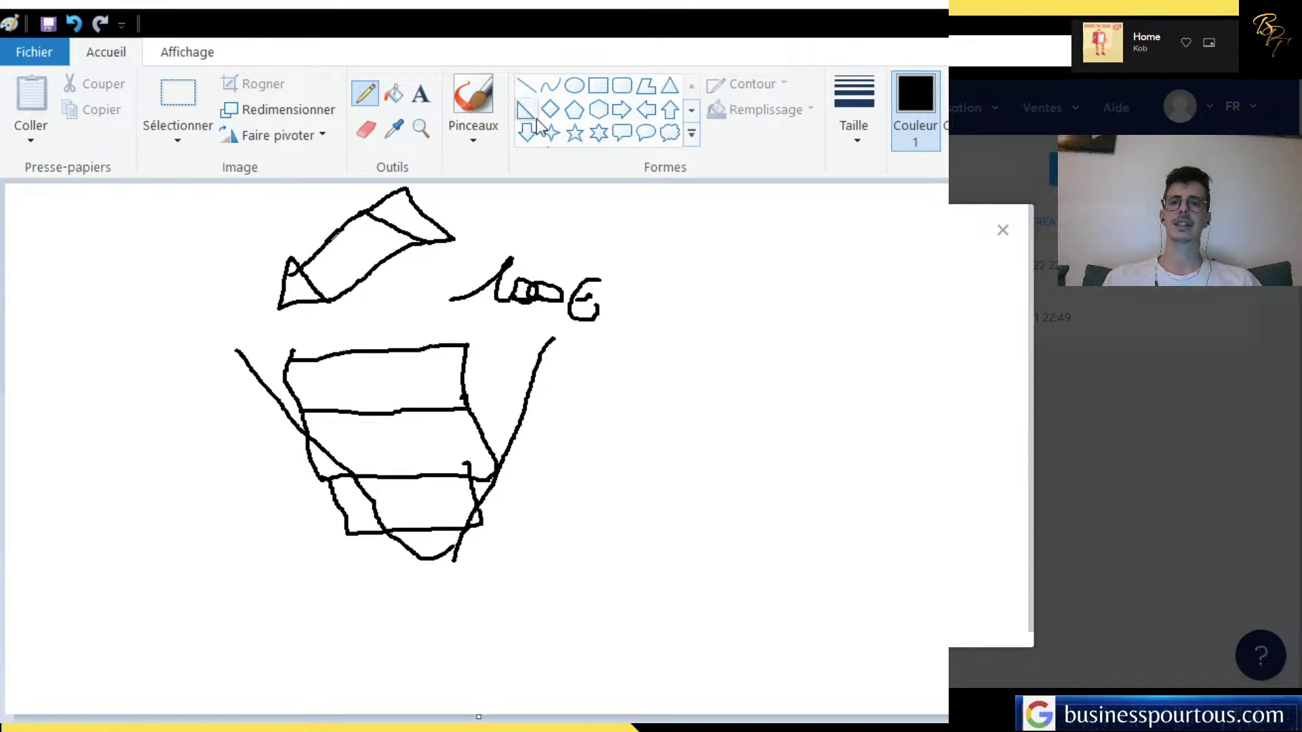
- Add a text label reading "j1" in the funnel's uppermost section
{"action": "left_click", "coordinate": [421, 93]}
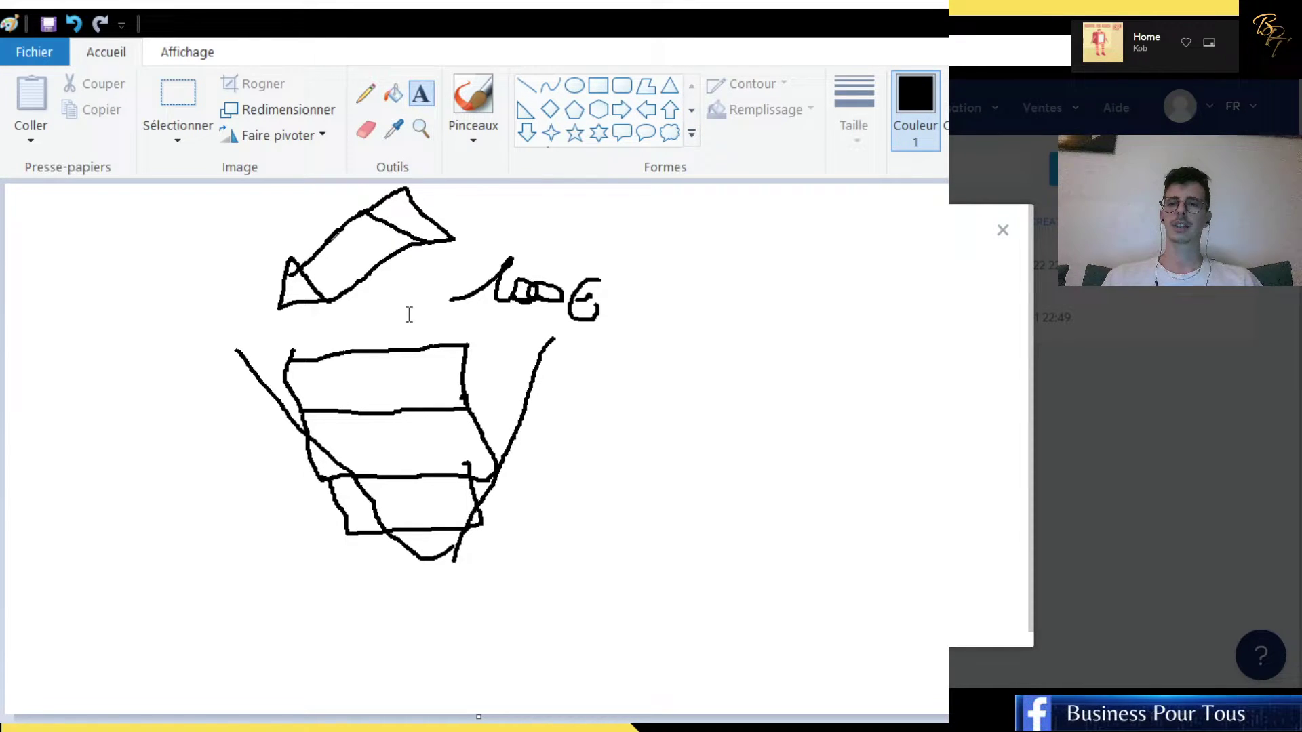
{"action": "left_click", "coordinate": [325, 377]}
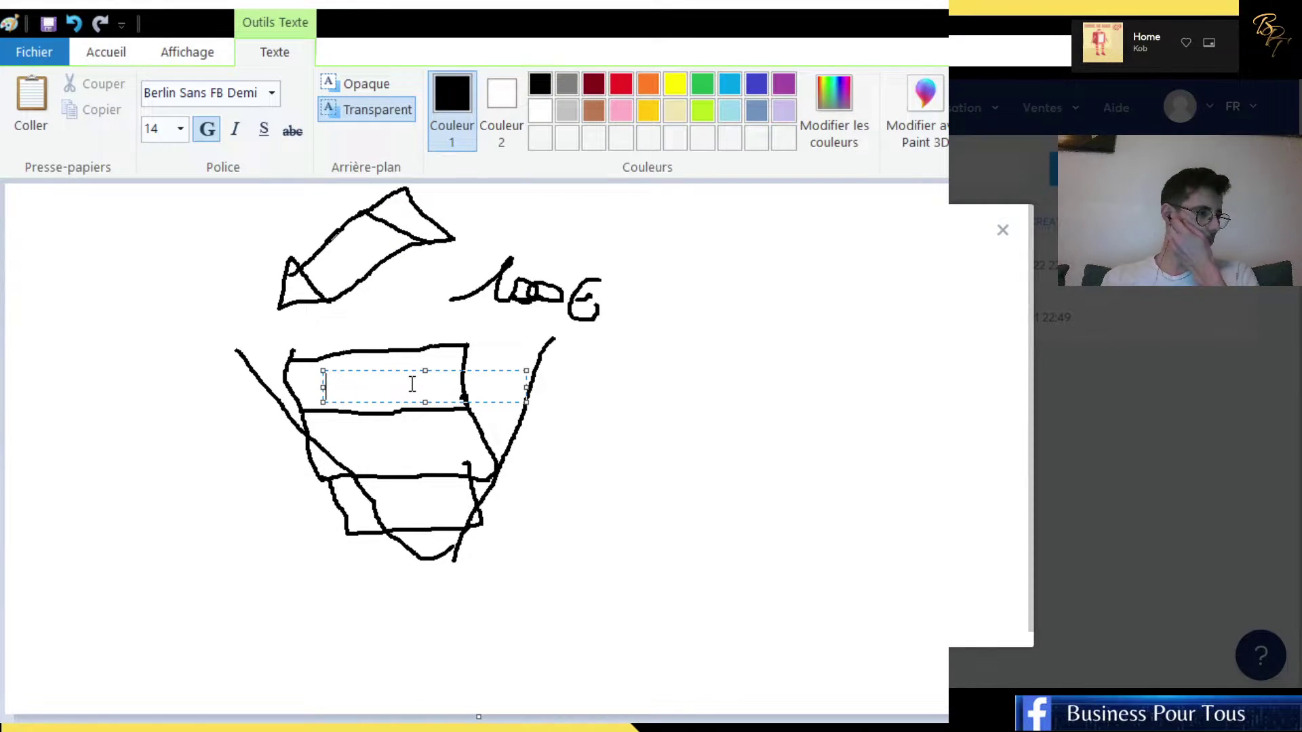
{"action": "type", "text": "j1"}
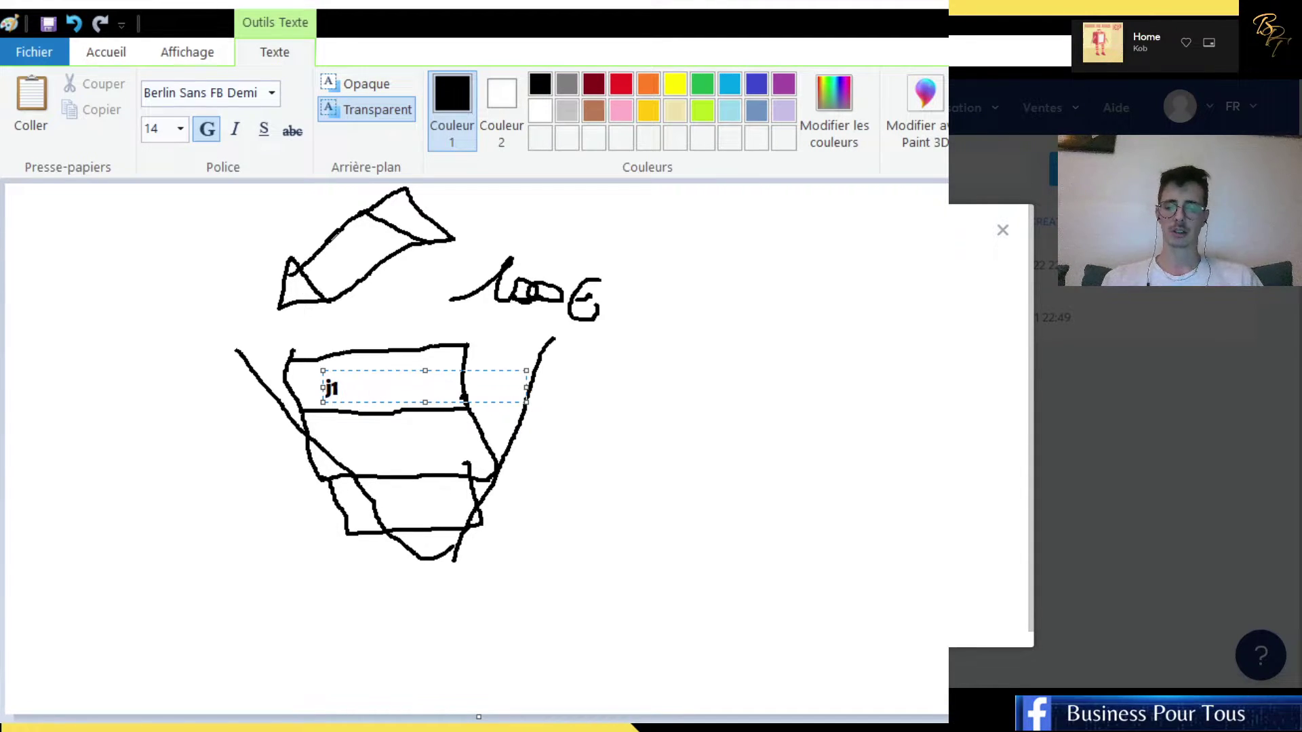
{"action": "type", "text": " vIDE"}
{"action": "key", "text": "BackSpace"}
{"action": "key", "text": "BackSpace"}
{"action": "key", "text": "BackSpace"}
{"action": "key", "text": "BackSpace"}
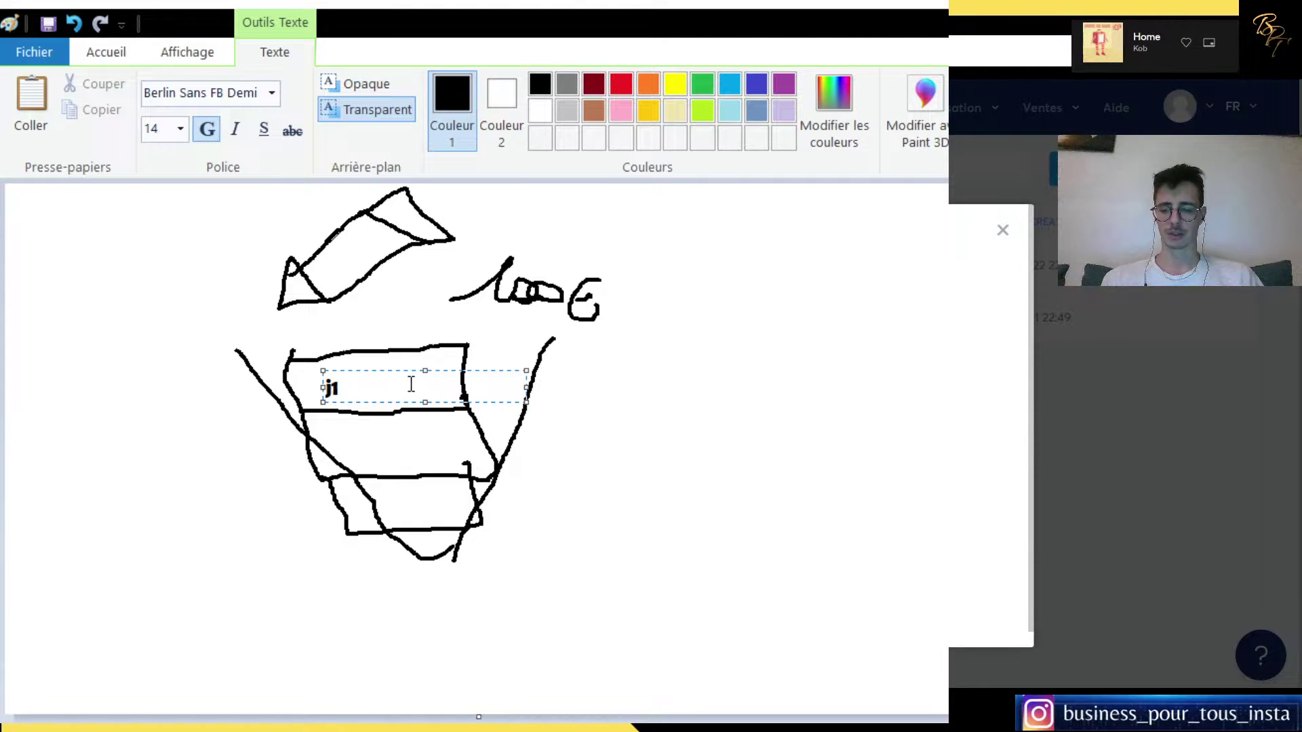
{"action": "type", "text": "vIDE"}
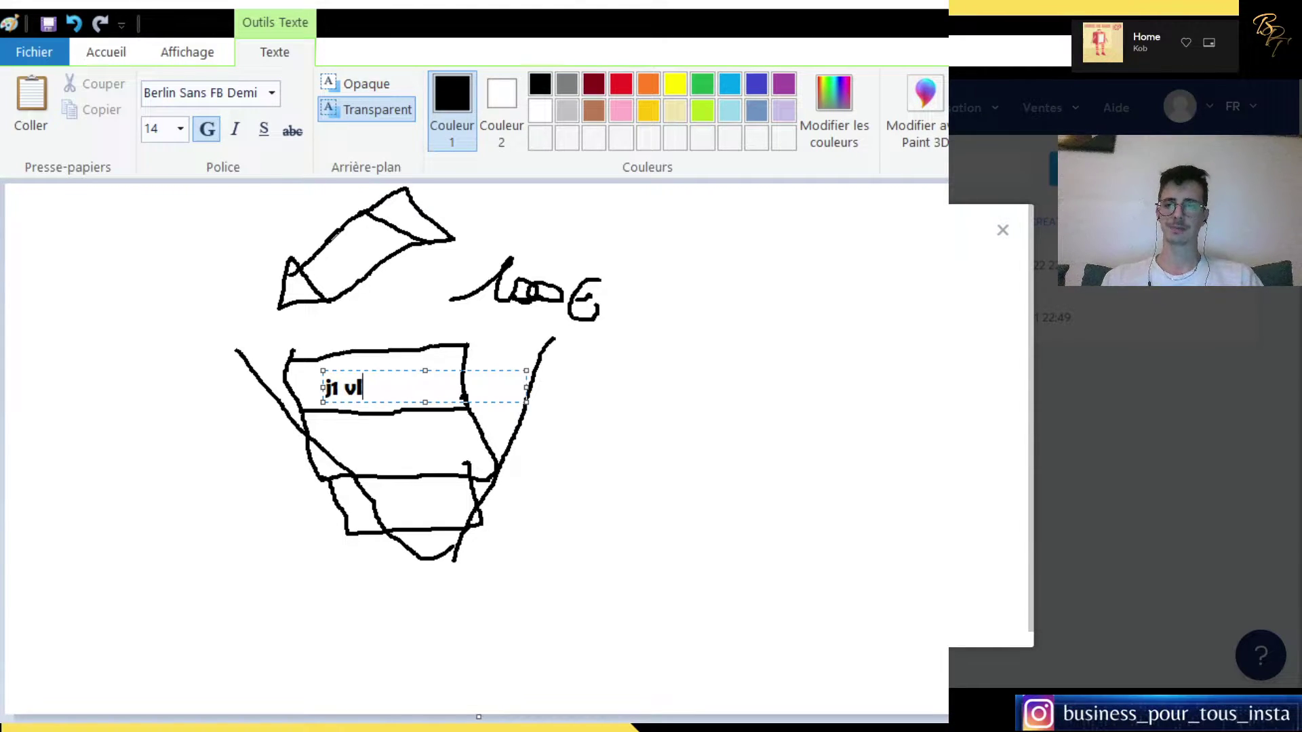
{"action": "key", "text": "BackSpace"}
{"action": "key", "text": "BackSpace"}
{"action": "key", "text": "BackSpace"}
{"action": "key", "text": "BackSpace"}
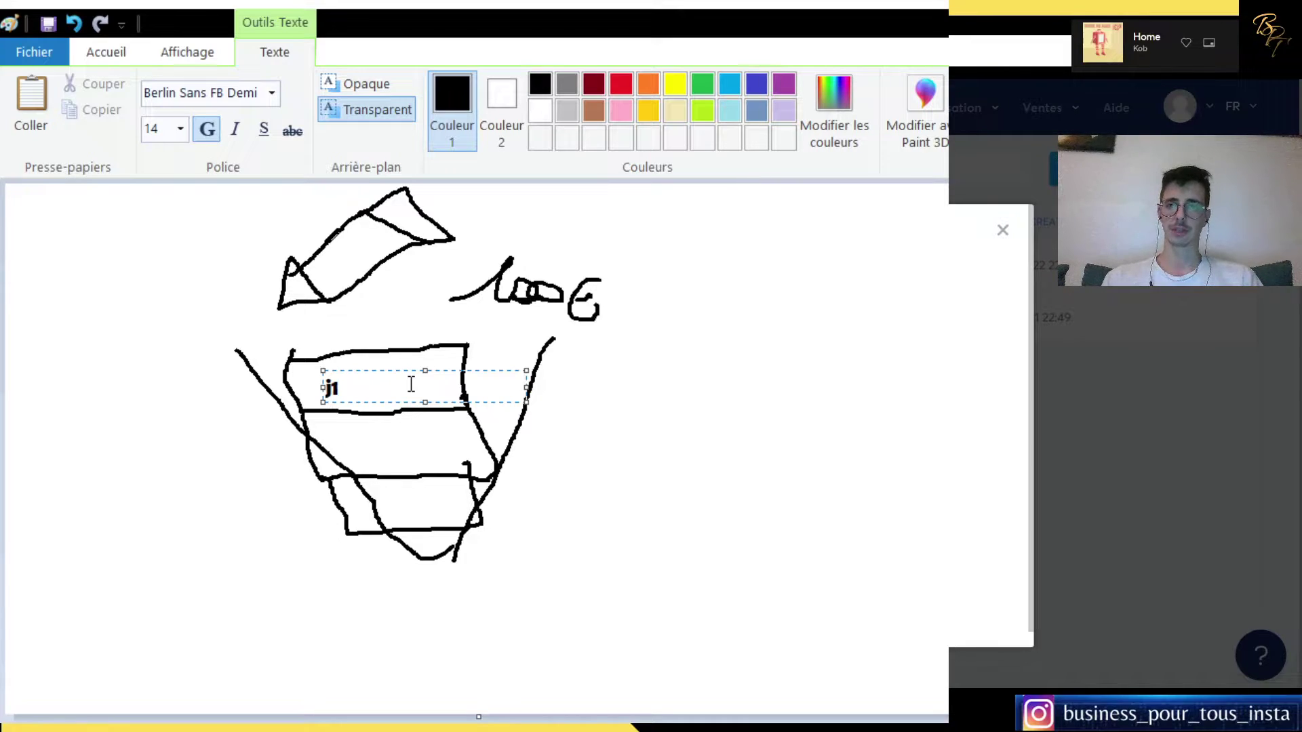
{"action": "key", "text": "BackSpace"}
- Complete the label in the uppermost section so it reads "j1Video"
{"action": "type", "text": "Vide"}
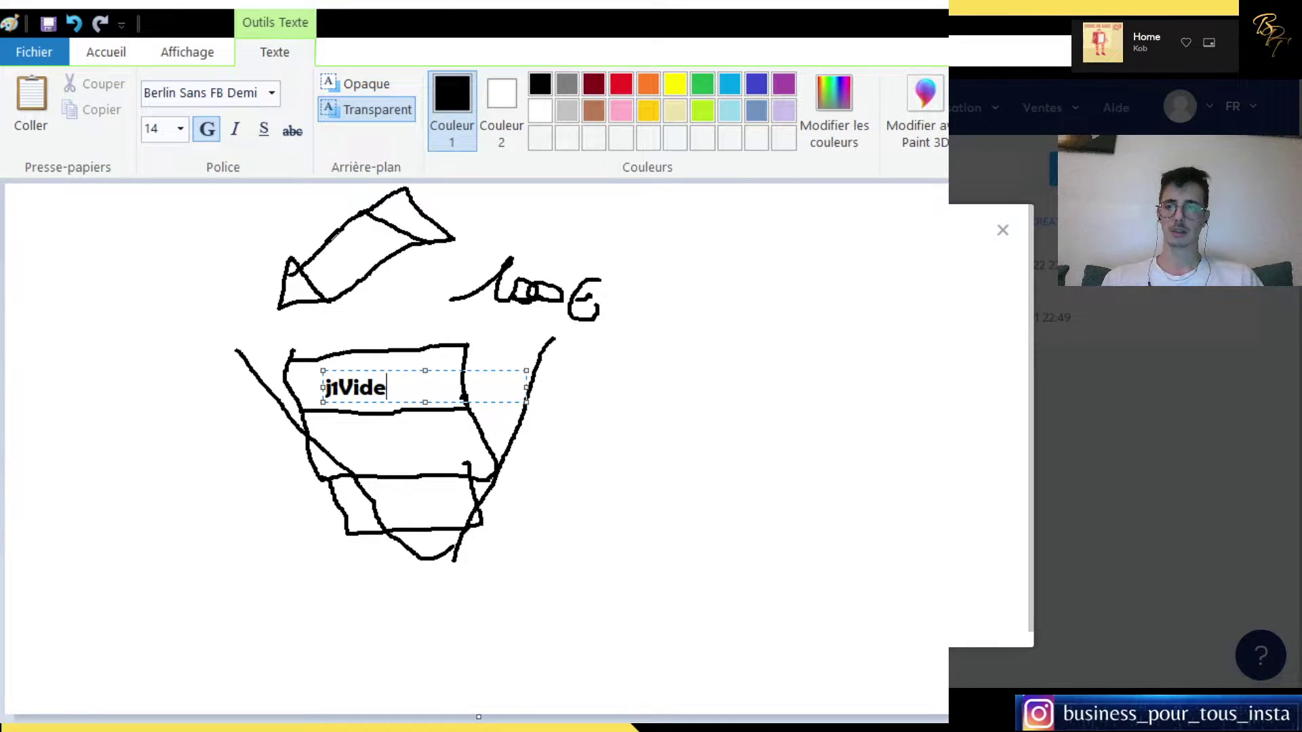
{"action": "type", "text": "os"}
{"action": "key", "text": "BackSpace"}
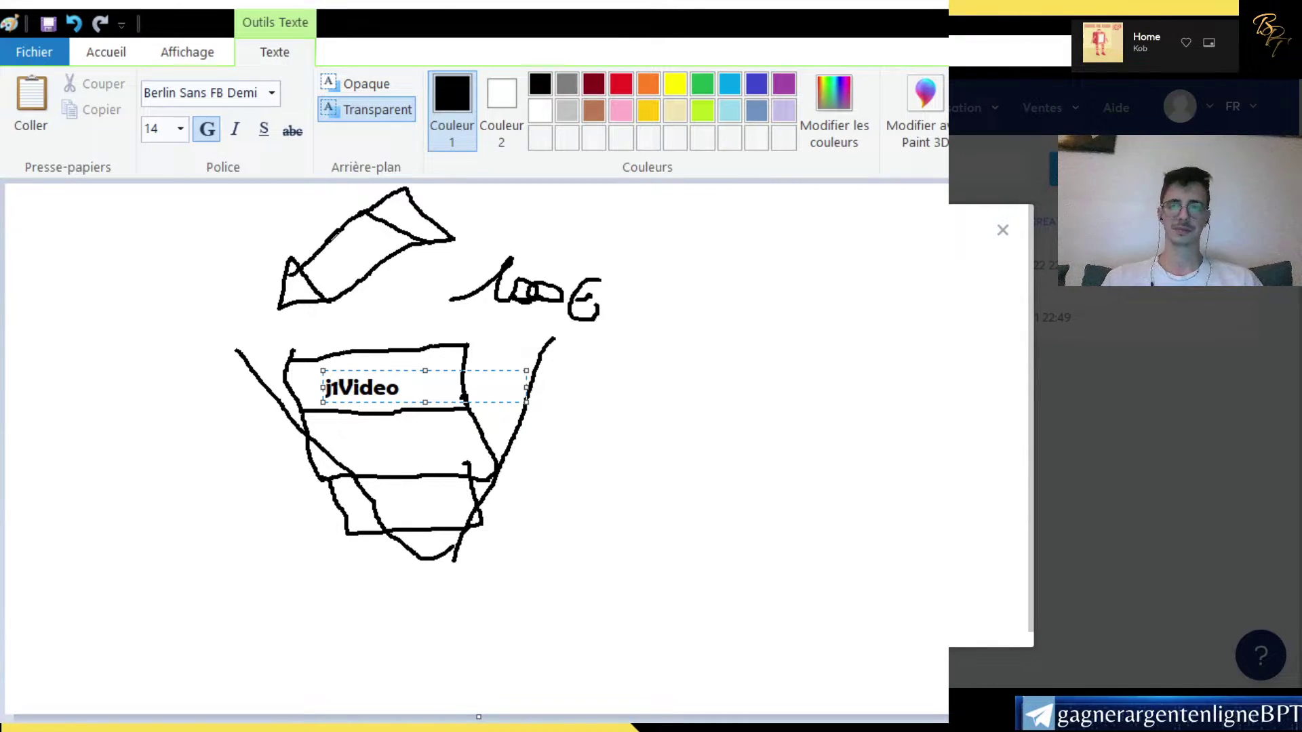
{"action": "left_click", "coordinate": [304, 341]}
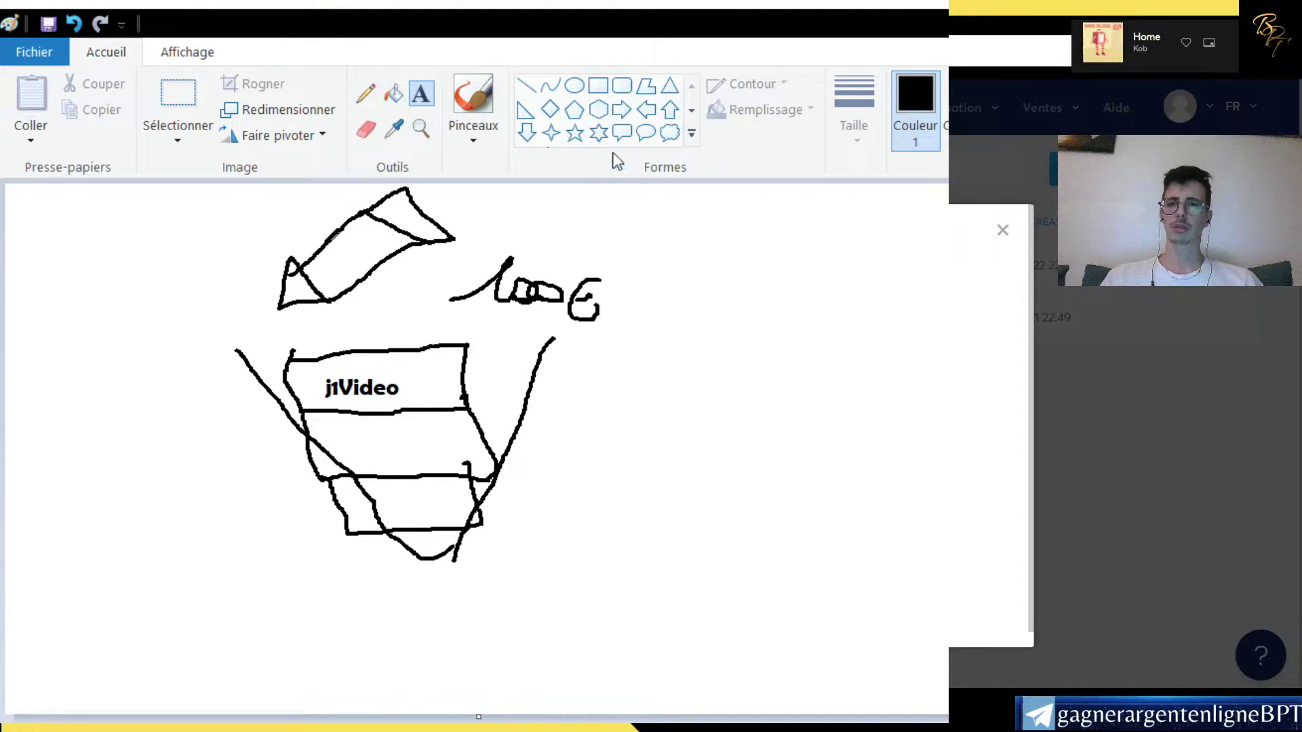
- Add a black text label reading "Pub > Email" just above the funnel's uppermost section
{"action": "left_click", "coordinate": [358, 324]}
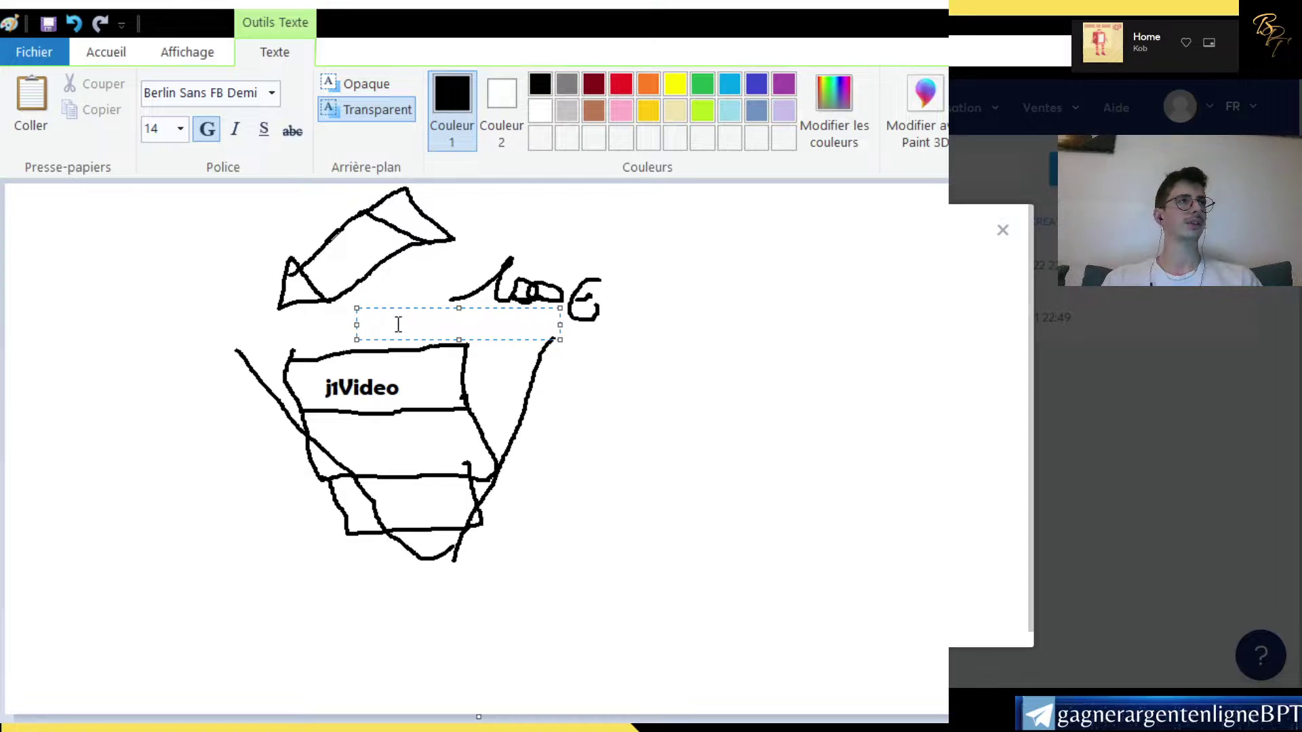
{"action": "type", "text": "P"}
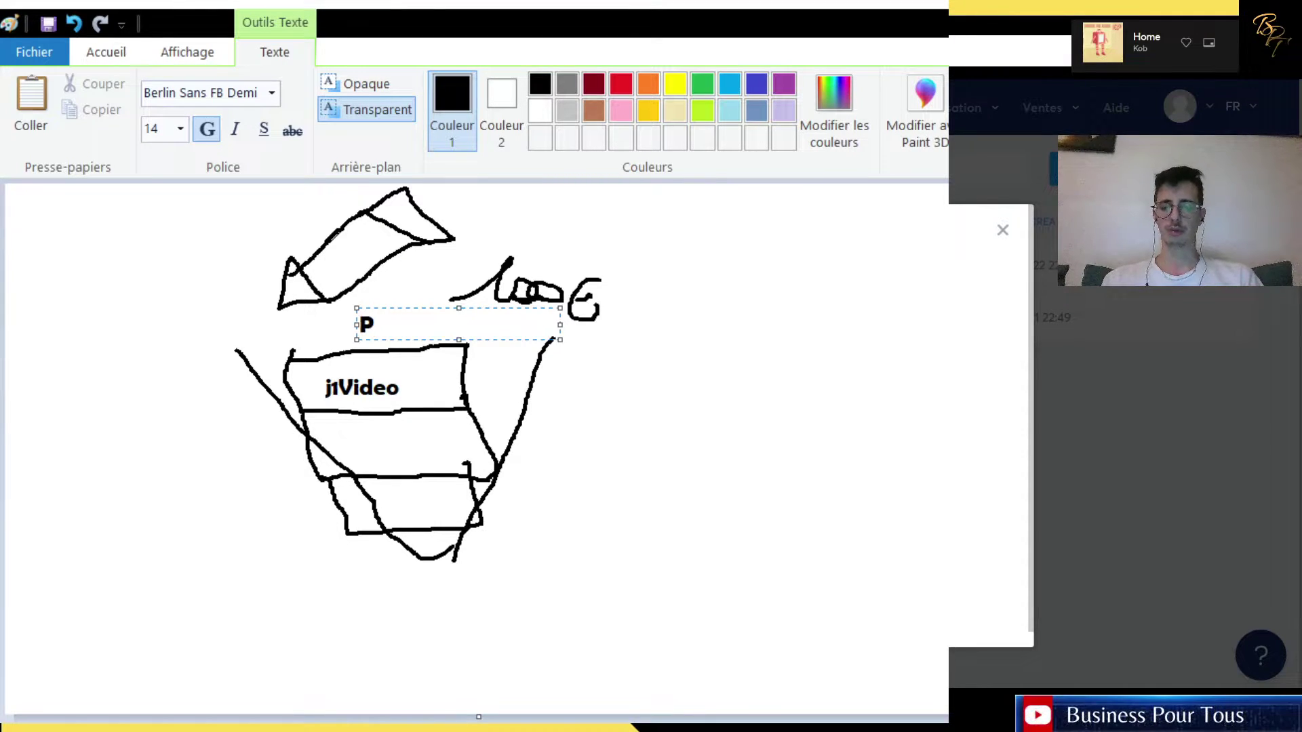
{"action": "type", "text": "ub"}
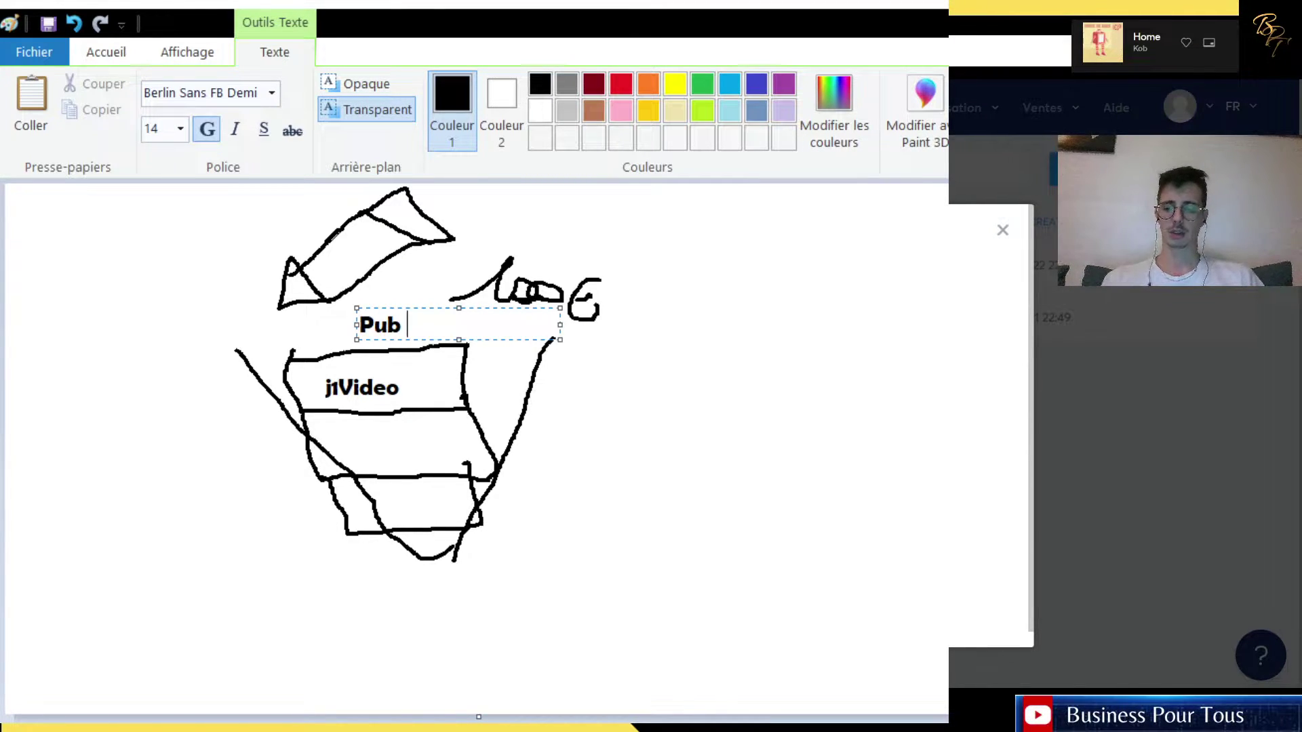
{"action": "type", "text": " > Email"}
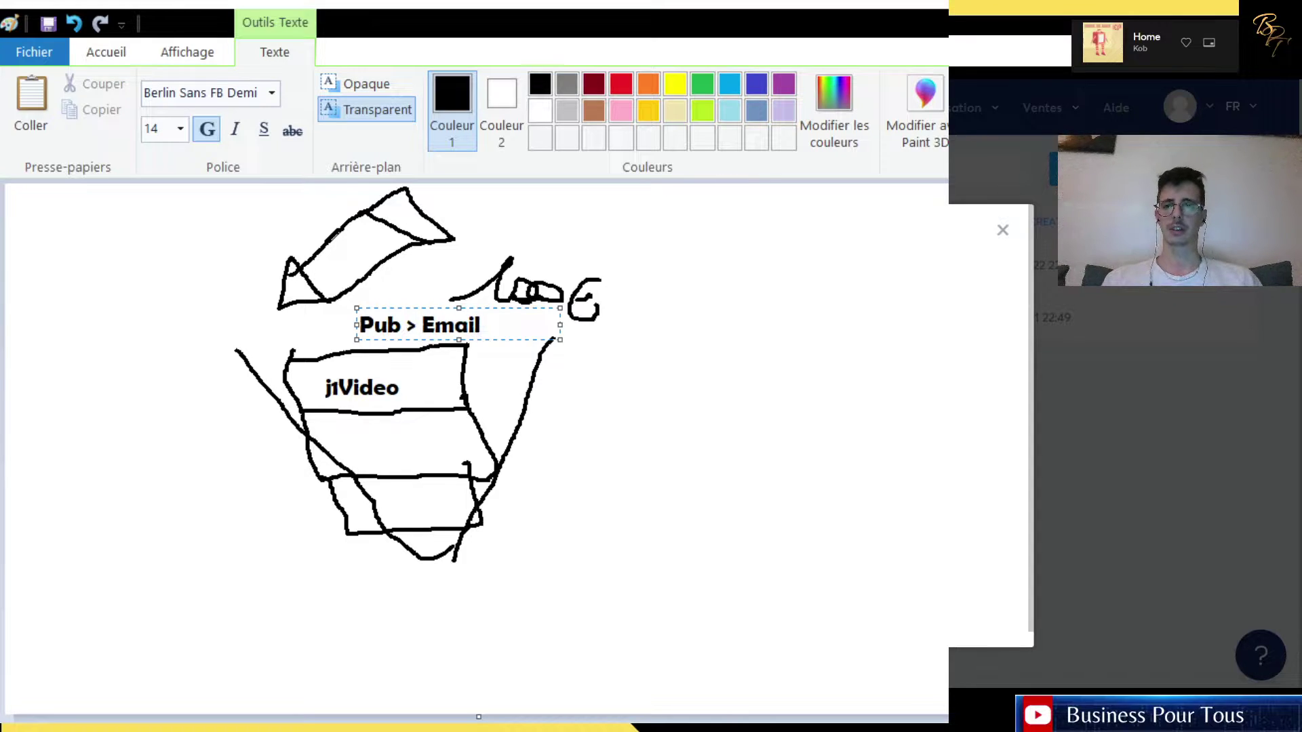
{"action": "left_click", "coordinate": [894, 495]}
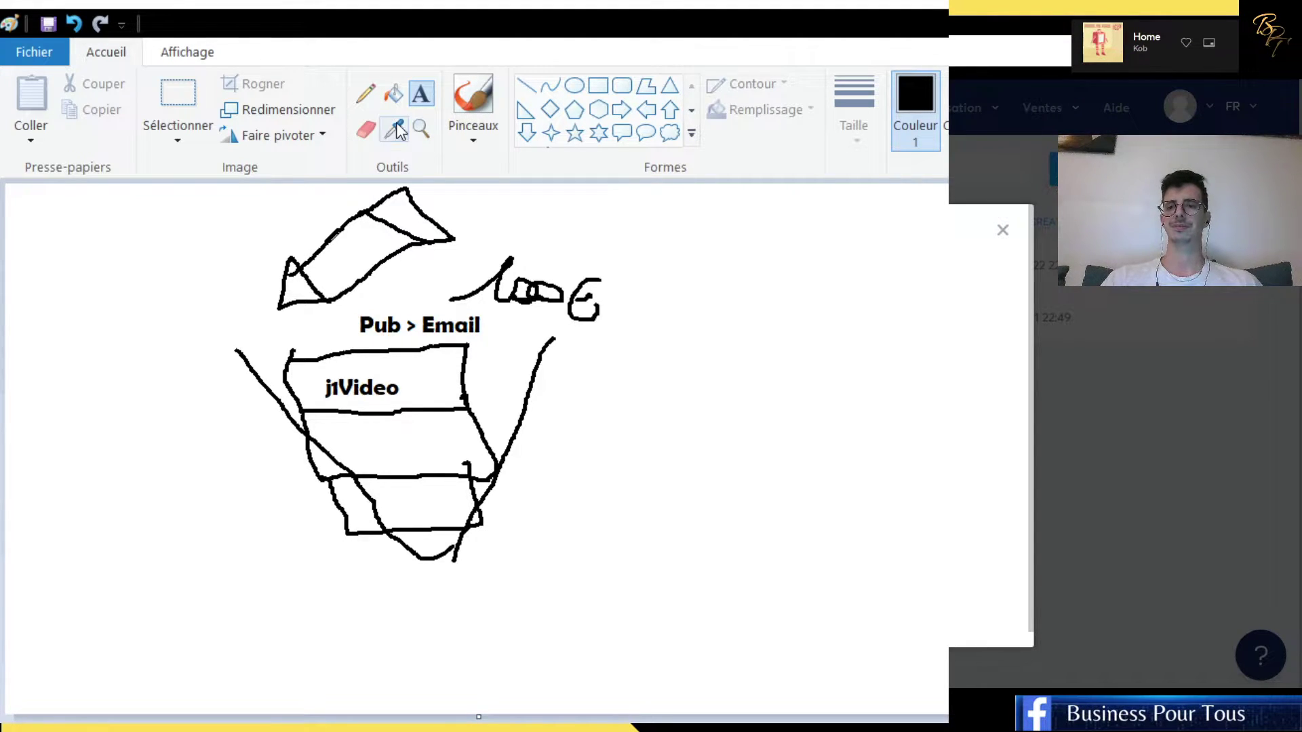
- Label the funnel's middle section "J2 Témoignage" and shift the text so it fits inside the section
{"action": "left_click", "coordinate": [381, 423]}
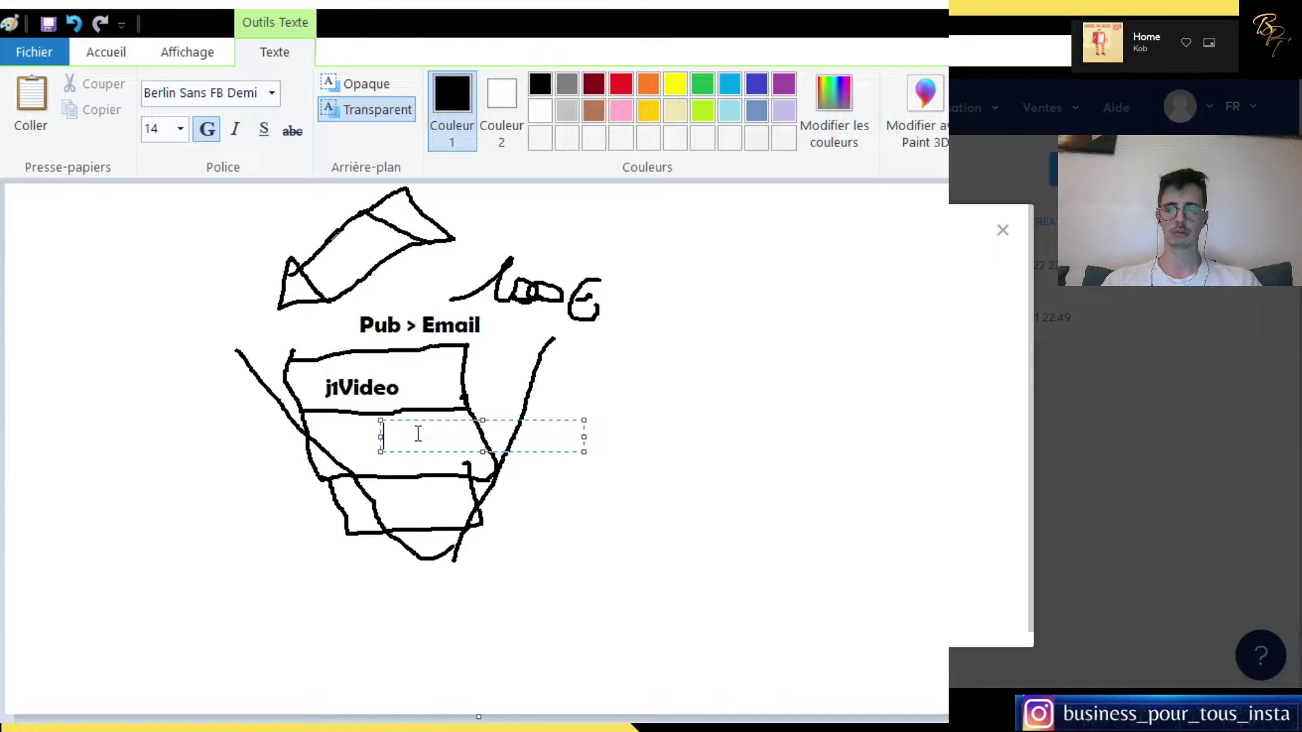
{"action": "type", "text": "J2"}
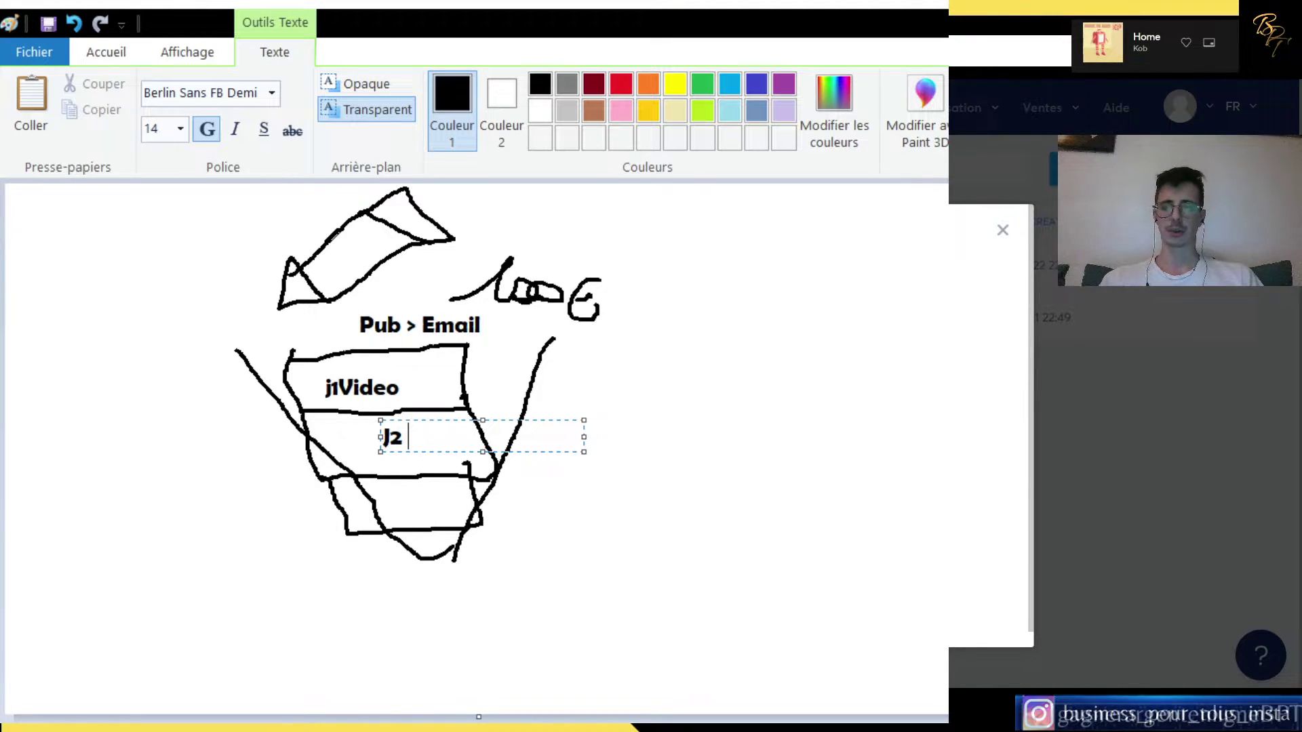
{"action": "type", "text": "Témoignag"}
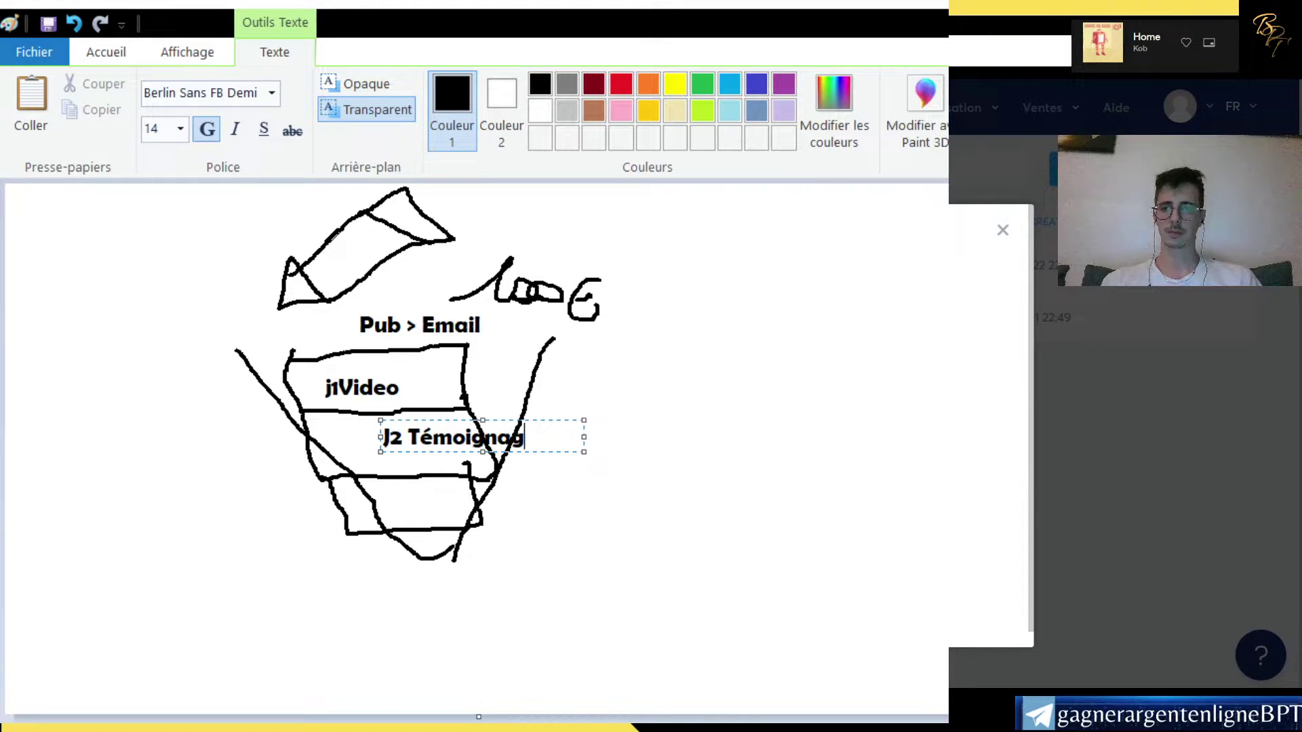
{"action": "type", "text": "e"}
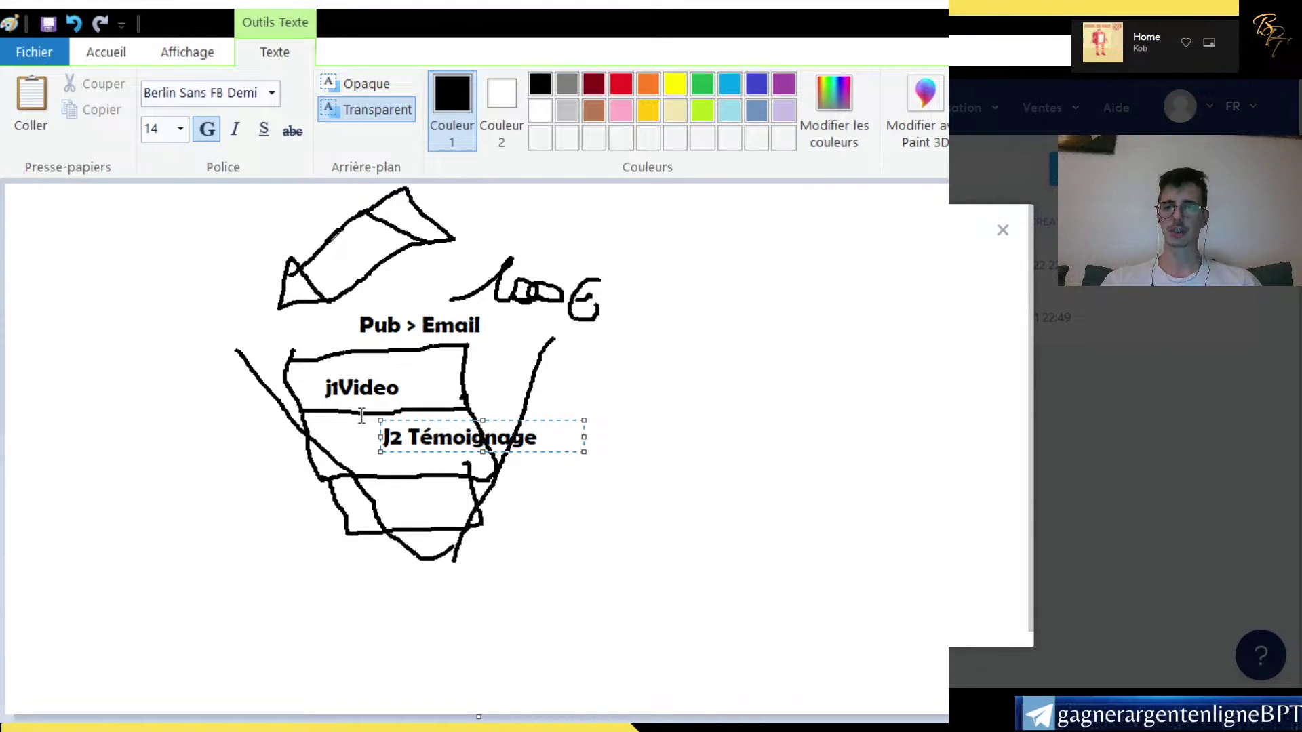
{"action": "left_click_drag", "start_coordinate": [449, 420], "coordinate": [379, 415]}
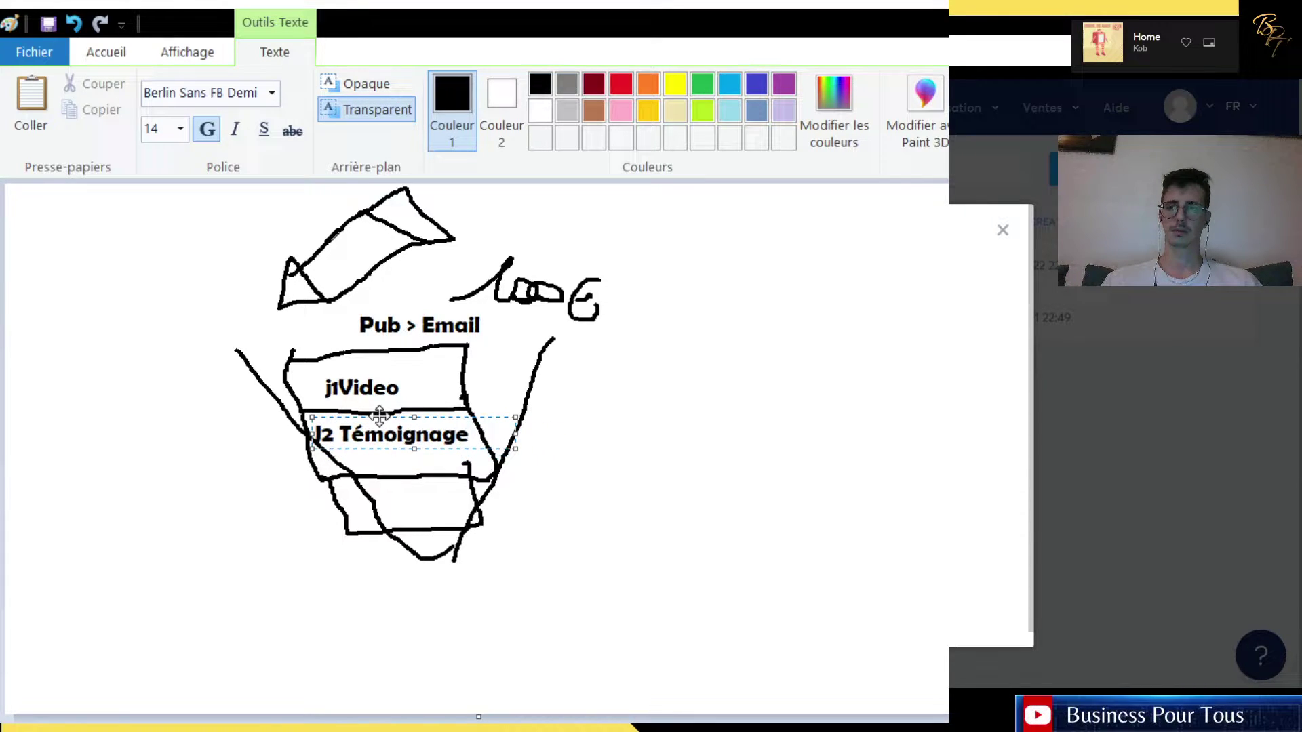
{"action": "left_click", "coordinate": [685, 459]}
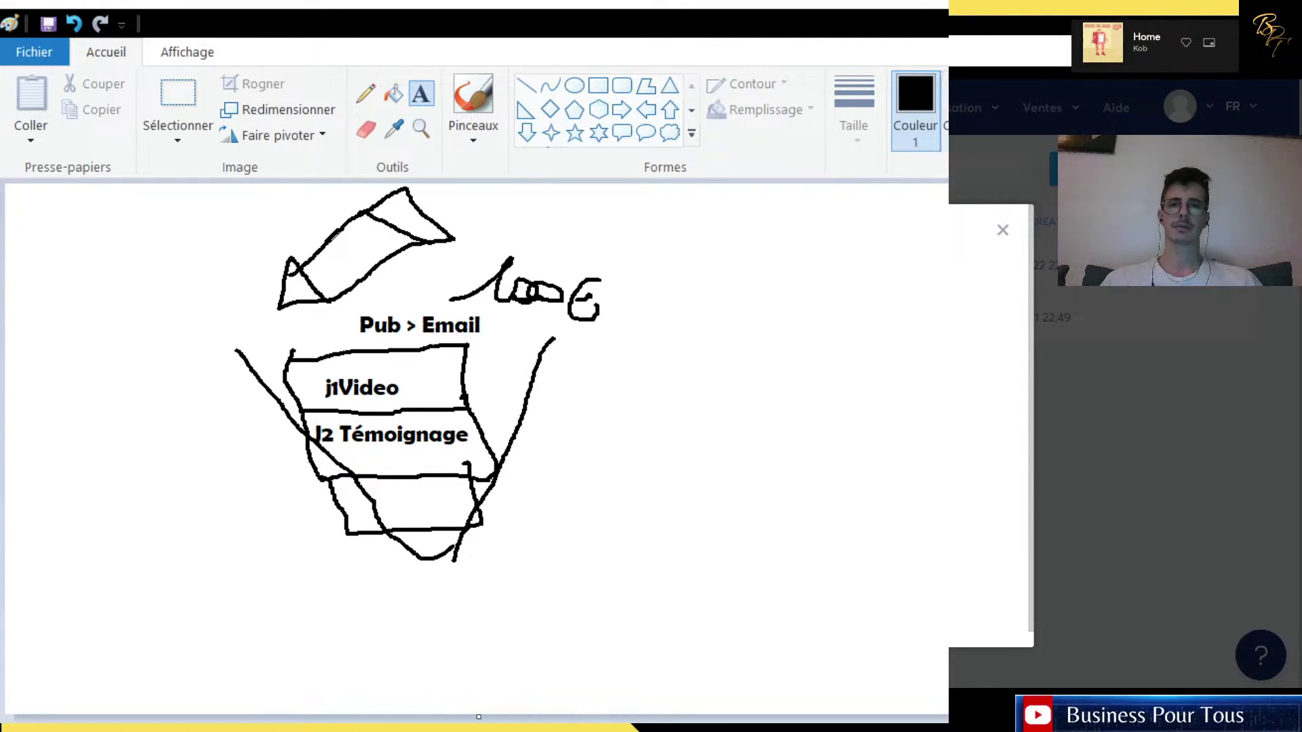
- Add green two-line text "CONFIANCE AUGMENTE" to the right of the funnel and draw a green downward arrow between them
{"action": "left_click", "coordinate": [1110, 85]}
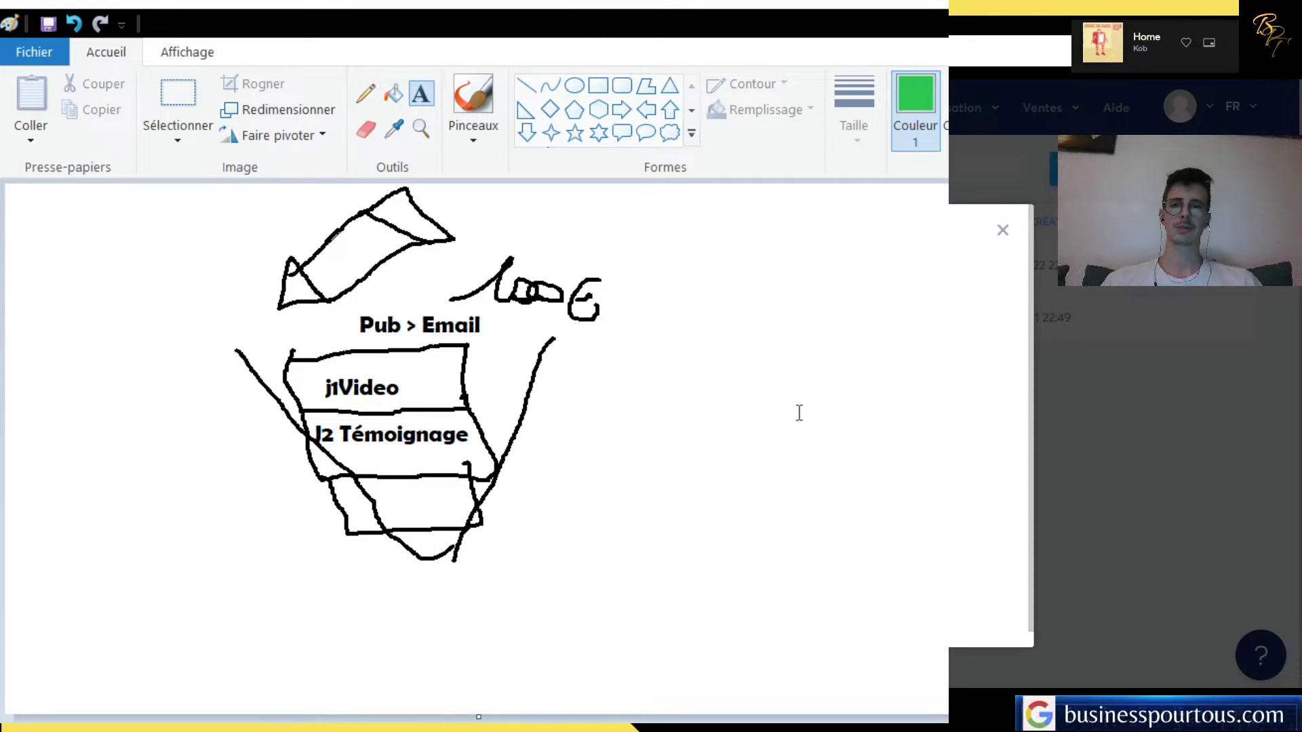
{"action": "left_click", "coordinate": [568, 429]}
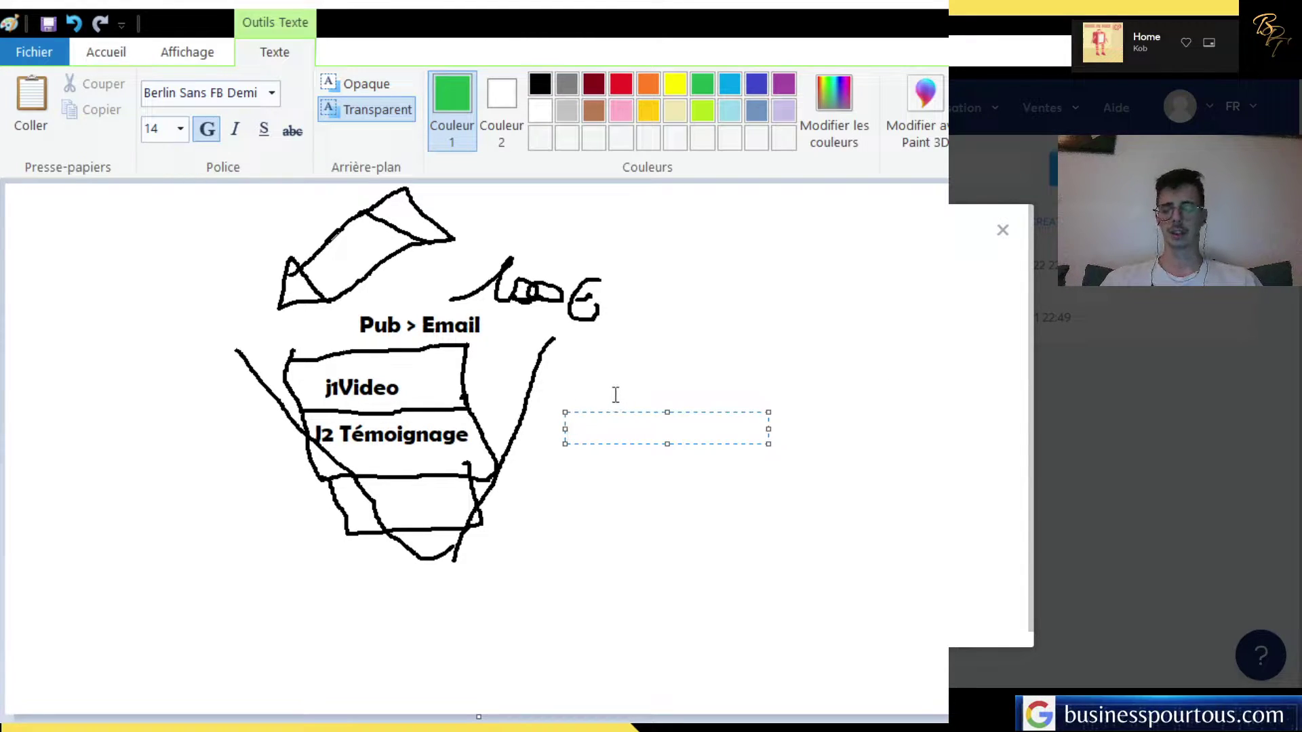
{"action": "type", "text": "CONFI"}
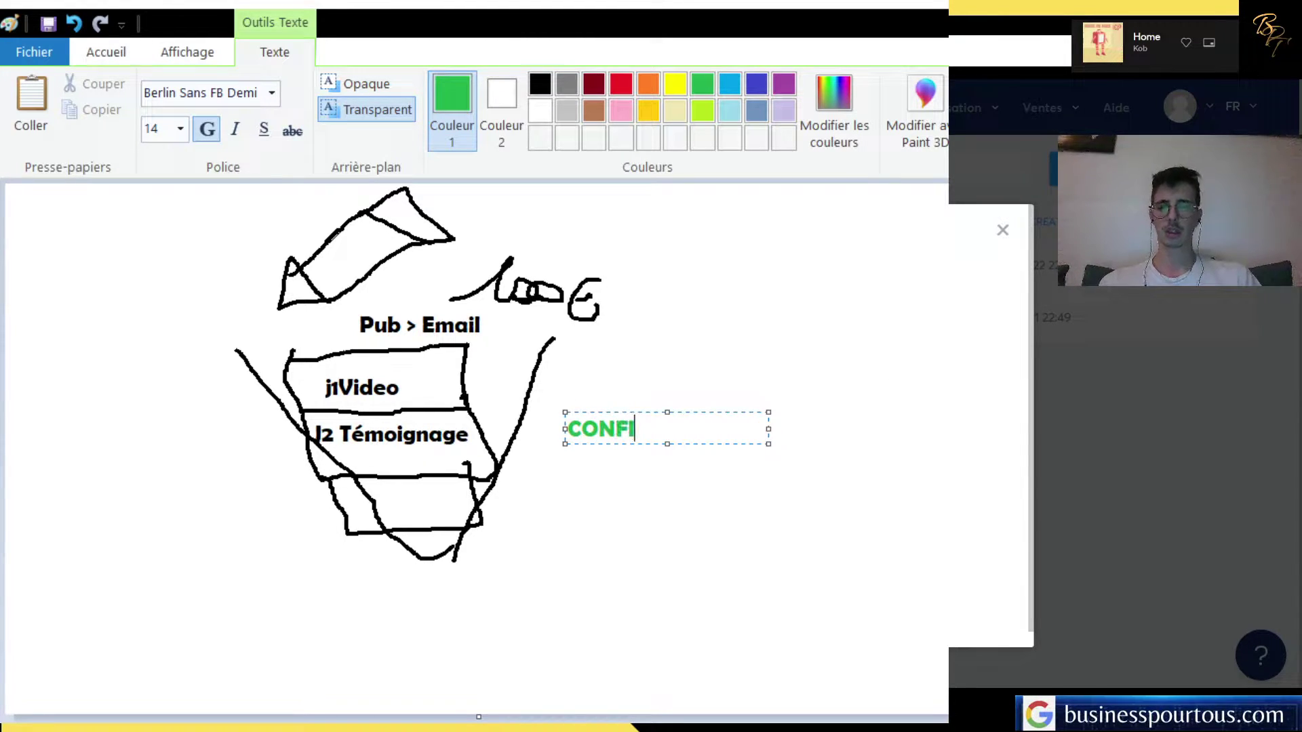
{"action": "type", "text": "ANCE"}
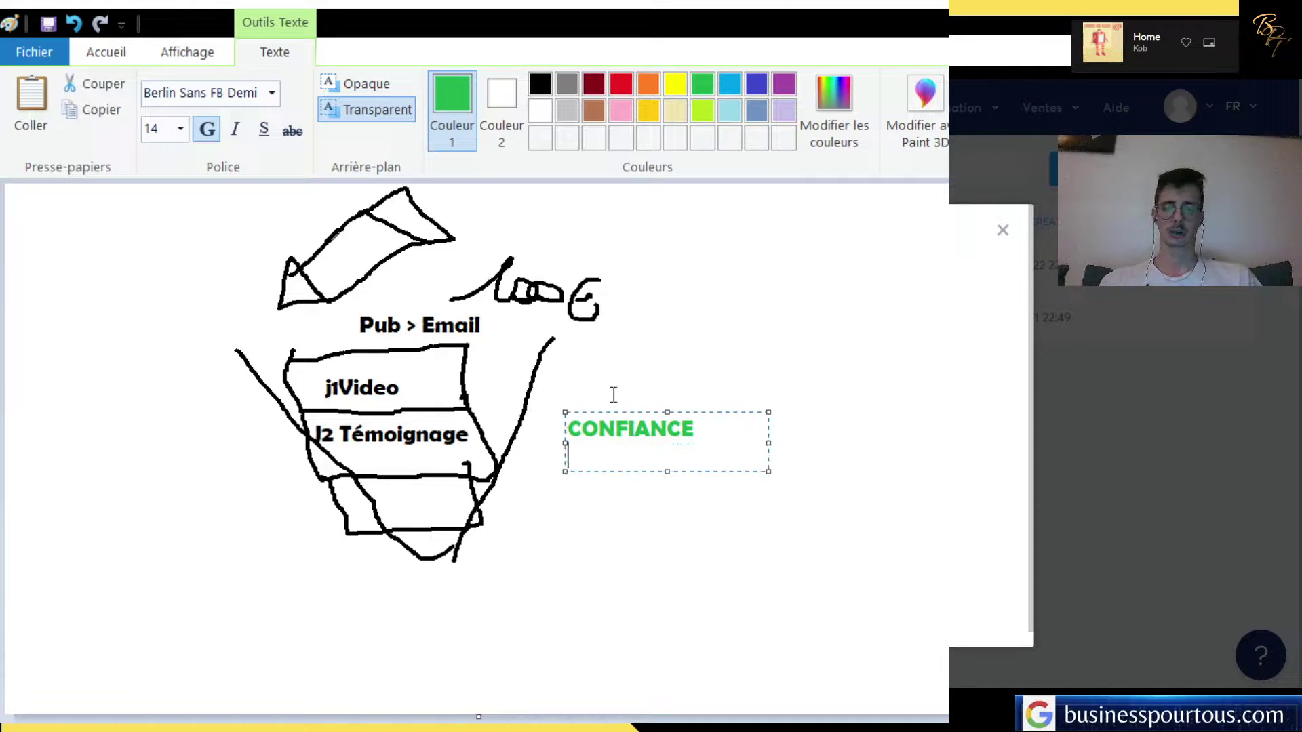
{"action": "key", "text": "Return"}
{"action": "type", "text": "AUGMENTE"}
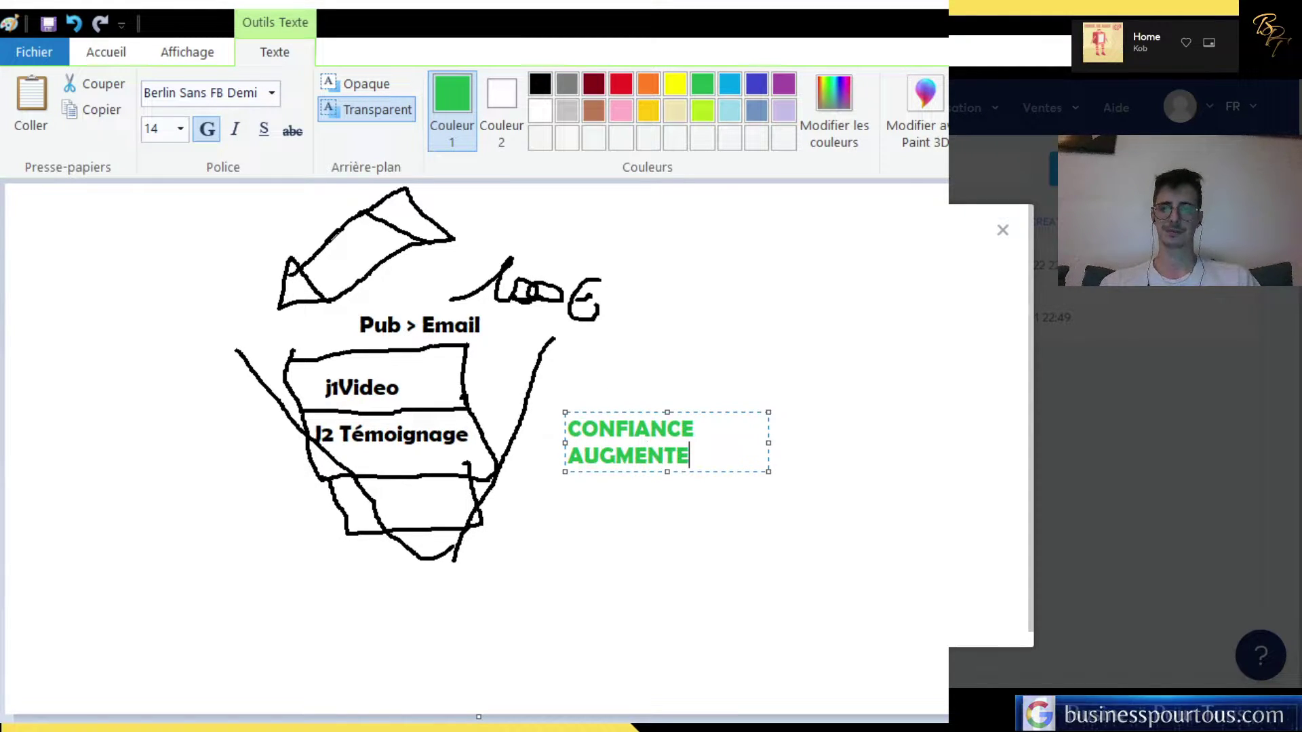
{"action": "left_click", "coordinate": [689, 351]}
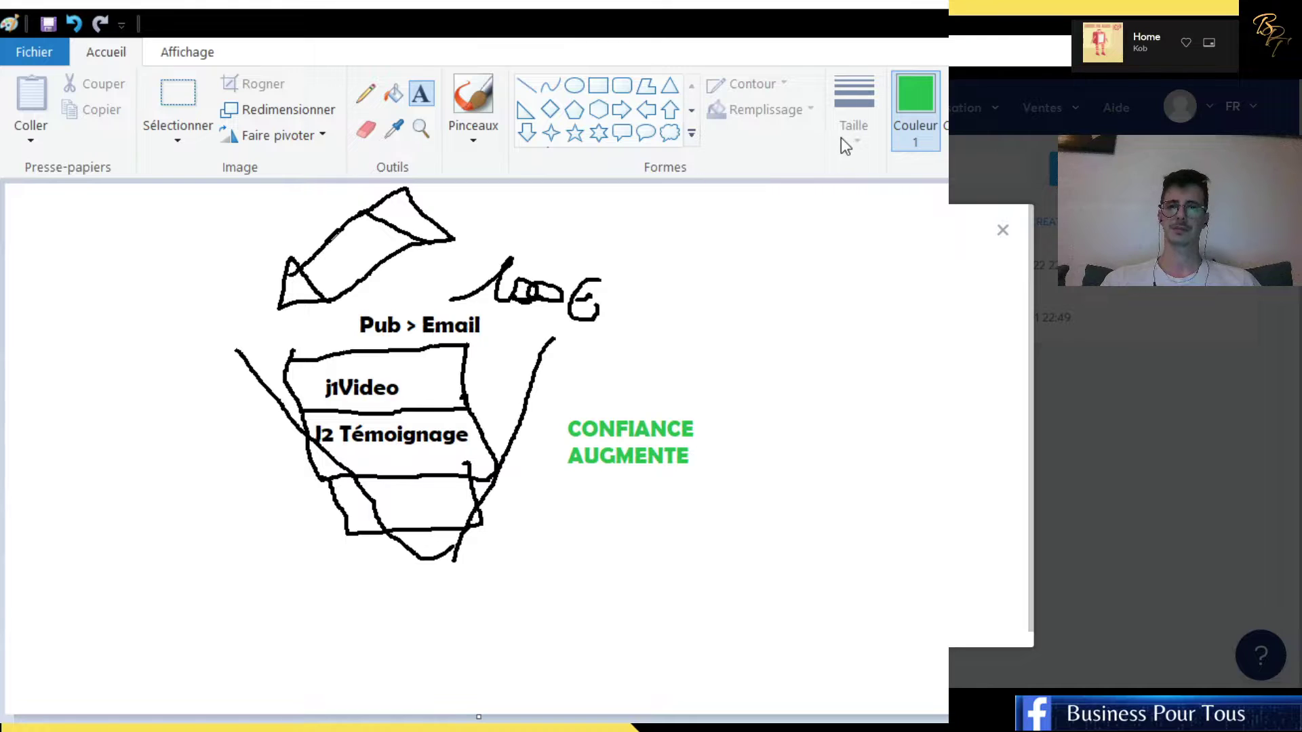
{"action": "left_click", "coordinate": [366, 96]}
{"action": "mouse_move", "coordinate": [548, 375]}
{"action": "left_mouse_down"}
{"action": "mouse_move", "coordinate": [540, 542]}
{"action": "mouse_move", "coordinate": [563, 508]}
{"action": "left_mouse_up"}
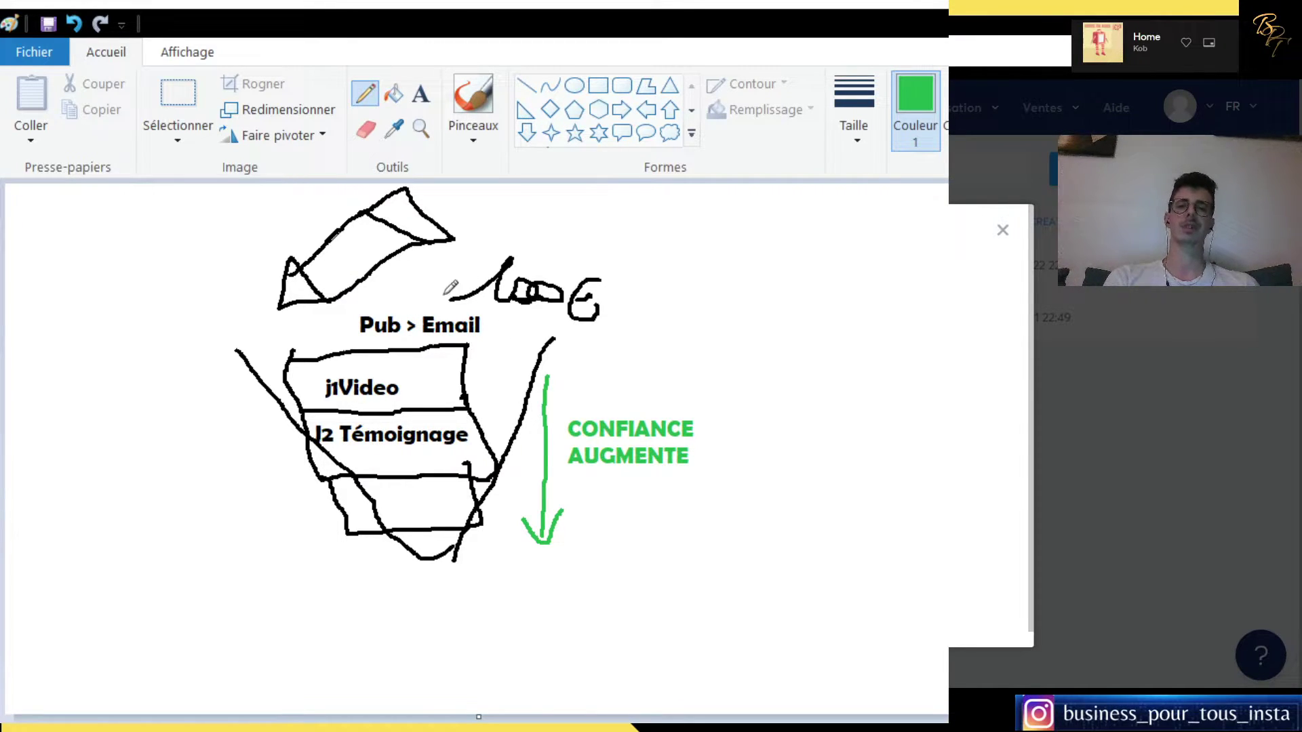
- Add a green text label reading "J5 Vidéo + OFFRE" in the funnel's lowest section
{"action": "left_click", "coordinate": [425, 101]}
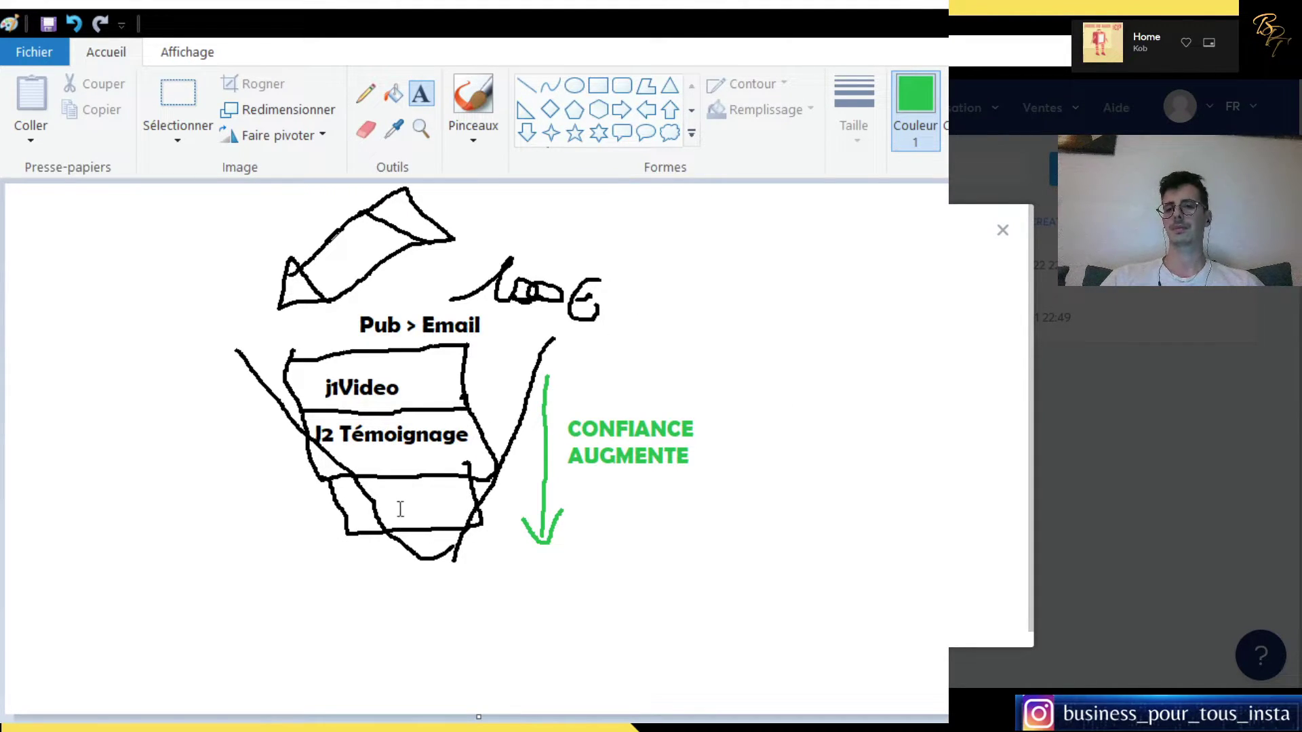
{"action": "left_click", "coordinate": [396, 482]}
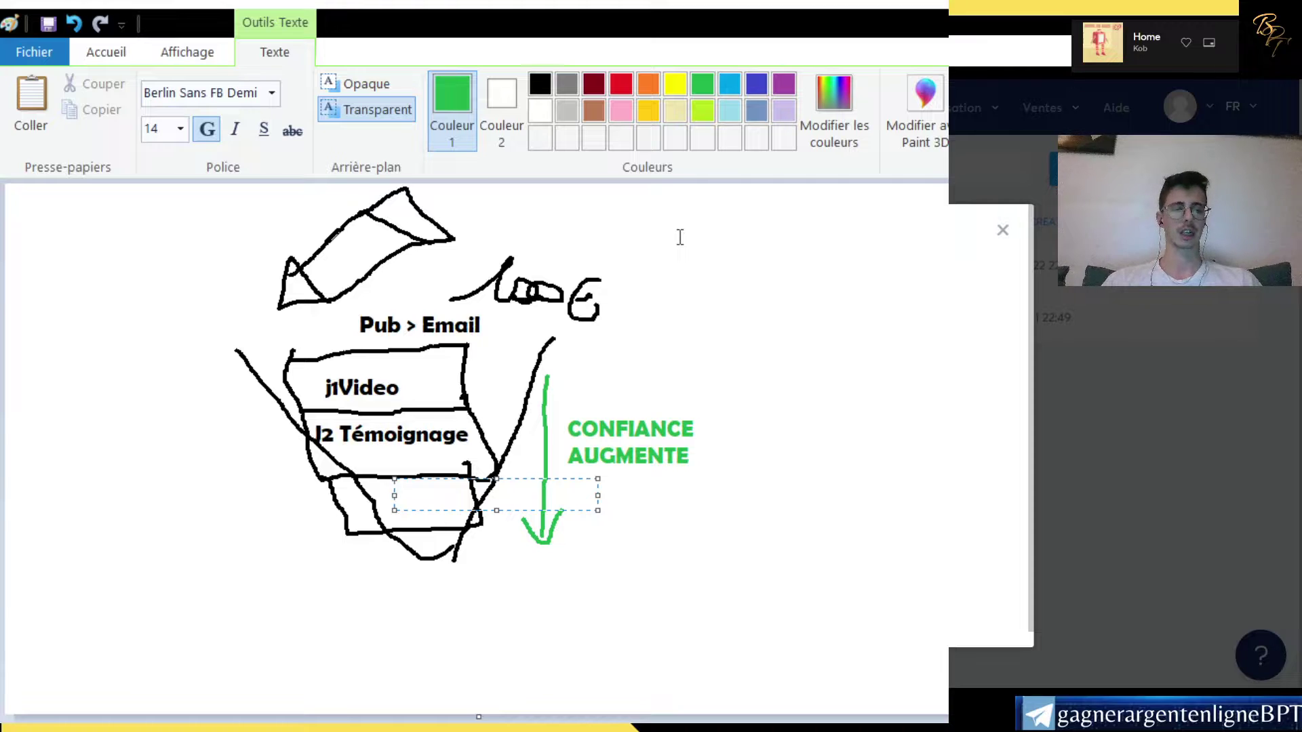
{"action": "type", "text": "J5 "}
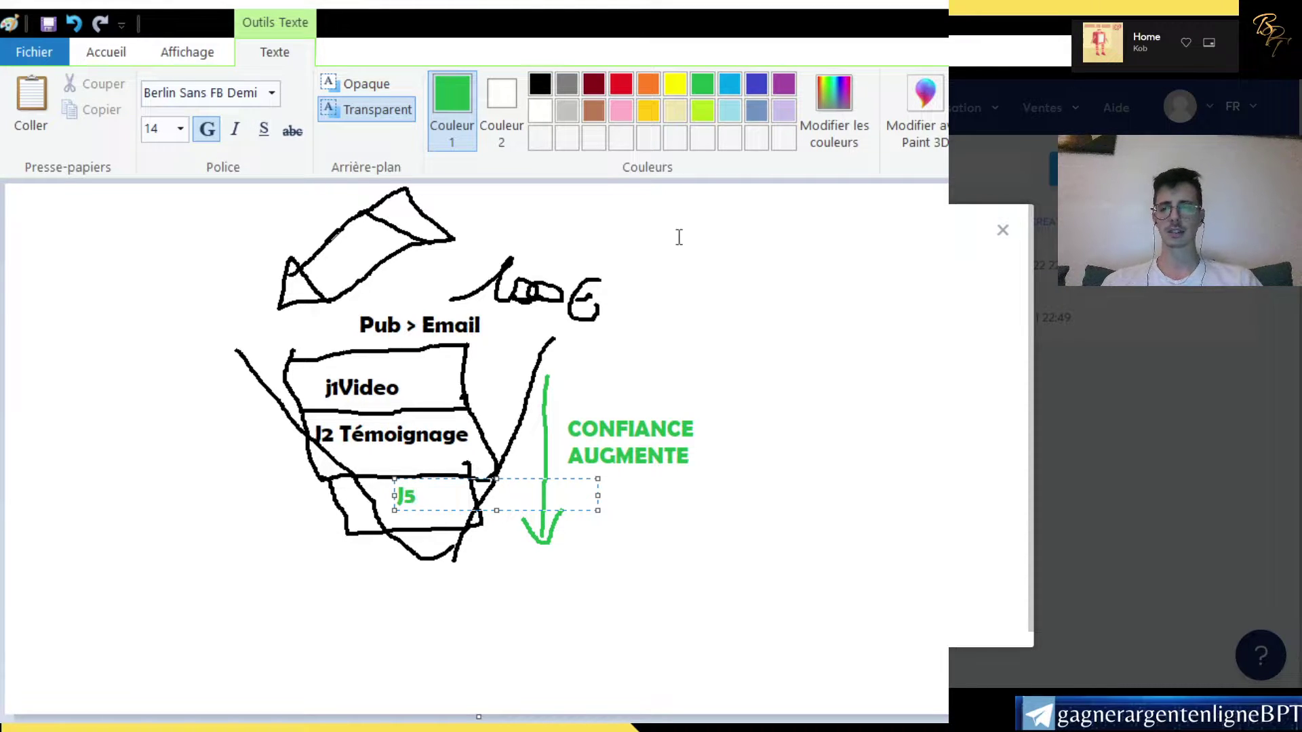
{"action": "type", "text": "V"}
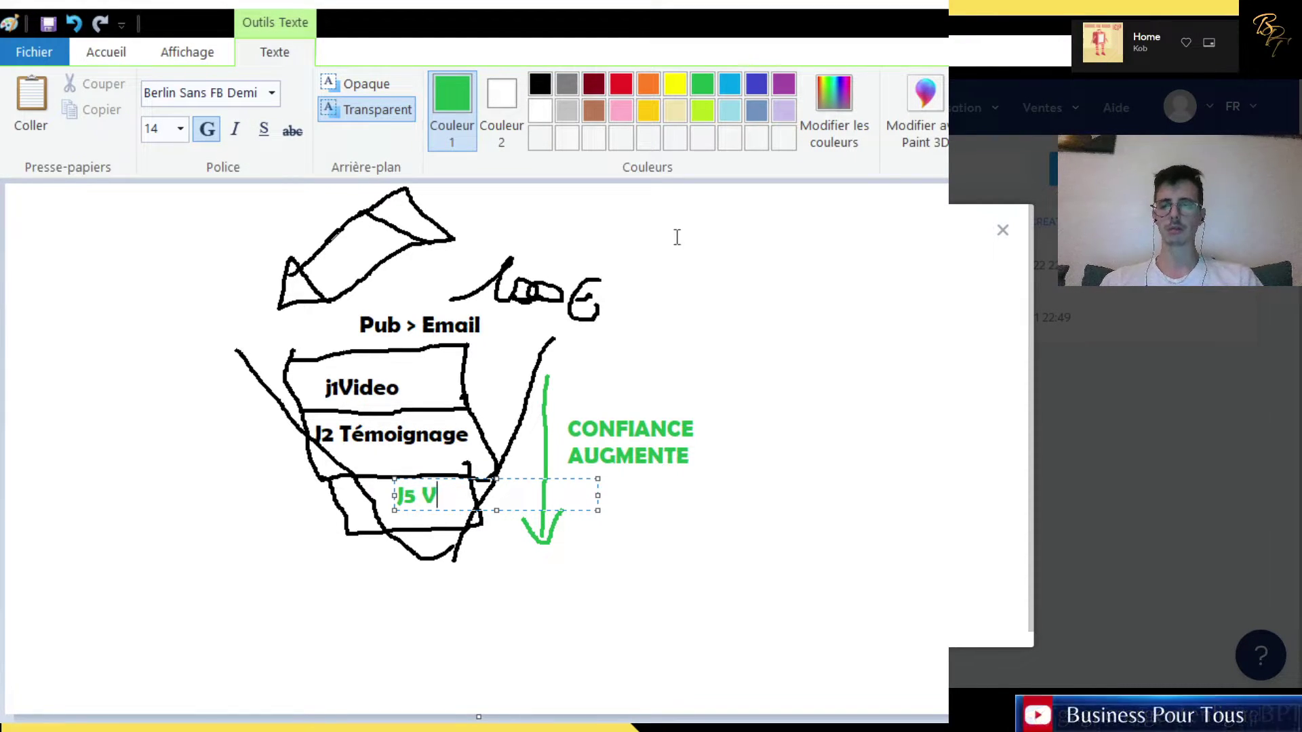
{"action": "type", "text": "idéo"}
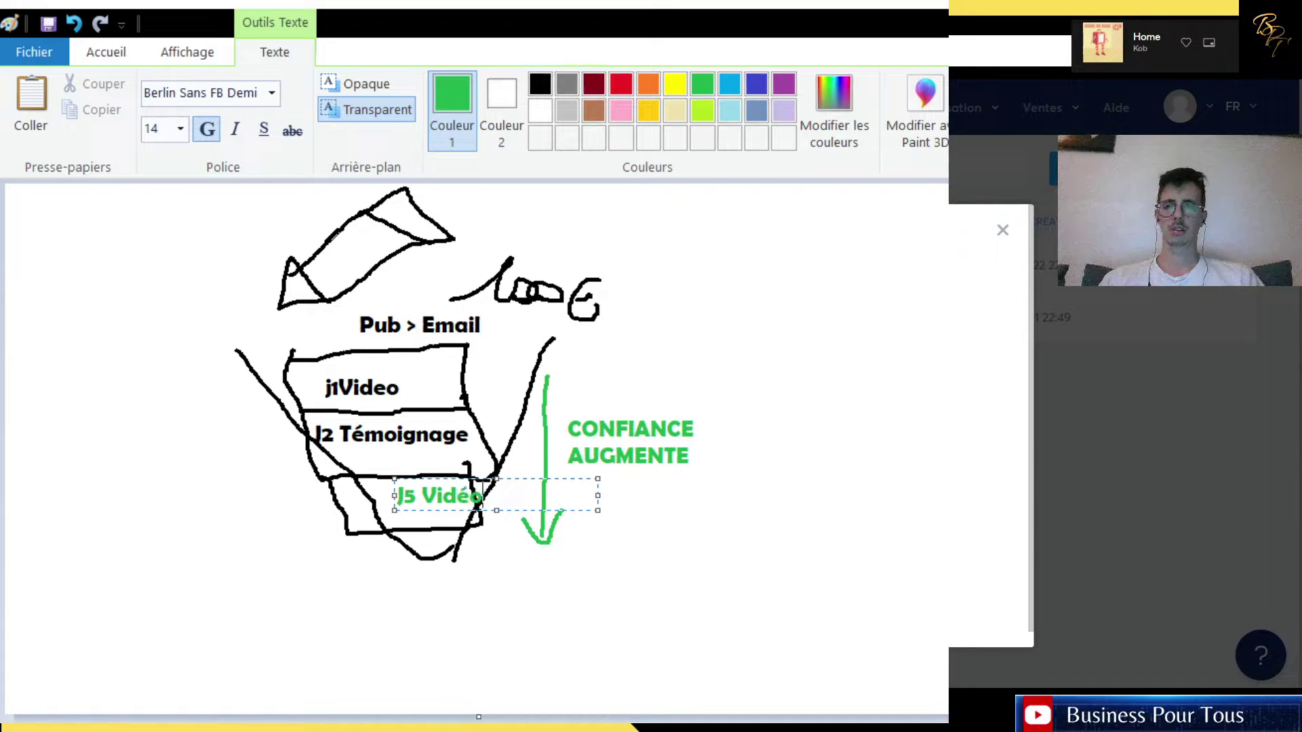
{"action": "type", "text": " +"}
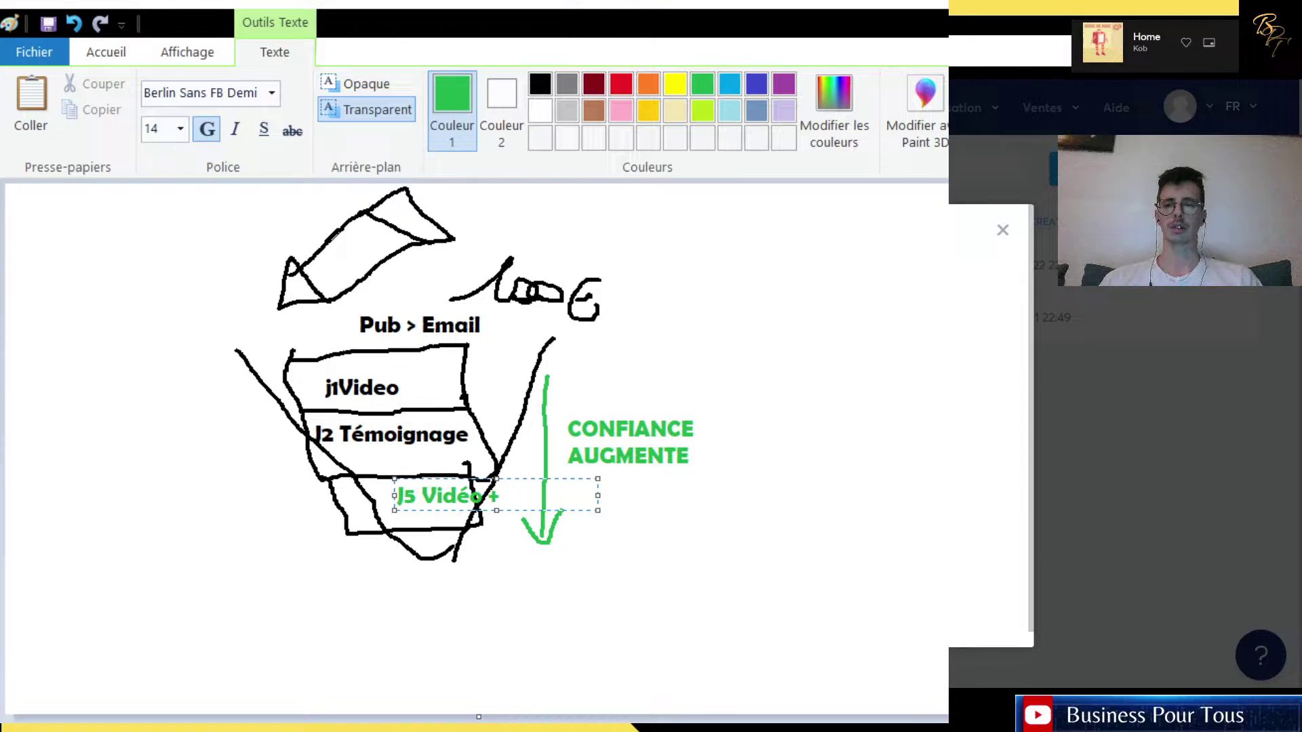
{"action": "type", "text": "OFFRE"}
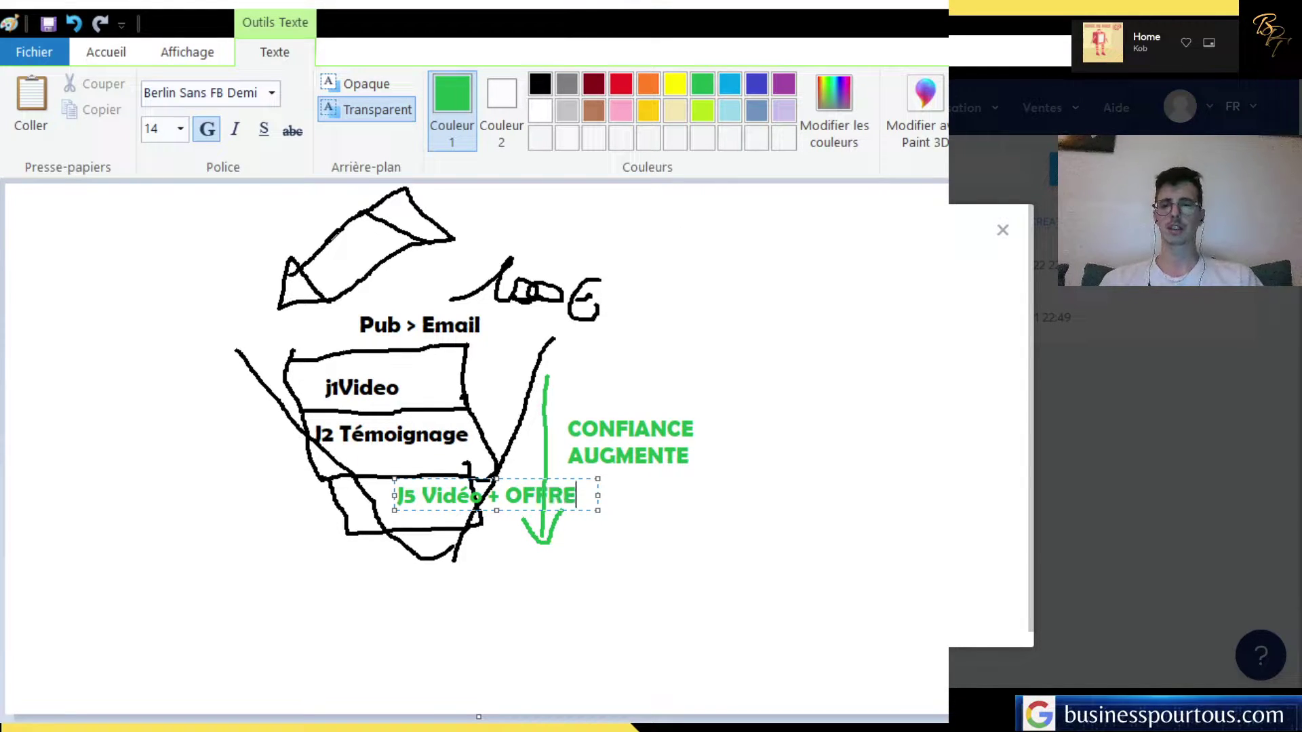
- Rework the lowest section's label into two lines, "J5 Vidéo +" and "OFFRE D'ACHAT", and shift it left over the section
{"action": "key", "text": "BackSpace"}
{"action": "key", "text": "BackSpace"}
{"action": "key", "text": "BackSpace"}
{"action": "key", "text": "BackSpace"}
{"action": "key", "text": "BackSpace"}
{"action": "key", "text": "BackSpace"}
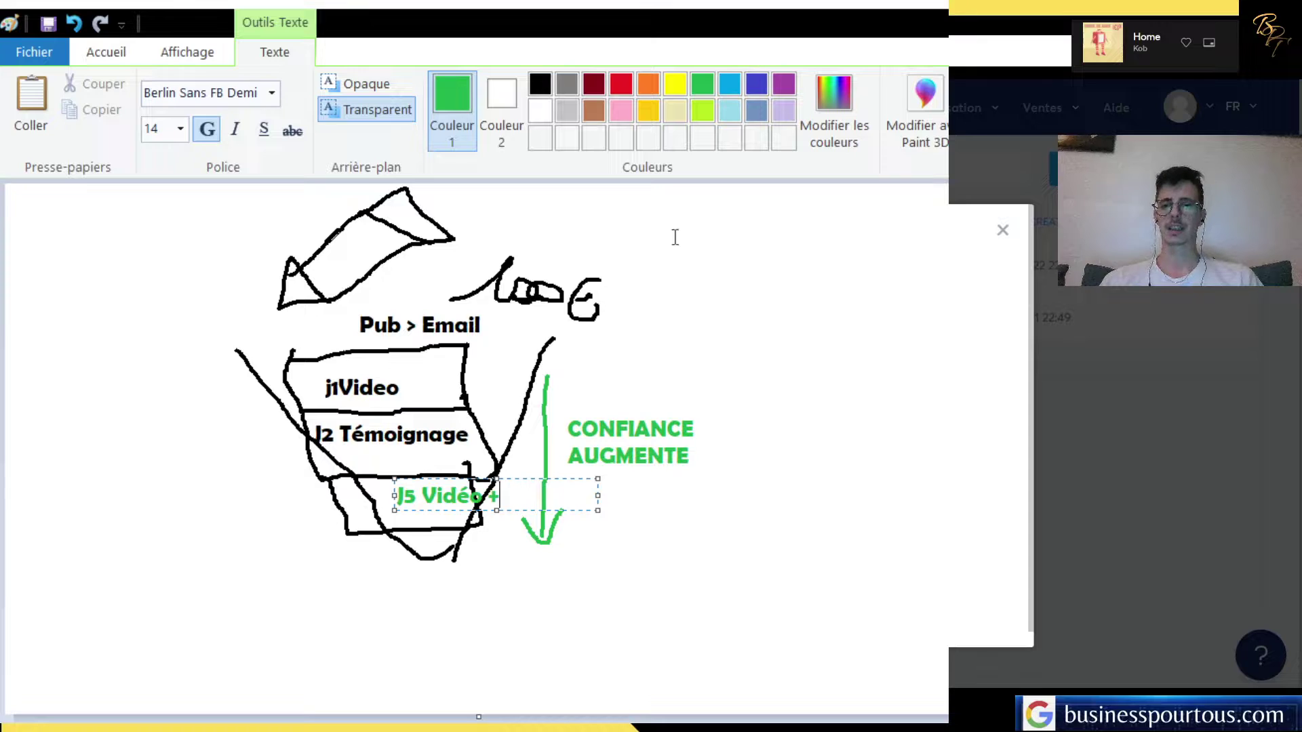
{"action": "key", "text": "Return"}
{"action": "type", "text": "OFFRE"}
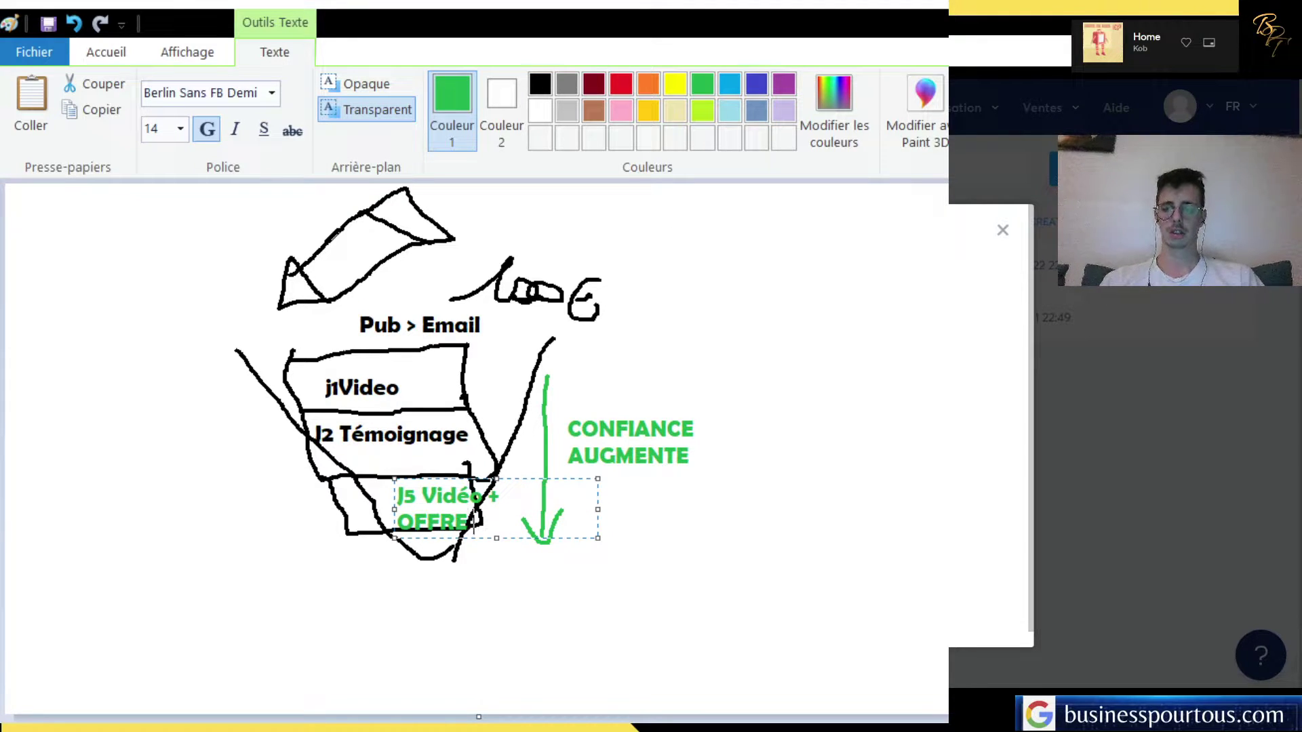
{"action": "type", "text": " D'AC"}
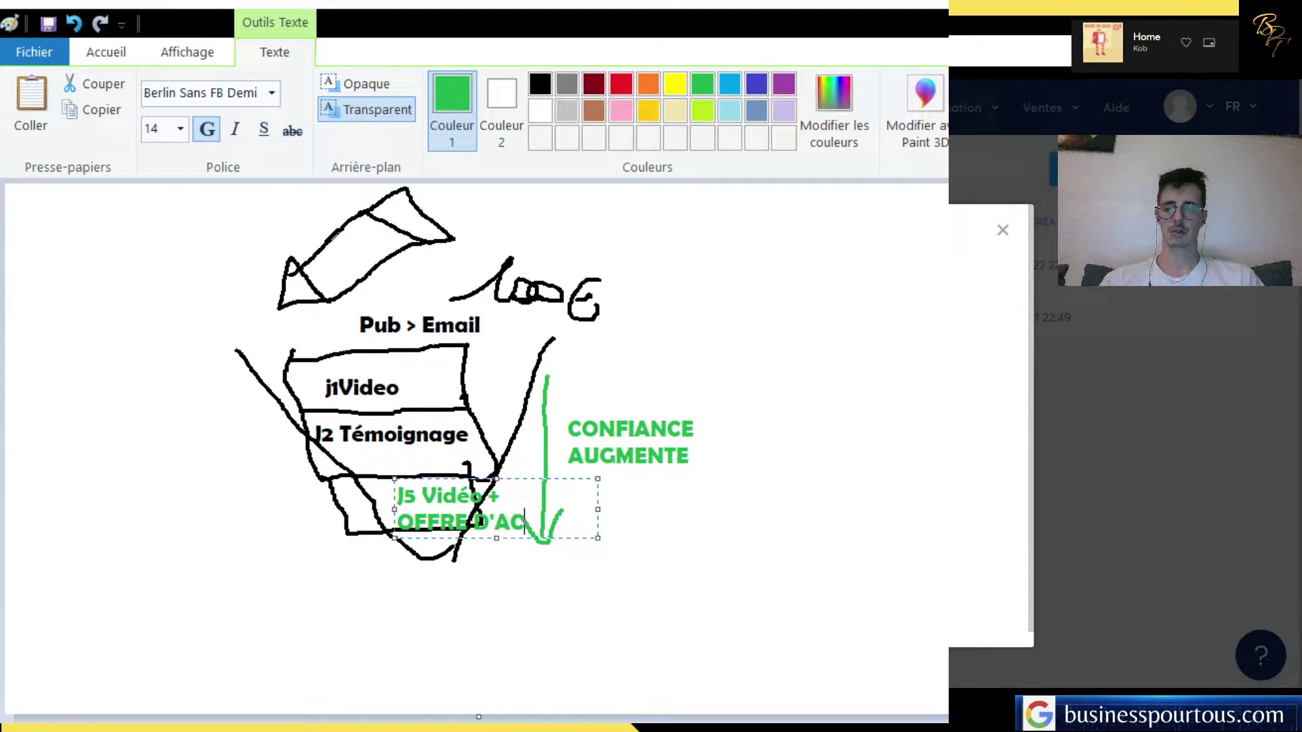
{"action": "type", "text": "HAT"}
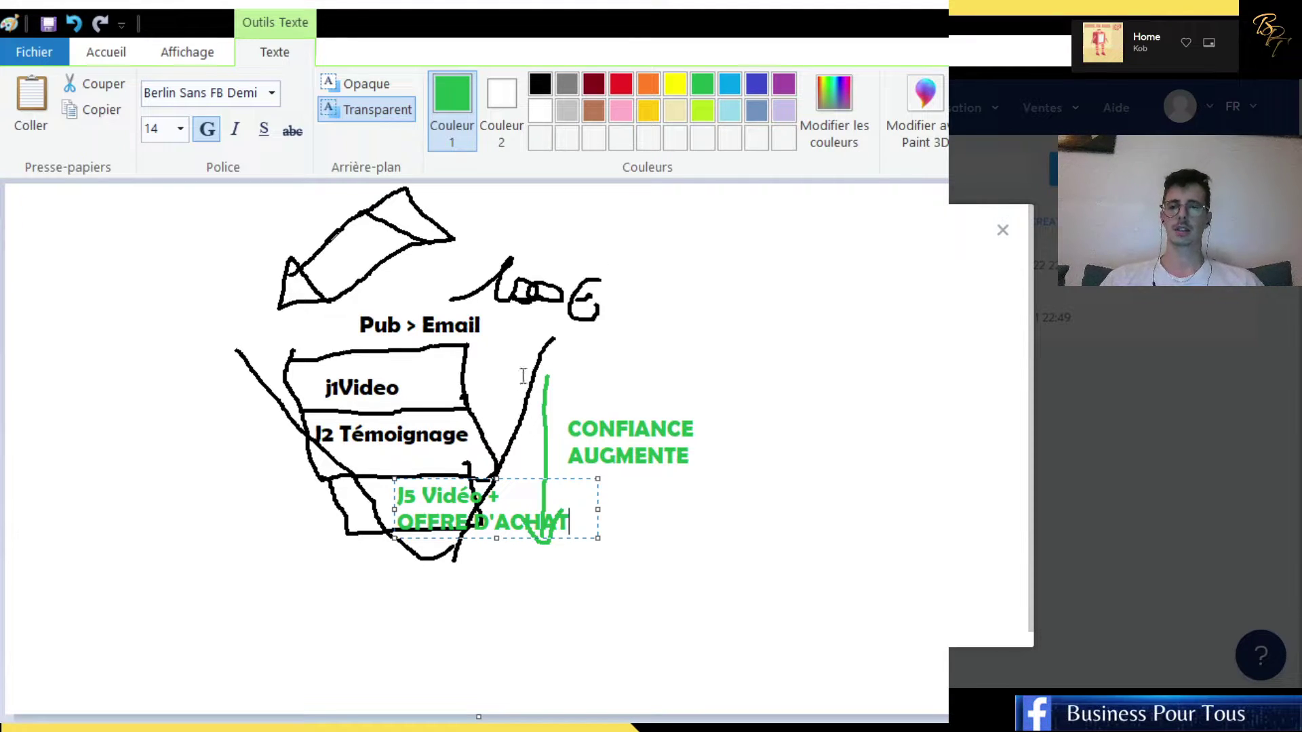
{"action": "left_click_drag", "start_coordinate": [523, 476], "coordinate": [472, 473]}
{"action": "left_click", "coordinate": [508, 620]}
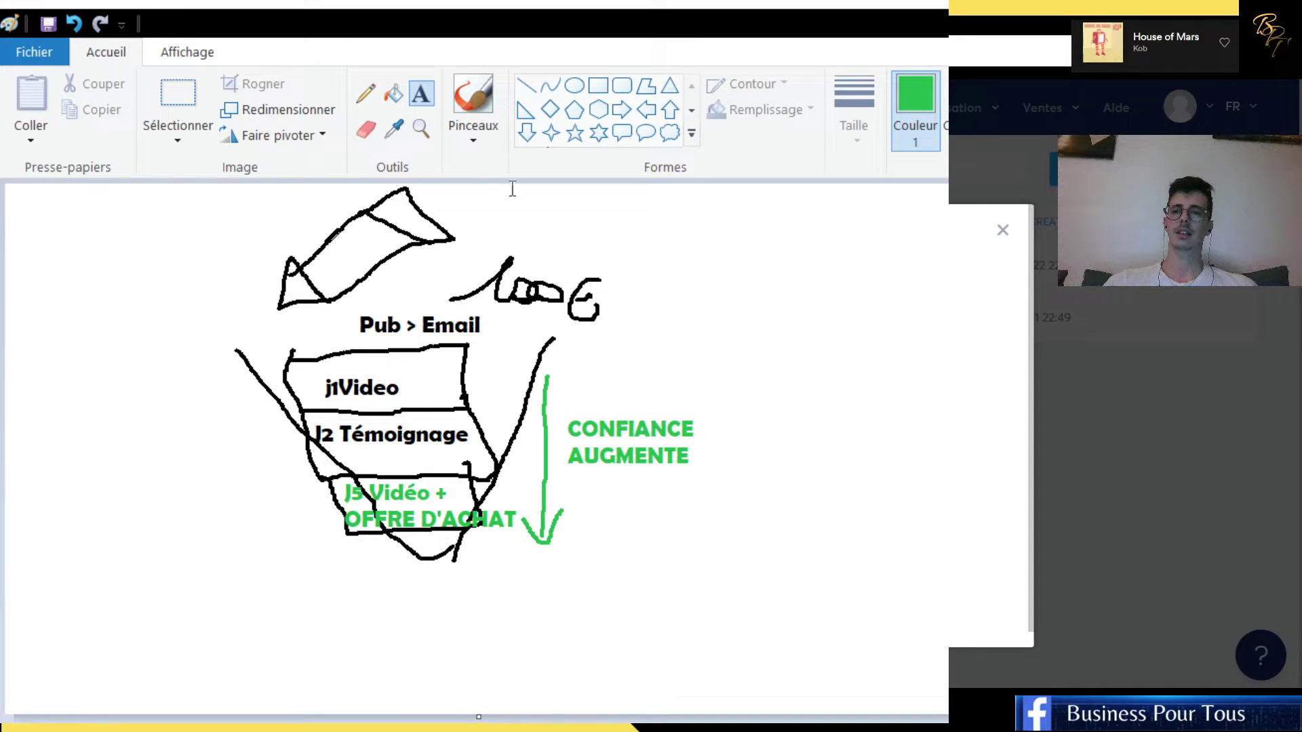
- Add a green text label reading "taux de conversion" below the funnel sketch
{"action": "left_click", "coordinate": [366, 608]}
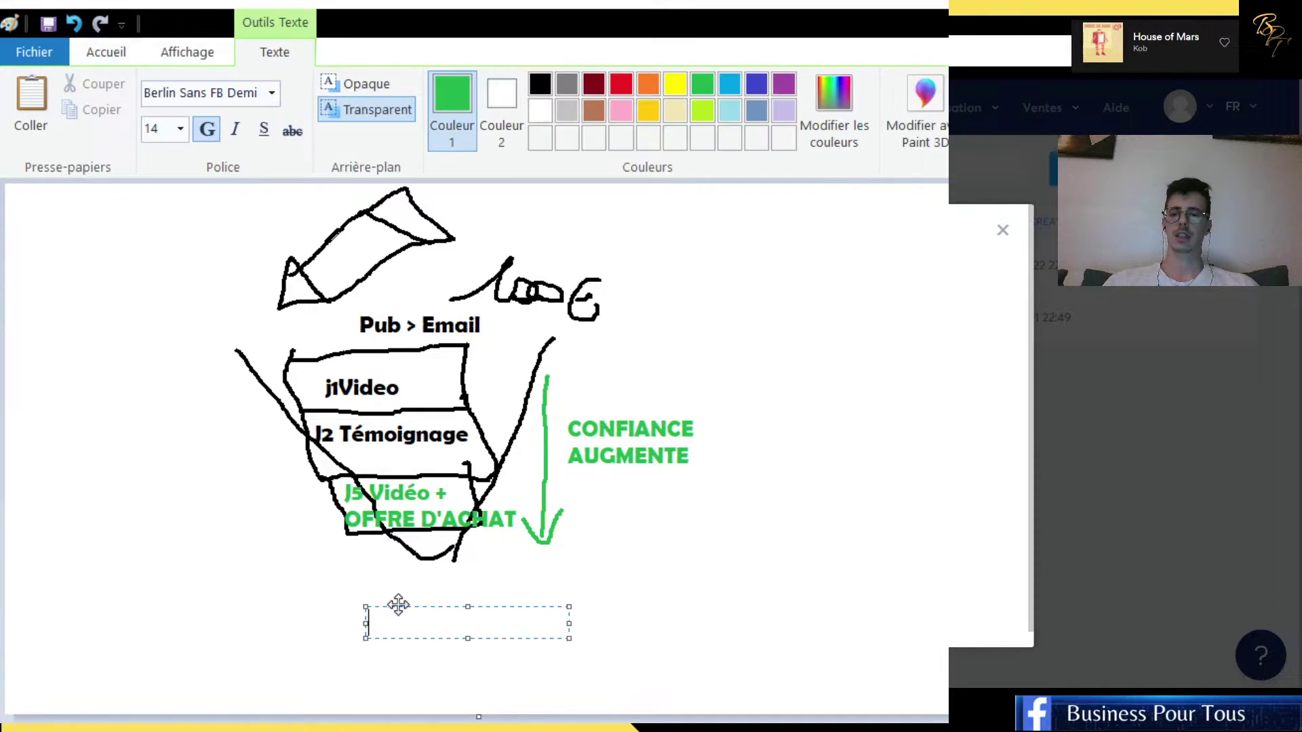
{"action": "type", "text": "tzux"}
{"action": "key", "text": "BackSpace"}
{"action": "key", "text": "BackSpace"}
{"action": "key", "text": "BackSpace"}
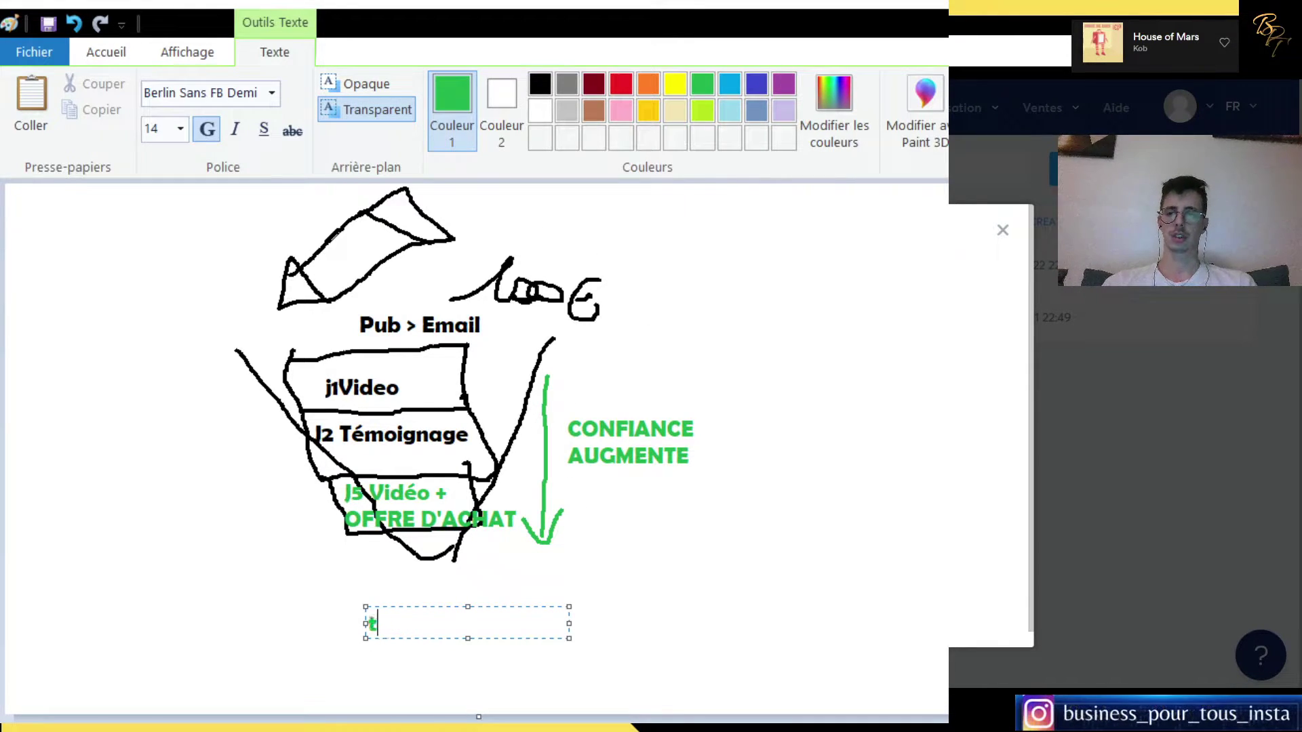
{"action": "type", "text": "aux de conversion"}
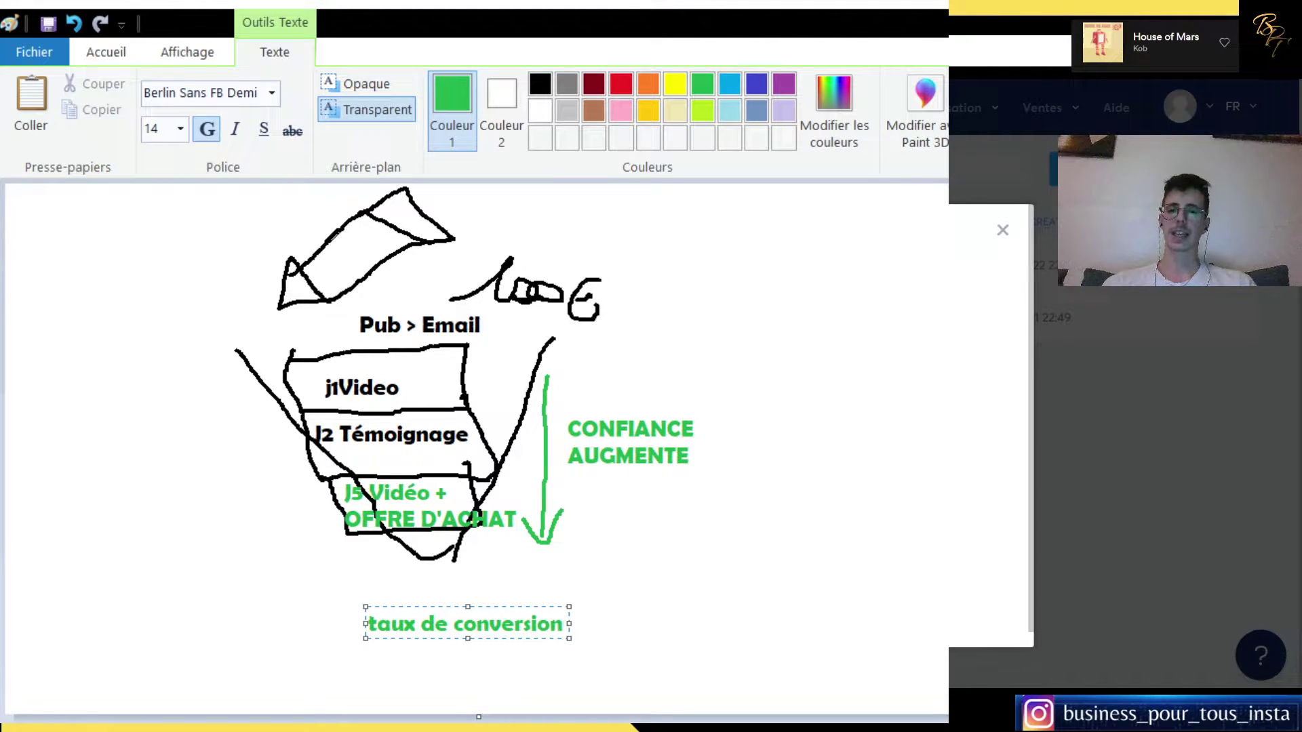
- Add a second line reading "<5<15%" under "taux de conversion" and place the text on the canvas
{"action": "key", "text": "Return"}
{"action": "type", "text": "<"}
{"action": "key", "text": "BackSpace"}
{"action": "type", "text": ">"}
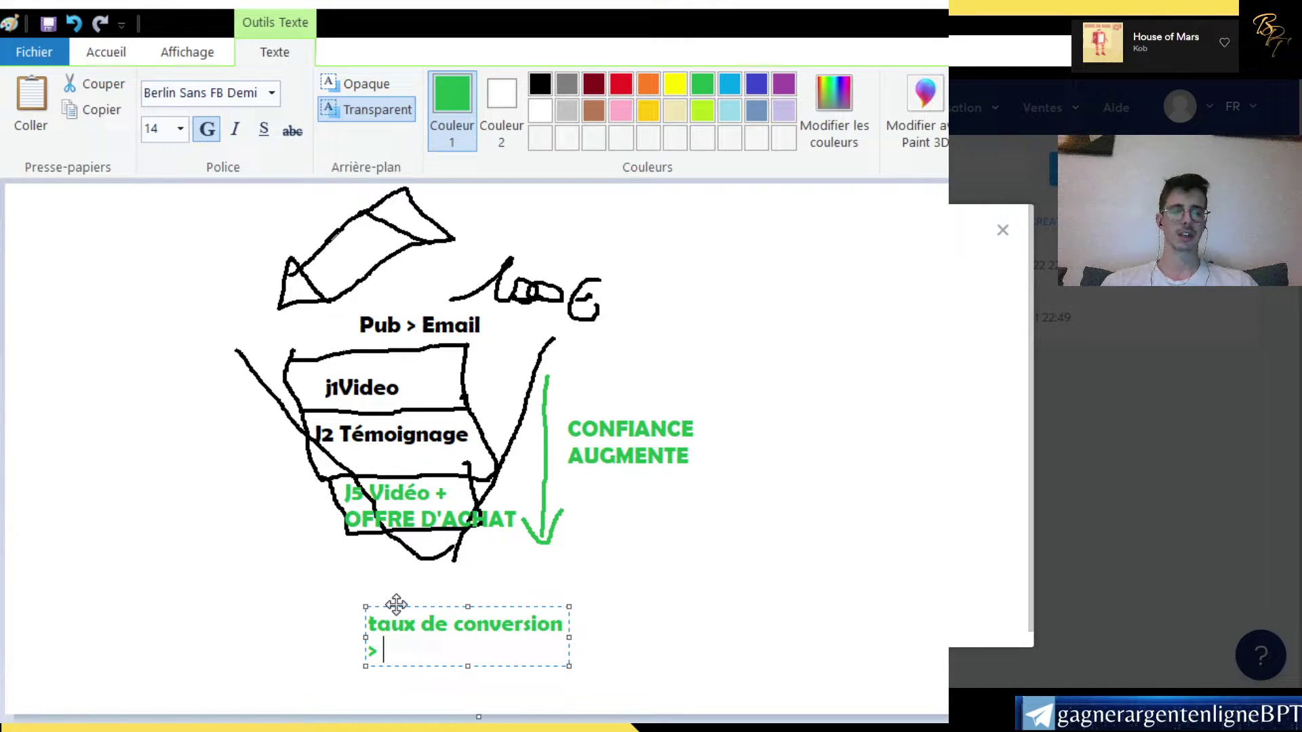
{"action": "type", "text": "5"}
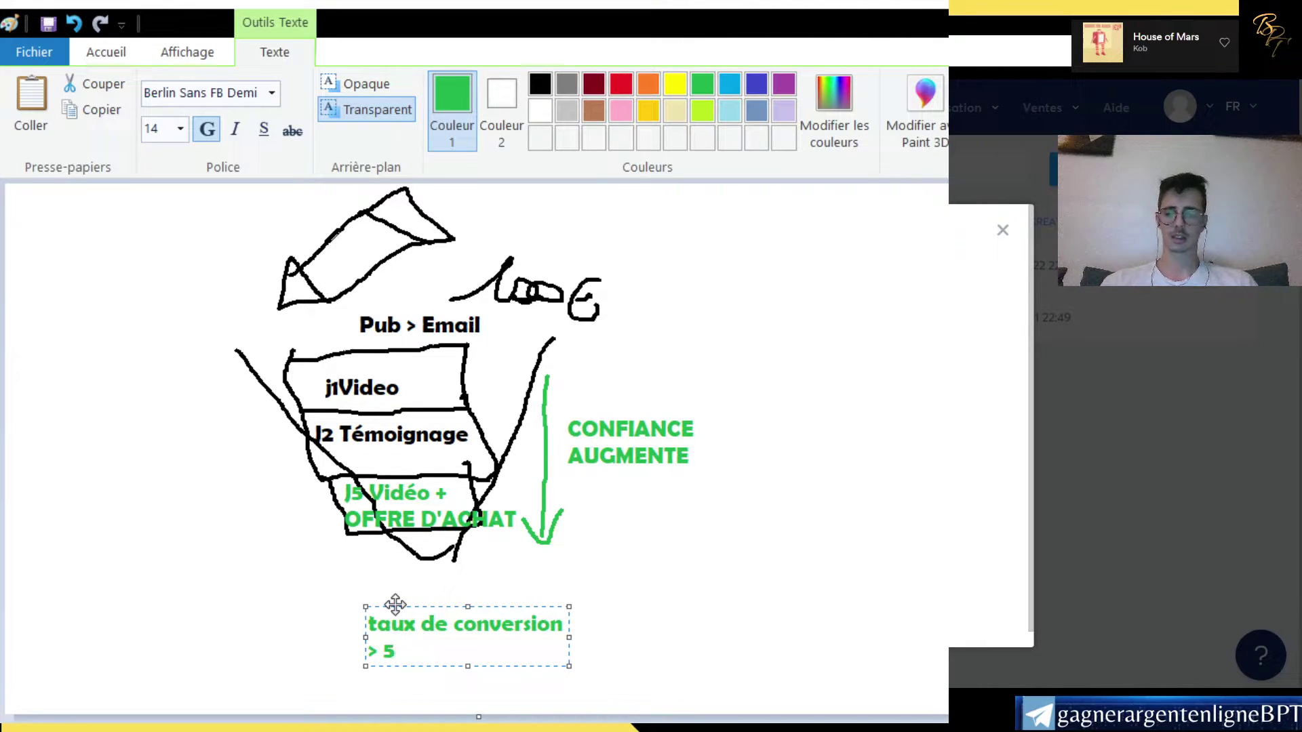
{"action": "key", "text": "BackSpace"}
{"action": "key", "text": "BackSpace"}
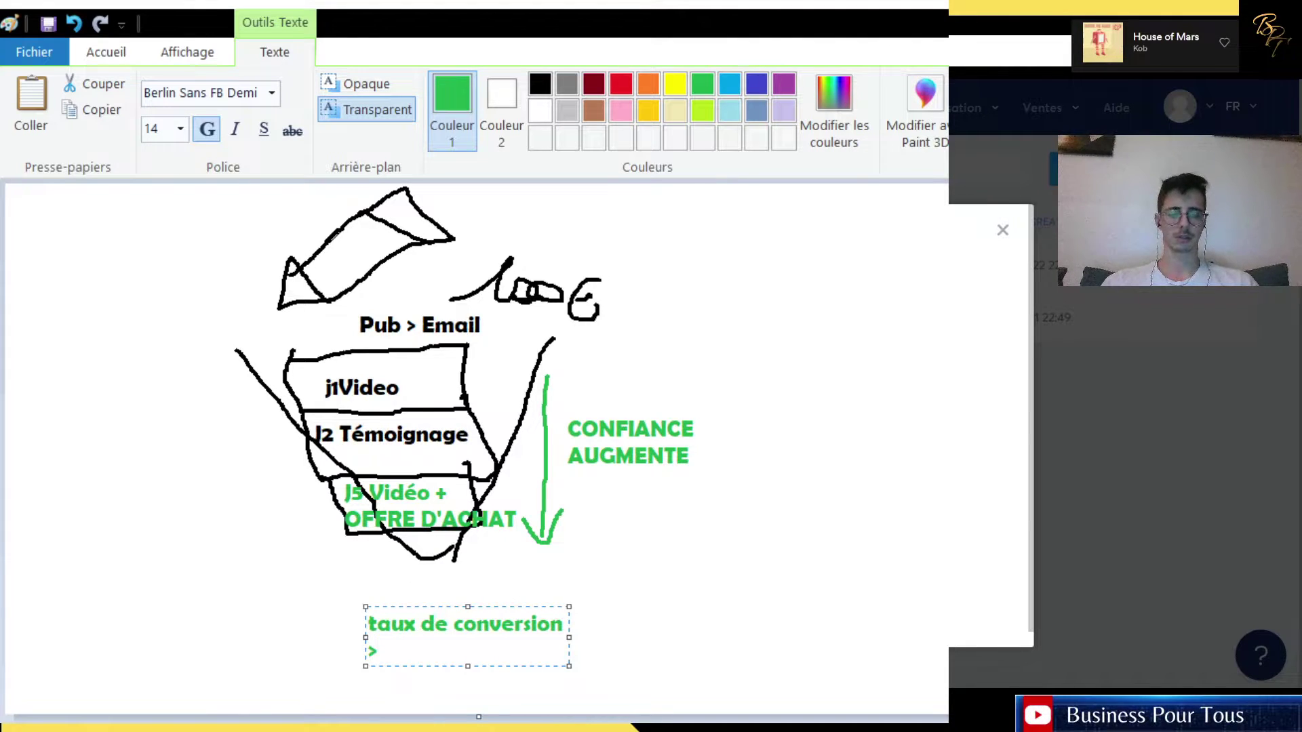
{"action": "key", "text": "BackSpace"}
{"action": "type", "text": "<5>"}
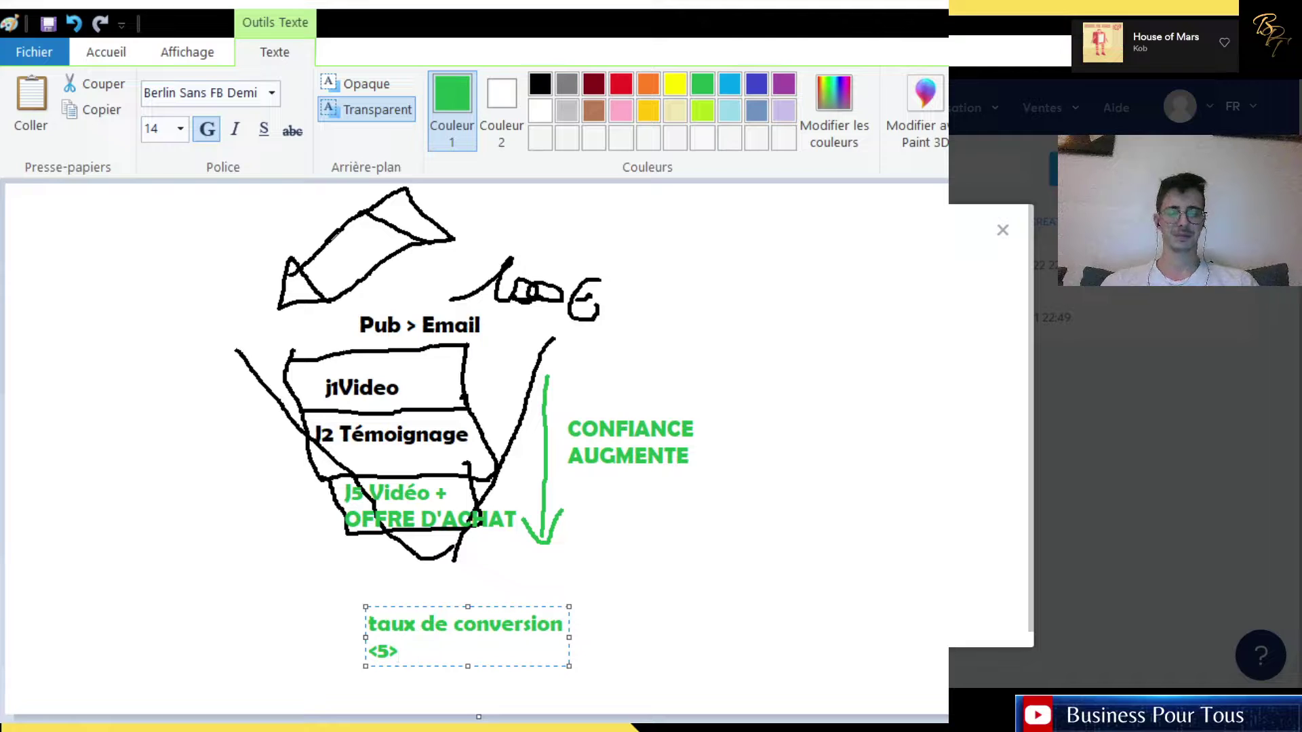
{"action": "key", "text": "BackSpace"}
{"action": "type", "text": "<"}
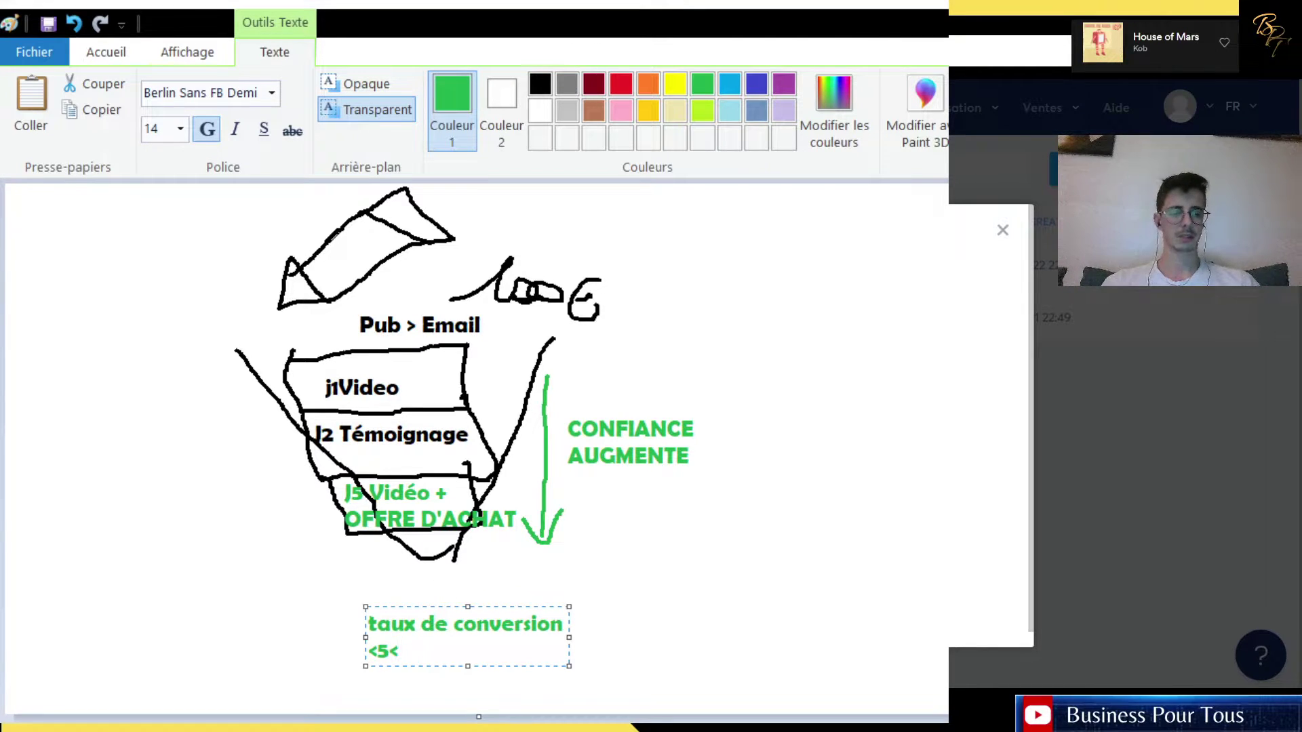
{"action": "type", "text": "15%"}
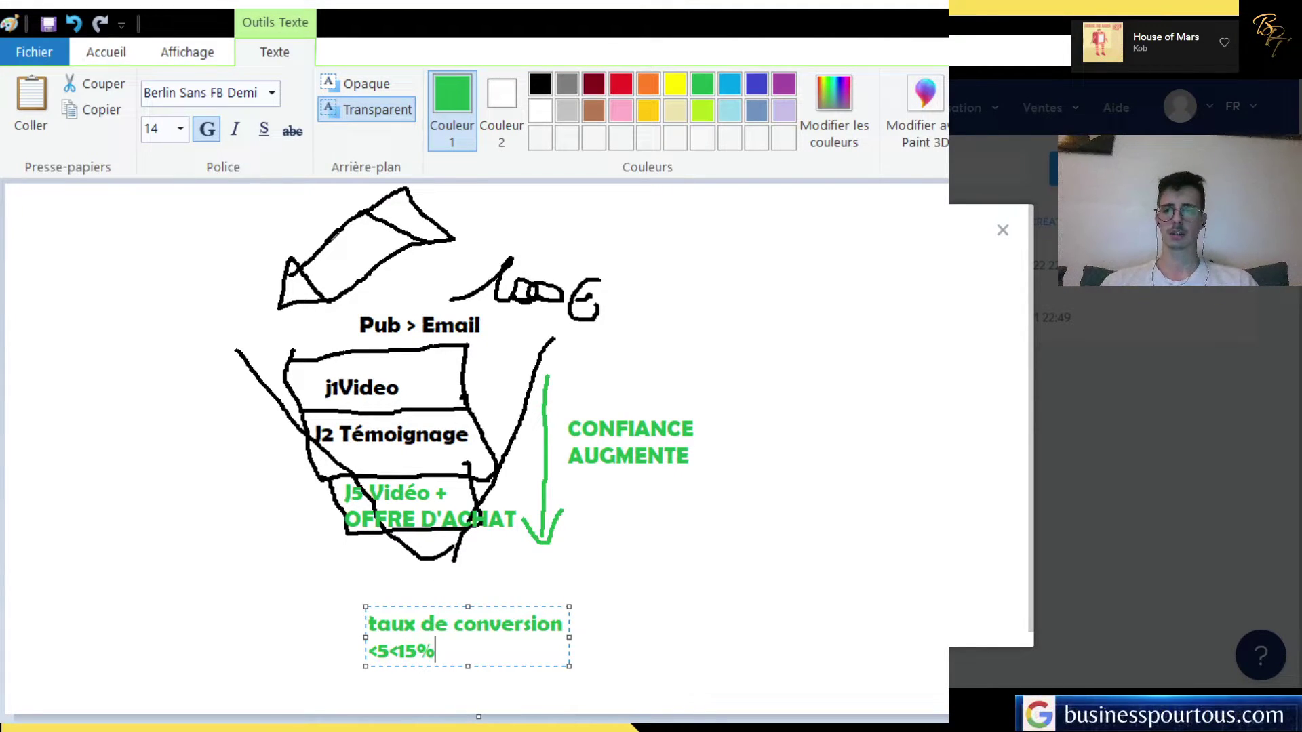
{"action": "left_click", "coordinate": [720, 541]}
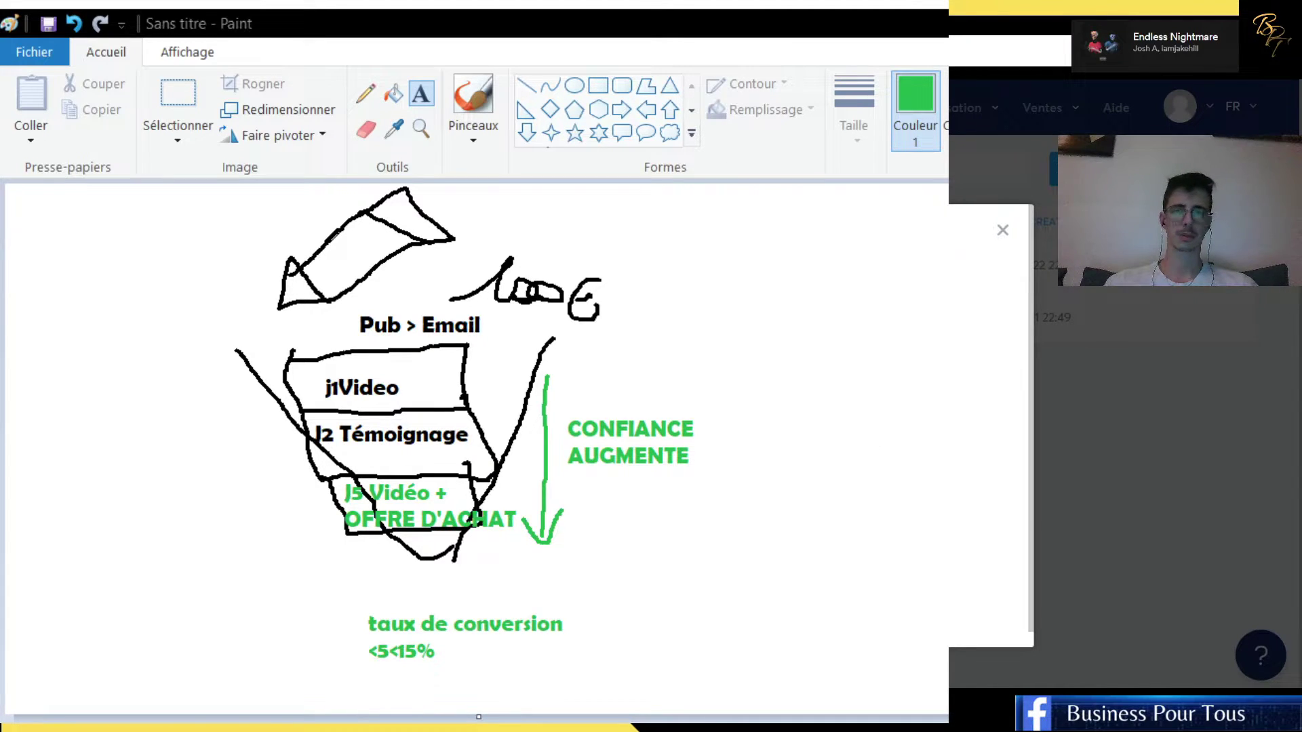
- Switch to the systeme.io window and name the new sales funnel "Stylo"
{"action": "key", "text": "super+Down"}
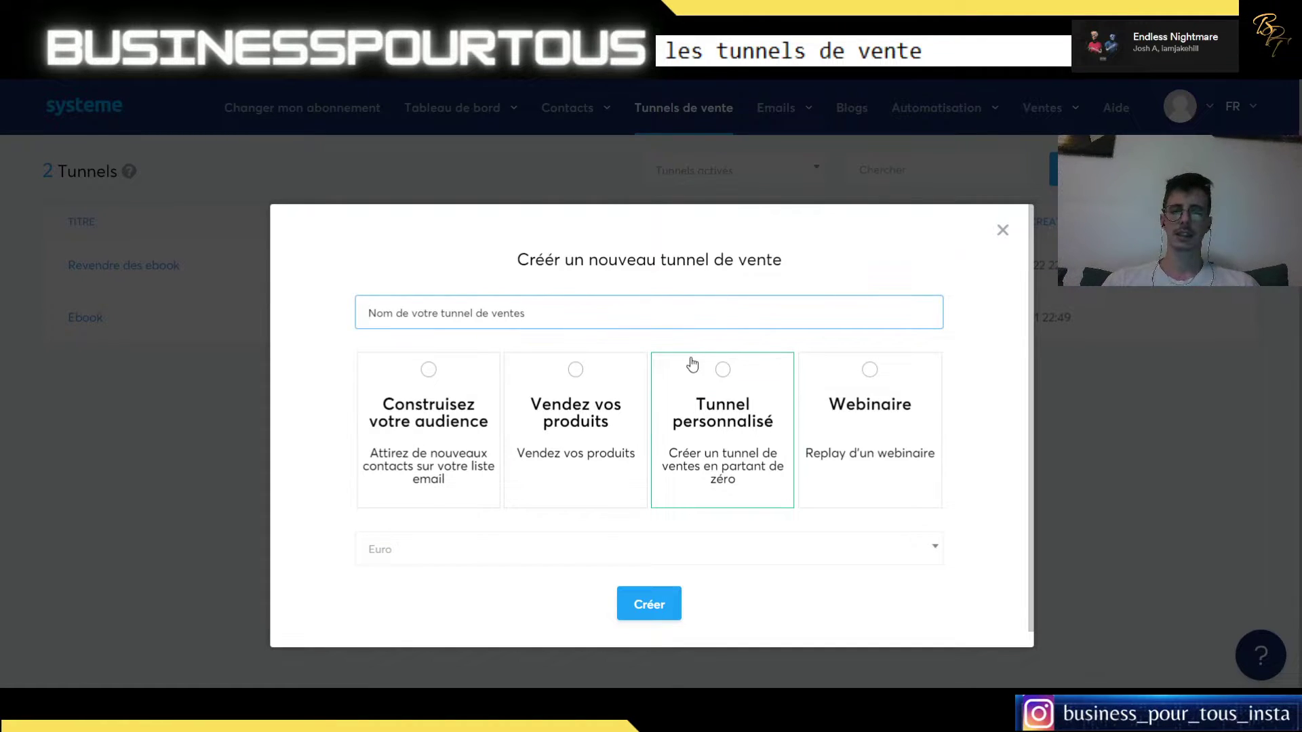
{"action": "left_click", "coordinate": [570, 315]}
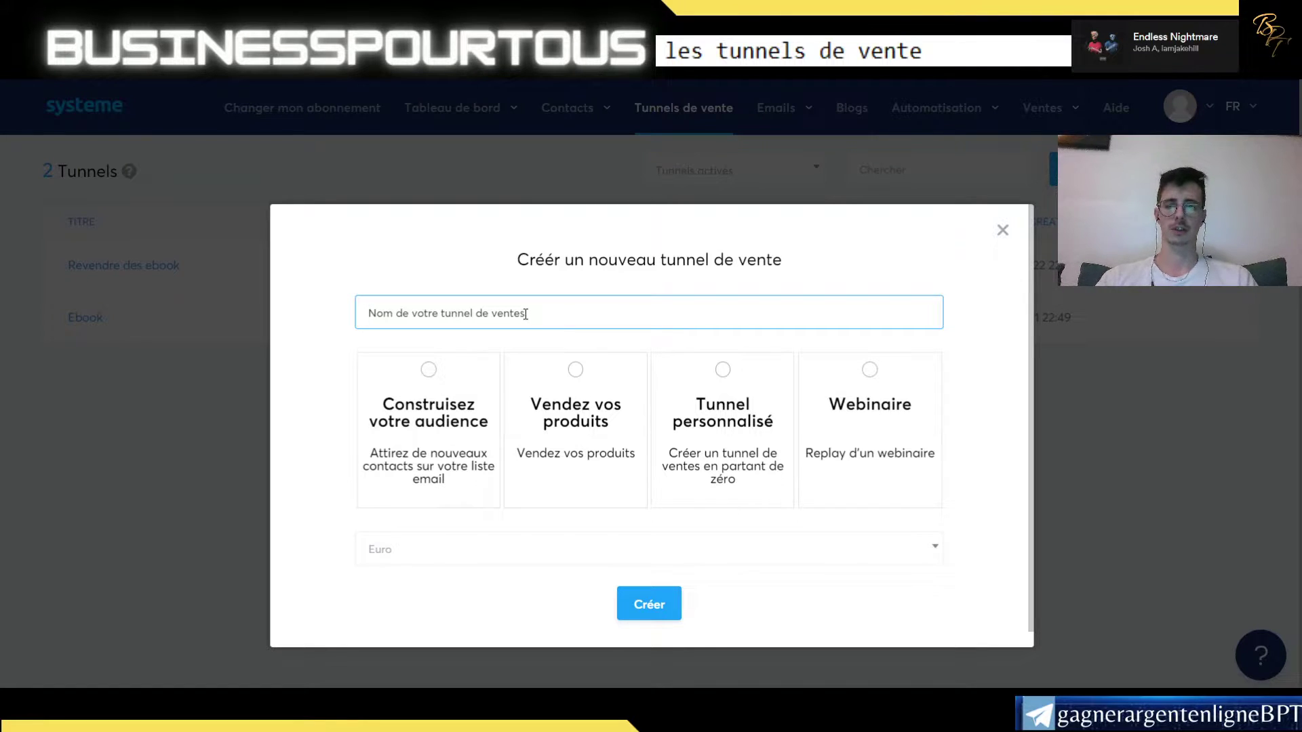
{"action": "type", "text": "Styb"}
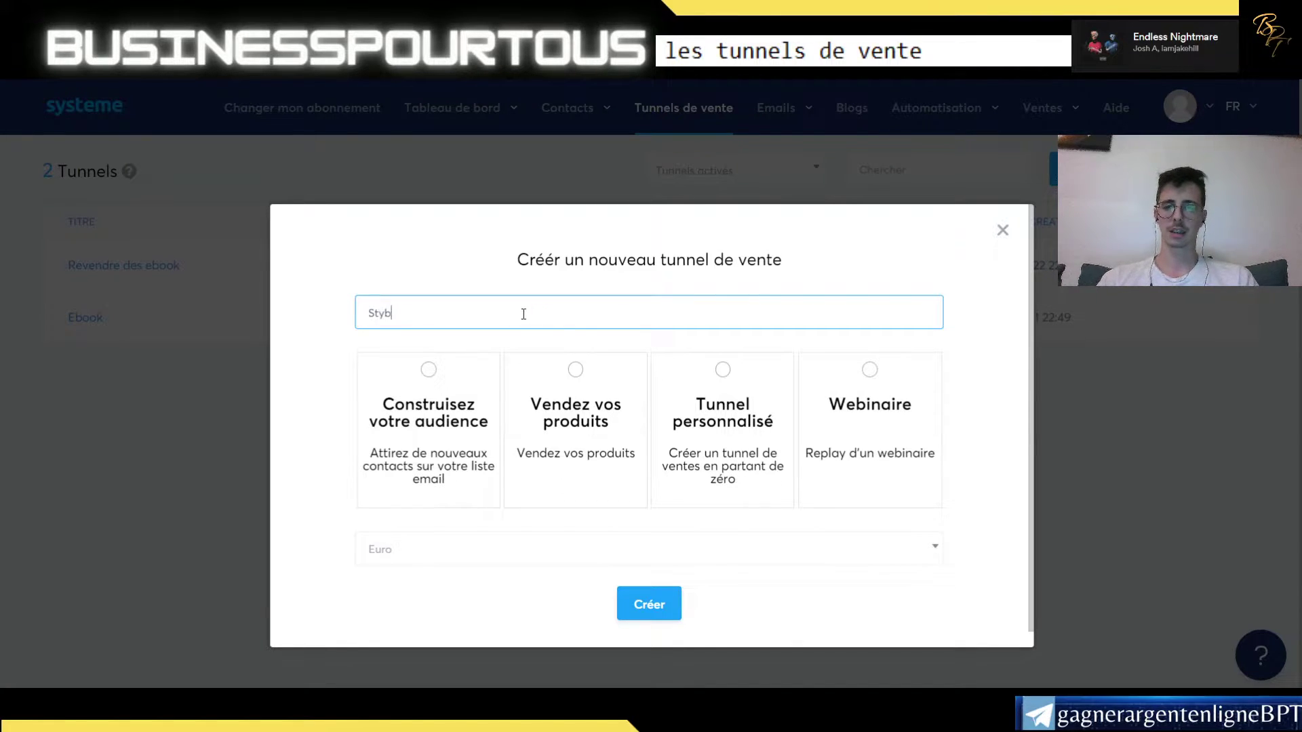
{"action": "key", "text": "BackSpace"}
{"action": "type", "text": "lo"}
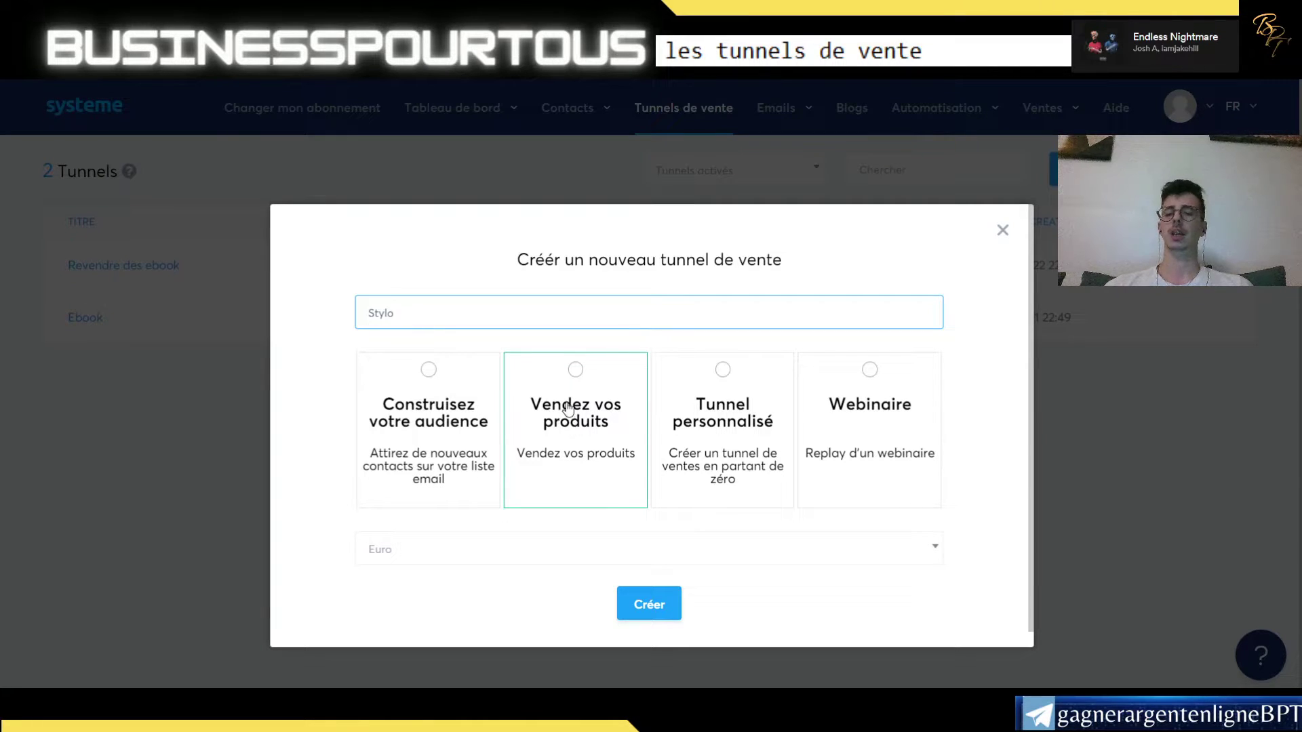
- Choose the "Vendez vos produits" funnel type, keep Euro as the currency and create the funnel
{"action": "left_click", "coordinate": [576, 373]}
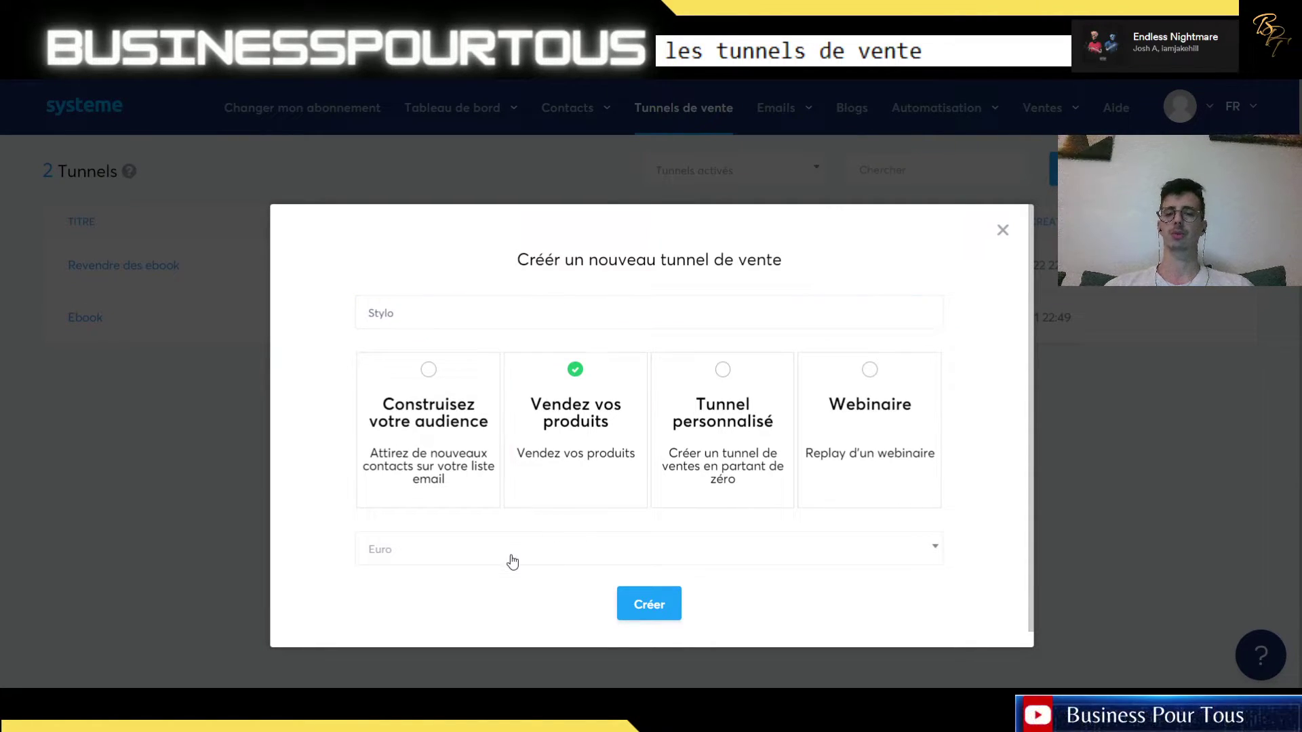
{"action": "left_click", "coordinate": [471, 548]}
{"action": "left_click", "coordinate": [471, 549]}
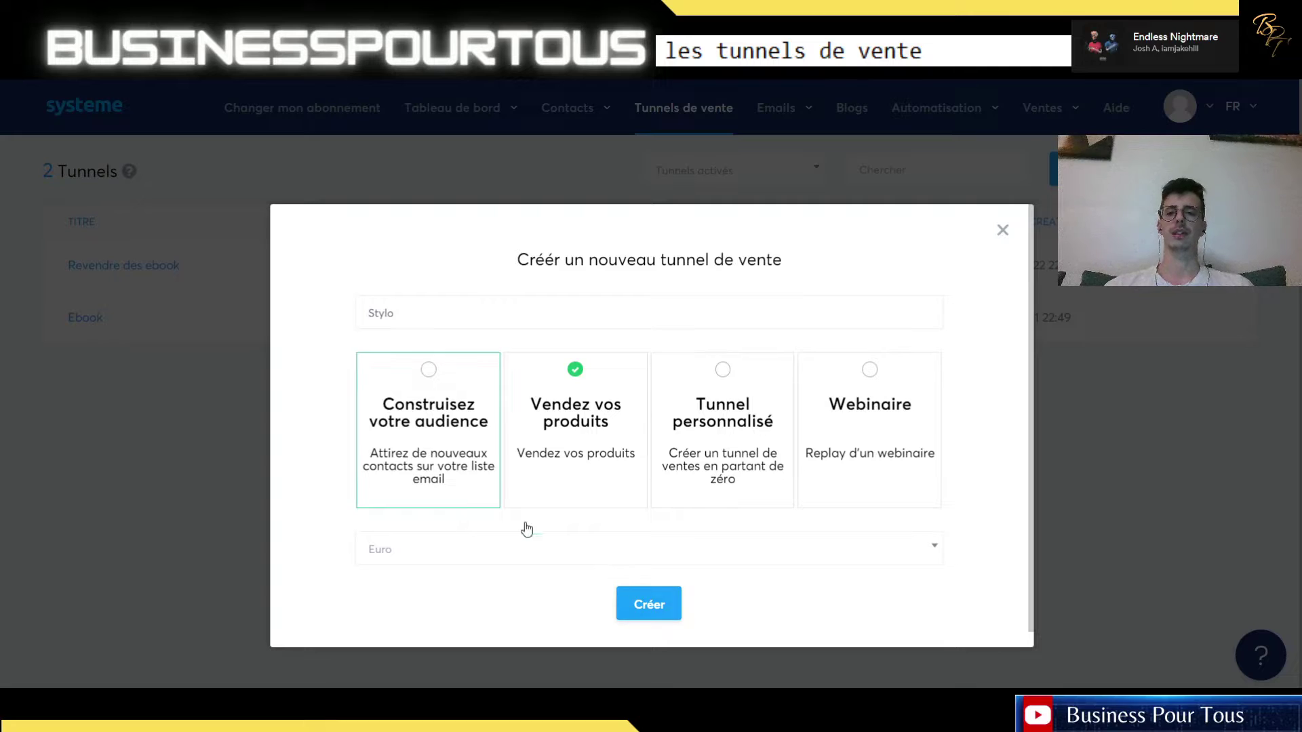
{"action": "left_click", "coordinate": [650, 605]}
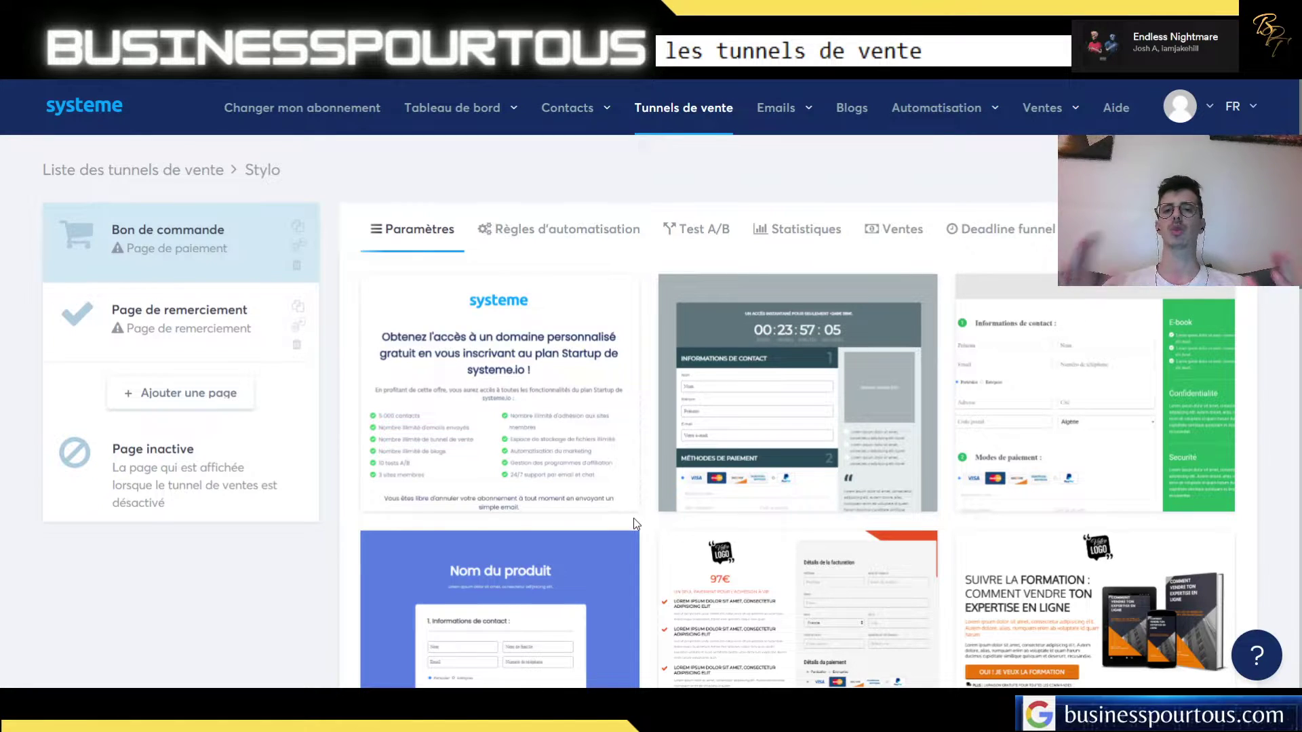
- Look through the gallery of order page templates for the Bon de commande step
{"action": "mouse_move", "coordinate": [610, 518]}
{"action": "scroll", "coordinate": [610, 518], "scroll_direction": "down", "scroll_amount": 3}
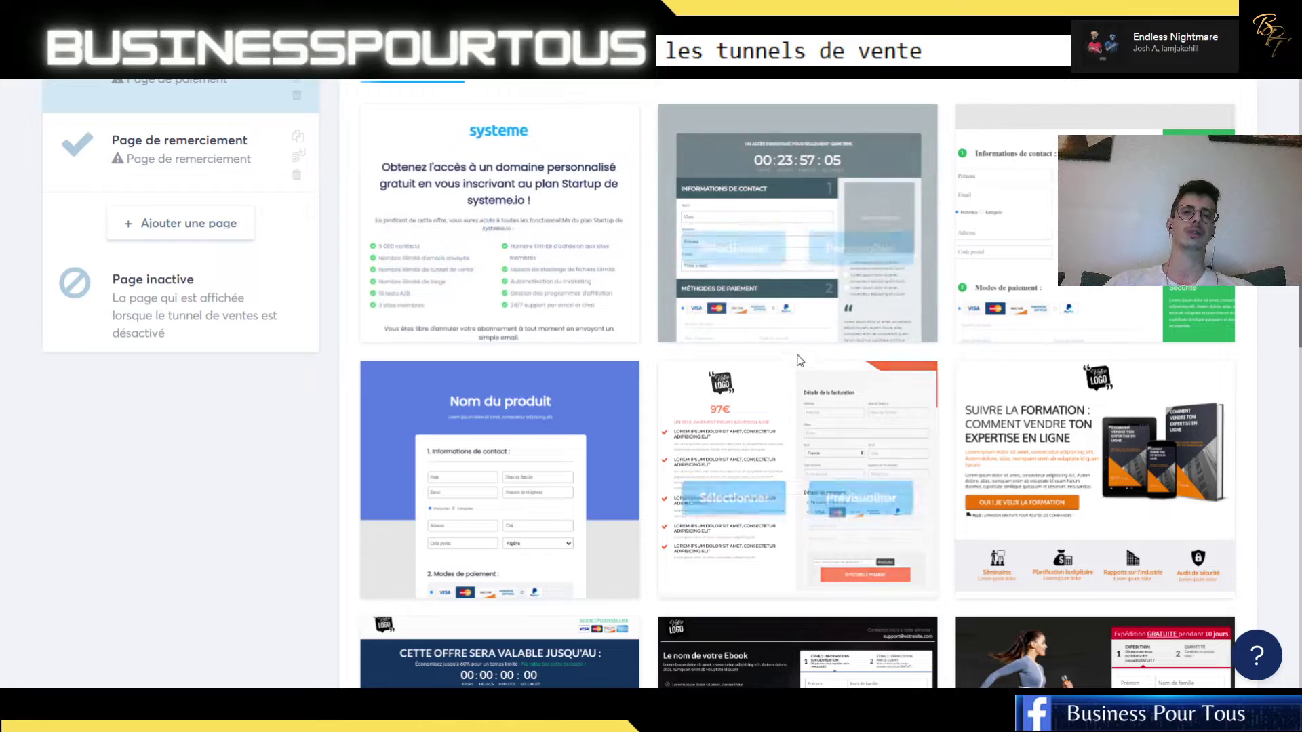
{"action": "mouse_move", "coordinate": [1197, 315]}
{"action": "mouse_move", "coordinate": [1207, 440]}
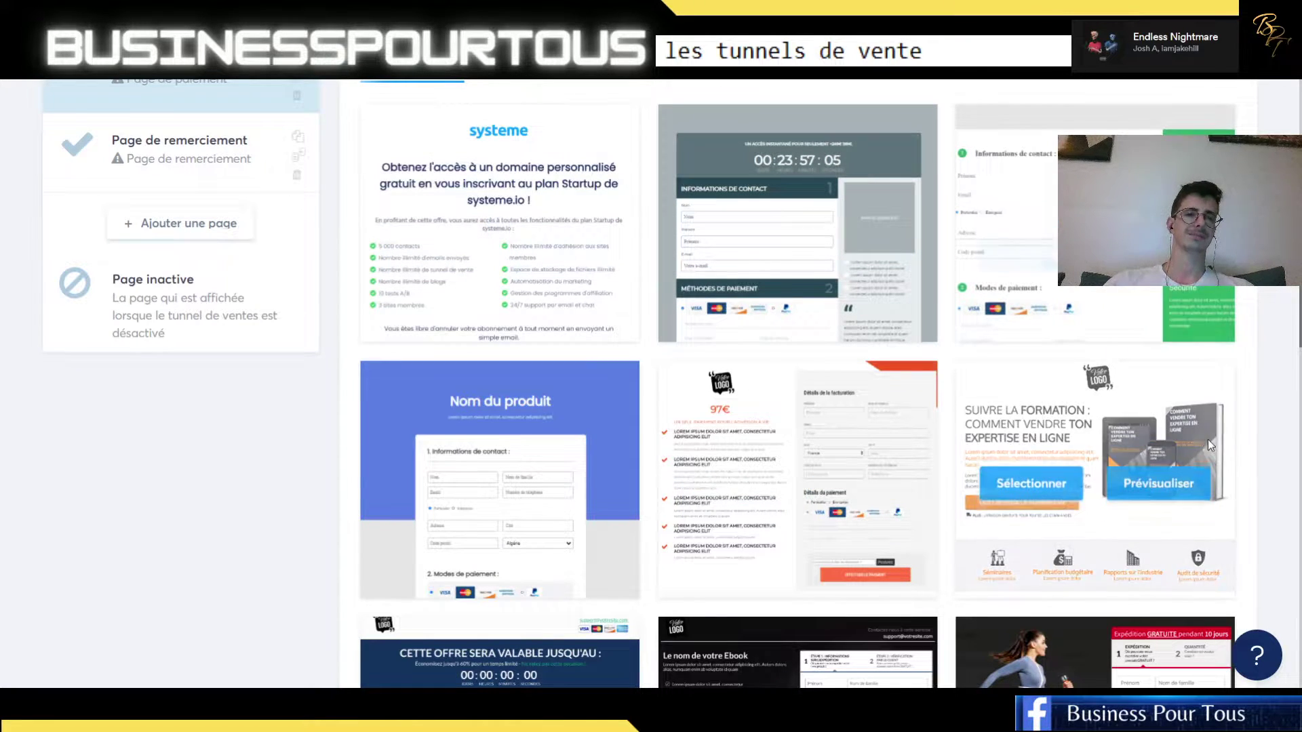
{"action": "scroll", "coordinate": [1212, 414], "scroll_direction": "down", "scroll_amount": 1}
{"action": "scroll", "coordinate": [987, 346], "scroll_direction": "down", "scroll_amount": 1}
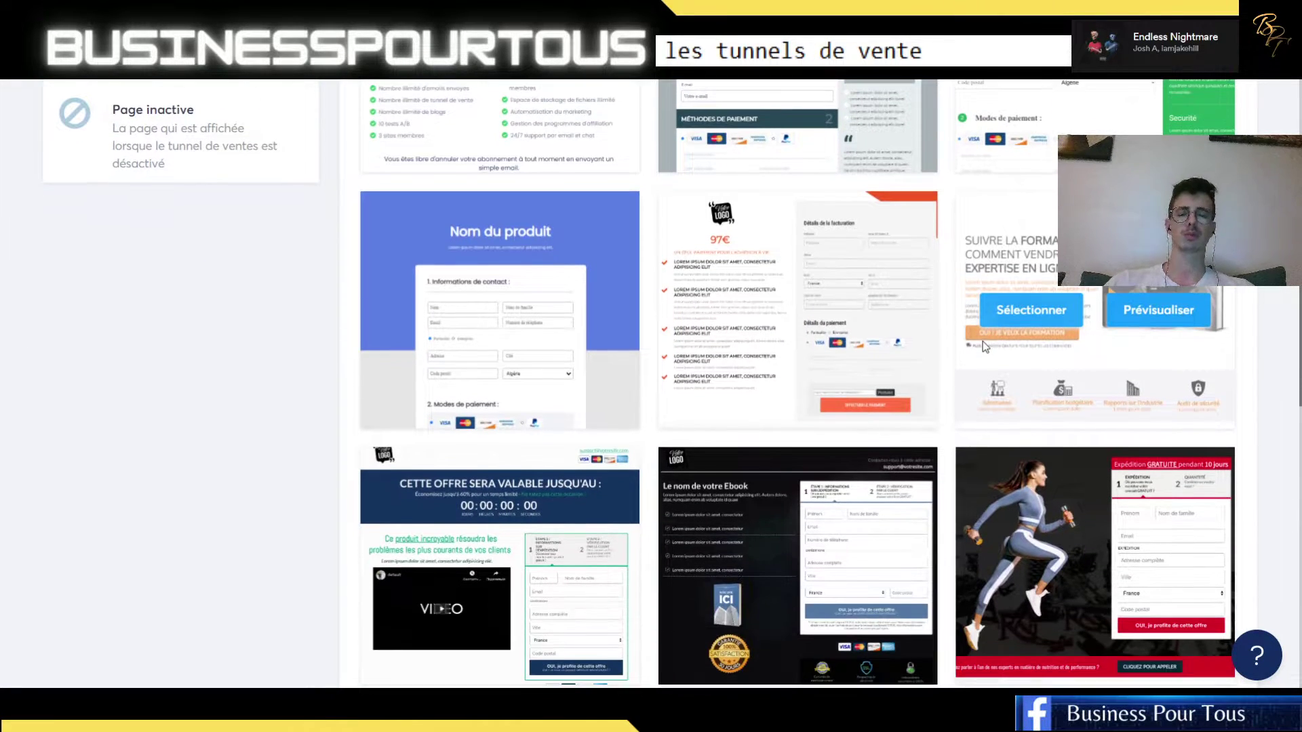
{"action": "mouse_move", "coordinate": [898, 315]}
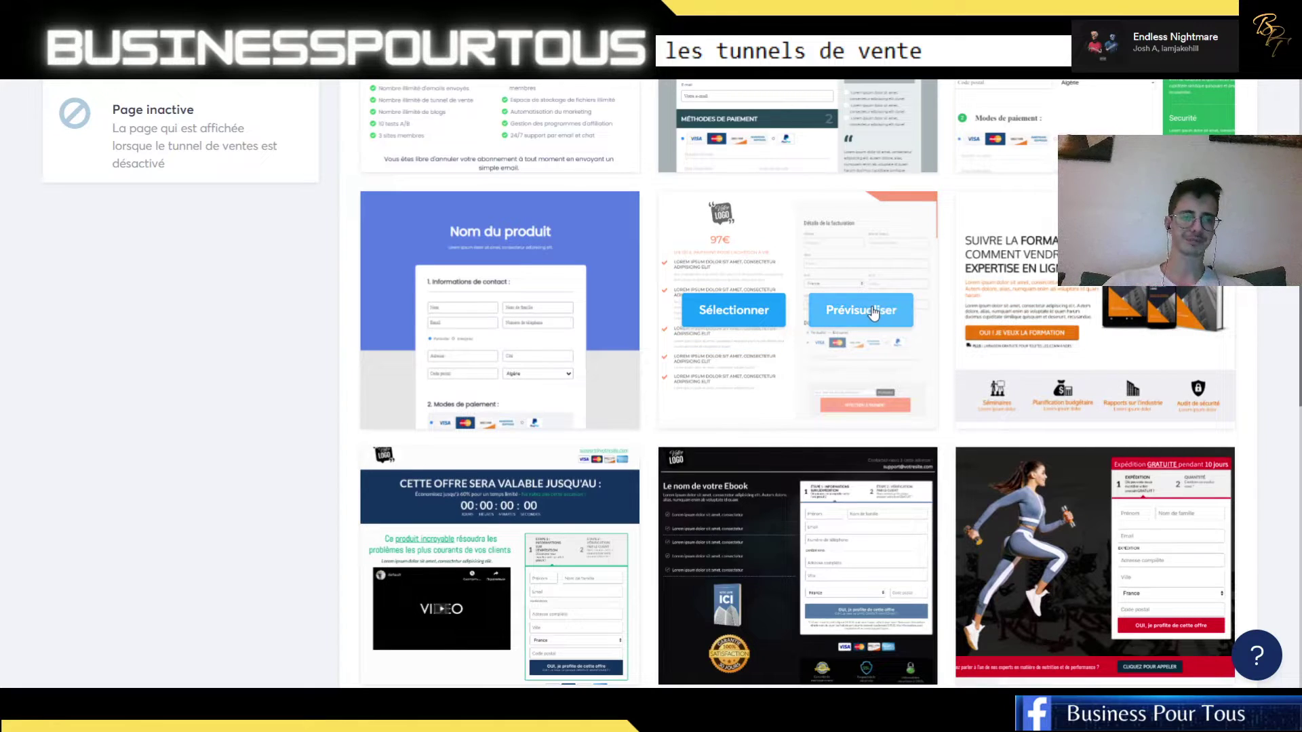
{"action": "scroll", "coordinate": [875, 312], "scroll_direction": "down", "scroll_amount": 1}
{"action": "mouse_move", "coordinate": [851, 539]}
{"action": "scroll", "coordinate": [850, 539], "scroll_direction": "down", "scroll_amount": 1}
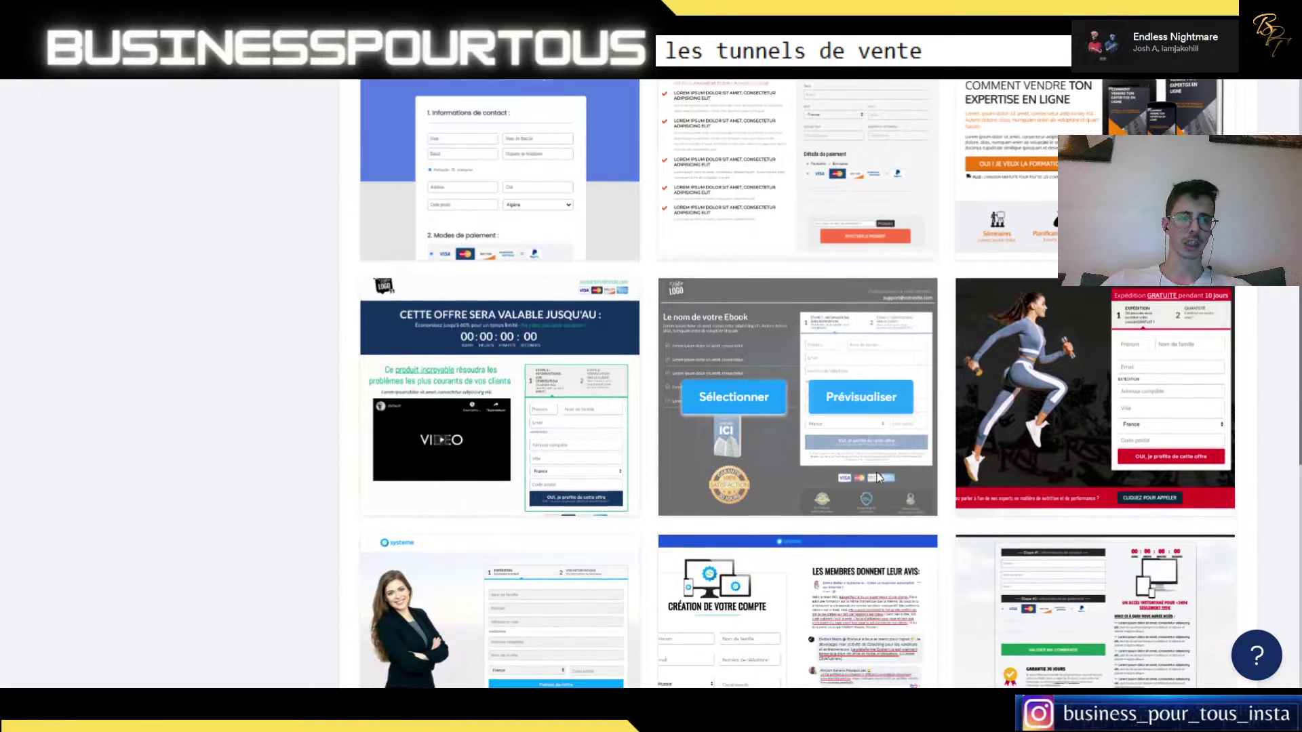
{"action": "scroll", "coordinate": [987, 397], "scroll_direction": "down", "scroll_amount": 2}
{"action": "mouse_move", "coordinate": [986, 397]}
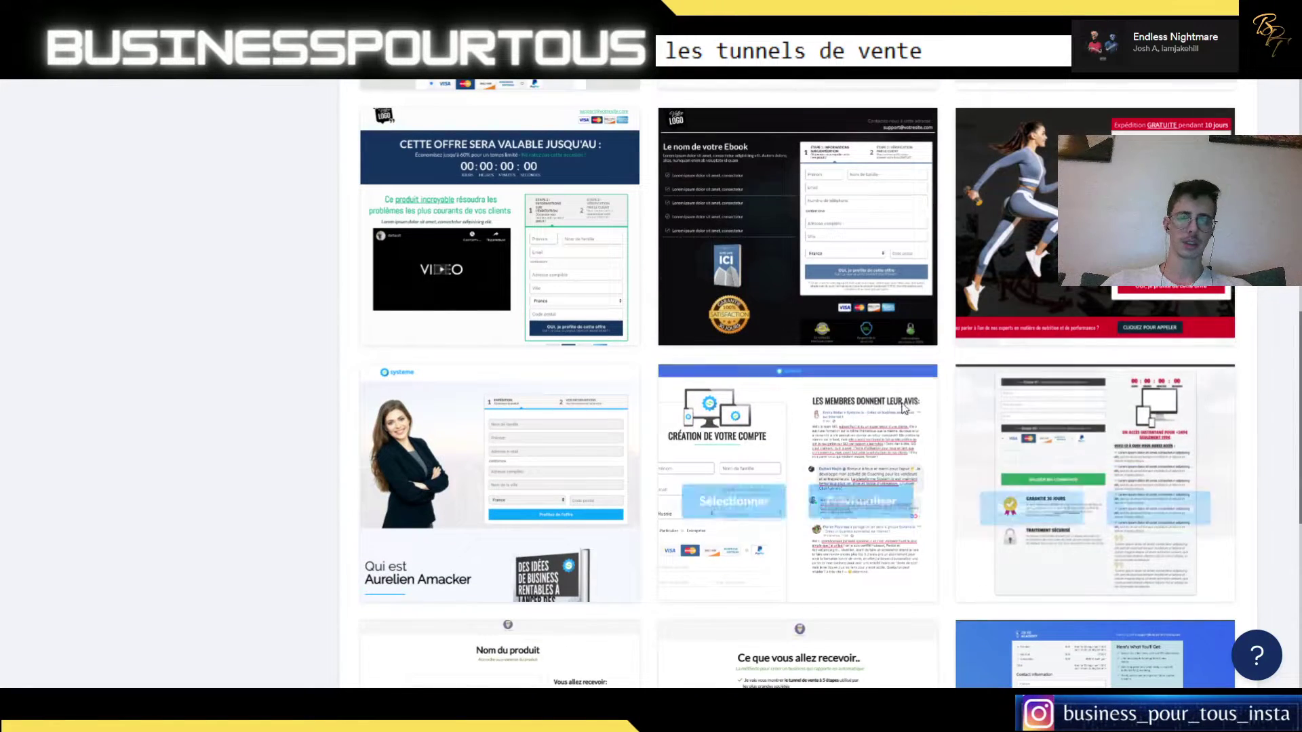
{"action": "scroll", "coordinate": [641, 338], "scroll_direction": "down", "scroll_amount": 1}
{"action": "scroll", "coordinate": [642, 338], "scroll_direction": "down", "scroll_amount": 2}
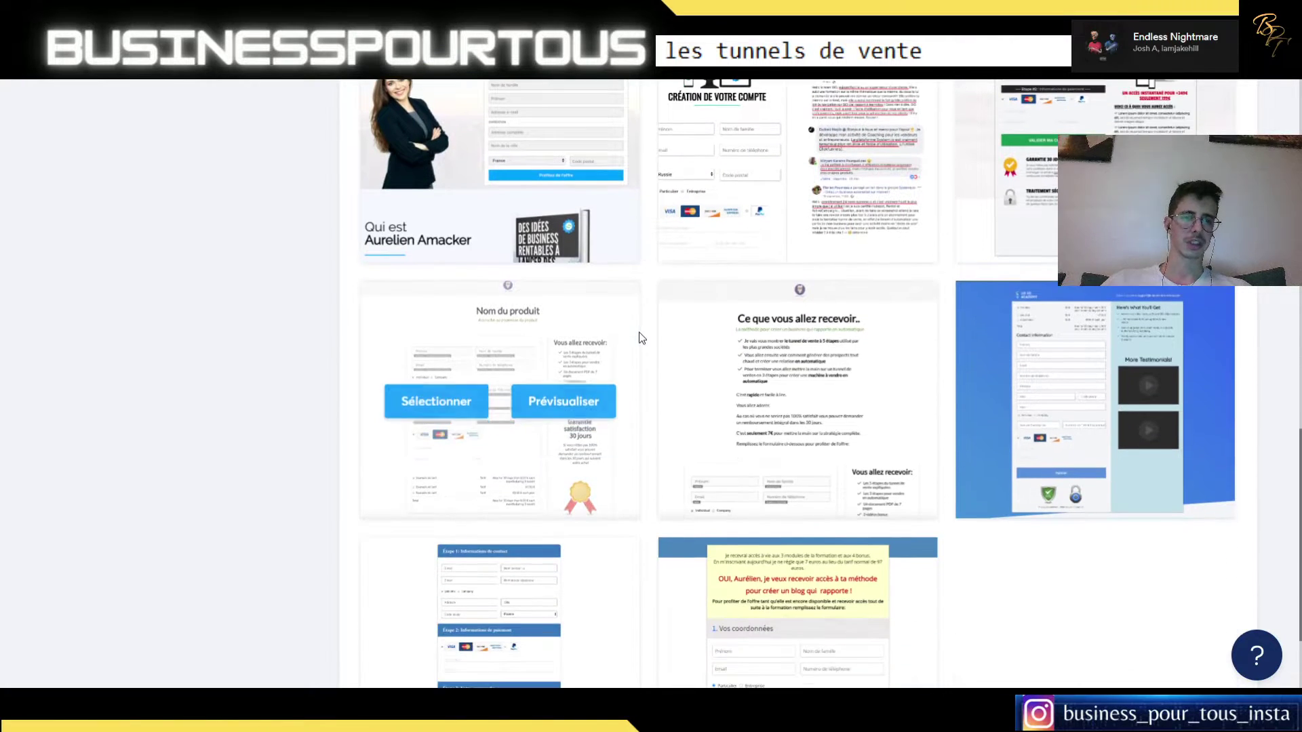
{"action": "scroll", "coordinate": [644, 336], "scroll_direction": "up", "scroll_amount": 7}
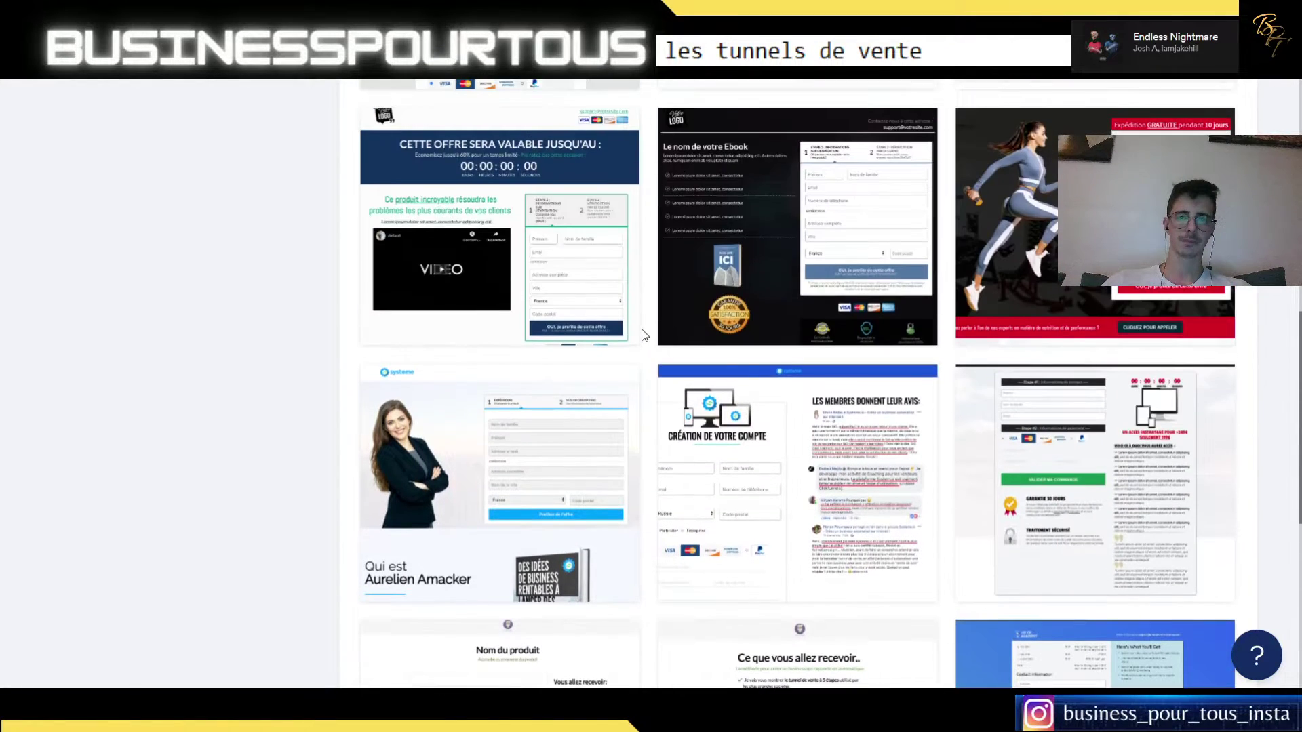
- Select the grey template with the countdown timer and contact form for the Bon de commande page
{"action": "scroll", "coordinate": [800, 405], "scroll_direction": "up", "scroll_amount": 3}
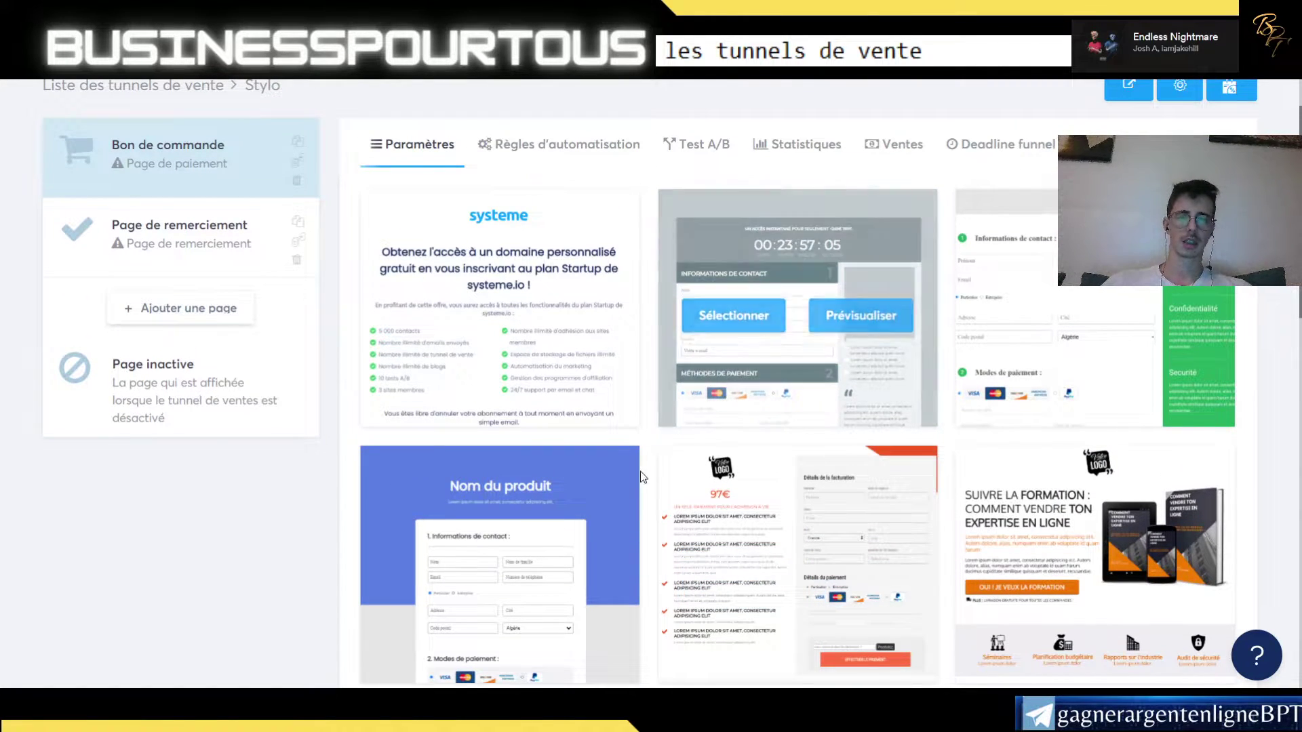
{"action": "mouse_move", "coordinate": [809, 354]}
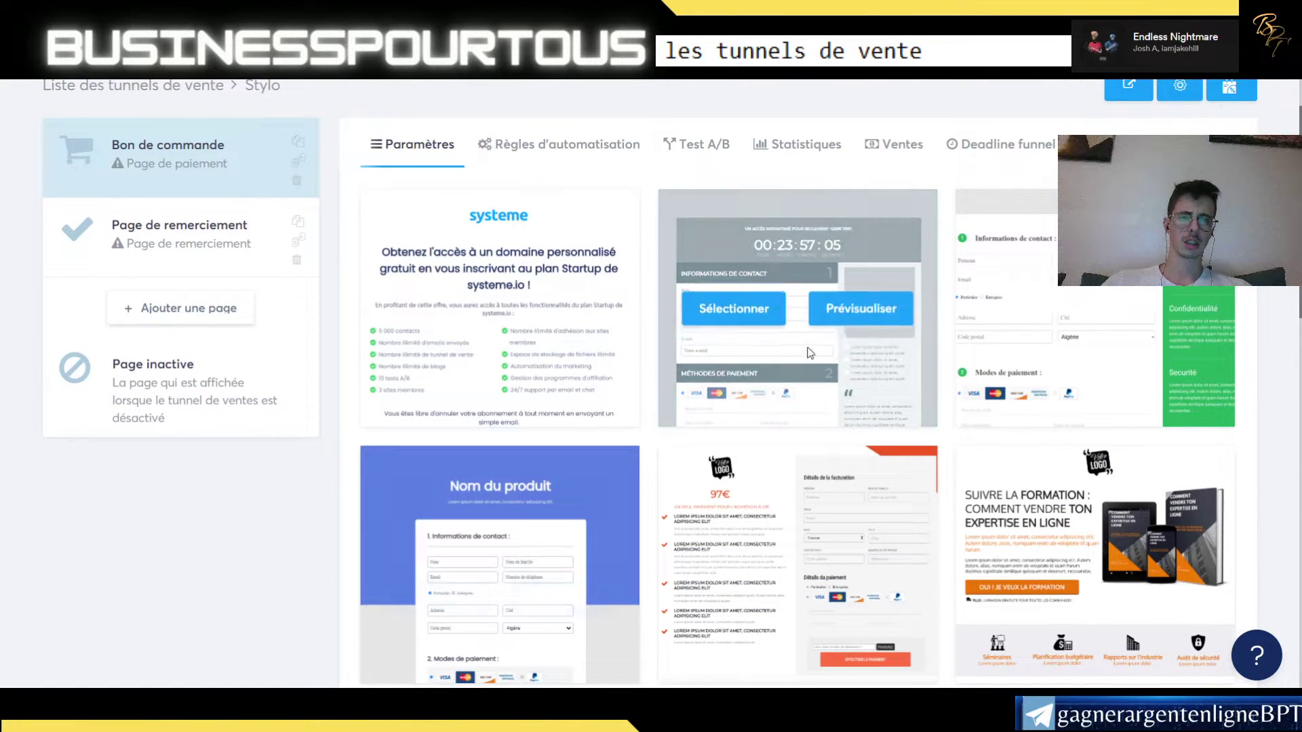
{"action": "left_click", "coordinate": [730, 317]}
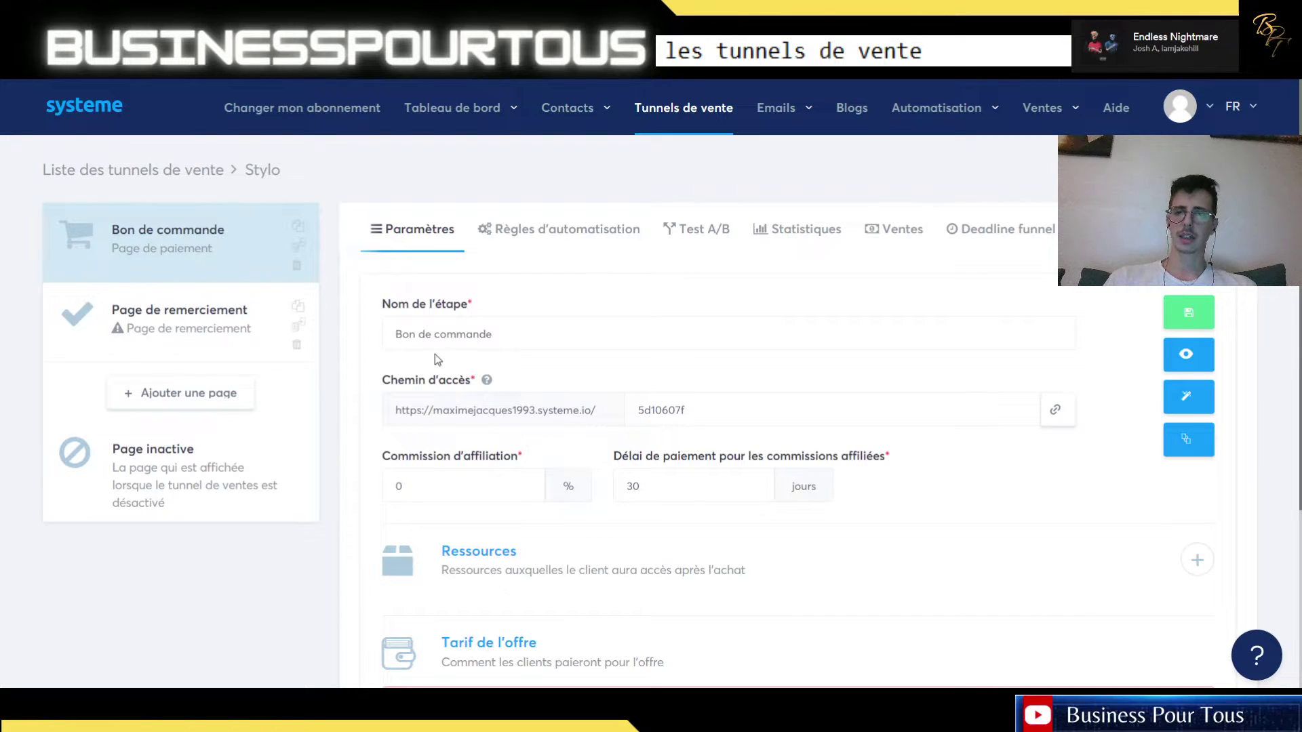
{"action": "left_click_drag", "start_coordinate": [528, 344], "coordinate": [364, 332]}
{"action": "left_click", "coordinate": [527, 338]}
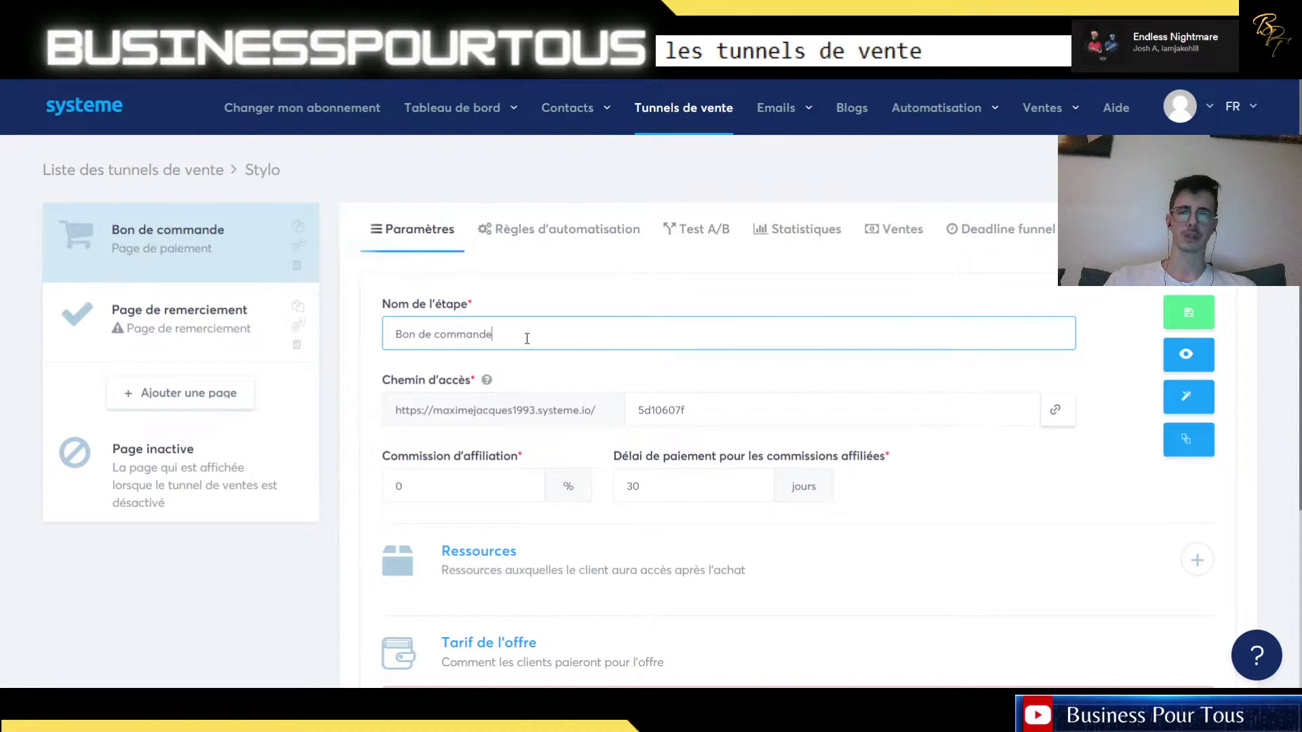
{"action": "left_click", "coordinate": [532, 286]}
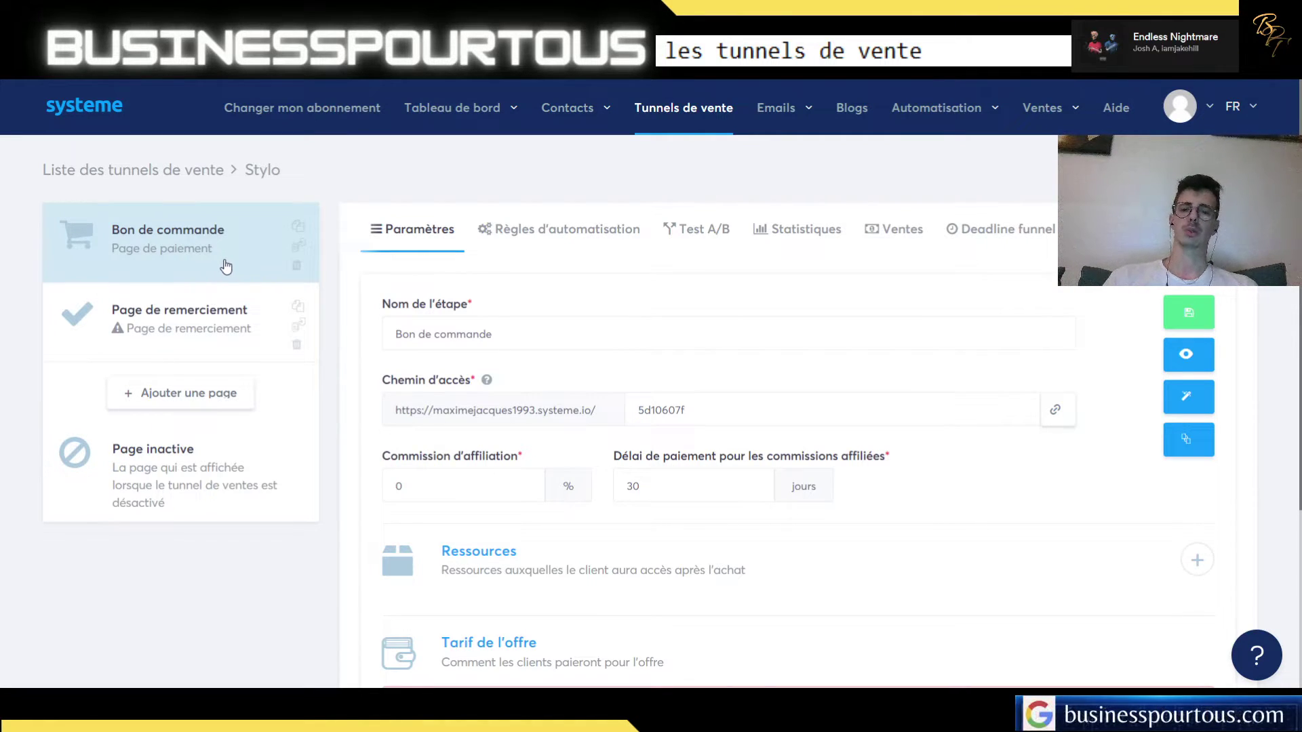
- Add a new page named "Vidéo de présentation" of type Page de capture and move it to the start of the funnel
{"action": "left_click", "coordinate": [202, 400]}
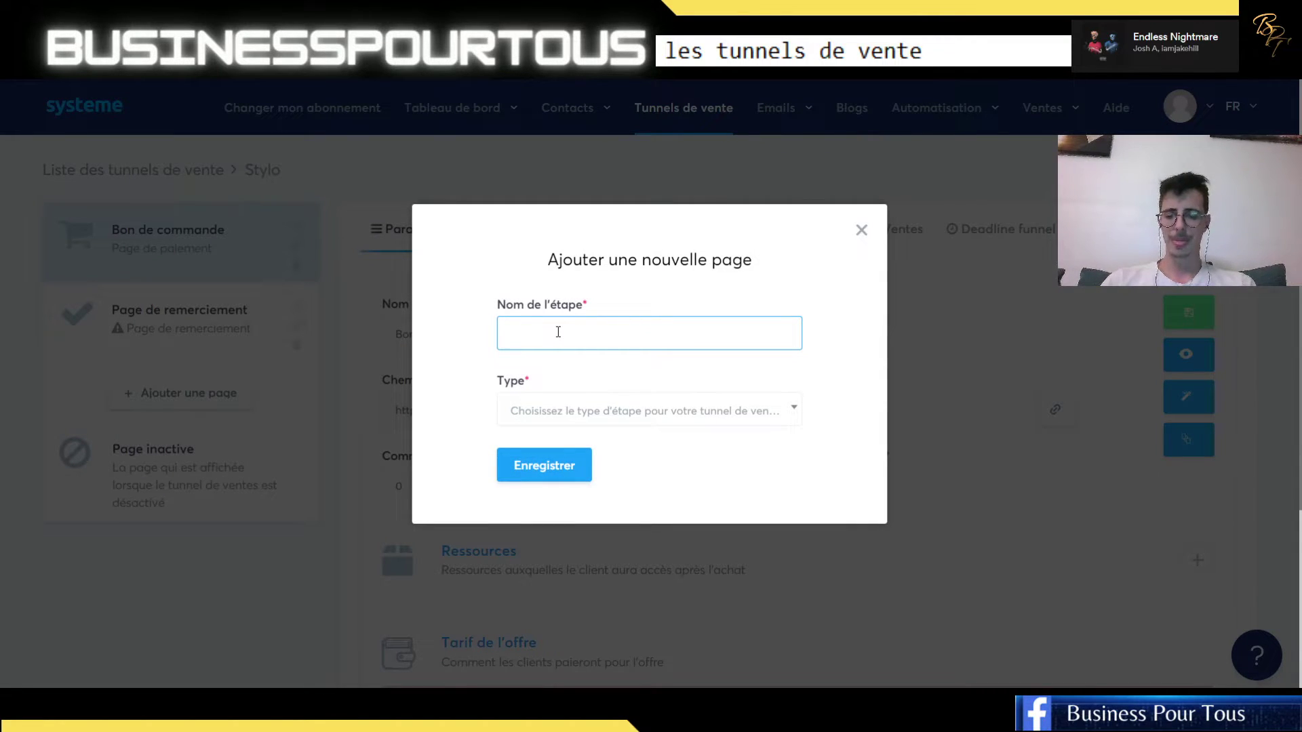
{"action": "type", "text": "Vidéo de présentation"}
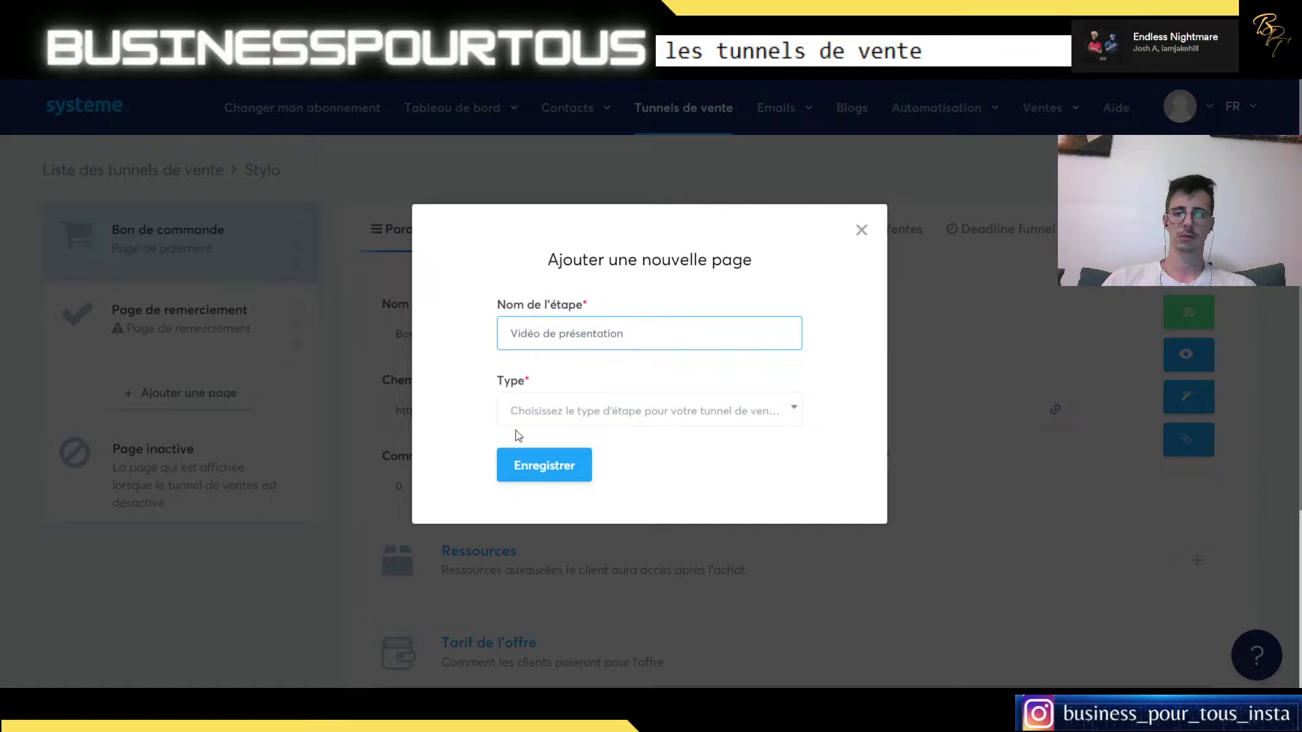
{"action": "left_click", "coordinate": [518, 412]}
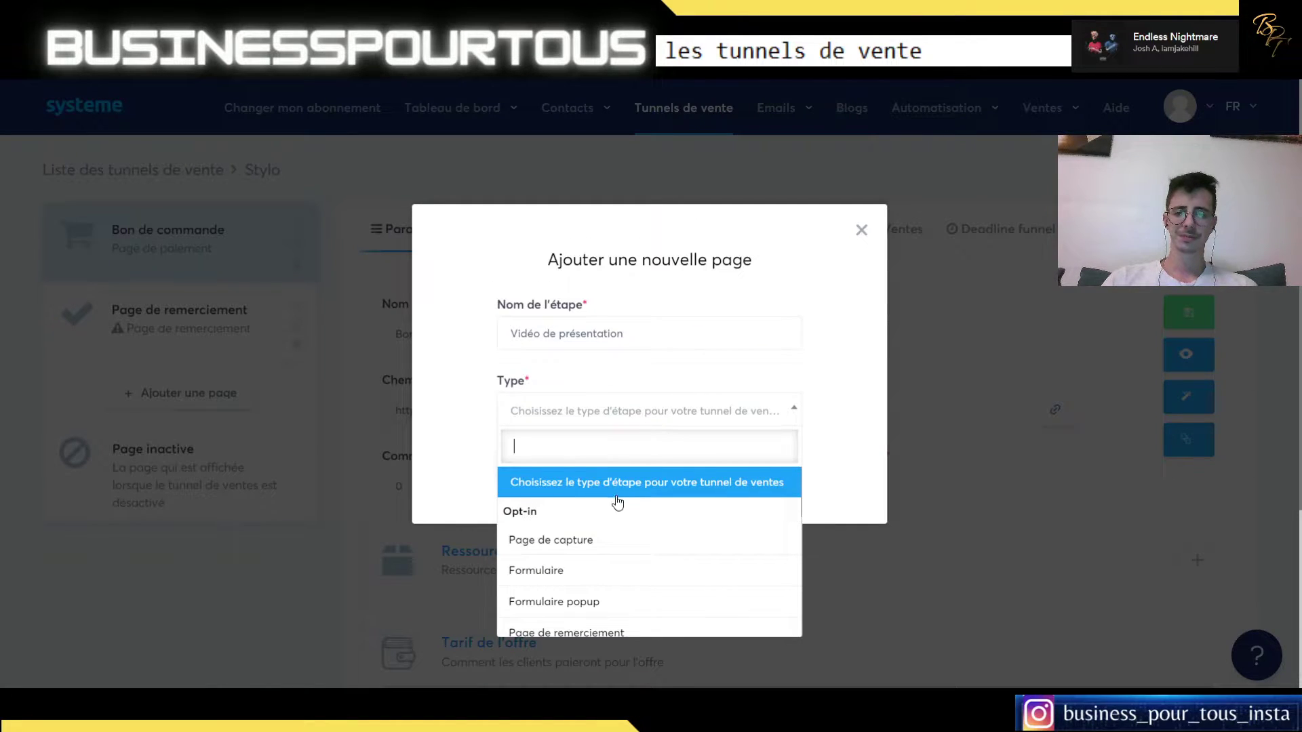
{"action": "scroll", "coordinate": [616, 488], "scroll_direction": "down", "scroll_amount": 2}
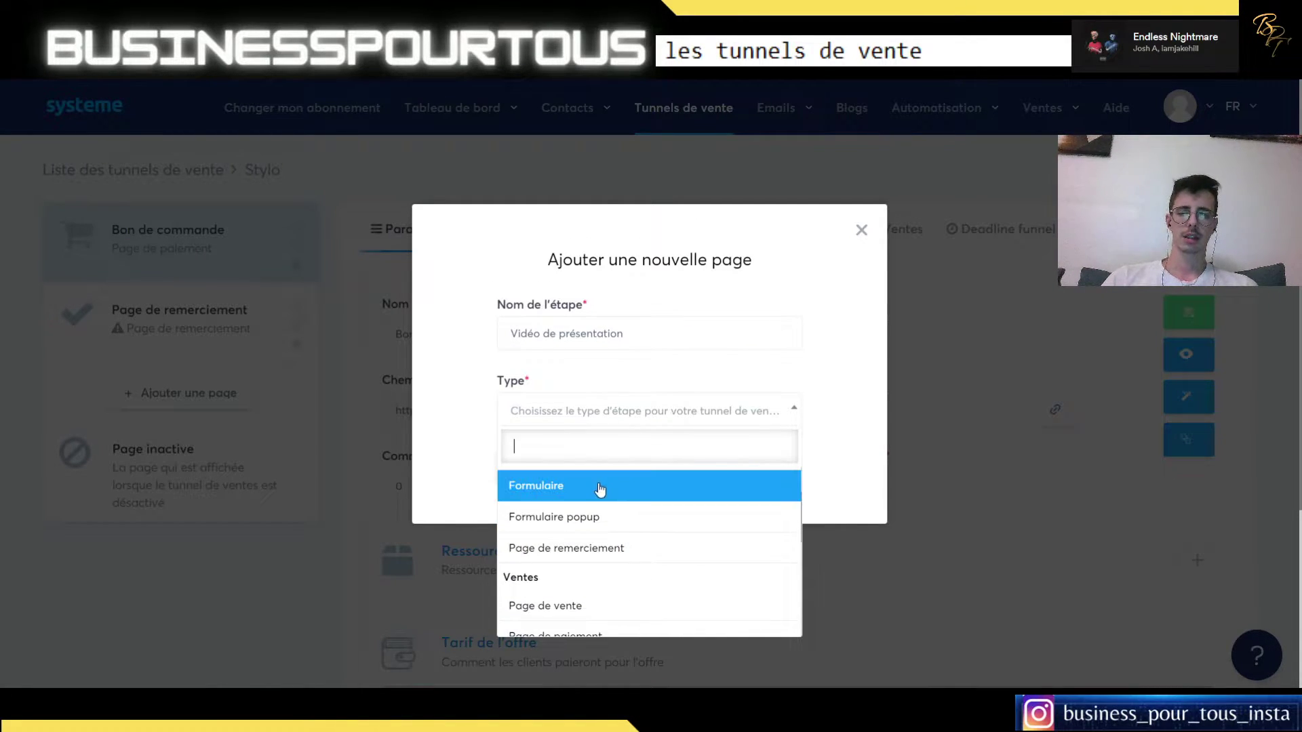
{"action": "scroll", "coordinate": [597, 491], "scroll_direction": "down", "scroll_amount": 4}
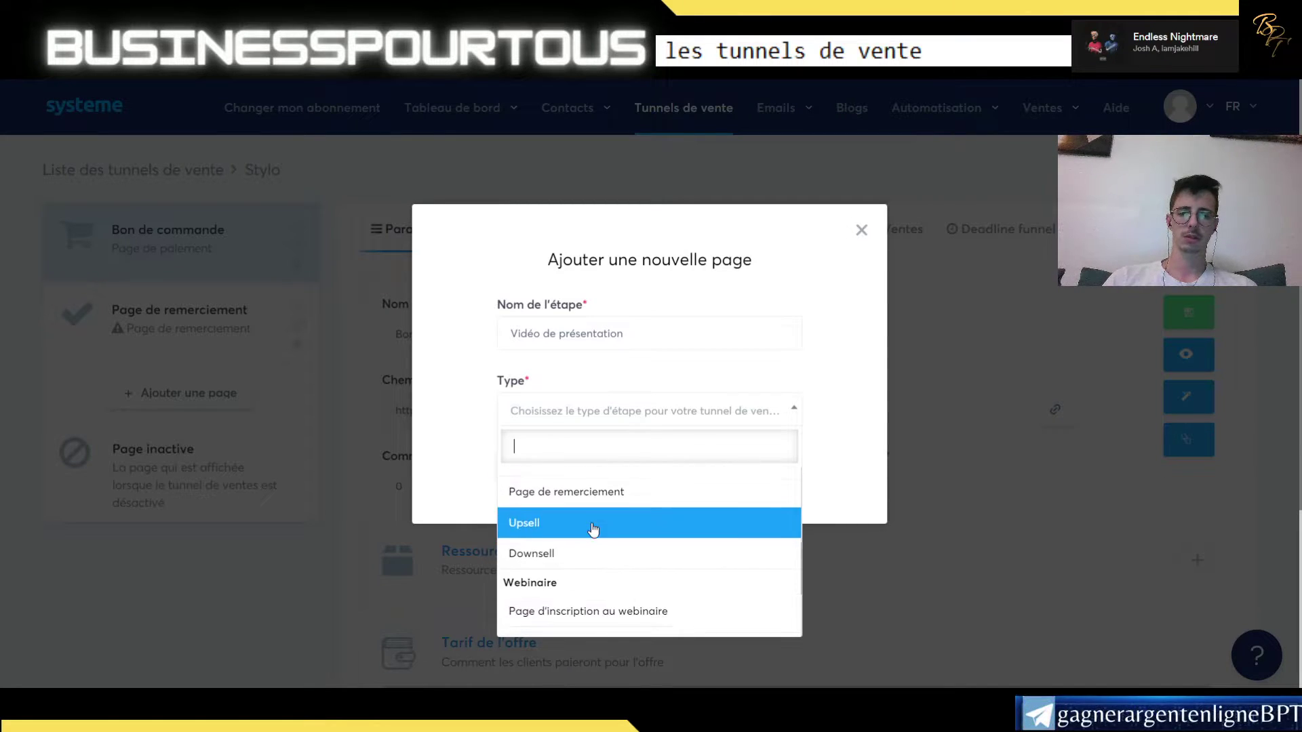
{"action": "scroll", "coordinate": [652, 538], "scroll_direction": "down", "scroll_amount": 1}
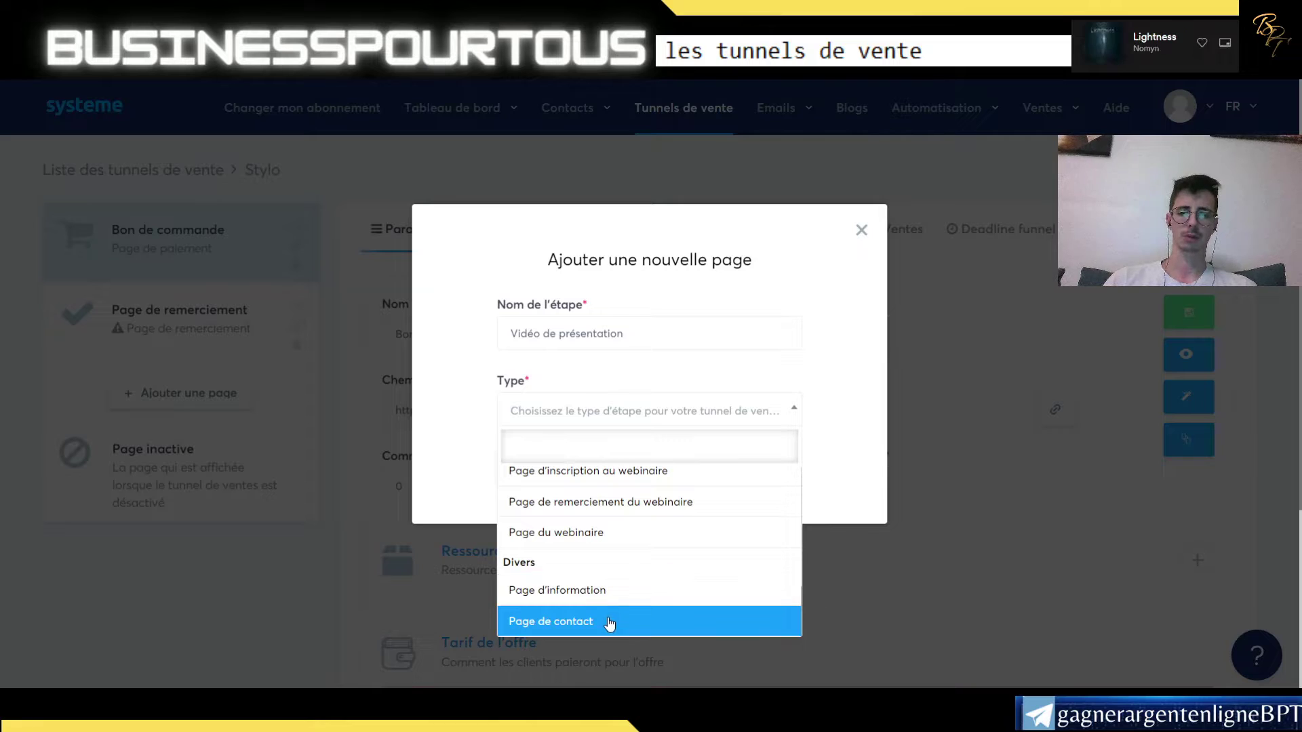
{"action": "scroll", "coordinate": [607, 620], "scroll_direction": "up", "scroll_amount": 8}
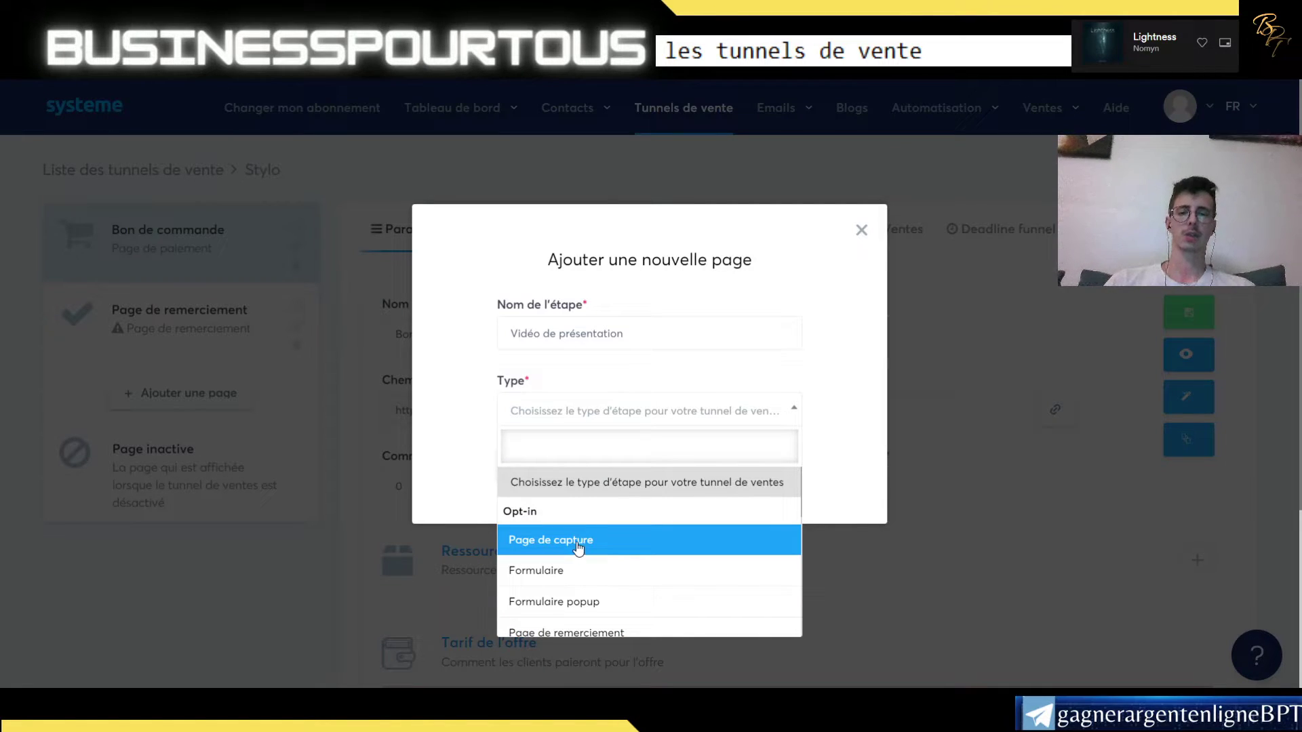
{"action": "scroll", "coordinate": [604, 557], "scroll_direction": "down", "scroll_amount": 2}
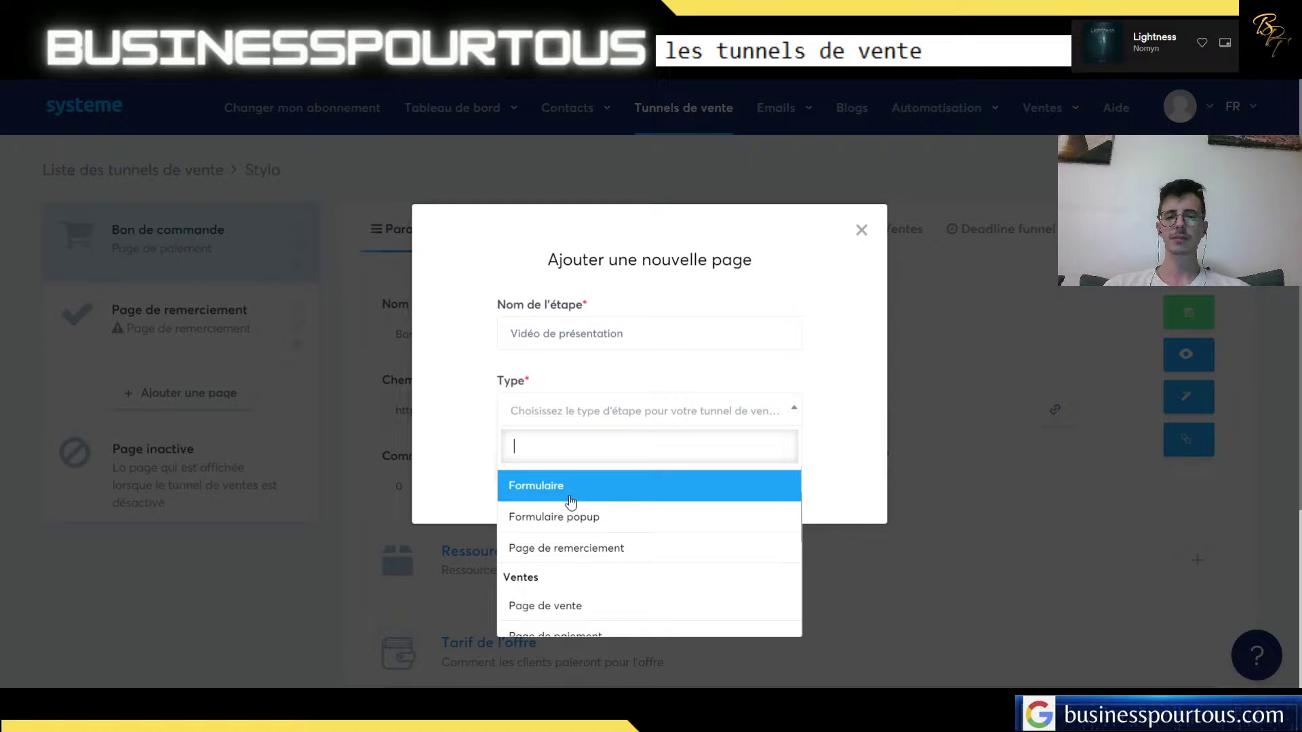
{"action": "scroll", "coordinate": [600, 515], "scroll_direction": "down", "scroll_amount": 2}
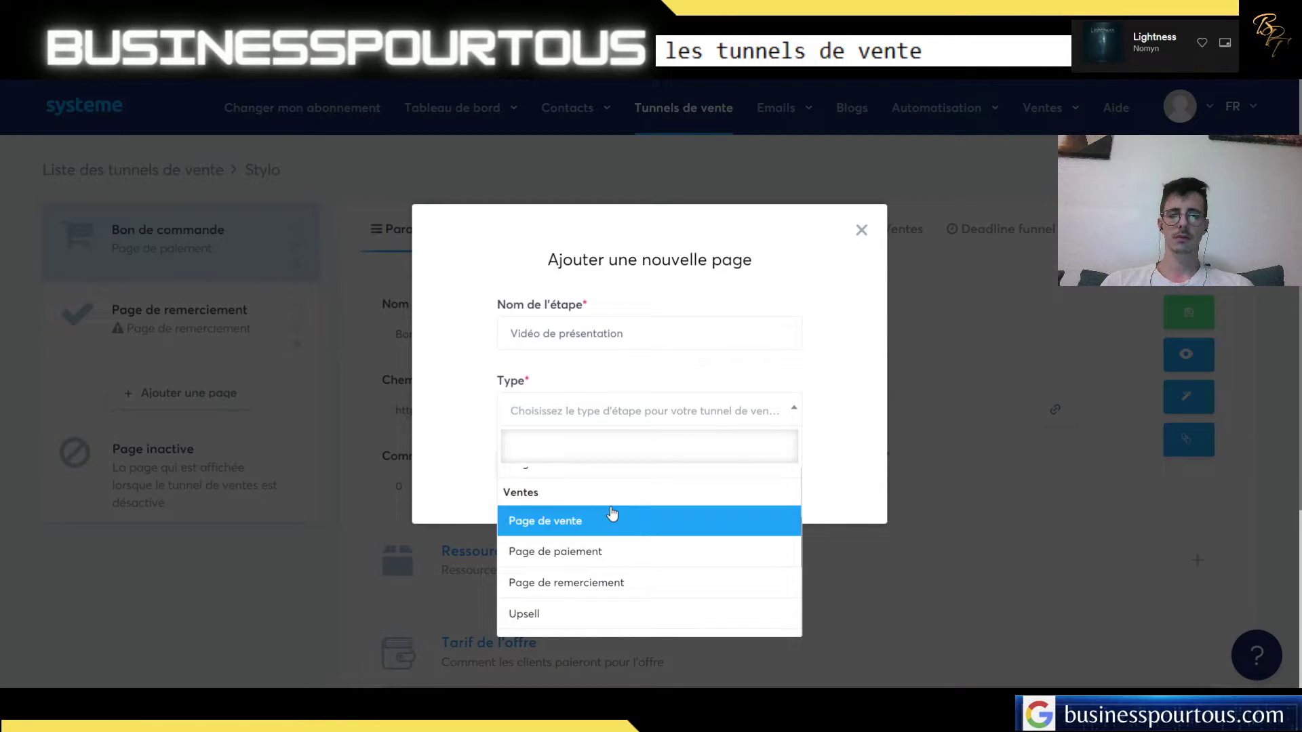
{"action": "scroll", "coordinate": [612, 513], "scroll_direction": "down", "scroll_amount": 2}
{"action": "scroll", "coordinate": [612, 513], "scroll_direction": "up", "scroll_amount": 4}
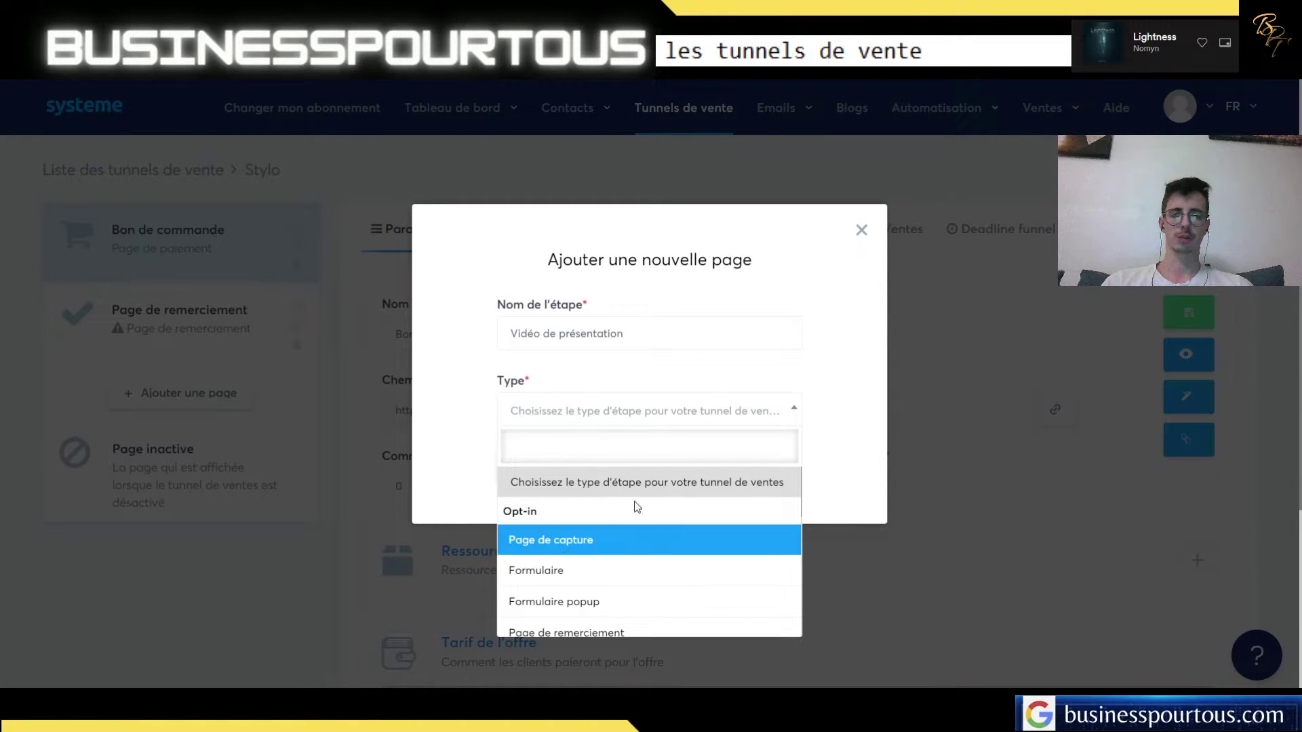
{"action": "left_click", "coordinate": [601, 541]}
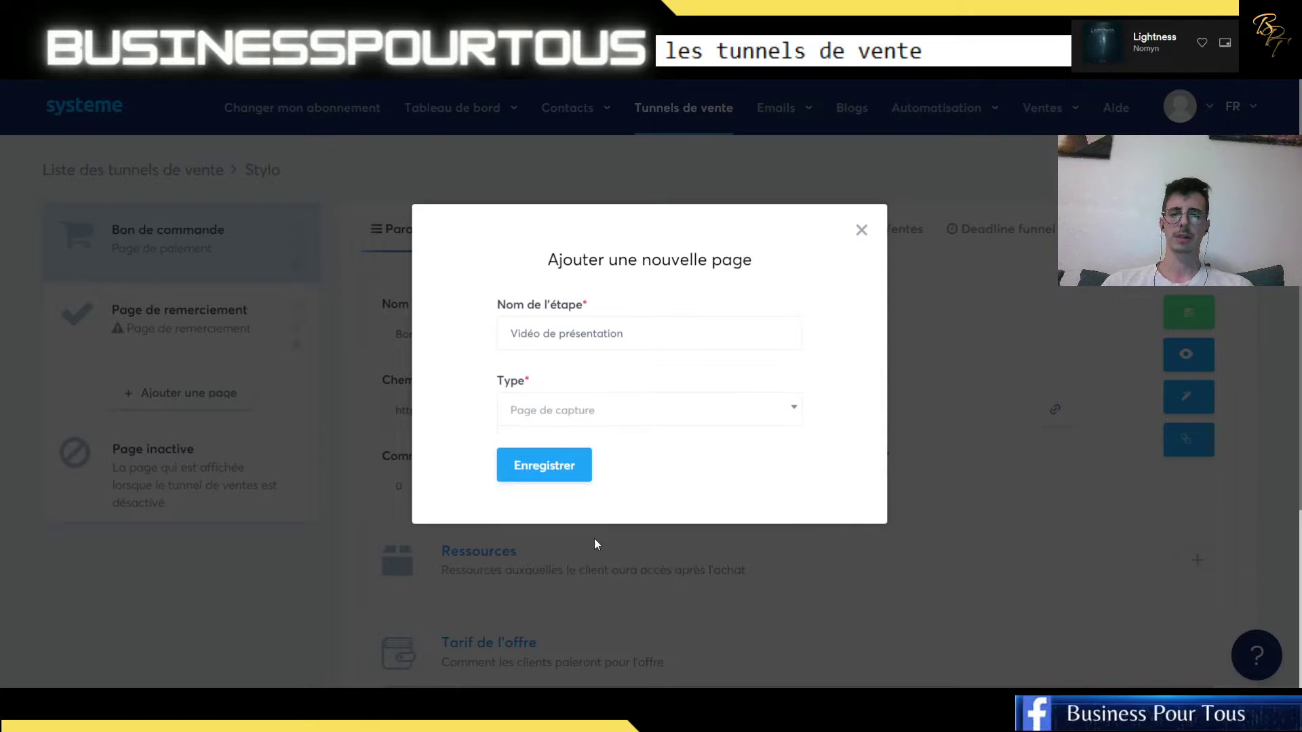
{"action": "left_click", "coordinate": [560, 468]}
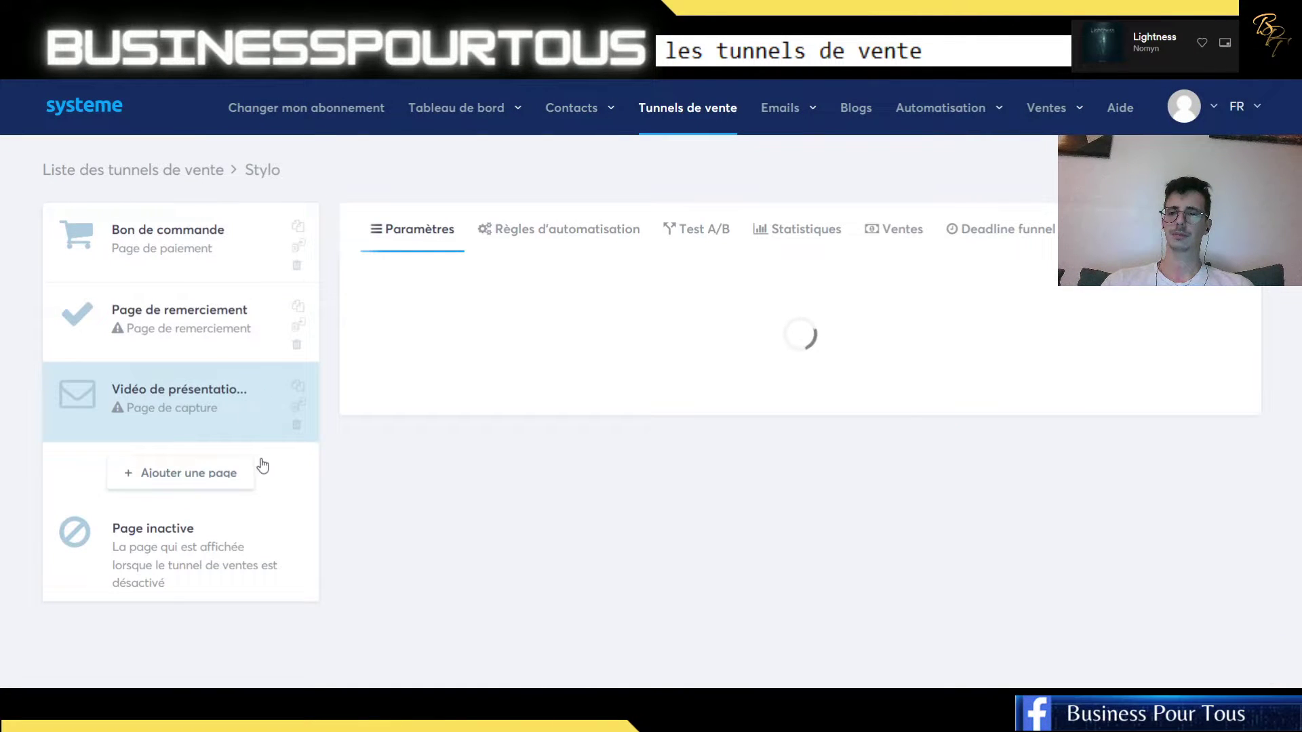
{"action": "left_click_drag", "start_coordinate": [212, 415], "coordinate": [196, 228]}
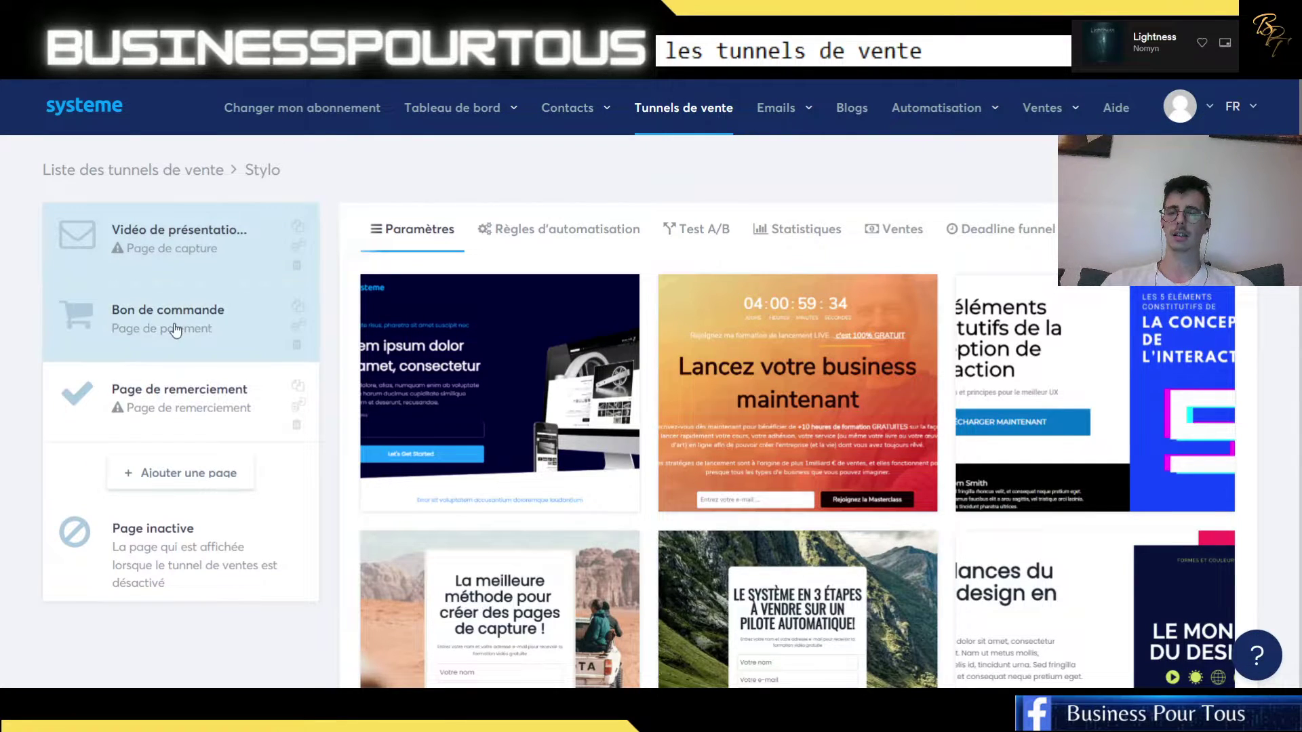
- Select the mountain-road template "Le système en 3 étapes à vendre sur un pilote automatique!" for the capture page
{"action": "mouse_move", "coordinate": [790, 464]}
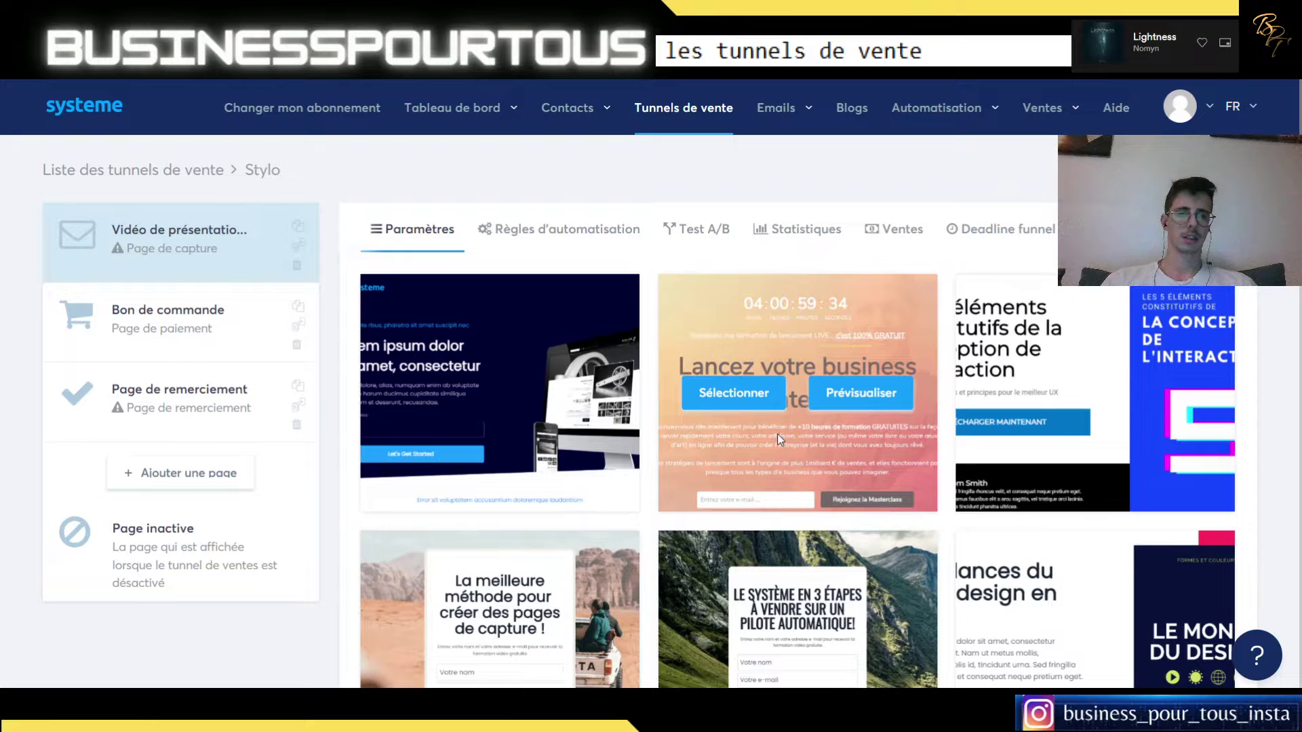
{"action": "scroll", "coordinate": [777, 434], "scroll_direction": "down", "scroll_amount": 3}
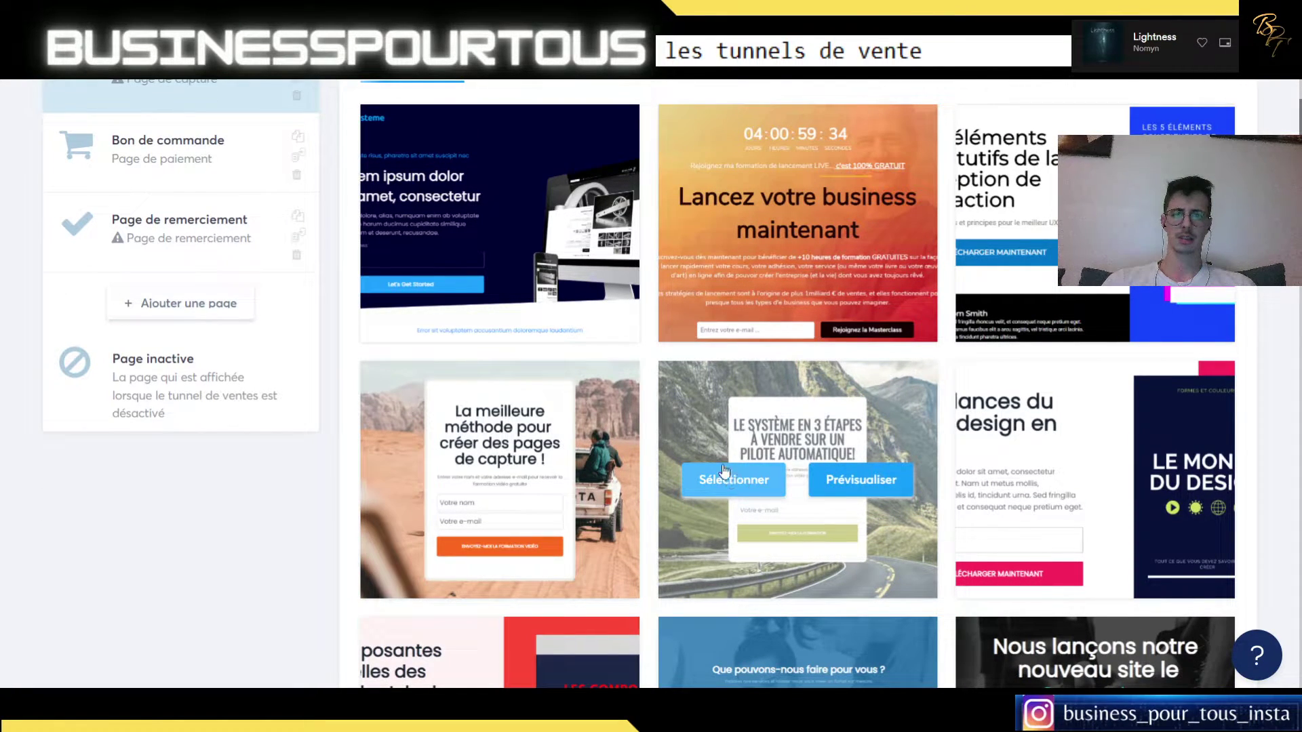
{"action": "scroll", "coordinate": [807, 474], "scroll_direction": "down", "scroll_amount": 3}
{"action": "scroll", "coordinate": [814, 478], "scroll_direction": "up", "scroll_amount": 3}
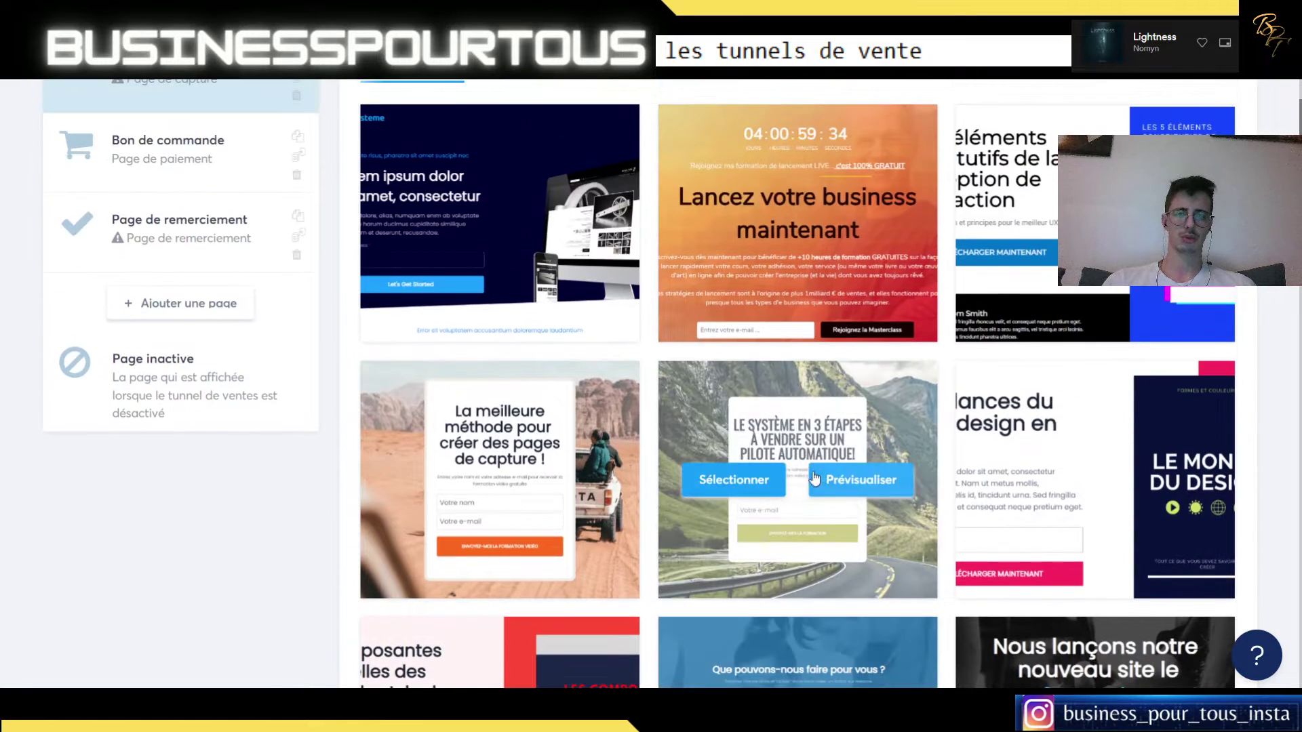
{"action": "scroll", "coordinate": [815, 478], "scroll_direction": "down", "scroll_amount": 3}
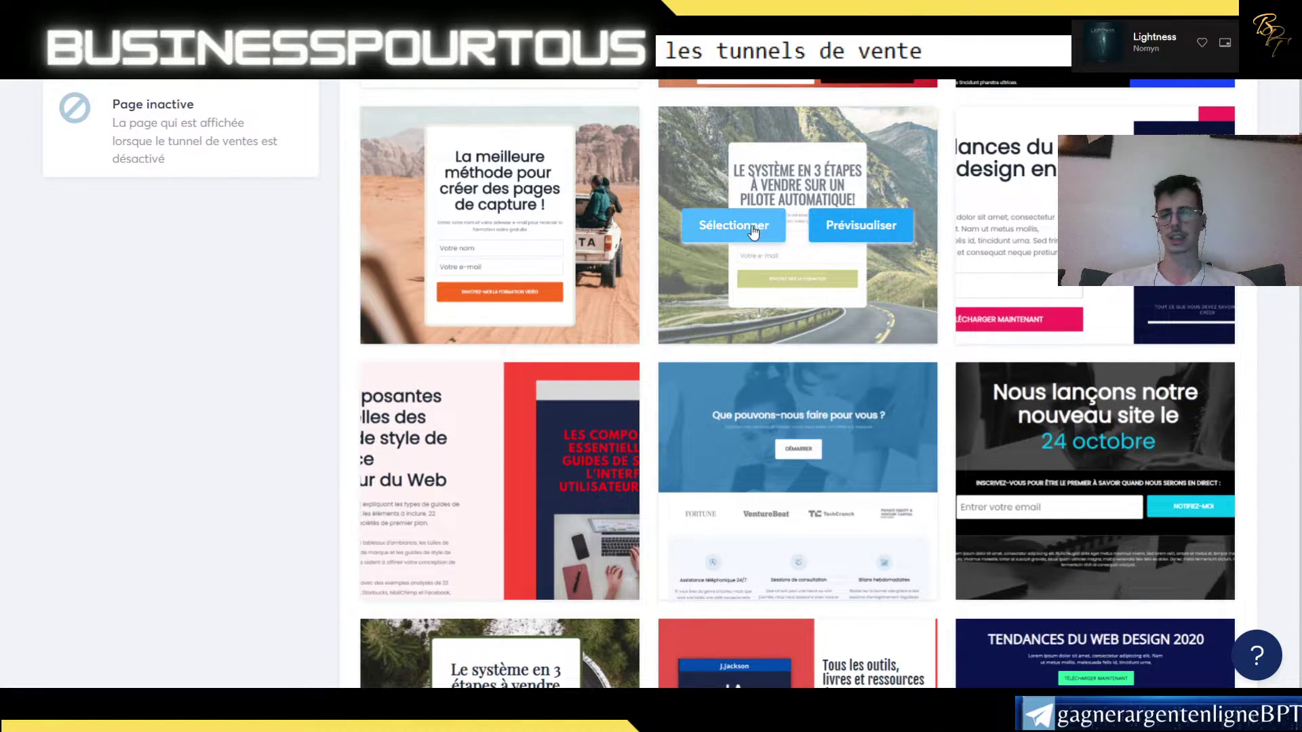
{"action": "left_click", "coordinate": [695, 235]}
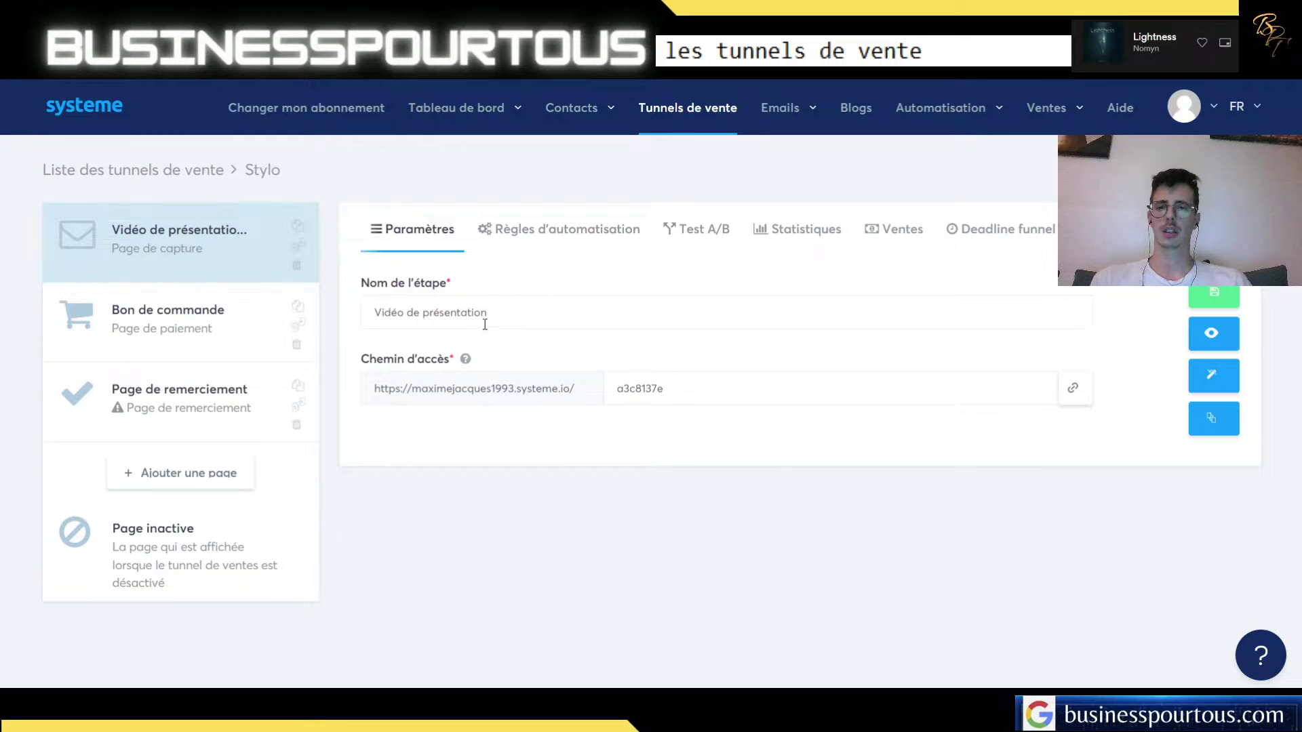
- Try to rename the capture page step as "Page de capture"
{"action": "left_click_drag", "start_coordinate": [485, 318], "coordinate": [346, 308]}
{"action": "type", "text": "Page"}
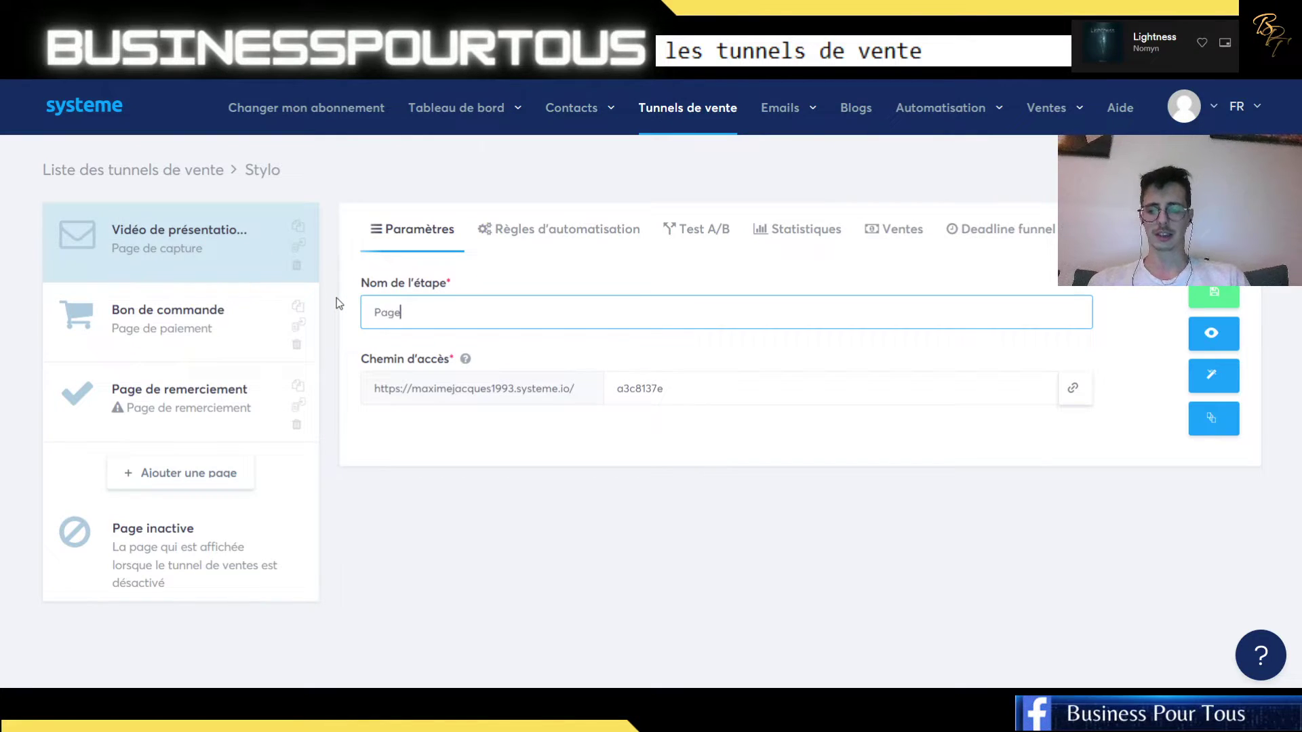
{"action": "type", "text": " de capture"}
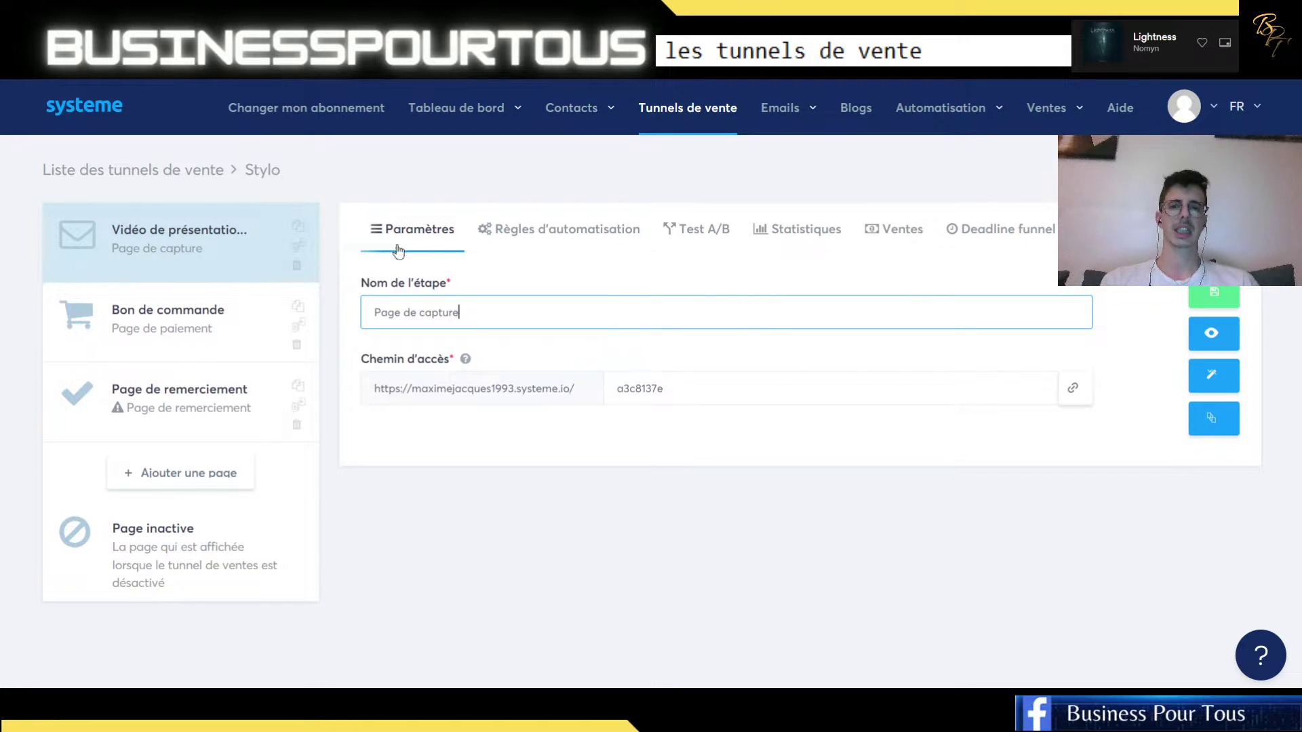
- Look through the funnel's automation rules, A/B test, statistics, sales and deadline funnel settings
{"action": "left_click", "coordinate": [565, 239]}
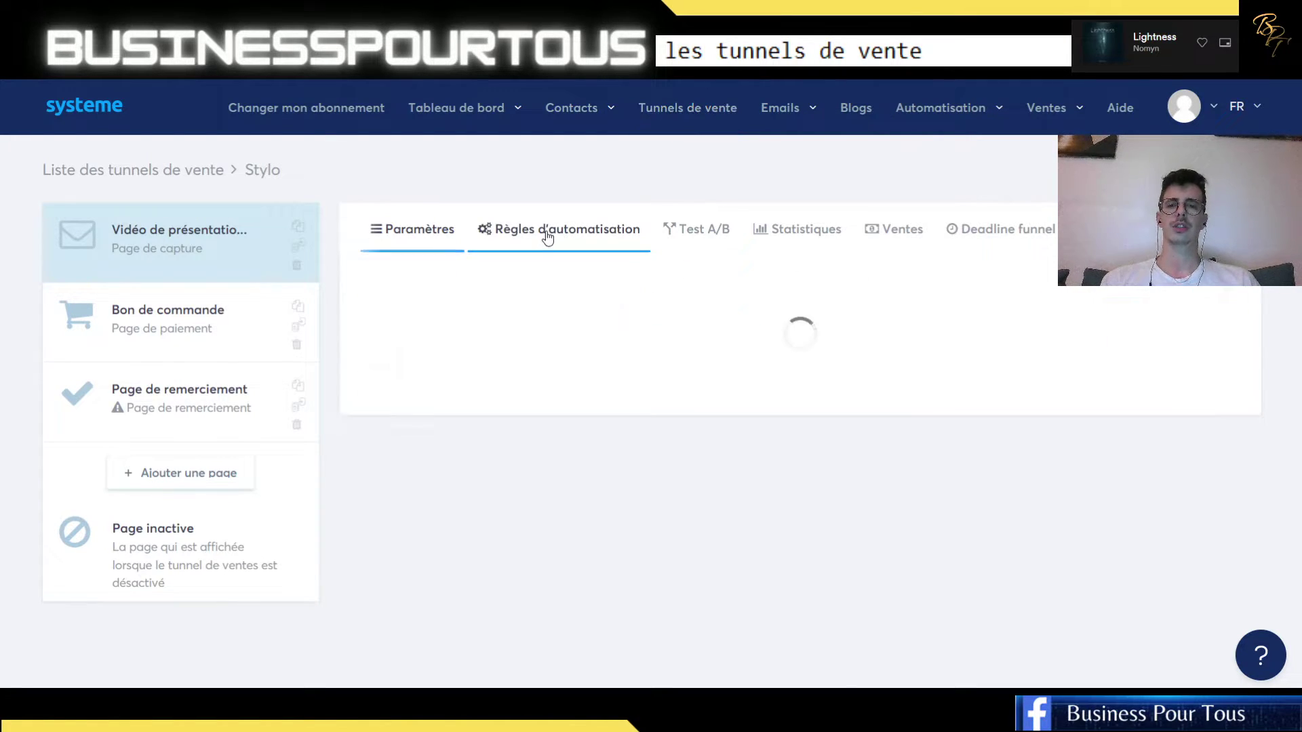
{"action": "scroll", "coordinate": [667, 361], "scroll_direction": "down", "scroll_amount": 1}
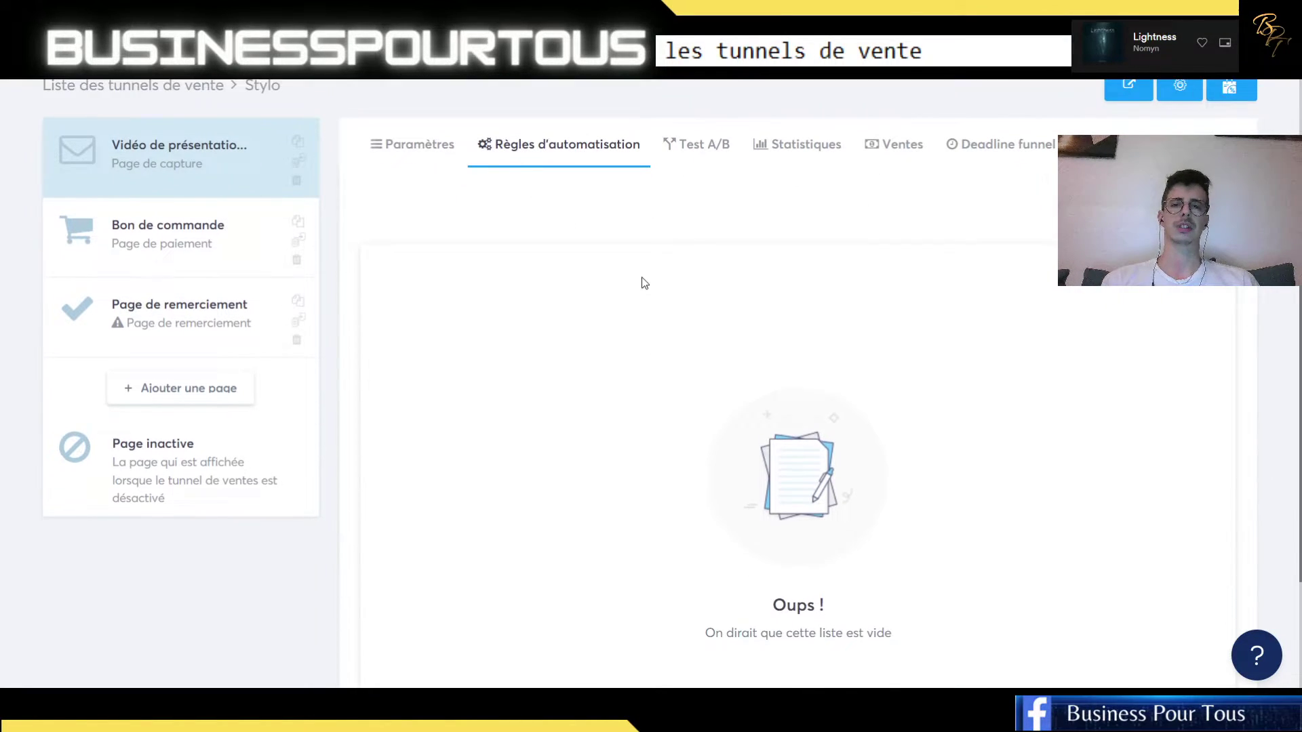
{"action": "left_click", "coordinate": [706, 144]}
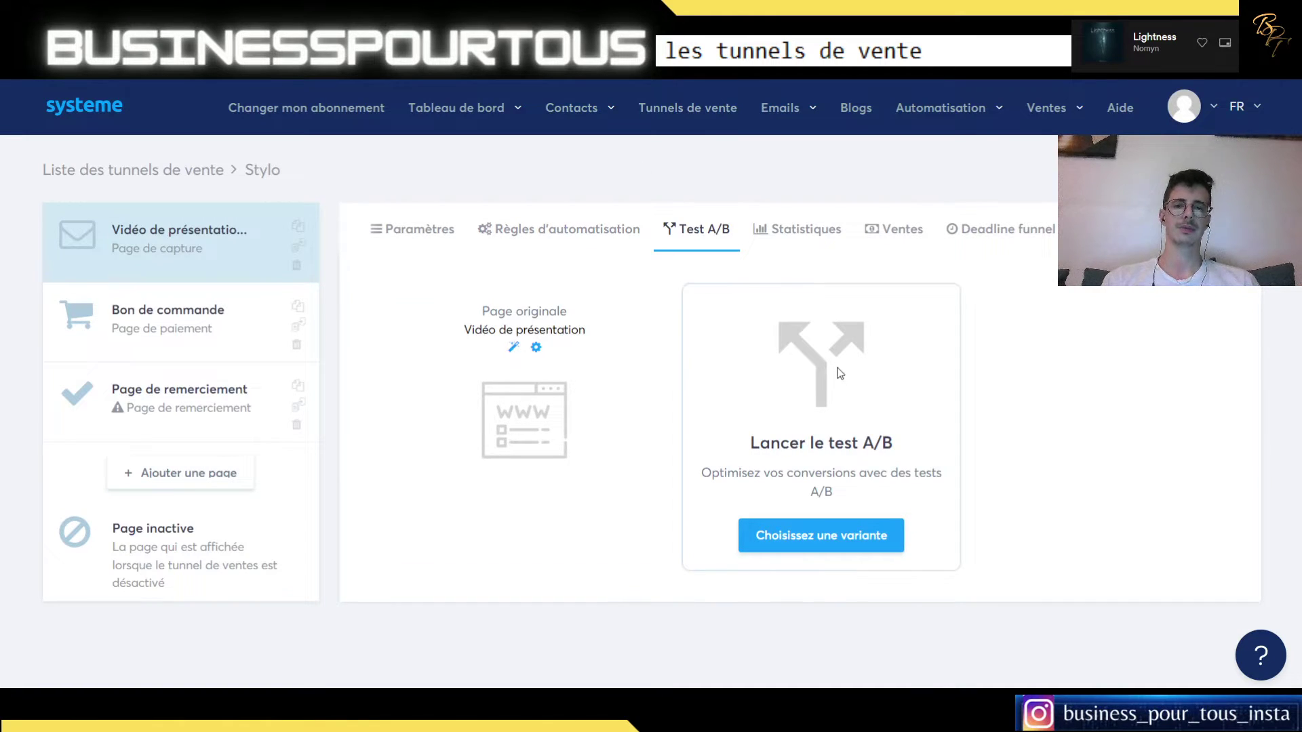
{"action": "left_click", "coordinate": [800, 230]}
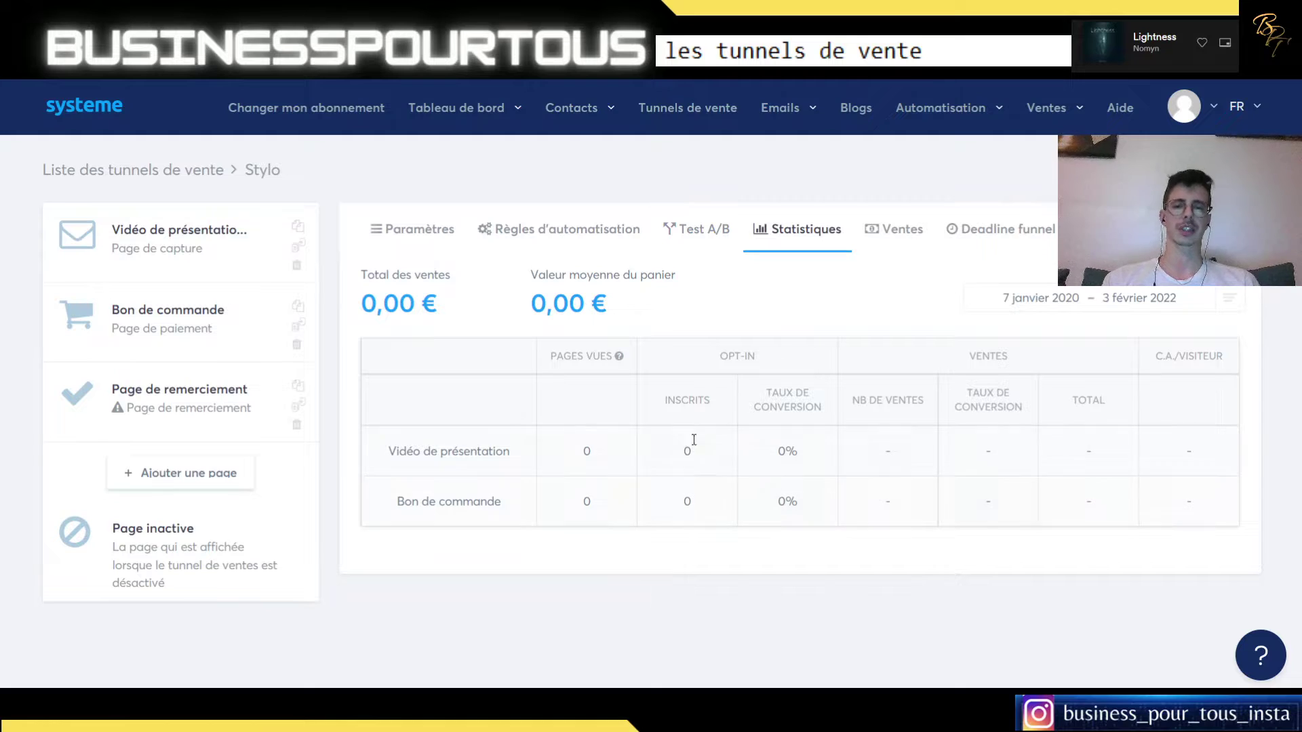
{"action": "left_click", "coordinate": [880, 232]}
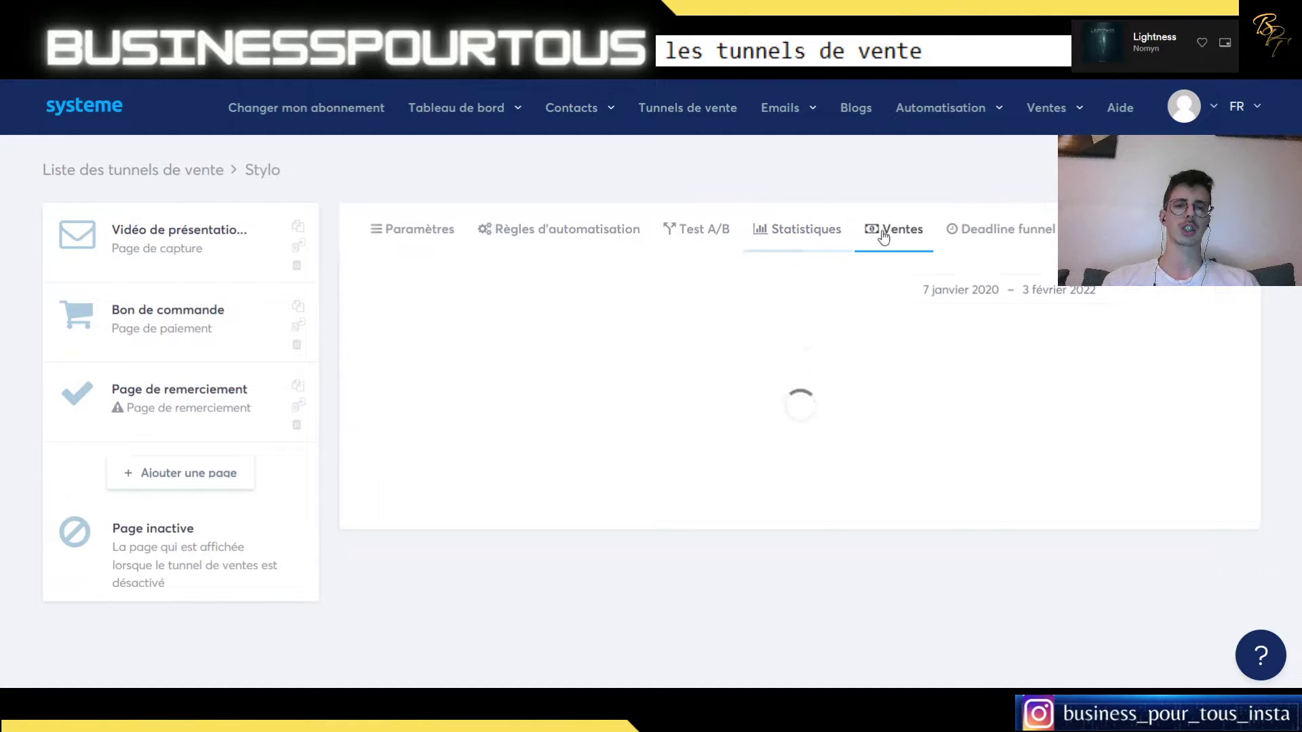
{"action": "left_click", "coordinate": [993, 248]}
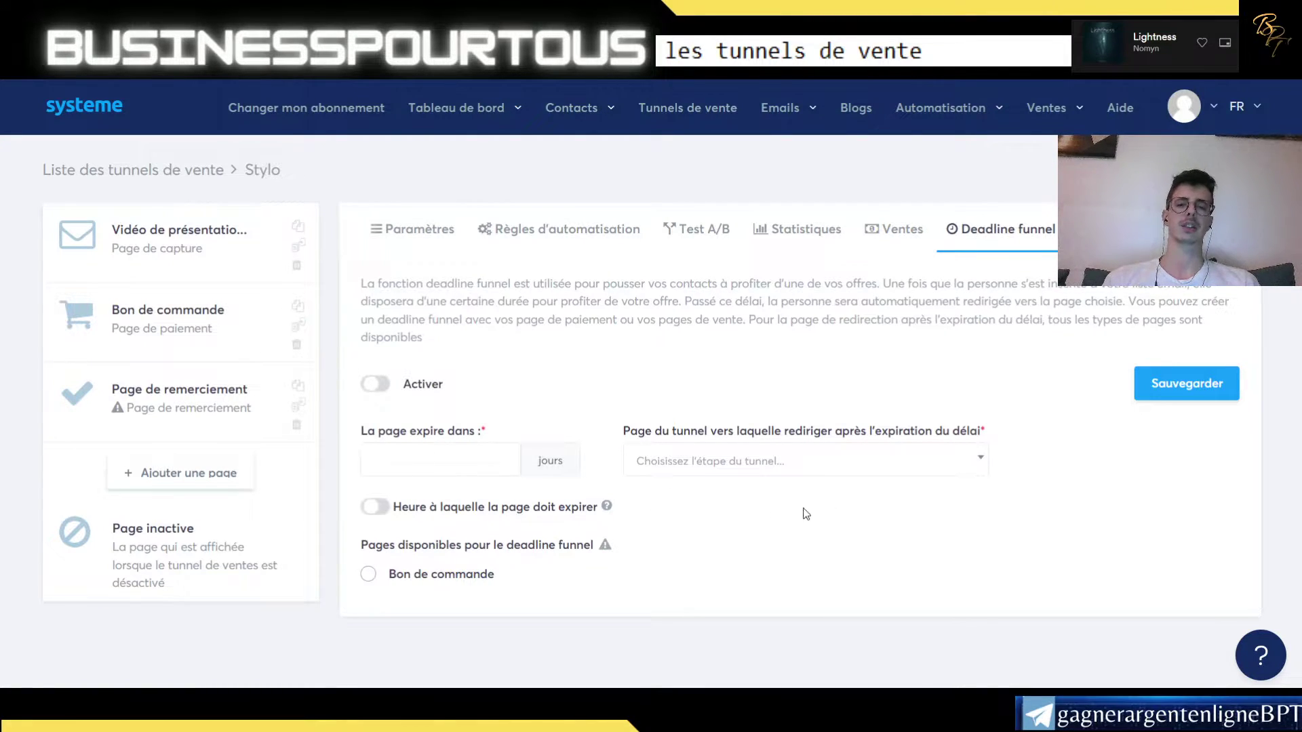
- Open the Vidéo de présentation page in the page editor and look over its heading, form fields and button
{"action": "left_click", "coordinate": [420, 231]}
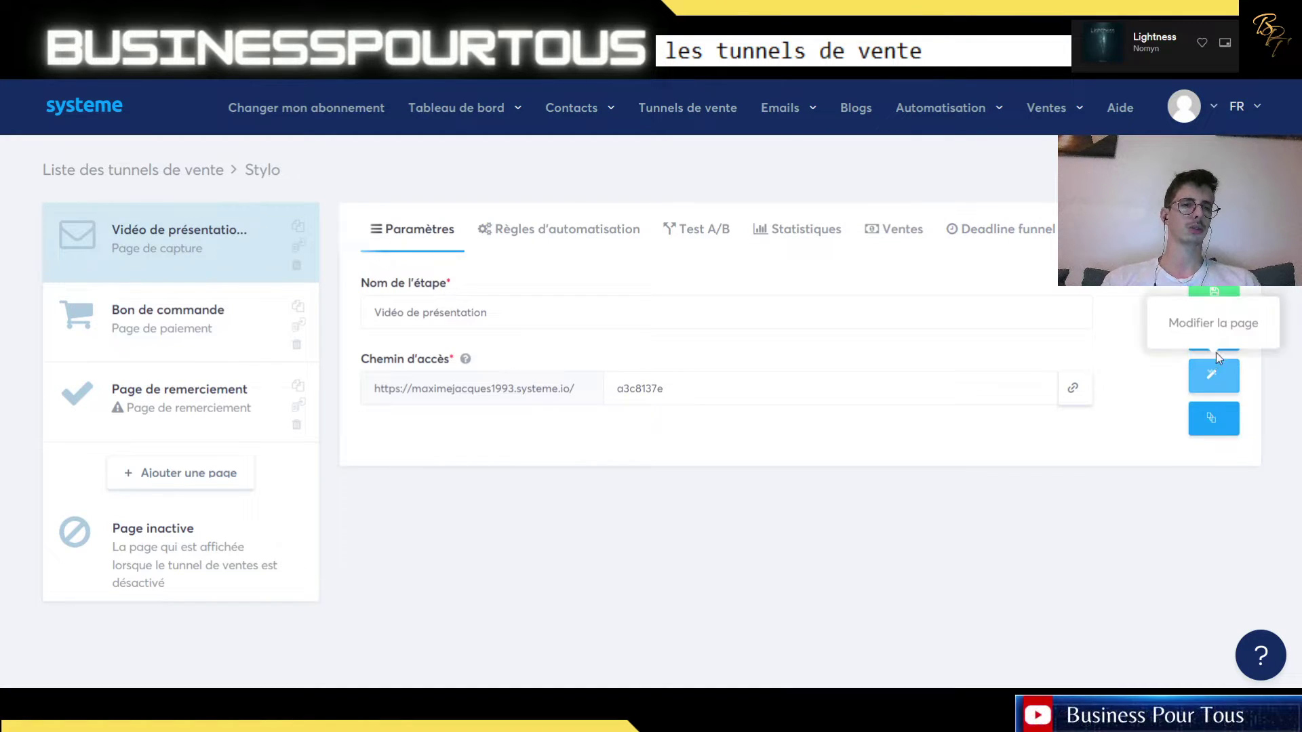
{"action": "left_click", "coordinate": [1213, 378]}
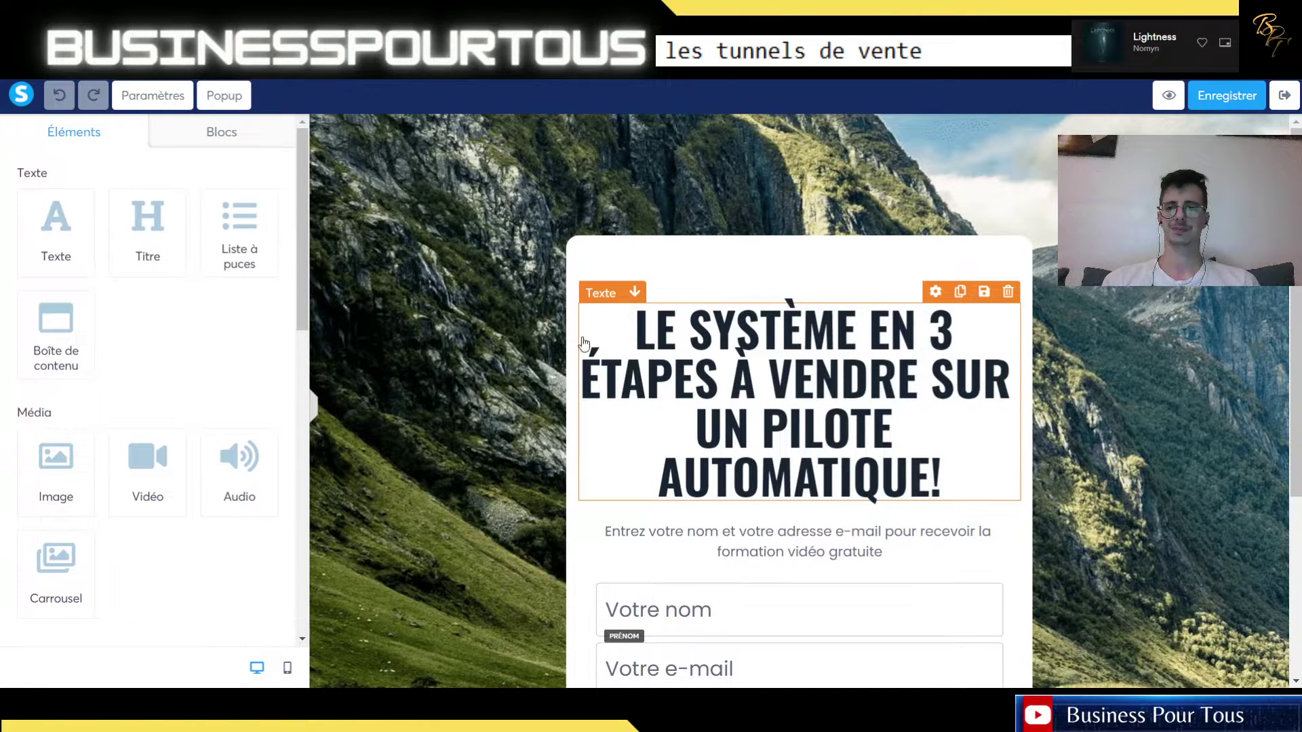
{"action": "scroll", "coordinate": [799, 407], "scroll_direction": "down", "scroll_amount": 4}
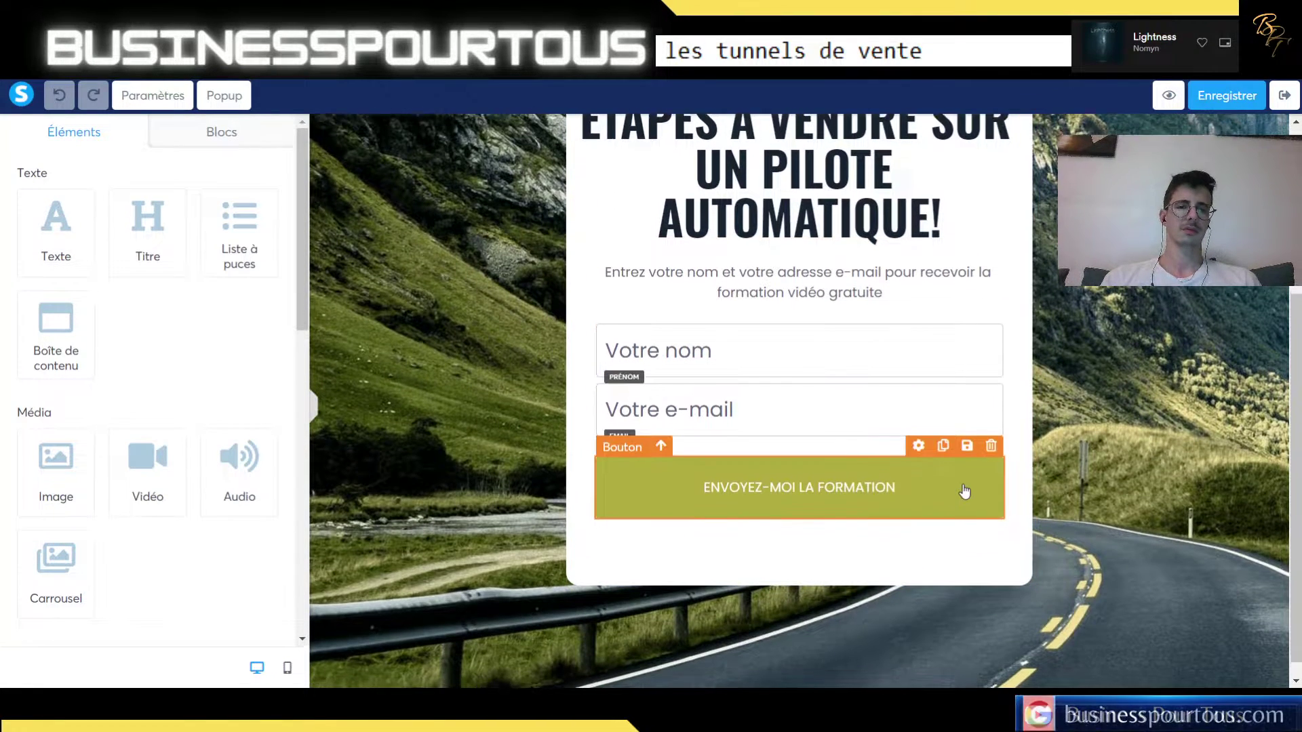
{"action": "scroll", "coordinate": [1002, 545], "scroll_direction": "up", "scroll_amount": 4}
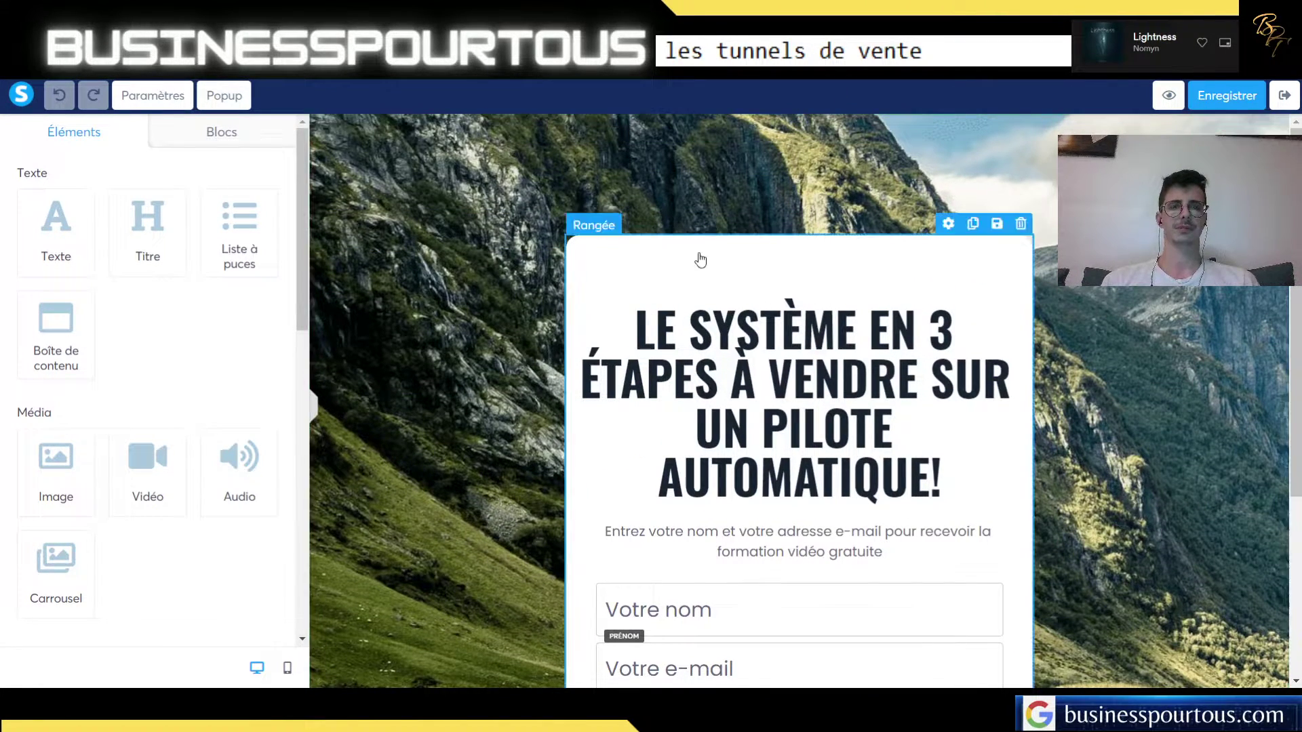
- Upload the citations_entrepreneurs suit-and-tie picture and insert it as the page section's background image
{"action": "left_click", "coordinate": [460, 197]}
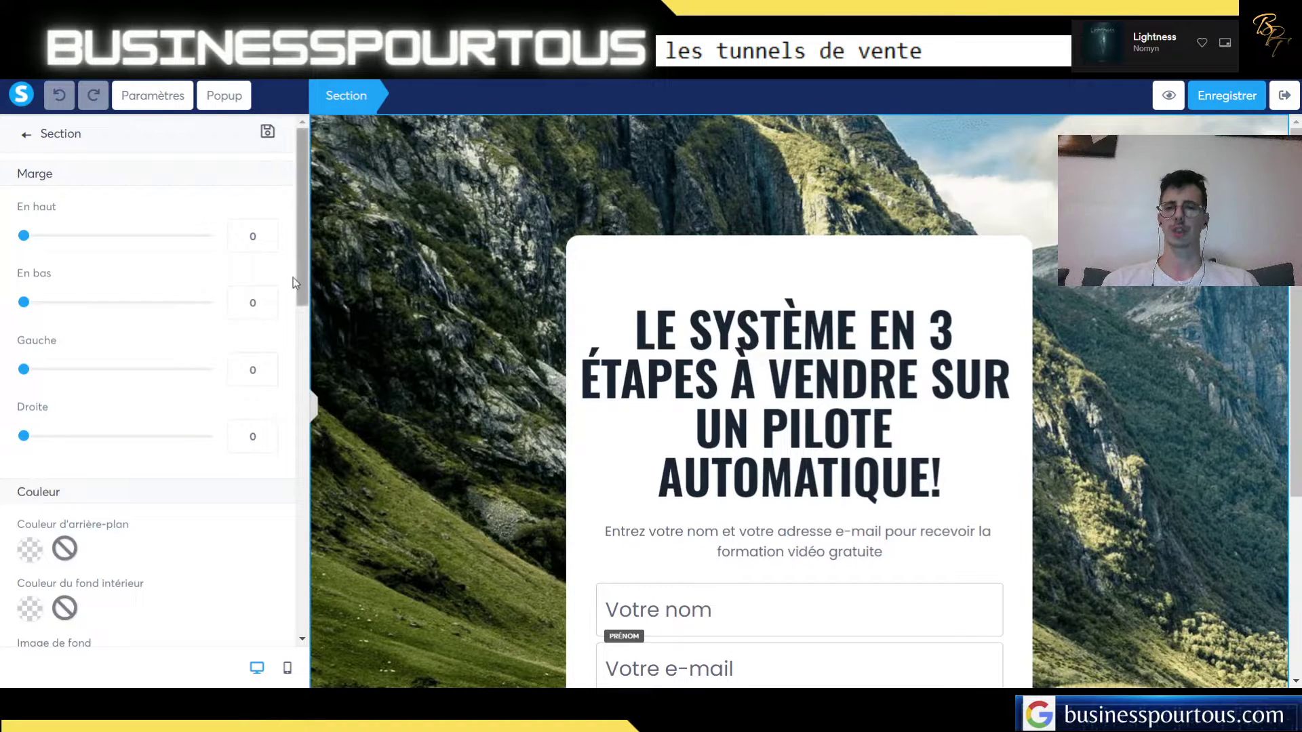
{"action": "scroll", "coordinate": [203, 393], "scroll_direction": "down", "scroll_amount": 3}
{"action": "scroll", "coordinate": [198, 434], "scroll_direction": "down", "scroll_amount": 1}
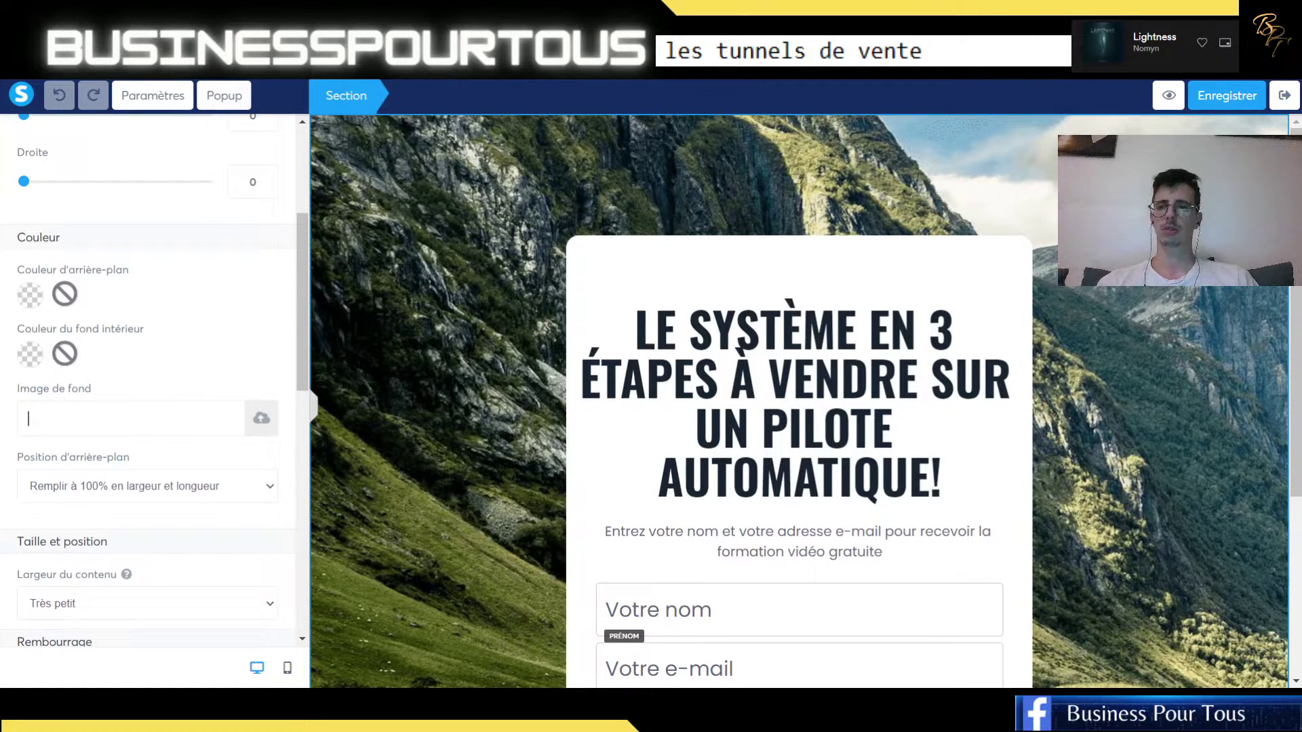
{"action": "left_click", "coordinate": [259, 420]}
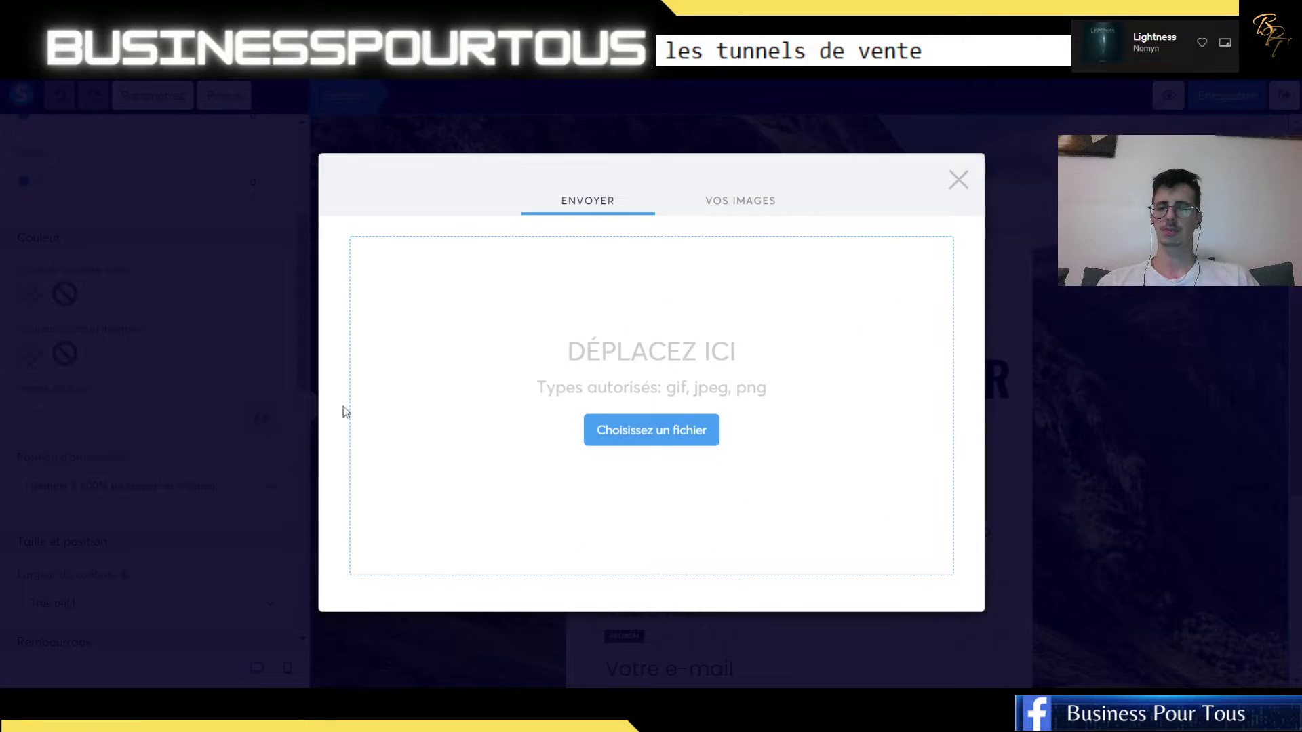
{"action": "left_click", "coordinate": [742, 204]}
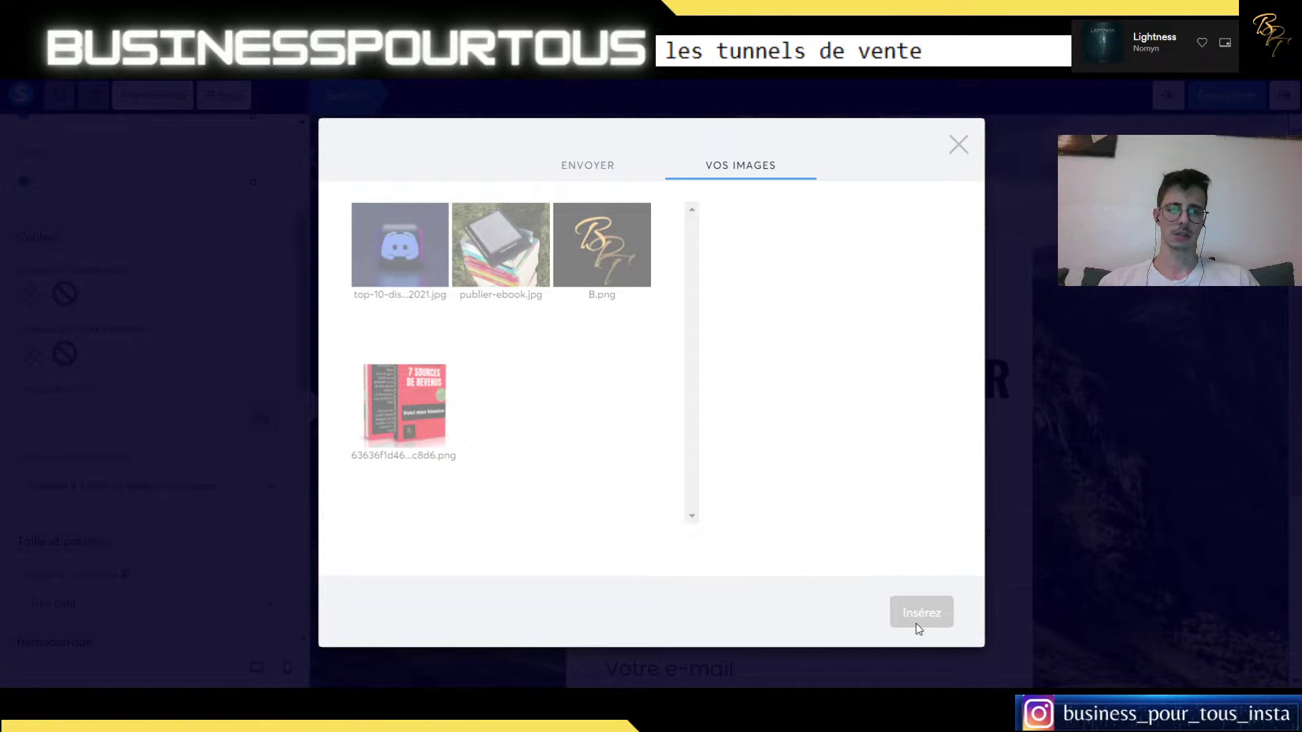
{"action": "left_click", "coordinate": [590, 167]}
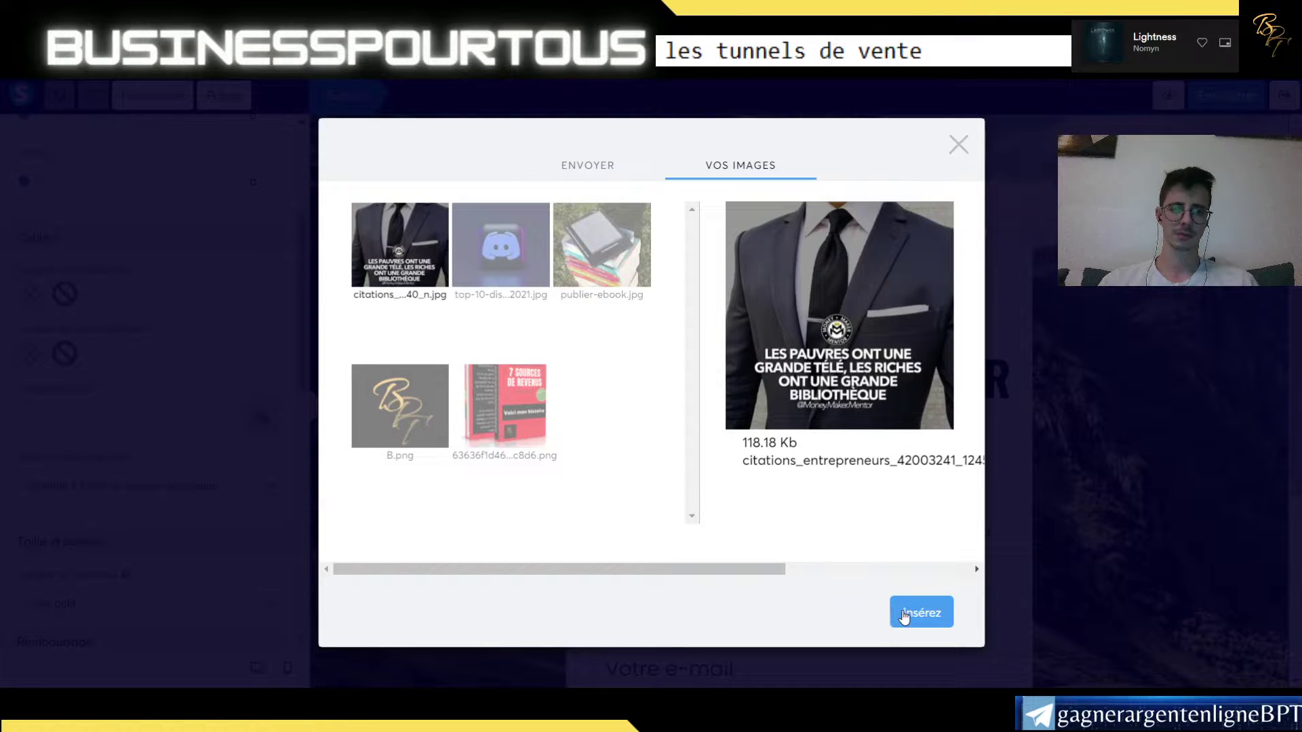
{"action": "left_click", "coordinate": [904, 616]}
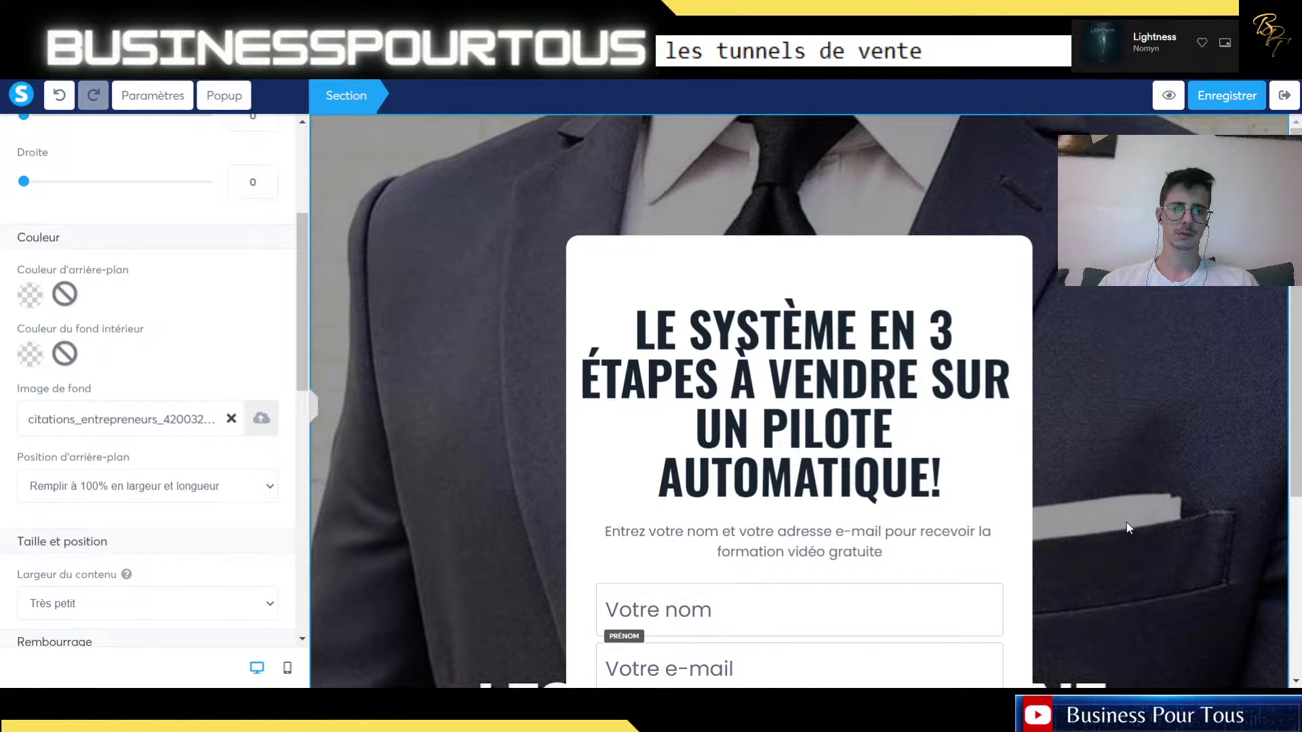
- Look through the page elements available to add, including media, column layouts, form, social and other items
{"action": "left_click_drag", "start_coordinate": [1294, 467], "coordinate": [1295, 393]}
{"action": "left_click", "coordinate": [1136, 509]}
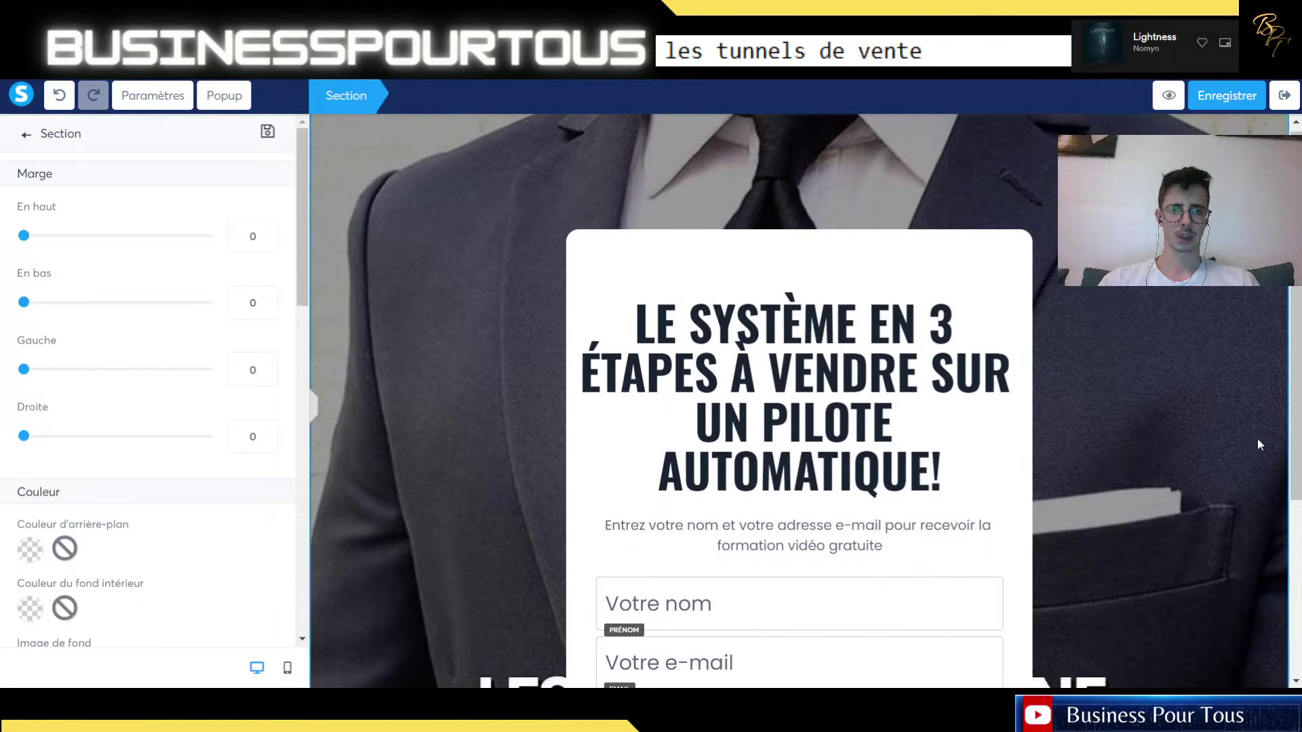
{"action": "left_click", "coordinate": [1295, 498]}
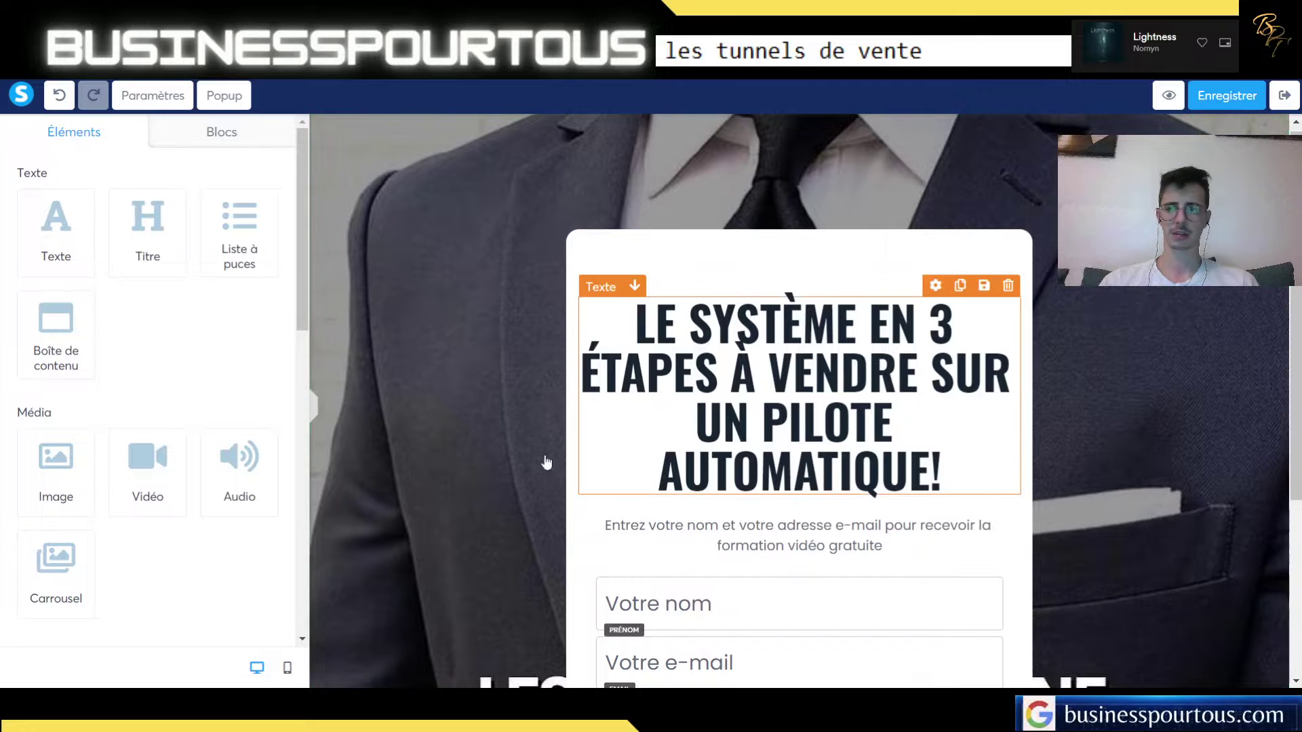
{"action": "scroll", "coordinate": [84, 364], "scroll_direction": "down", "scroll_amount": 5}
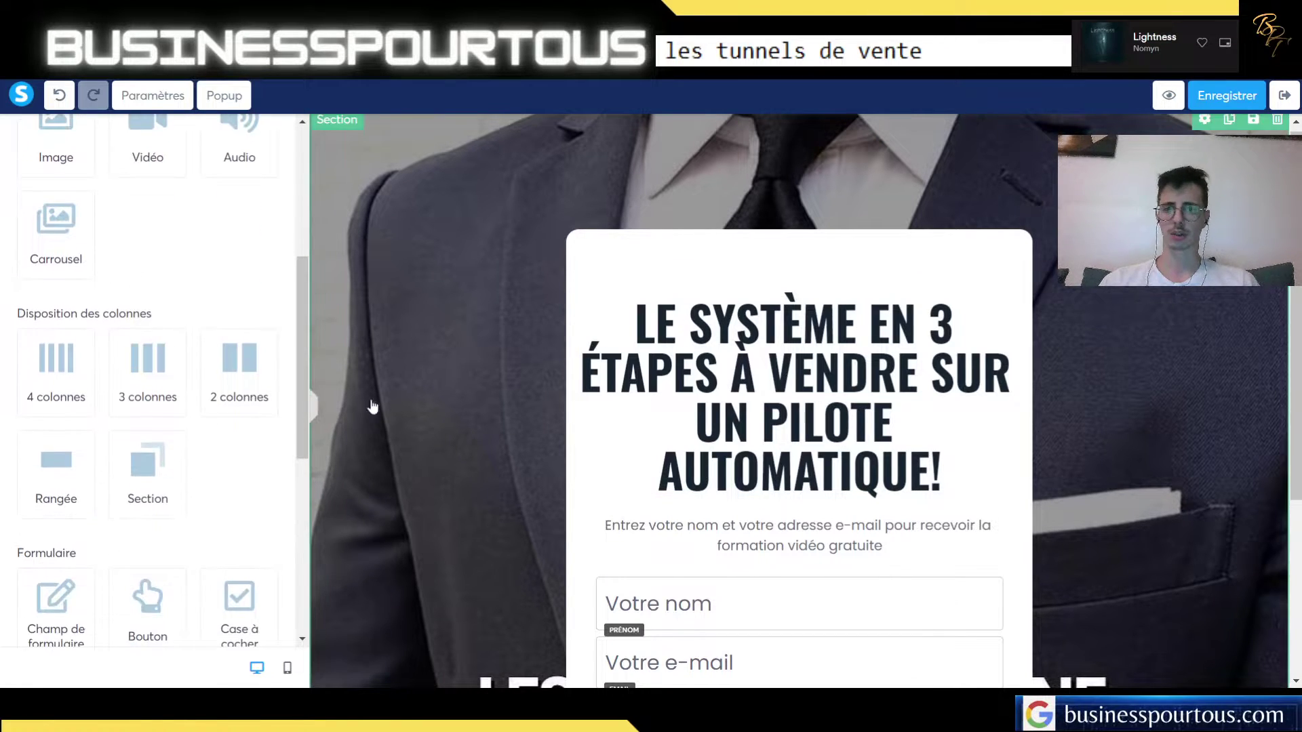
{"action": "scroll", "coordinate": [214, 313], "scroll_direction": "up", "scroll_amount": 4}
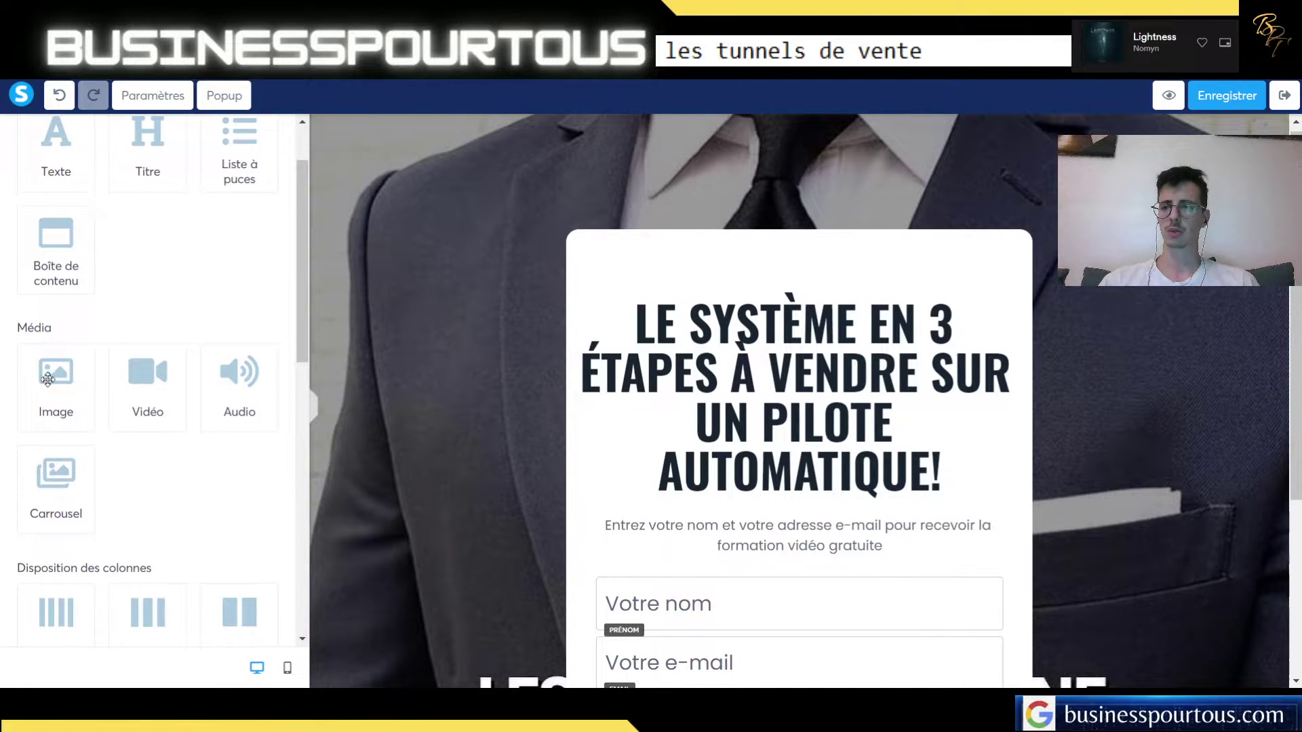
{"action": "scroll", "coordinate": [239, 433], "scroll_direction": "down", "scroll_amount": 1}
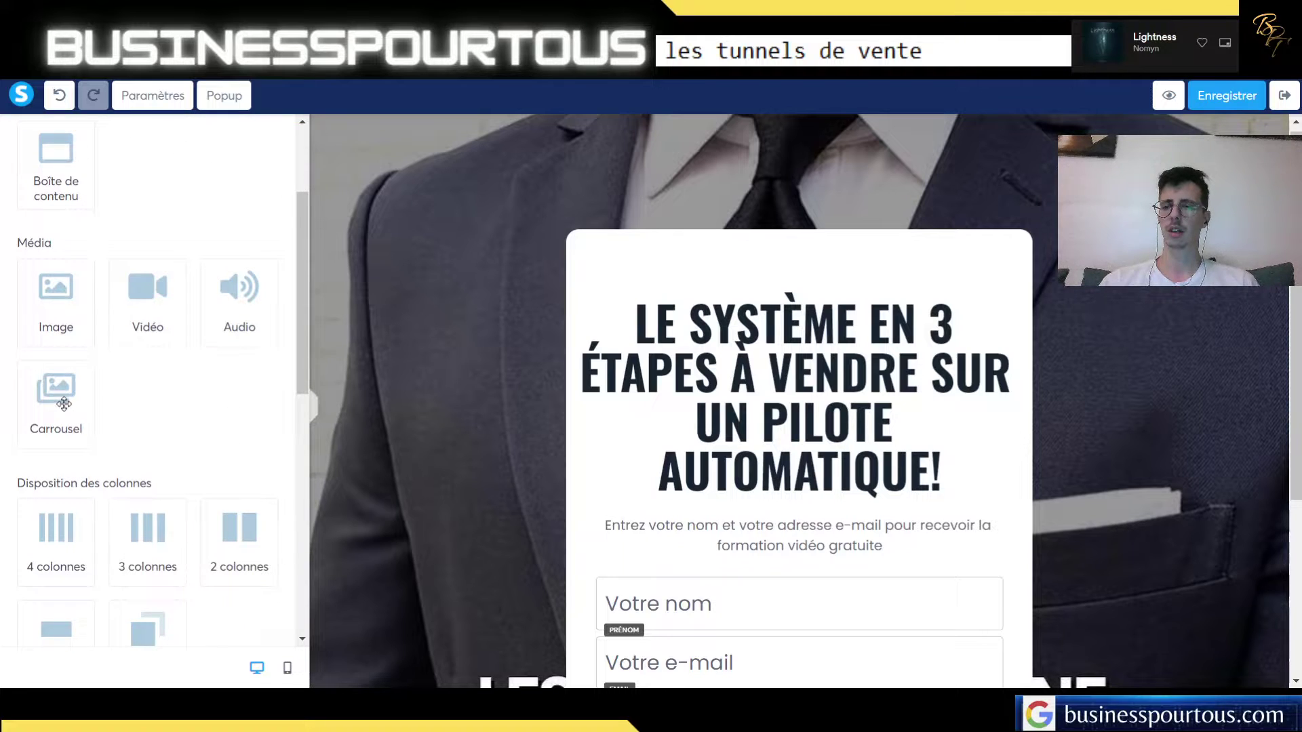
{"action": "scroll", "coordinate": [63, 404], "scroll_direction": "down", "scroll_amount": 5}
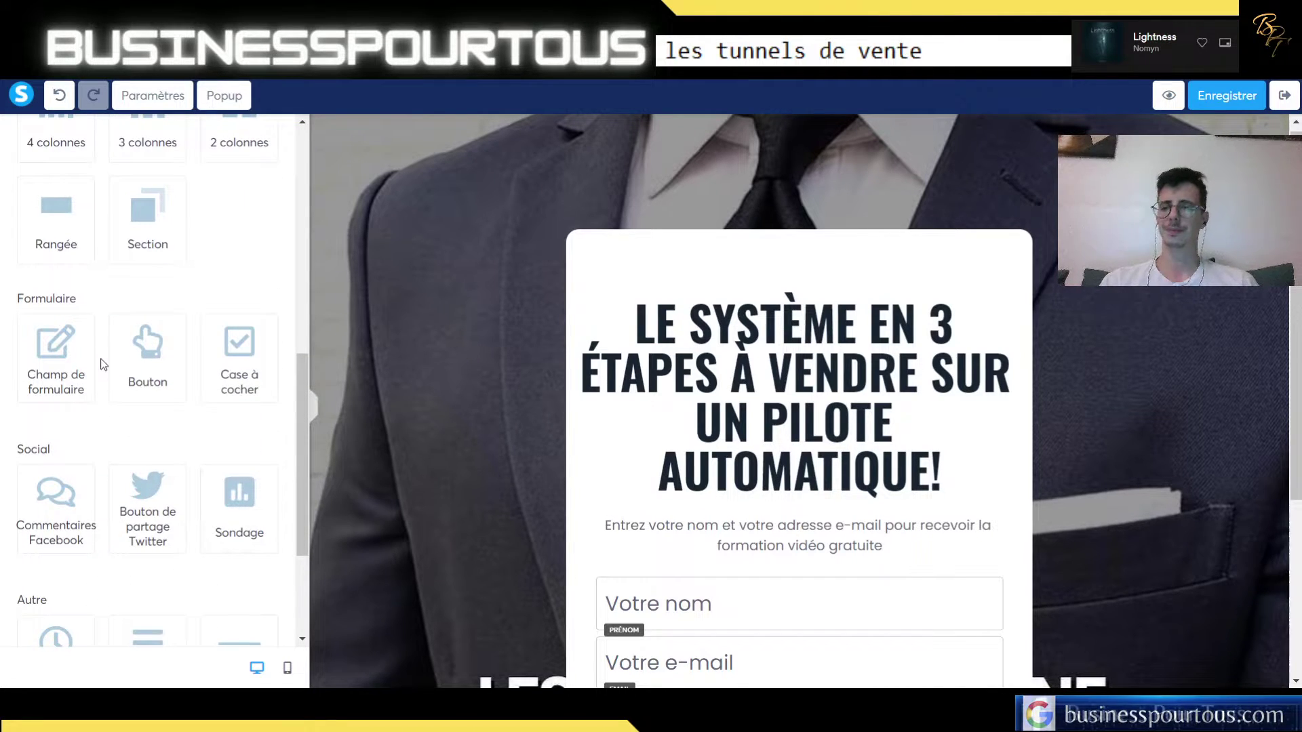
{"action": "scroll", "coordinate": [102, 364], "scroll_direction": "down", "scroll_amount": 1}
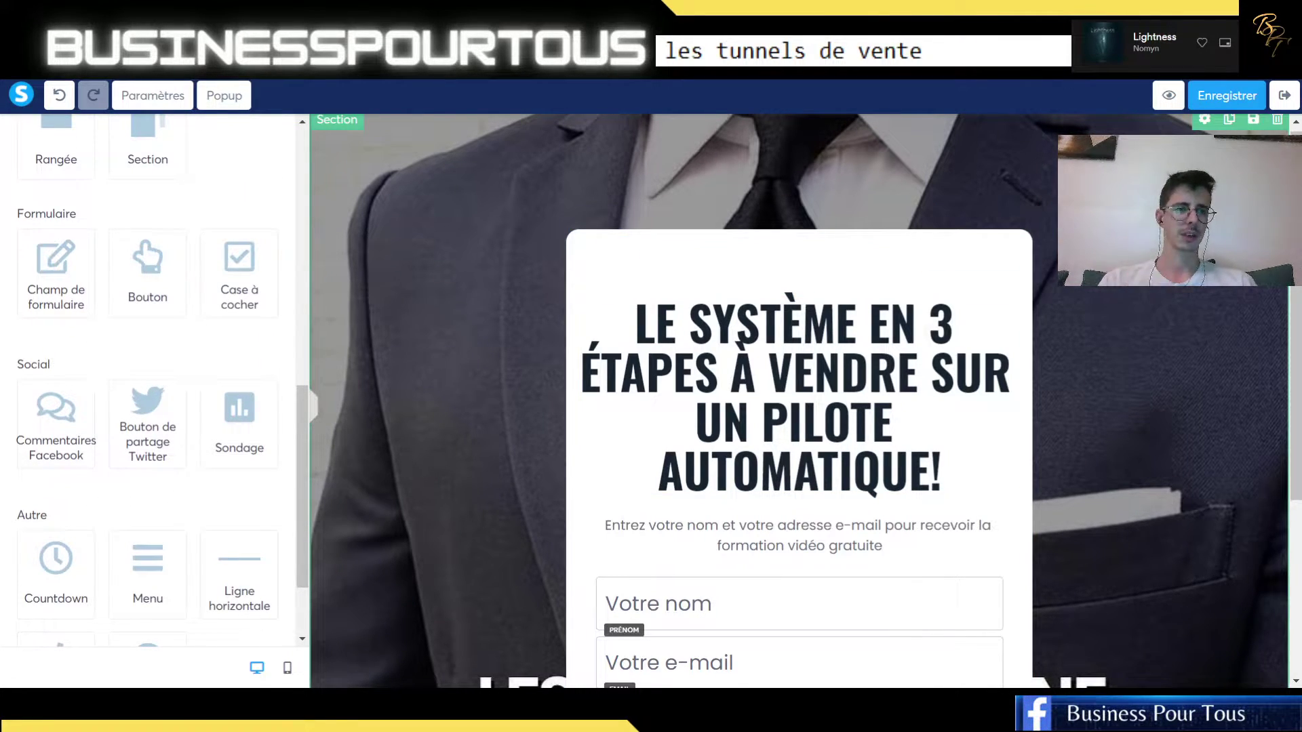
{"action": "scroll", "coordinate": [1275, 317], "scroll_direction": "down", "scroll_amount": 4}
{"action": "scroll", "coordinate": [1275, 317], "scroll_direction": "up", "scroll_amount": 2}
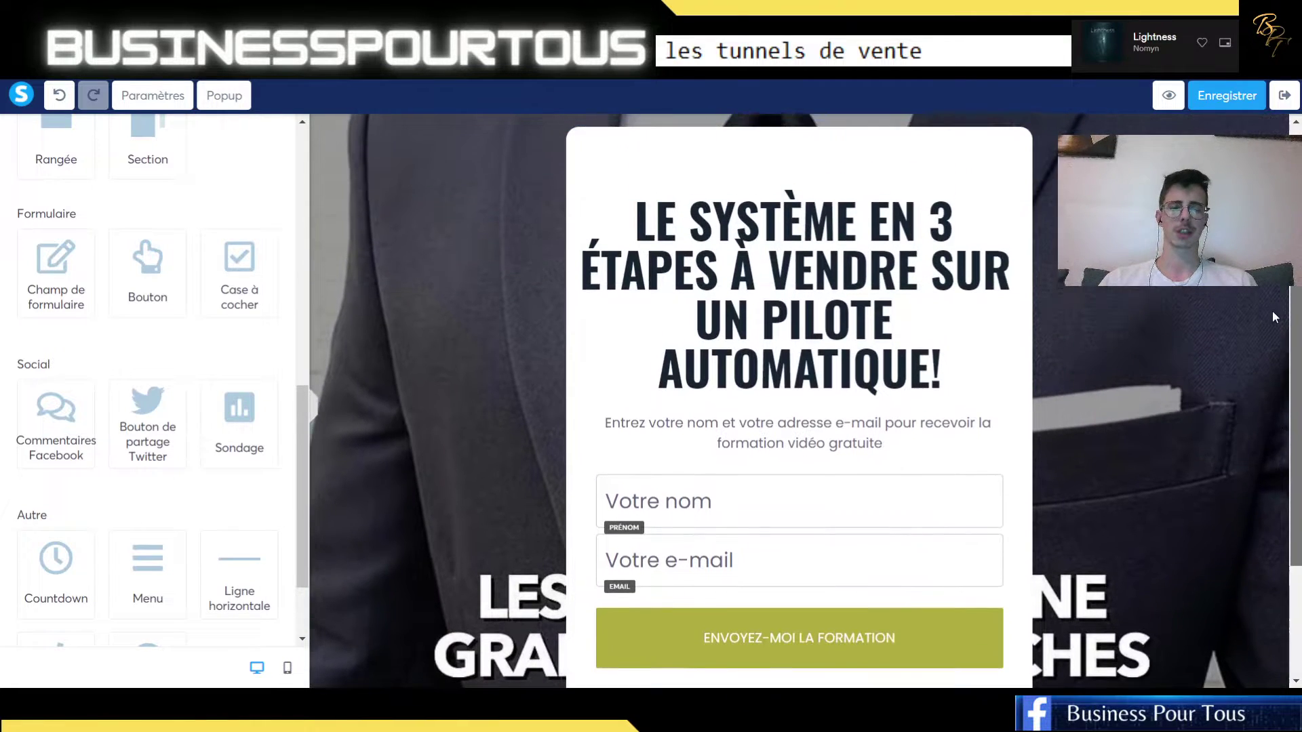
- Clear the existing text of the capture page's main heading
{"action": "left_click", "coordinate": [902, 379]}
{"action": "double_click", "coordinate": [960, 366]}
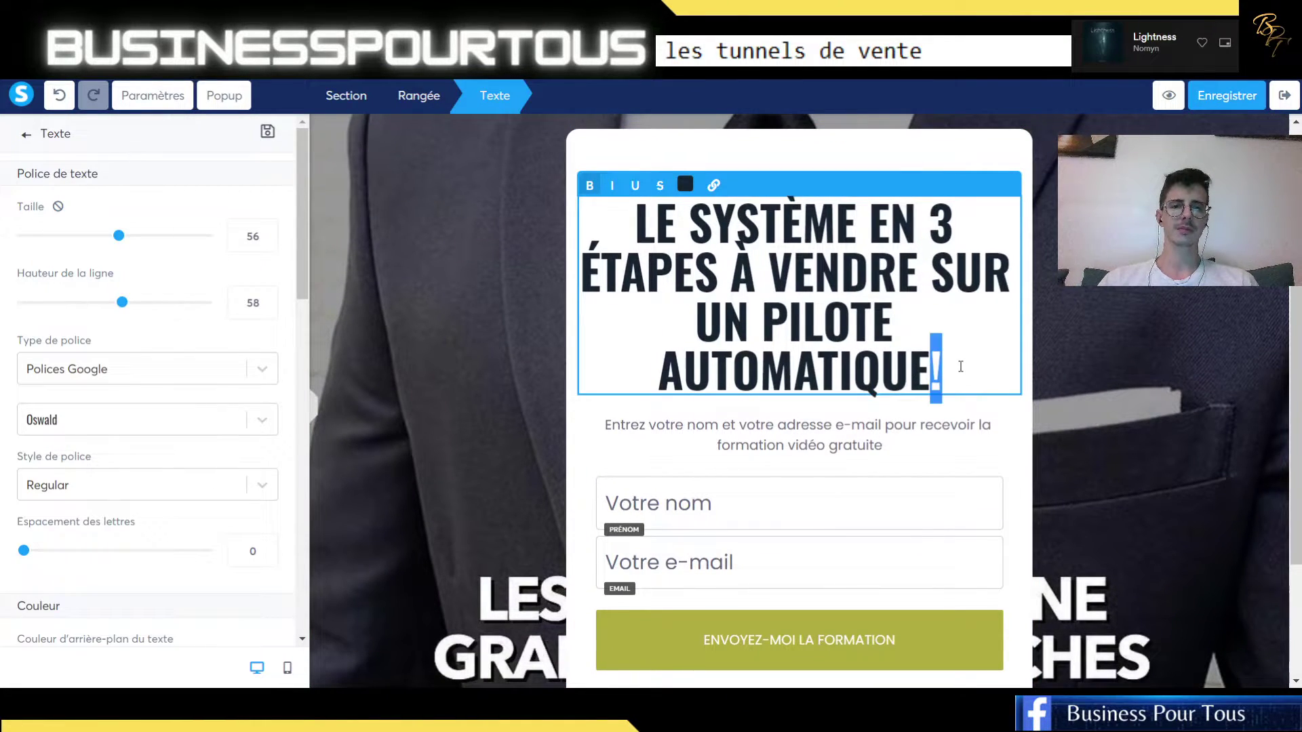
{"action": "left_click_drag", "start_coordinate": [936, 369], "coordinate": [753, 319]}
{"action": "double_click", "coordinate": [950, 369]}
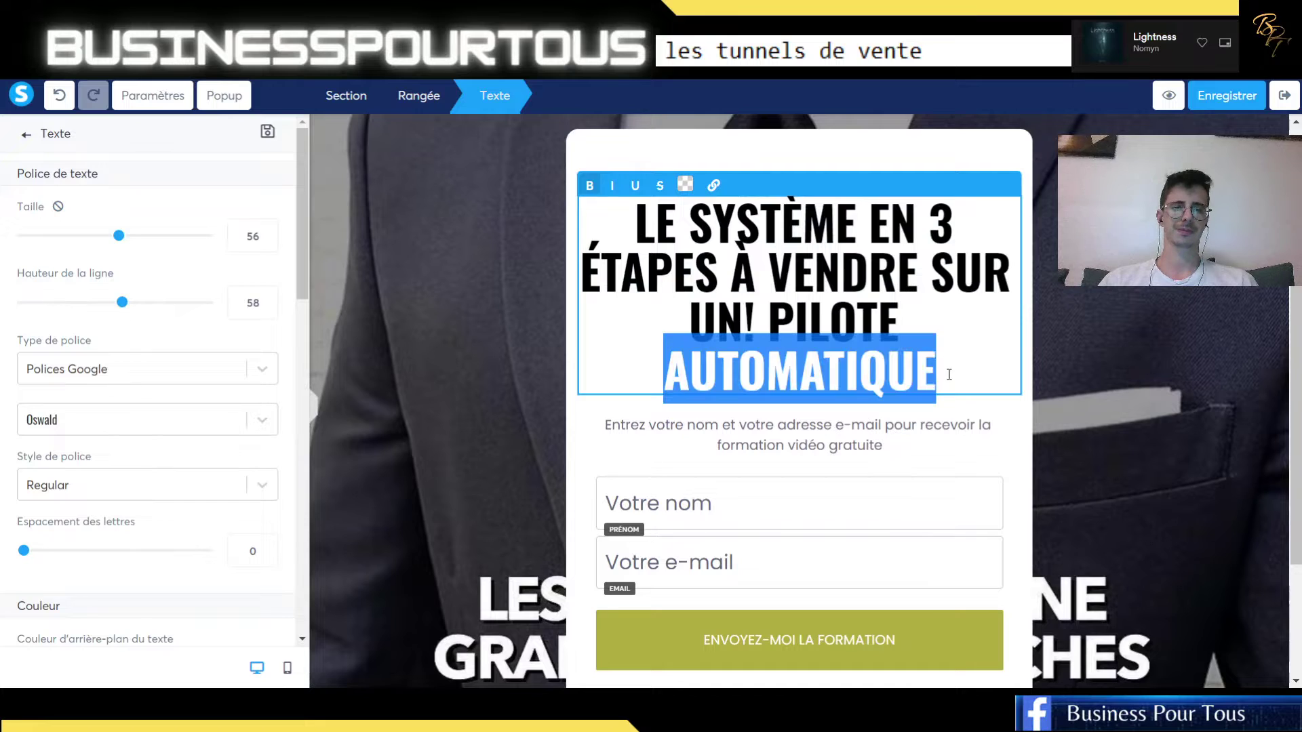
{"action": "left_click", "coordinate": [954, 367]}
{"action": "left_click_drag", "start_coordinate": [954, 367], "coordinate": [618, 223]}
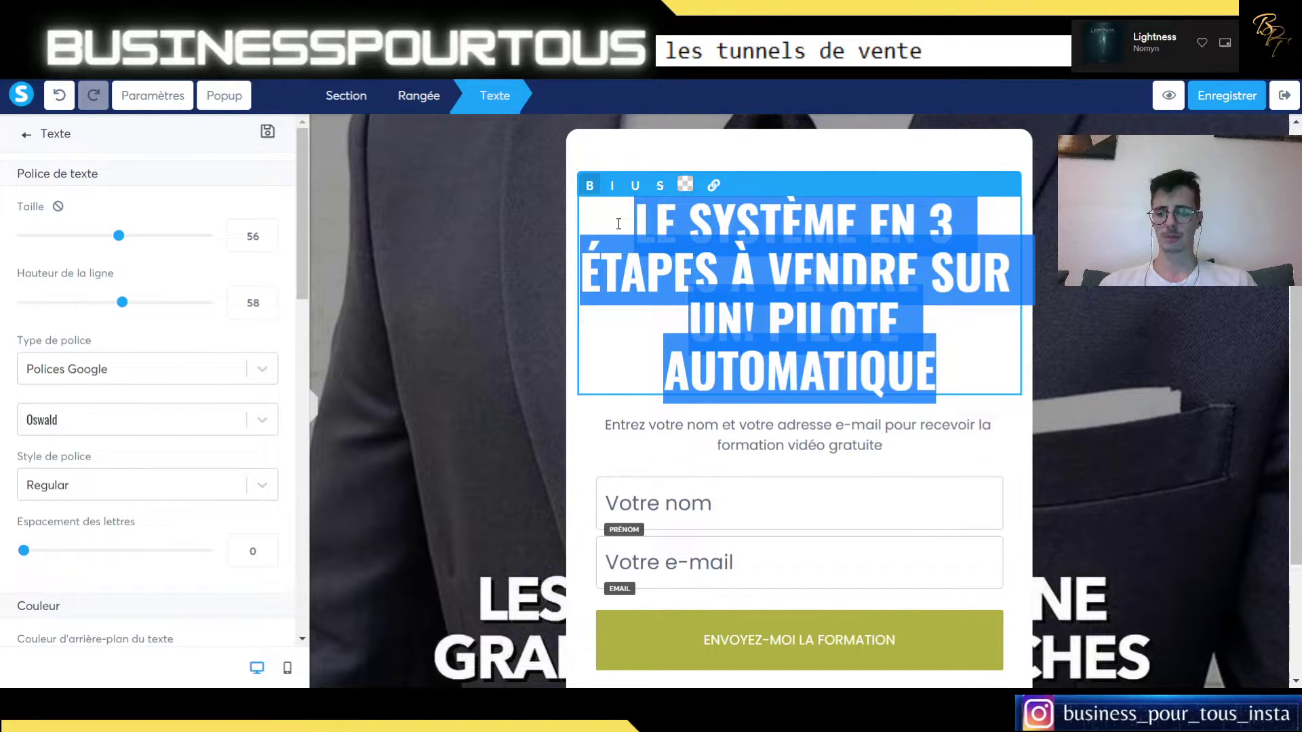
{"action": "type", "text": "Ce stylo"}
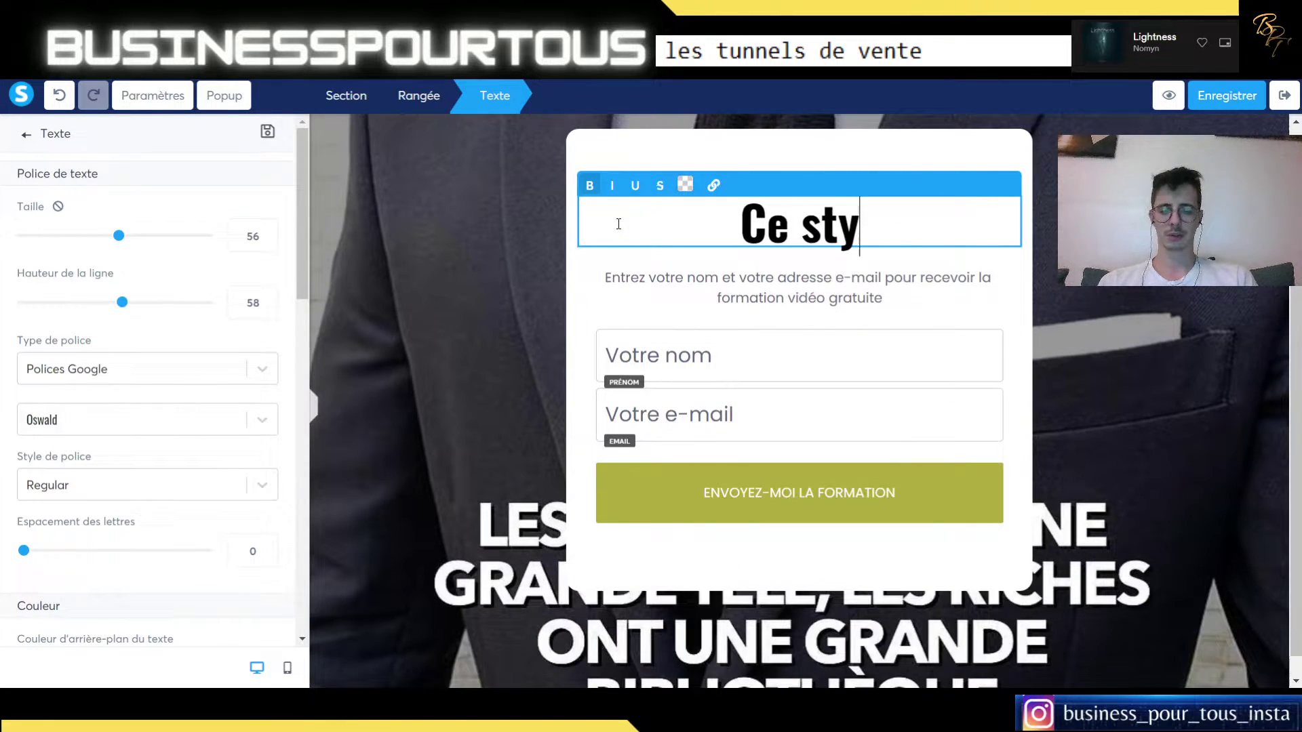
{"action": "key", "text": "BackSpace"}
{"action": "key", "text": "BackSpace"}
{"action": "key", "text": "BackSpace"}
{"action": "key", "text": "BackSpace"}
{"action": "key", "text": "BackSpace"}
{"action": "key", "text": "BackSpace"}
{"action": "key", "text": "BackSpace"}
{"action": "key", "text": "BackSpace"}
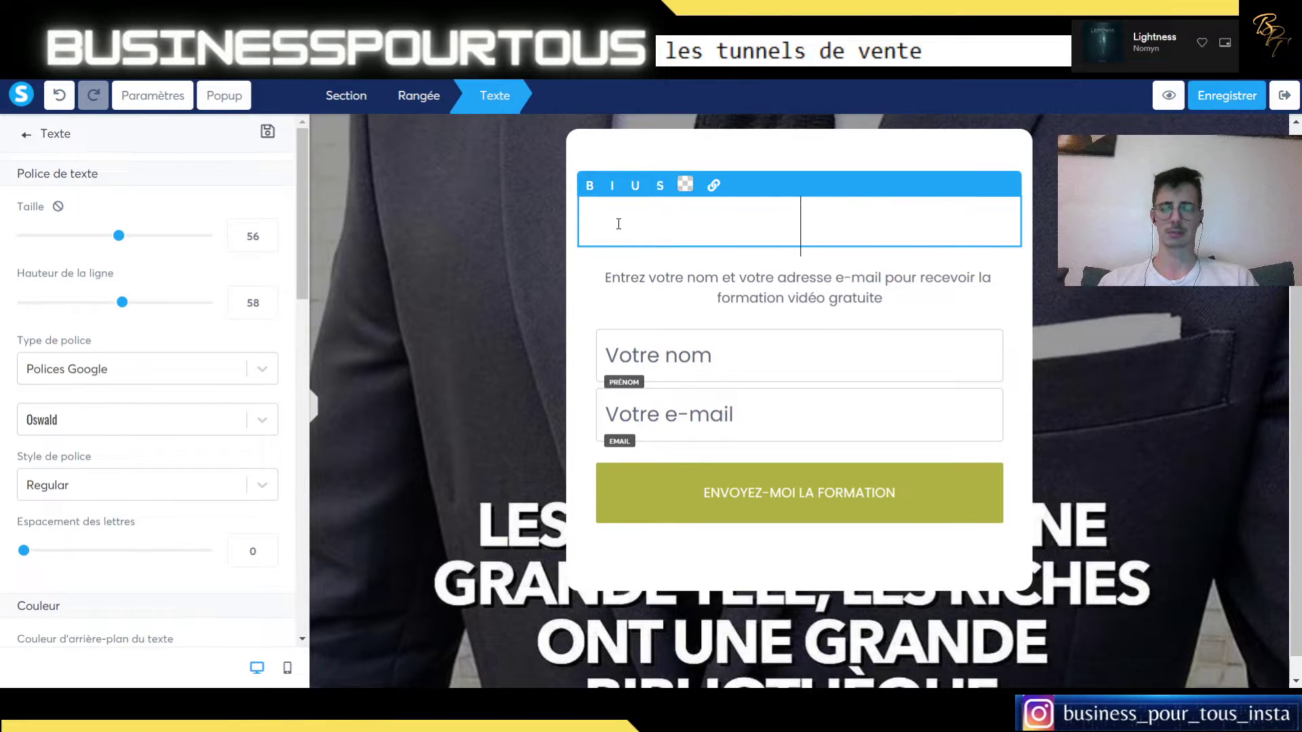
- Enter "CE STYLO VA REVOLUTIONNER TA MANIERE D'ECRIRE" as the main heading
{"action": "type", "text": "CE STY"}
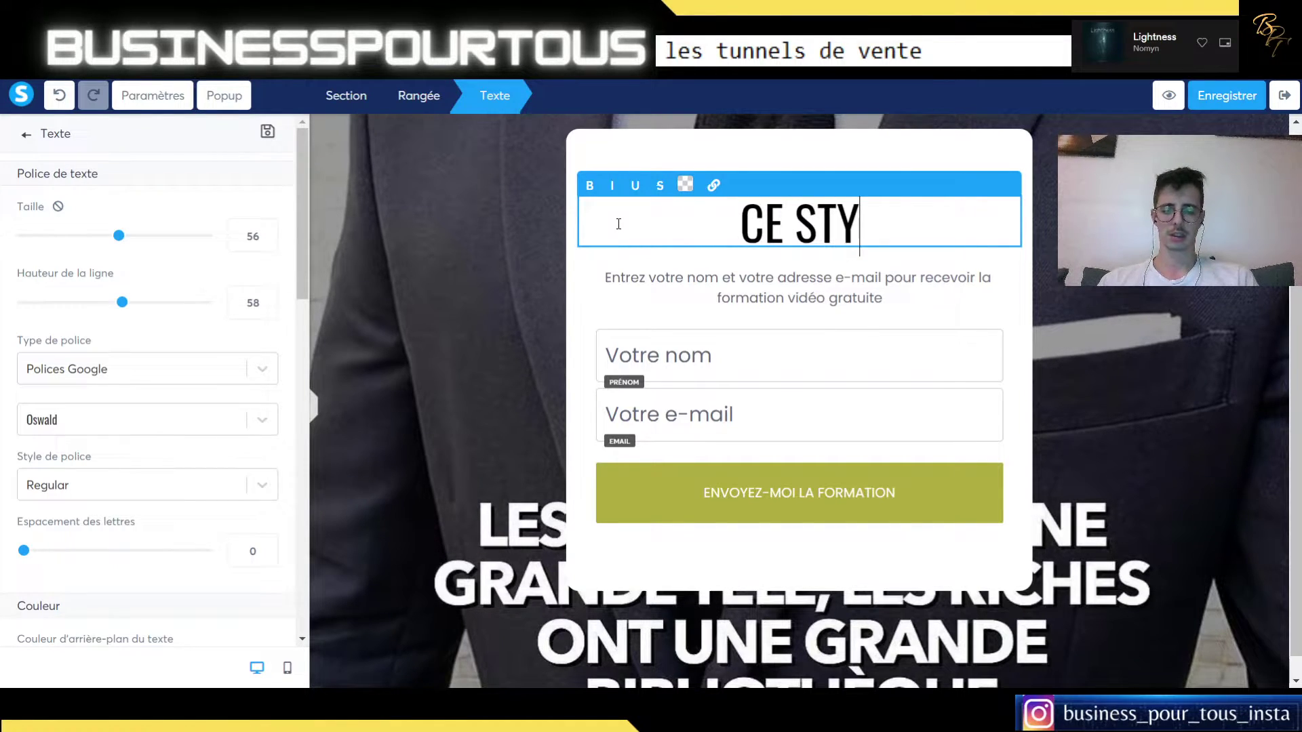
{"action": "type", "text": "LO VA R2VO"}
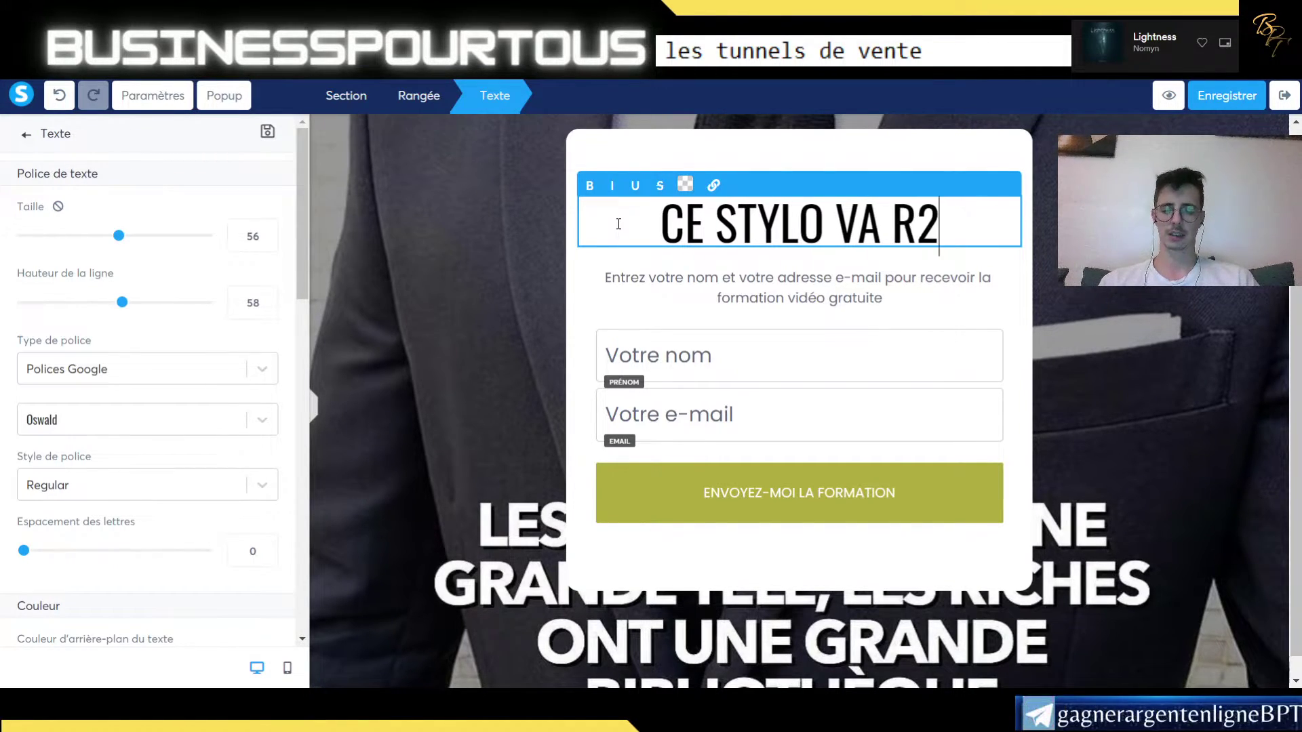
{"action": "key", "text": "BackSpace"}
{"action": "key", "text": "BackSpace"}
{"action": "key", "text": "BackSpace"}
{"action": "type", "text": "EV"}
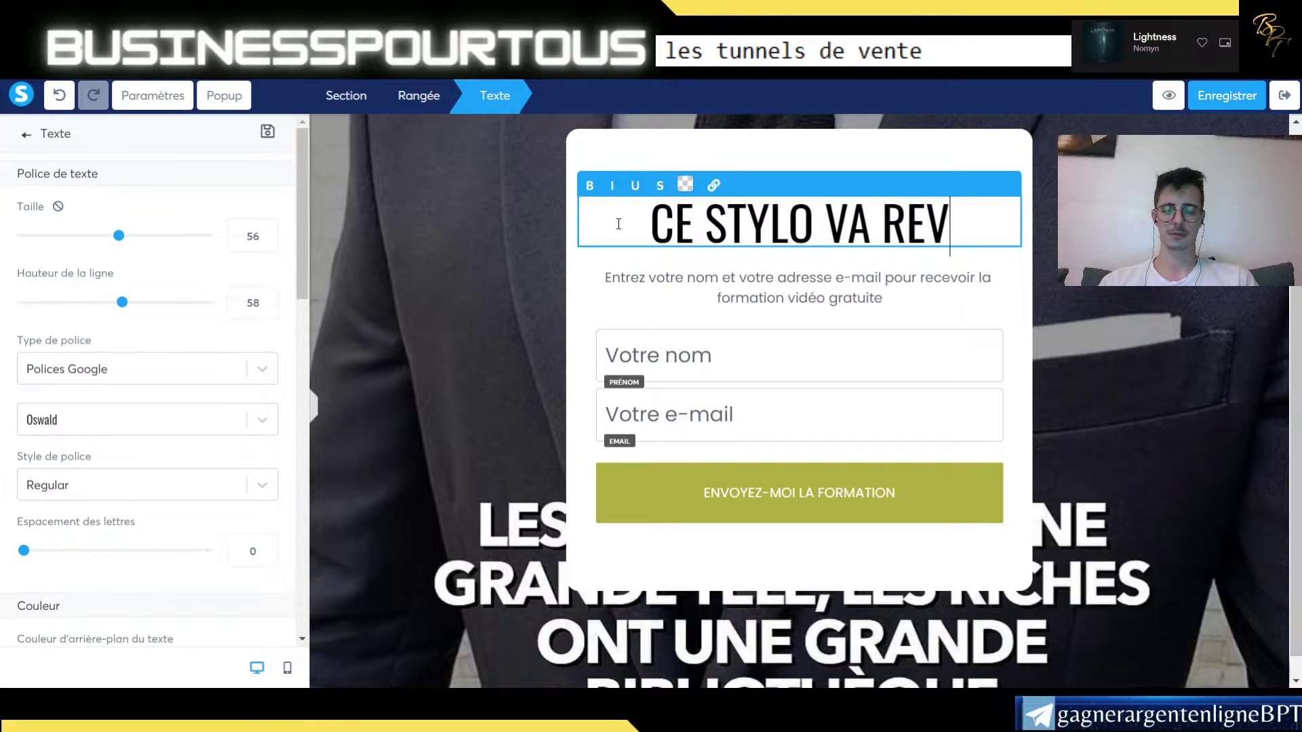
{"action": "type", "text": "OLTUO"}
{"action": "key", "text": "BackSpace"}
{"action": "key", "text": "BackSpace"}
{"action": "key", "text": "BackSpace"}
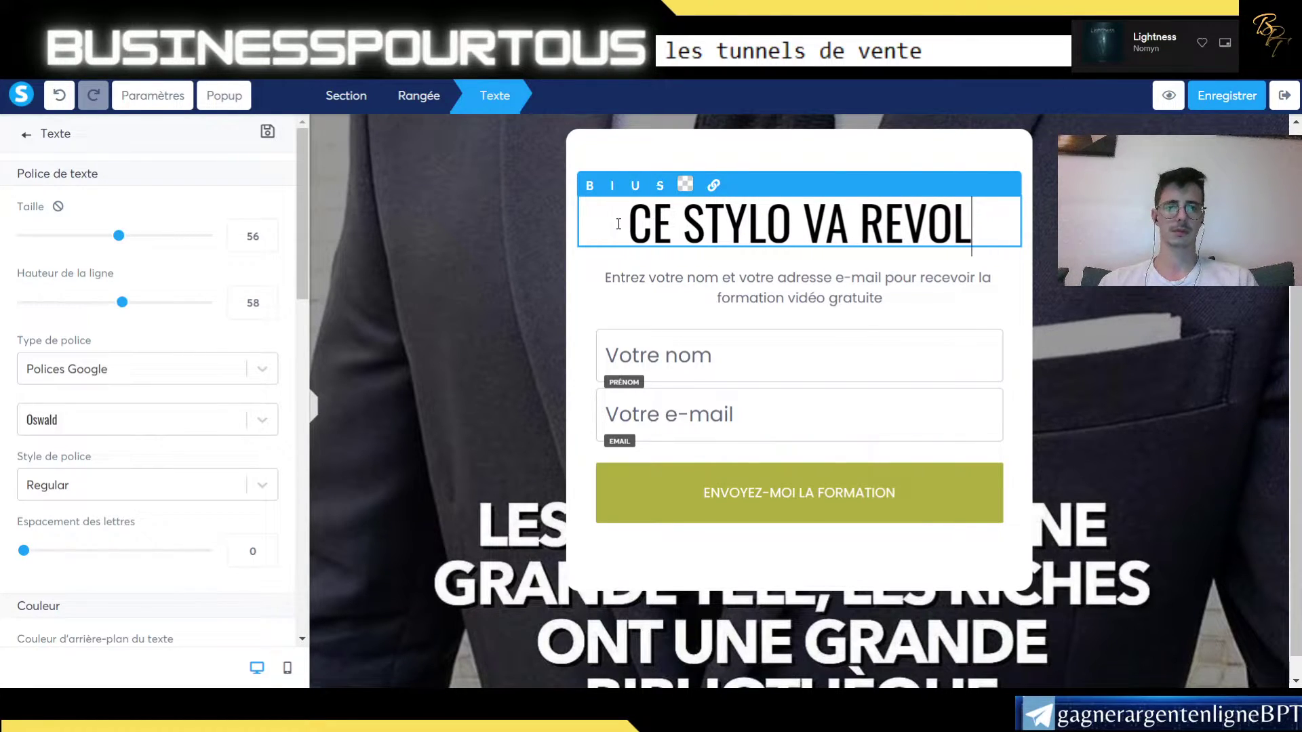
{"action": "type", "text": "UTIONNER "}
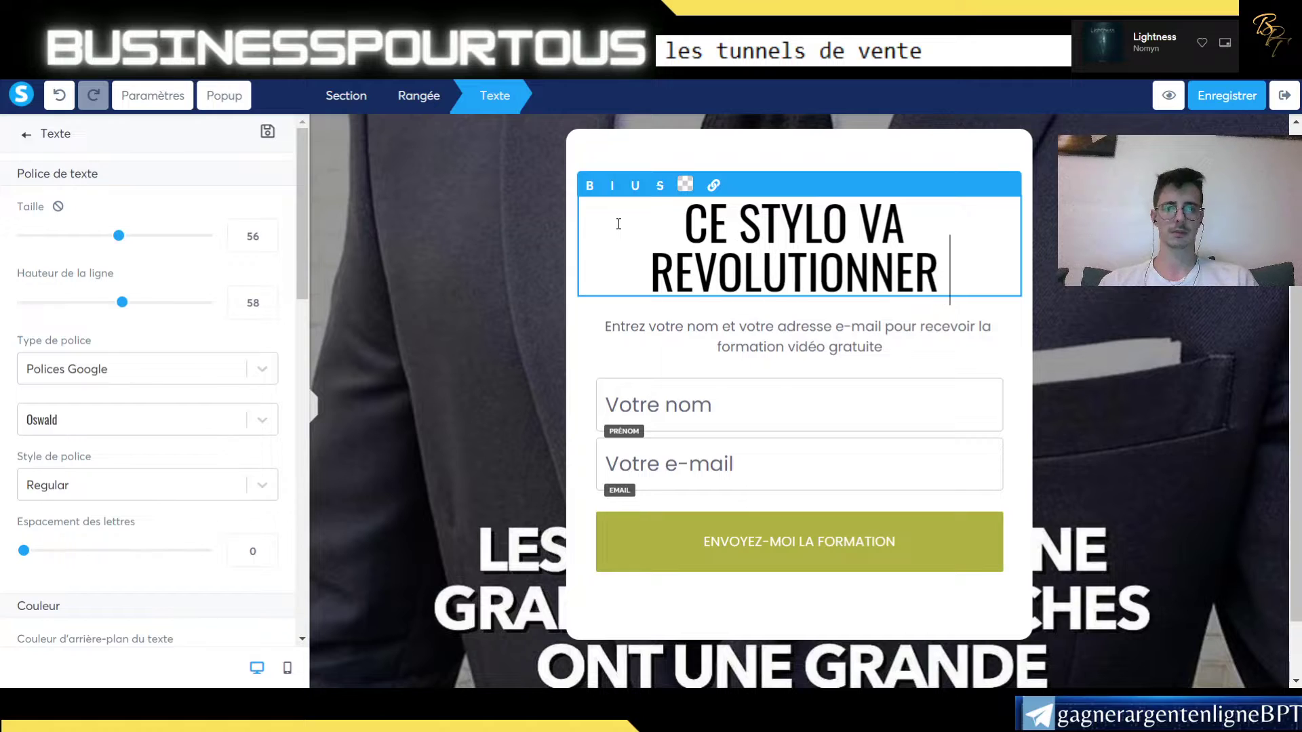
{"action": "type", "text": "TA"}
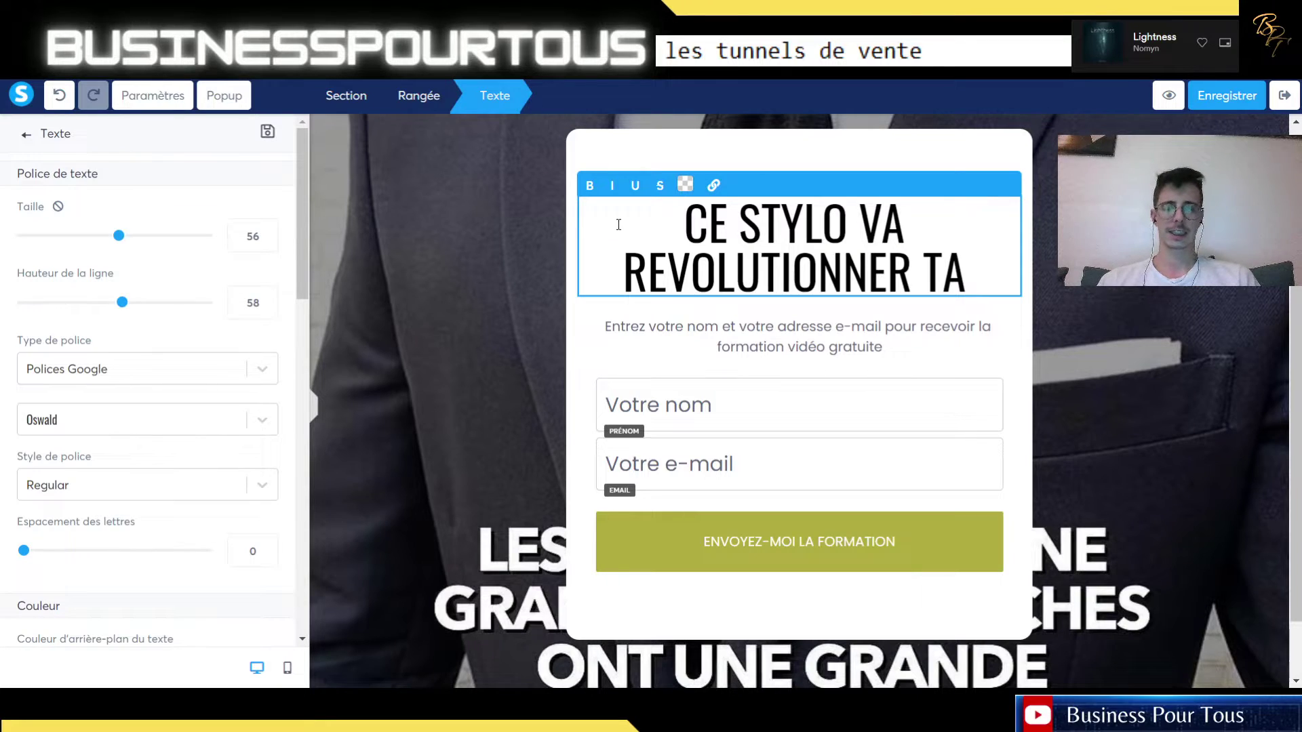
{"action": "type", "text": " MANIERE"}
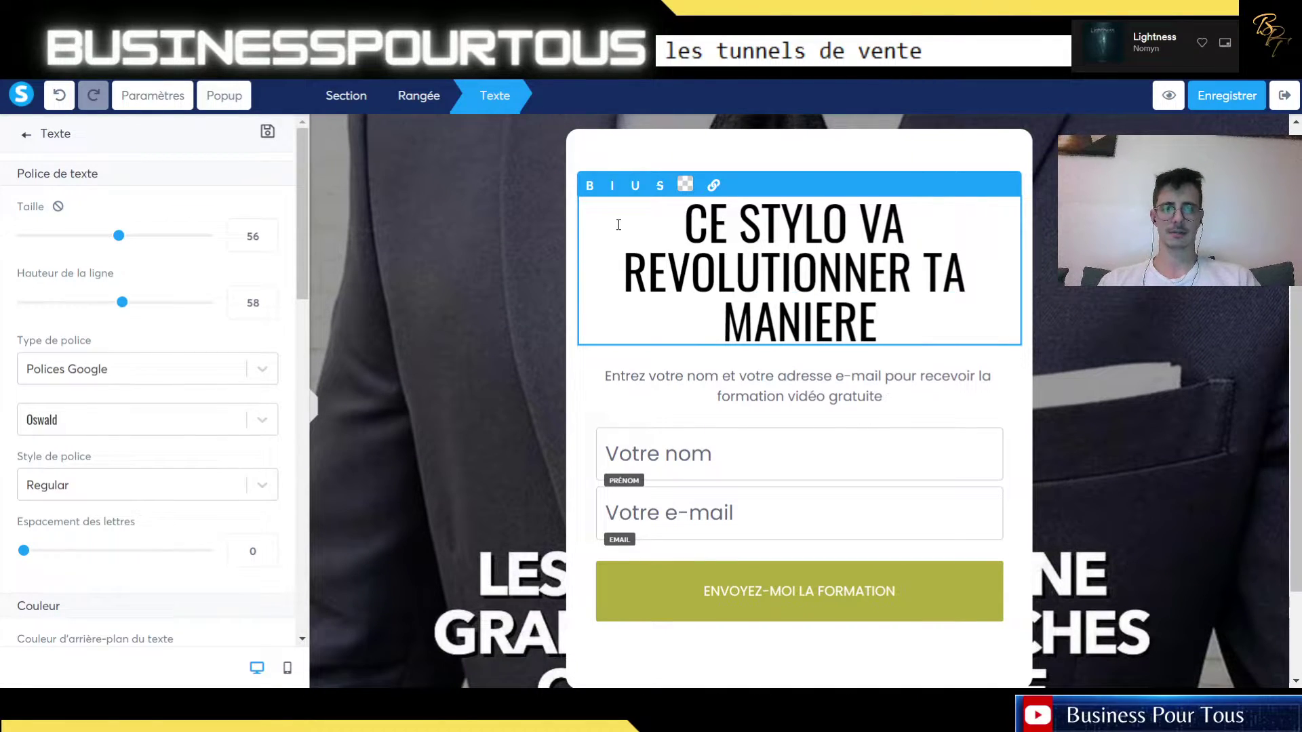
{"action": "type", "text": " D'ECR"}
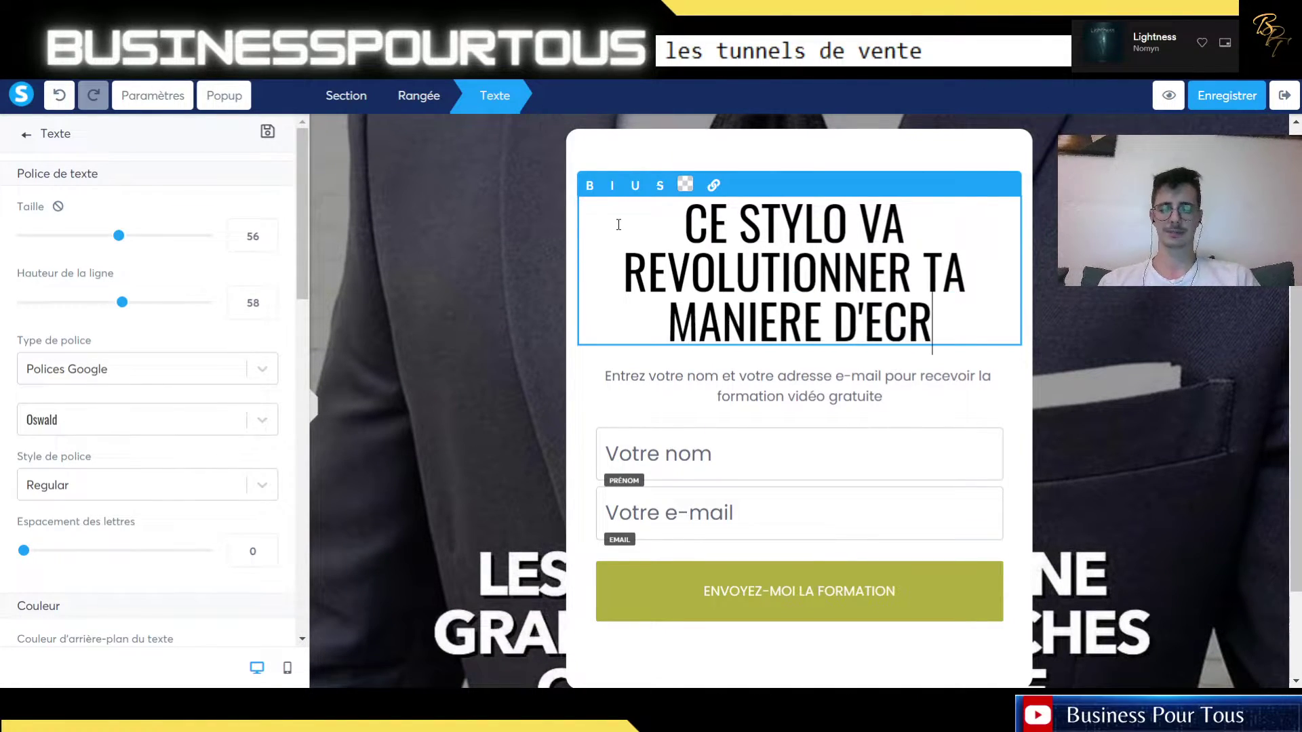
{"action": "type", "text": "IRE"}
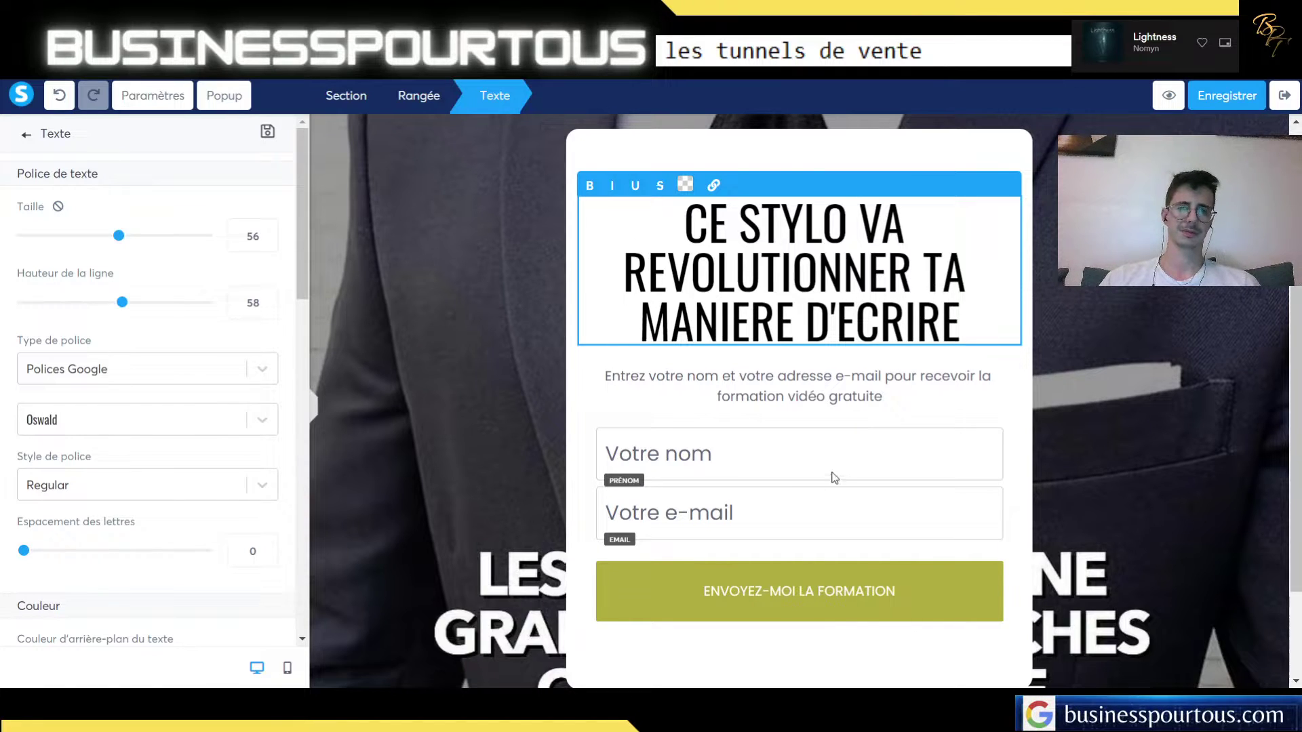
- Reword the end of the text under the heading to "pour recevoir la présentation du produit"
{"action": "left_click", "coordinate": [768, 402]}
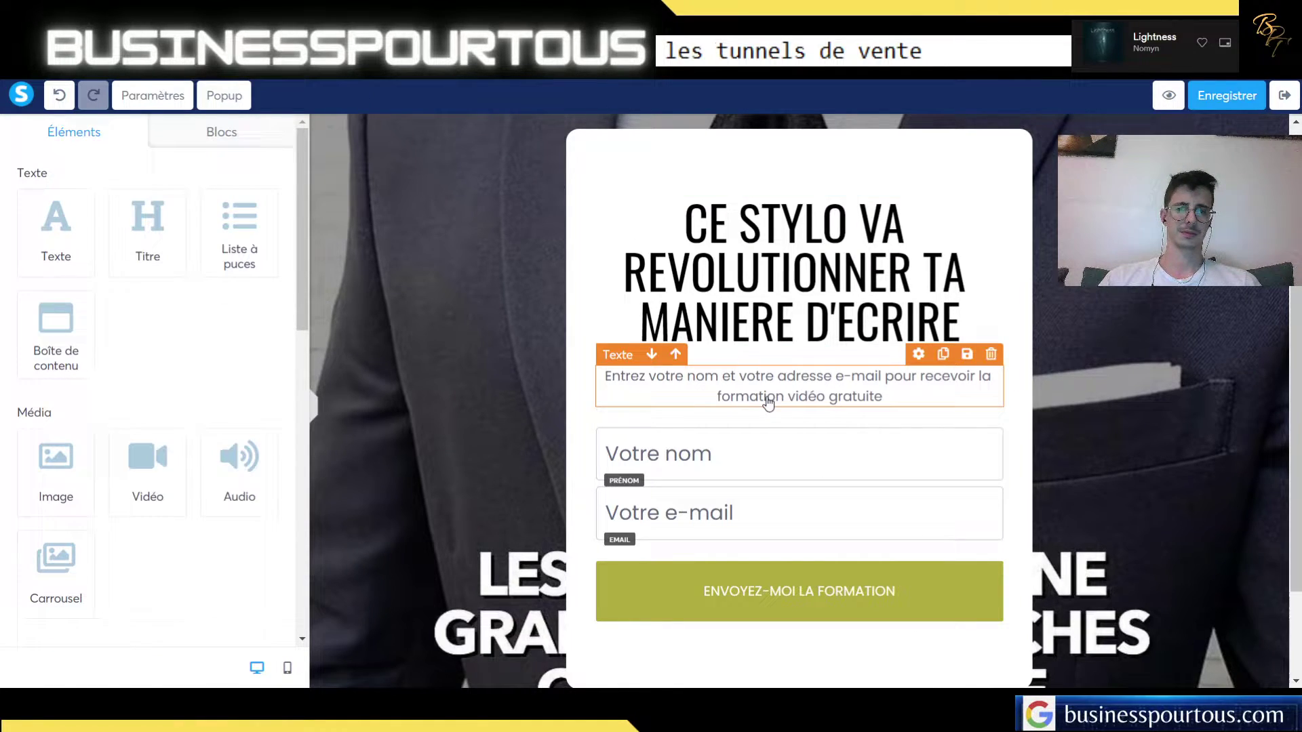
{"action": "left_click", "coordinate": [888, 402]}
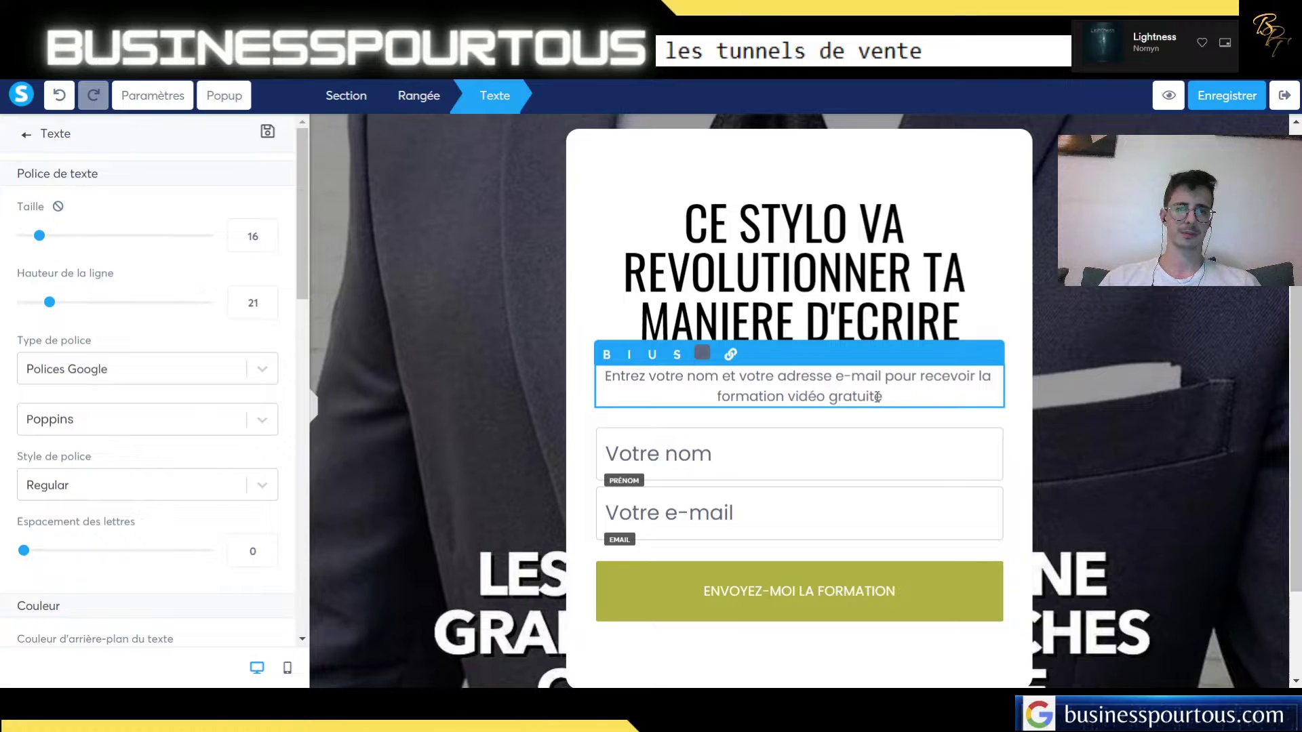
{"action": "triple_click", "coordinate": [877, 397]}
{"action": "left_click", "coordinate": [899, 396]}
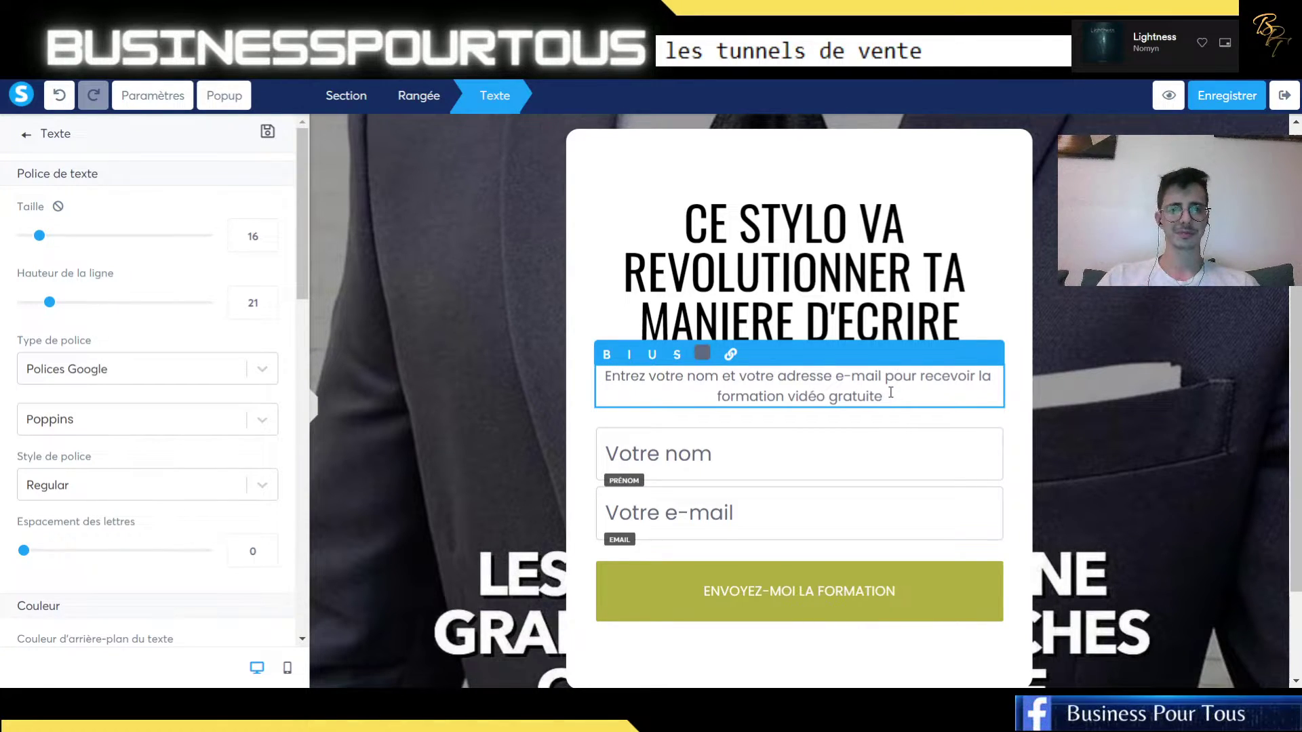
{"action": "mouse_move", "coordinate": [890, 392]}
{"action": "left_mouse_down"}
{"action": "mouse_move", "coordinate": [836, 397]}
{"action": "mouse_move", "coordinate": [879, 377]}
{"action": "left_mouse_up"}
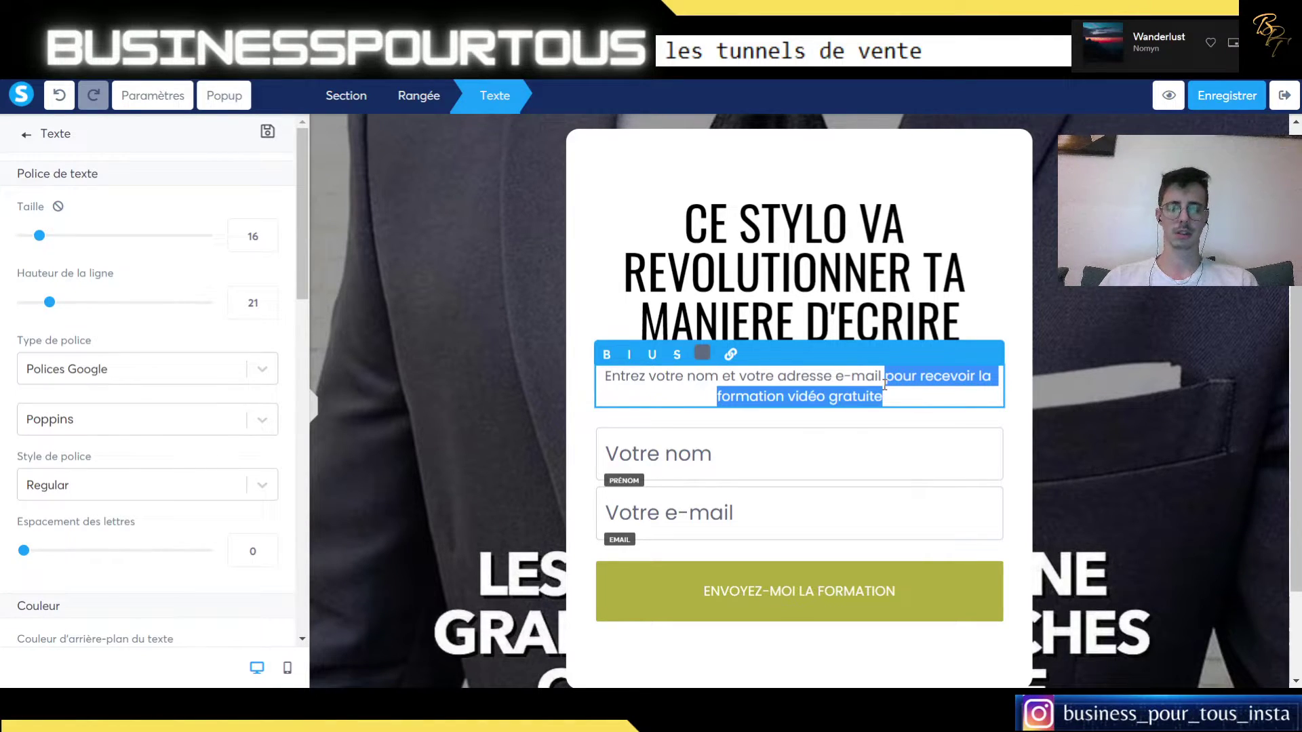
{"action": "type", "text": "pour"}
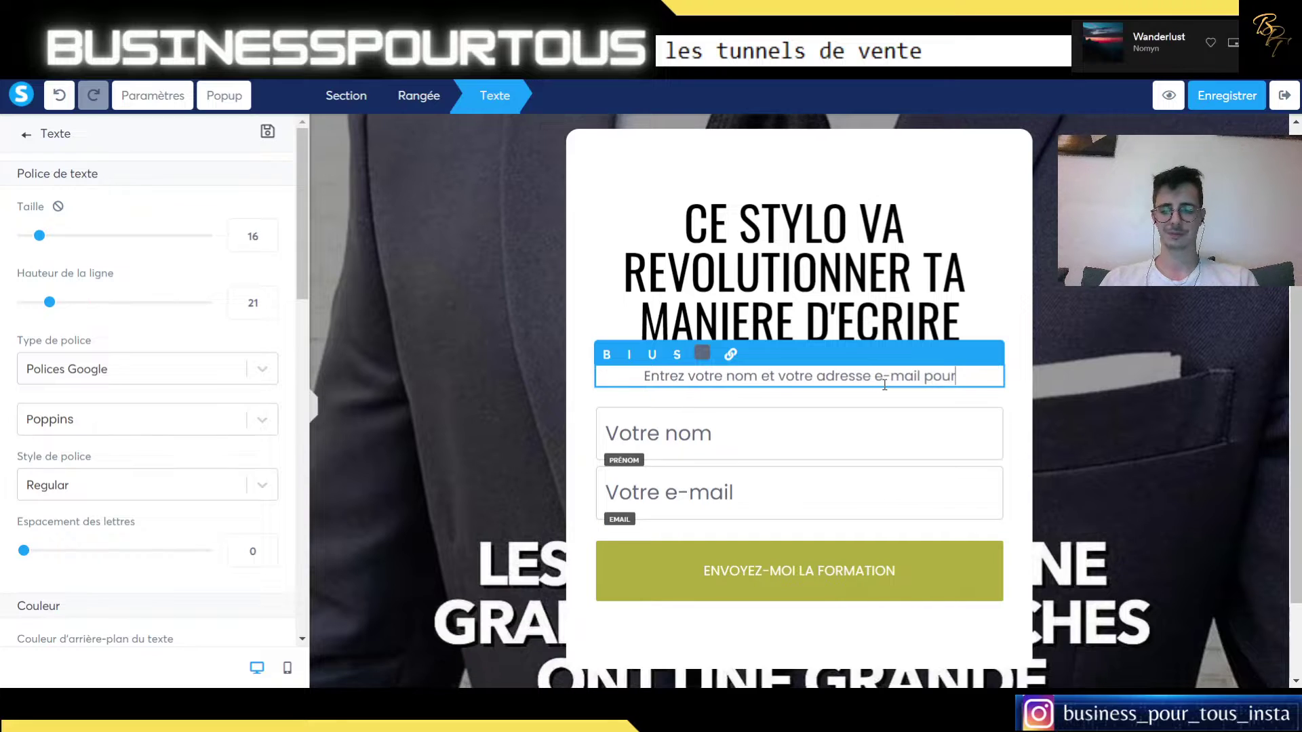
{"action": "type", "text": " recevoir la p"}
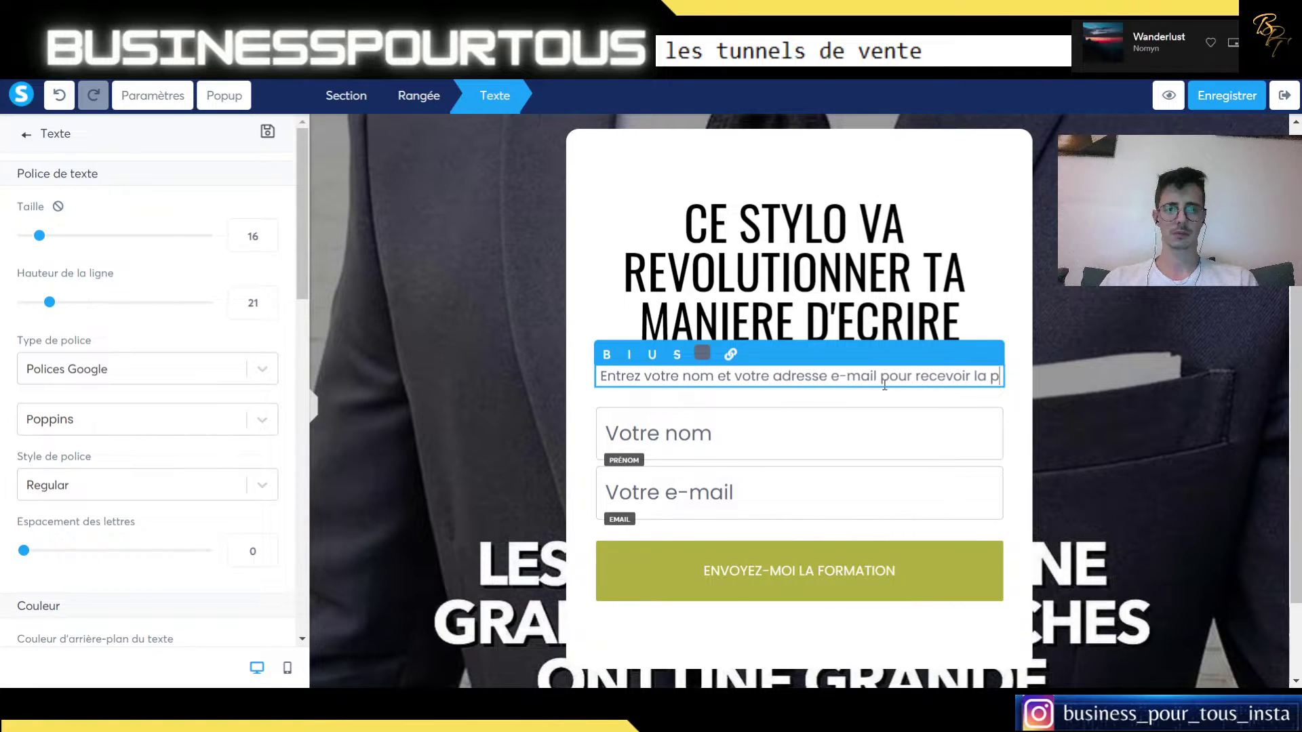
{"action": "type", "text": "résentation du produit"}
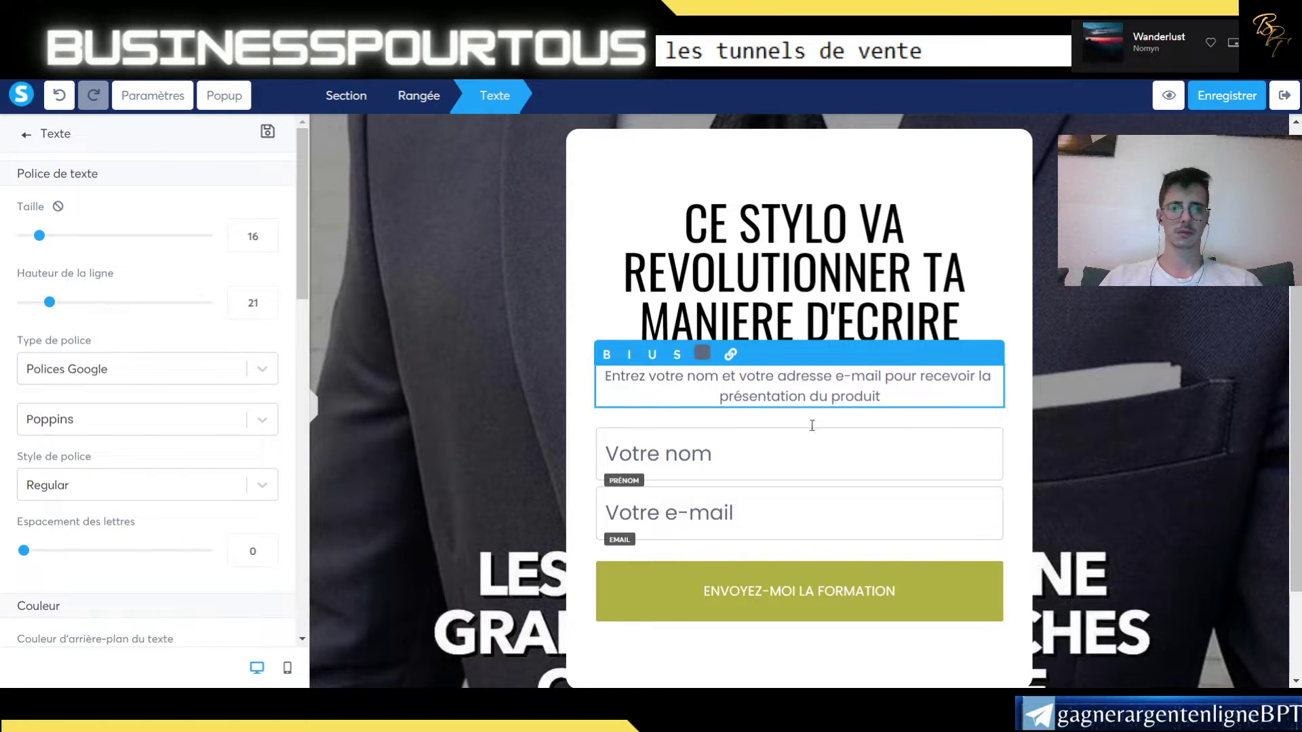
- Change the text of the capture page's form button to "ENVOYEZ-MOI LA PRESENTATION"
{"action": "left_click", "coordinate": [838, 597]}
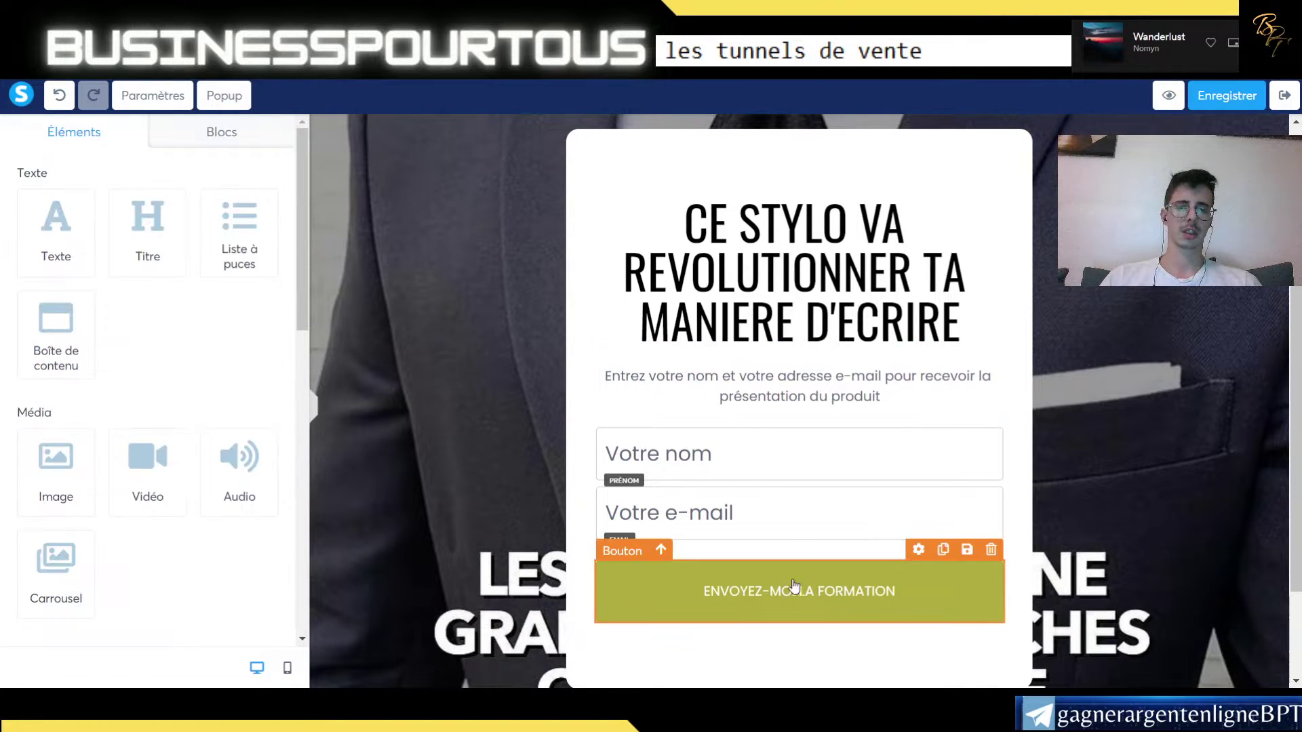
{"action": "left_click", "coordinate": [823, 598]}
{"action": "left_click", "coordinate": [882, 599]}
{"action": "left_click", "coordinate": [881, 598]}
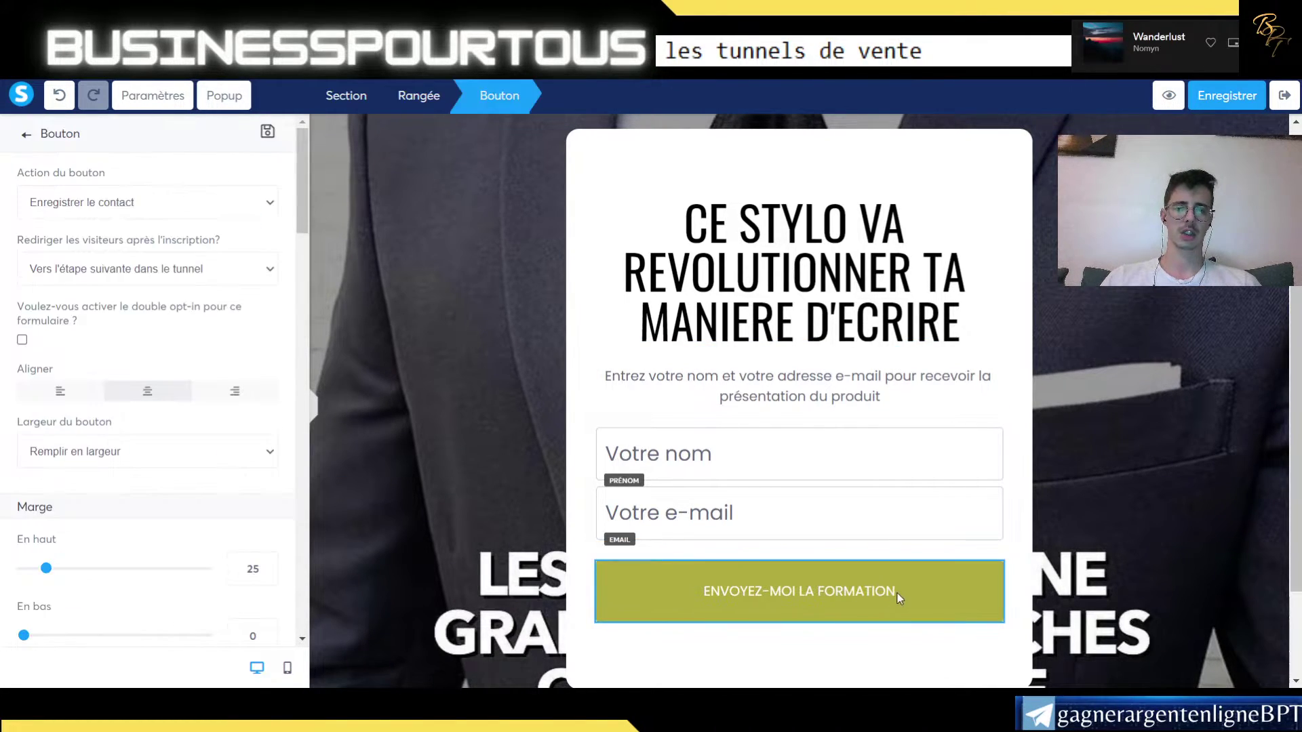
{"action": "left_click", "coordinate": [898, 599]}
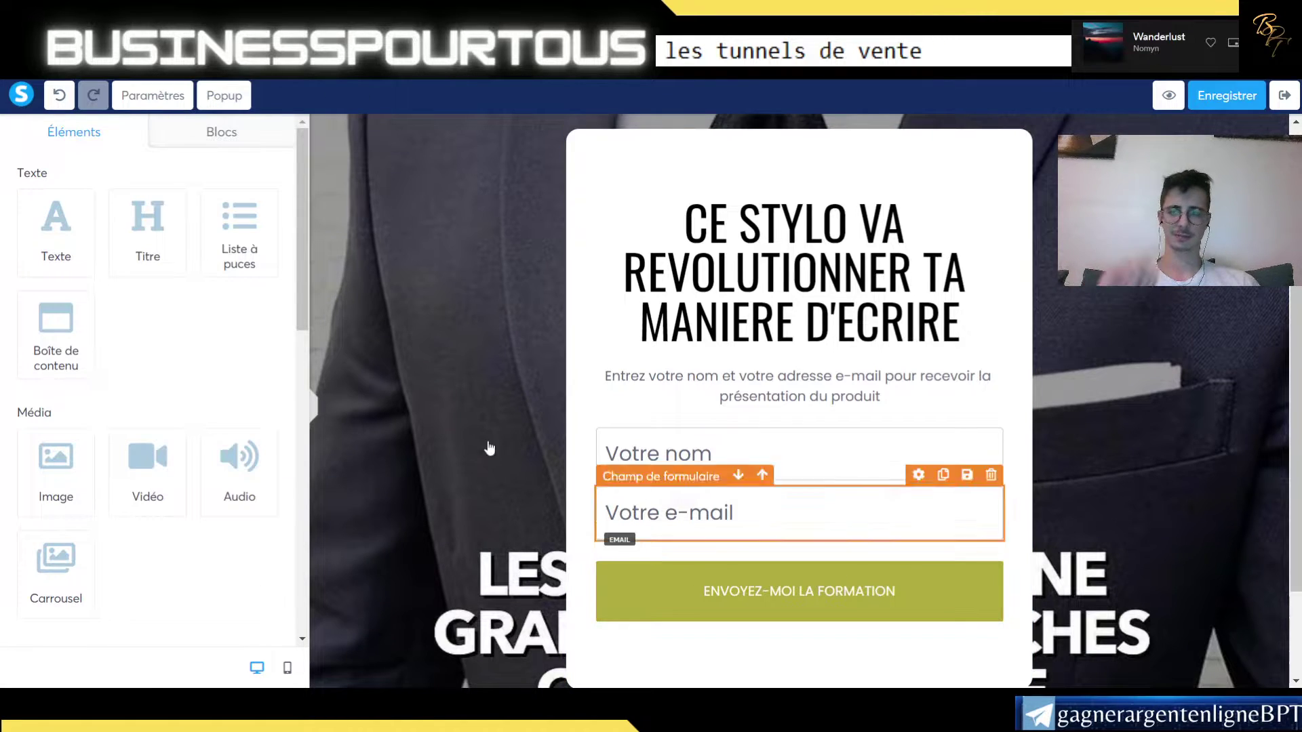
{"action": "left_click", "coordinate": [875, 600]}
{"action": "scroll", "coordinate": [174, 430], "scroll_direction": "down", "scroll_amount": 4}
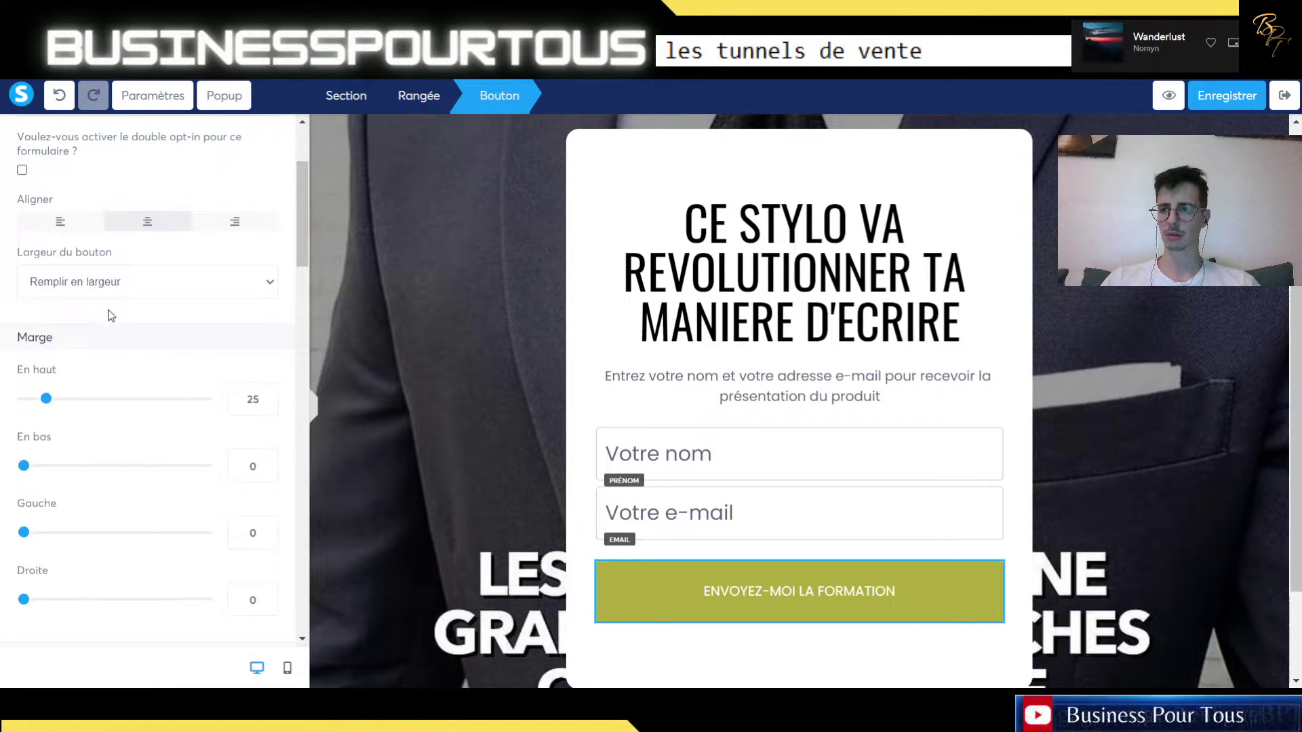
{"action": "scroll", "coordinate": [163, 231], "scroll_direction": "down", "scroll_amount": 3}
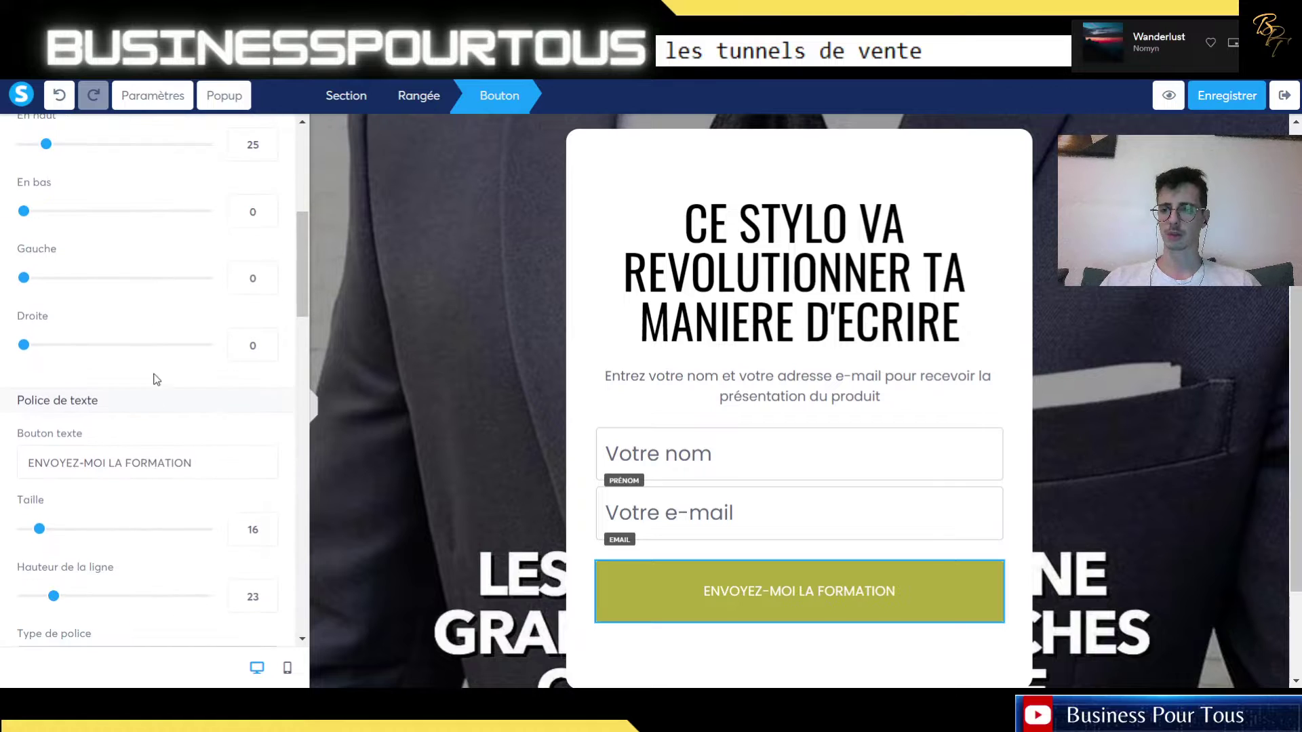
{"action": "left_click_drag", "start_coordinate": [210, 470], "coordinate": [129, 473]}
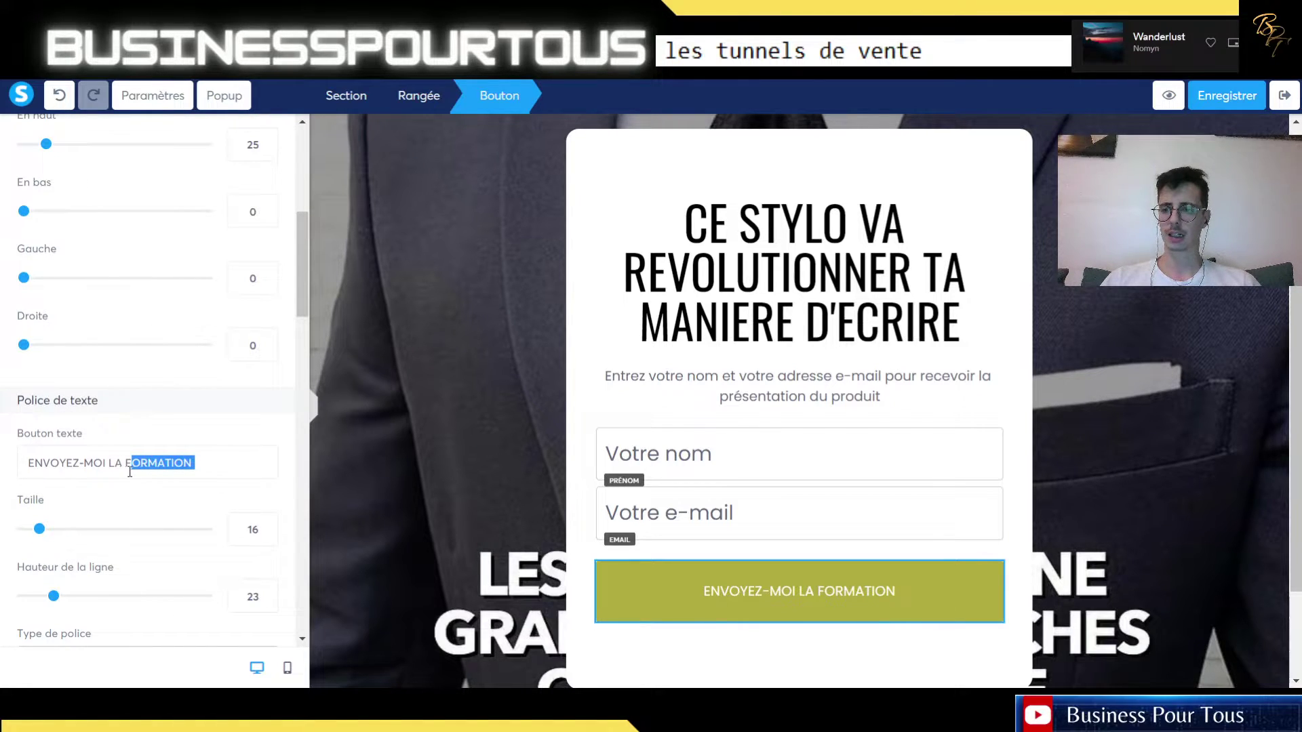
{"action": "key", "text": "BackSpace"}
{"action": "key", "text": "BackSpace"}
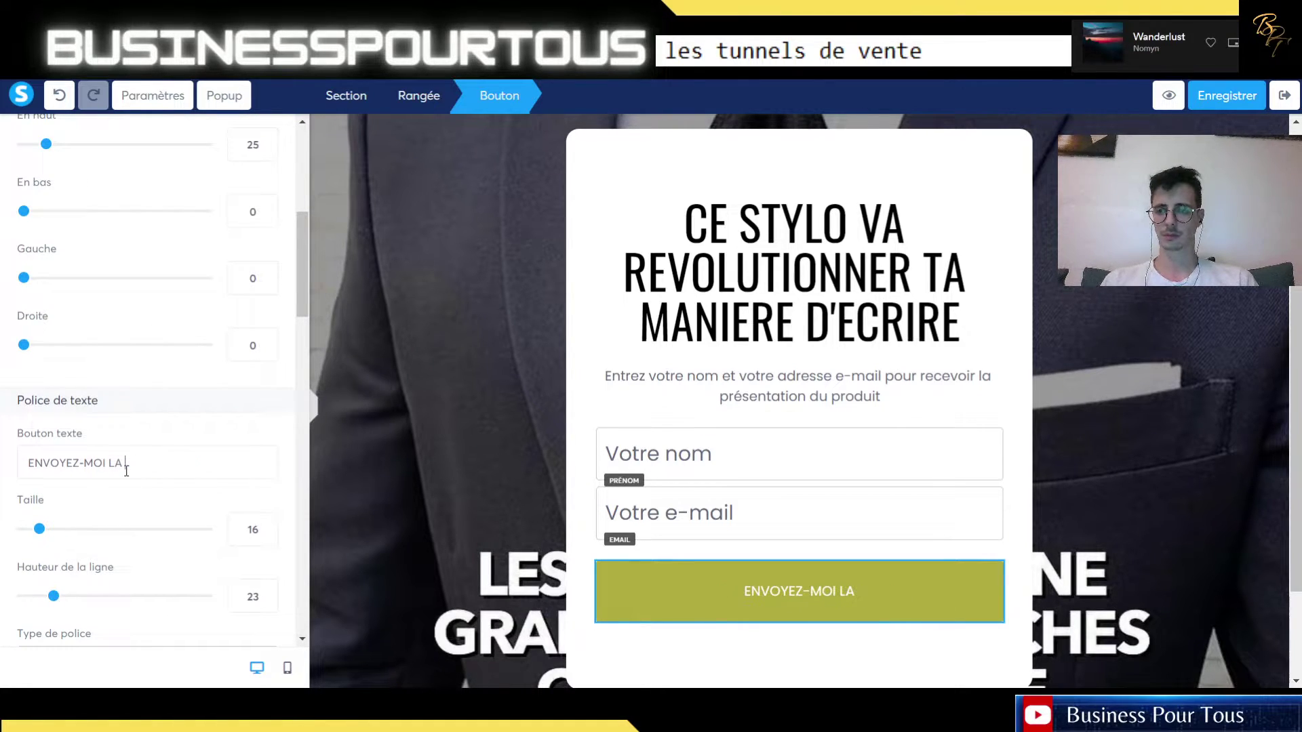
{"action": "type", "text": "PRSE"}
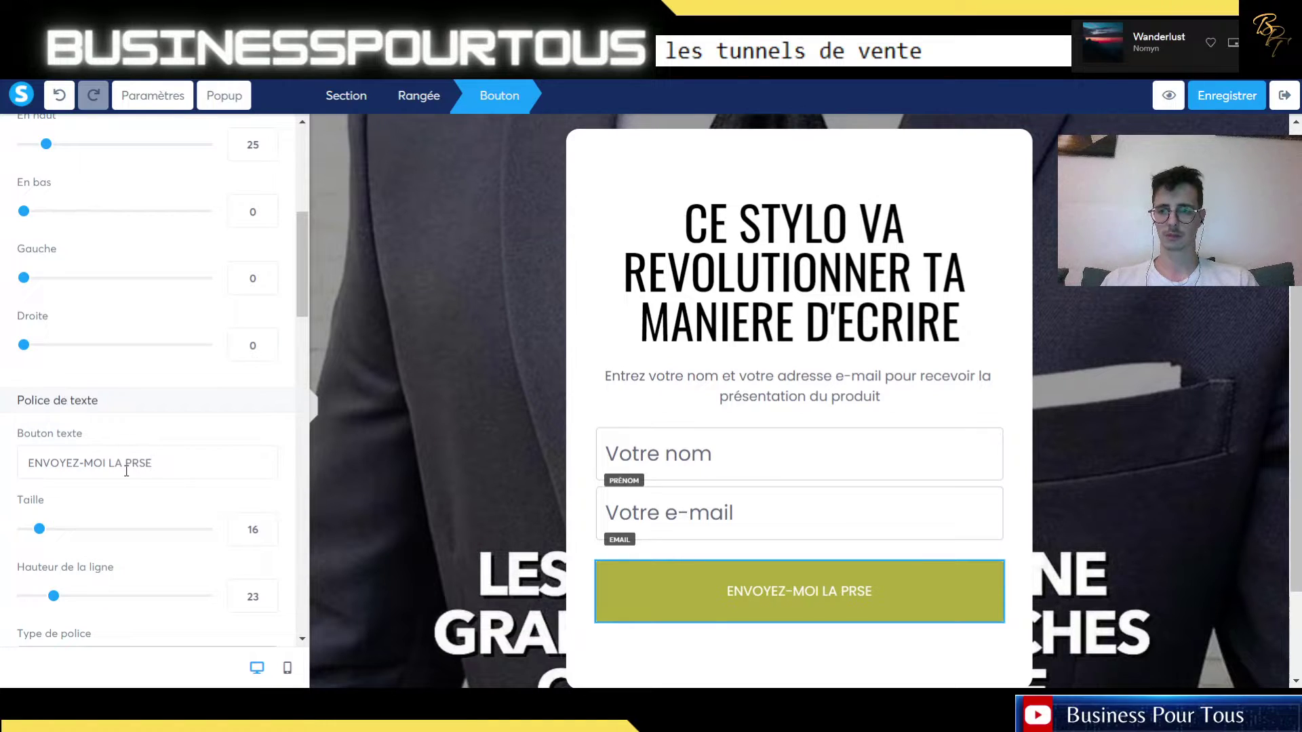
{"action": "key", "text": "BackSpace"}
{"action": "key", "text": "BackSpace"}
{"action": "type", "text": "ESENTATION"}
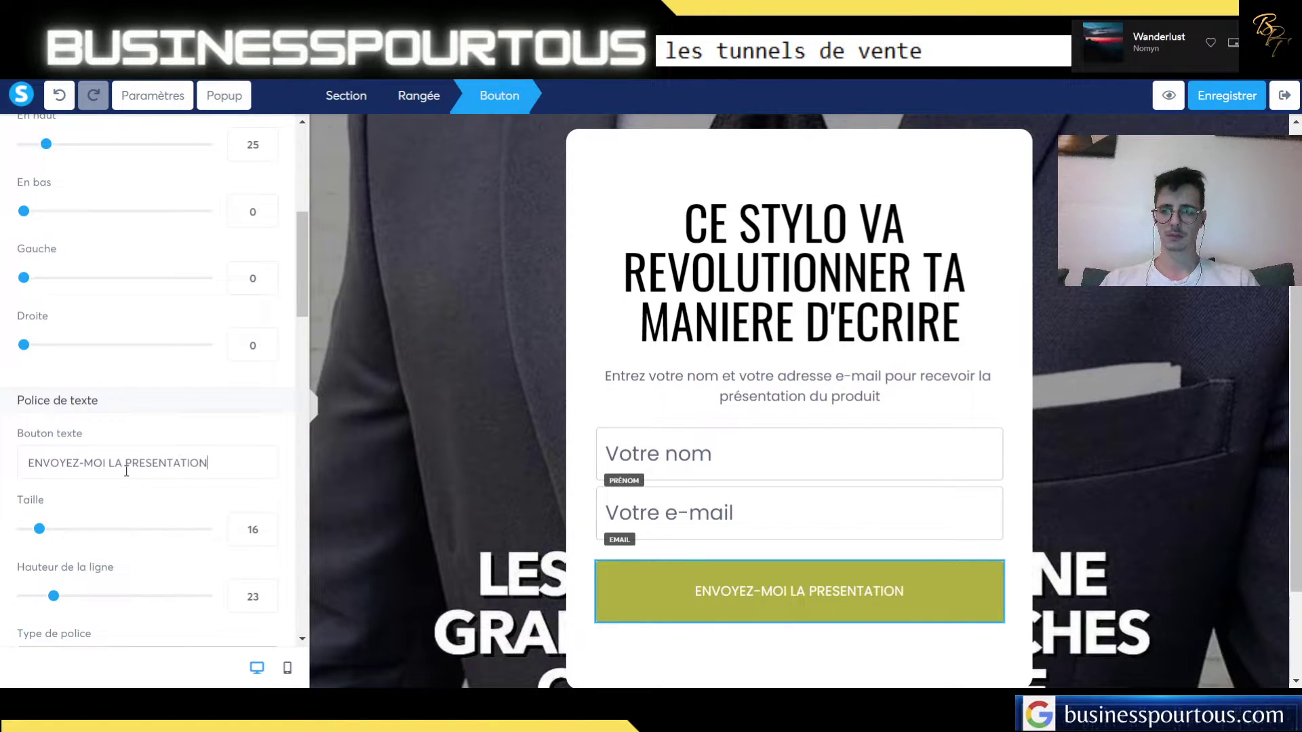
- Set the form button's background colour to dark blue, hex 19037A
{"action": "scroll", "coordinate": [100, 485], "scroll_direction": "down", "scroll_amount": 4}
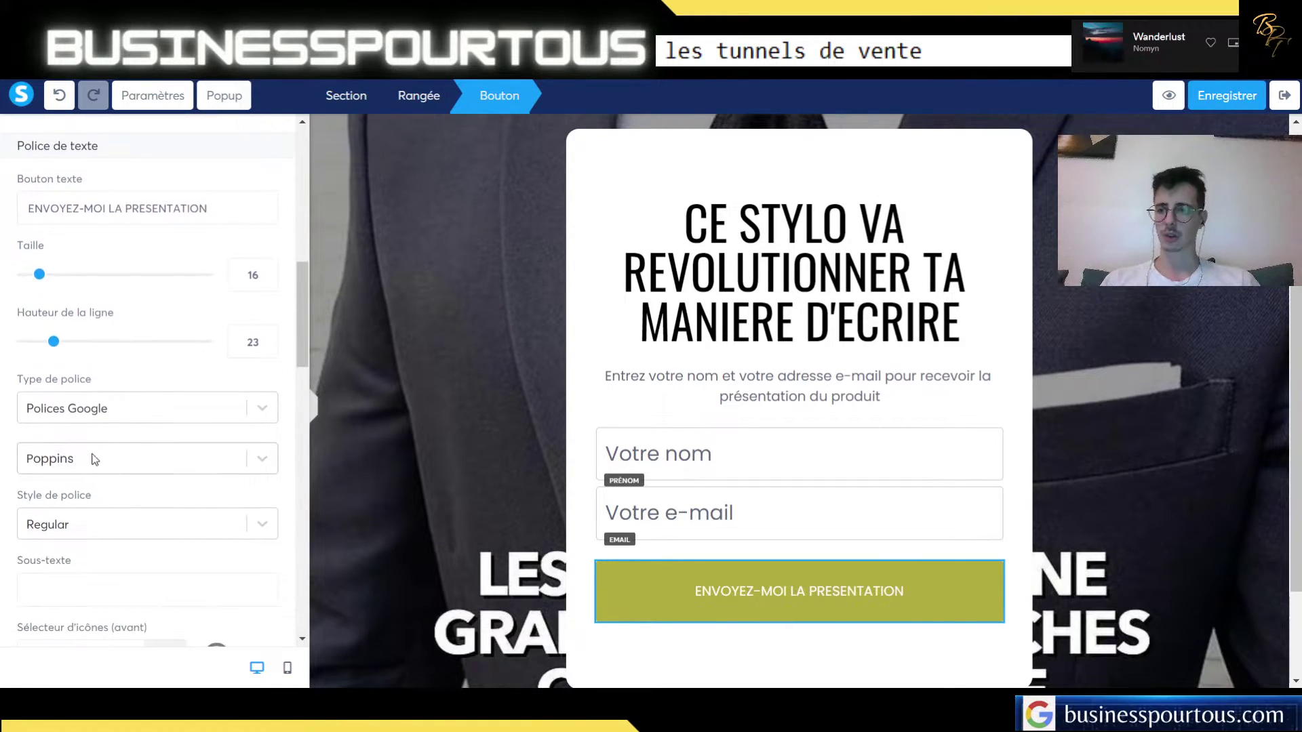
{"action": "scroll", "coordinate": [112, 441], "scroll_direction": "down", "scroll_amount": 6}
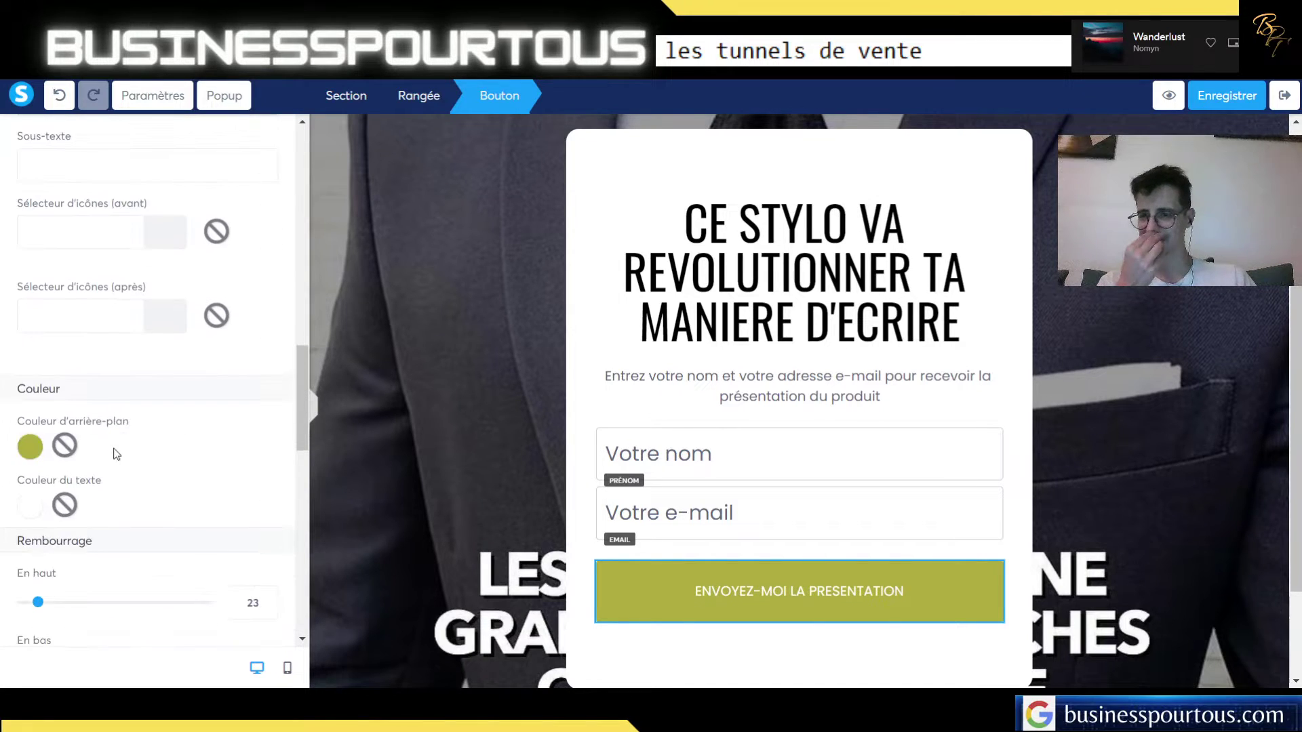
{"action": "left_click", "coordinate": [35, 451]}
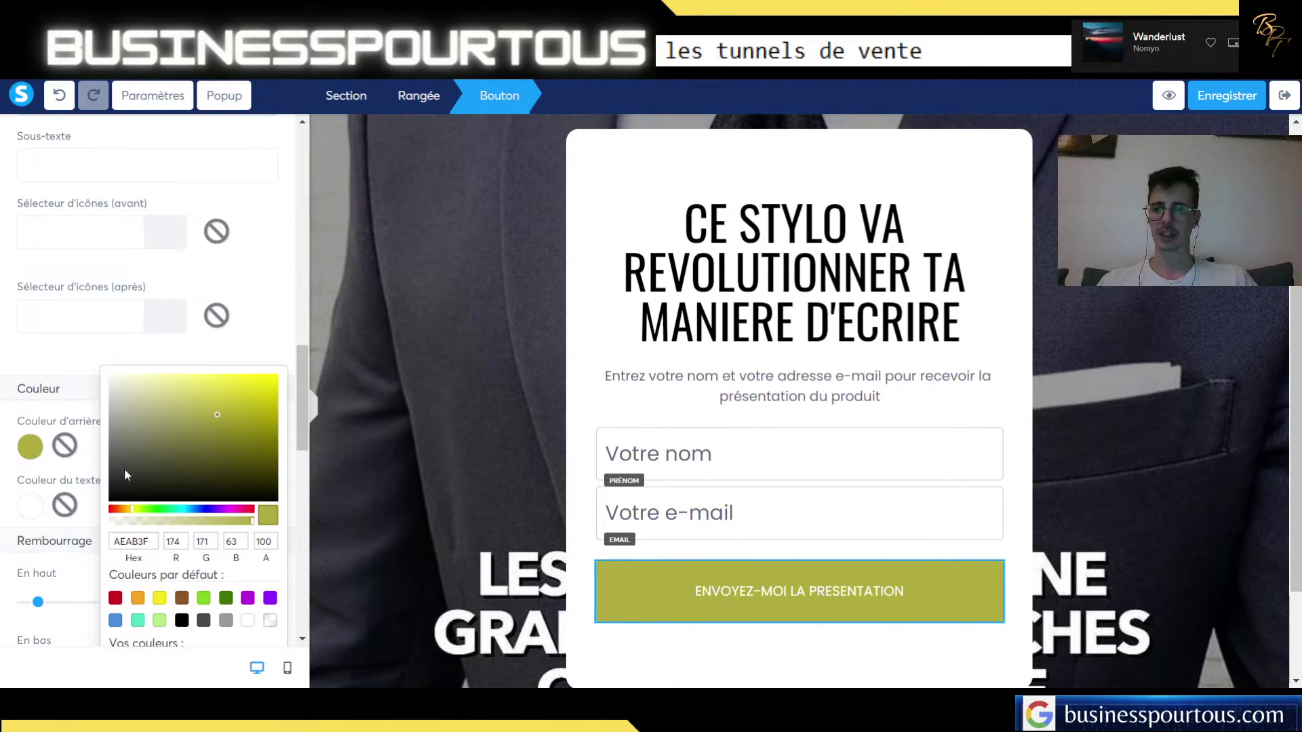
{"action": "left_click", "coordinate": [226, 620]}
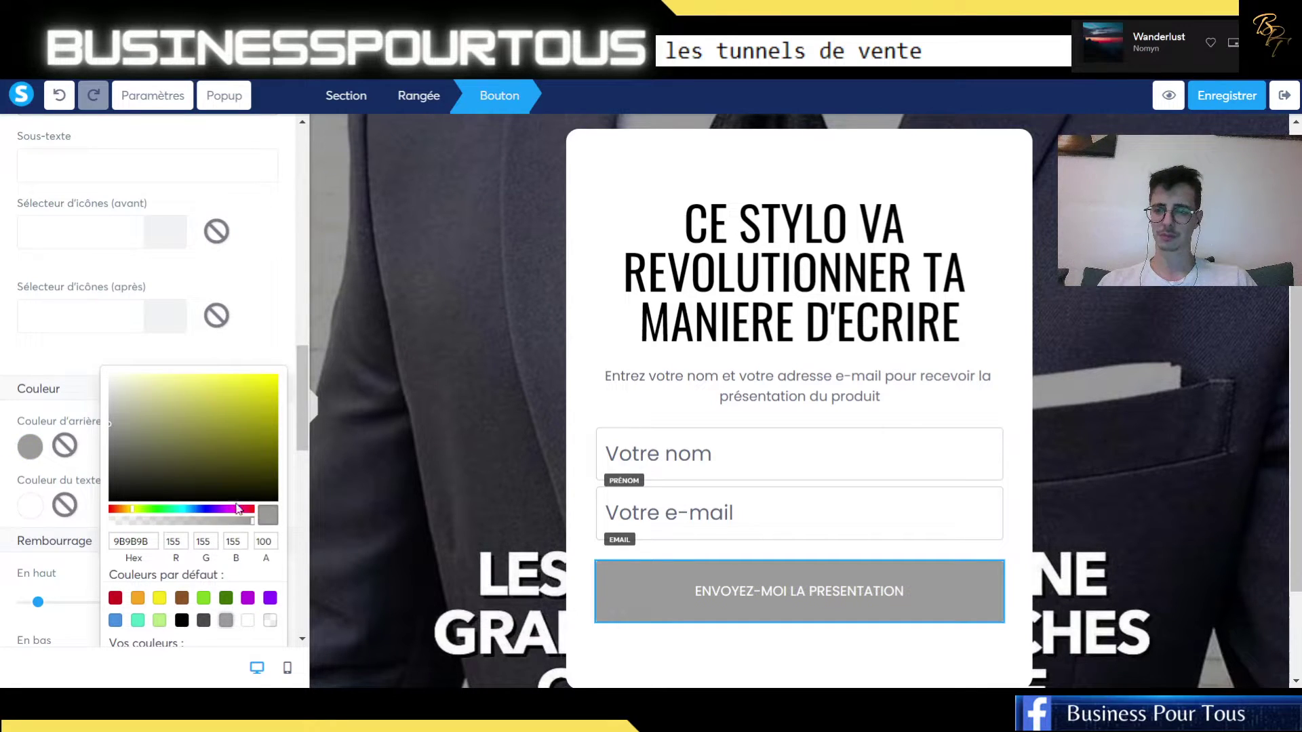
{"action": "left_click", "coordinate": [204, 509]}
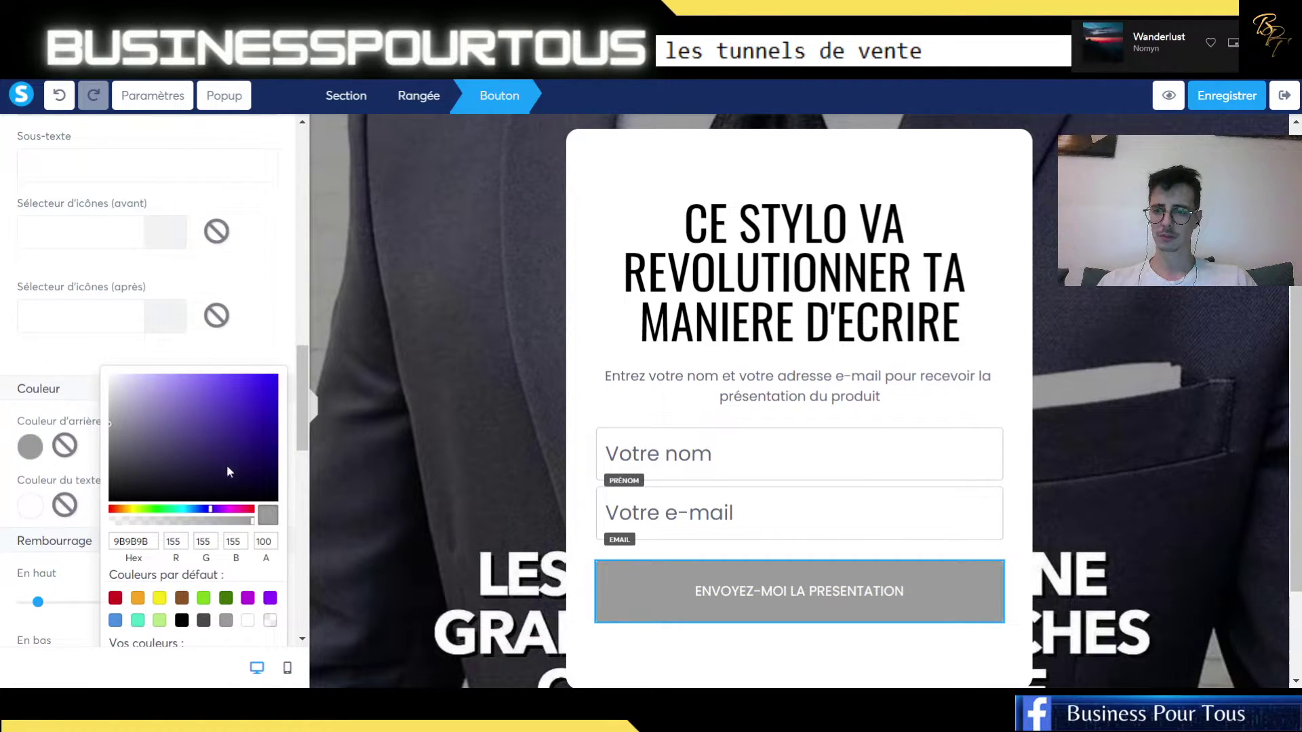
{"action": "left_click", "coordinate": [261, 474]}
{"action": "left_click", "coordinate": [274, 423]}
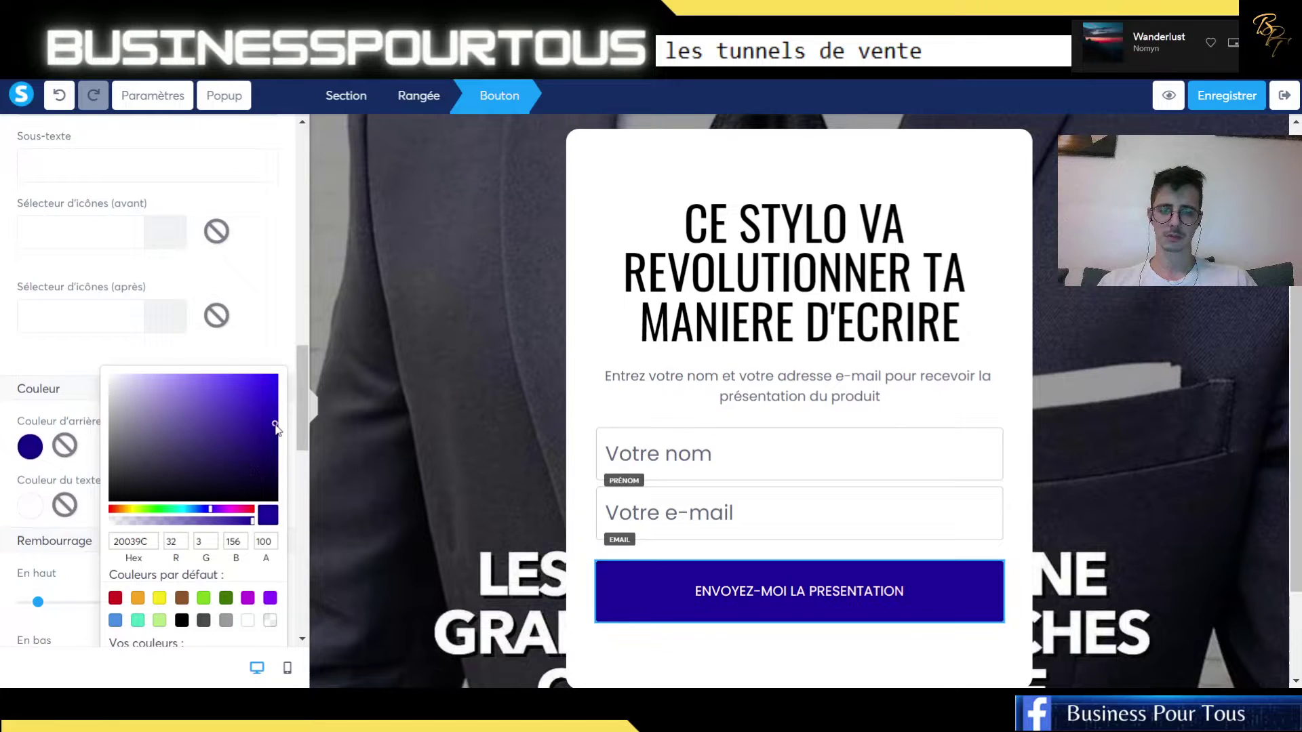
{"action": "left_click", "coordinate": [274, 440]}
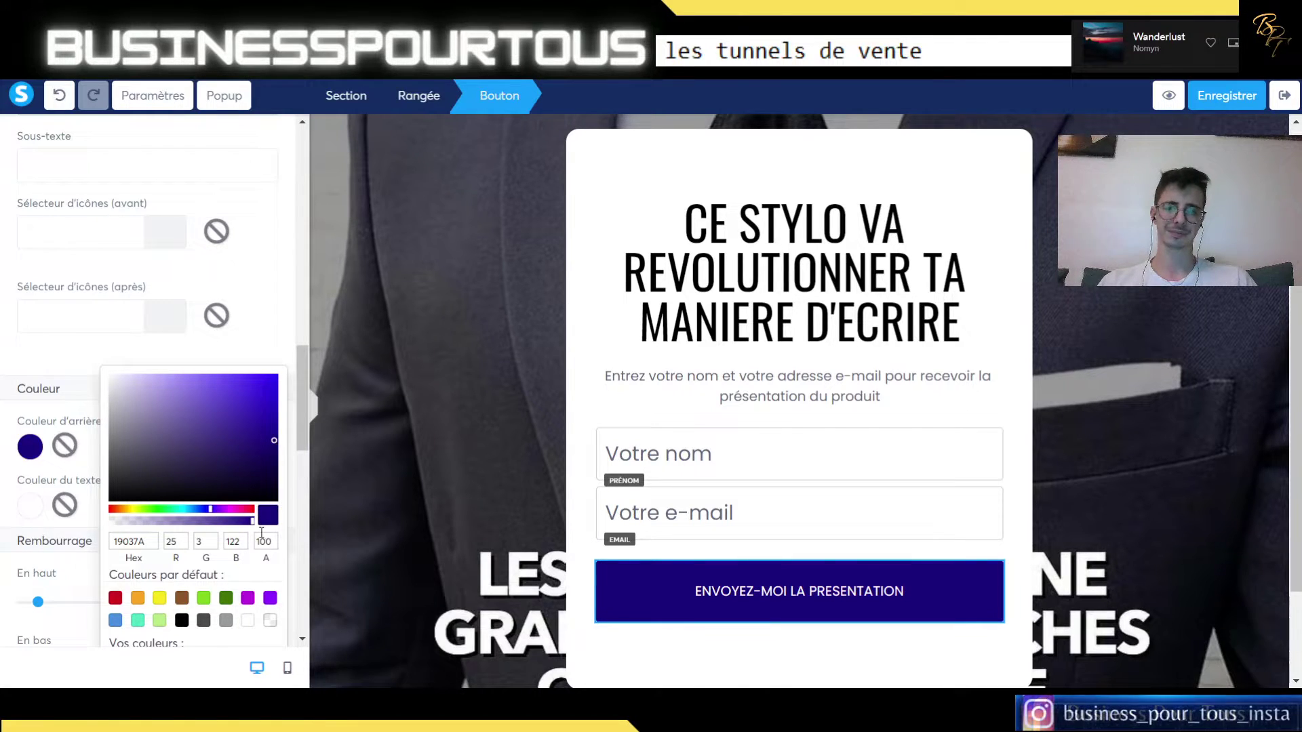
{"action": "left_click", "coordinate": [296, 490]}
{"action": "scroll", "coordinate": [230, 475], "scroll_direction": "down", "scroll_amount": 6}
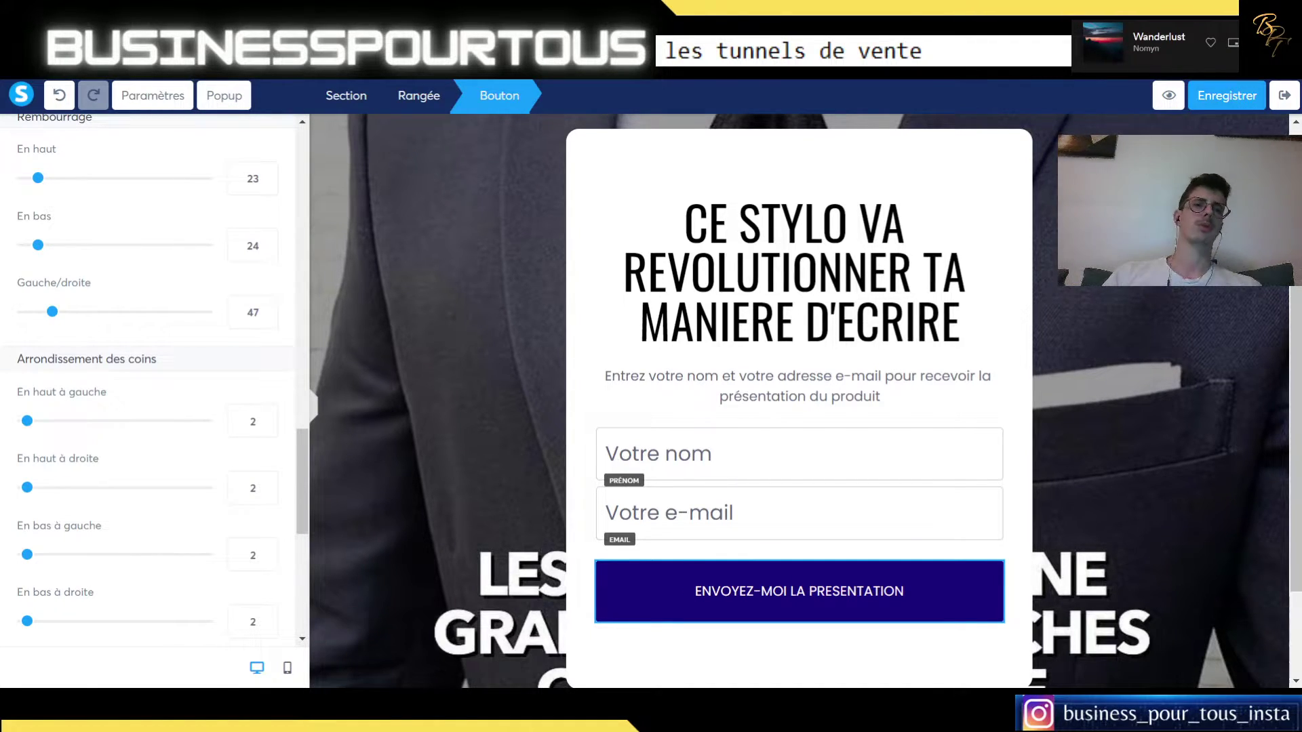
- Preview the capture page, check it from top to bottom, and close the preview
{"action": "left_click", "coordinate": [1169, 98]}
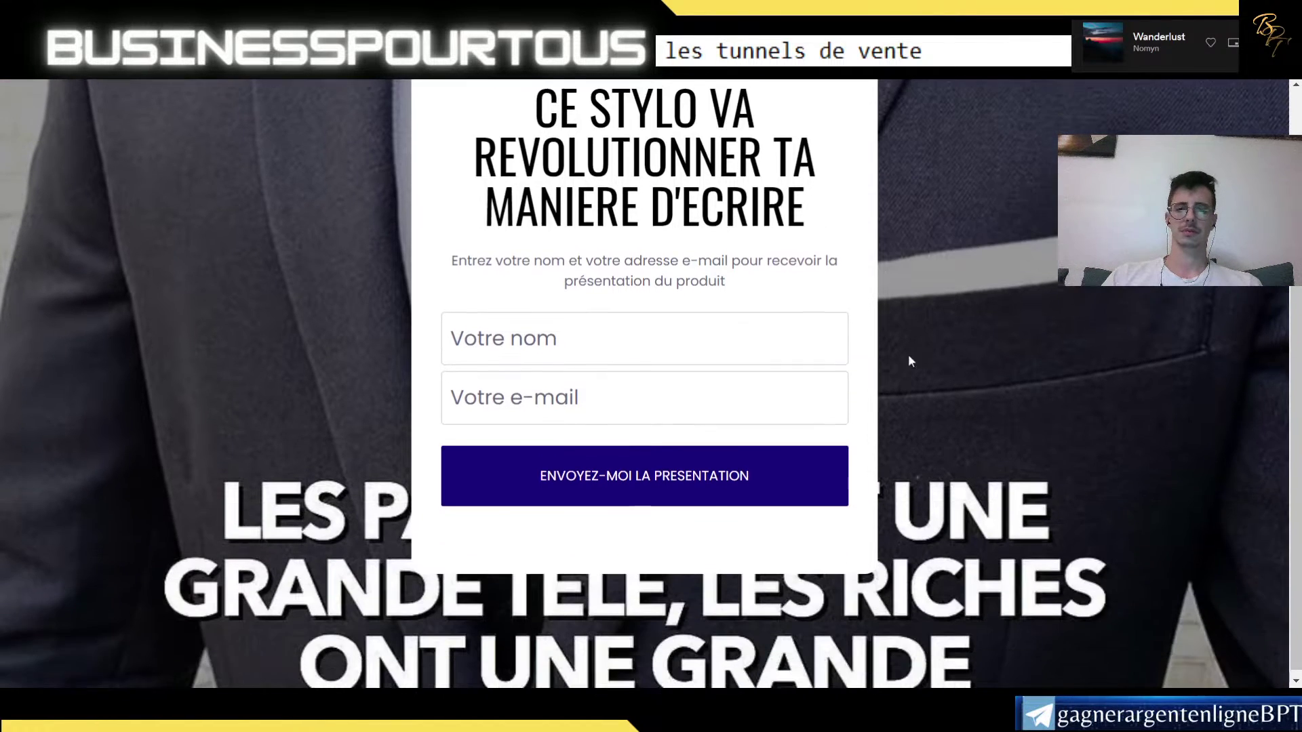
{"action": "scroll", "coordinate": [909, 354], "scroll_direction": "down", "scroll_amount": 3}
{"action": "scroll", "coordinate": [882, 610], "scroll_direction": "up", "scroll_amount": 3}
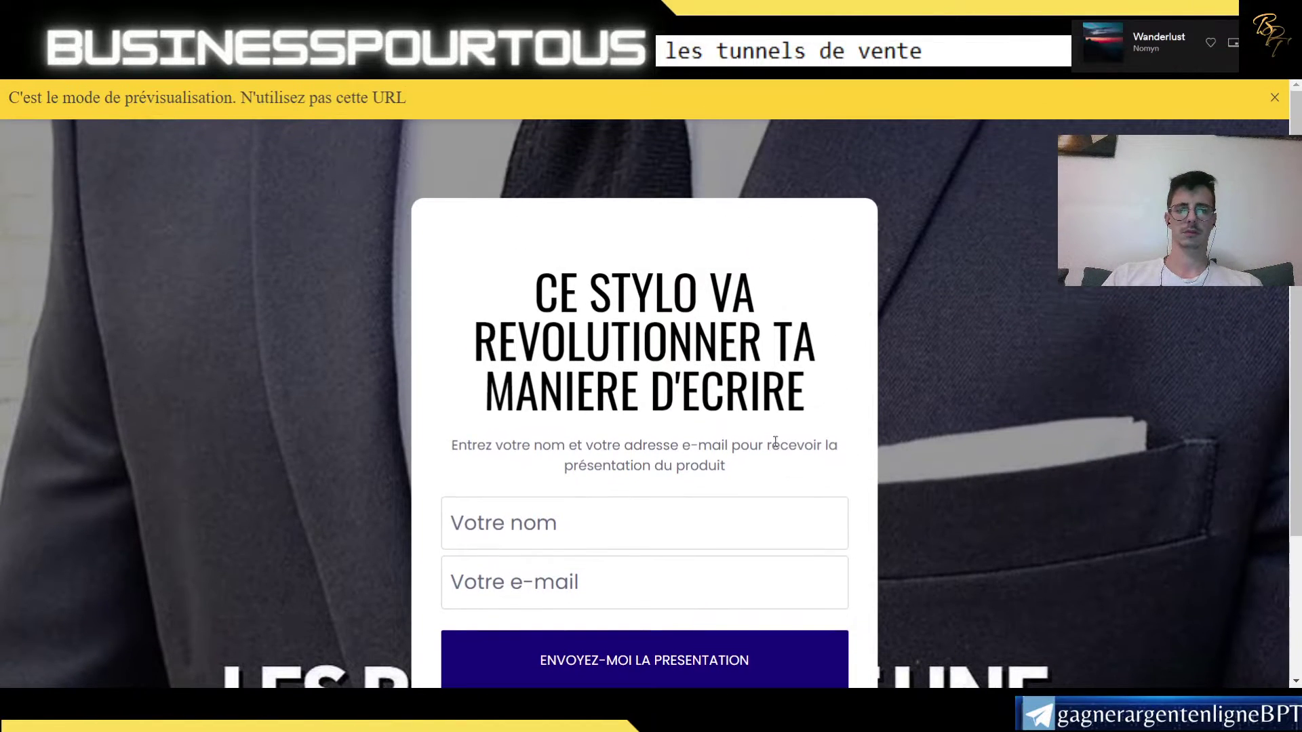
{"action": "scroll", "coordinate": [749, 434], "scroll_direction": "down", "scroll_amount": 1}
{"action": "scroll", "coordinate": [737, 493], "scroll_direction": "up", "scroll_amount": 1}
{"action": "scroll", "coordinate": [736, 521], "scroll_direction": "down", "scroll_amount": 3}
{"action": "scroll", "coordinate": [736, 522], "scroll_direction": "up", "scroll_amount": 3}
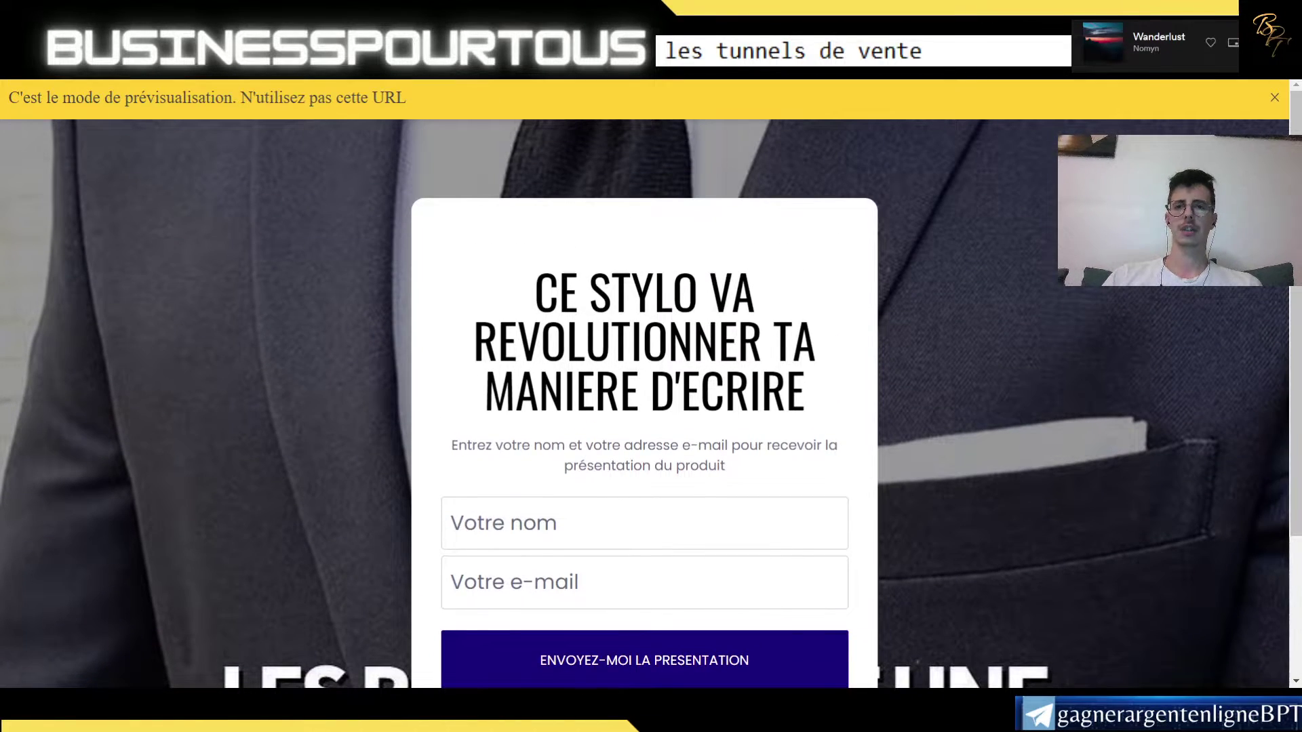
{"action": "key", "text": "ctrl+w"}
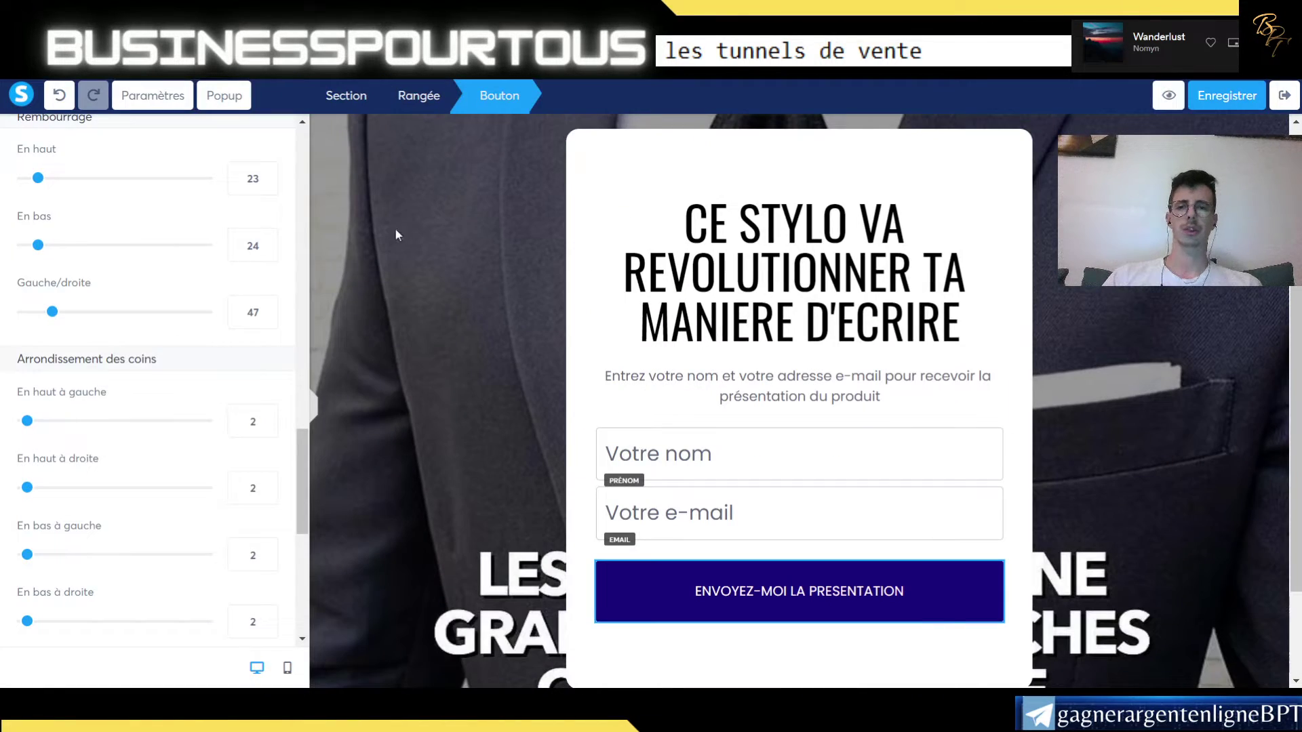
- Exit the page editor, rename the funnel's first step as "Page de capture" and save it
{"action": "left_click", "coordinate": [1286, 99]}
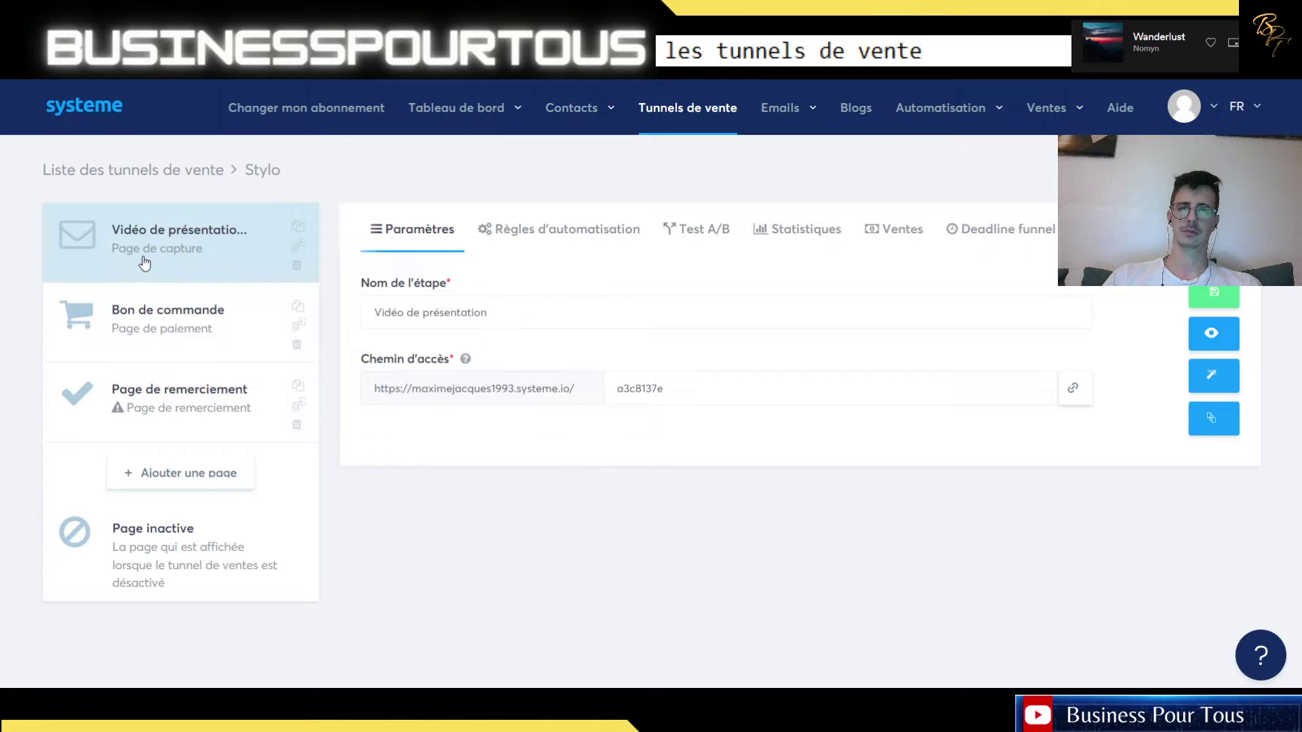
{"action": "left_click_drag", "start_coordinate": [487, 312], "coordinate": [195, 298]}
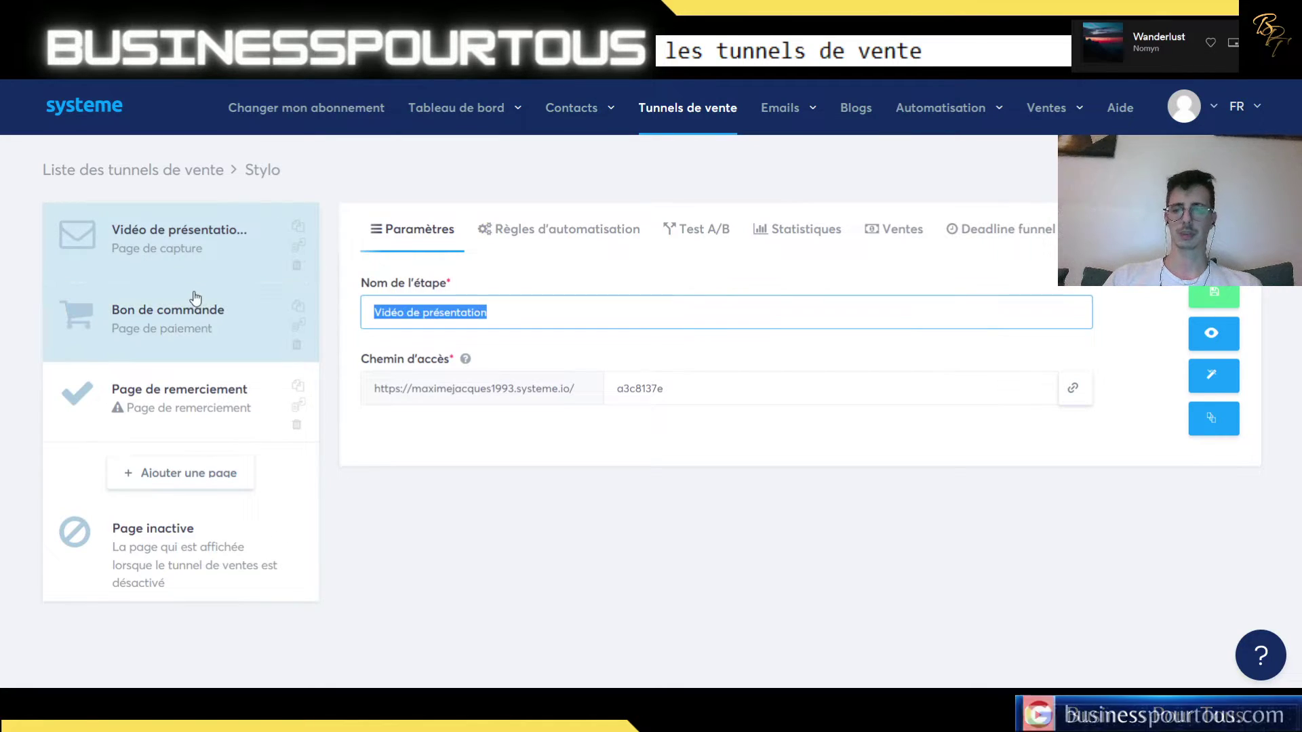
{"action": "type", "text": "PAGE DE CAPTURE"}
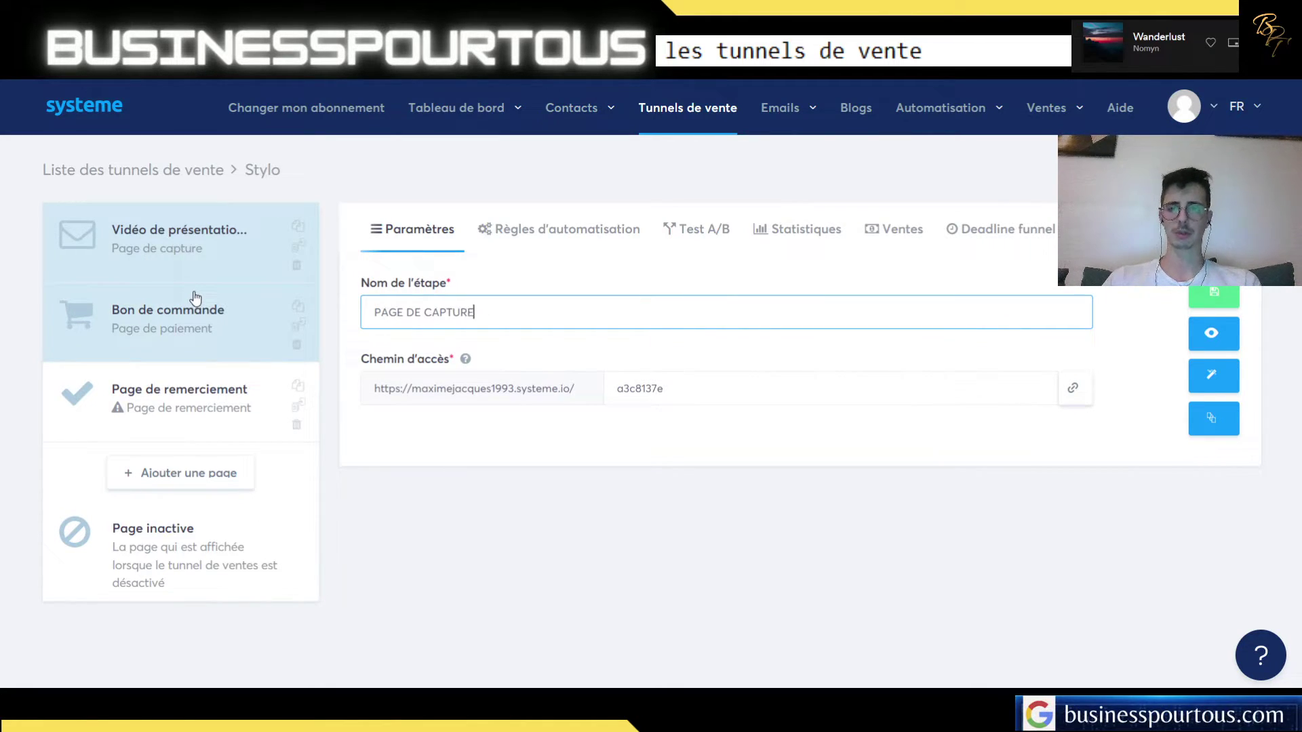
{"action": "key", "text": "ctrl+a"}
{"action": "type", "text": "Page de capture"}
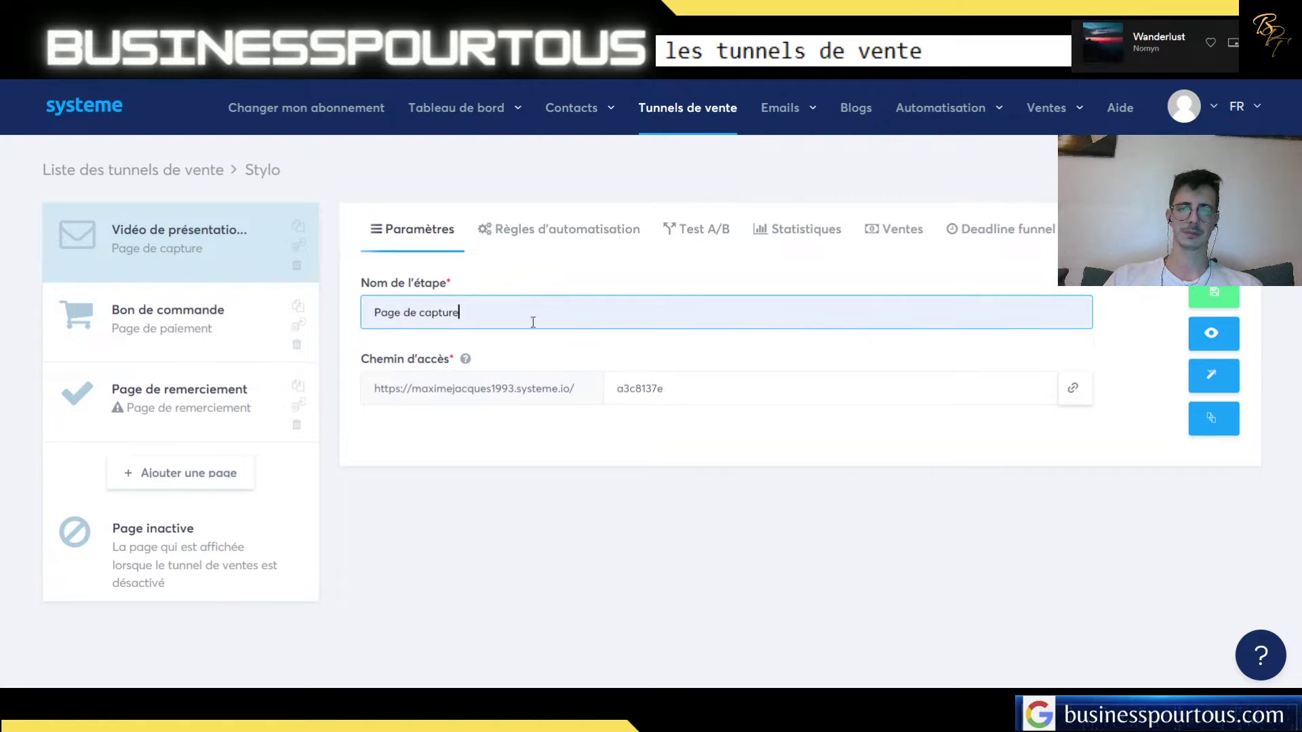
{"action": "left_click", "coordinate": [1214, 298]}
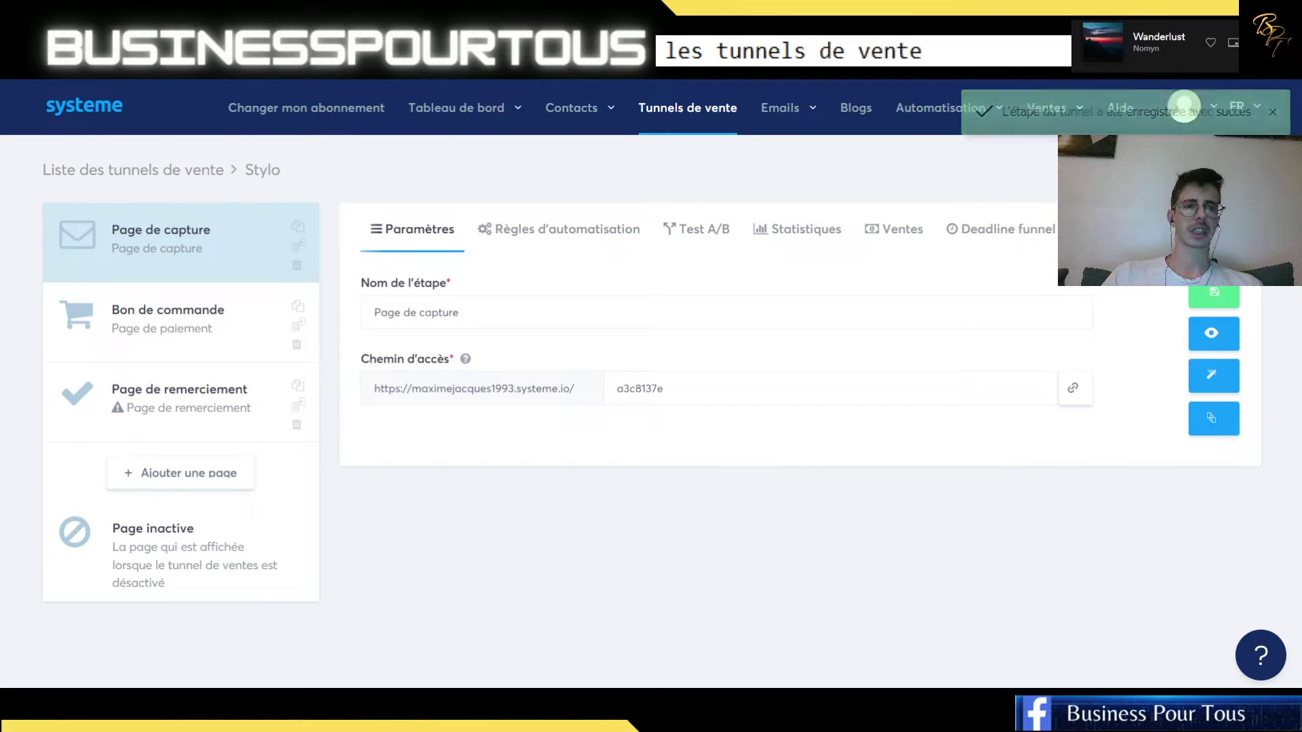
- Set the affiliate commission of the "Bon de commande" payment step to 50 % and save the step
{"action": "left_click", "coordinate": [147, 324]}
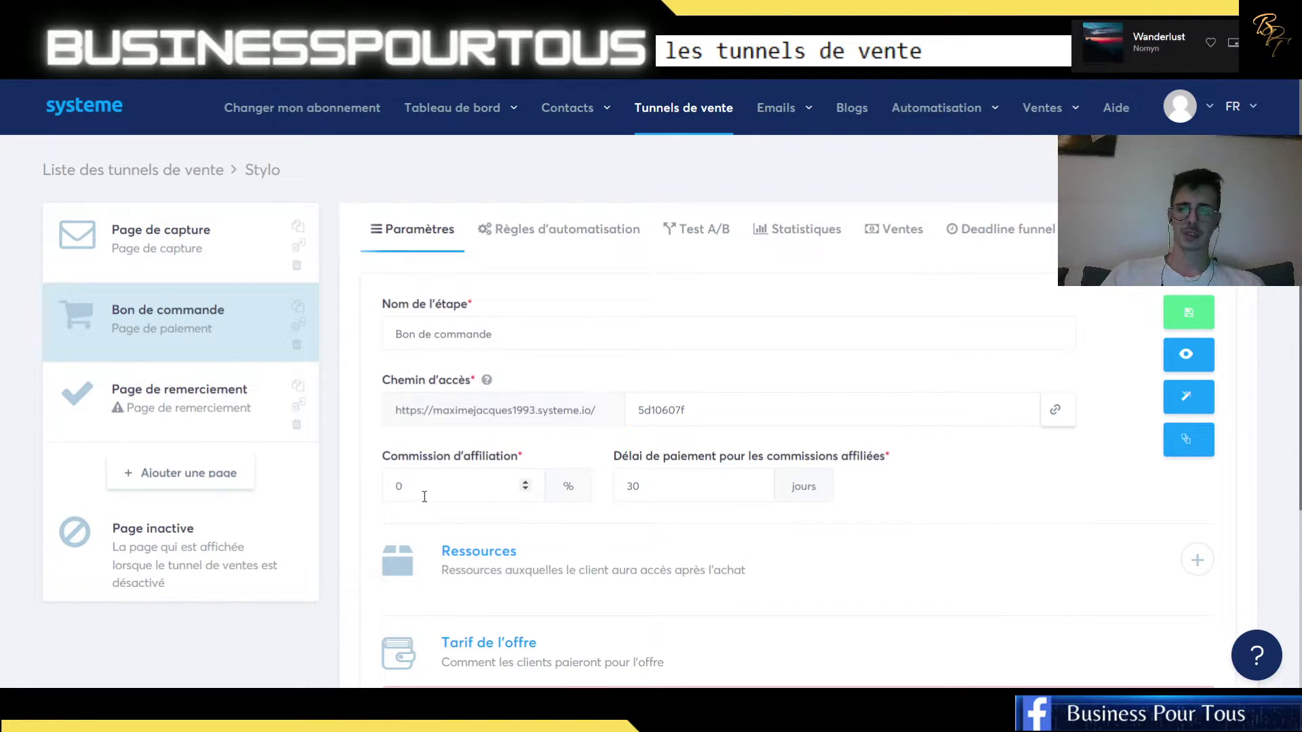
{"action": "scroll", "coordinate": [425, 497], "scroll_direction": "down", "scroll_amount": 3}
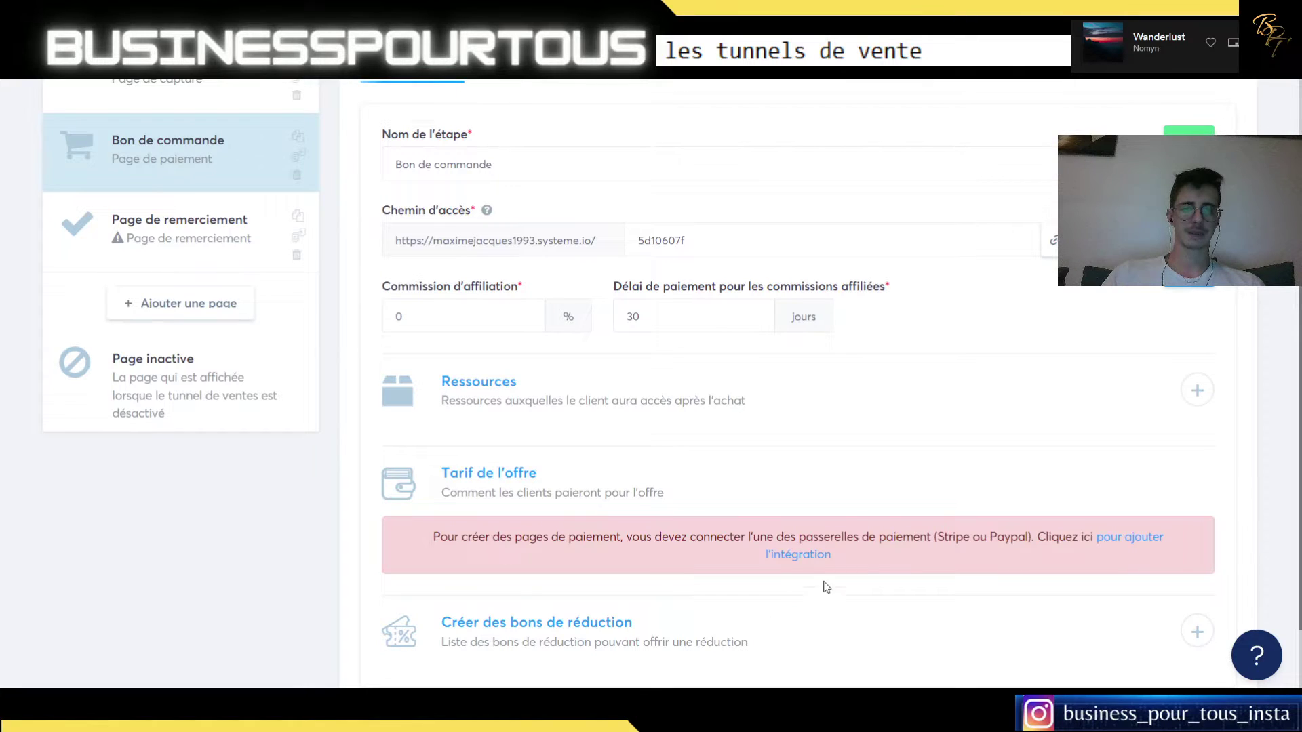
{"action": "scroll", "coordinate": [490, 529], "scroll_direction": "down", "scroll_amount": 2}
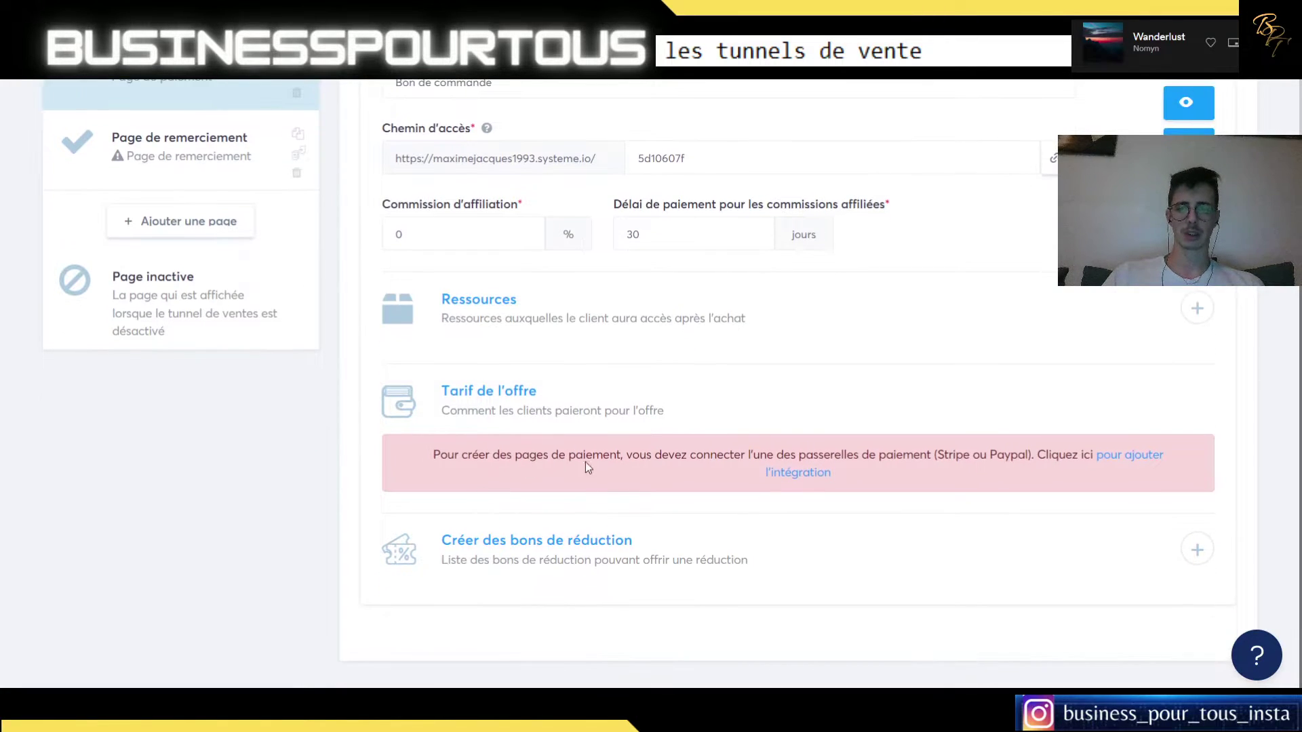
{"action": "scroll", "coordinate": [976, 500], "scroll_direction": "up", "scroll_amount": 2}
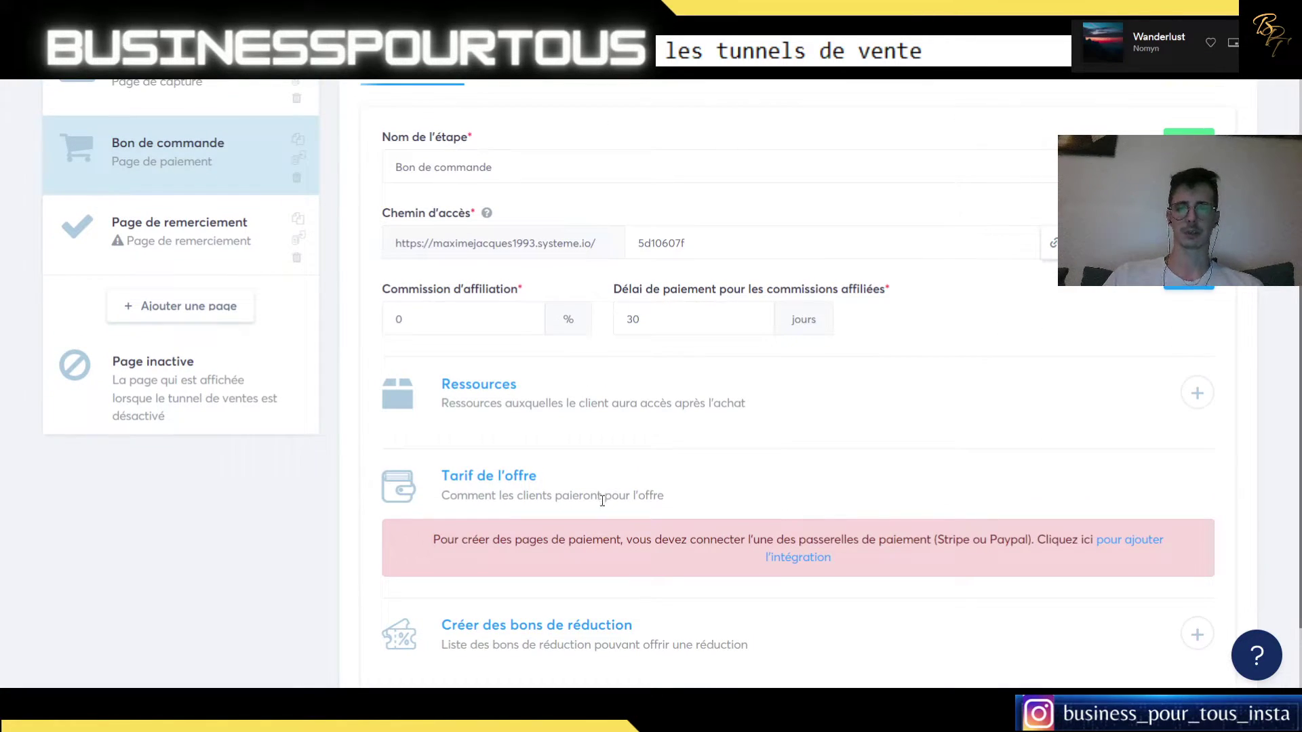
{"action": "scroll", "coordinate": [630, 536], "scroll_direction": "up", "scroll_amount": 2}
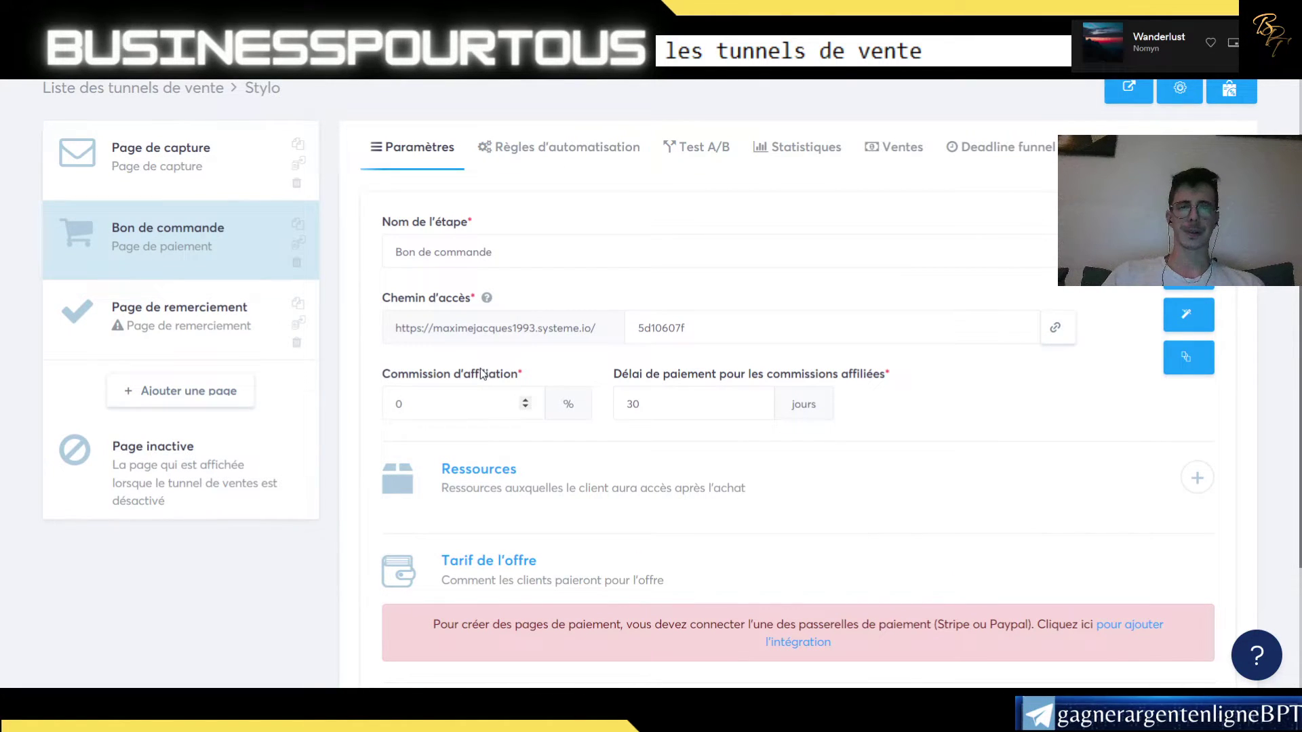
{"action": "double_click", "coordinate": [422, 404]}
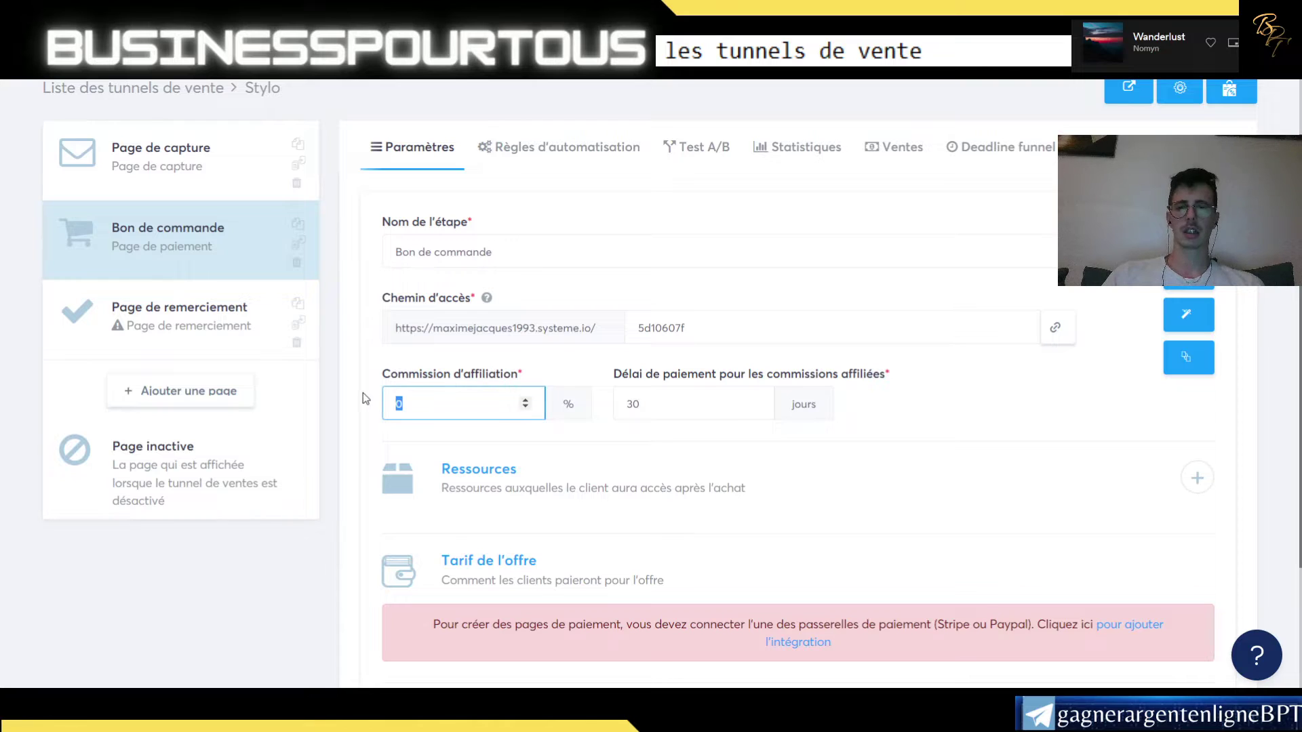
{"action": "type", "text": "50"}
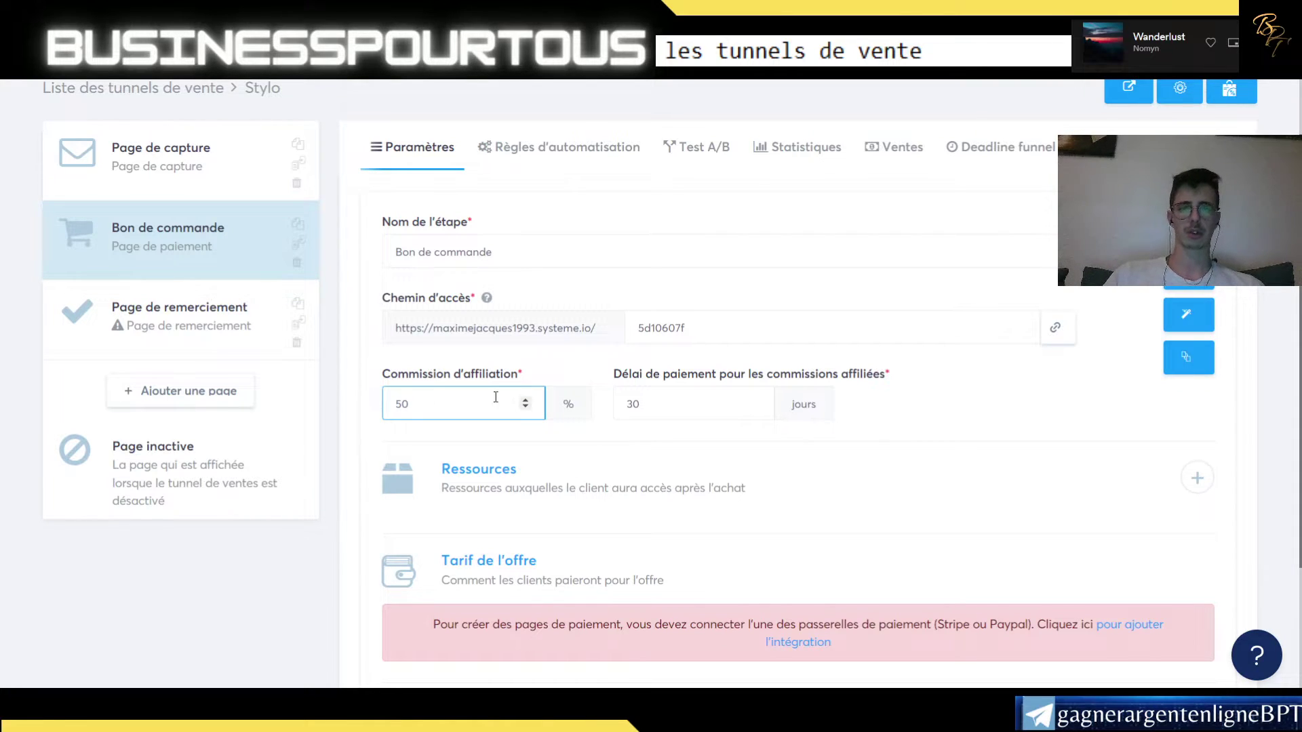
{"action": "left_click", "coordinate": [879, 410]}
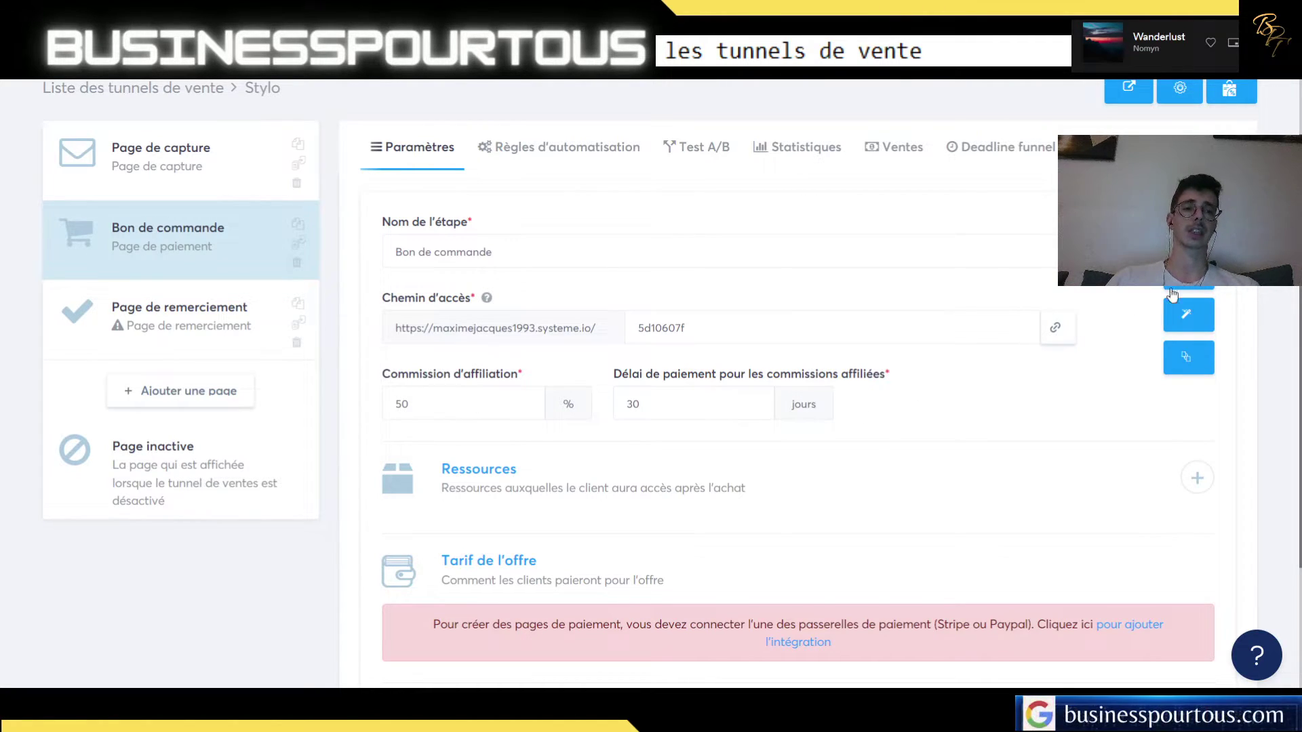
{"action": "left_click", "coordinate": [1188, 231]}
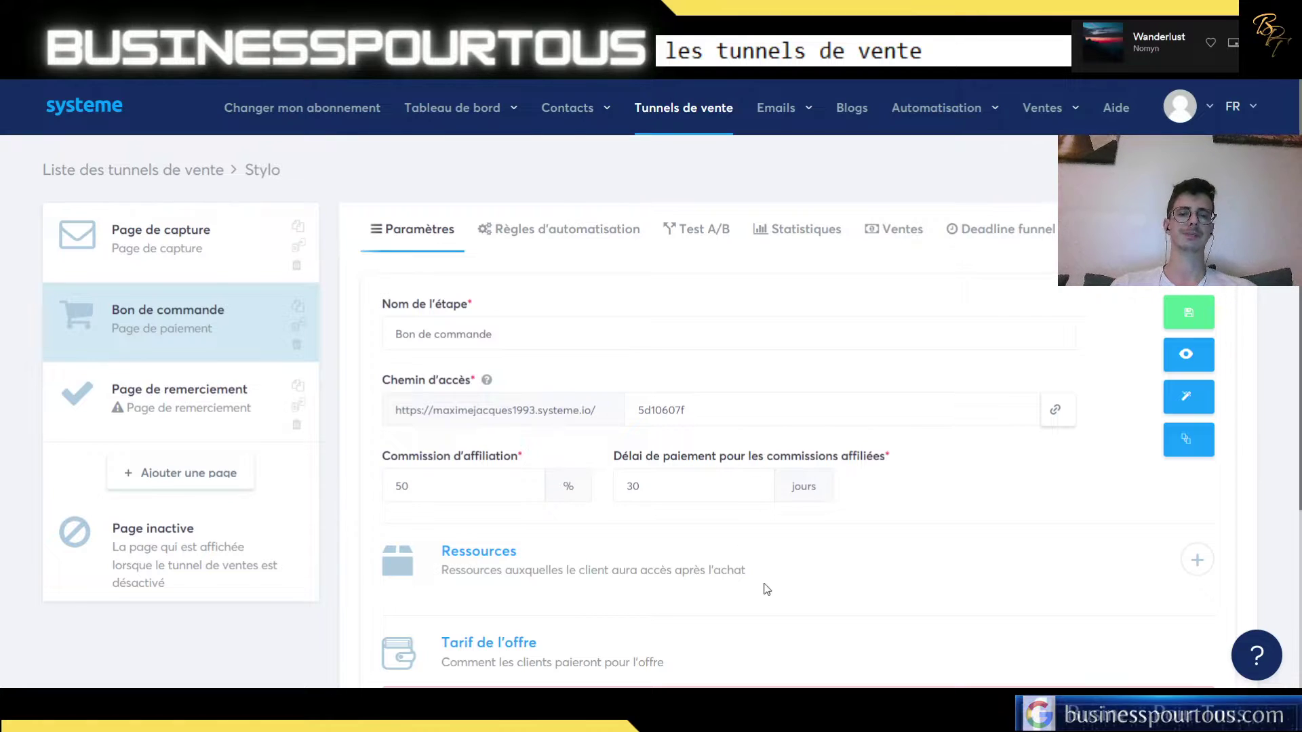
- Open the "Bon de commande" payment page for editing in the page editor
{"action": "scroll", "coordinate": [784, 522], "scroll_direction": "down", "scroll_amount": 1}
{"action": "scroll", "coordinate": [982, 430], "scroll_direction": "up", "scroll_amount": 1}
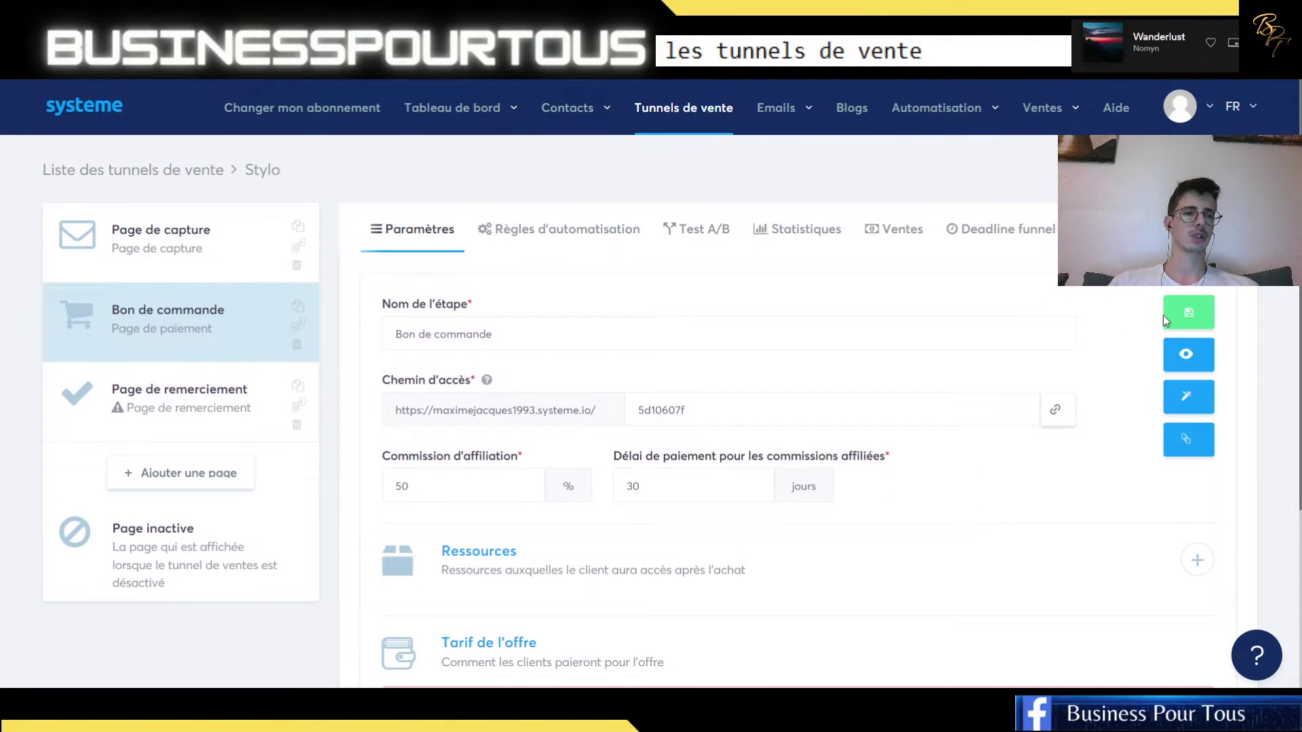
{"action": "left_click", "coordinate": [1186, 396]}
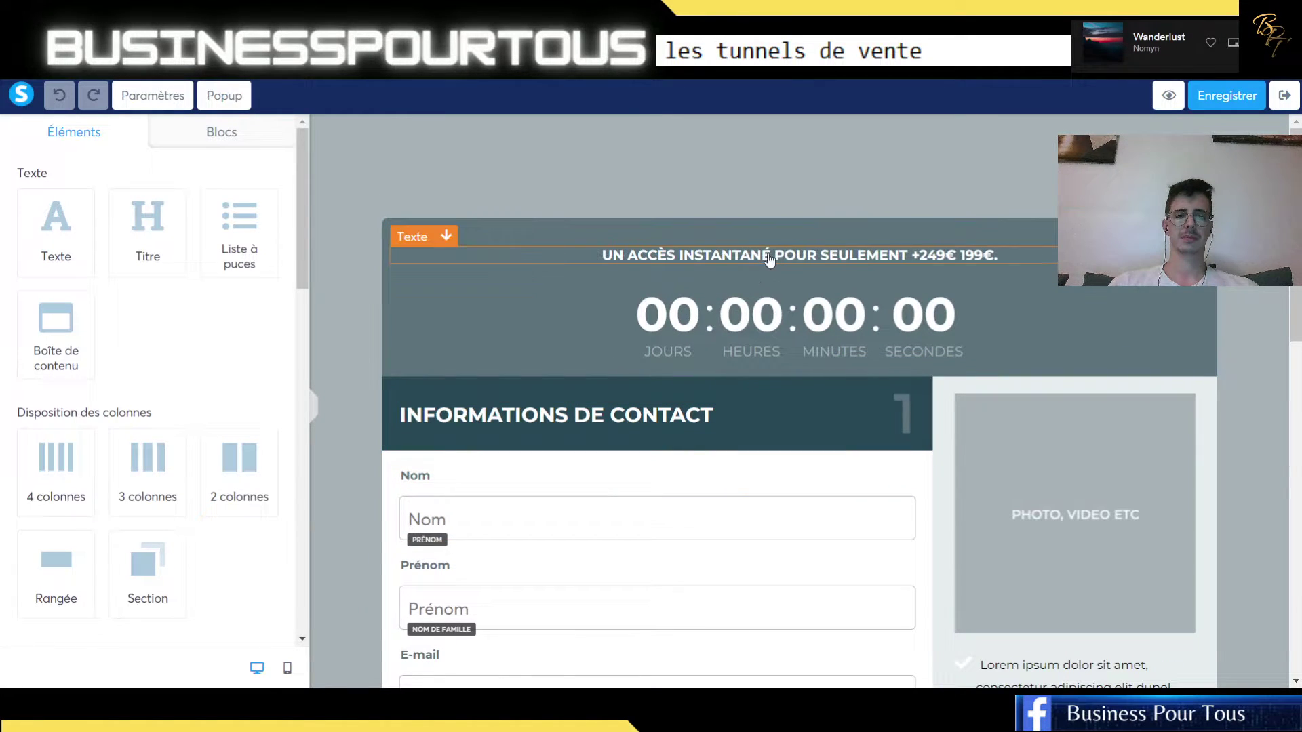
- Replace the headline text above the countdown timer with new text beginning "OBENEZ VOTRE"
{"action": "left_click", "coordinate": [657, 261]}
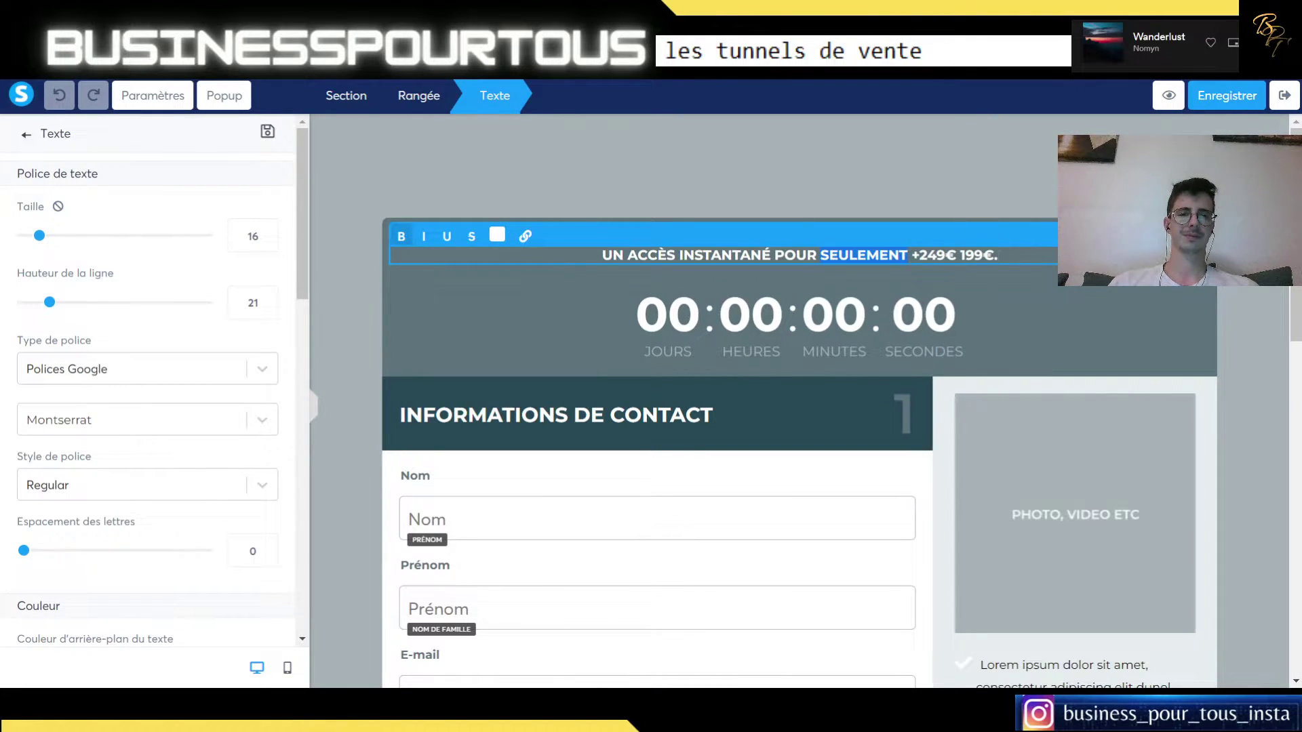
{"action": "left_click_drag", "start_coordinate": [688, 243], "coordinate": [591, 241]}
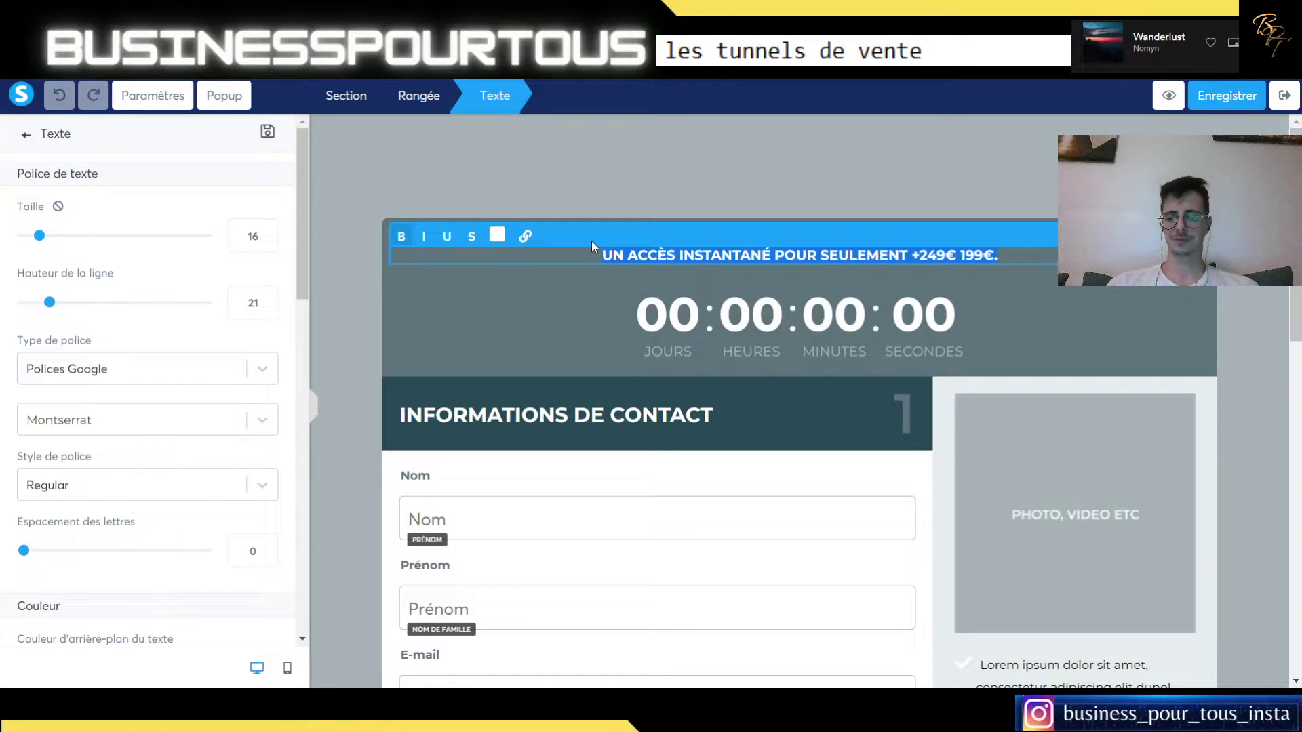
{"action": "type", "text": "obe"}
{"action": "key", "text": "BackSpace"}
{"action": "key", "text": "BackSpace"}
{"action": "key", "text": "BackSpace"}
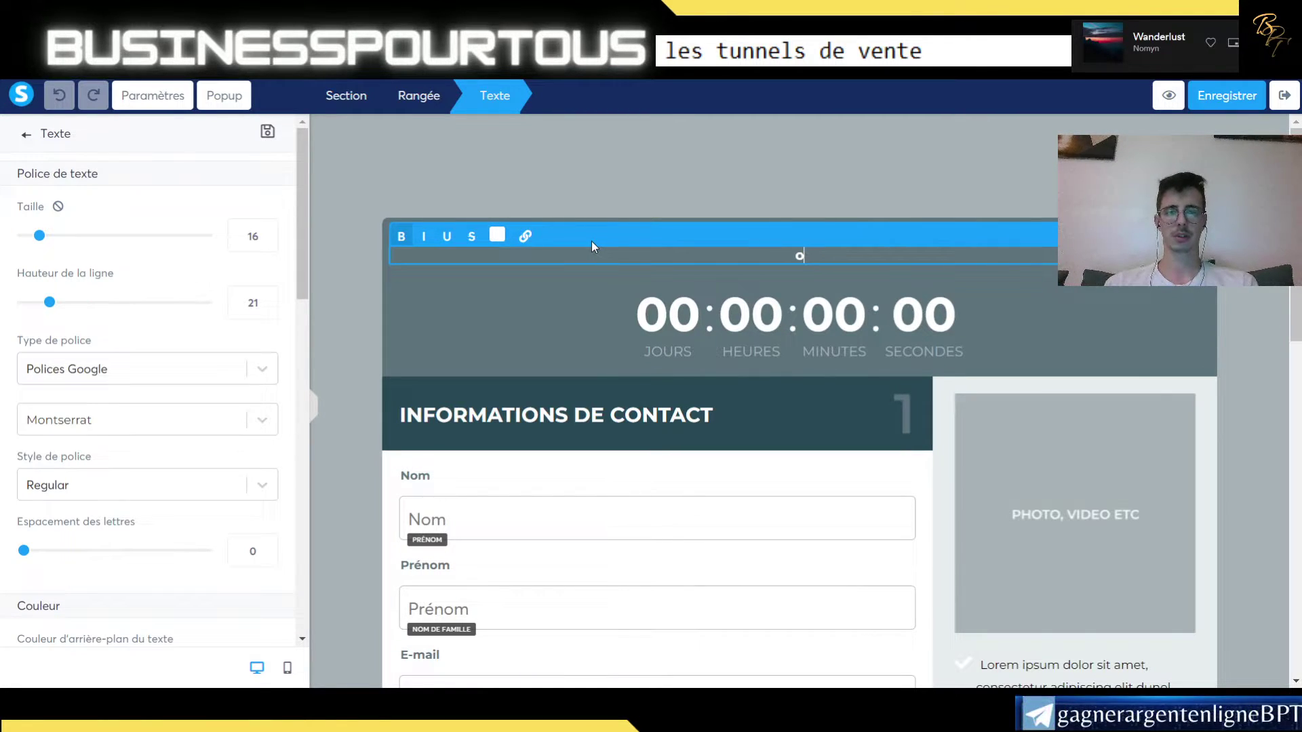
{"action": "type", "text": "O"}
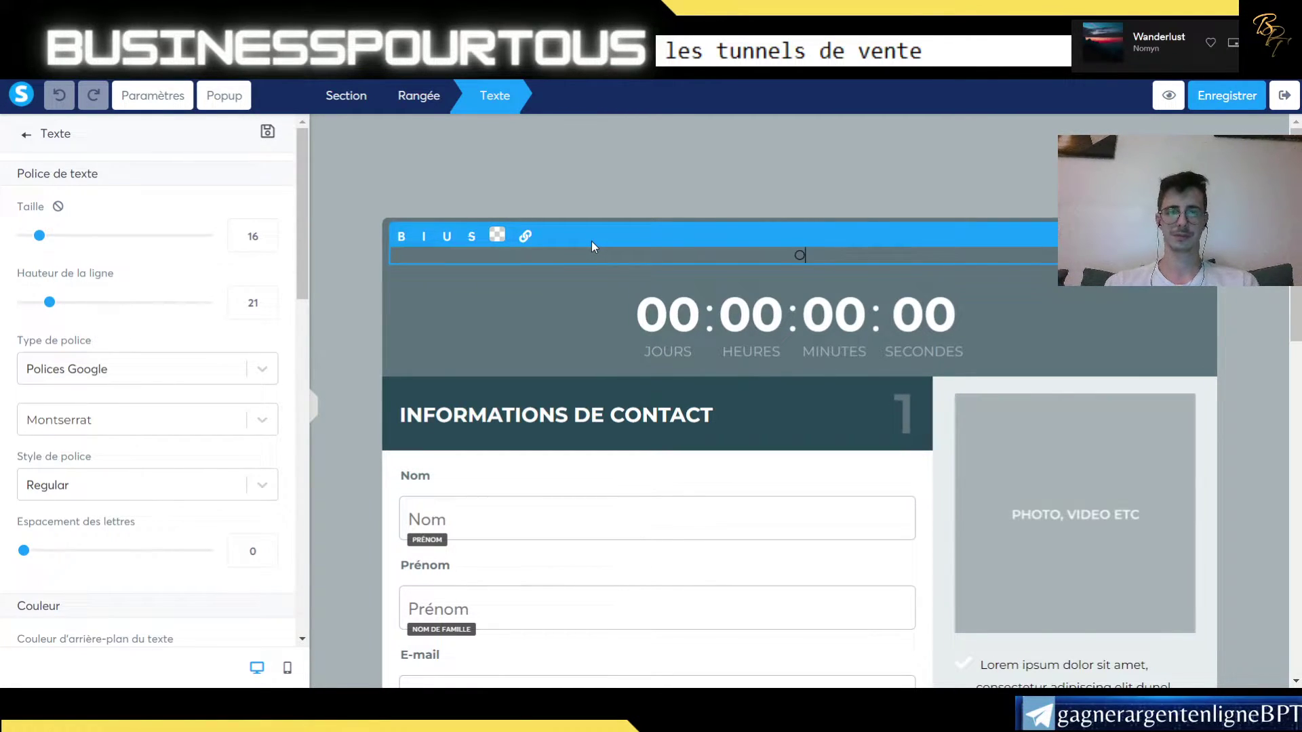
{"action": "type", "text": "BENEZ VOTRE"}
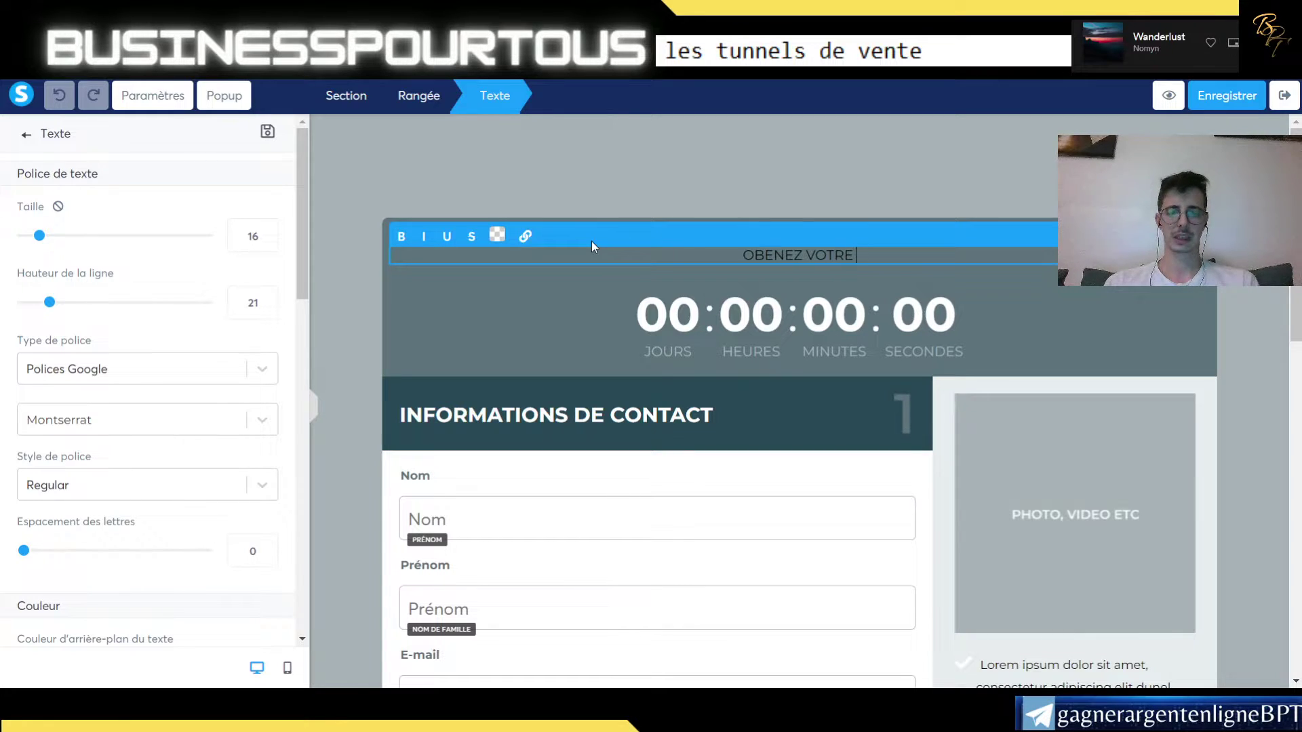
- Complete the headline above the countdown so it reads "OBENEZ VOTRE STYLO IMMEDIATEMENT POUR SEULEMENT 149,00€"
{"action": "type", "text": " STYL"}
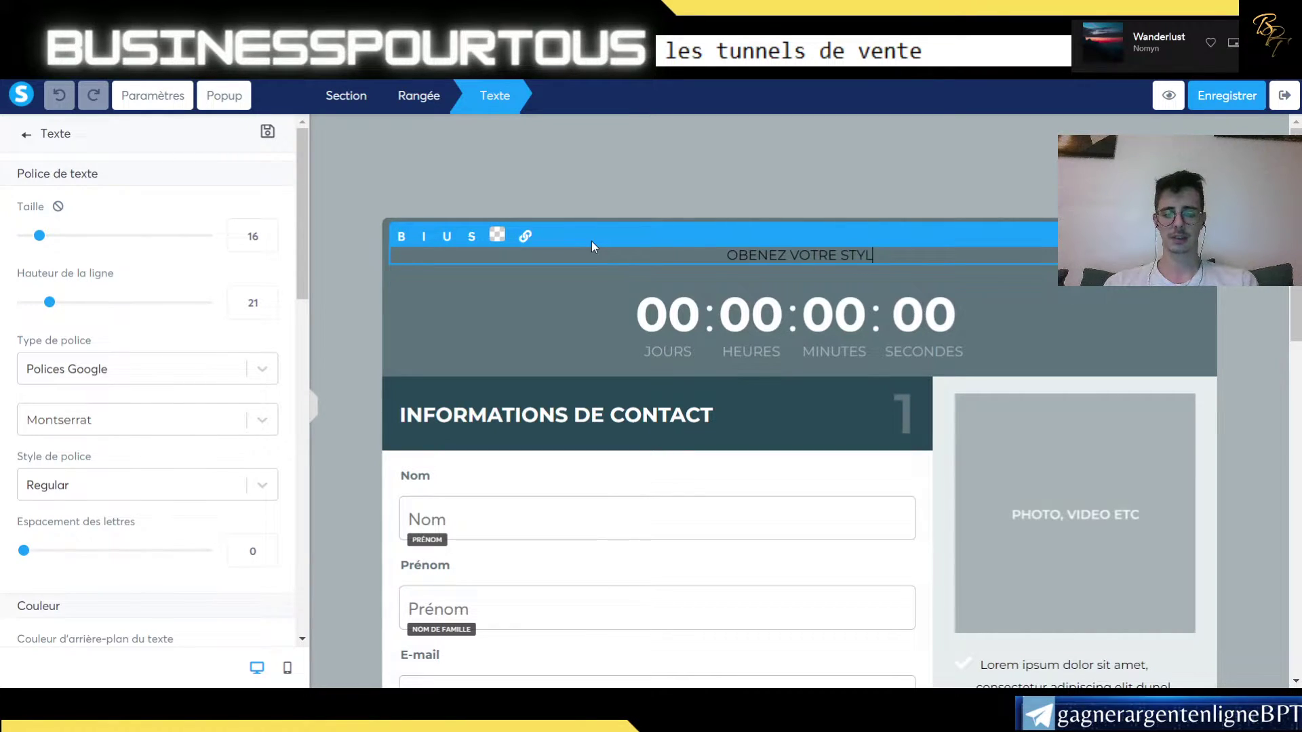
{"action": "type", "text": "O I"}
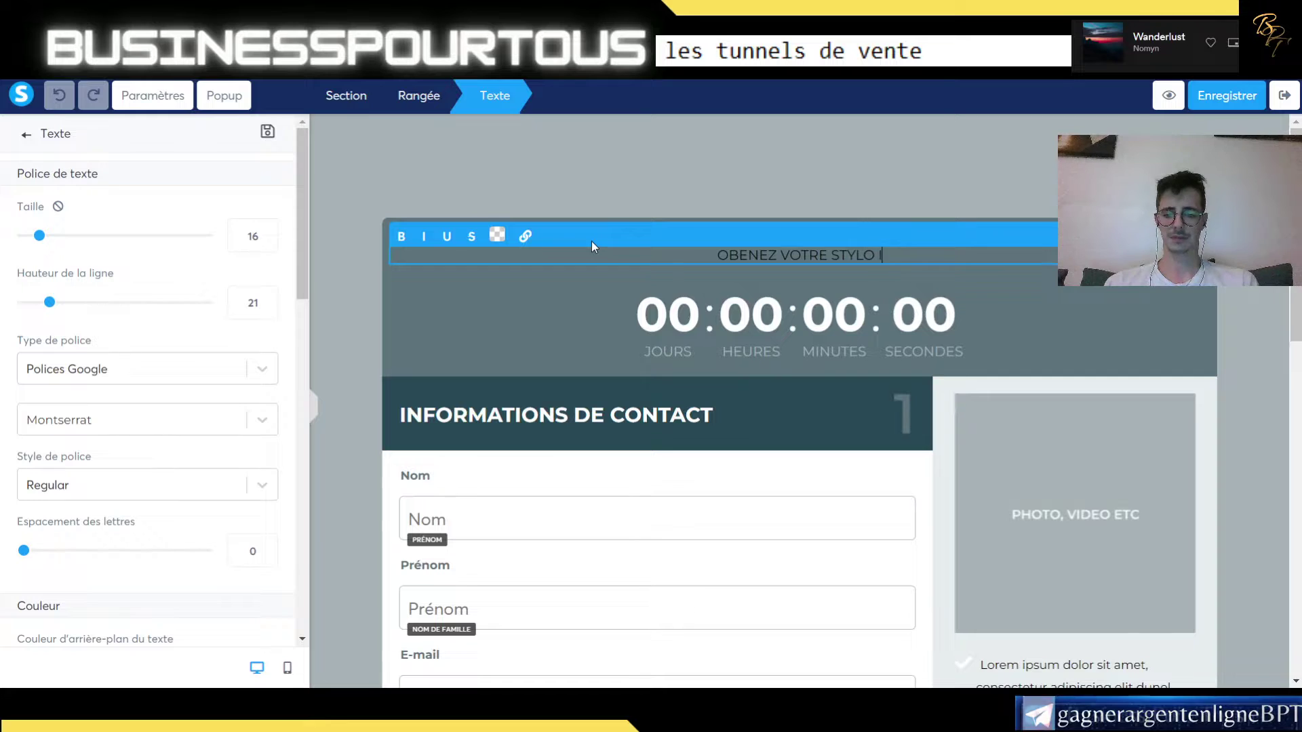
{"action": "type", "text": "MMEDIATEMENT"}
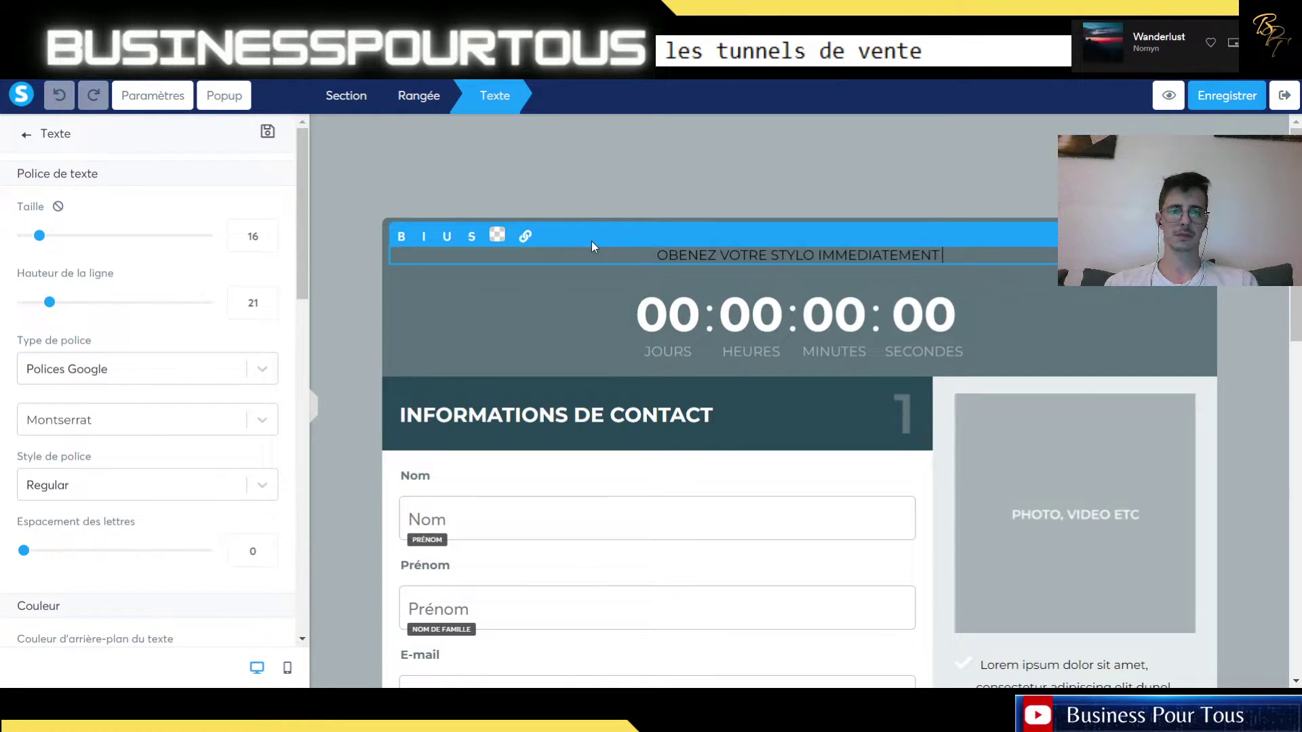
{"action": "type", "text": " POUR SEULE"}
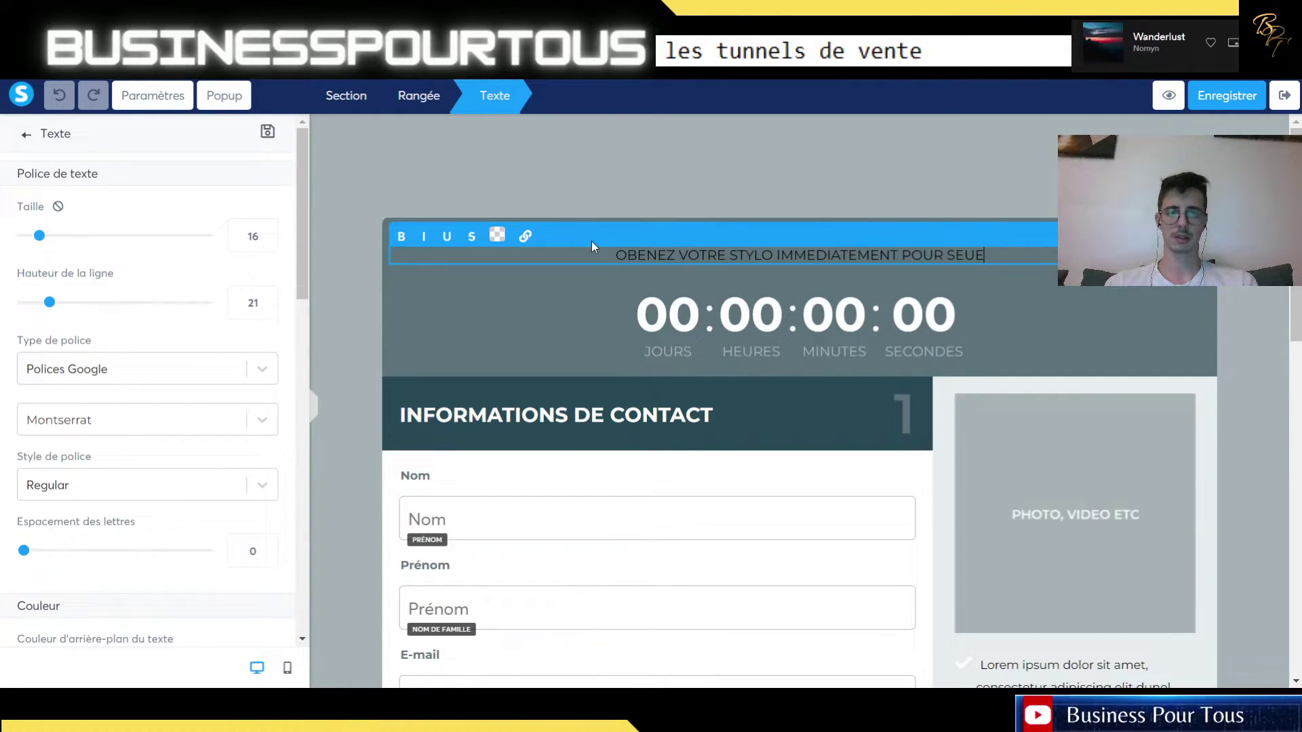
{"action": "type", "text": "MENT "}
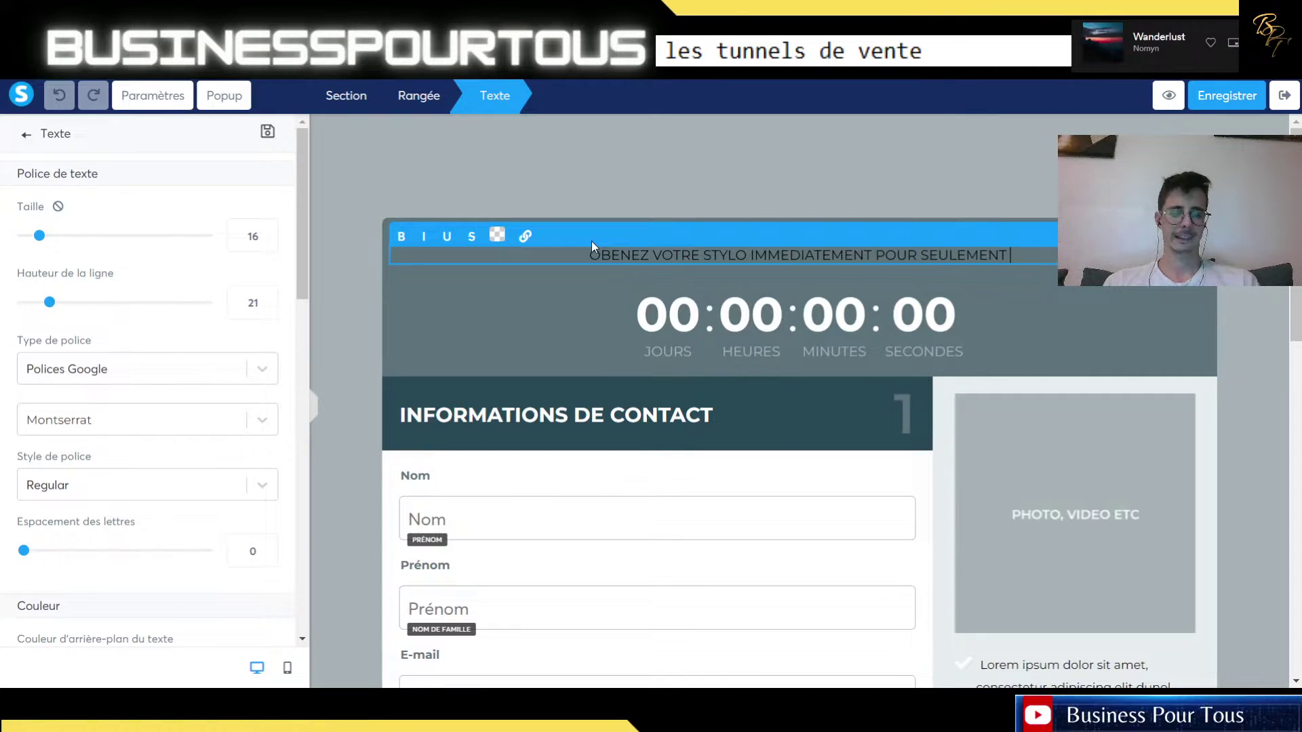
{"action": "type", "text": "149"}
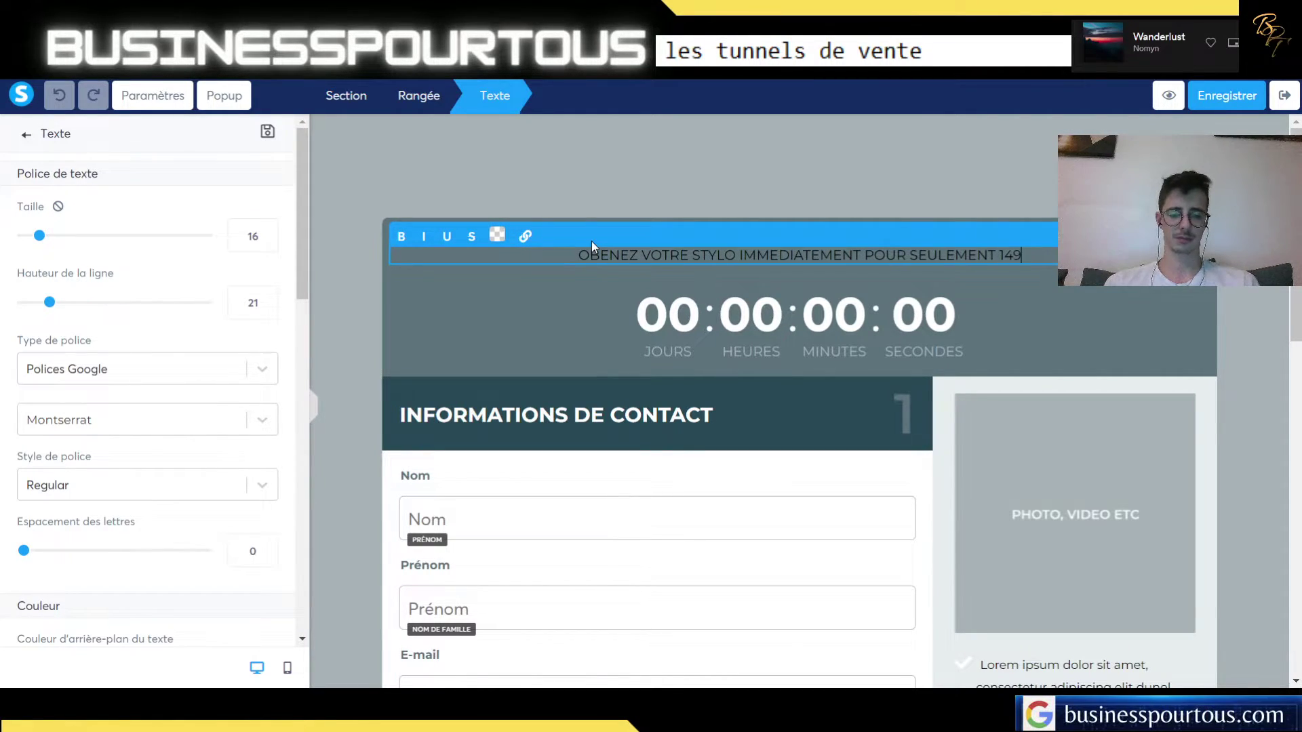
{"action": "type", "text": "."}
{"action": "key", "text": "BackSpace"}
{"action": "type", "text": ",00€"}
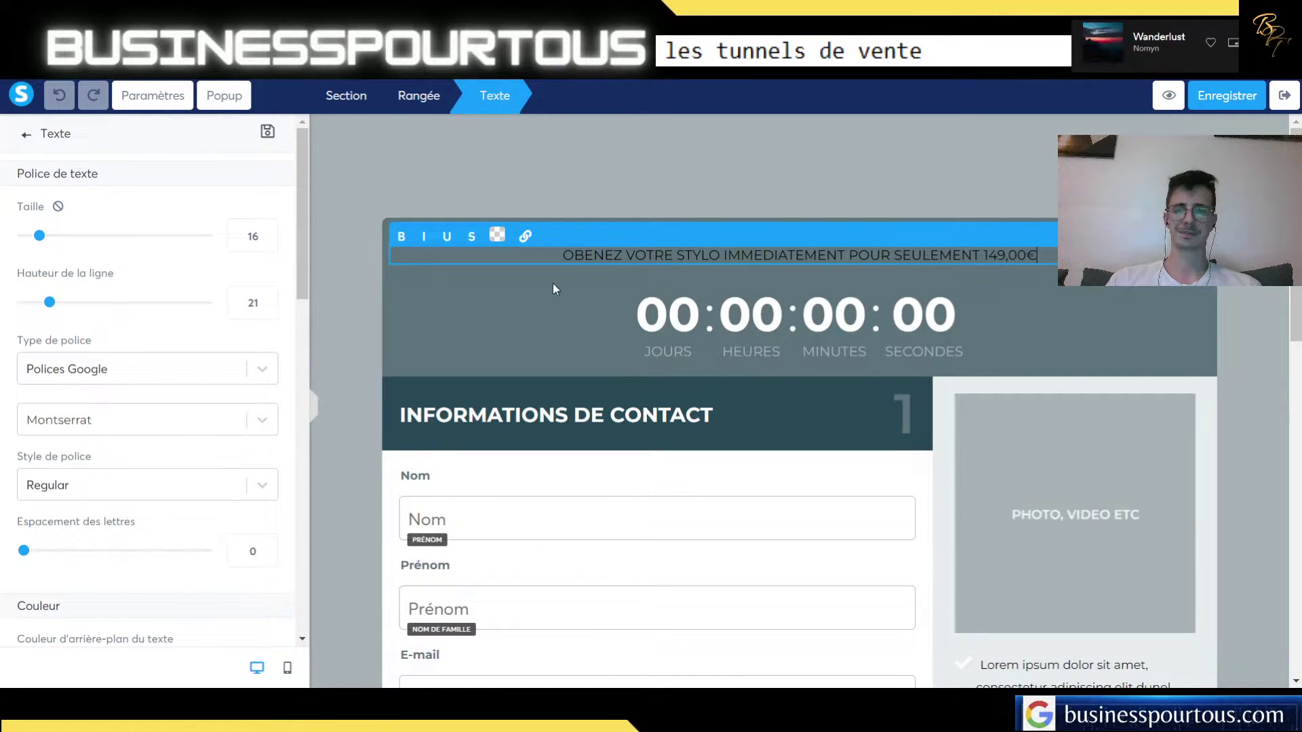
- Set the font of the headline above the countdown to Abril Fatface
{"action": "left_click_drag", "start_coordinate": [565, 256], "coordinate": [1037, 256]}
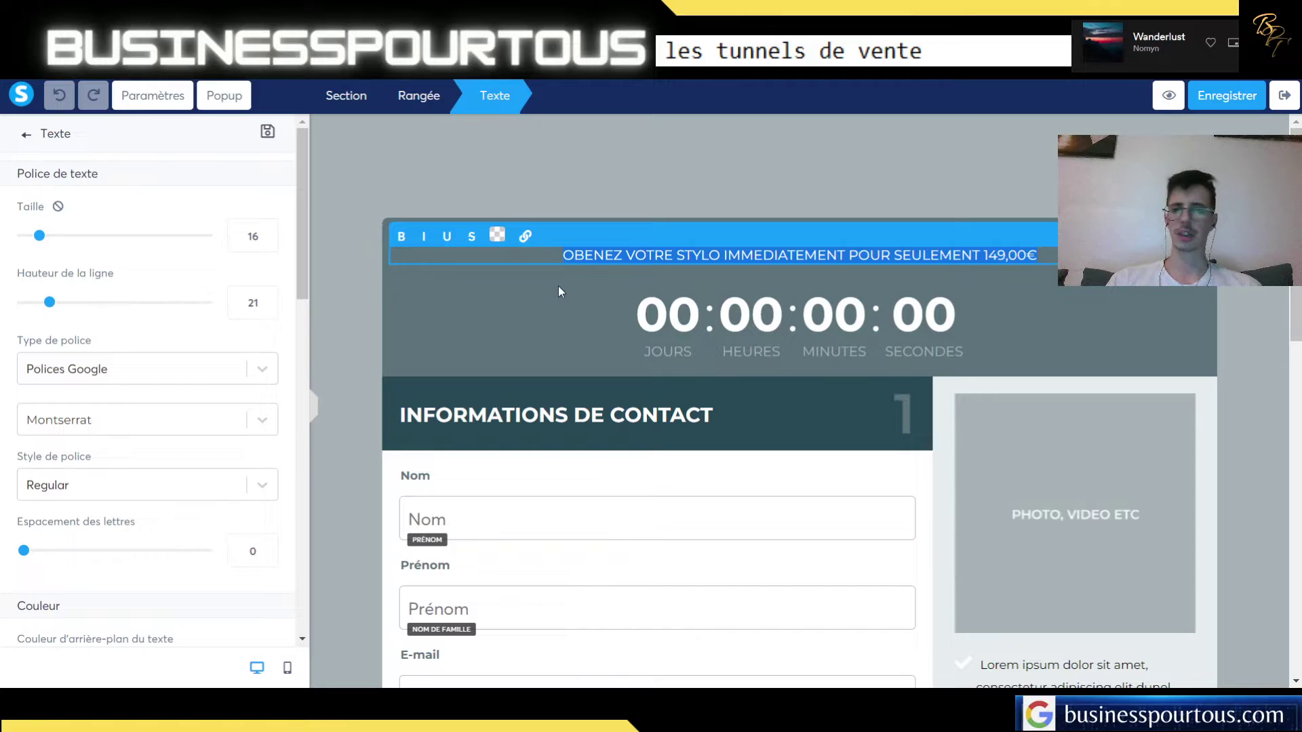
{"action": "left_click", "coordinate": [101, 433]}
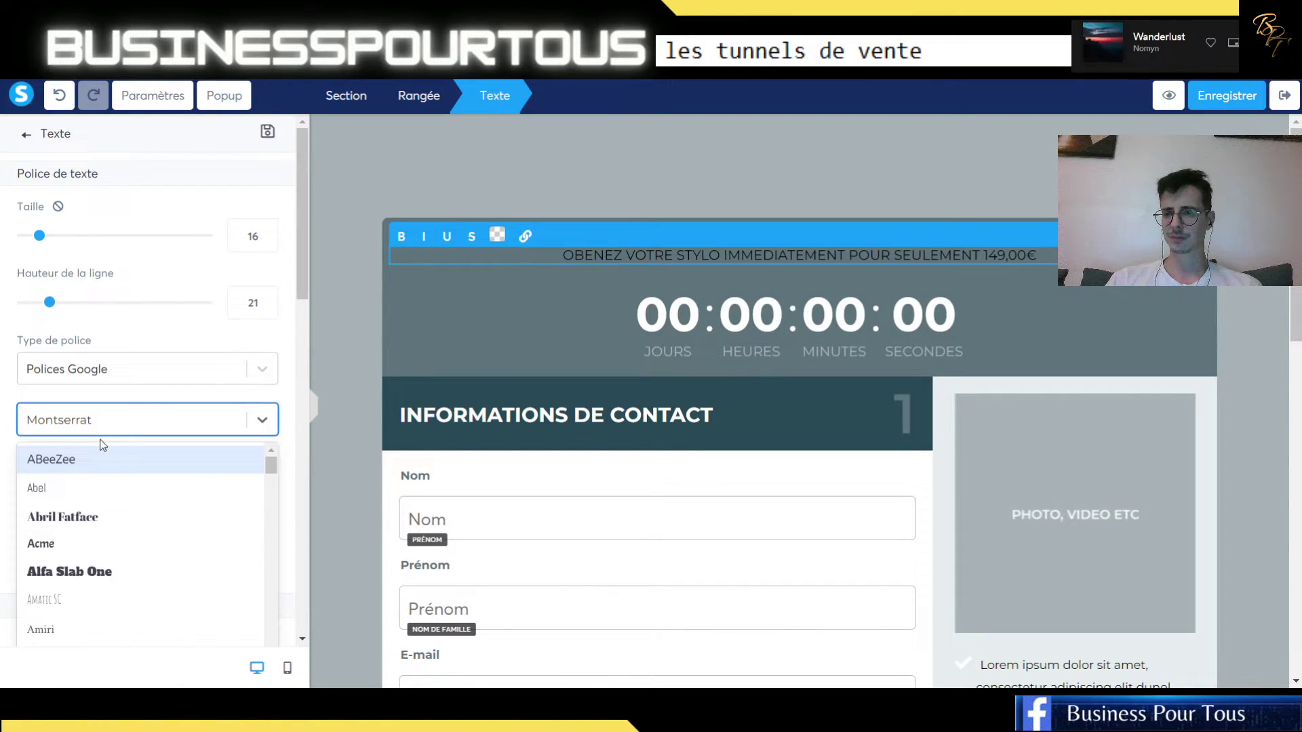
{"action": "left_click", "coordinate": [90, 519]}
- Change the headline's text colour to white (FFFFFF)
{"action": "scroll", "coordinate": [178, 461], "scroll_direction": "down", "scroll_amount": 2}
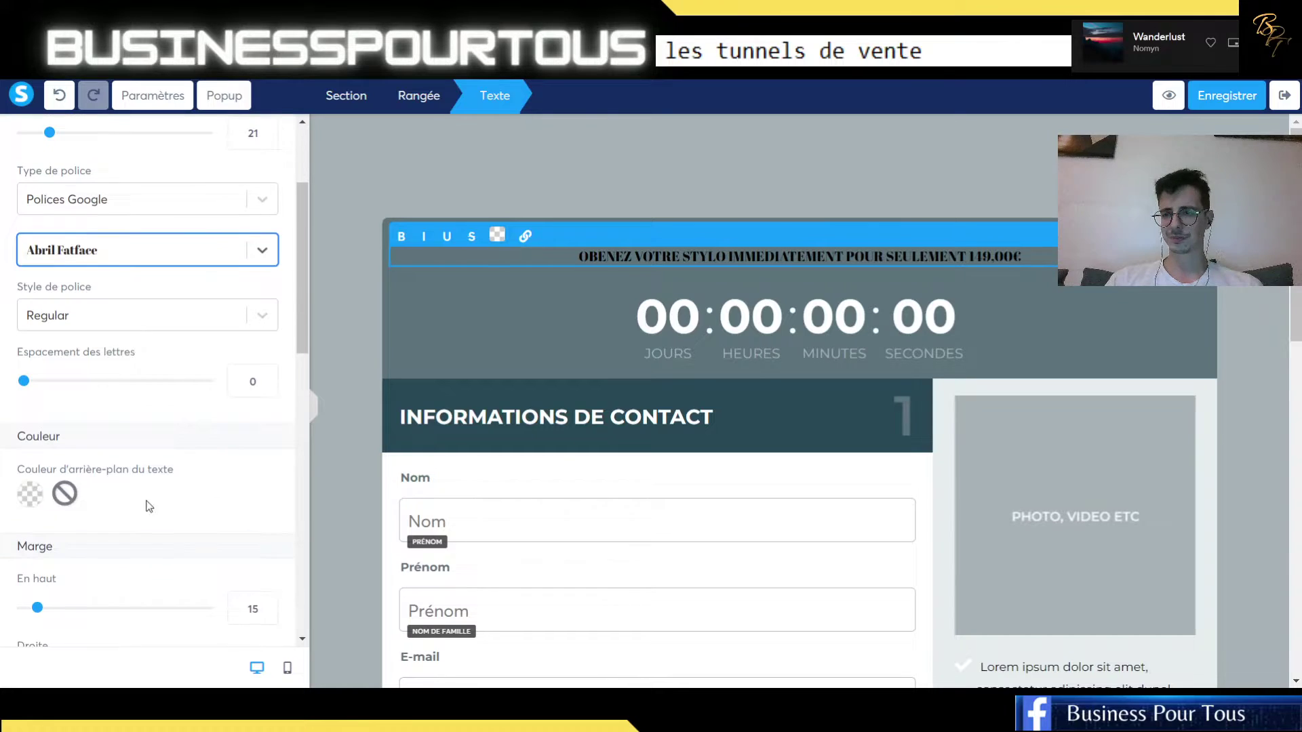
{"action": "left_click", "coordinate": [22, 496]}
{"action": "left_click", "coordinate": [22, 494]}
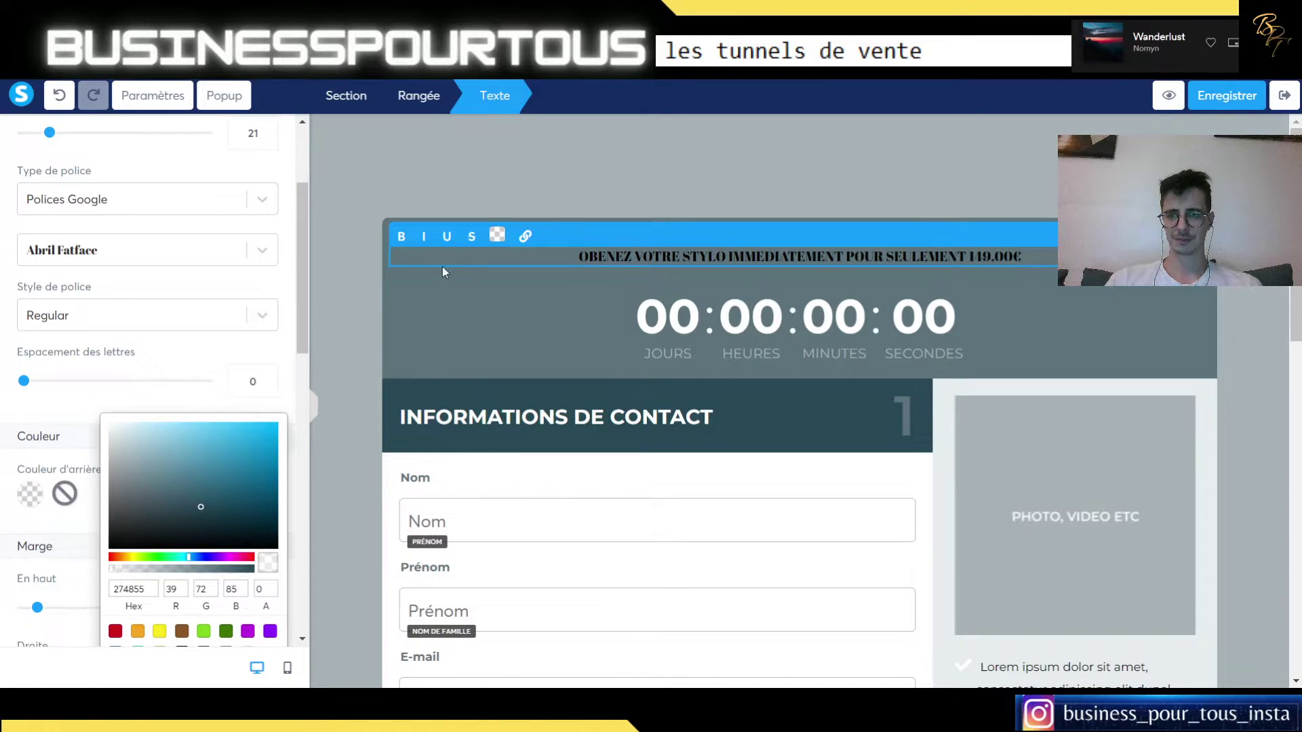
{"action": "left_click", "coordinate": [498, 236]}
{"action": "left_click", "coordinate": [498, 237]}
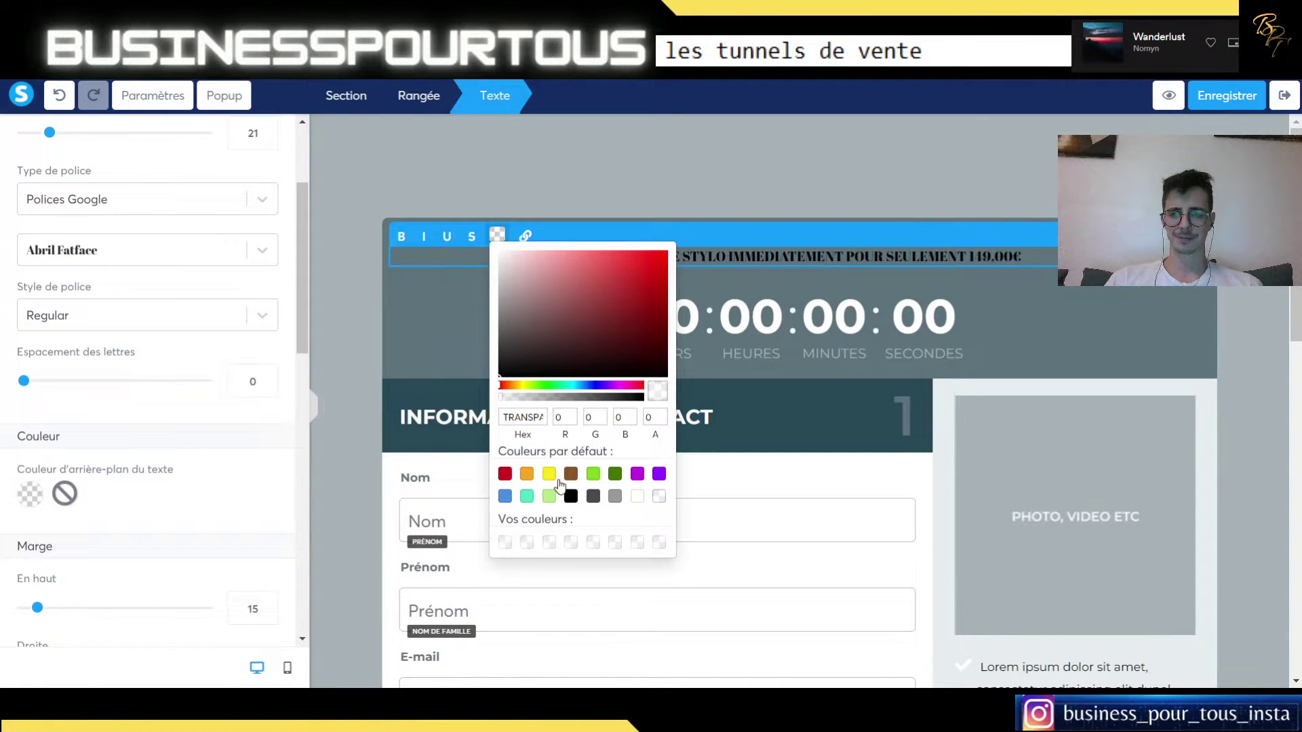
{"action": "left_click", "coordinate": [637, 497]}
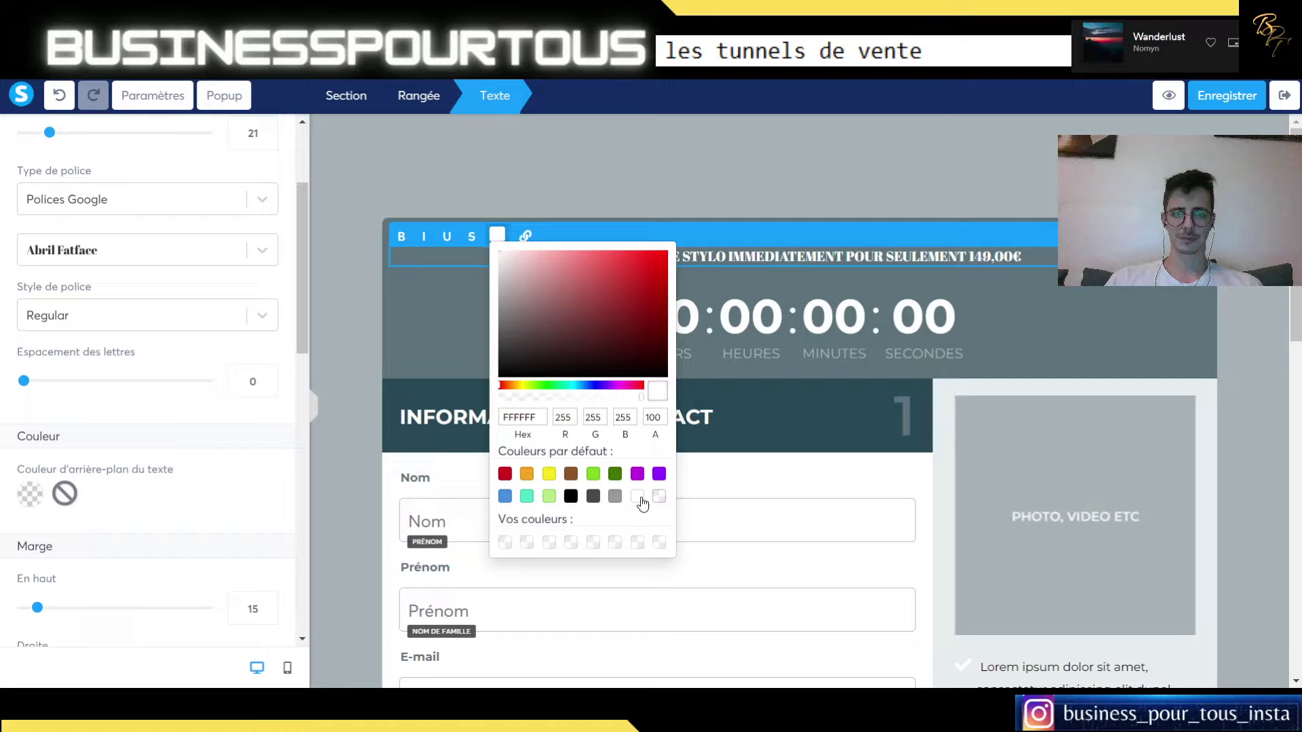
{"action": "left_click", "coordinate": [749, 207]}
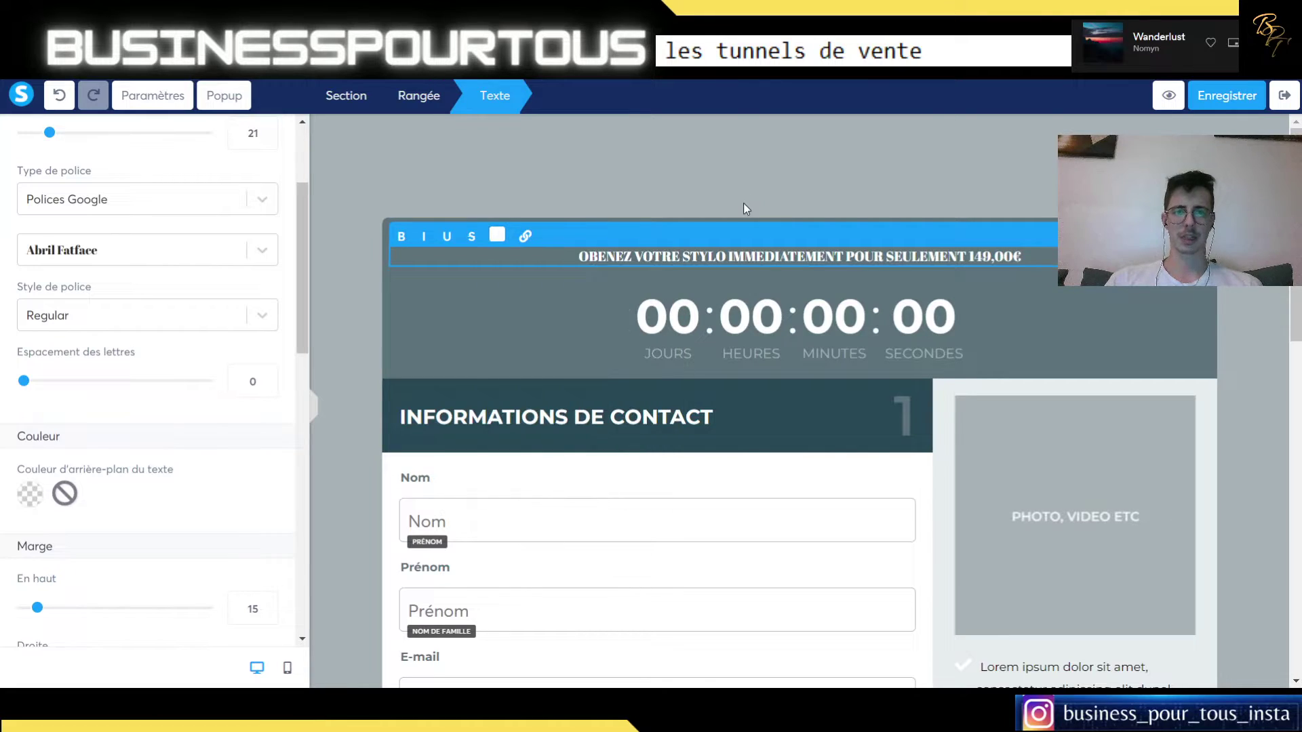
- Set the hours of the countdown timer's delay to 9
{"action": "left_click", "coordinate": [686, 305]}
{"action": "left_click", "coordinate": [676, 312]}
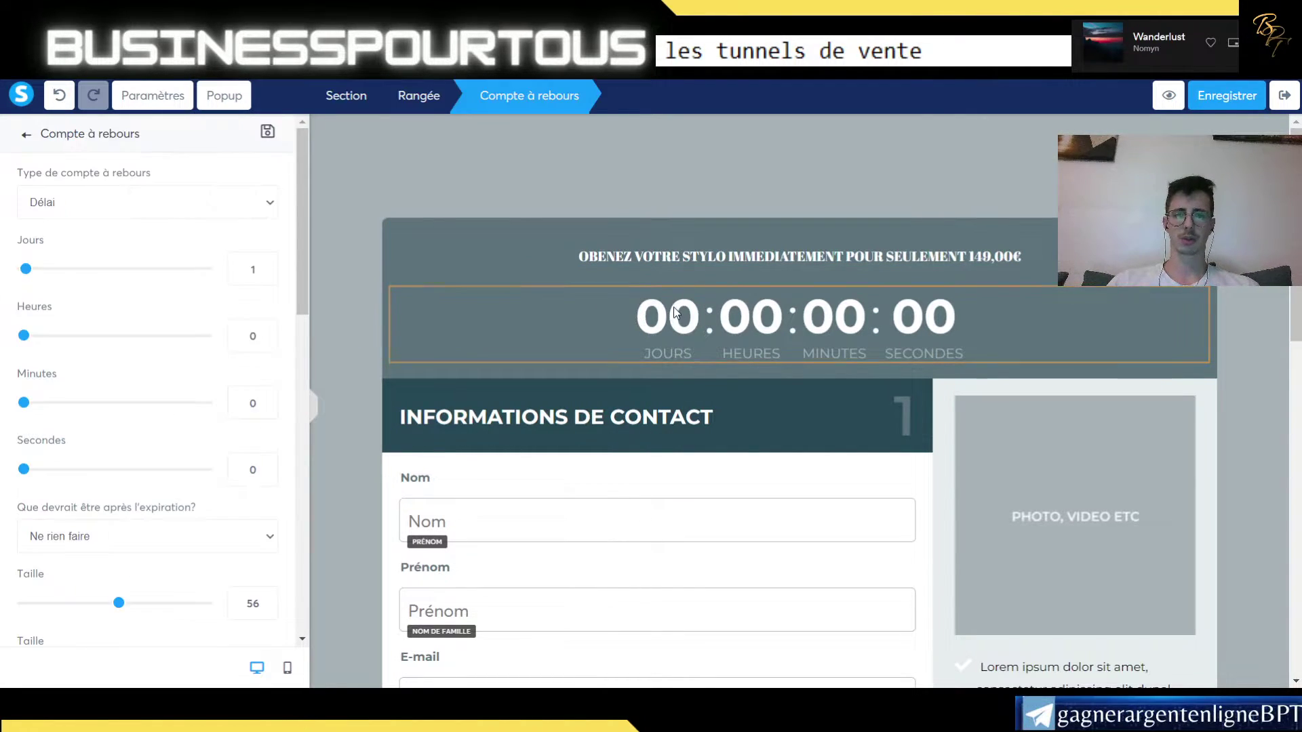
{"action": "left_click", "coordinate": [680, 329]}
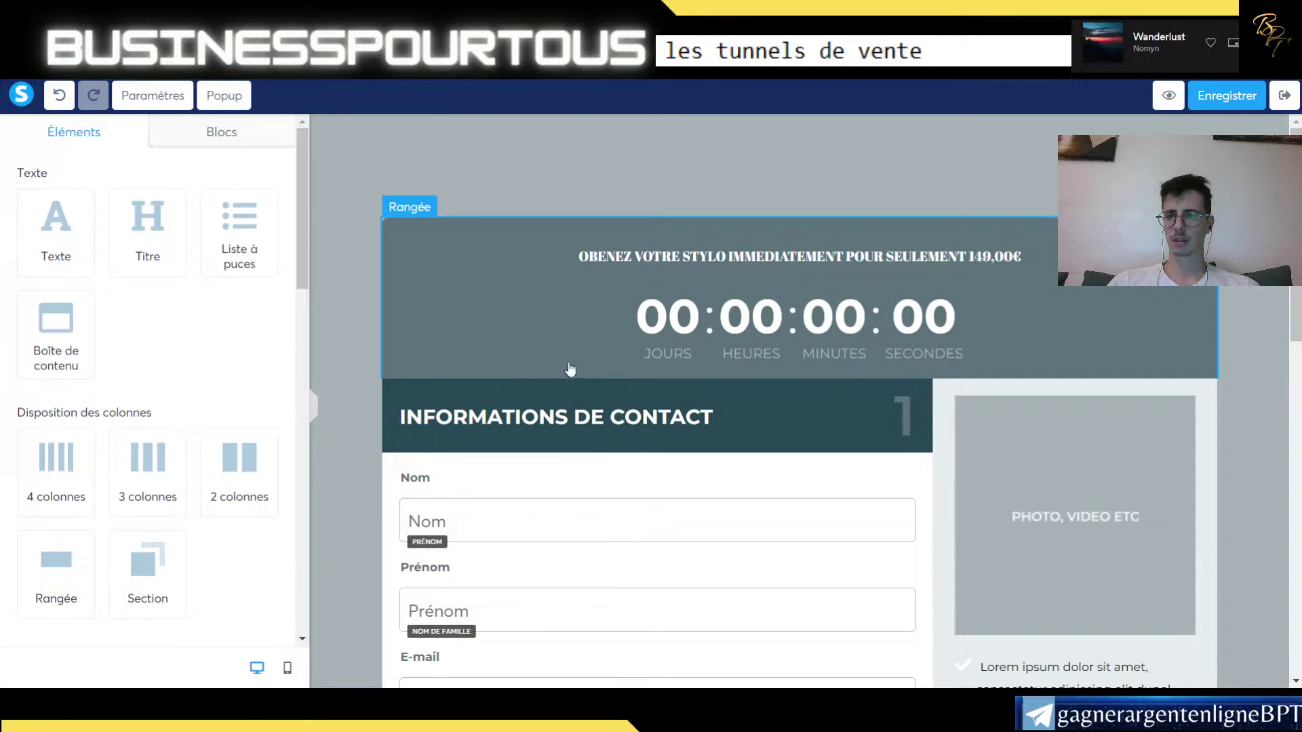
{"action": "left_click", "coordinate": [645, 325]}
{"action": "scroll", "coordinate": [110, 367], "scroll_direction": "down", "scroll_amount": 8}
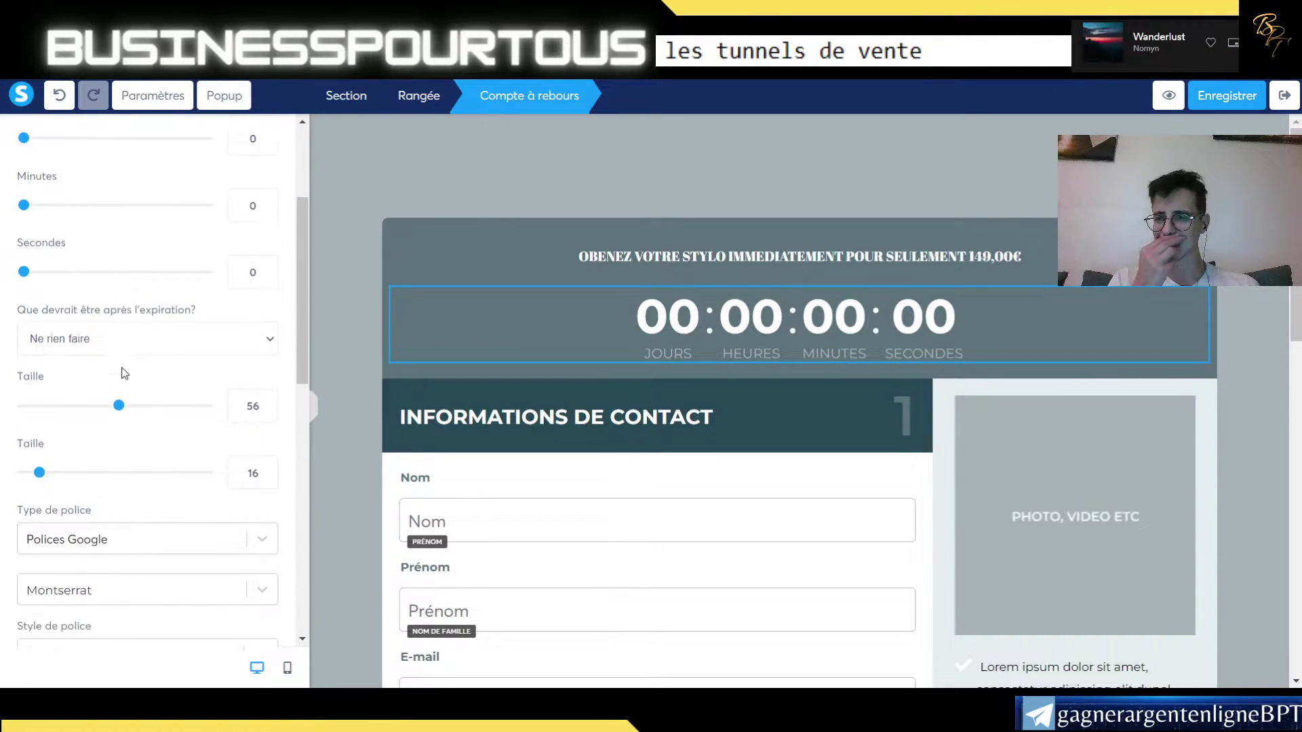
{"action": "scroll", "coordinate": [145, 394], "scroll_direction": "down", "scroll_amount": 5}
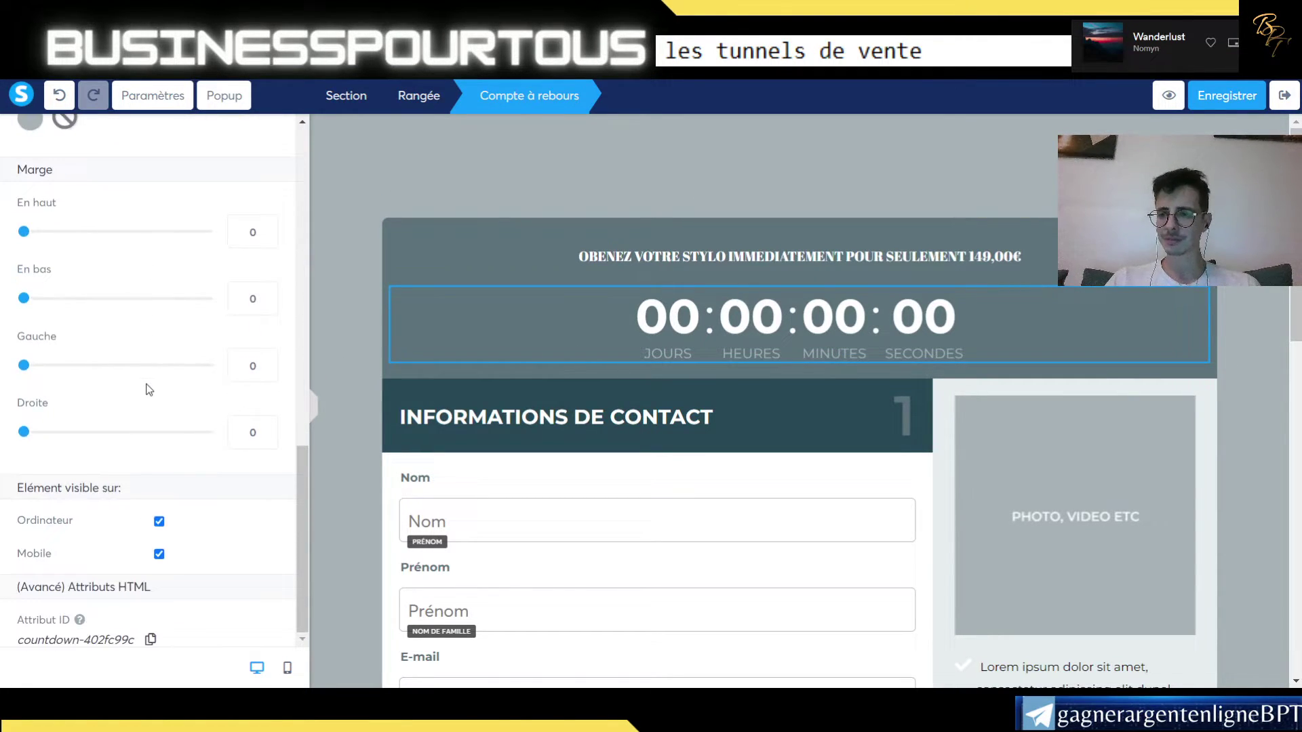
{"action": "scroll", "coordinate": [195, 594], "scroll_direction": "up", "scroll_amount": 13}
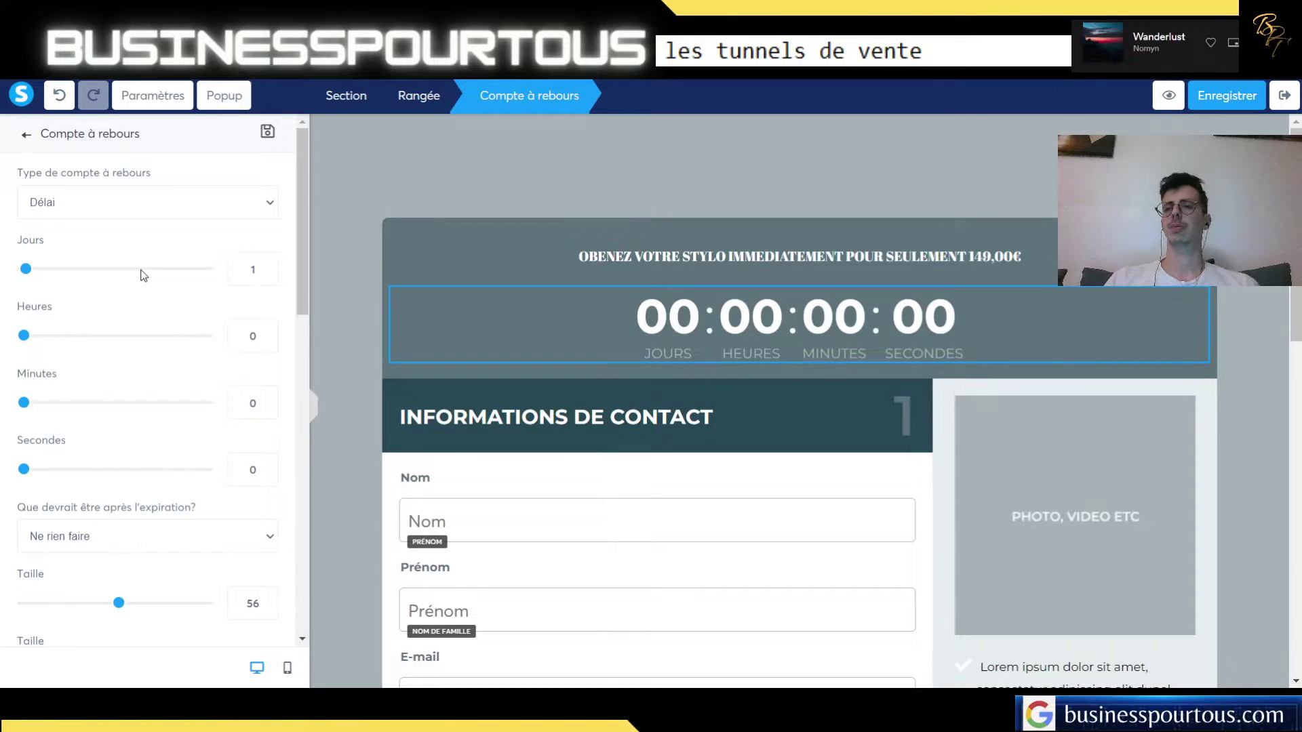
{"action": "left_click", "coordinate": [112, 246]}
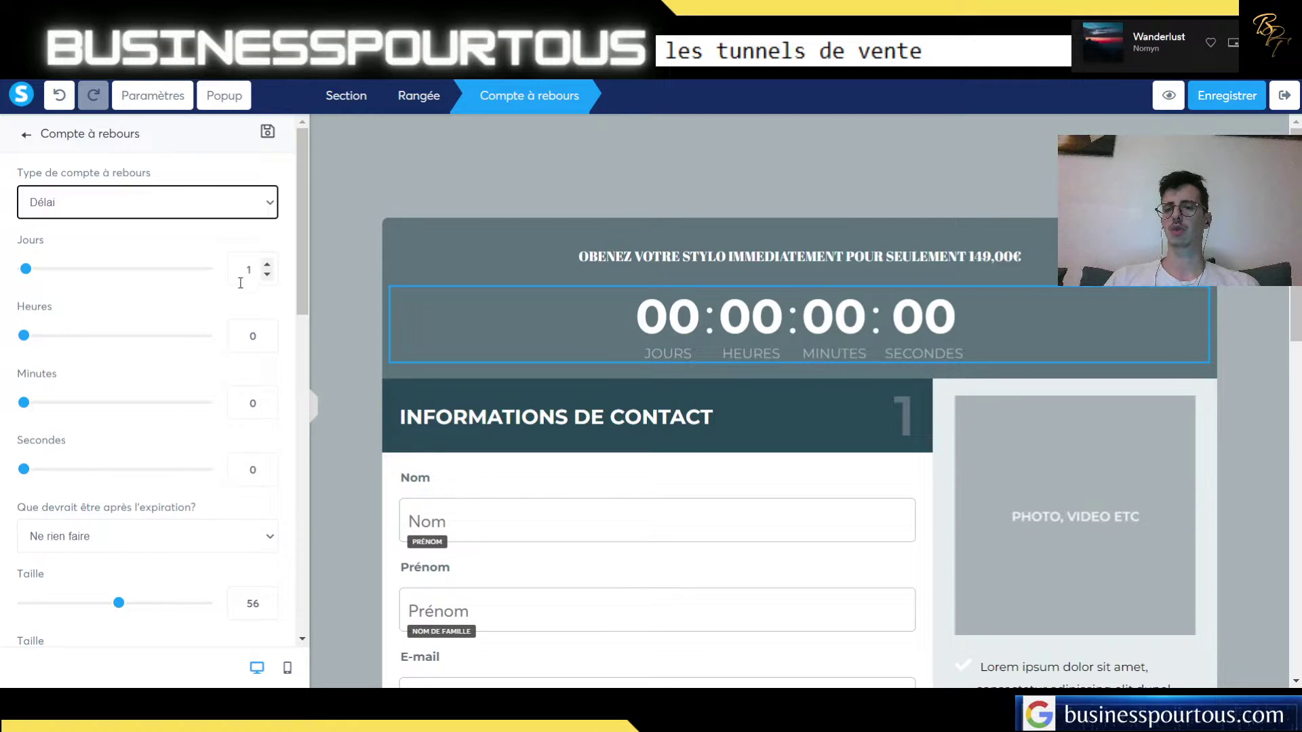
{"action": "left_click", "coordinate": [32, 337]}
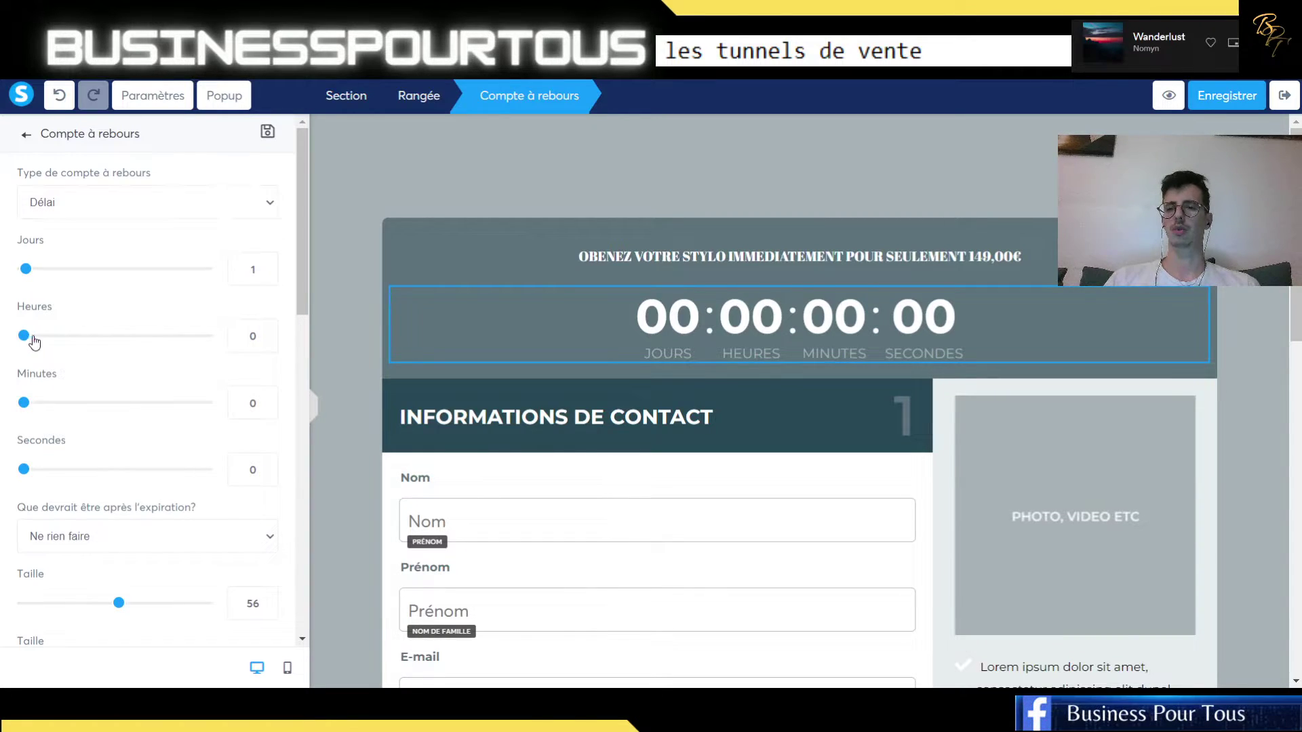
{"action": "left_click_drag", "start_coordinate": [35, 343], "coordinate": [99, 341]}
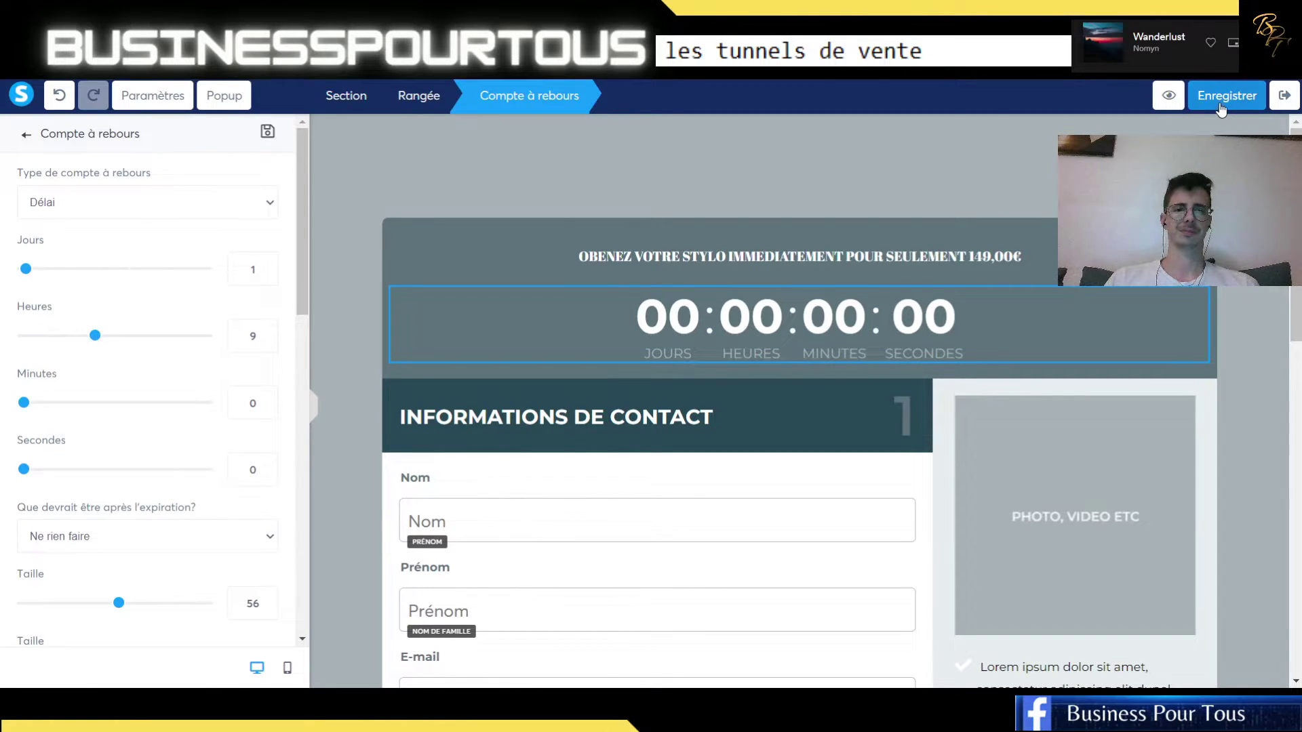
{"action": "left_click", "coordinate": [267, 132]}
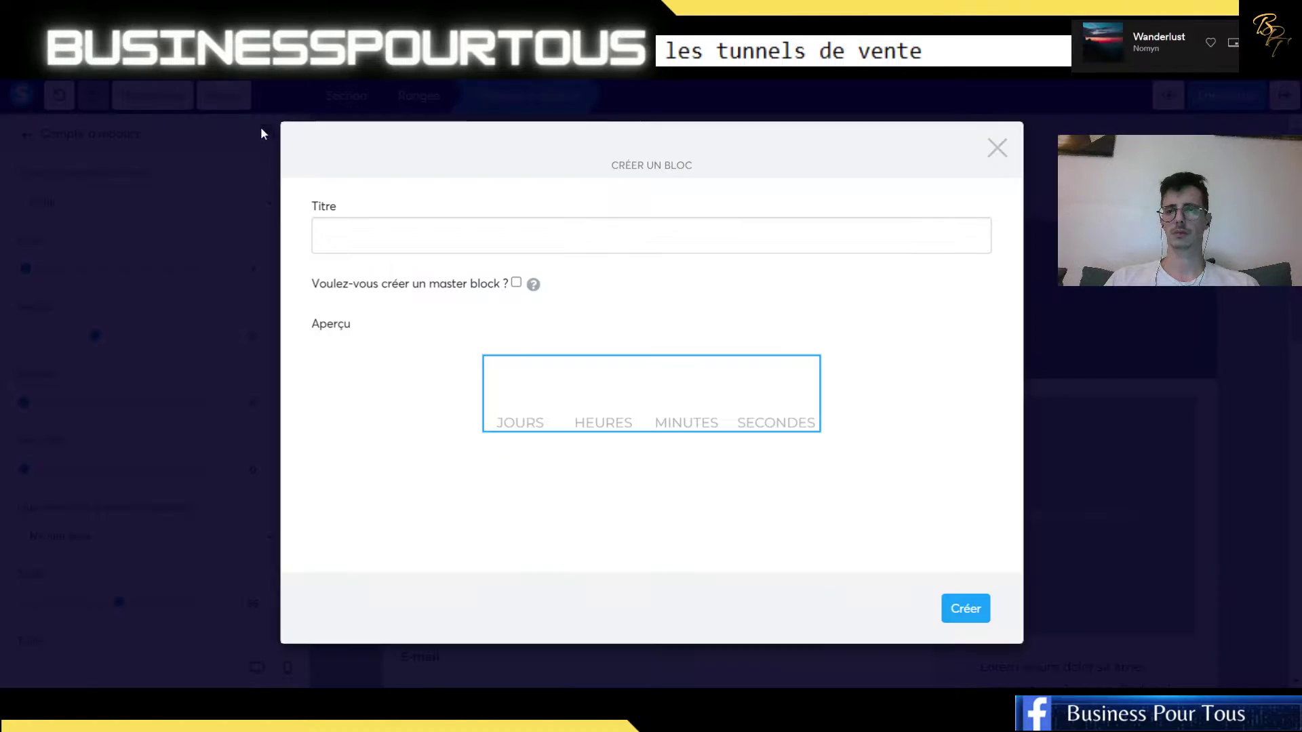
{"action": "left_click", "coordinate": [997, 147]}
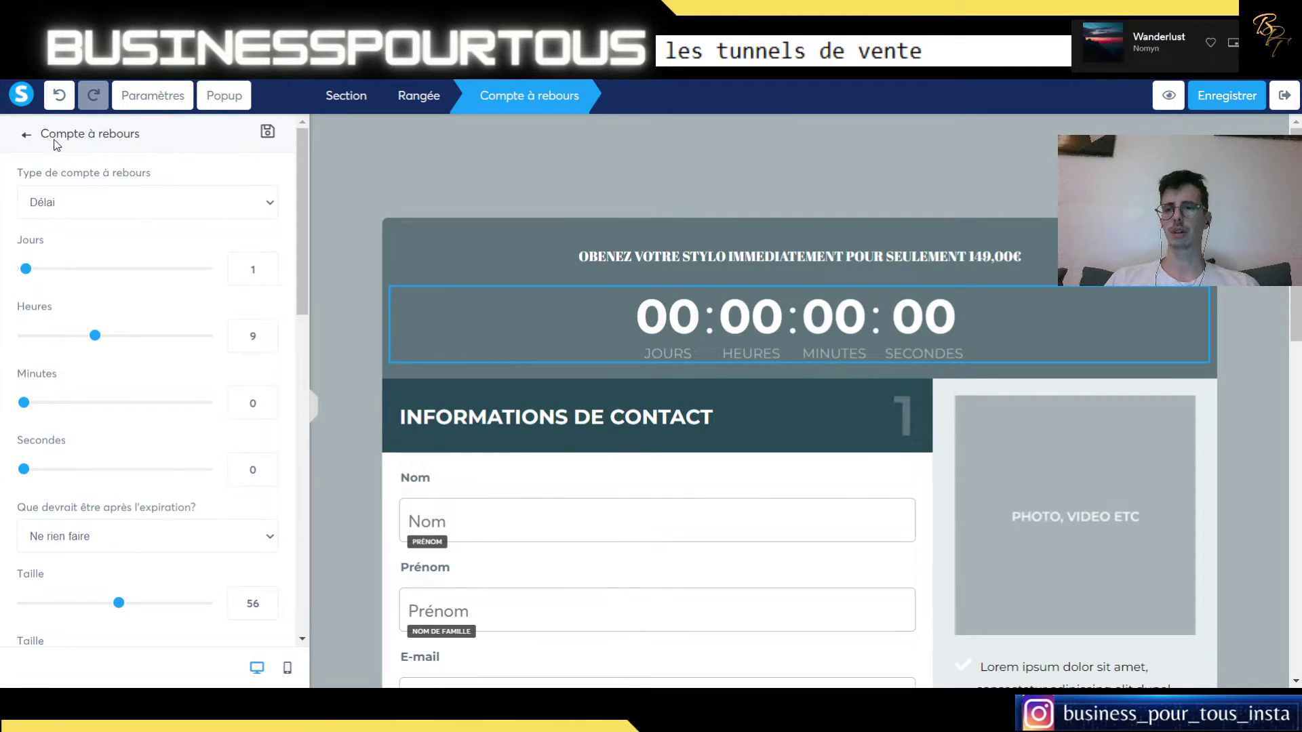
{"action": "left_click", "coordinate": [428, 180]}
- Look through the order page's contact information, payment methods and order sections down to the Valider button, and return to the headline
{"action": "scroll", "coordinate": [447, 238], "scroll_direction": "down", "scroll_amount": 1}
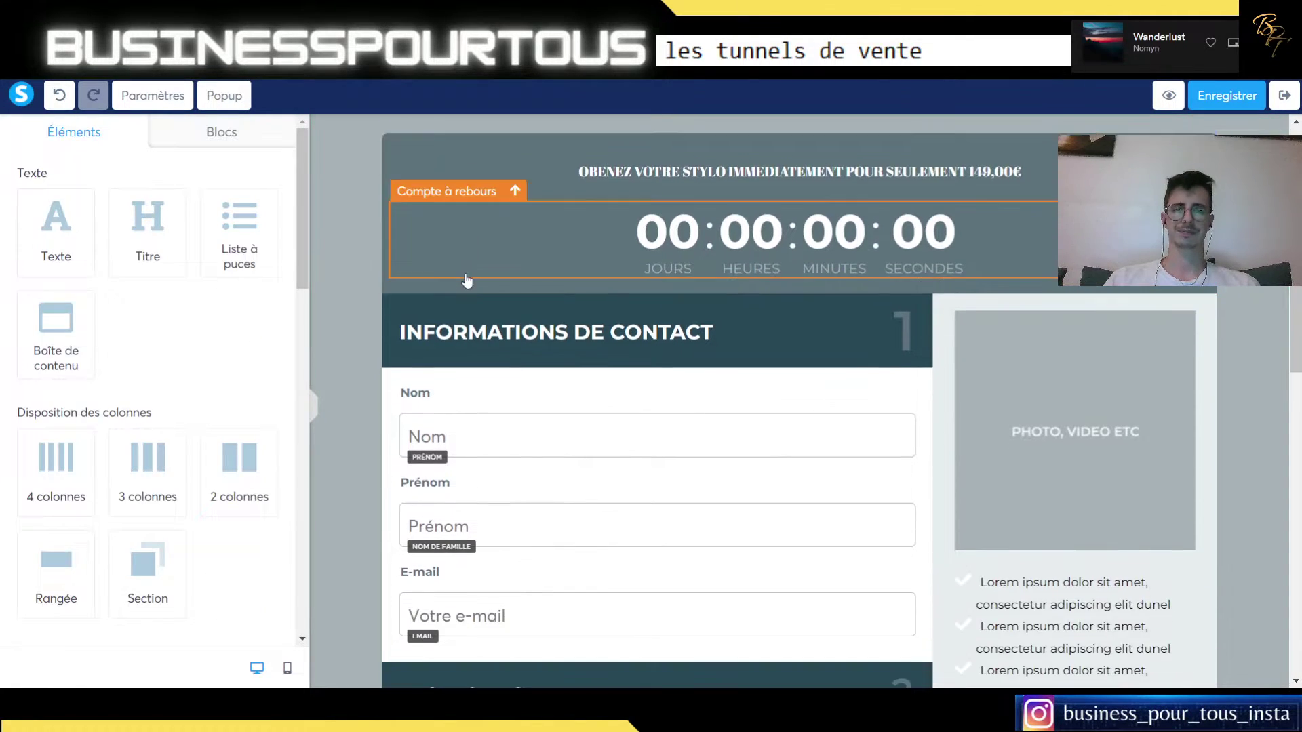
{"action": "scroll", "coordinate": [610, 393], "scroll_direction": "down", "scroll_amount": 1}
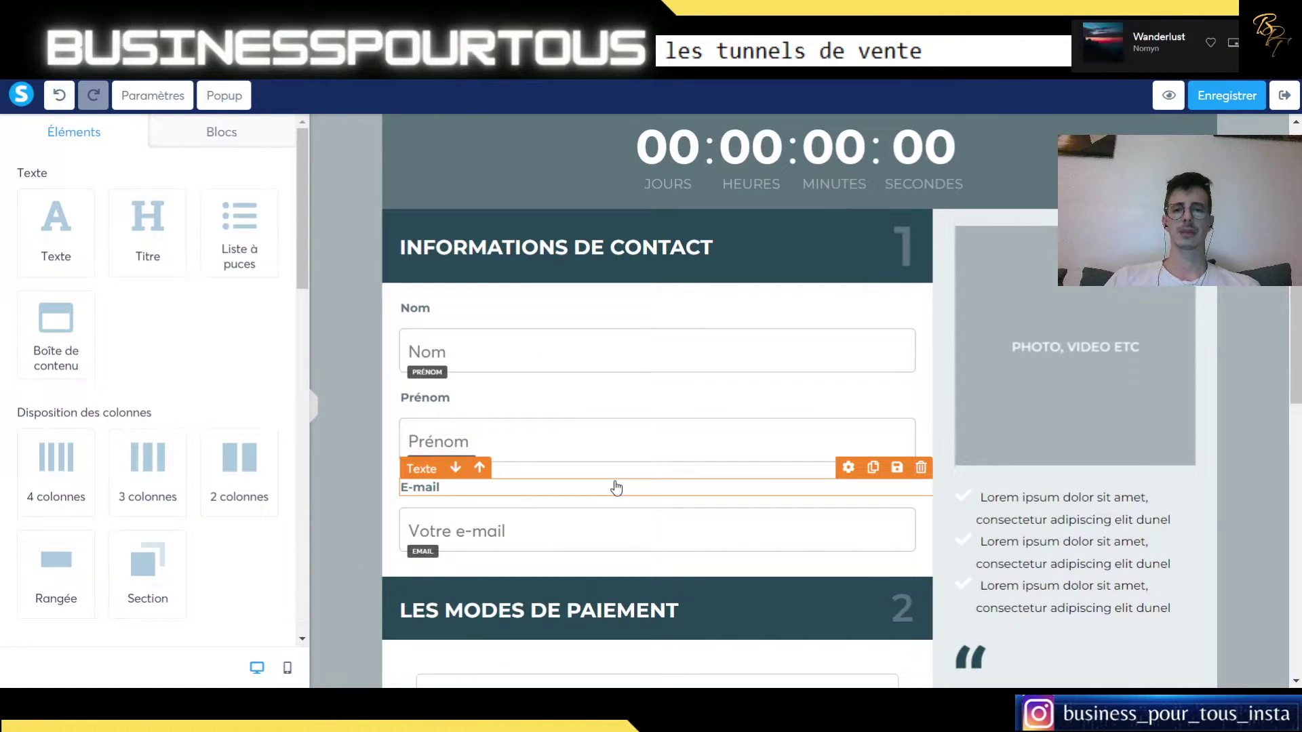
{"action": "scroll", "coordinate": [549, 370], "scroll_direction": "down", "scroll_amount": 1}
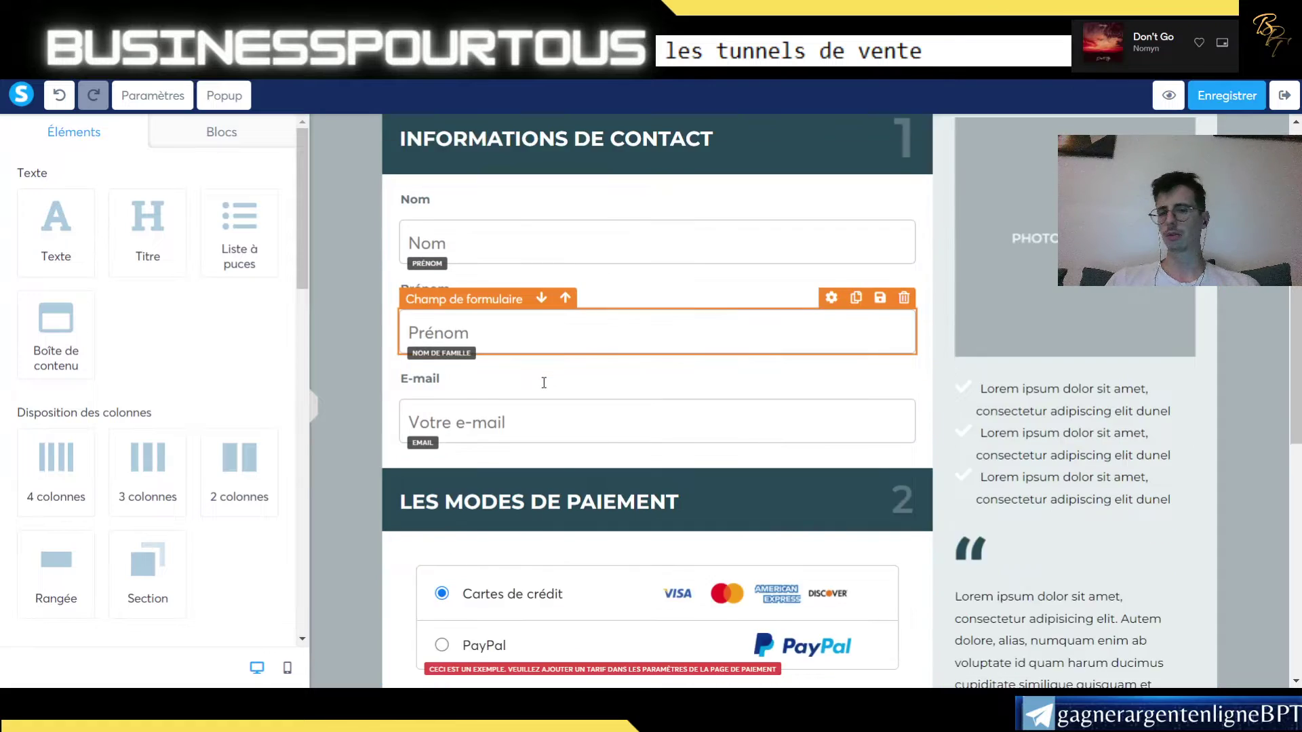
{"action": "scroll", "coordinate": [544, 383], "scroll_direction": "down", "scroll_amount": 2}
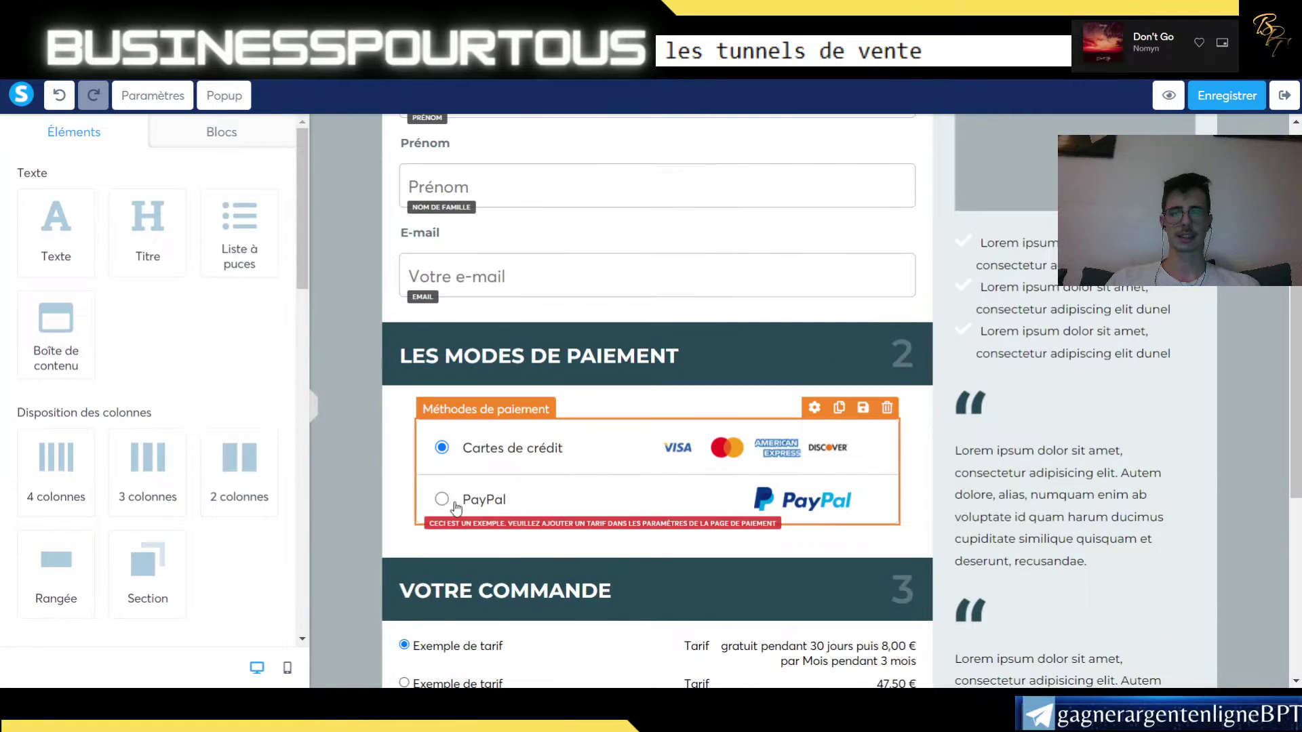
{"action": "scroll", "coordinate": [456, 507], "scroll_direction": "down", "scroll_amount": 1}
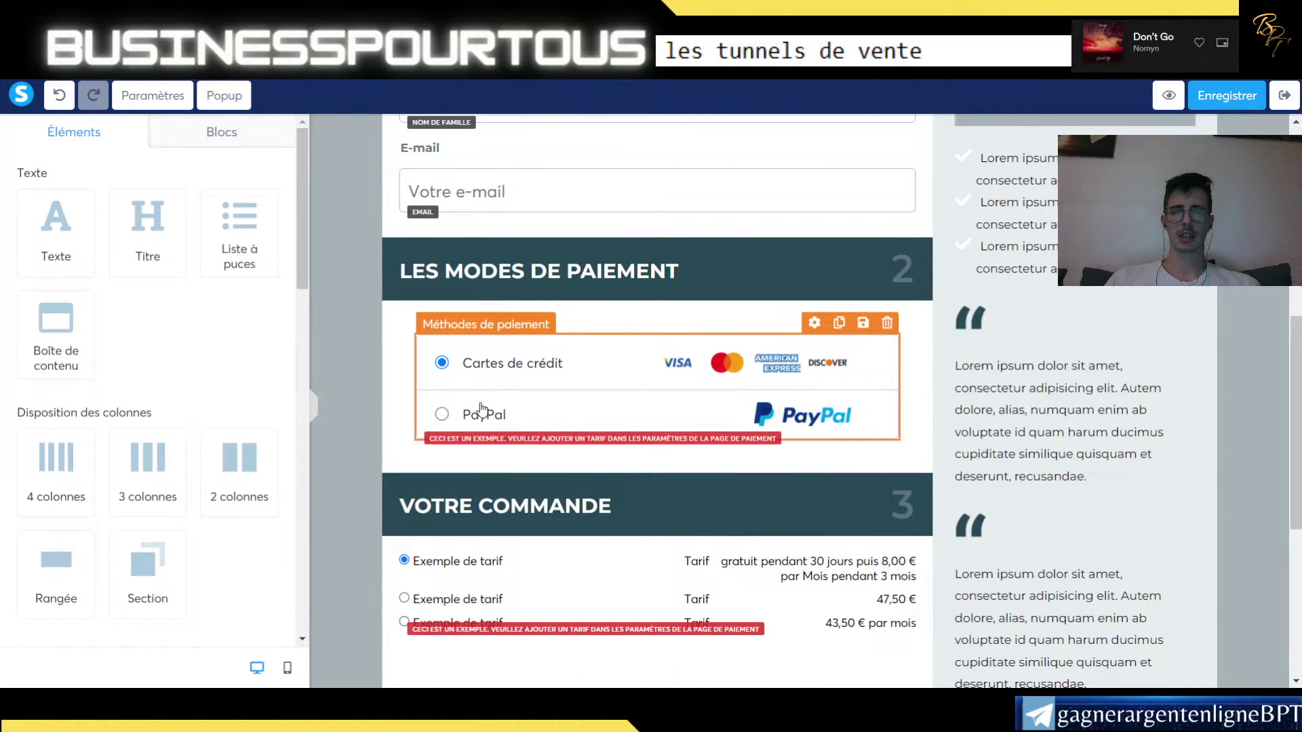
{"action": "scroll", "coordinate": [481, 410], "scroll_direction": "down", "scroll_amount": 1}
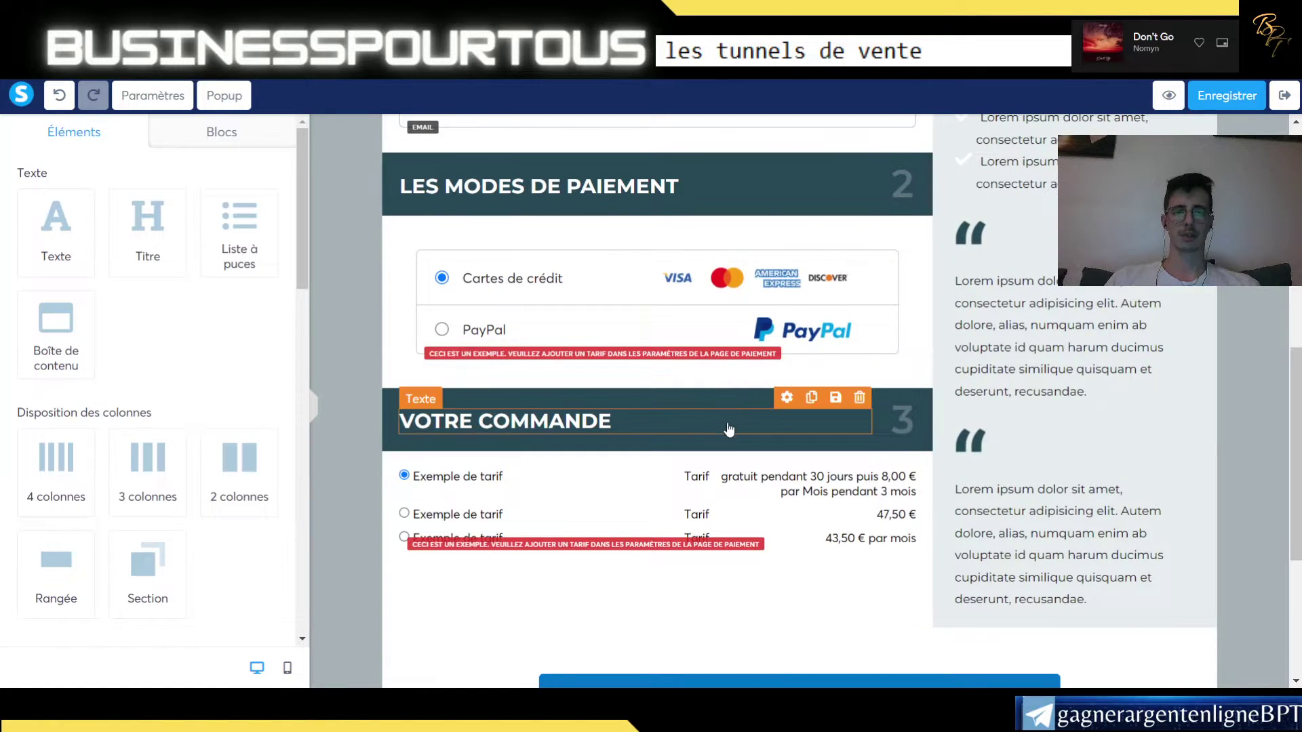
{"action": "scroll", "coordinate": [678, 421], "scroll_direction": "down", "scroll_amount": 3}
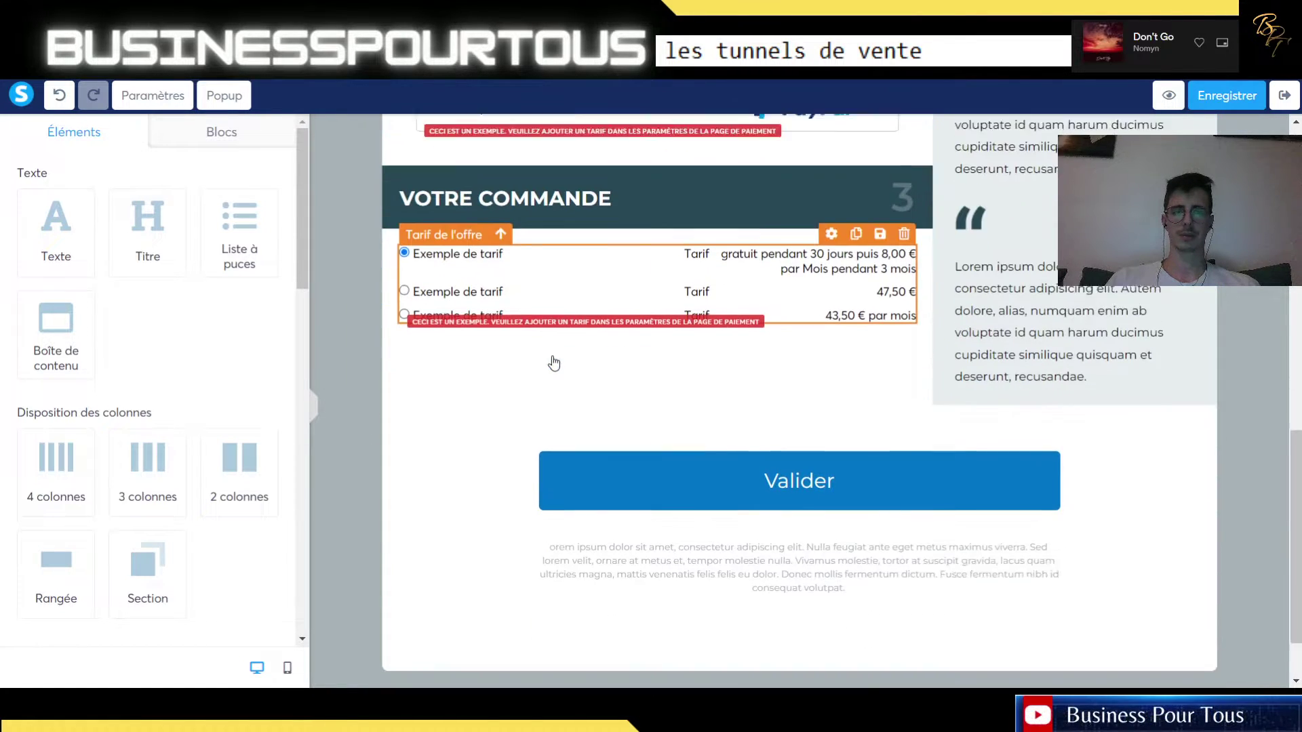
{"action": "scroll", "coordinate": [828, 471], "scroll_direction": "up", "scroll_amount": 12}
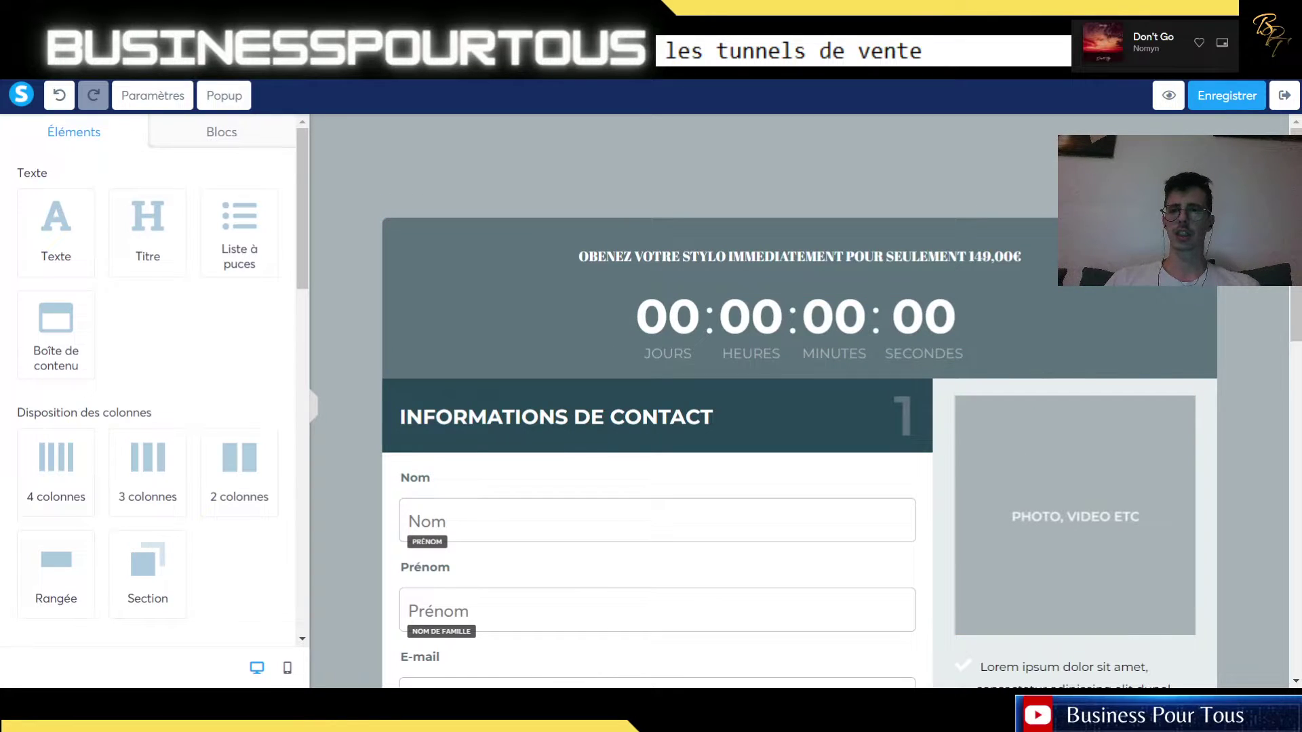
- Search Google for "montre luxe" in a new browser tab
{"action": "key", "text": "ctrl+t"}
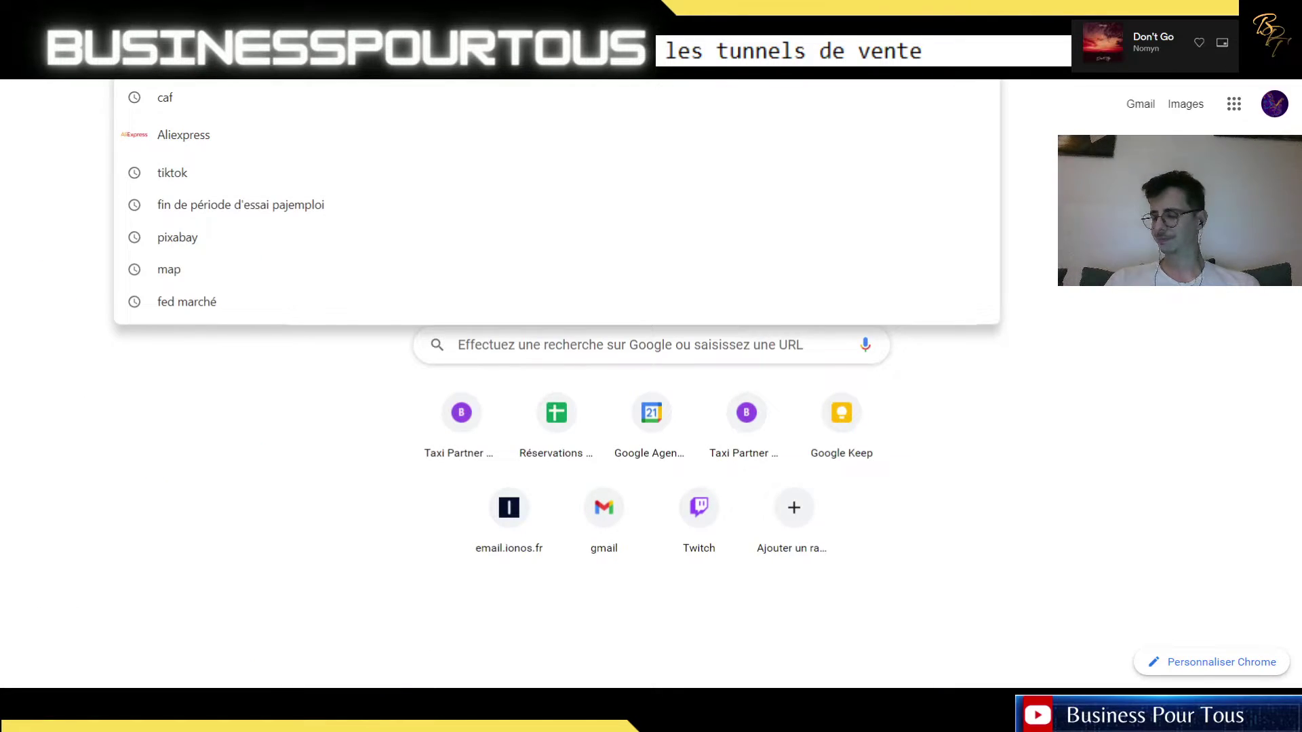
{"action": "type", "text": "montre l"}
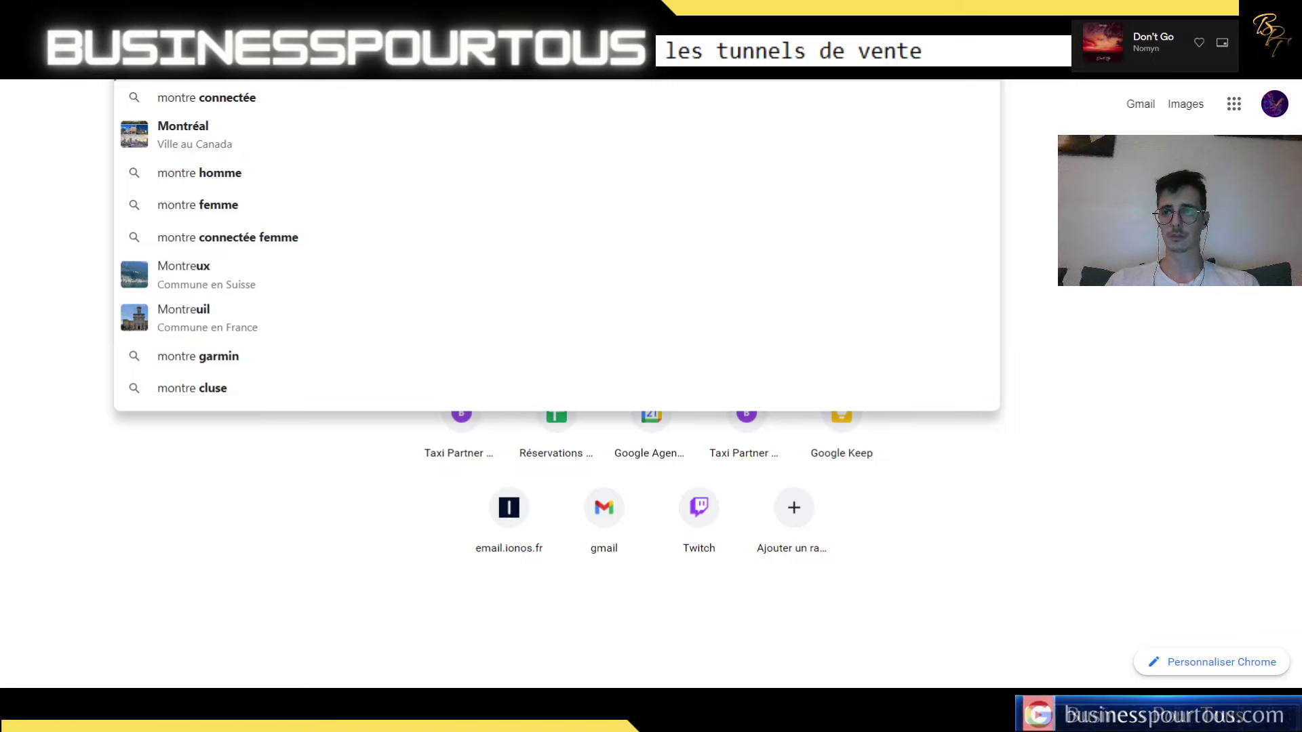
{"action": "type", "text": "uxe"}
{"action": "key", "text": "Return"}
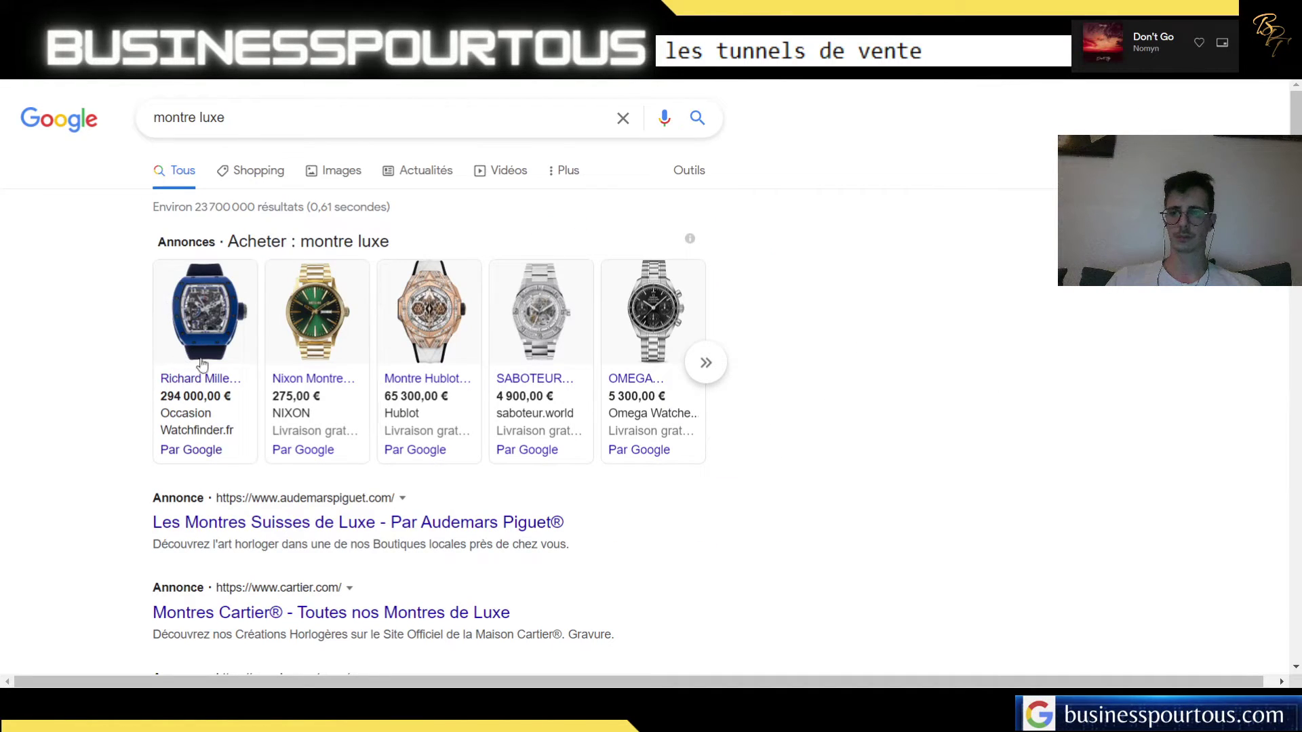
- Browse the image results for "montre luxe" and open the article "10 montres de luxe pour homme à moins de 6'000 euros"
{"action": "left_click", "coordinate": [330, 180]}
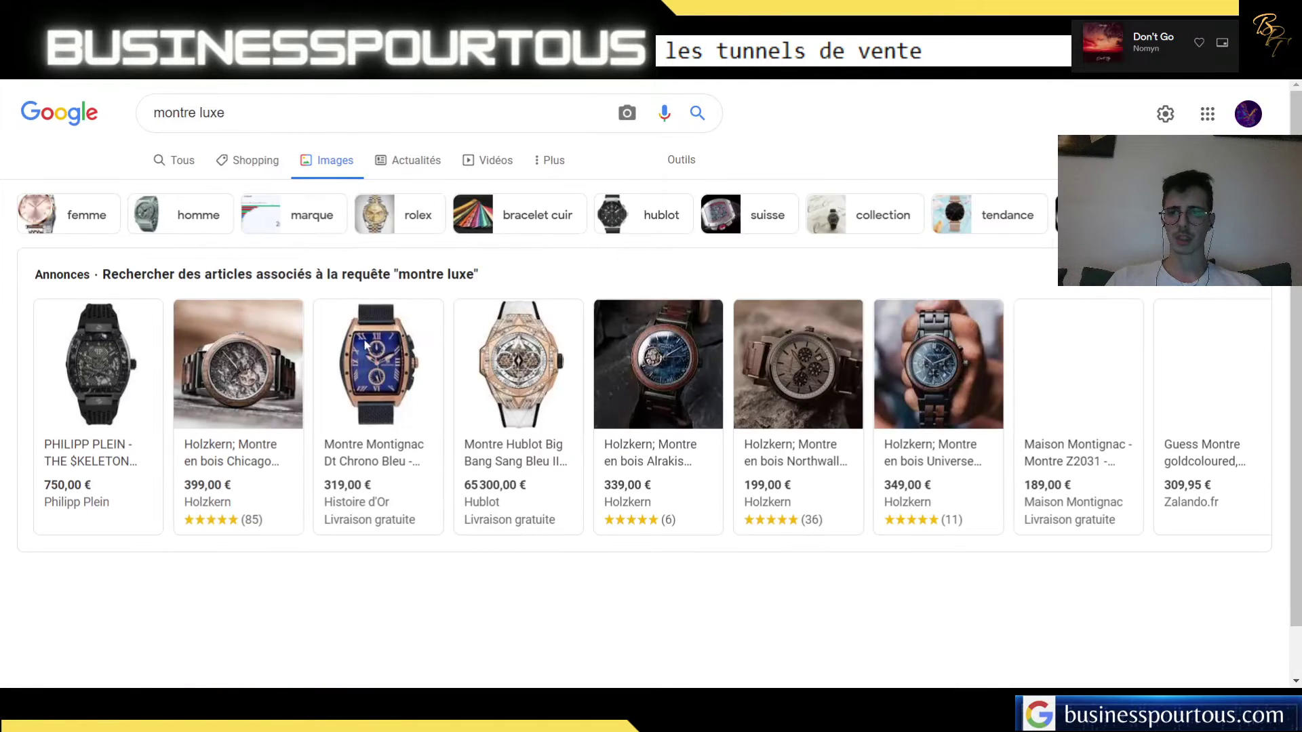
{"action": "scroll", "coordinate": [354, 421], "scroll_direction": "down", "scroll_amount": 3}
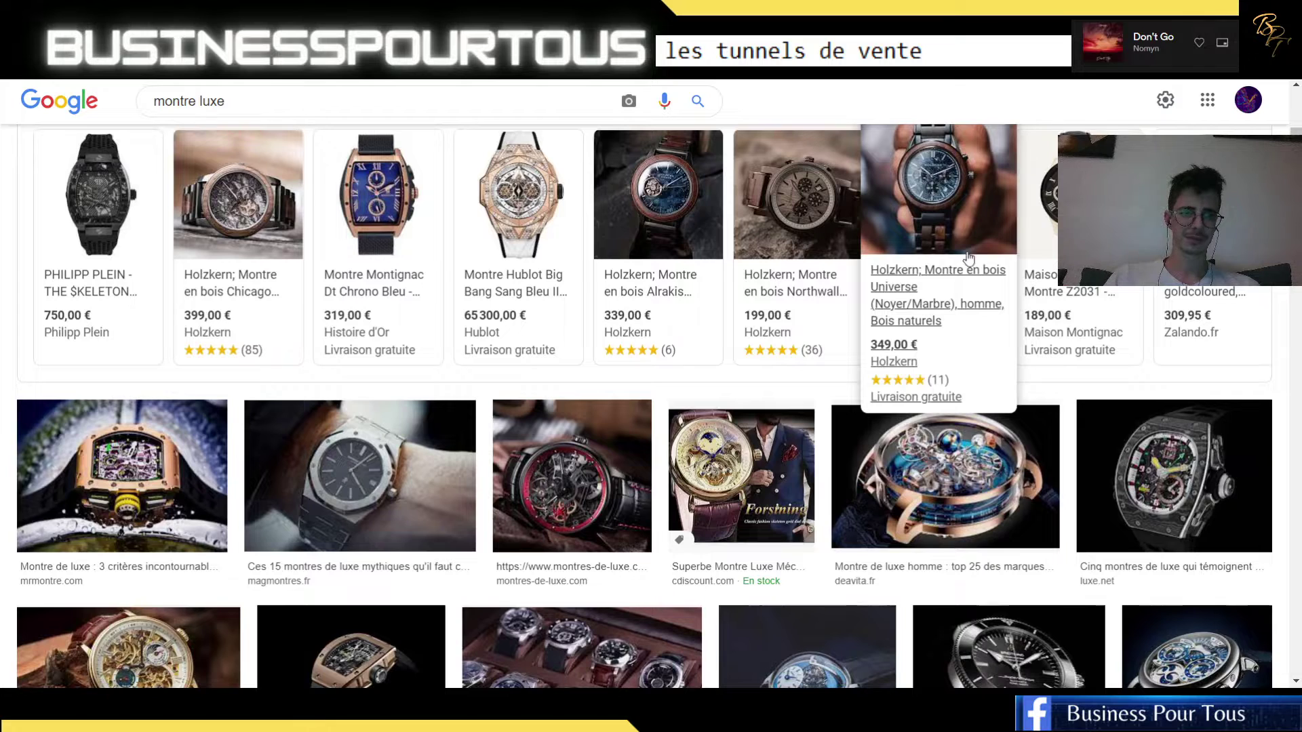
{"action": "scroll", "coordinate": [940, 202], "scroll_direction": "down", "scroll_amount": 4}
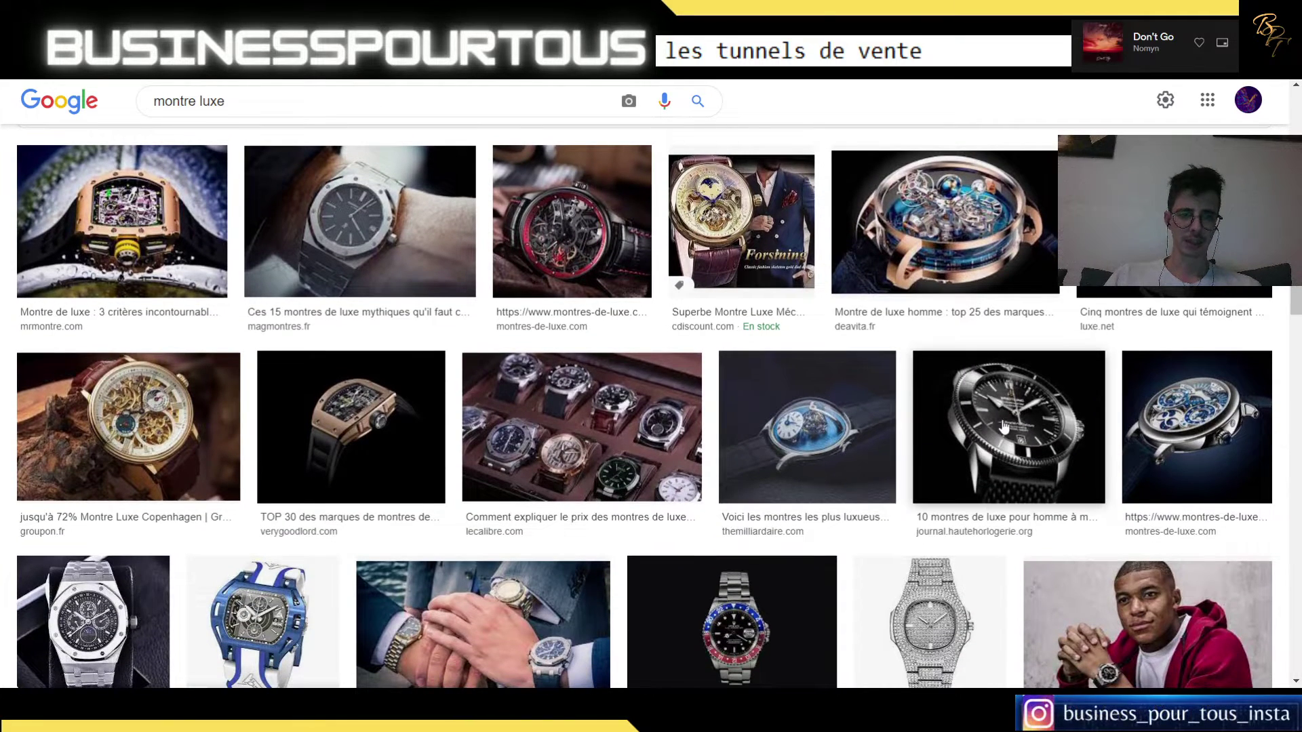
{"action": "left_click", "coordinate": [1004, 426]}
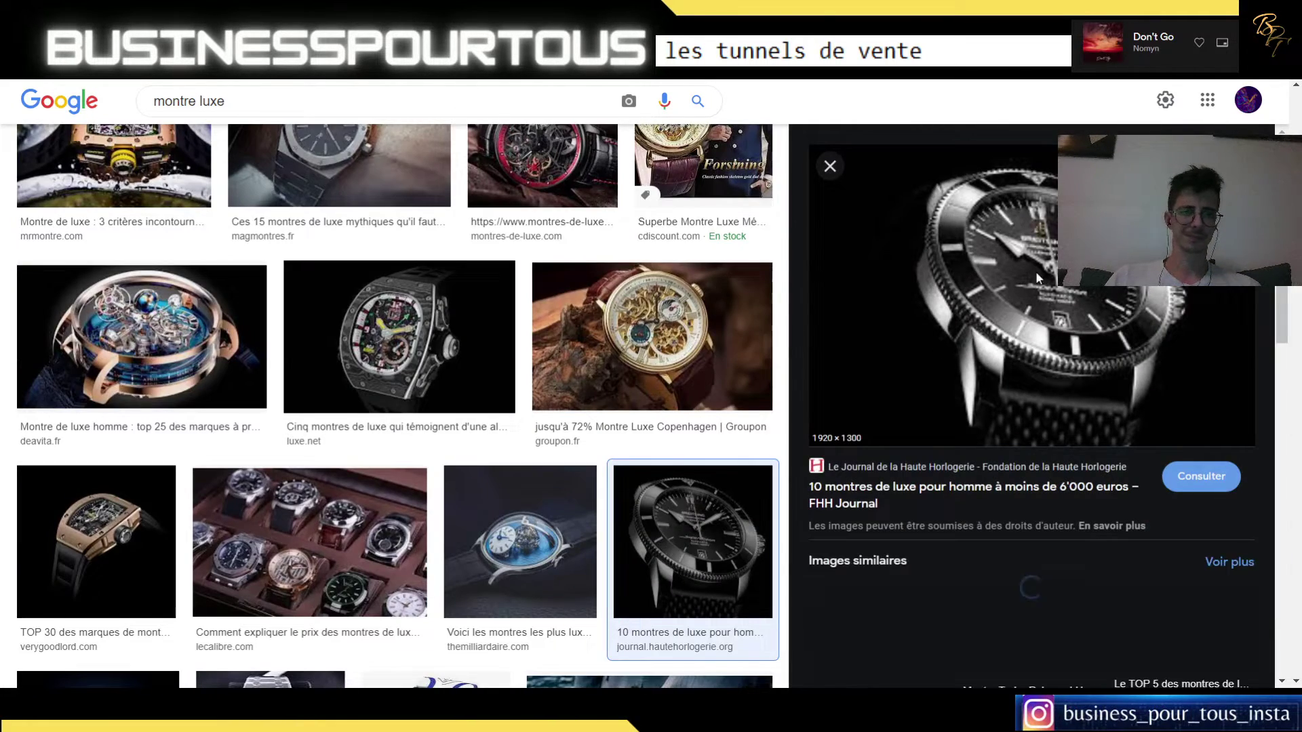
{"action": "left_click", "coordinate": [1035, 271]}
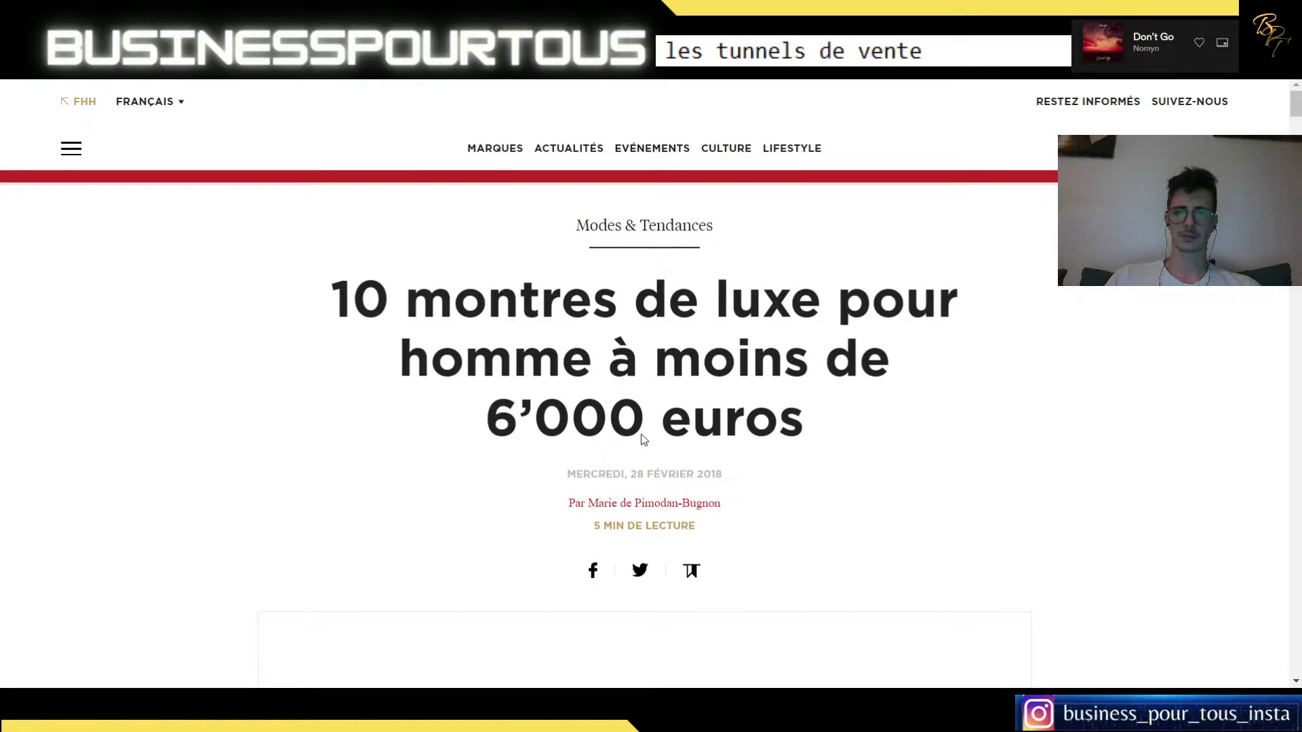
- Open the article's image gallery at the Baume & Mercier Clifton Baumatic watch and download its picture
{"action": "scroll", "coordinate": [813, 458], "scroll_direction": "down", "scroll_amount": 6}
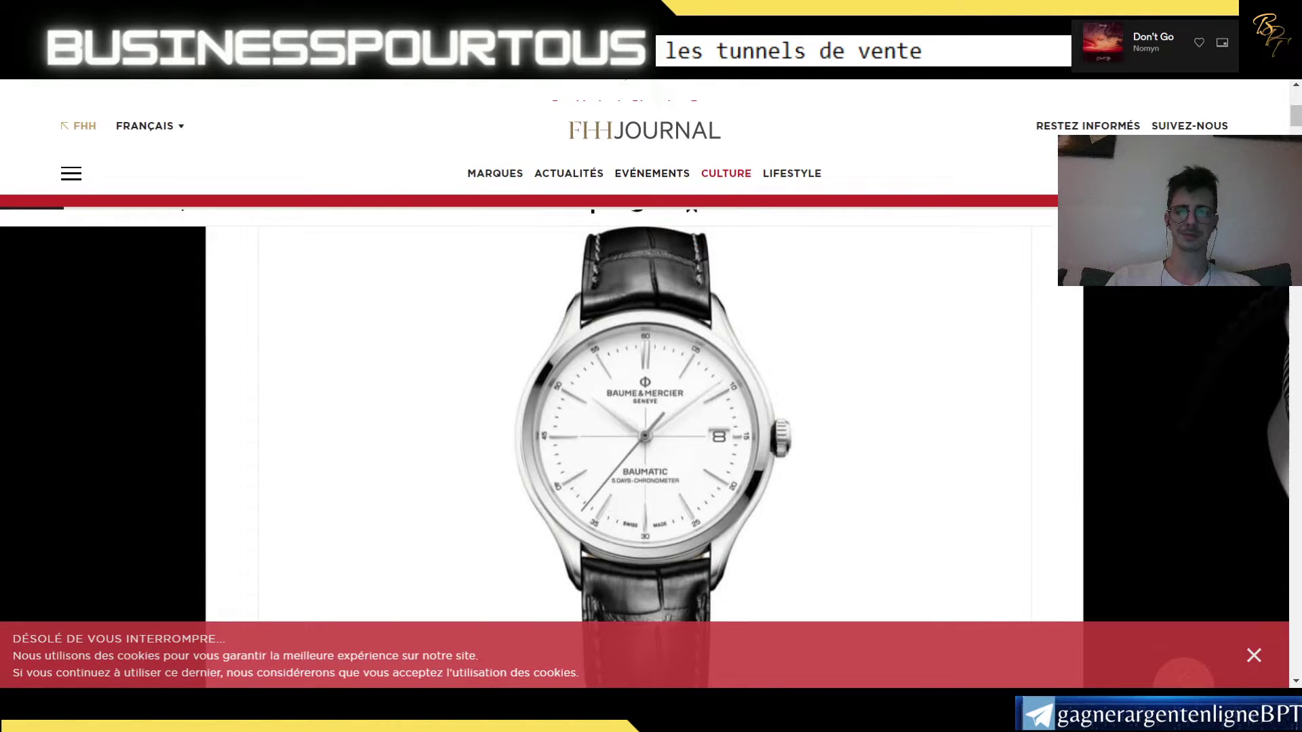
{"action": "mouse_move", "coordinate": [662, 411]}
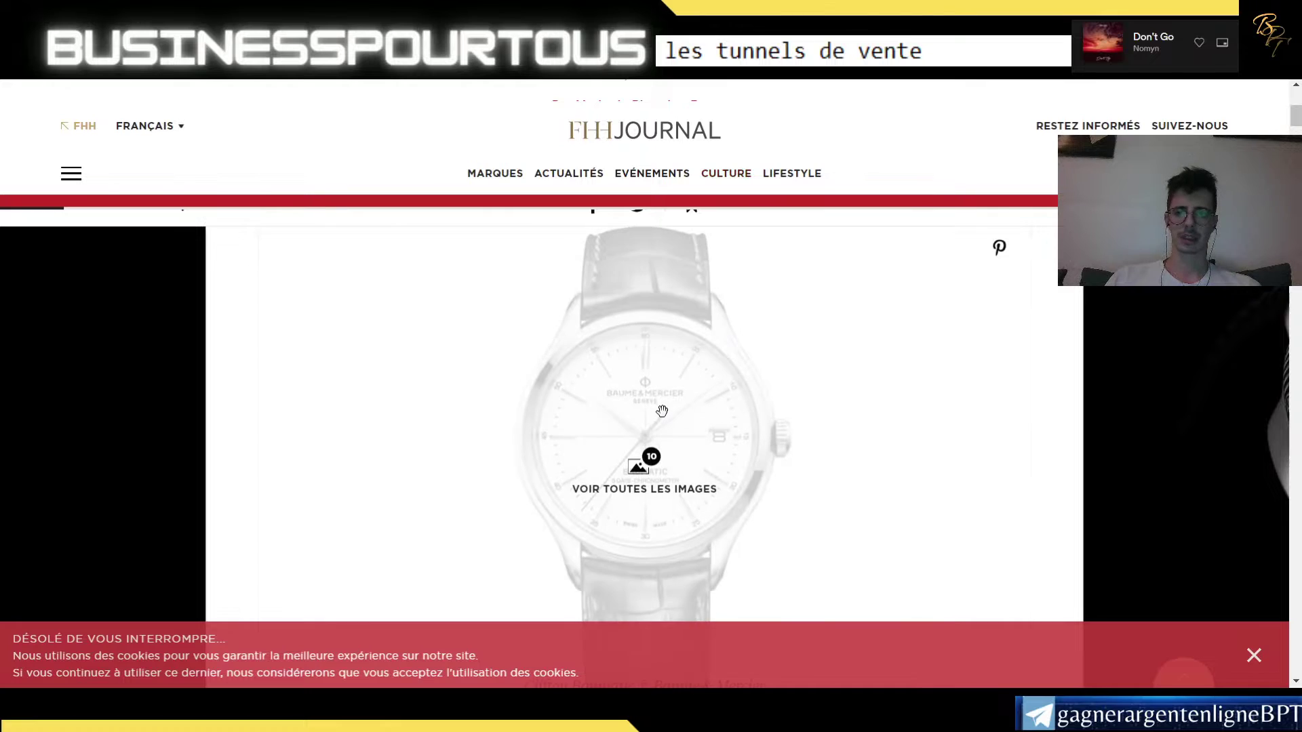
{"action": "left_click", "coordinate": [641, 474]}
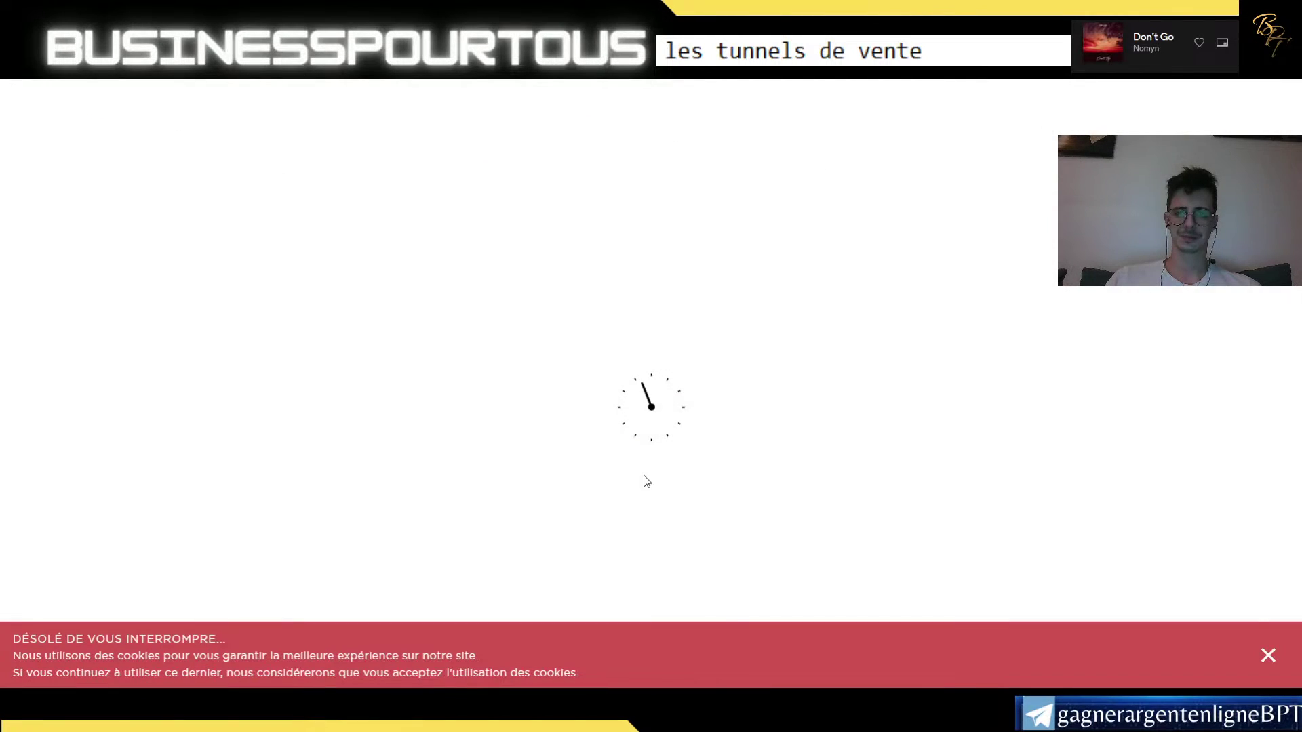
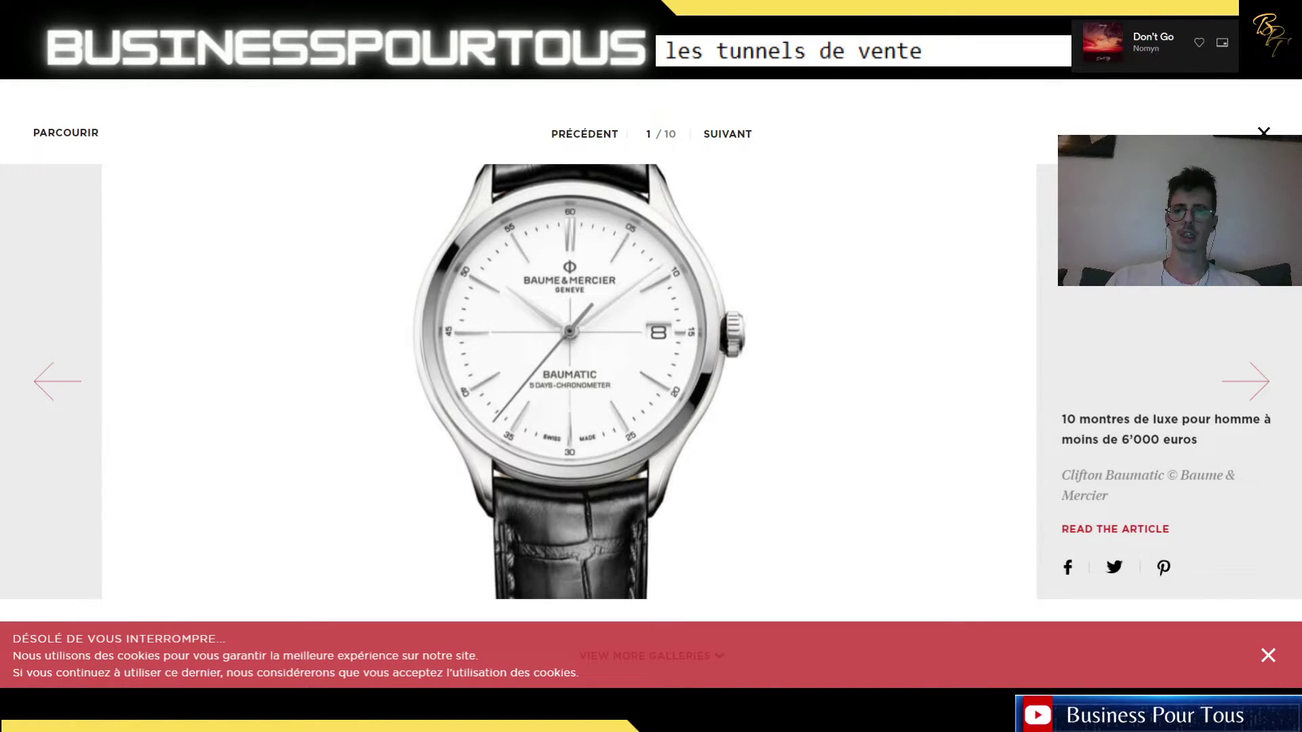
{"action": "left_click", "coordinate": [573, 365]}
- Switch to the systeme.io page editor, upload Baume-et-Mercier-Clifton-Baumatic-1240x840.jpg, and insert it as the redirect target of the "Photo, video etc" image
{"action": "left_click", "coordinate": [190, 12]}
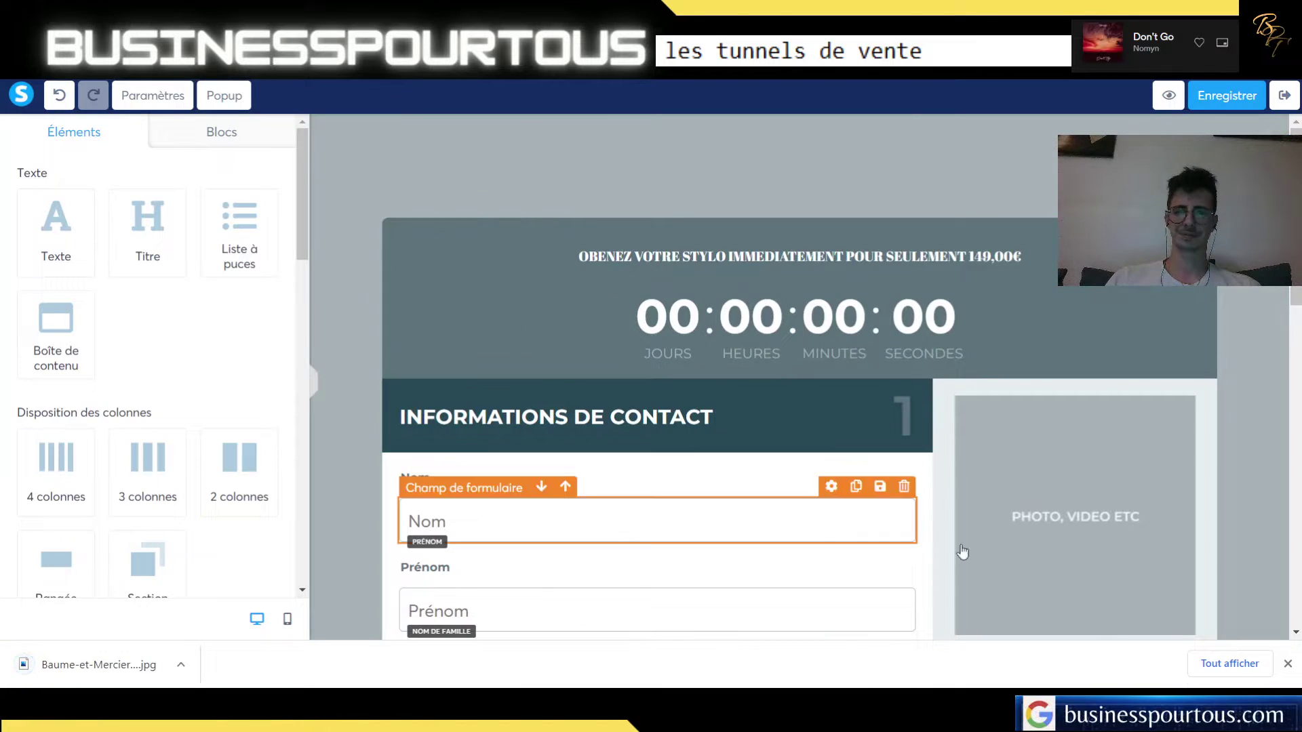
{"action": "left_click", "coordinate": [988, 498]}
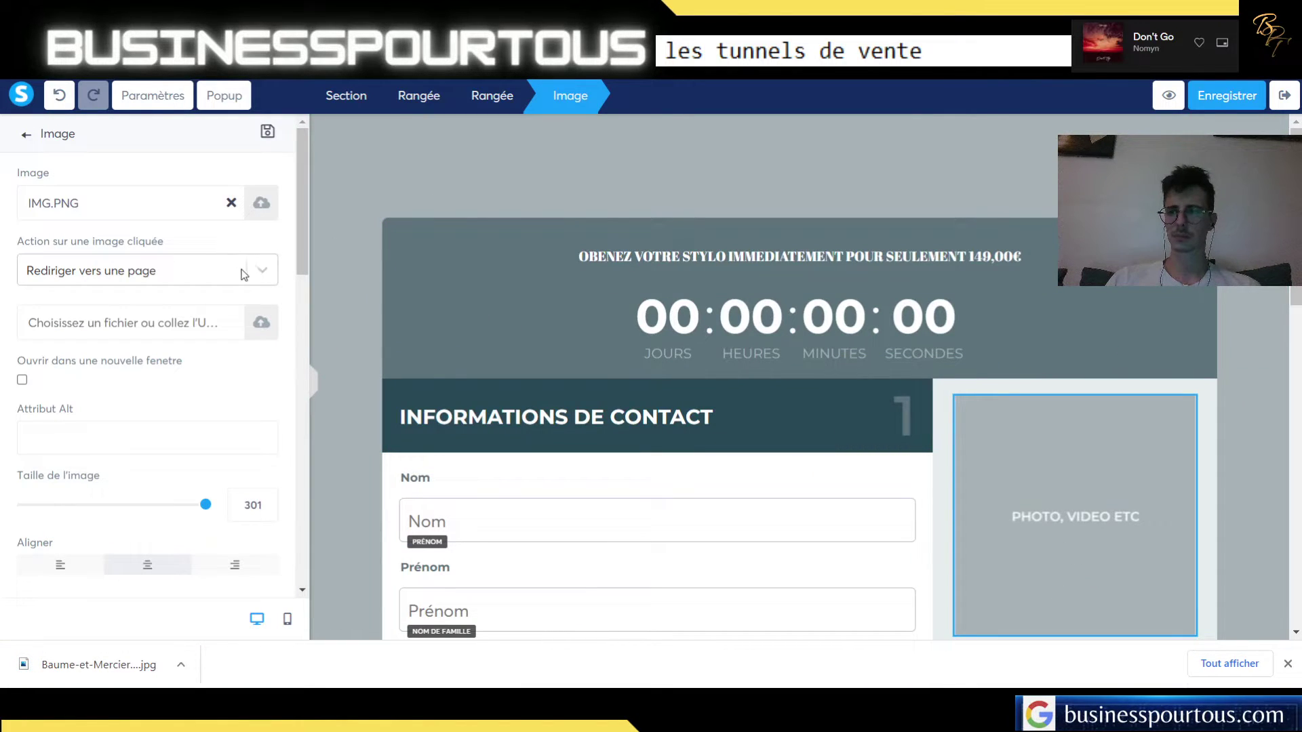
{"action": "left_click", "coordinate": [262, 324]}
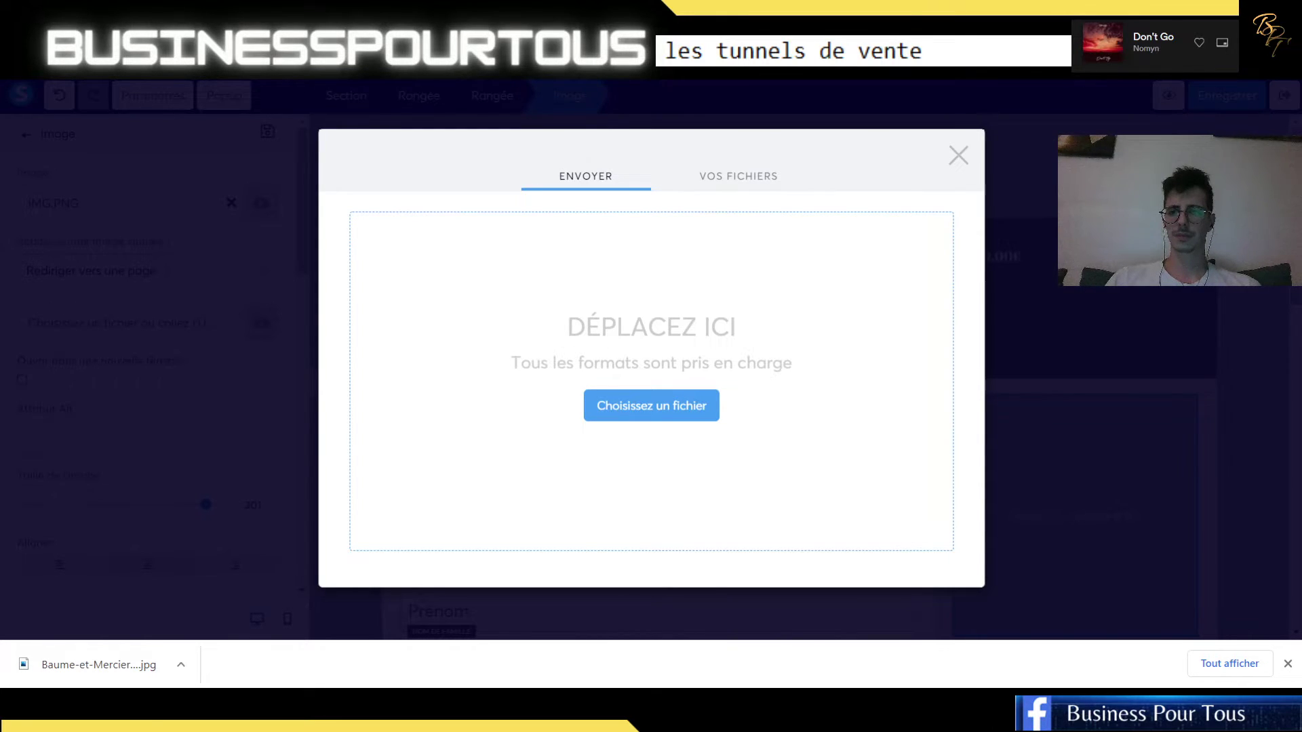
{"action": "double_click", "coordinate": [630, 418]}
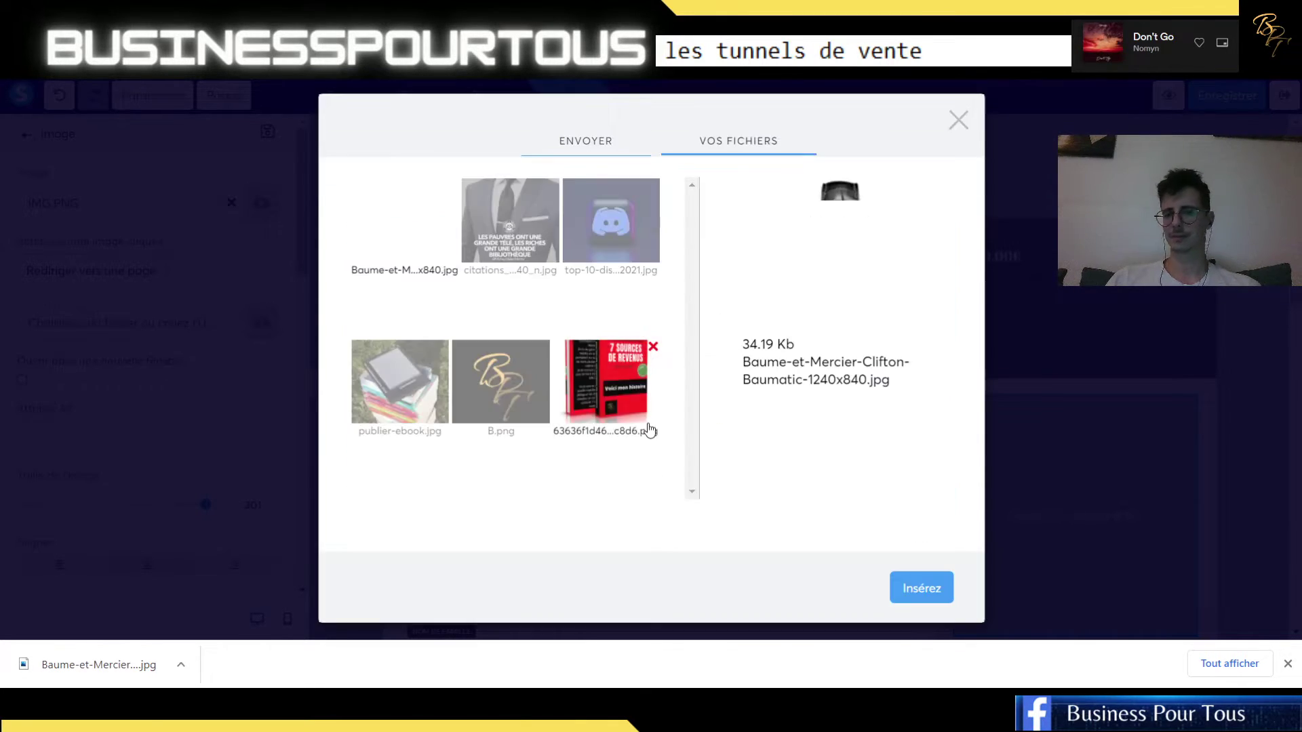
{"action": "left_click", "coordinate": [920, 587]}
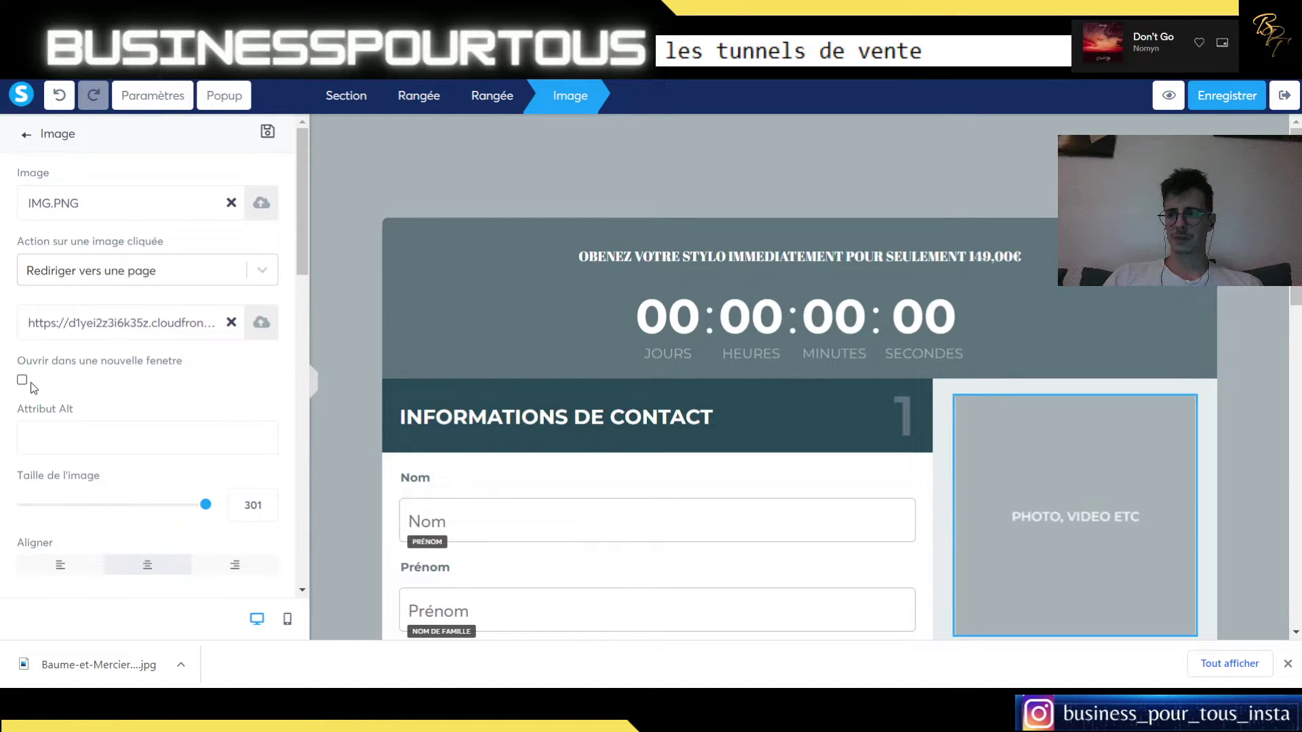
- Look through the placeholder image's size, margin, border and filter settings, and save the order page
{"action": "scroll", "coordinate": [108, 366], "scroll_direction": "down", "scroll_amount": 4}
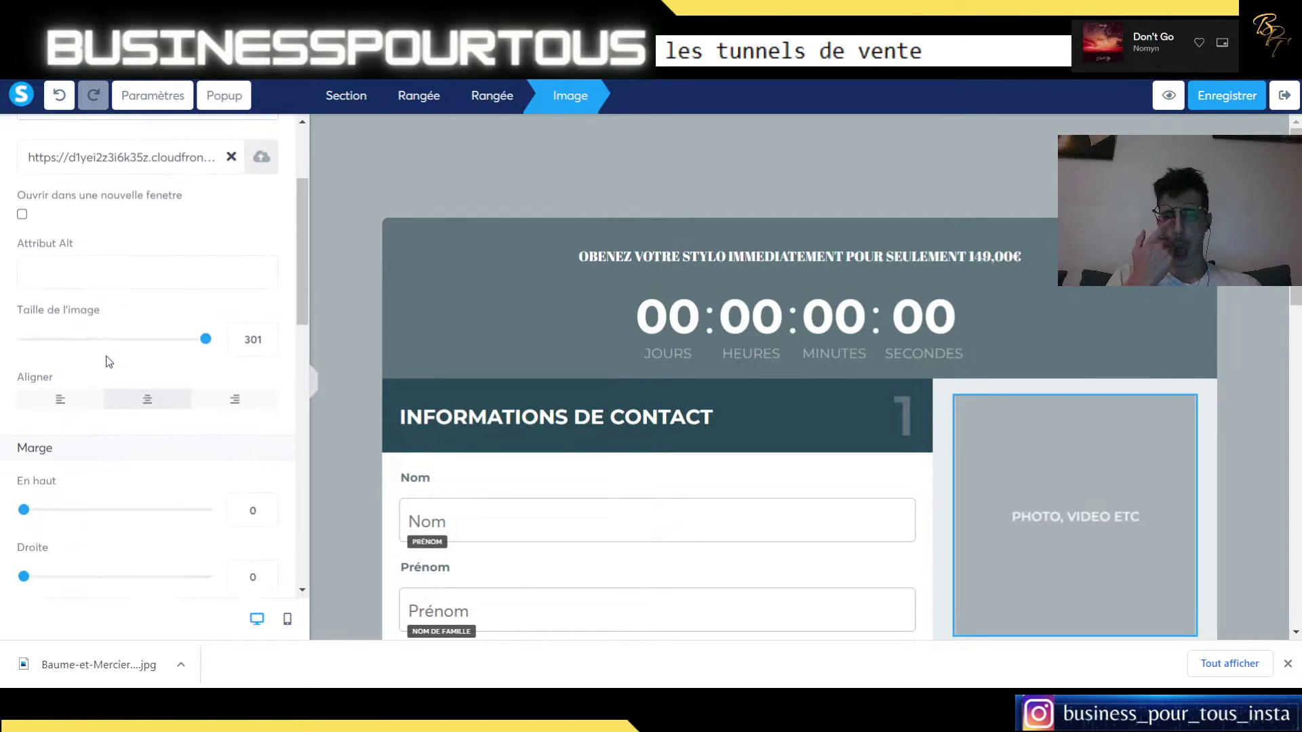
{"action": "scroll", "coordinate": [125, 380], "scroll_direction": "down", "scroll_amount": 5}
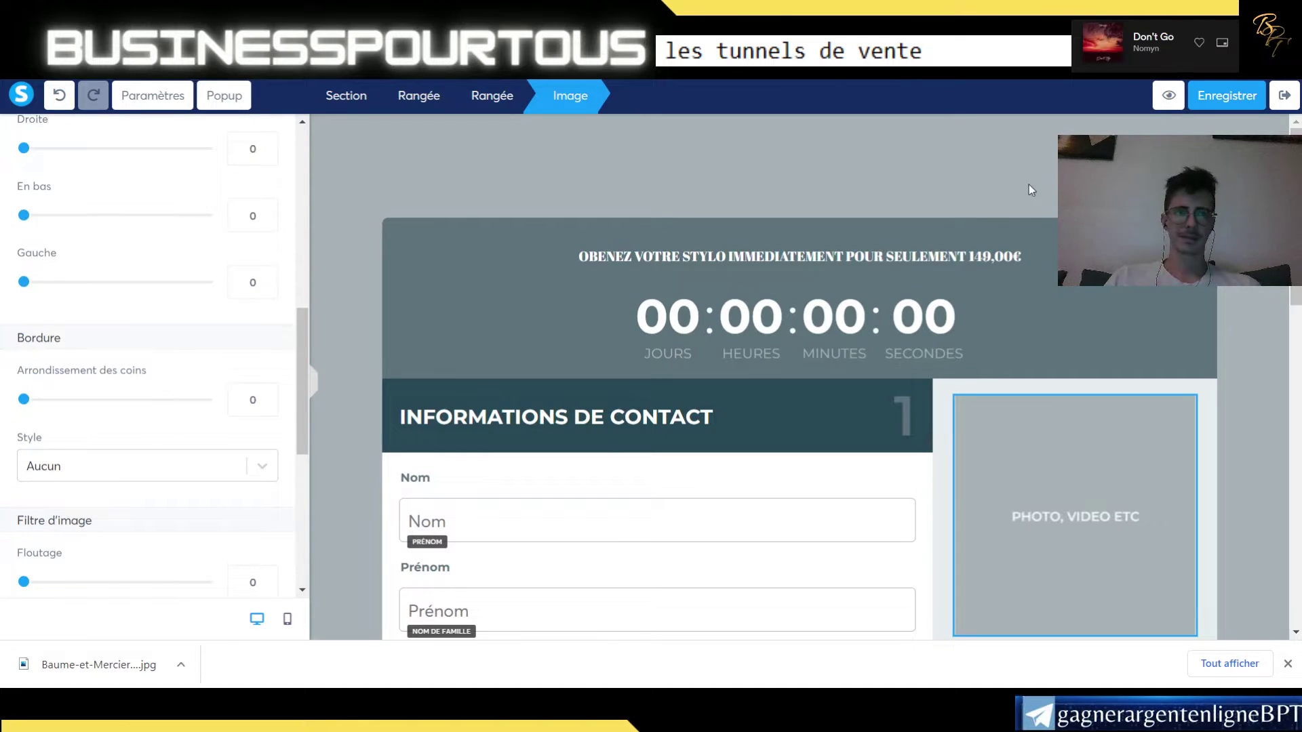
{"action": "left_click", "coordinate": [1218, 99]}
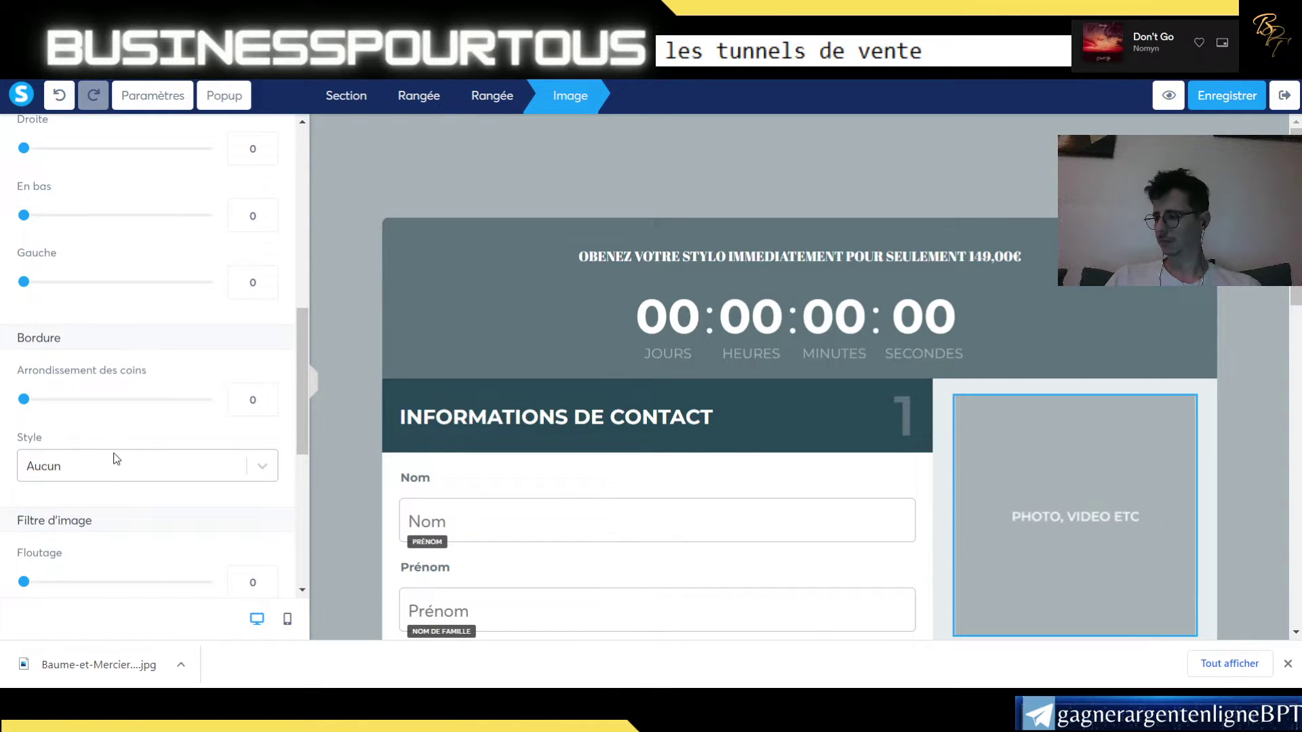
- Check the available actions on a clicked image and the neighbouring settings of the placeholder image
{"action": "scroll", "coordinate": [115, 457], "scroll_direction": "up", "scroll_amount": 9}
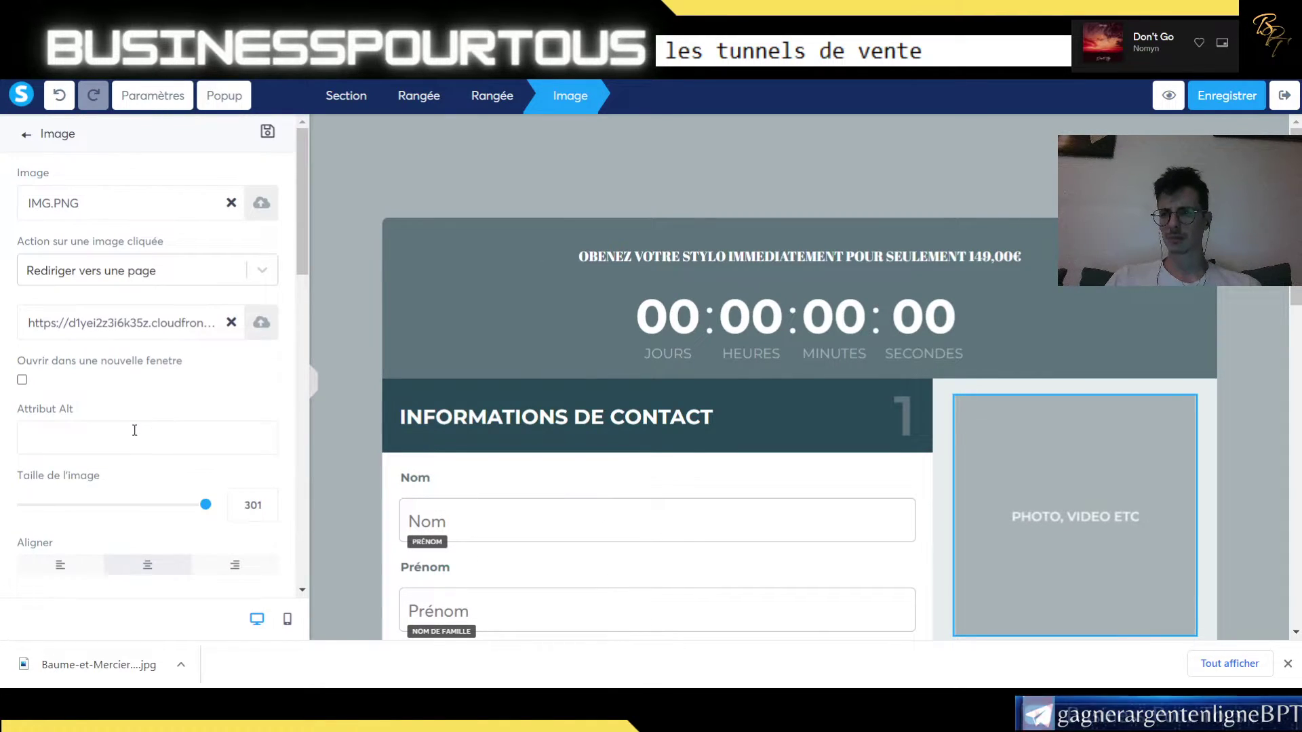
{"action": "left_click", "coordinate": [265, 271]}
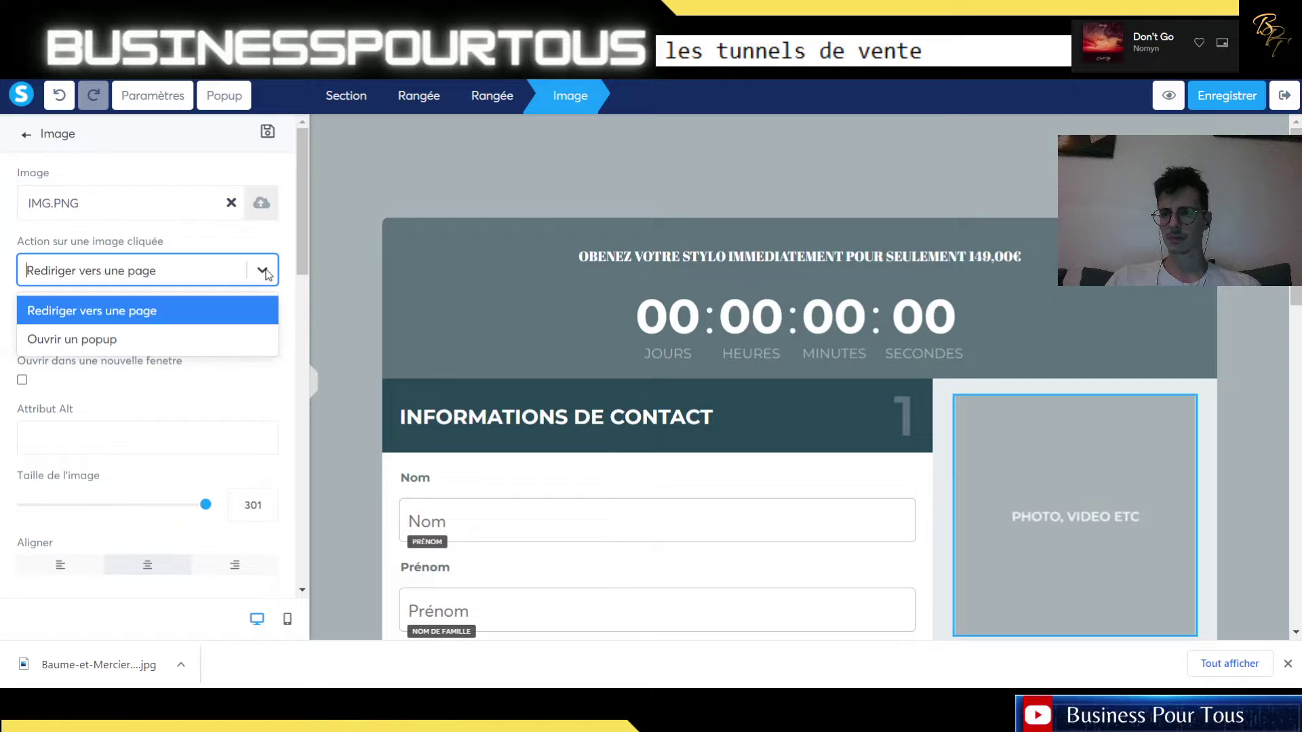
{"action": "left_click", "coordinate": [260, 274]}
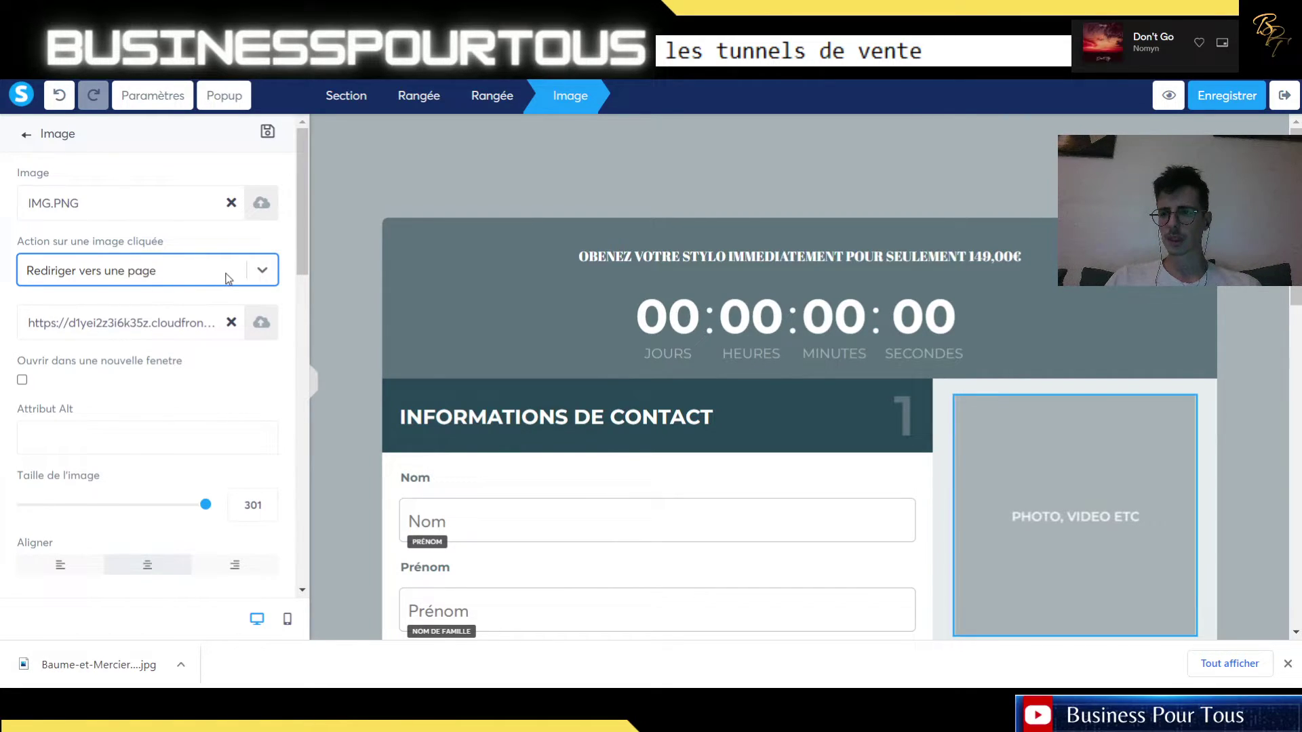
{"action": "scroll", "coordinate": [115, 400], "scroll_direction": "down", "scroll_amount": 1}
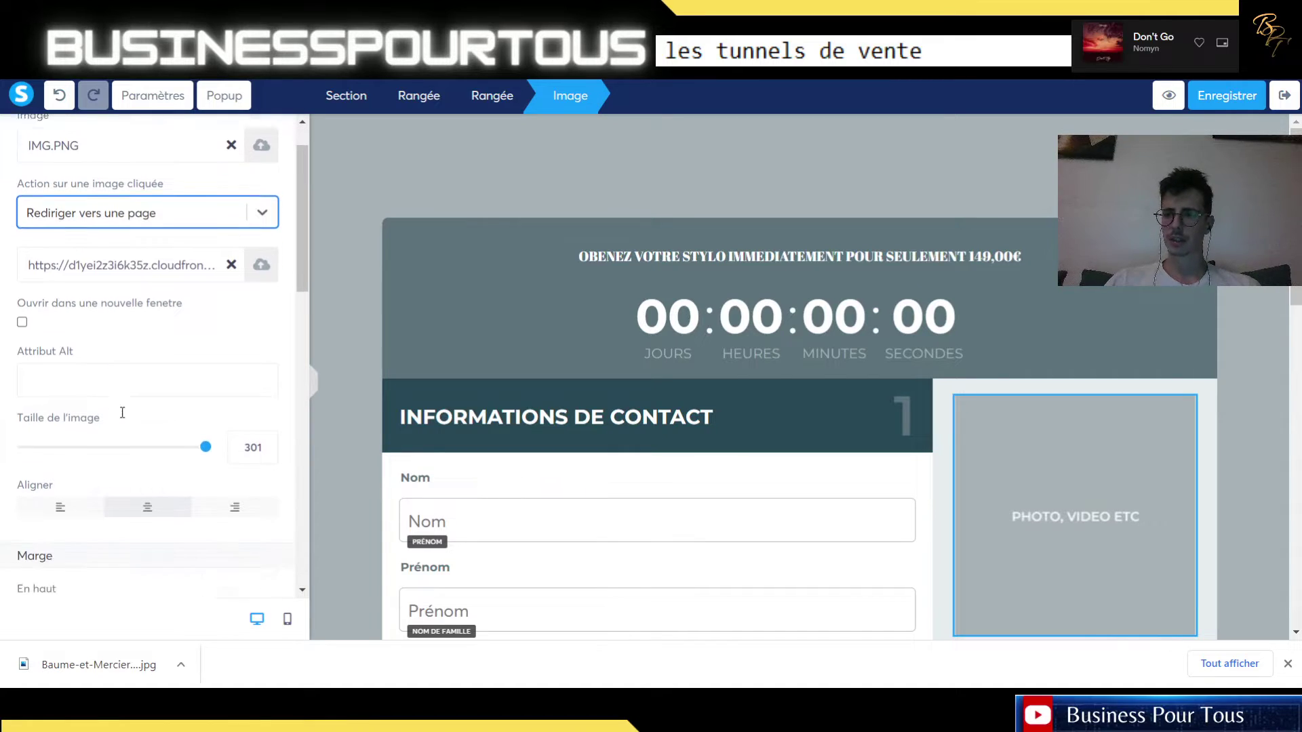
{"action": "scroll", "coordinate": [126, 352], "scroll_direction": "up", "scroll_amount": 1}
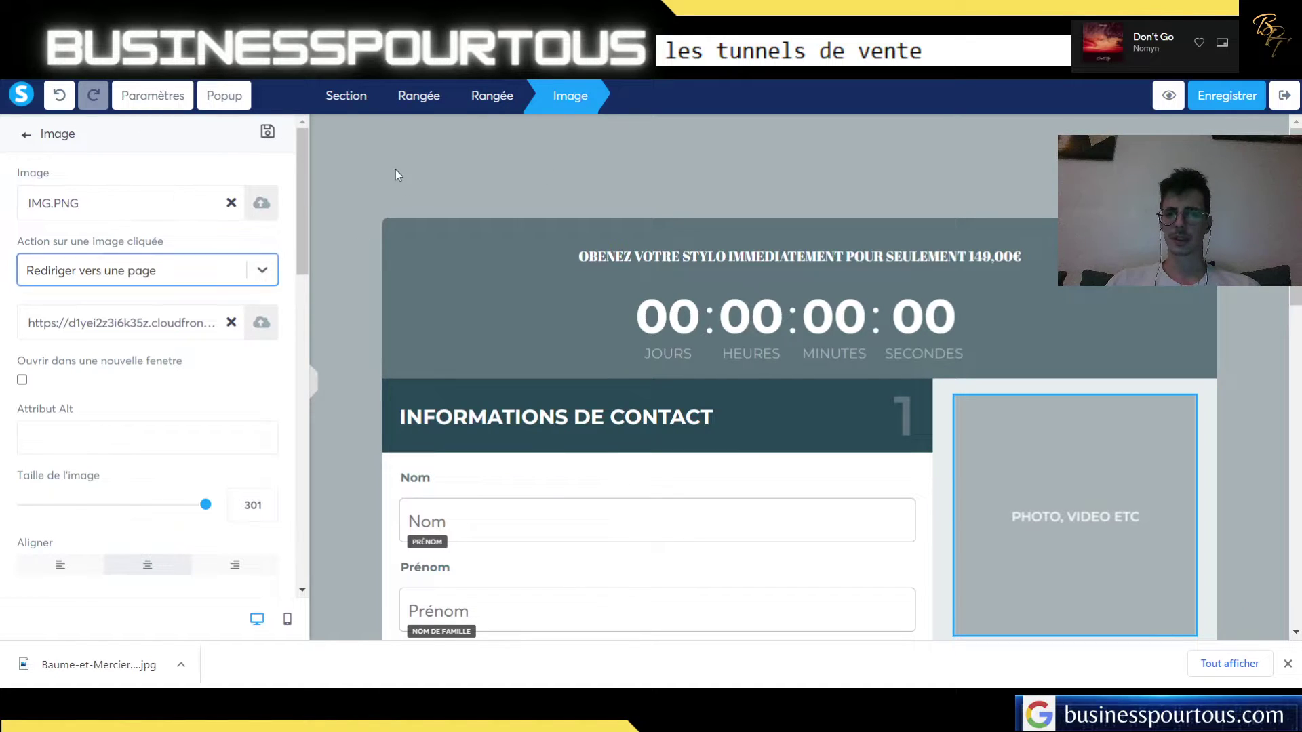
- Look over the order page down to the Valider button and examine that payment button's text and font settings
{"action": "left_click", "coordinate": [350, 244]}
{"action": "scroll", "coordinate": [351, 245], "scroll_direction": "down", "scroll_amount": 5}
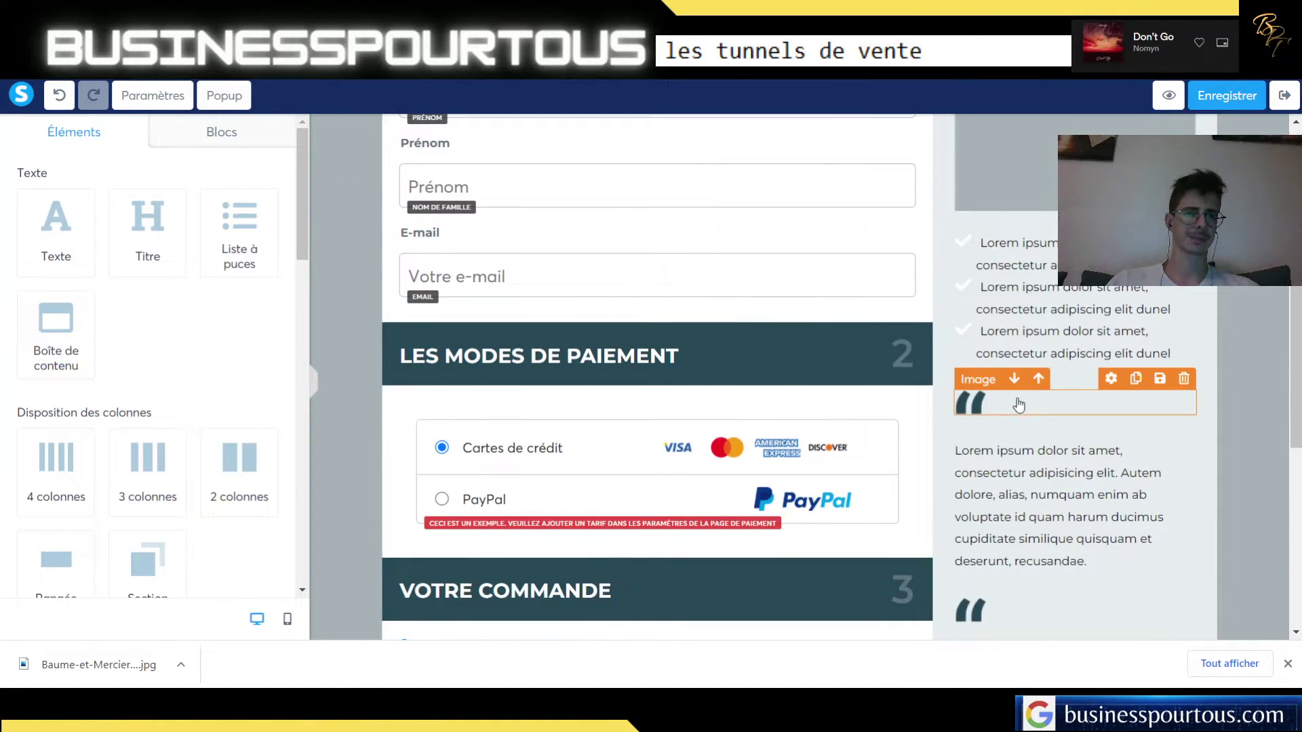
{"action": "scroll", "coordinate": [1032, 364], "scroll_direction": "up", "scroll_amount": 1}
{"action": "scroll", "coordinate": [1032, 364], "scroll_direction": "down", "scroll_amount": 6}
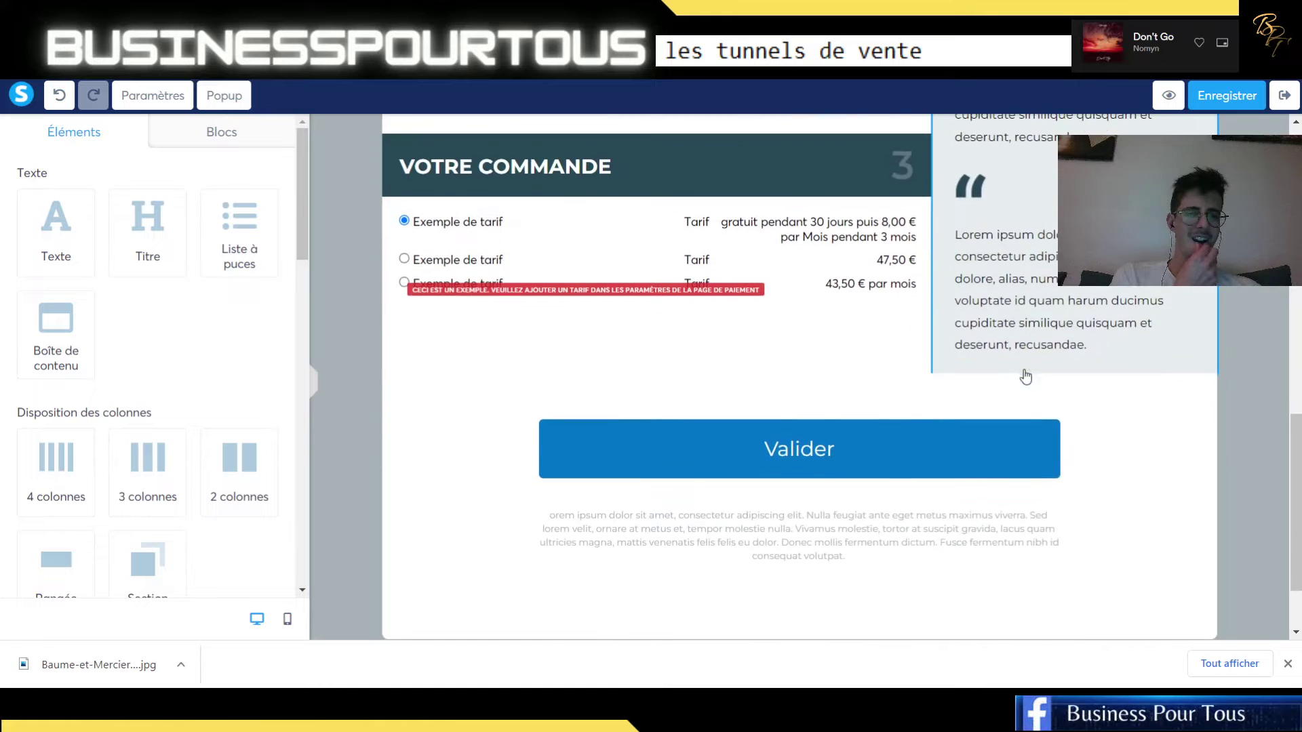
{"action": "left_click", "coordinate": [861, 471]}
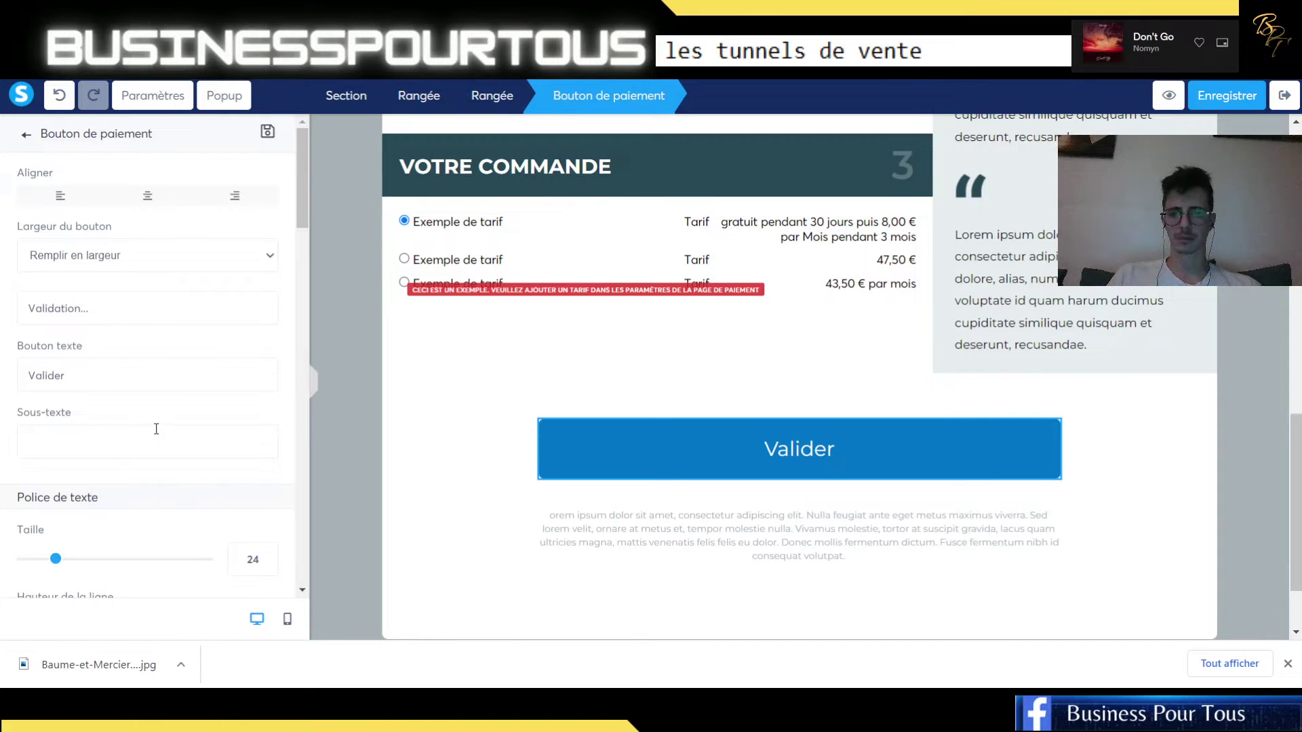
{"action": "scroll", "coordinate": [143, 437], "scroll_direction": "down", "scroll_amount": 3}
{"action": "scroll", "coordinate": [141, 441], "scroll_direction": "down", "scroll_amount": 2}
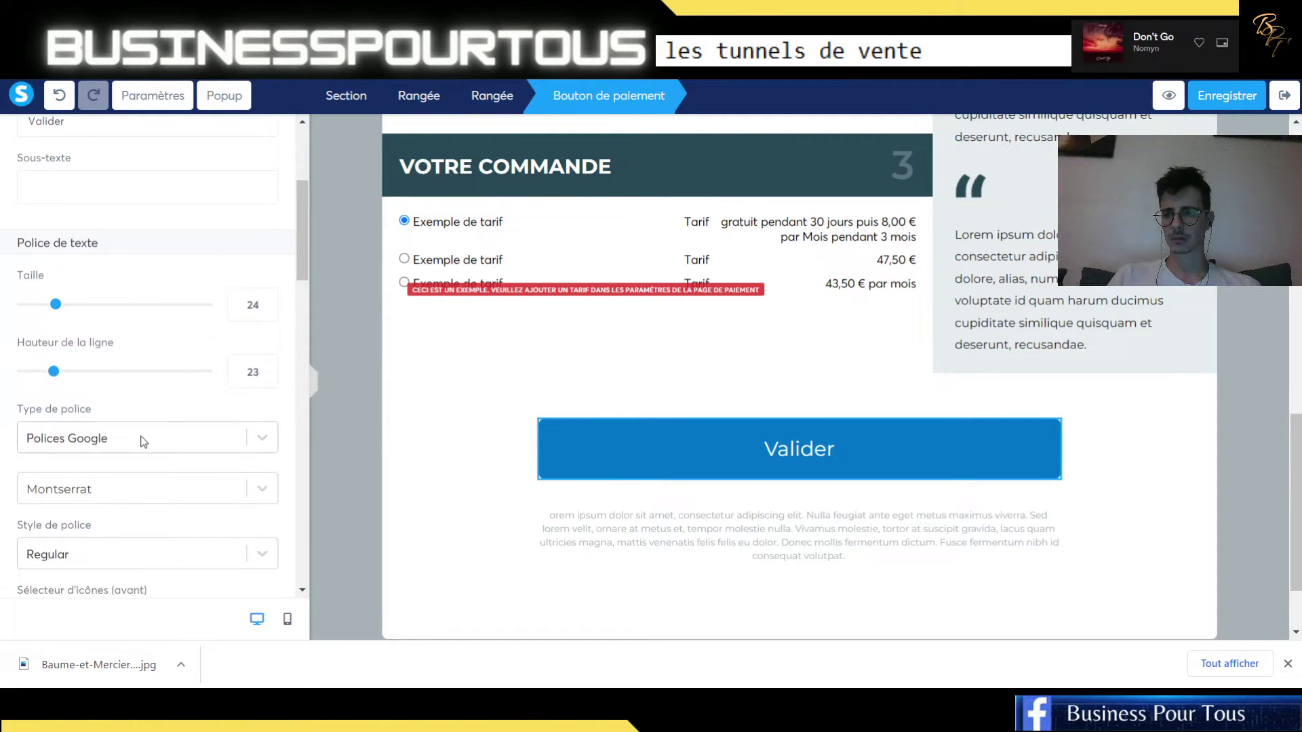
{"action": "scroll", "coordinate": [165, 470], "scroll_direction": "up", "scroll_amount": 5}
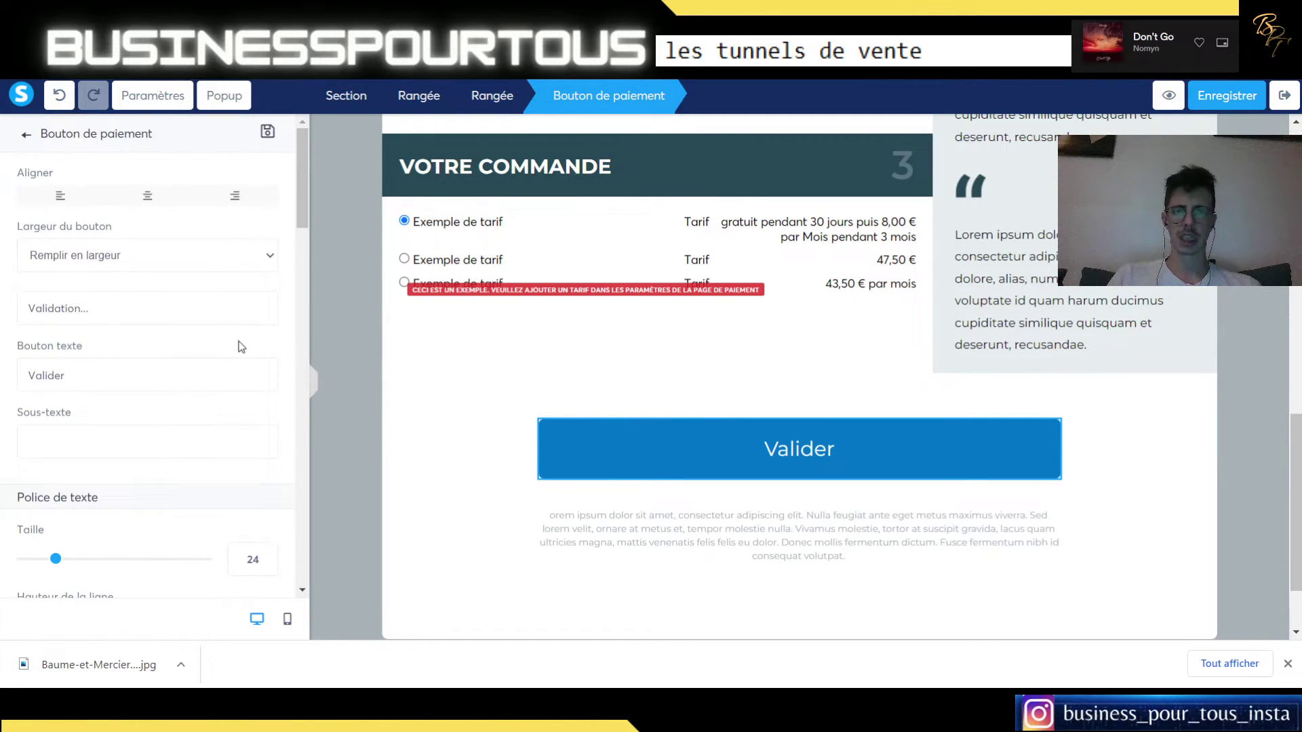
{"action": "left_click", "coordinate": [860, 391]}
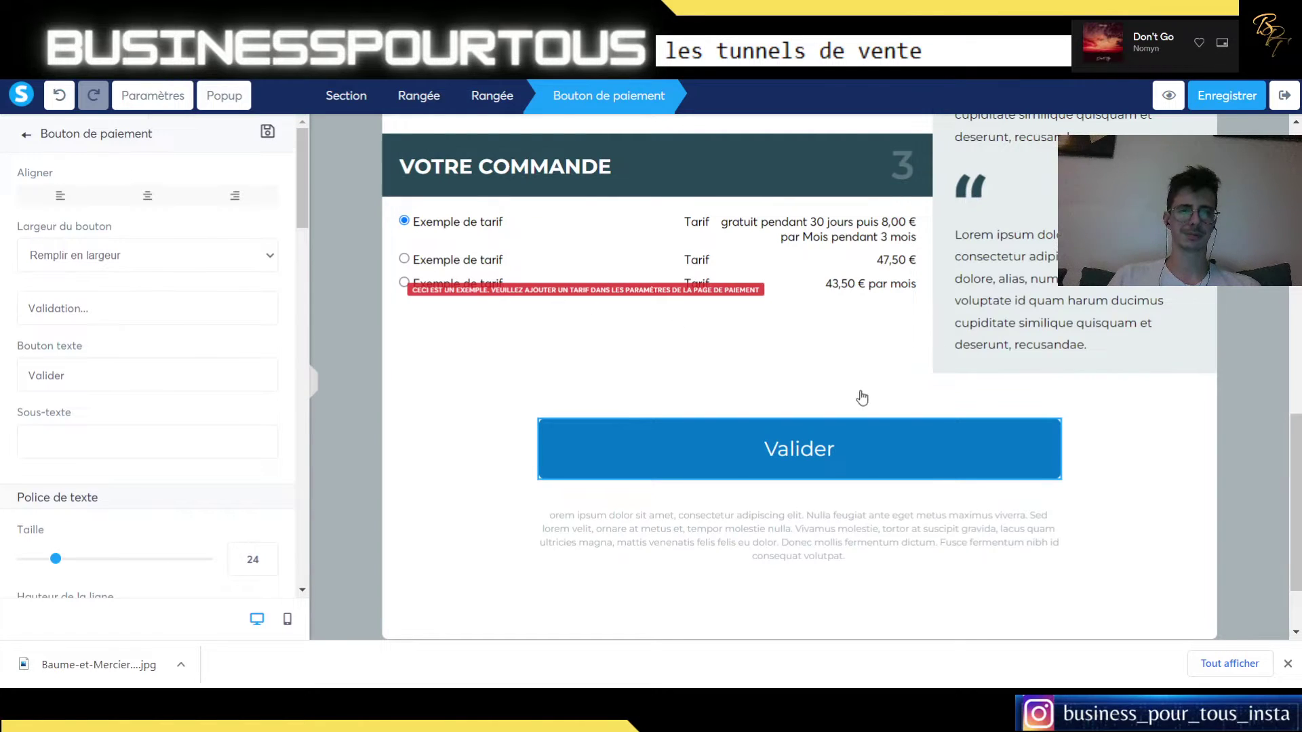
- Reselect the "Photo, video etc" image and insert Baume-et-Mercier-Clifton-Baumatic-1240x840.jpg from the stored files as its redirect target
{"action": "scroll", "coordinate": [860, 390], "scroll_direction": "up", "scroll_amount": 7}
{"action": "left_click", "coordinate": [1115, 305]}
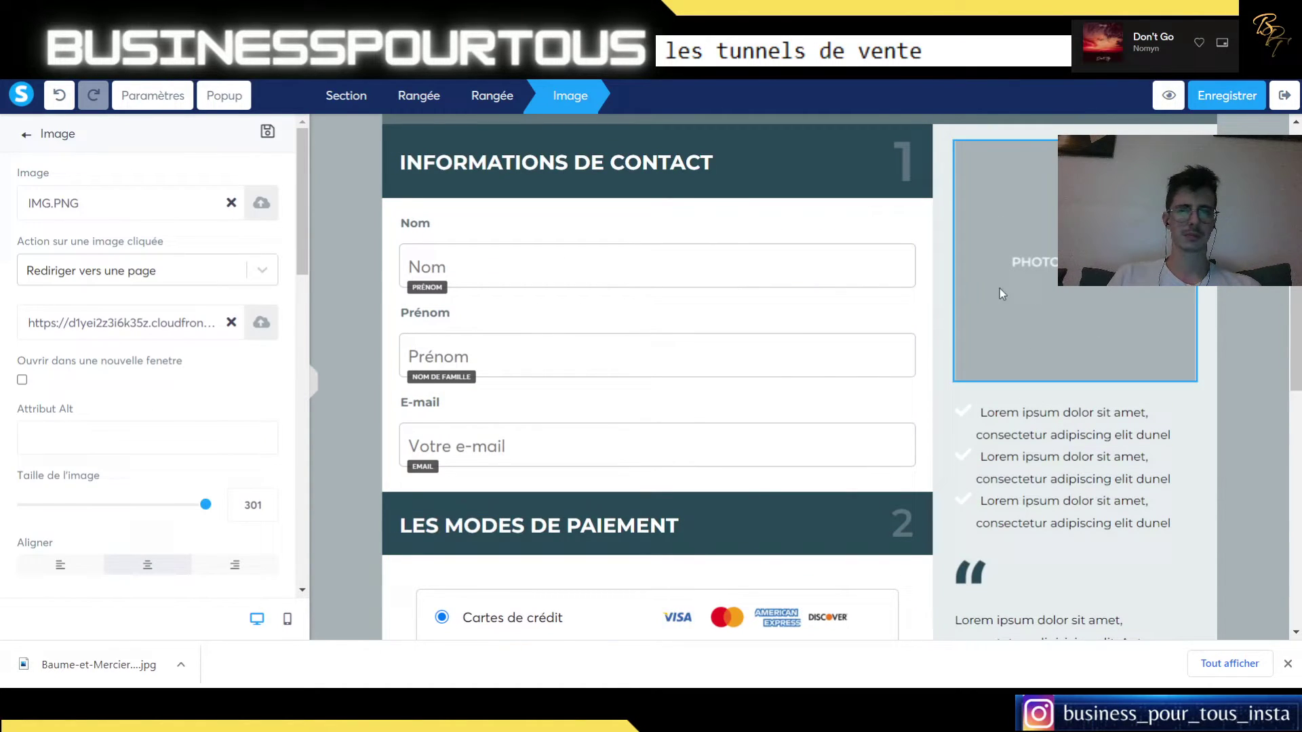
{"action": "left_click", "coordinate": [265, 275]}
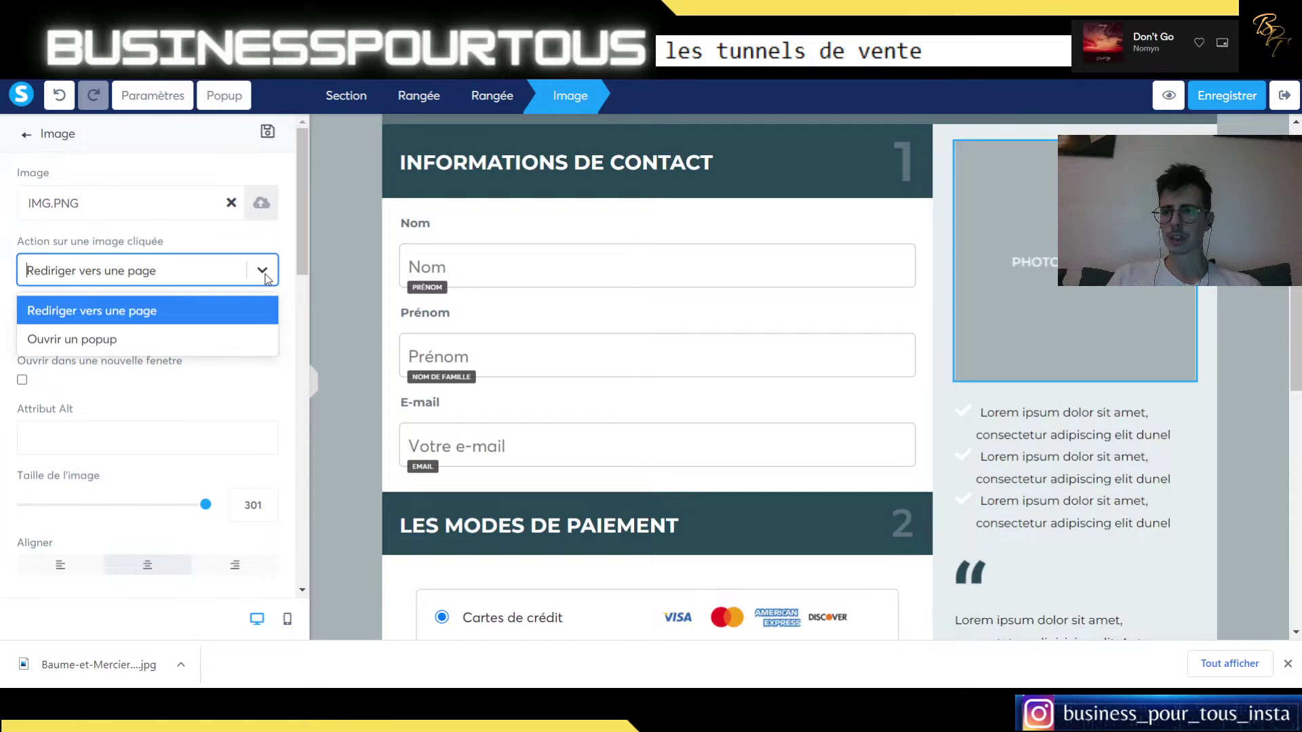
{"action": "left_click", "coordinate": [265, 278]}
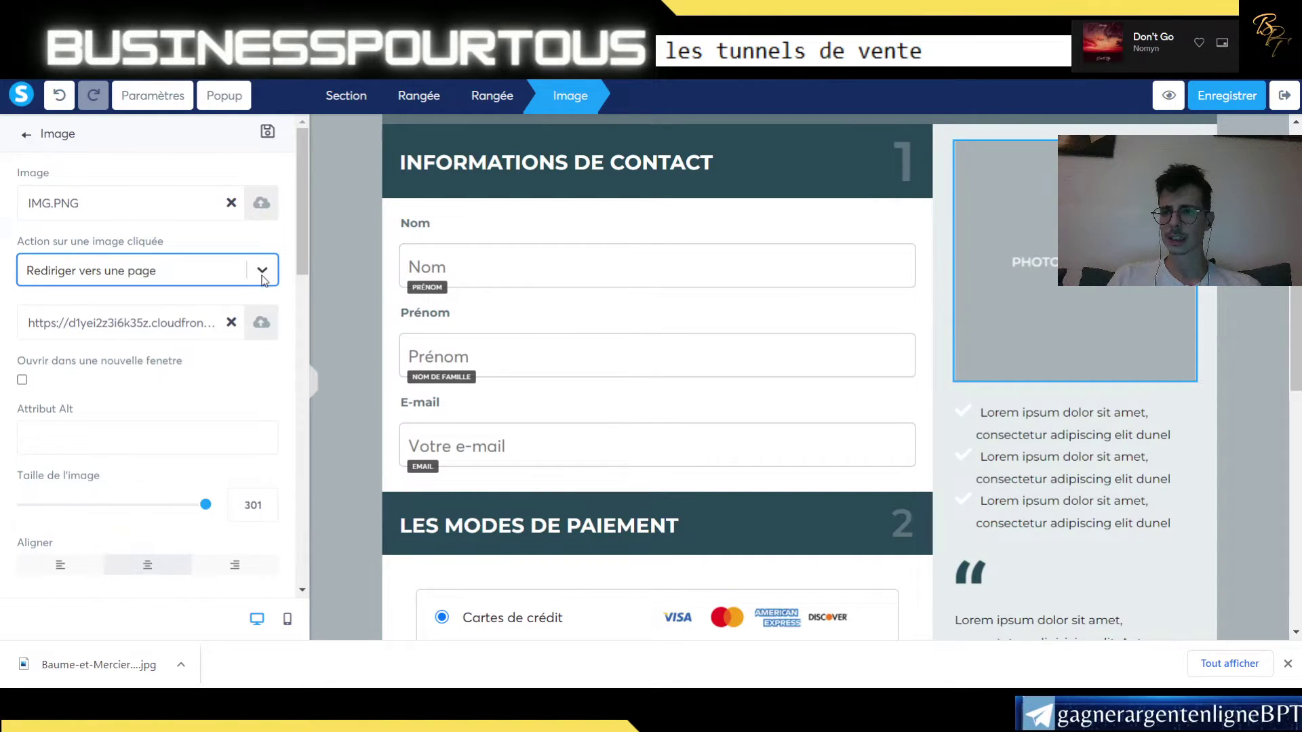
{"action": "left_click", "coordinate": [117, 334]}
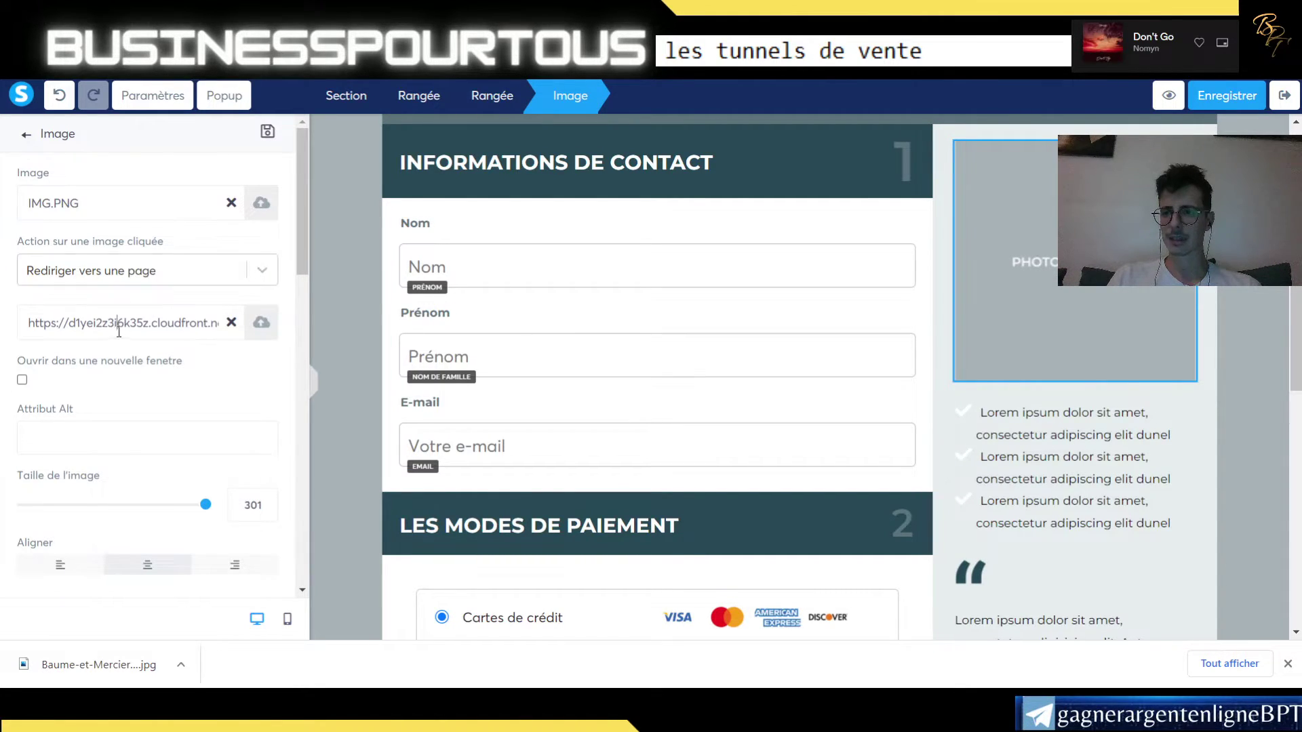
{"action": "left_click", "coordinate": [261, 324]}
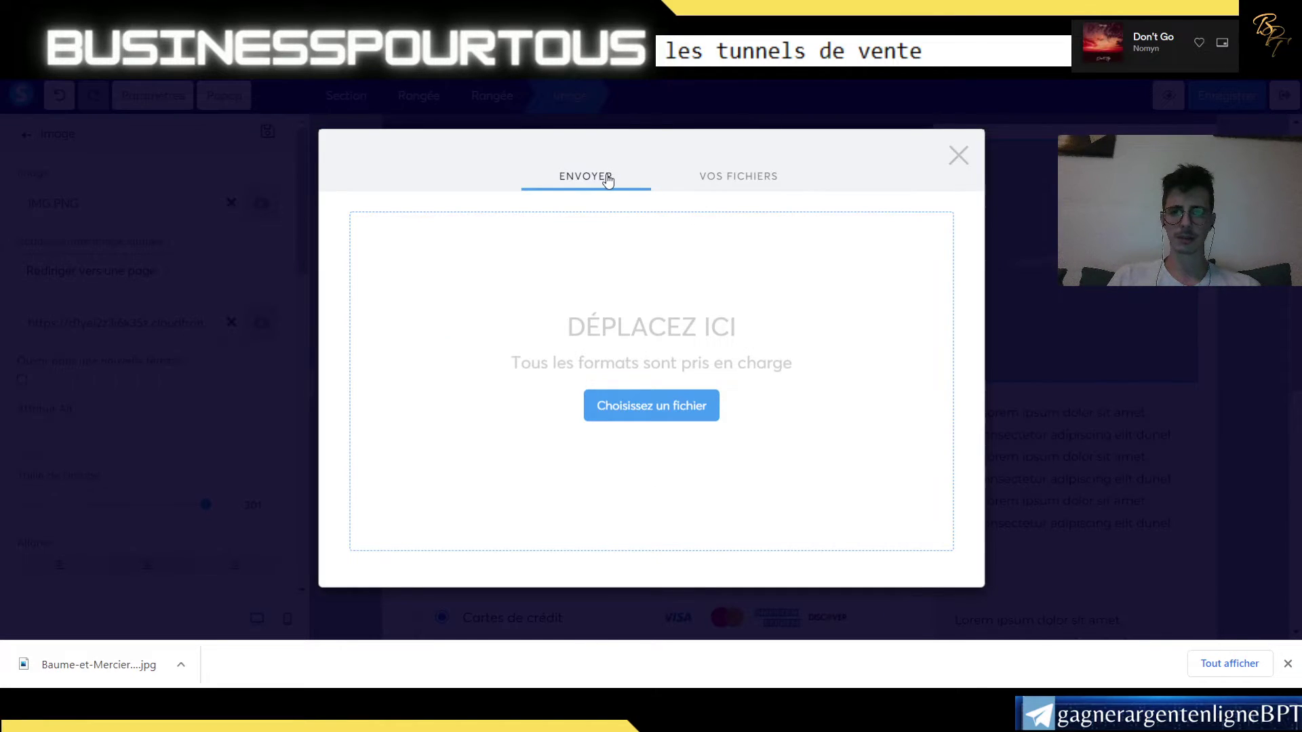
{"action": "left_click", "coordinate": [740, 179]}
{"action": "left_click", "coordinate": [405, 220]}
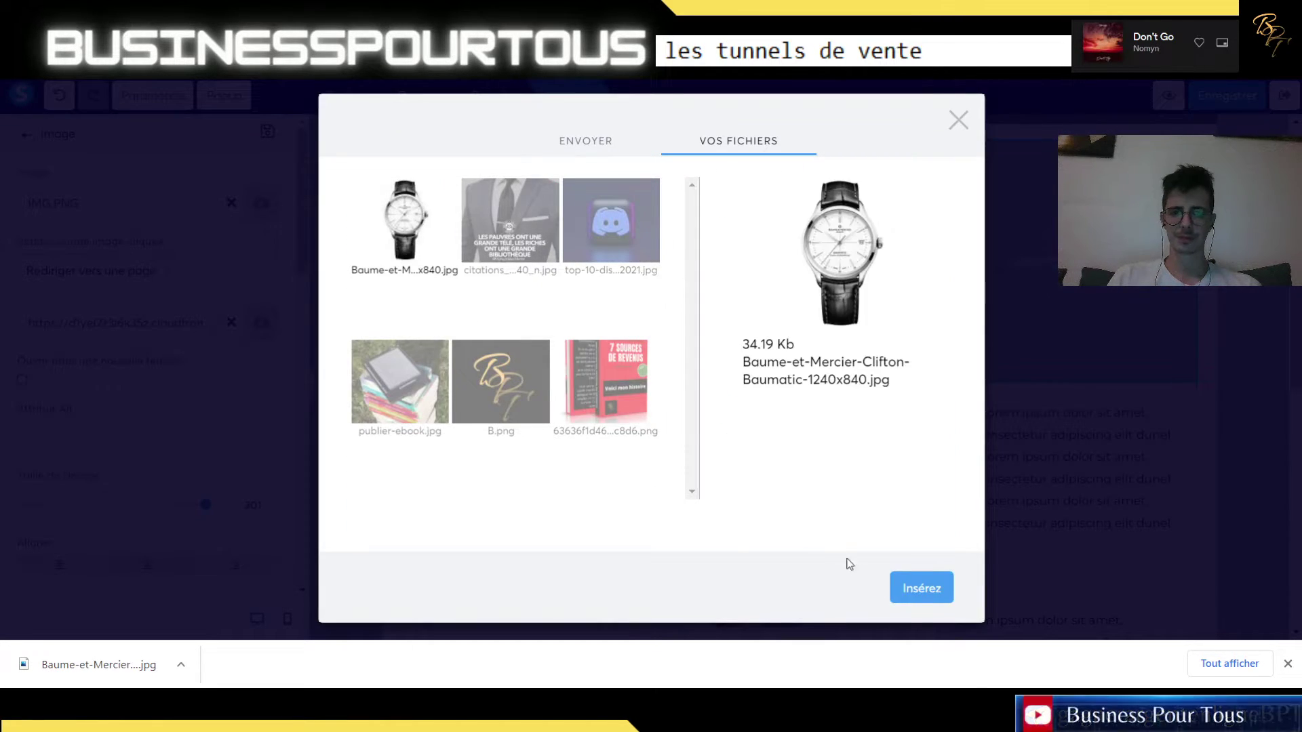
{"action": "left_click", "coordinate": [914, 592]}
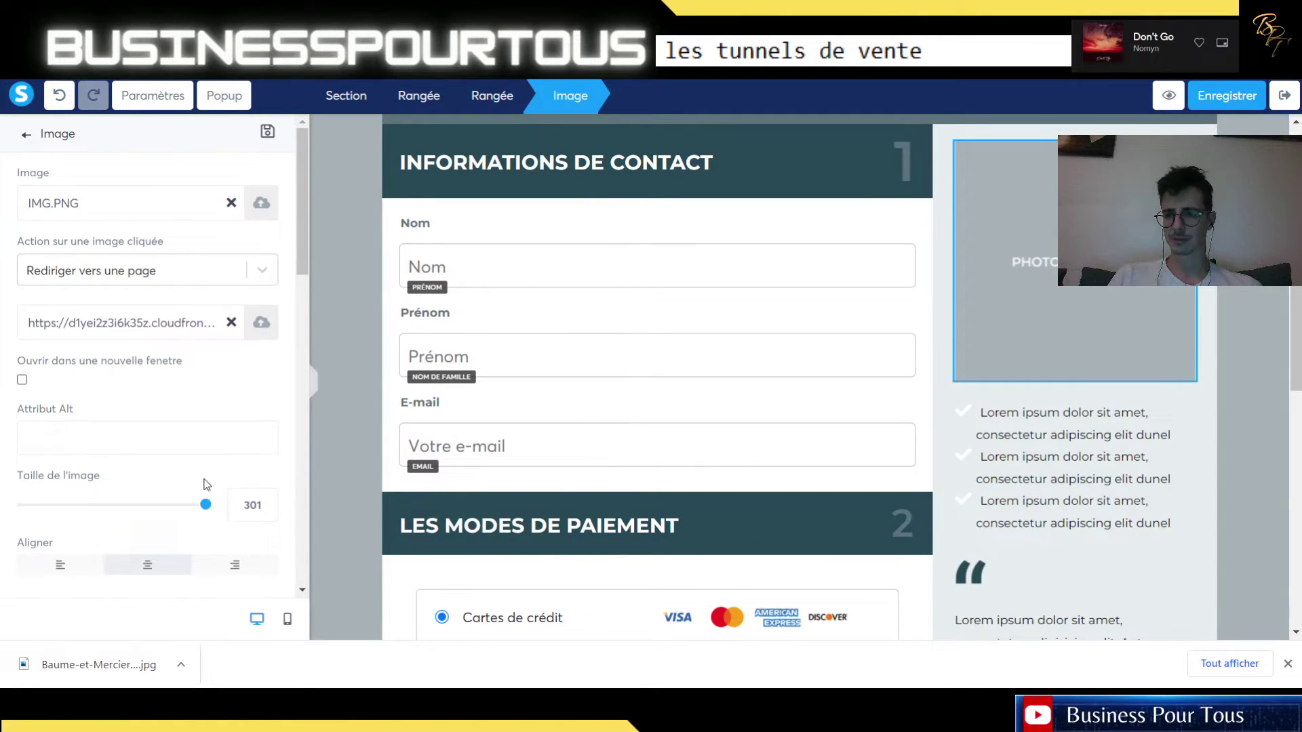
- Reselect the "Photo, video etc" image and try to insert a stored file as its redirect target
{"action": "scroll", "coordinate": [207, 520], "scroll_direction": "down", "scroll_amount": 4}
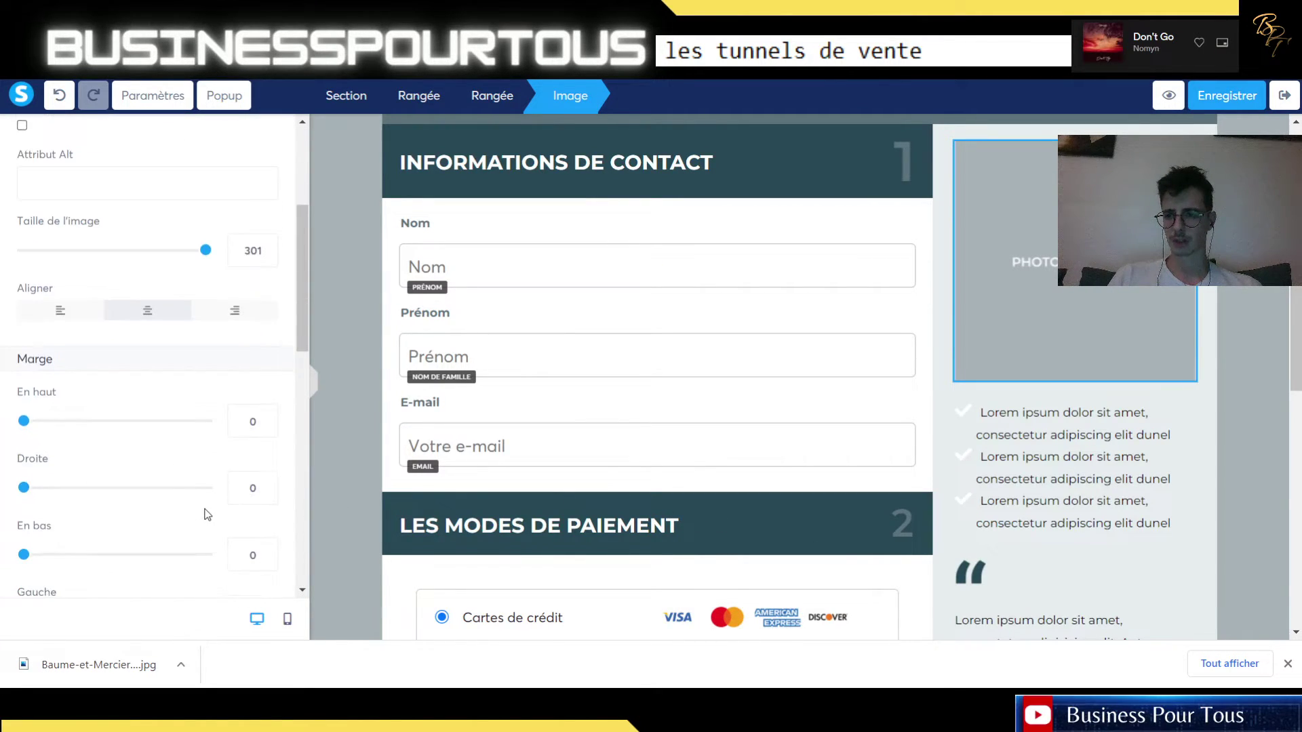
{"action": "left_click", "coordinate": [979, 285]}
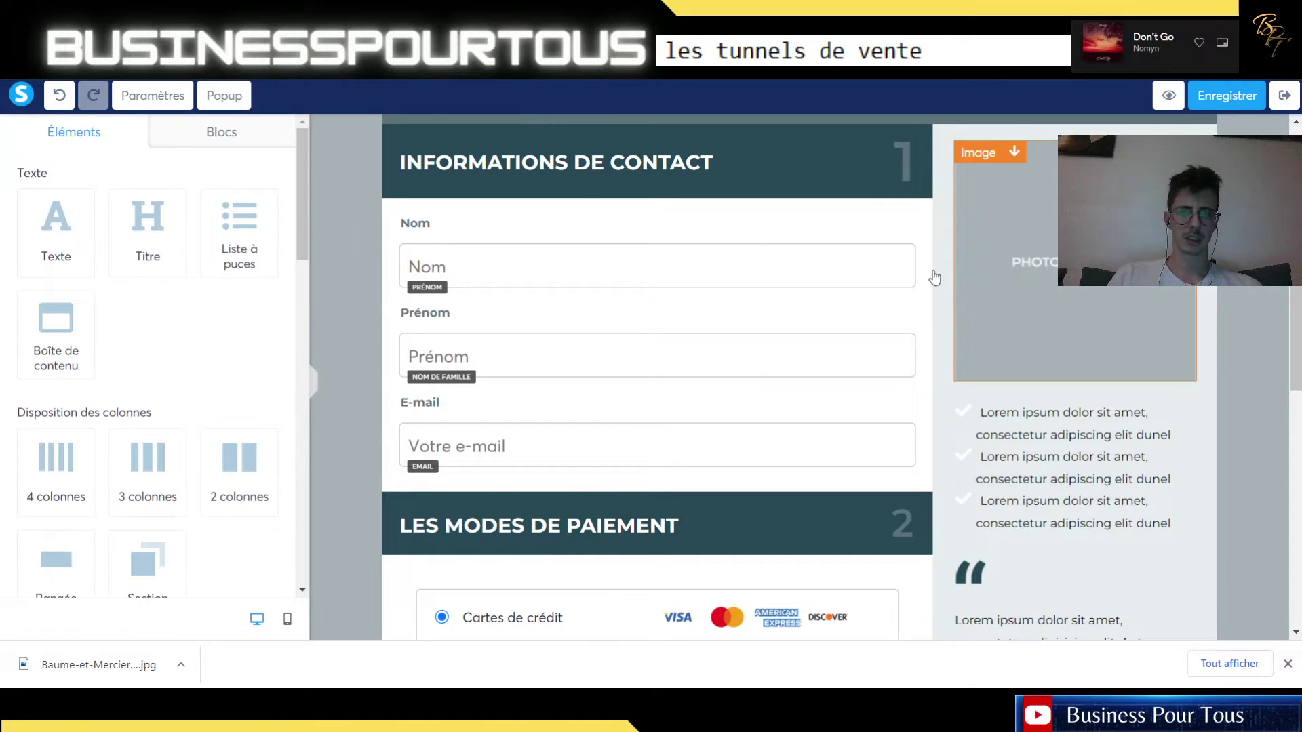
{"action": "left_click", "coordinate": [1037, 264]}
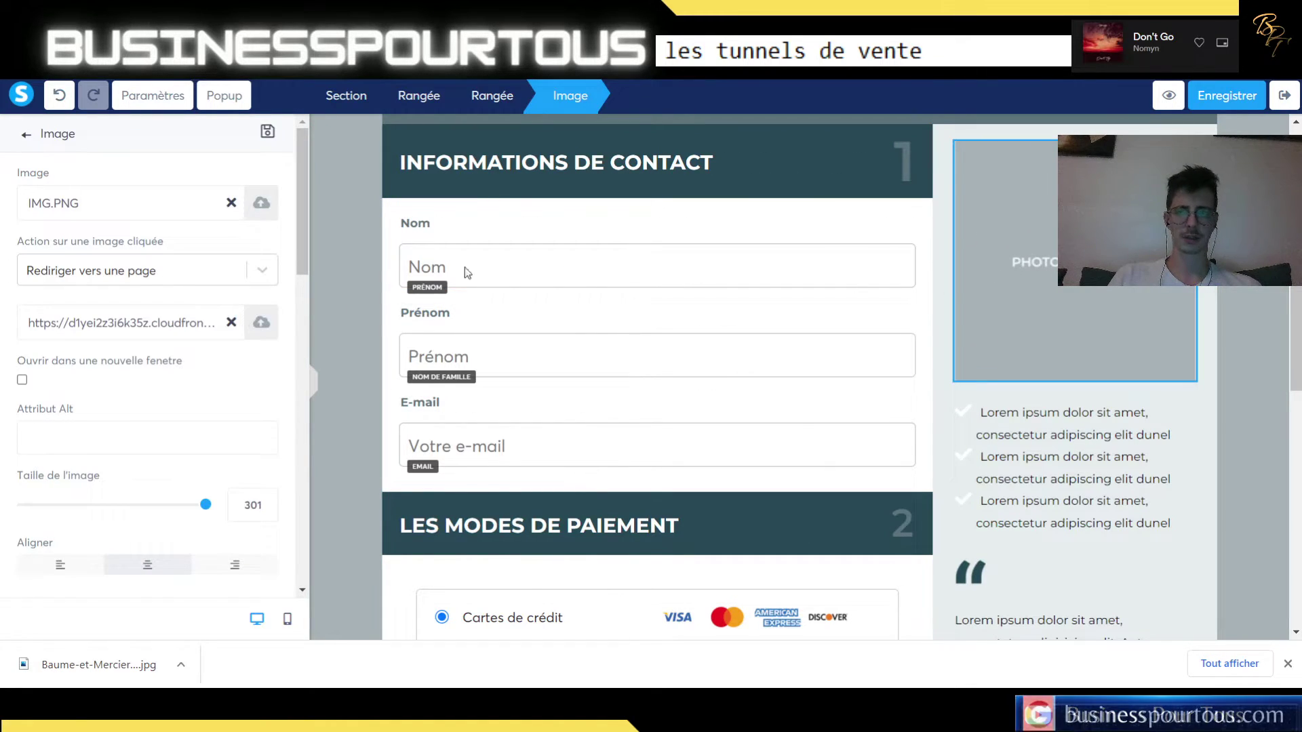
{"action": "left_click", "coordinate": [262, 324]}
{"action": "left_click", "coordinate": [736, 178]}
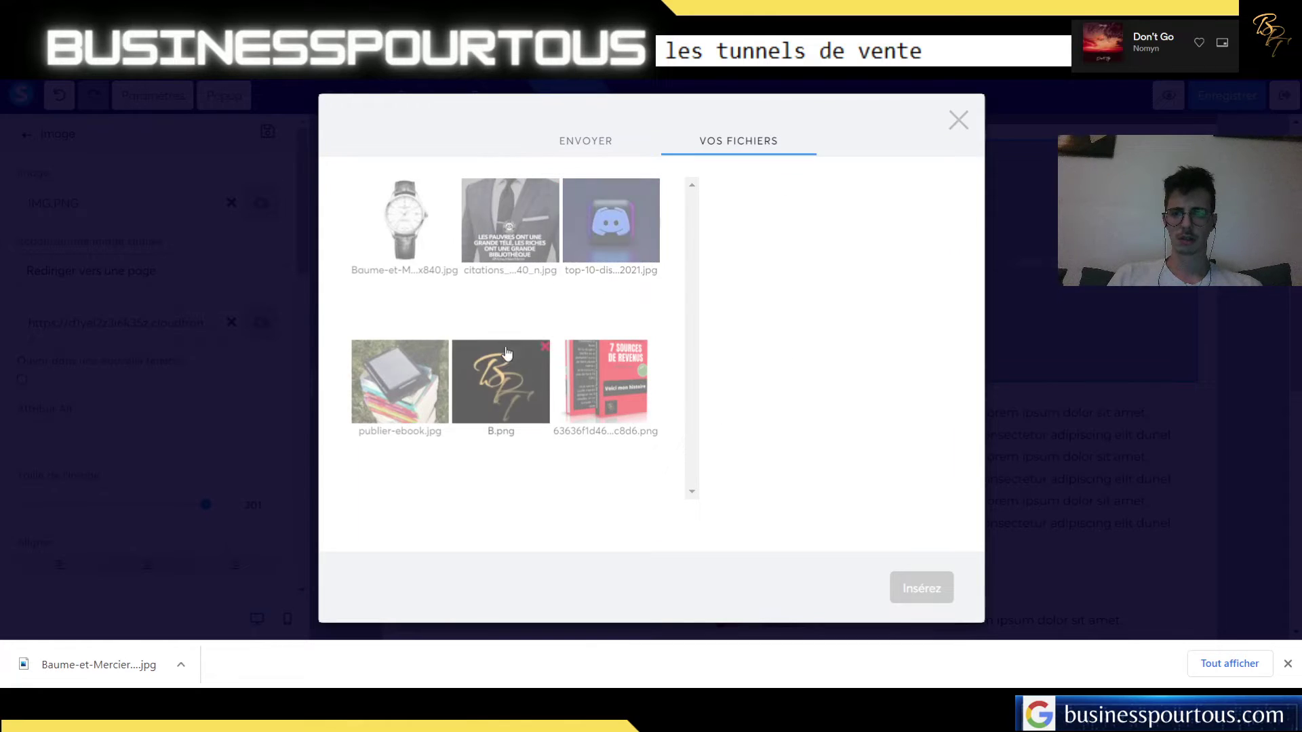
{"action": "left_click", "coordinate": [532, 268]}
{"action": "left_click", "coordinate": [930, 597]}
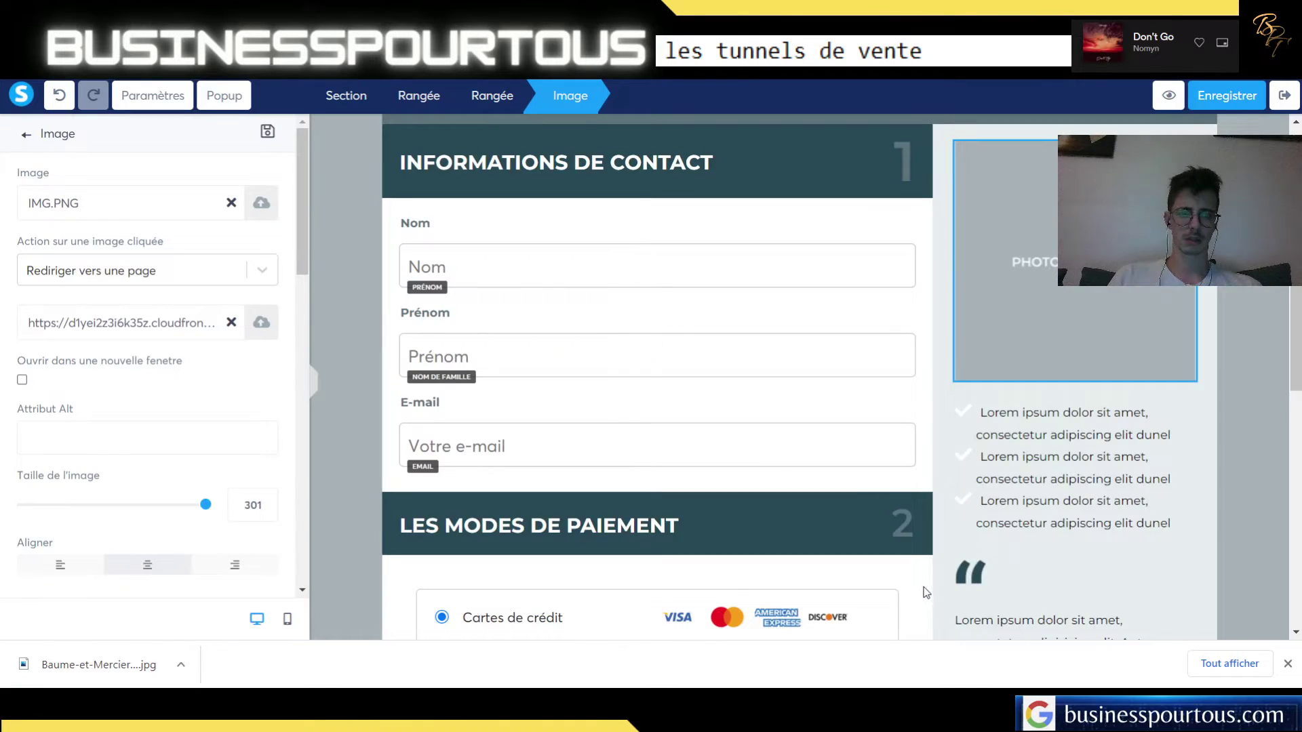
- Insert Baume-et-Mercier-Clifton-Baumatic-1240x840.jpg from the stored files as the redirect target of the placeholder image
{"action": "left_click", "coordinate": [262, 324]}
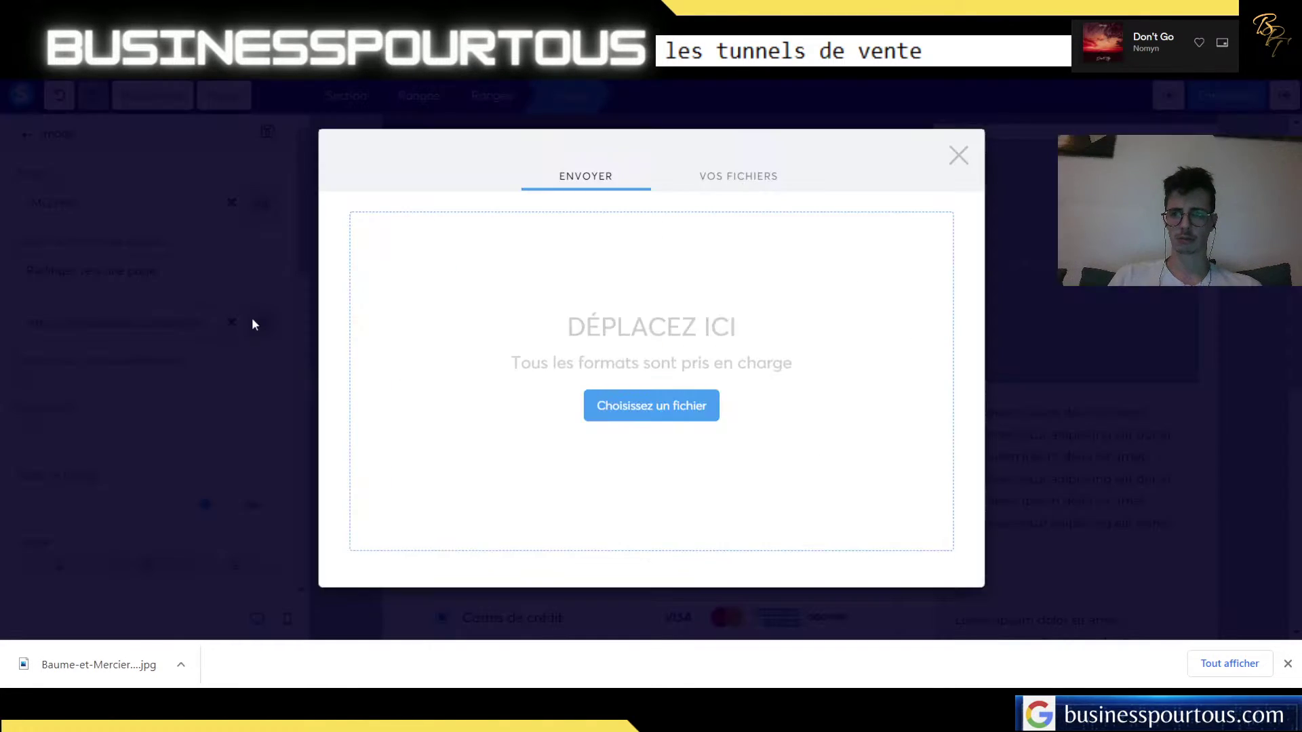
{"action": "left_click", "coordinate": [722, 176]}
{"action": "left_click", "coordinate": [429, 243]}
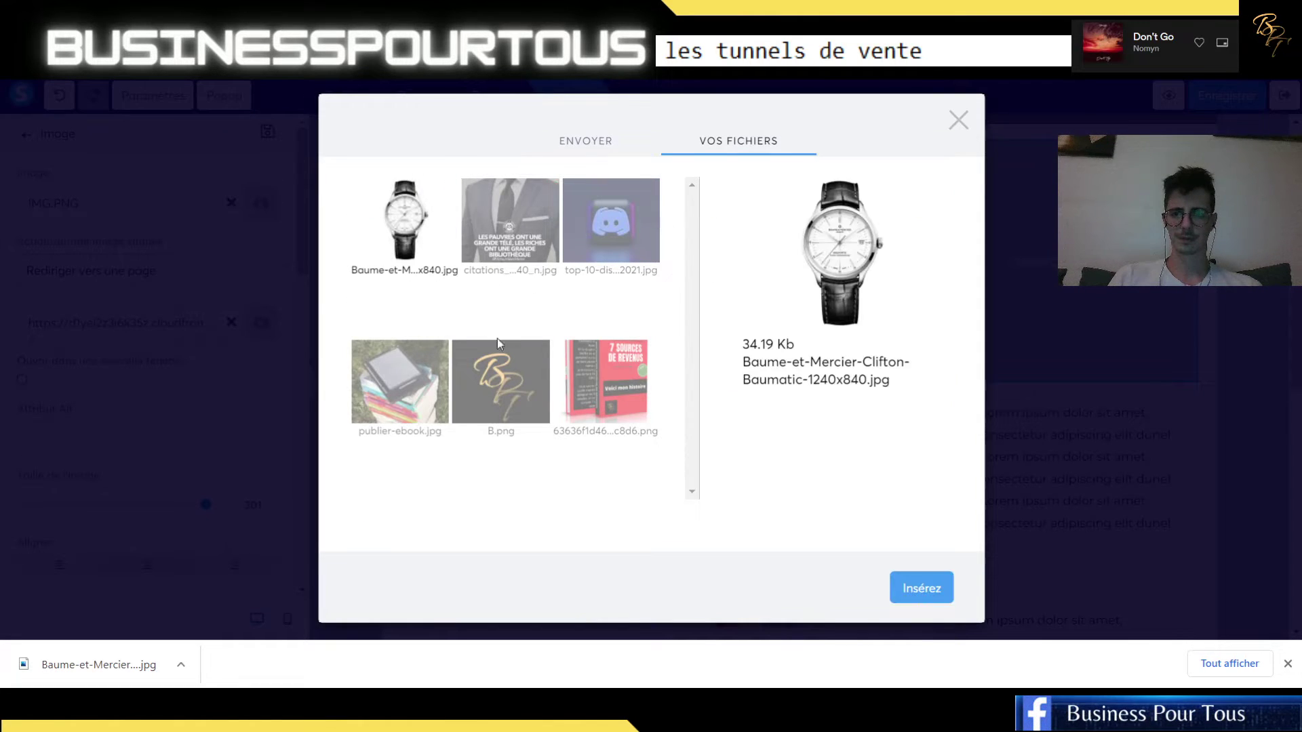
{"action": "left_click", "coordinate": [932, 588]}
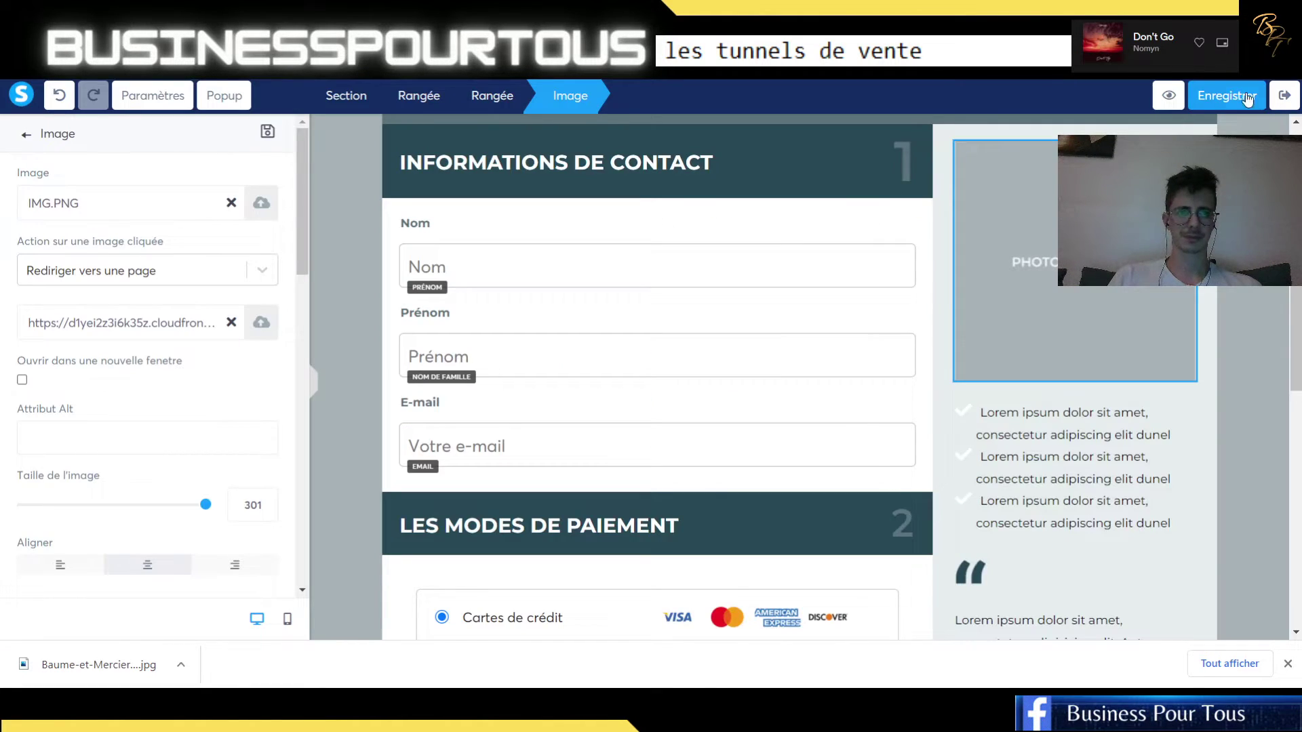
- Preview the order page, test the redirect of the "Photo, video etc" image, and return to the editor
{"action": "left_click", "coordinate": [1169, 96]}
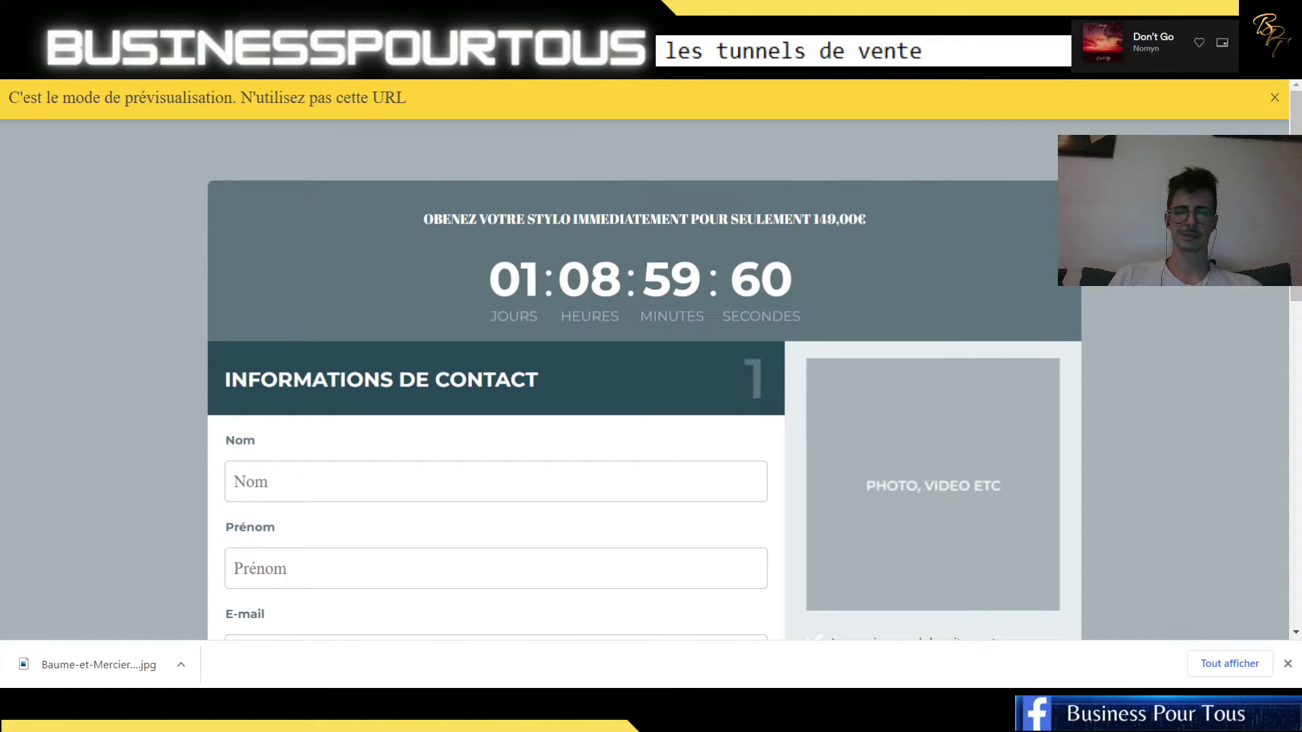
{"action": "scroll", "coordinate": [963, 452], "scroll_direction": "down", "scroll_amount": 4}
{"action": "left_click", "coordinate": [939, 272]}
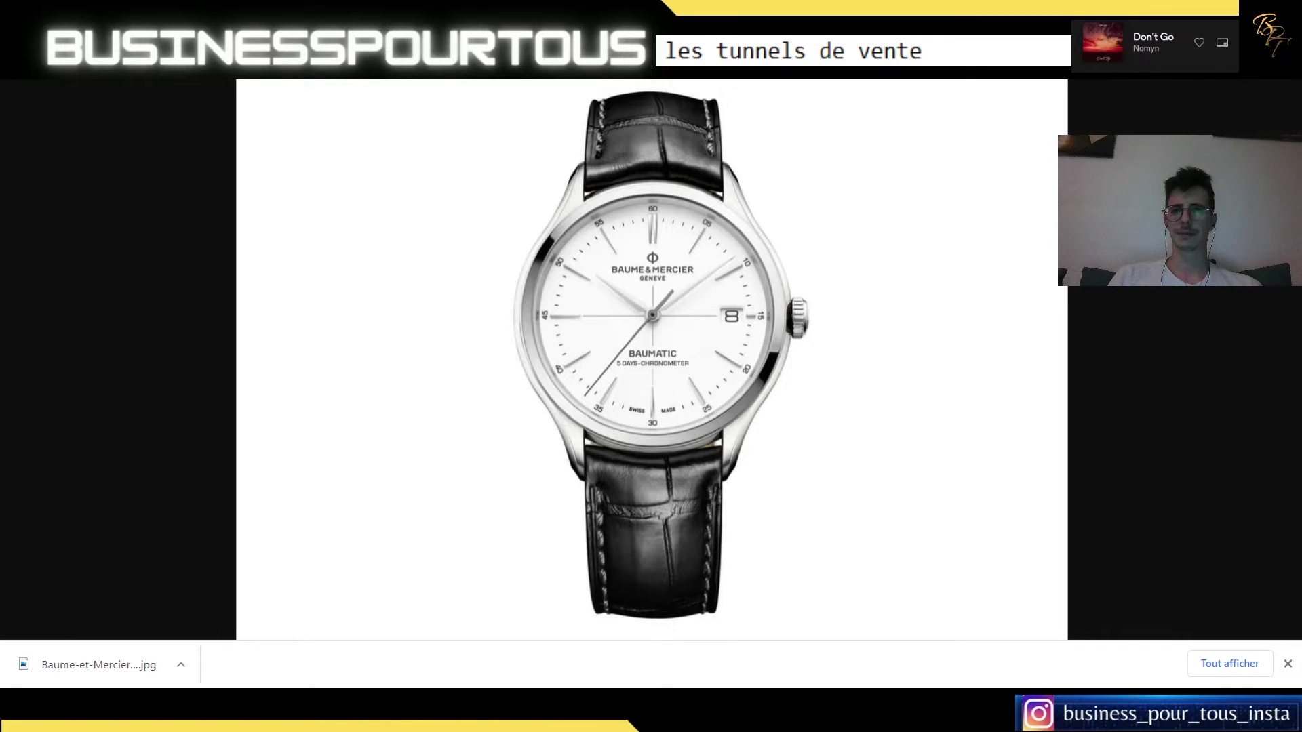
{"action": "key", "text": "ctrl+shift+Tab"}
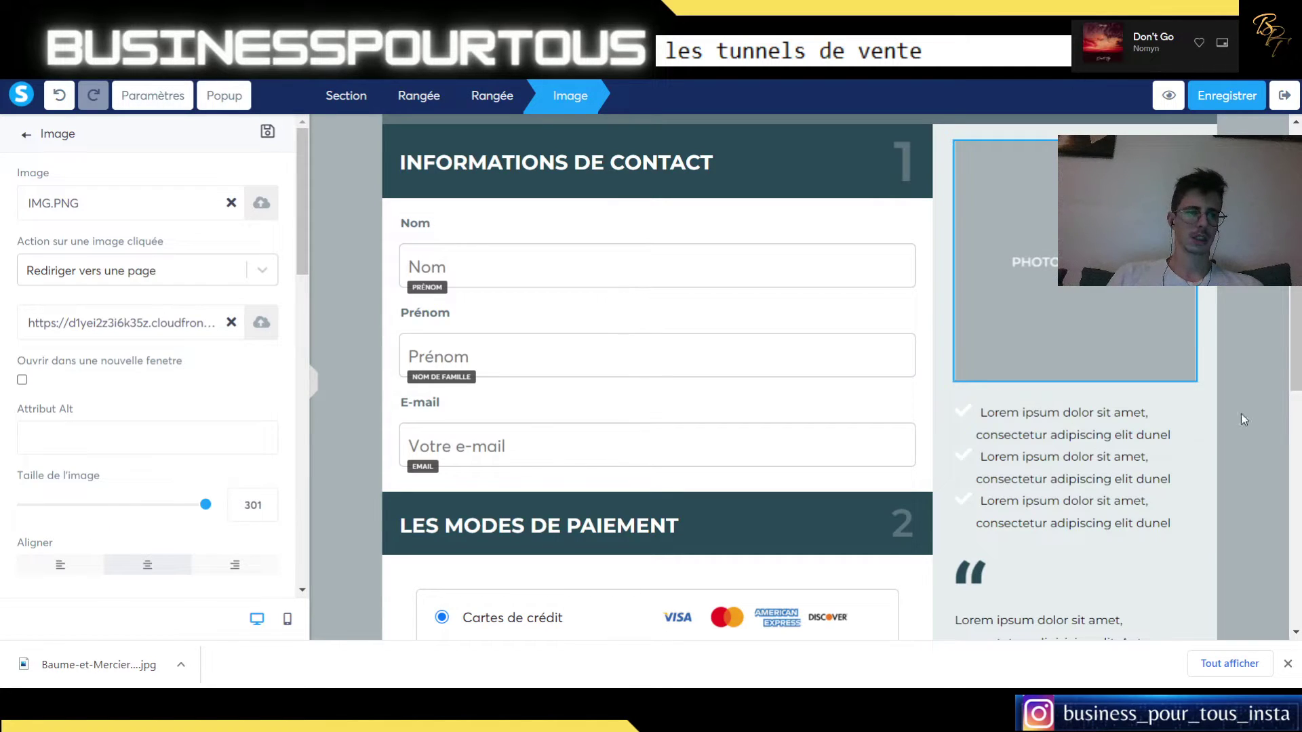
- Select all the placeholder text in the bullet list under the image and check the open luxury watch pages
{"action": "left_click", "coordinate": [1261, 393]}
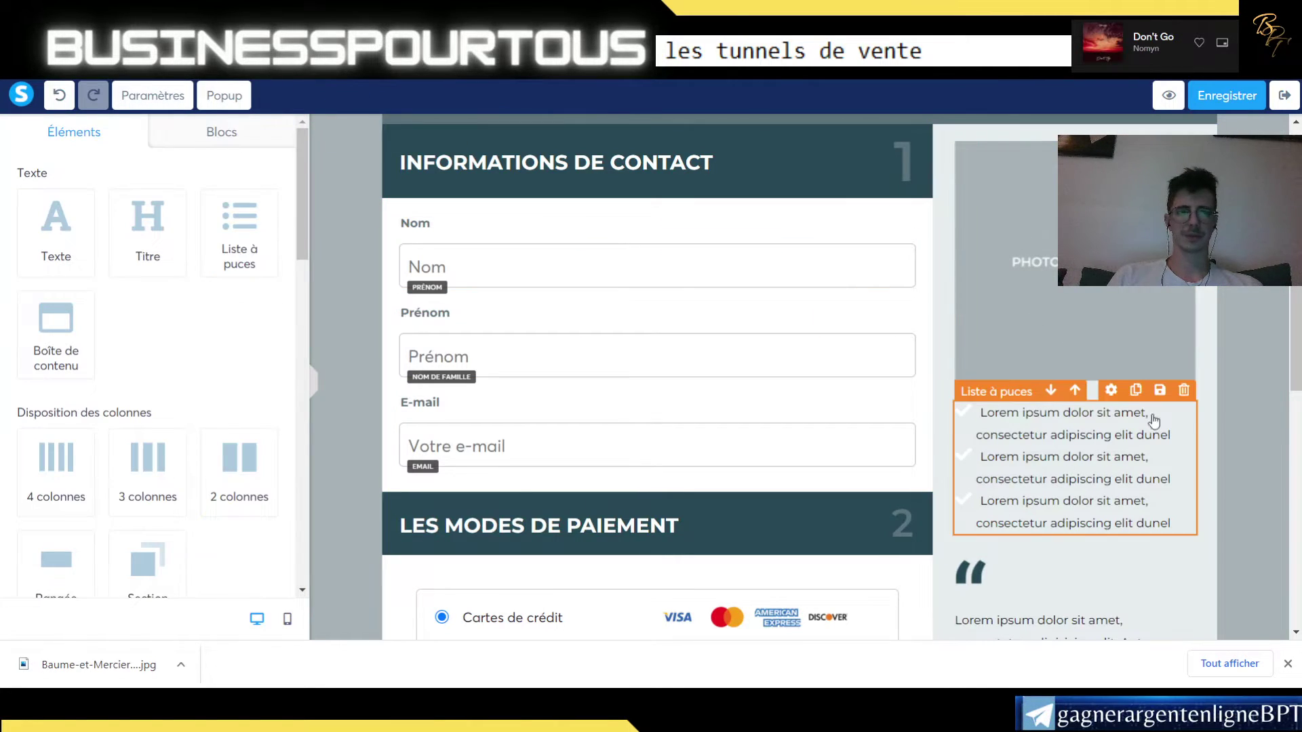
{"action": "scroll", "coordinate": [1145, 407], "scroll_direction": "down", "scroll_amount": 4}
{"action": "left_click", "coordinate": [1019, 232]}
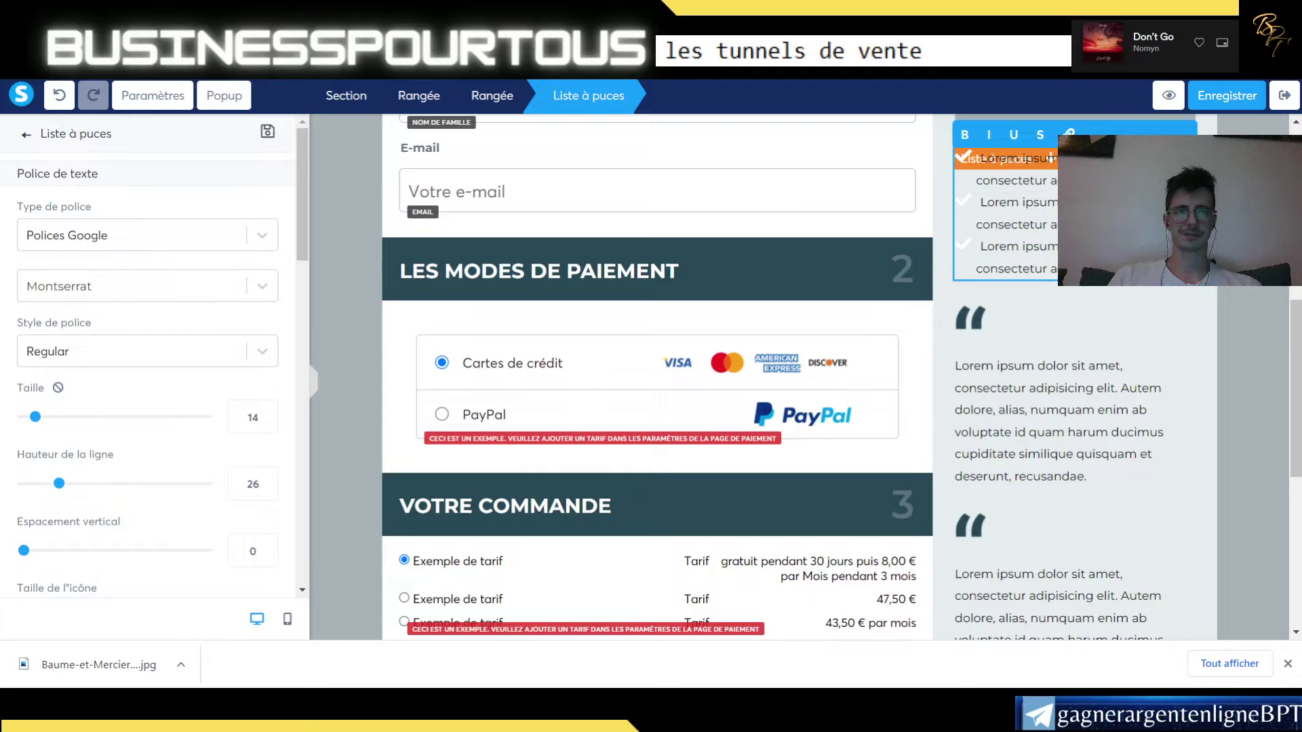
{"action": "left_click_drag", "start_coordinate": [1173, 270], "coordinate": [839, 160]}
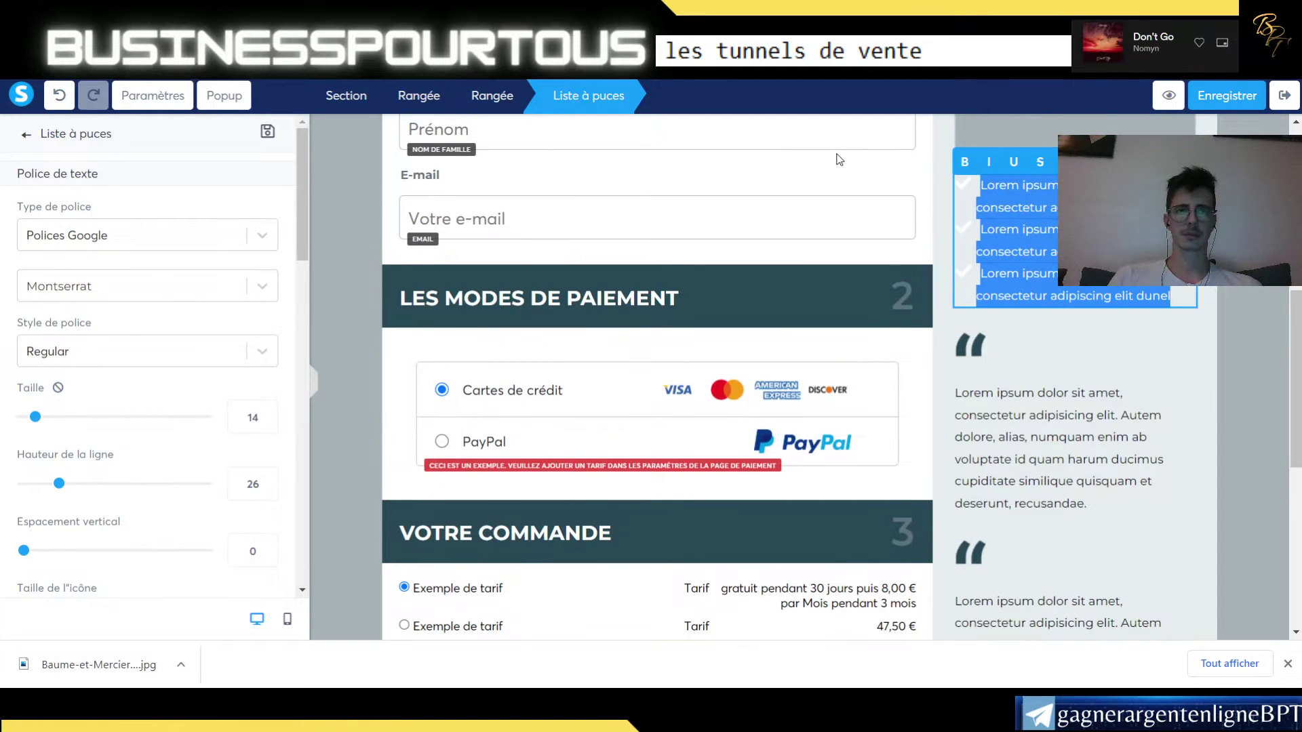
{"action": "left_click", "coordinate": [272, 19]}
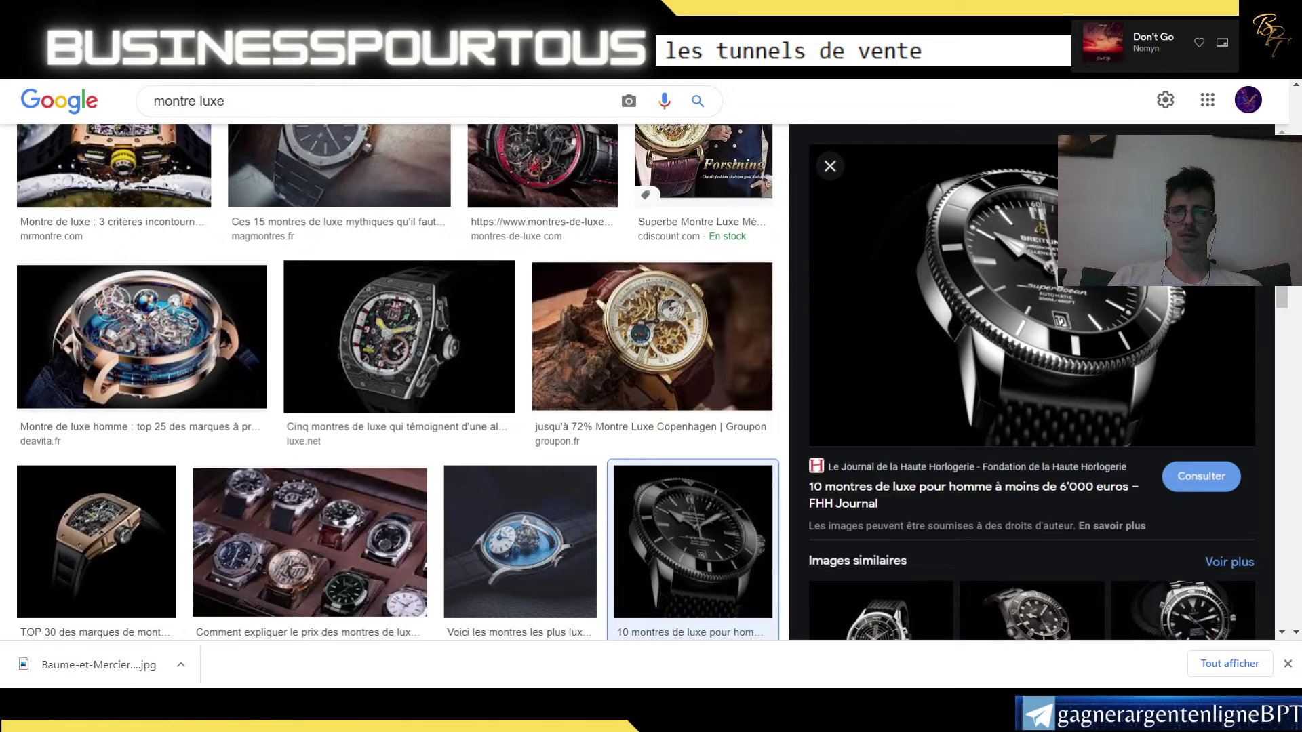
{"action": "left_click", "coordinate": [407, 19]}
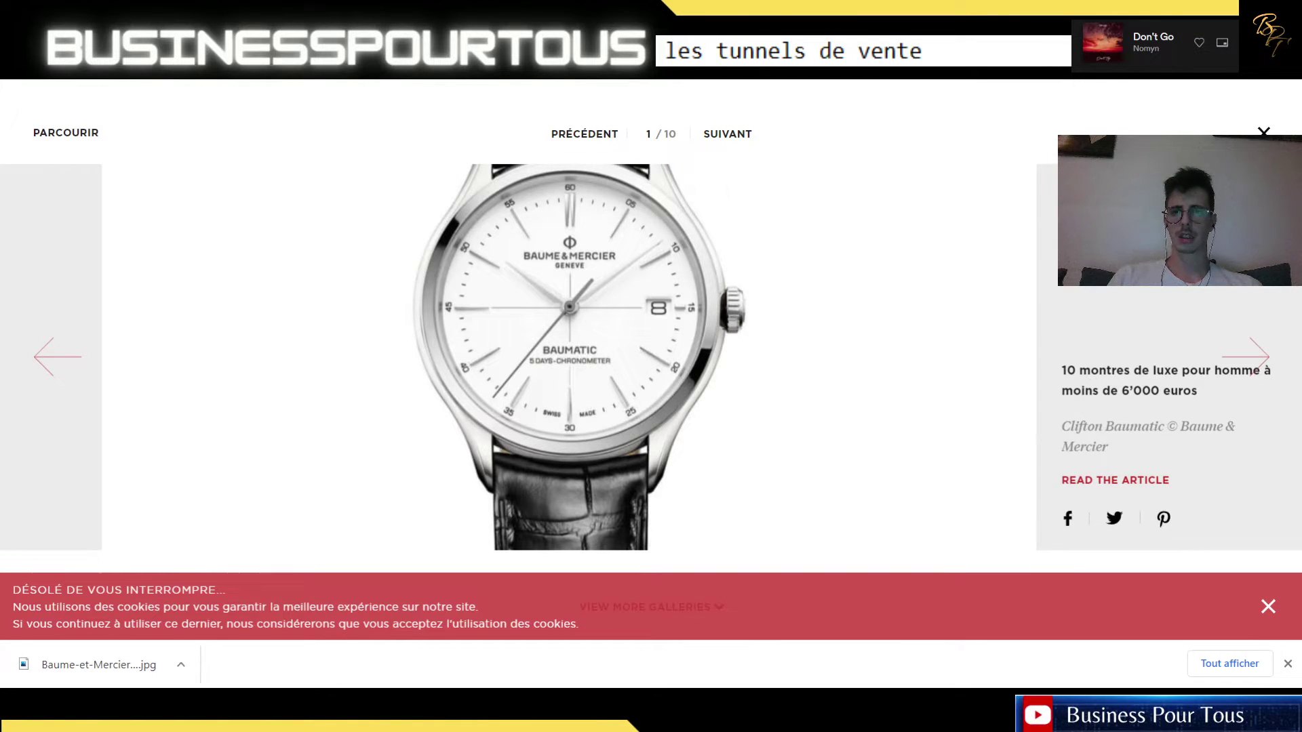
{"action": "key", "text": "ctrl+1"}
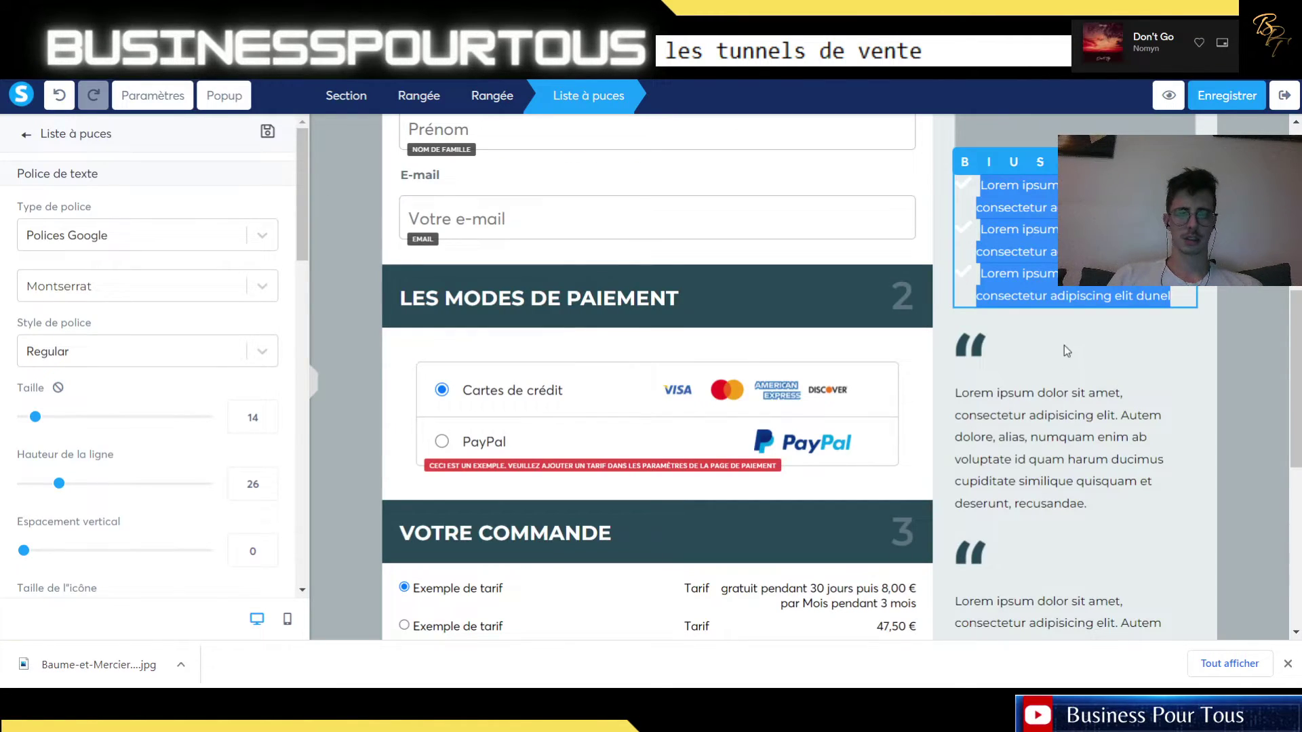
- Replace the bullet list with two plain lines: "Montre d'une qualité exceptionnelle à prix réduit" and "profitez en maintenant"
{"action": "type", "text": "mONTRE"}
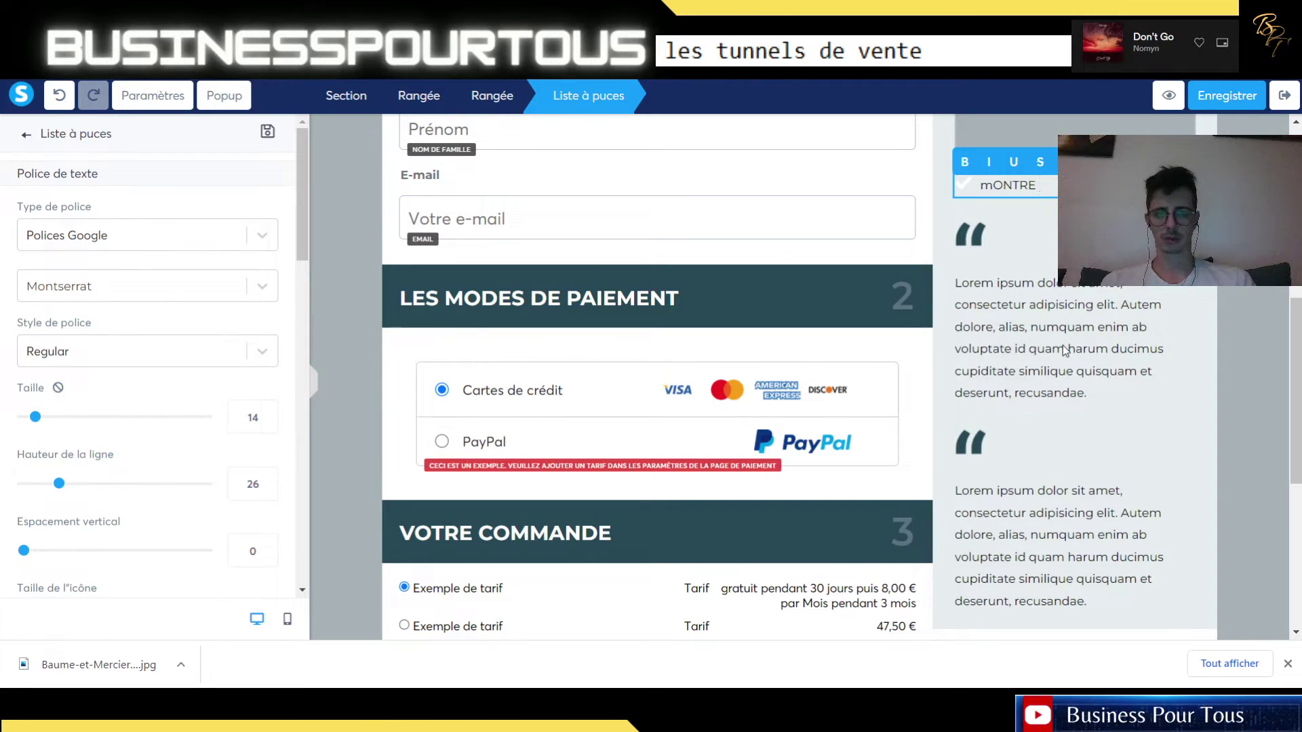
{"action": "key", "text": "BackSpace"}
{"action": "key", "text": "BackSpace"}
{"action": "key", "text": "BackSpace"}
{"action": "key", "text": "BackSpace"}
{"action": "key", "text": "BackSpace"}
{"action": "key", "text": "BackSpace"}
{"action": "key", "text": "BackSpace"}
{"action": "type", "text": "Montre d'une qua"}
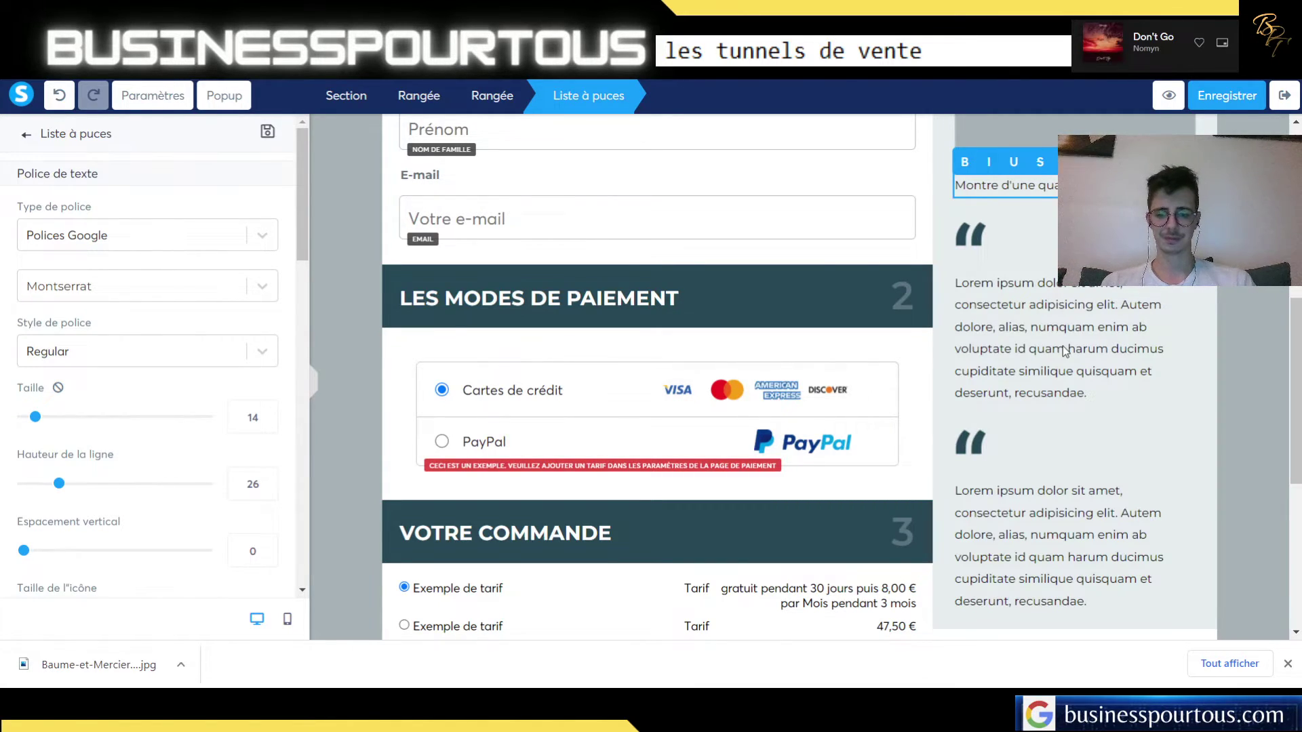
{"action": "type", "text": "prix réduit"}
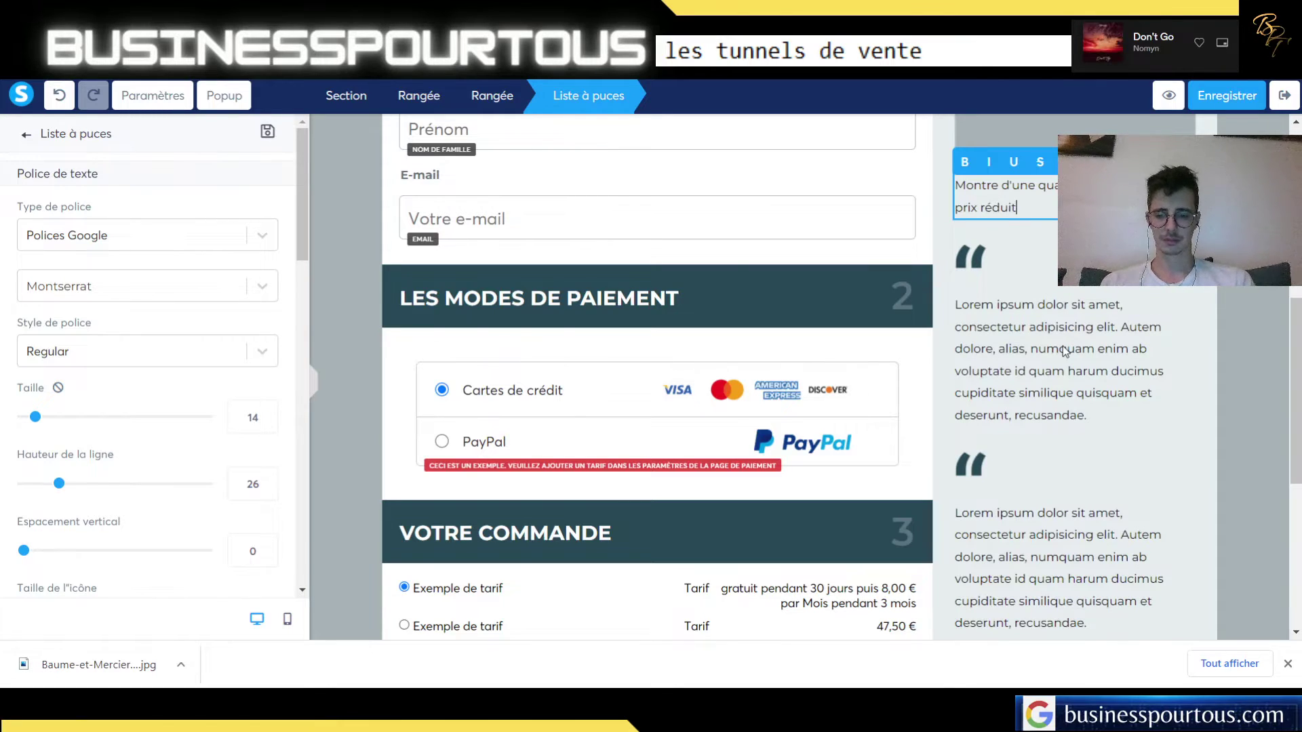
{"action": "key", "text": "Return"}
{"action": "type", "text": "profitez"}
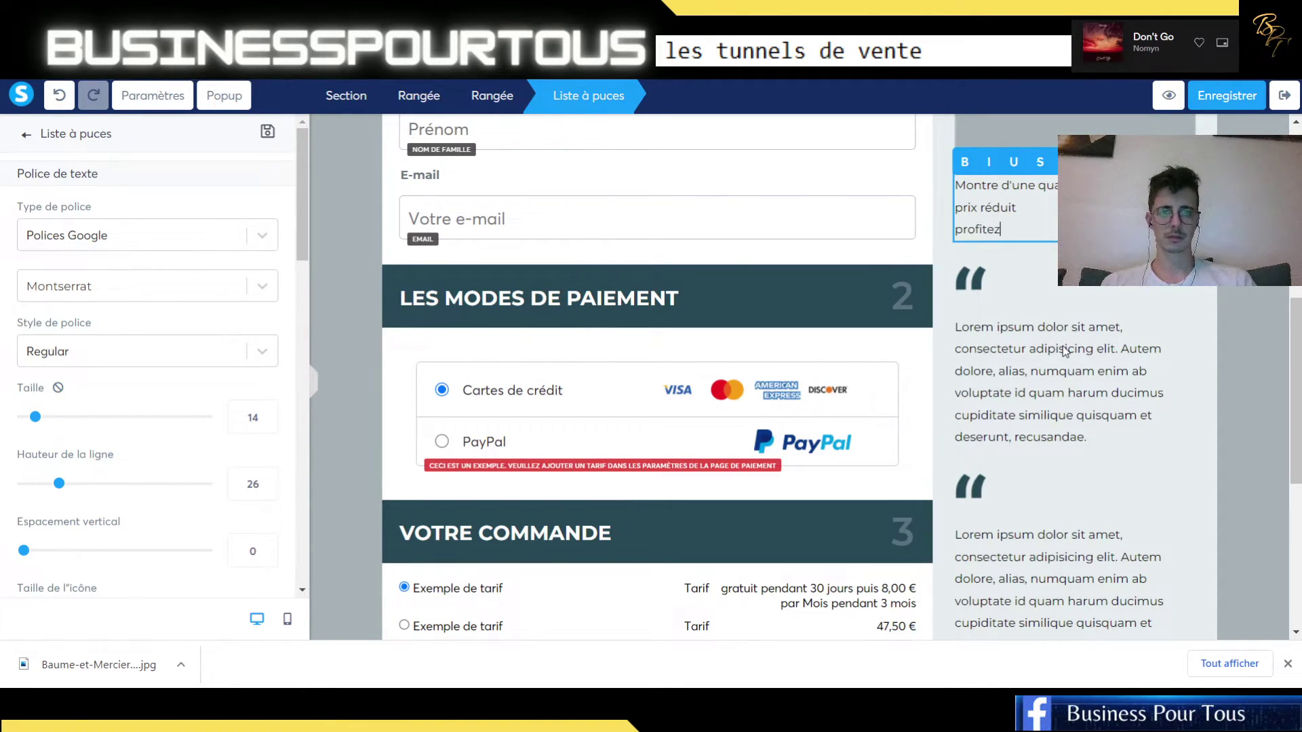
{"action": "type", "text": " en maint"}
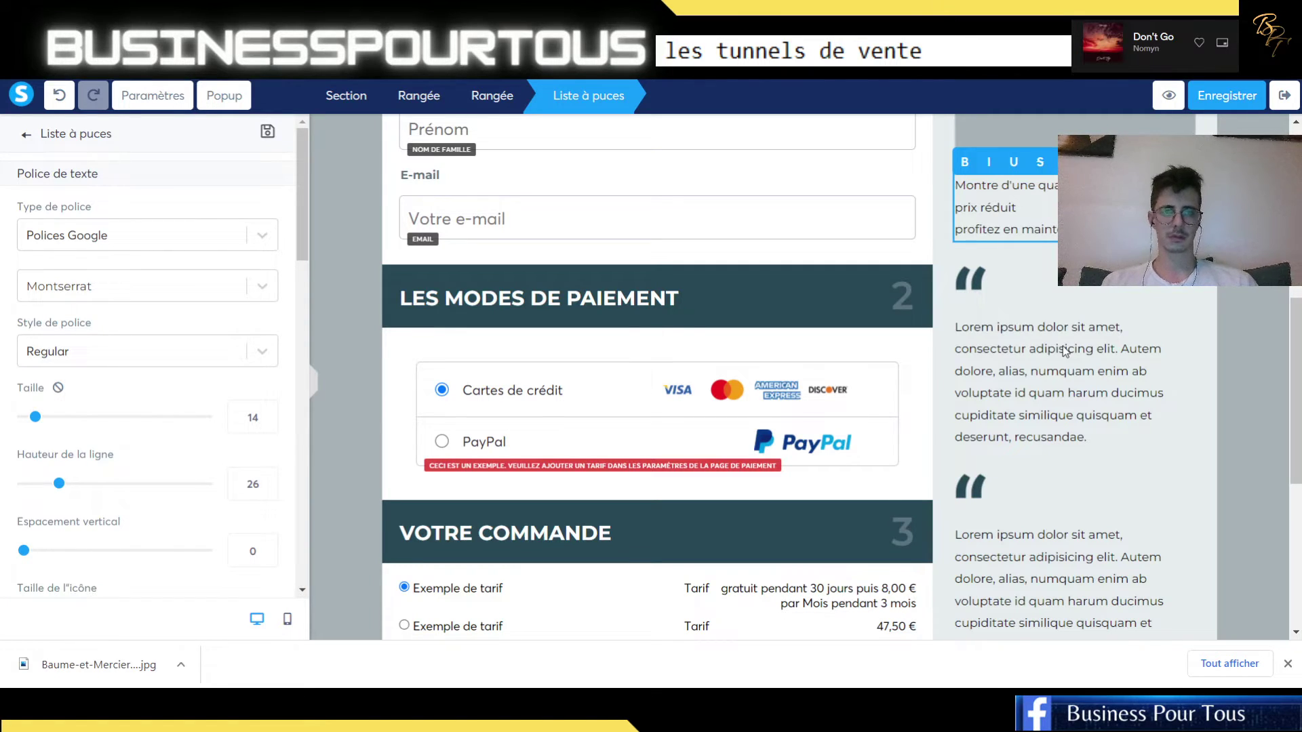
- Delete the first "Lorem ipsum" testimonial text below the watch description
{"action": "left_click", "coordinate": [1058, 359]}
{"action": "left_click", "coordinate": [1183, 305]}
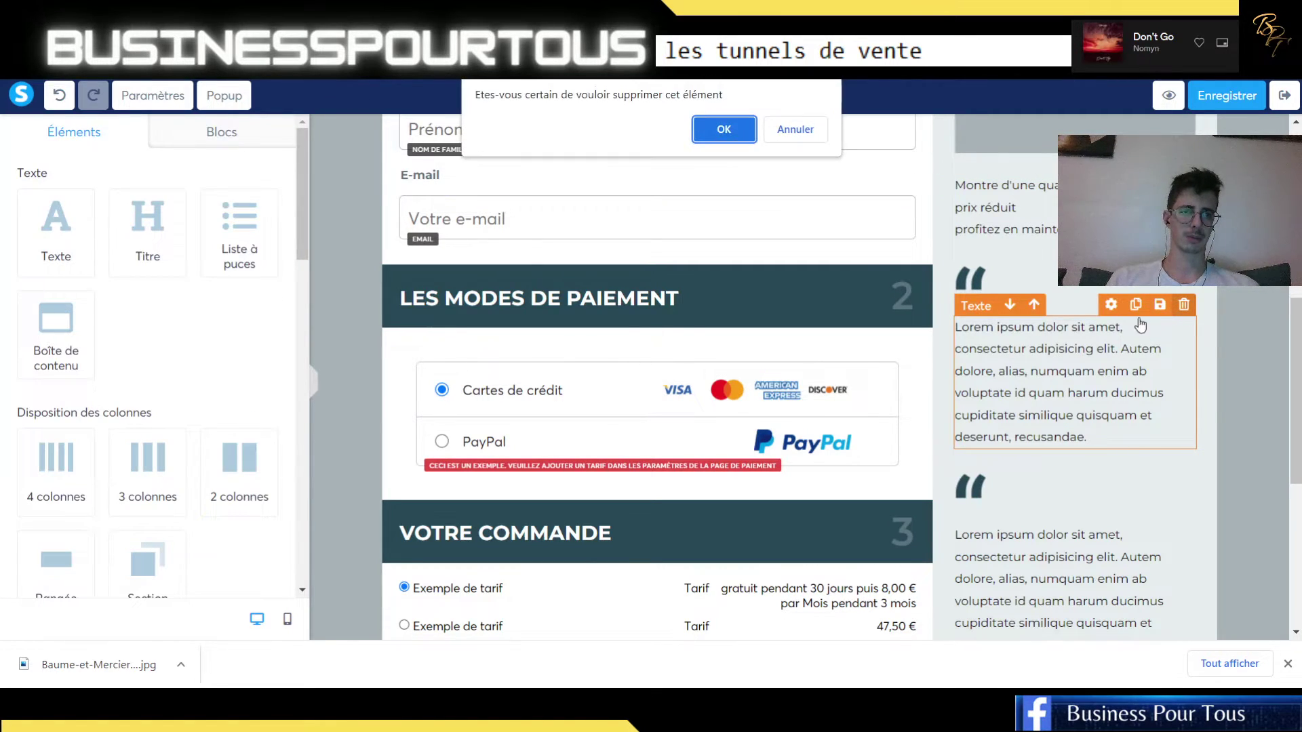
{"action": "left_click", "coordinate": [712, 129]}
- Delete the first quotation-mark image directly below the watch description
{"action": "left_click", "coordinate": [969, 290]}
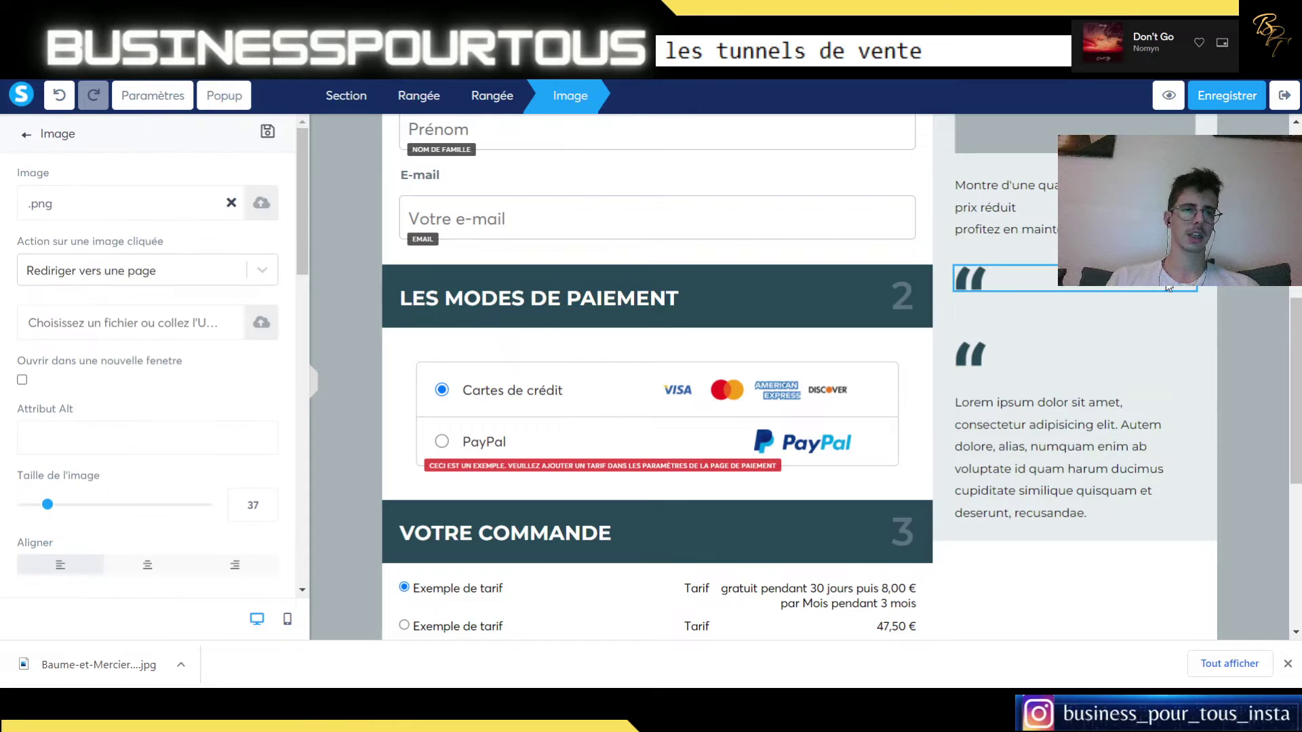
{"action": "left_click", "coordinate": [1001, 299]}
{"action": "left_click", "coordinate": [1036, 284]}
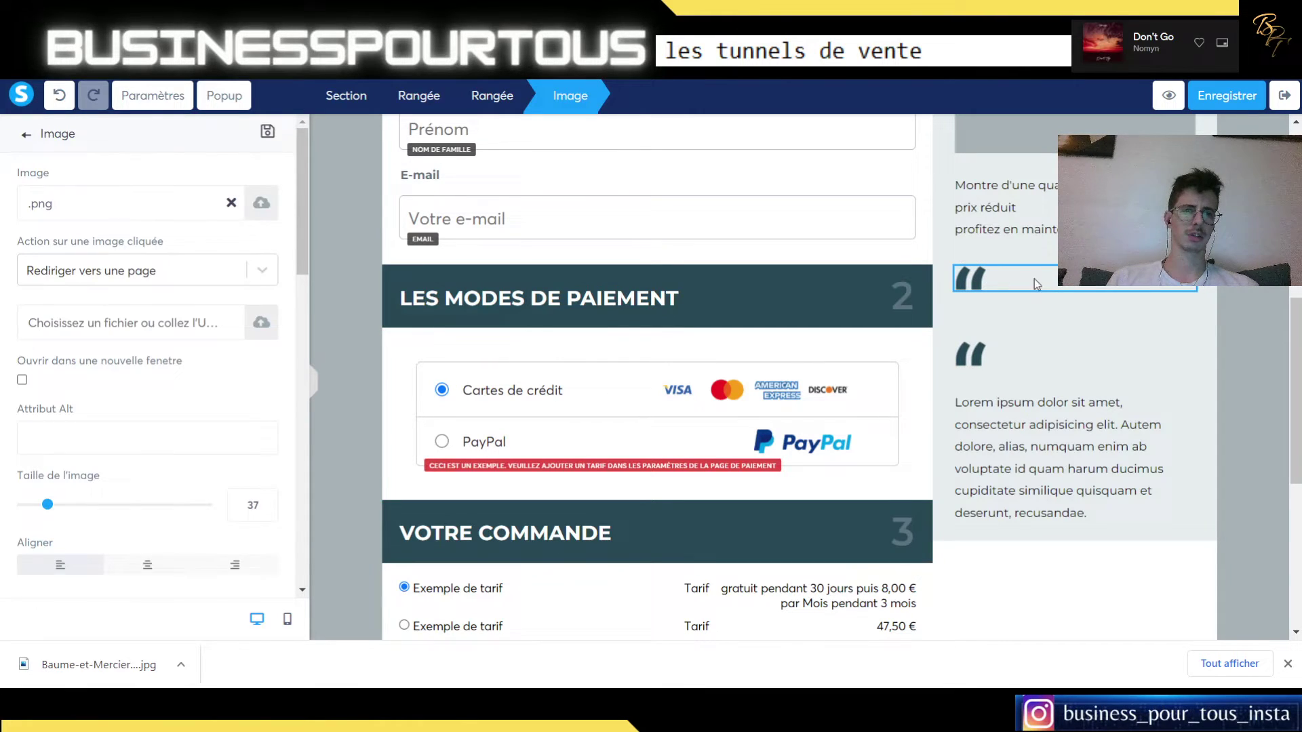
{"action": "left_click", "coordinate": [974, 317]}
{"action": "left_click", "coordinate": [1183, 254]}
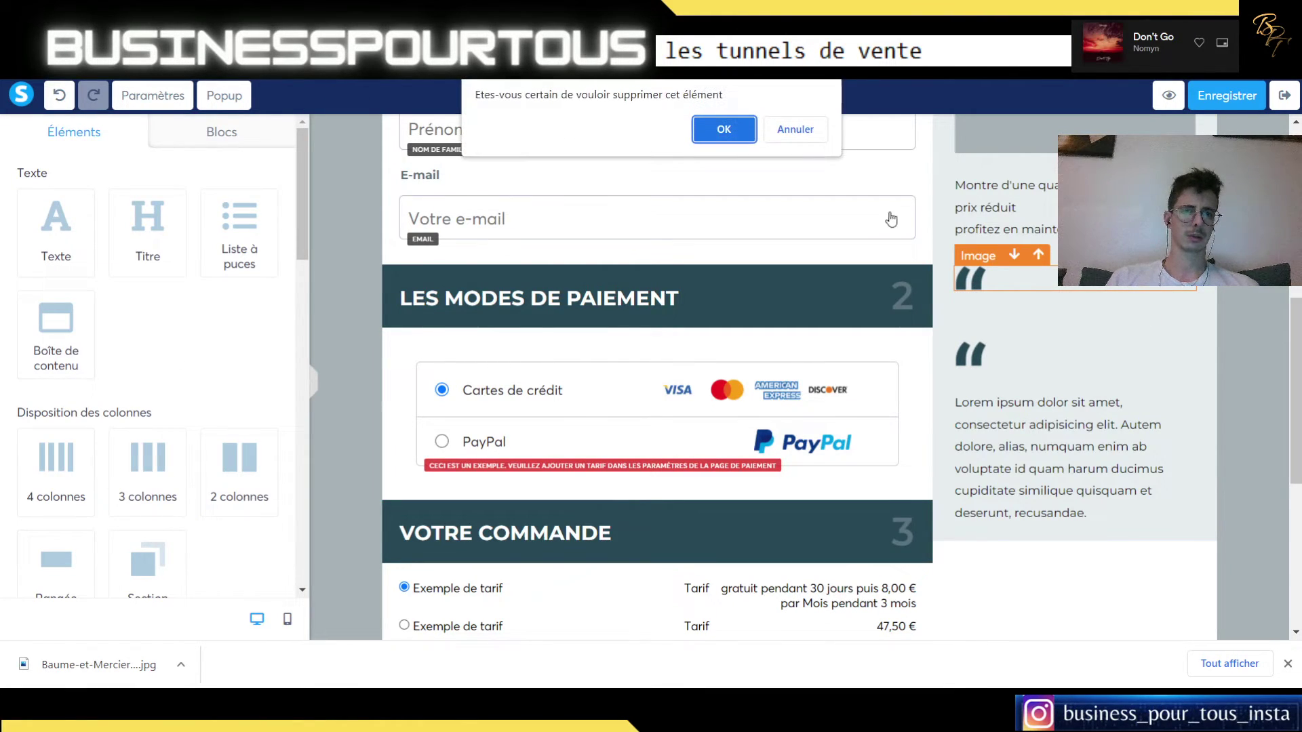
{"action": "left_click", "coordinate": [716, 126]}
- Examine the Valider payment button's text, font, margin, colour, corner, shadow and border settings
{"action": "scroll", "coordinate": [1071, 372], "scroll_direction": "down", "scroll_amount": 5}
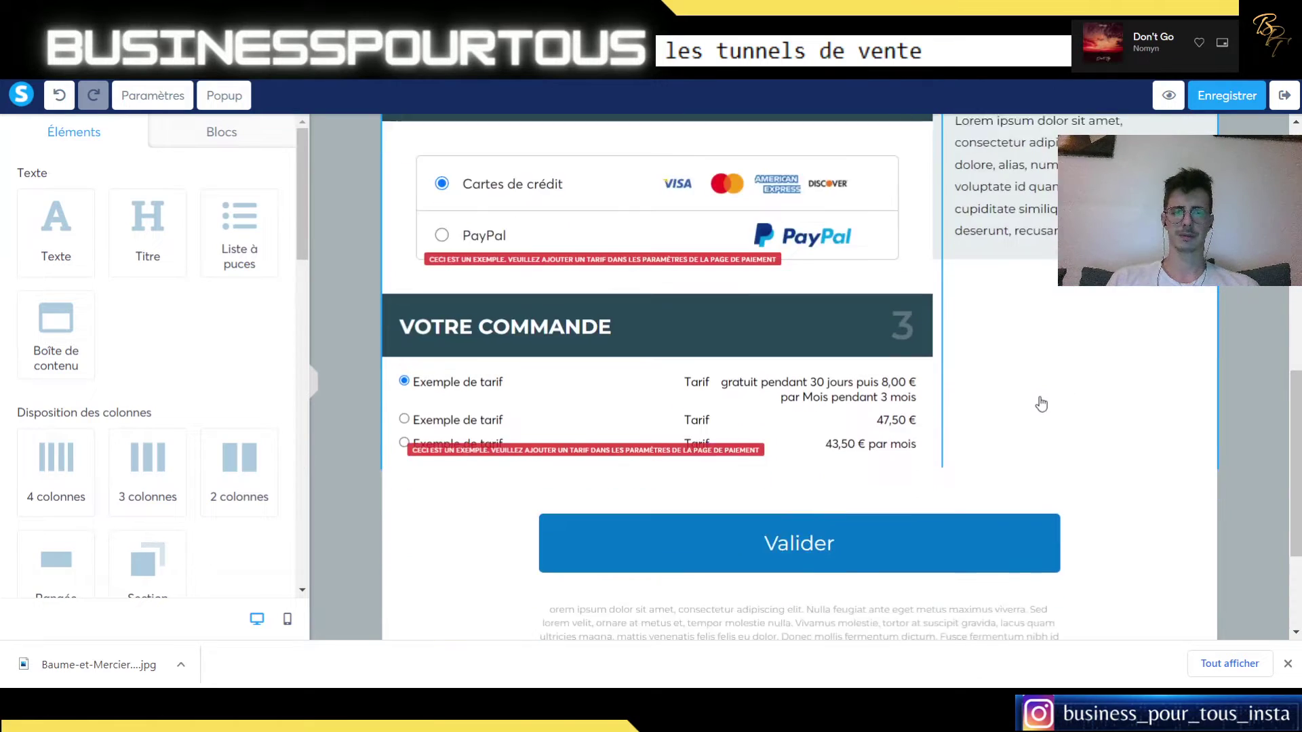
{"action": "left_click", "coordinate": [607, 403]}
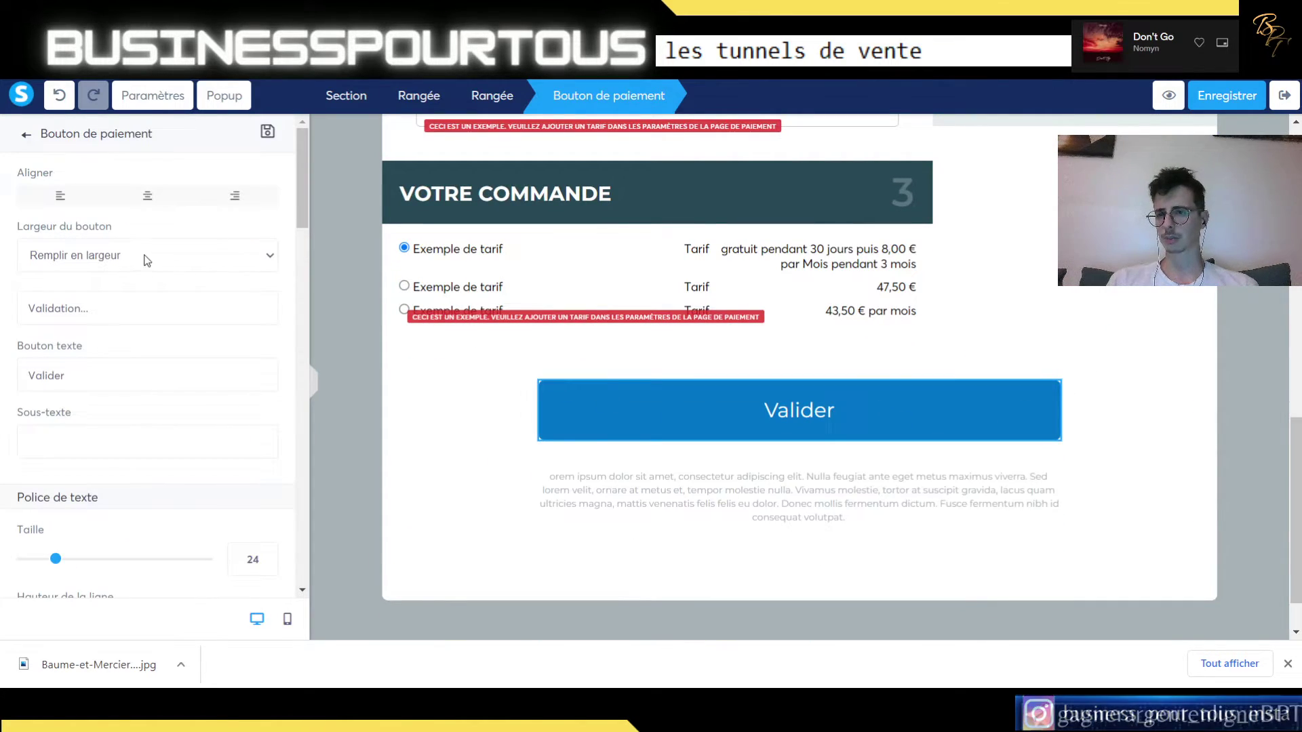
{"action": "scroll", "coordinate": [134, 261], "scroll_direction": "down", "scroll_amount": 3}
{"action": "scroll", "coordinate": [115, 379], "scroll_direction": "down", "scroll_amount": 7}
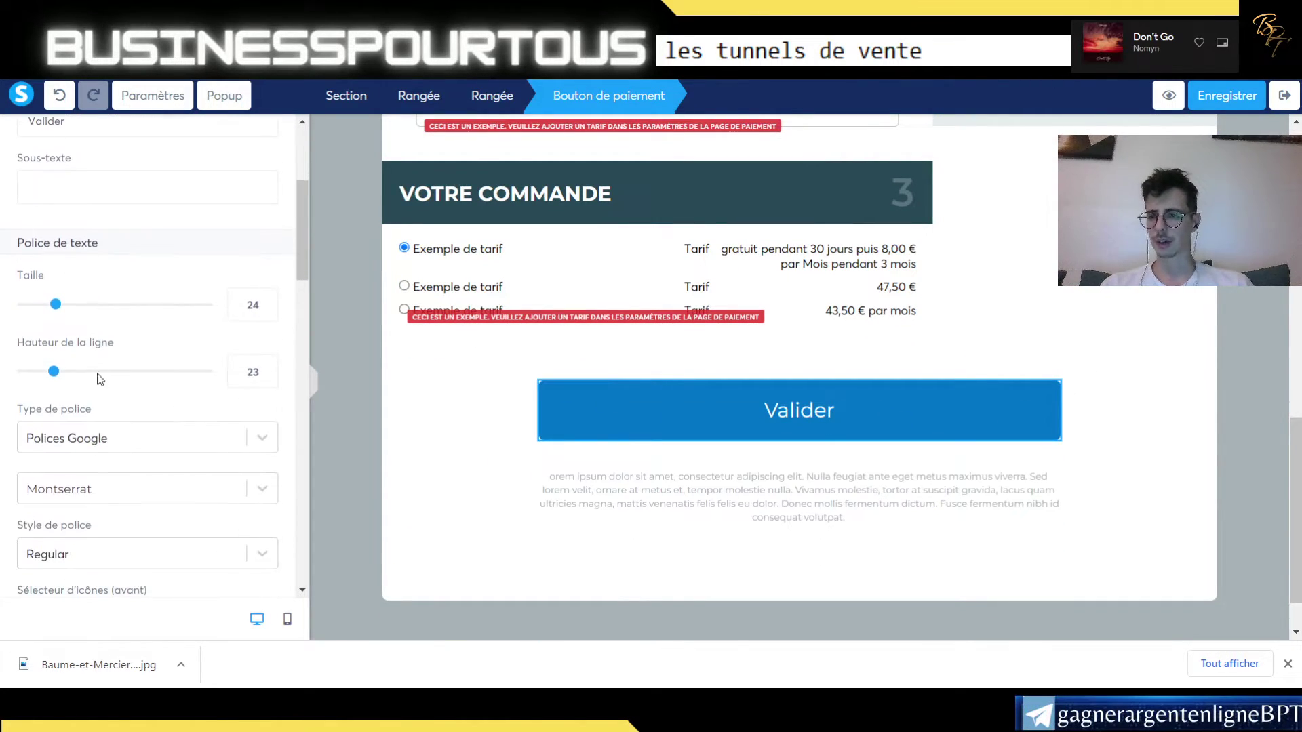
{"action": "scroll", "coordinate": [121, 422], "scroll_direction": "down", "scroll_amount": 6}
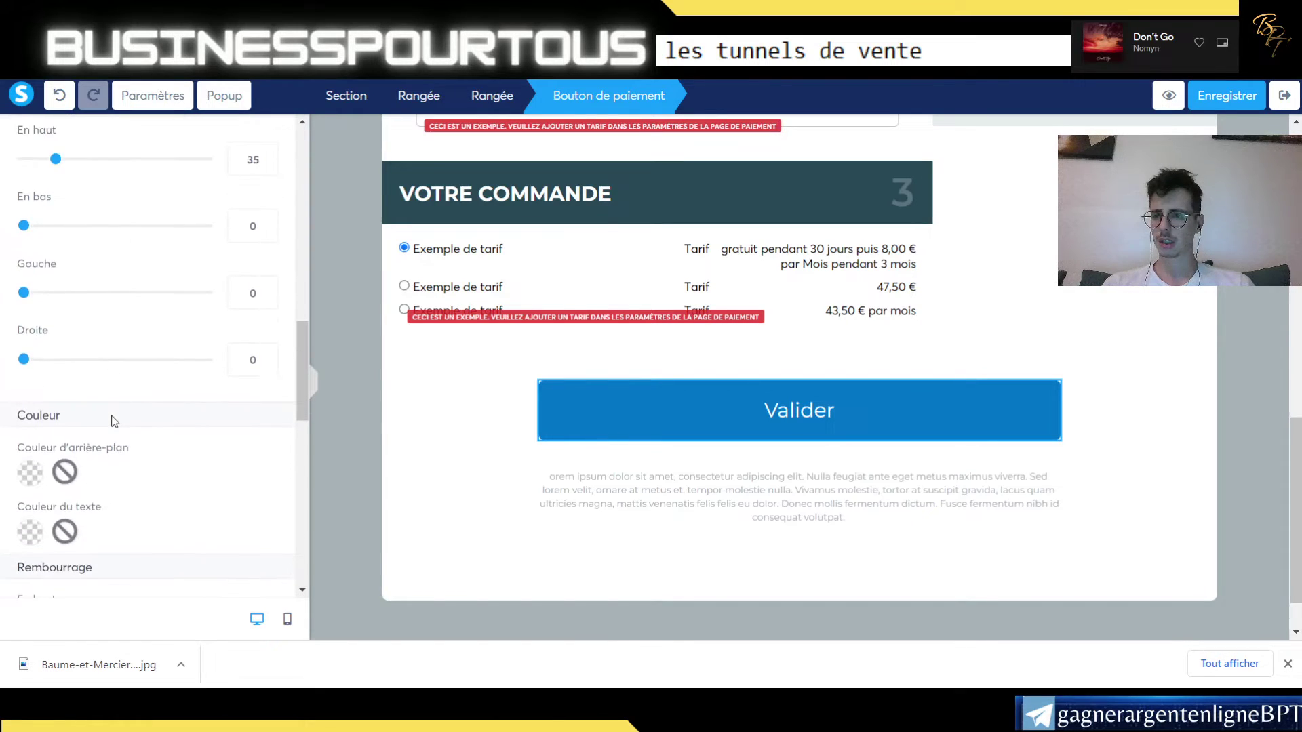
{"action": "scroll", "coordinate": [111, 418], "scroll_direction": "down", "scroll_amount": 7}
{"action": "scroll", "coordinate": [136, 474], "scroll_direction": "down", "scroll_amount": 7}
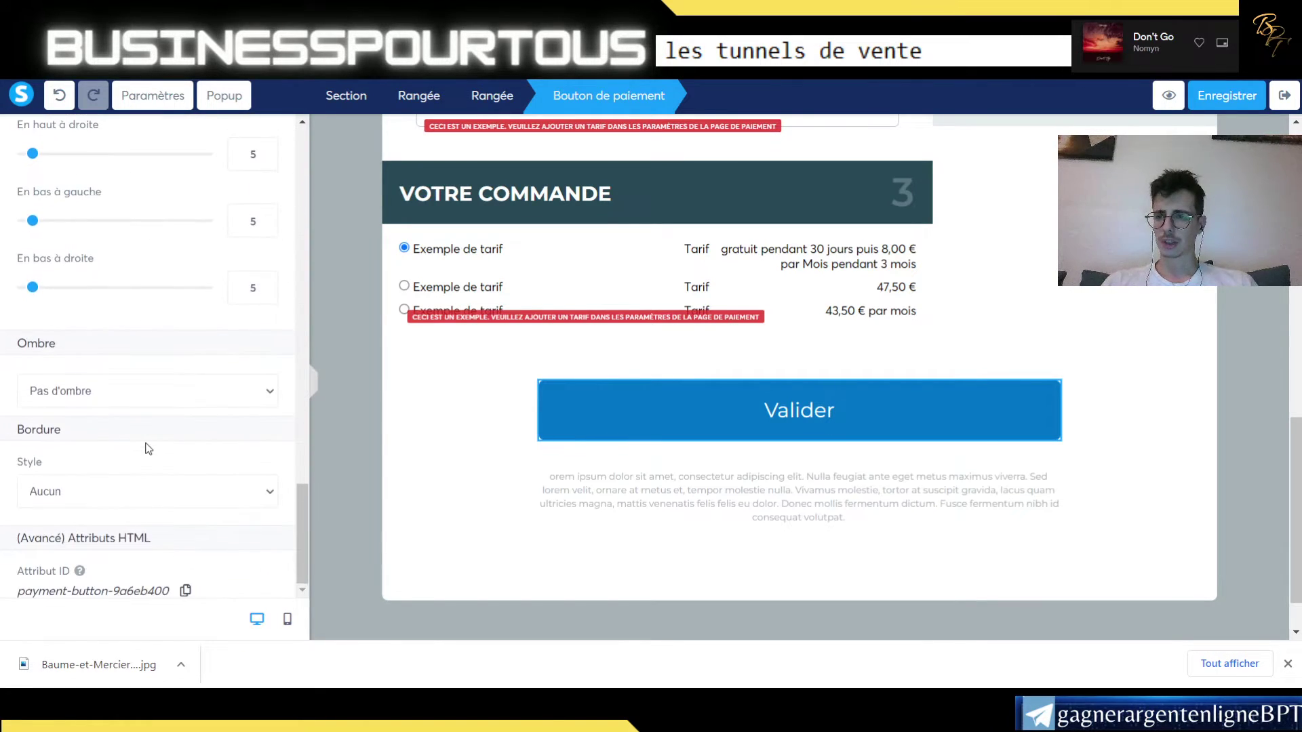
{"action": "scroll", "coordinate": [150, 461], "scroll_direction": "up", "scroll_amount": 20}
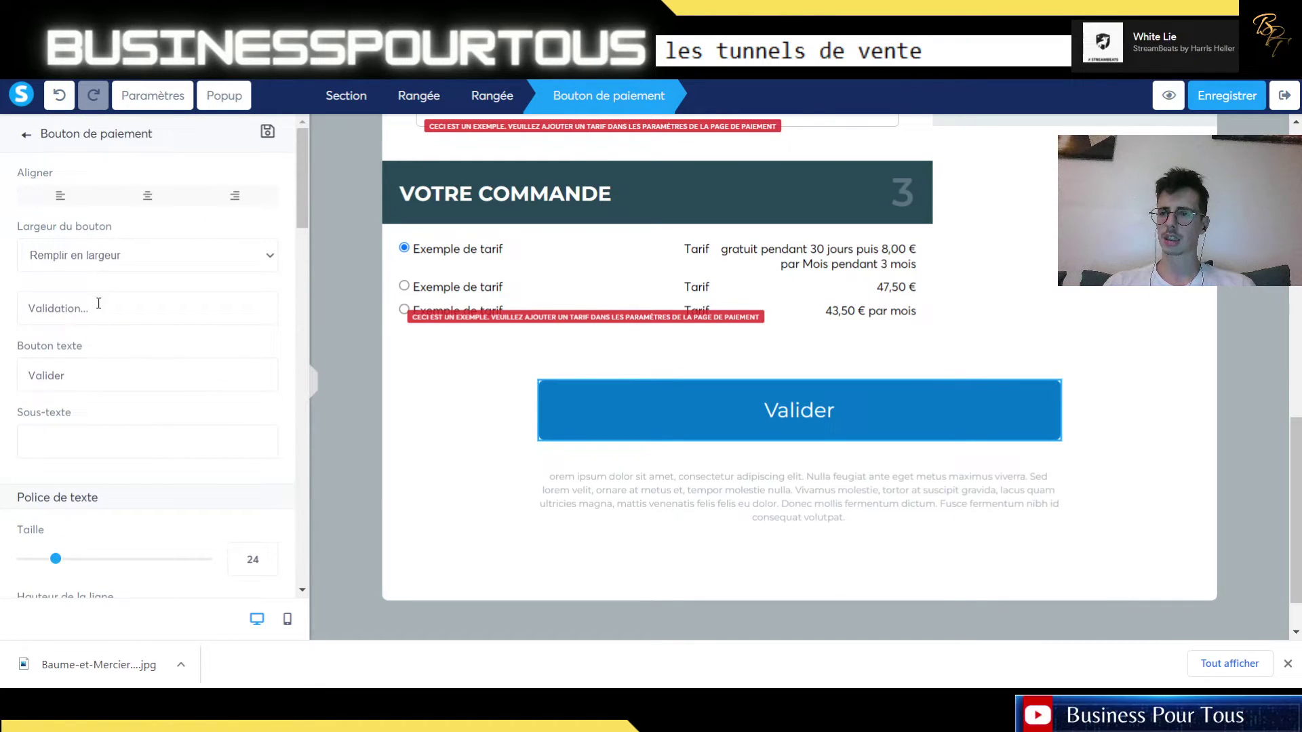
- Save the order page and preview it from the Valider button up to the countdown timer
{"action": "left_click", "coordinate": [1200, 99]}
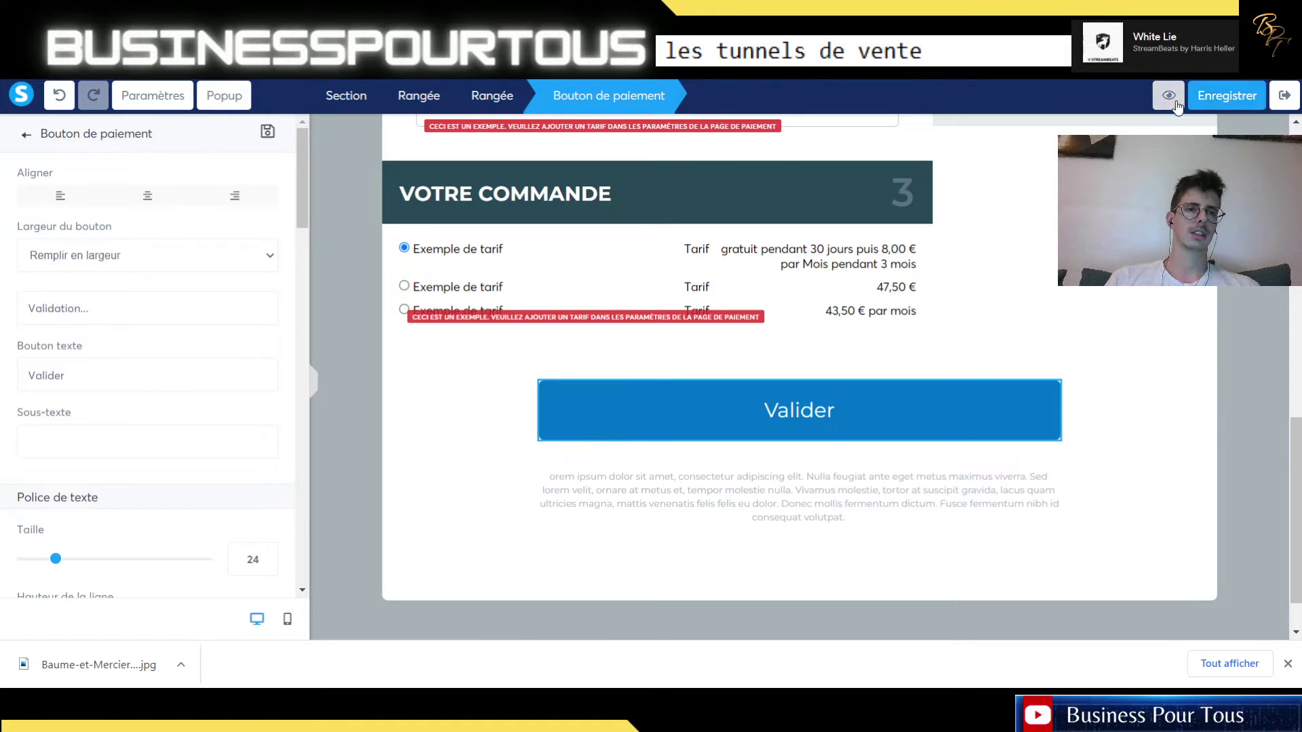
{"action": "scroll", "coordinate": [465, 332], "scroll_direction": "down", "scroll_amount": 10}
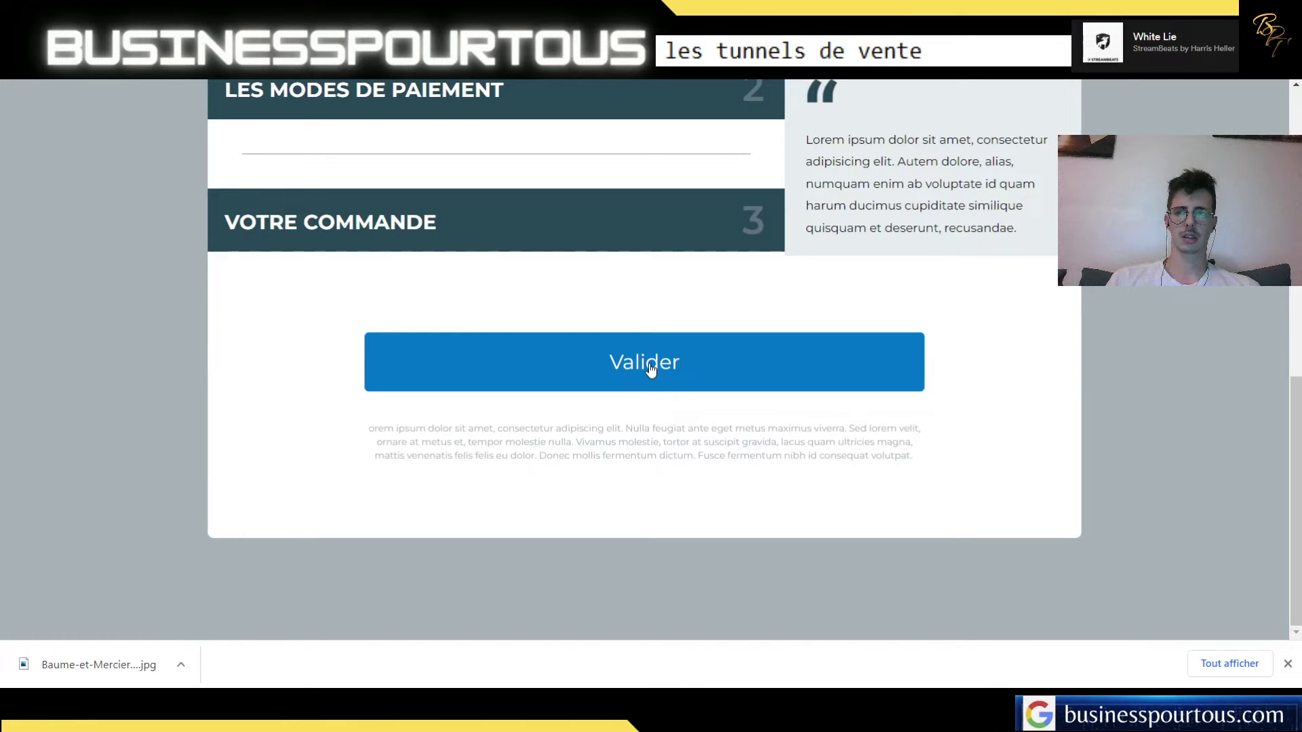
{"action": "scroll", "coordinate": [649, 368], "scroll_direction": "up", "scroll_amount": 8}
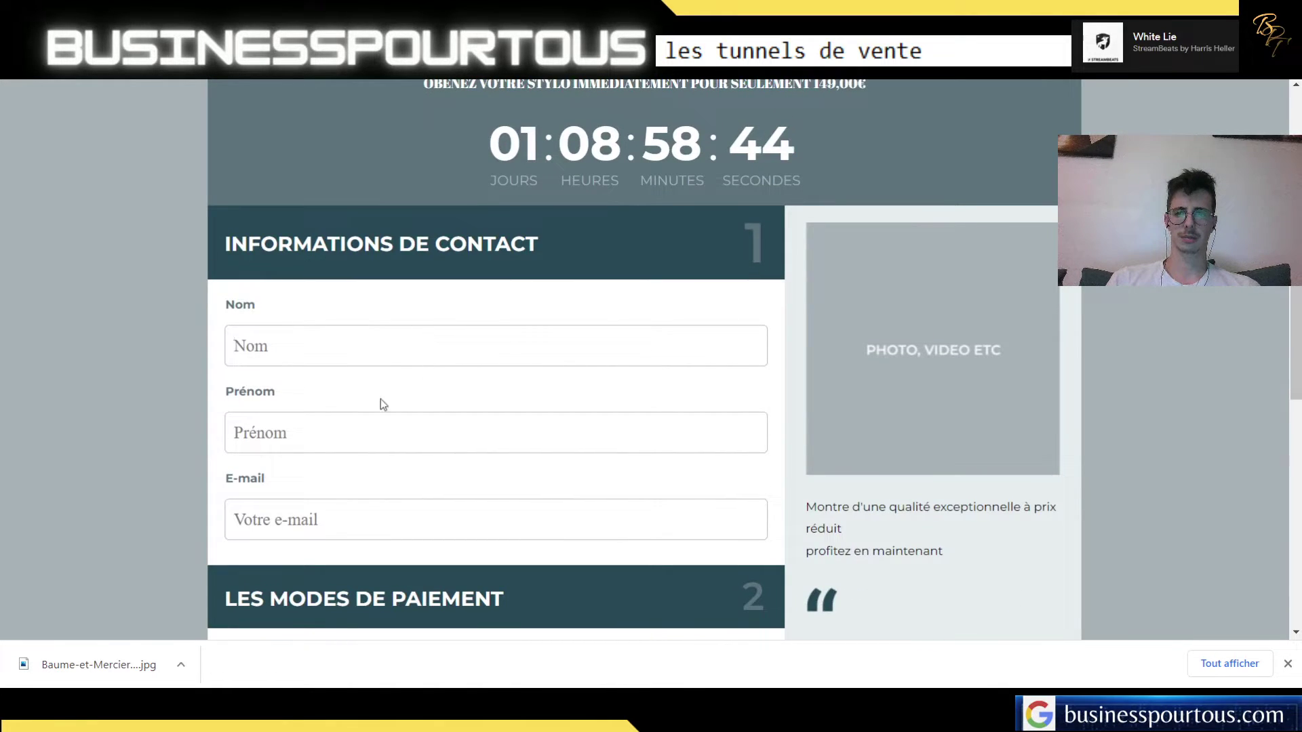
- Fill the preview's contact form with the saved name and e-mail, check the page down to the Valider button, and close the preview
{"action": "left_click", "coordinate": [331, 417]}
{"action": "scroll", "coordinate": [421, 393], "scroll_direction": "down", "scroll_amount": 5}
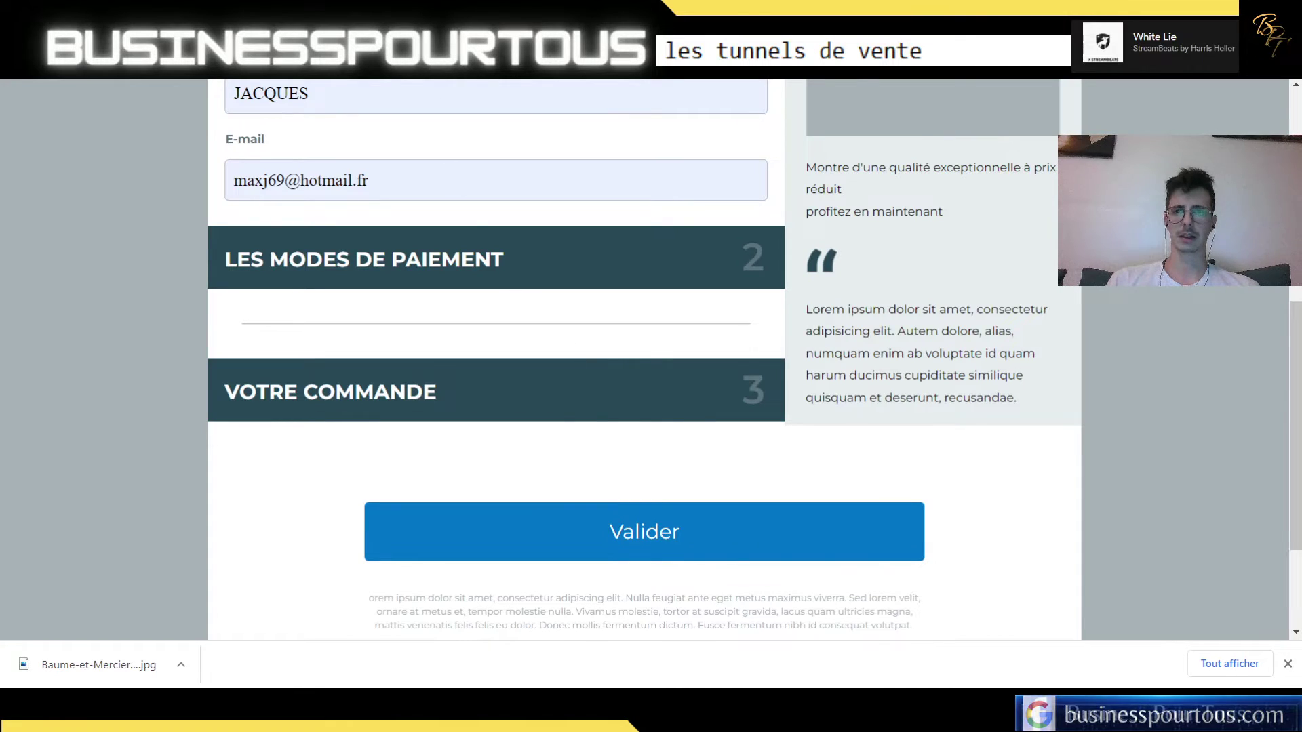
{"action": "key", "text": "ctrl+w"}
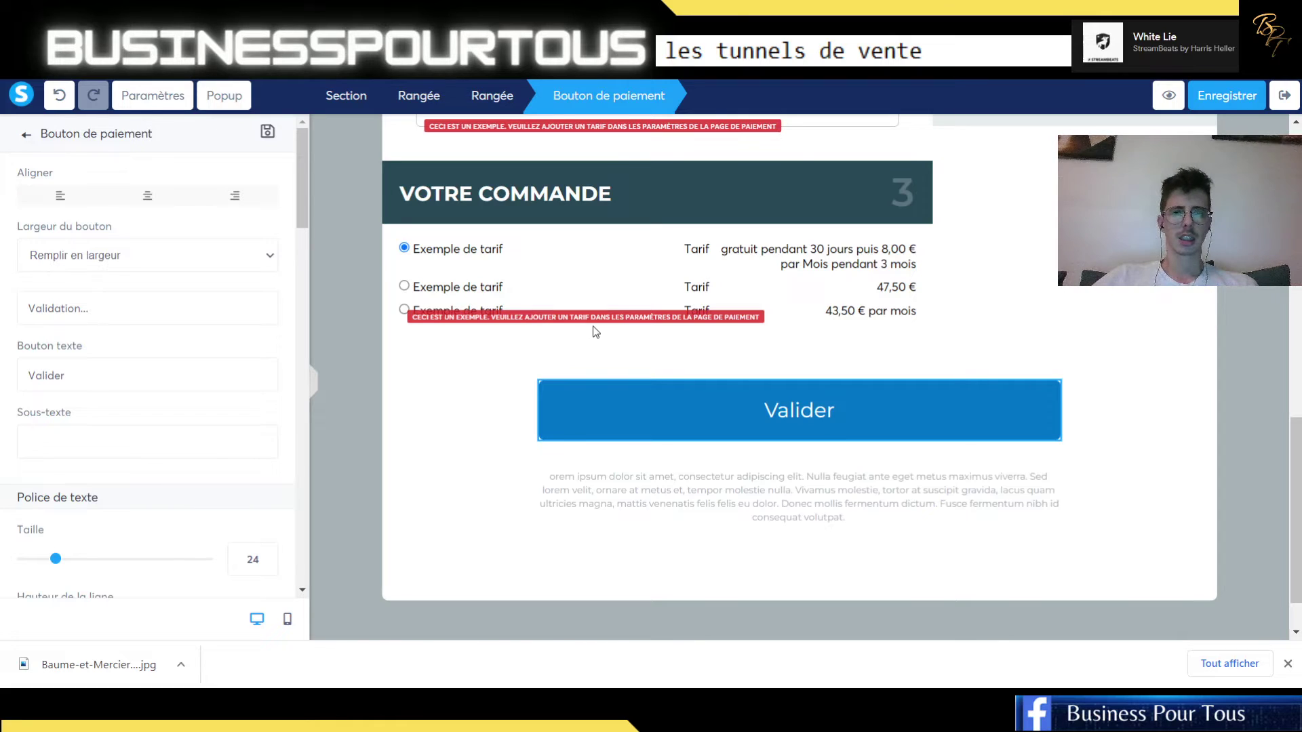
- Leave the order page editor and review the Bon de commande step's resources, offer price and discount coupon settings
{"action": "left_click", "coordinate": [522, 371]}
{"action": "scroll", "coordinate": [522, 371], "scroll_direction": "up", "scroll_amount": 15}
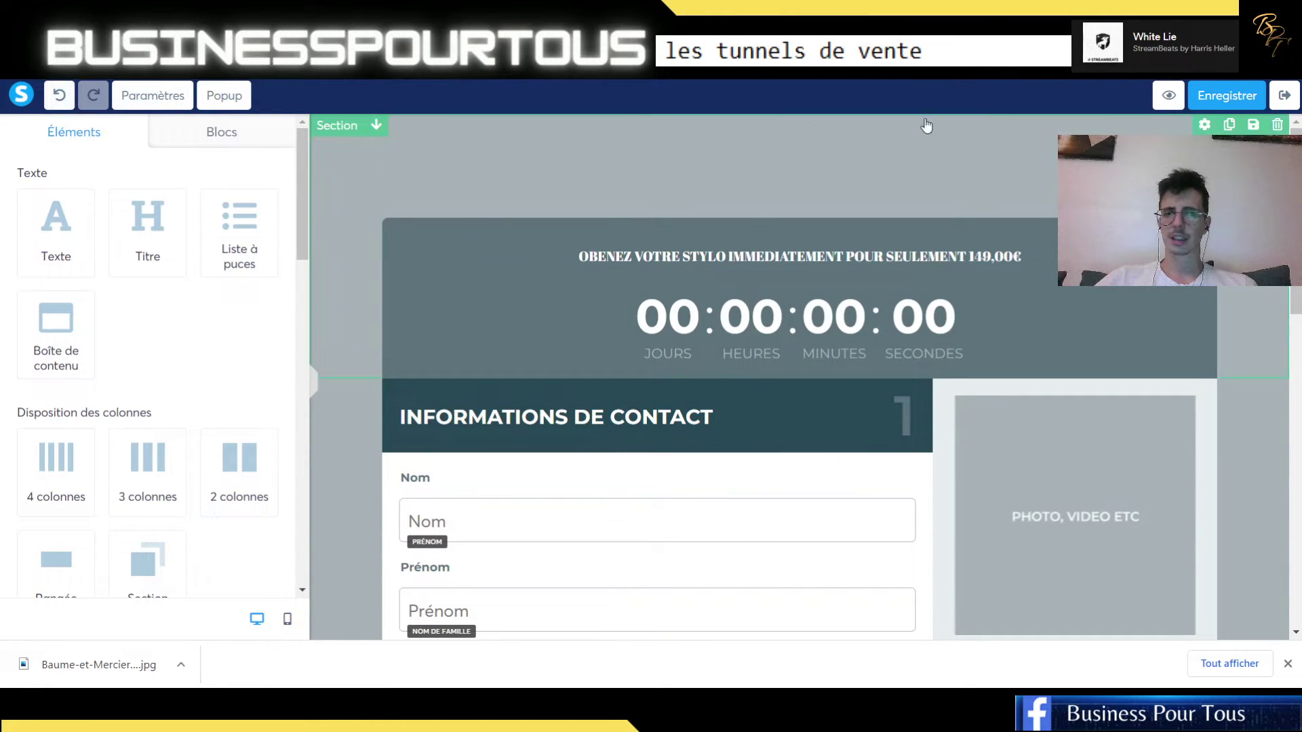
{"action": "left_click", "coordinate": [1281, 96]}
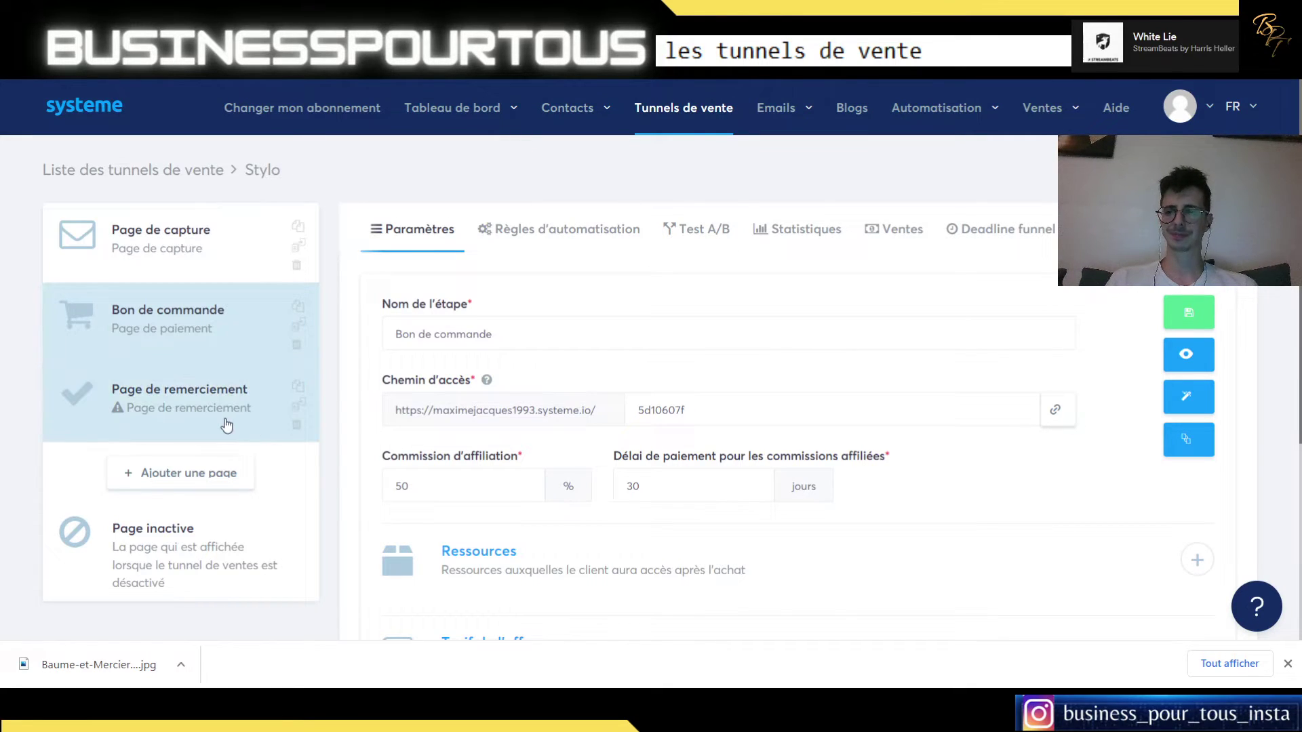
{"action": "scroll", "coordinate": [528, 475], "scroll_direction": "down", "scroll_amount": 4}
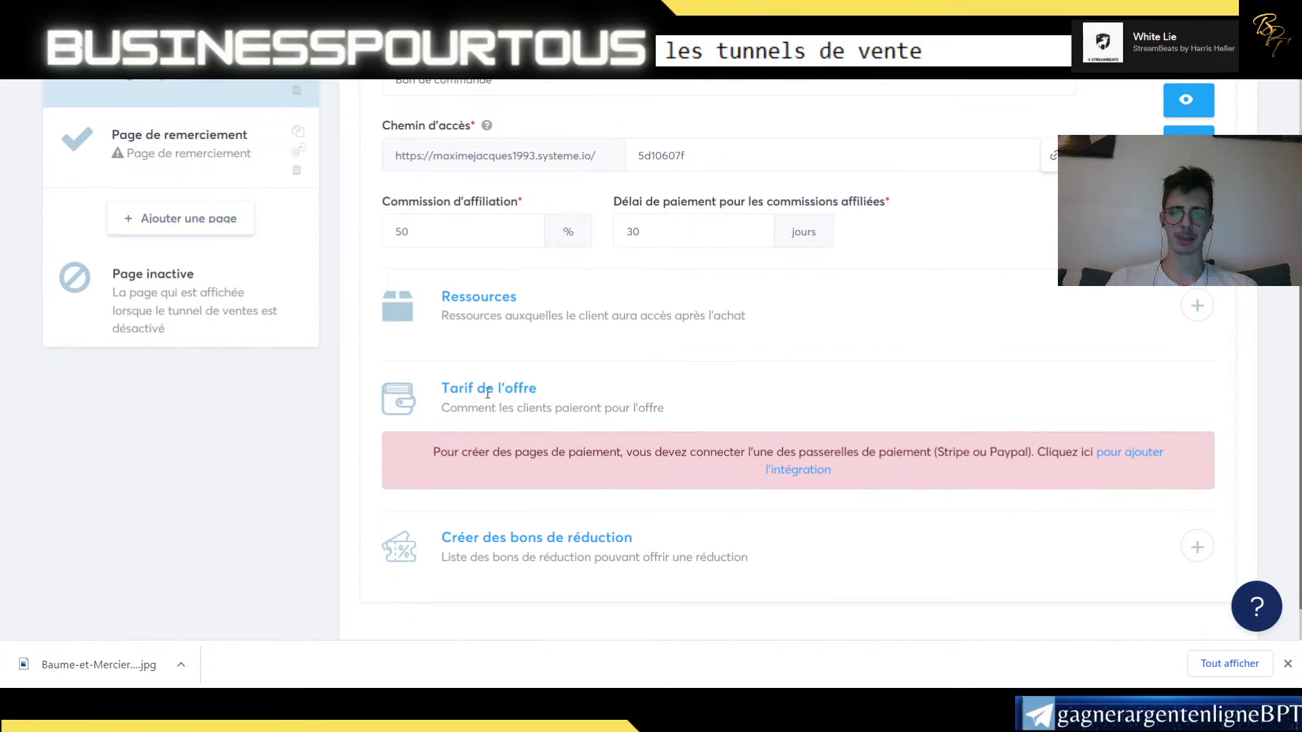
{"action": "scroll", "coordinate": [816, 510], "scroll_direction": "down", "scroll_amount": 1}
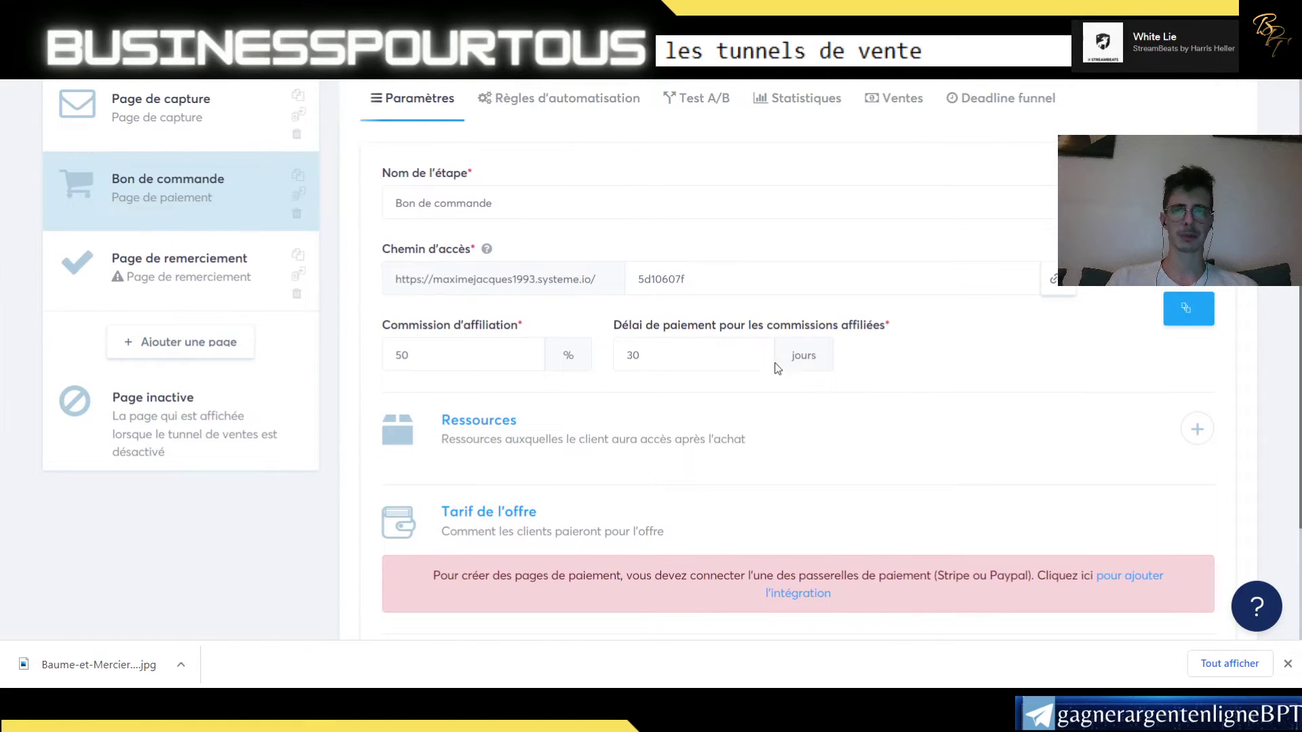
- Choose the dark "Merci pour votre commande !" template with the community button for the Page de remerciement and open it for editing
{"action": "left_click", "coordinate": [179, 259]}
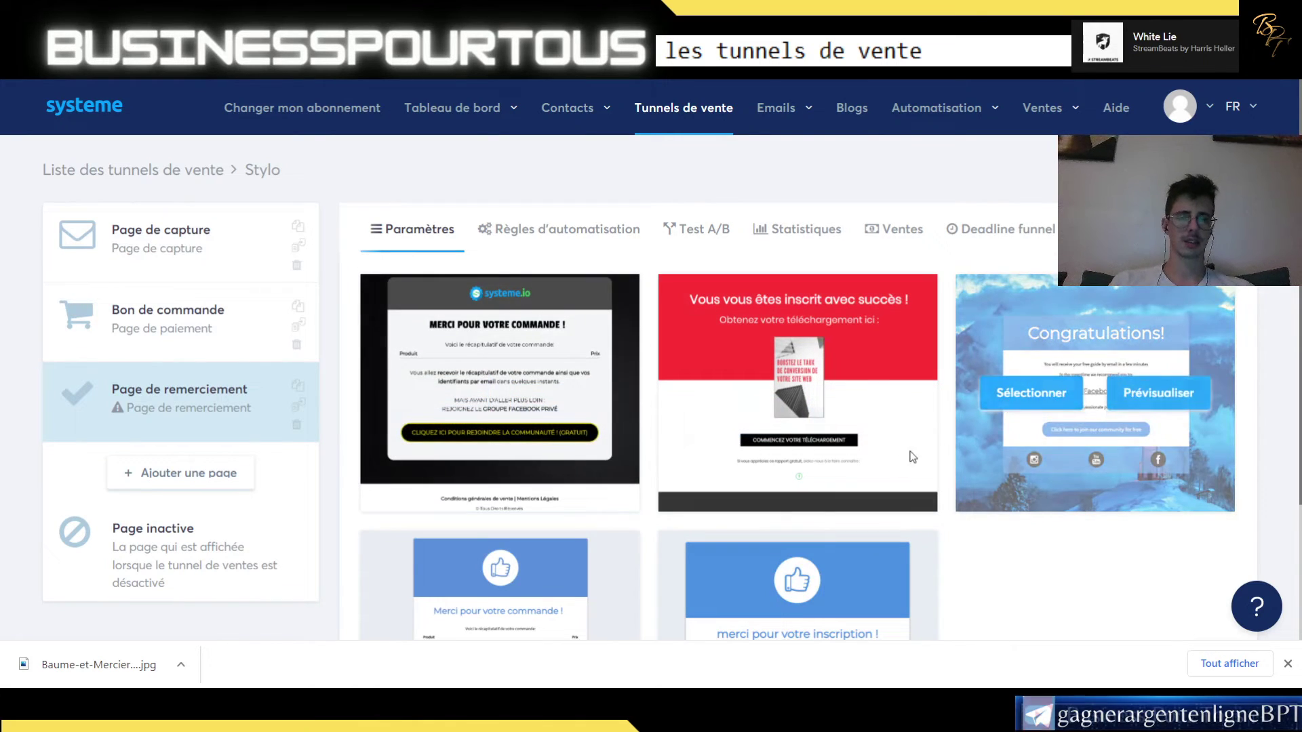
{"action": "scroll", "coordinate": [910, 454], "scroll_direction": "down", "scroll_amount": 2}
{"action": "scroll", "coordinate": [708, 341], "scroll_direction": "up", "scroll_amount": 1}
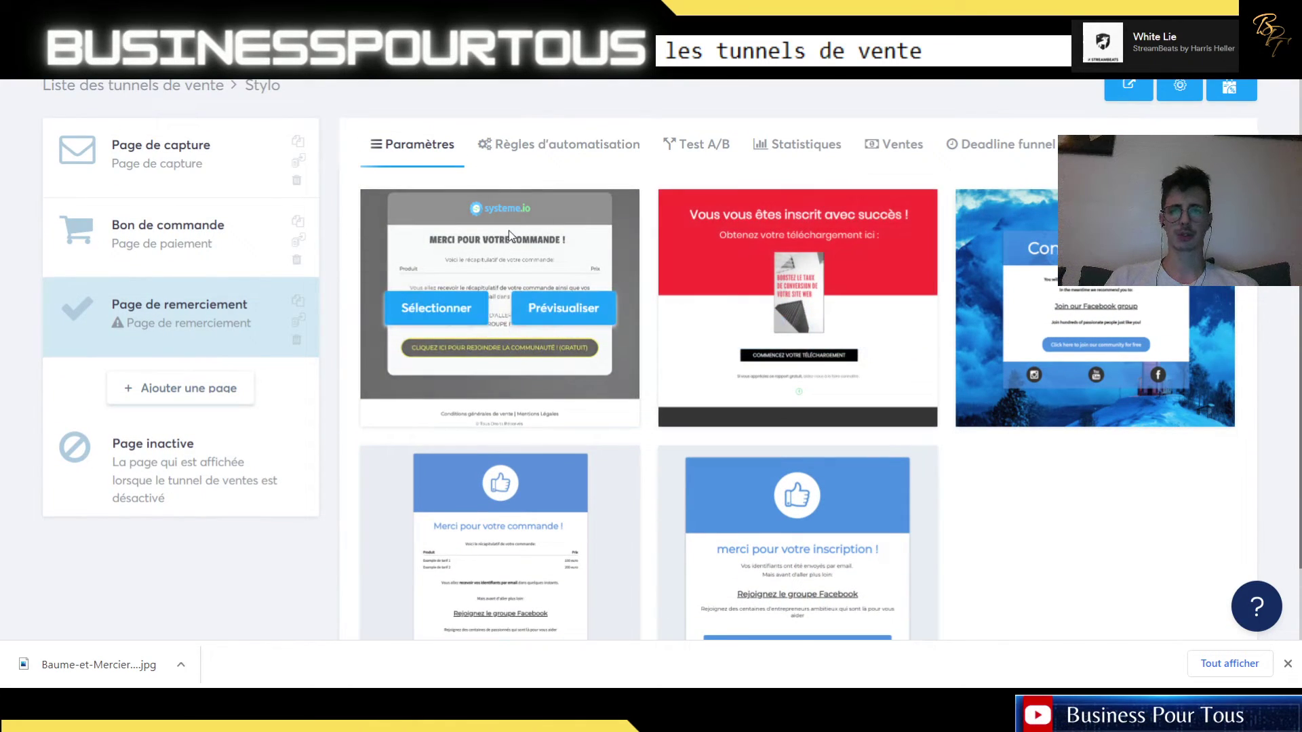
{"action": "left_click", "coordinate": [449, 314]}
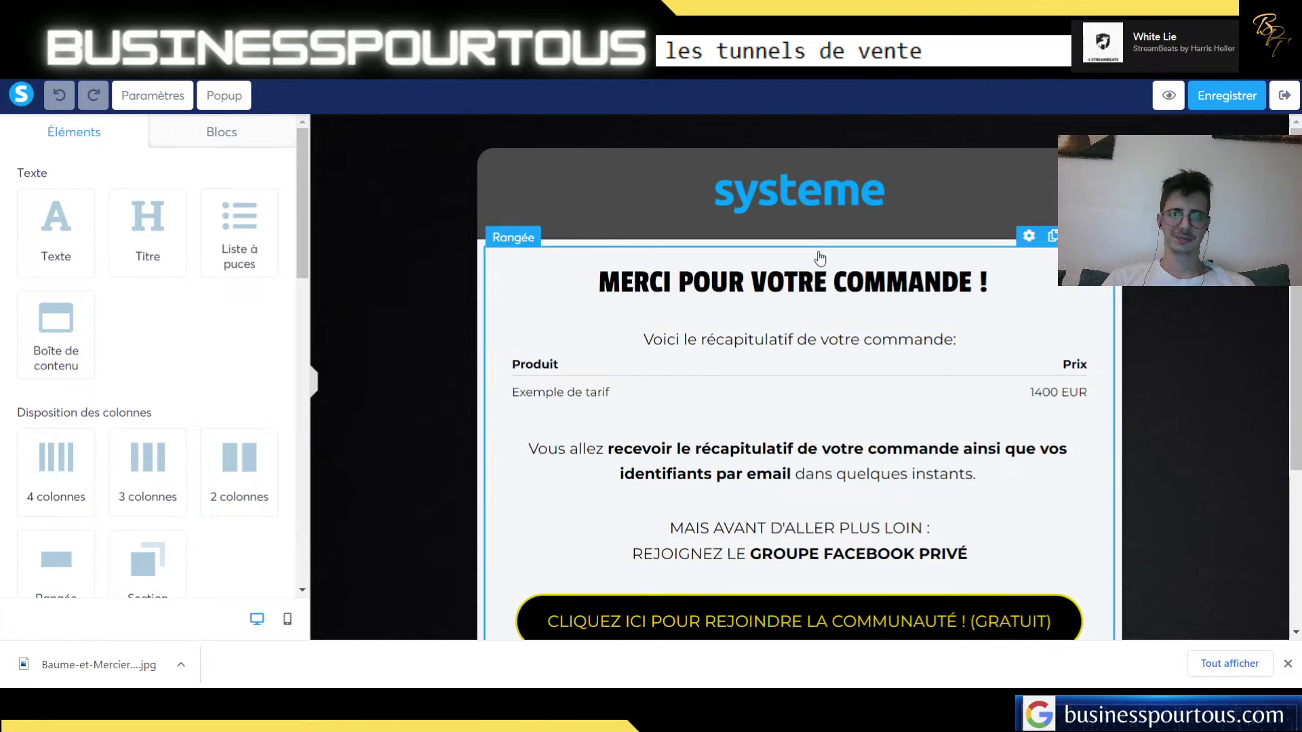
- Remove the systeme logo image from the header of the thank-you page
{"action": "left_click", "coordinate": [828, 202]}
{"action": "left_click", "coordinate": [929, 197]}
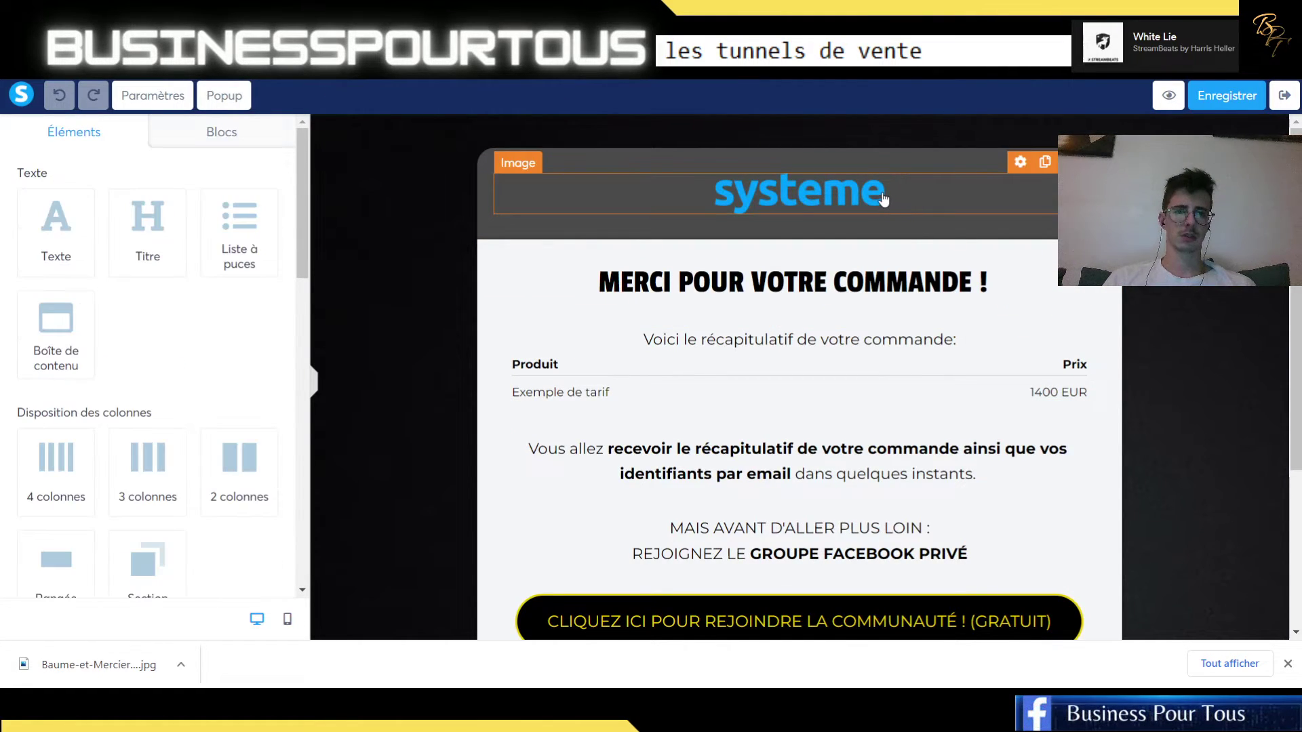
{"action": "left_click", "coordinate": [884, 191]}
{"action": "left_click", "coordinate": [885, 192]}
{"action": "left_click", "coordinate": [885, 192]}
{"action": "left_click", "coordinate": [886, 192]}
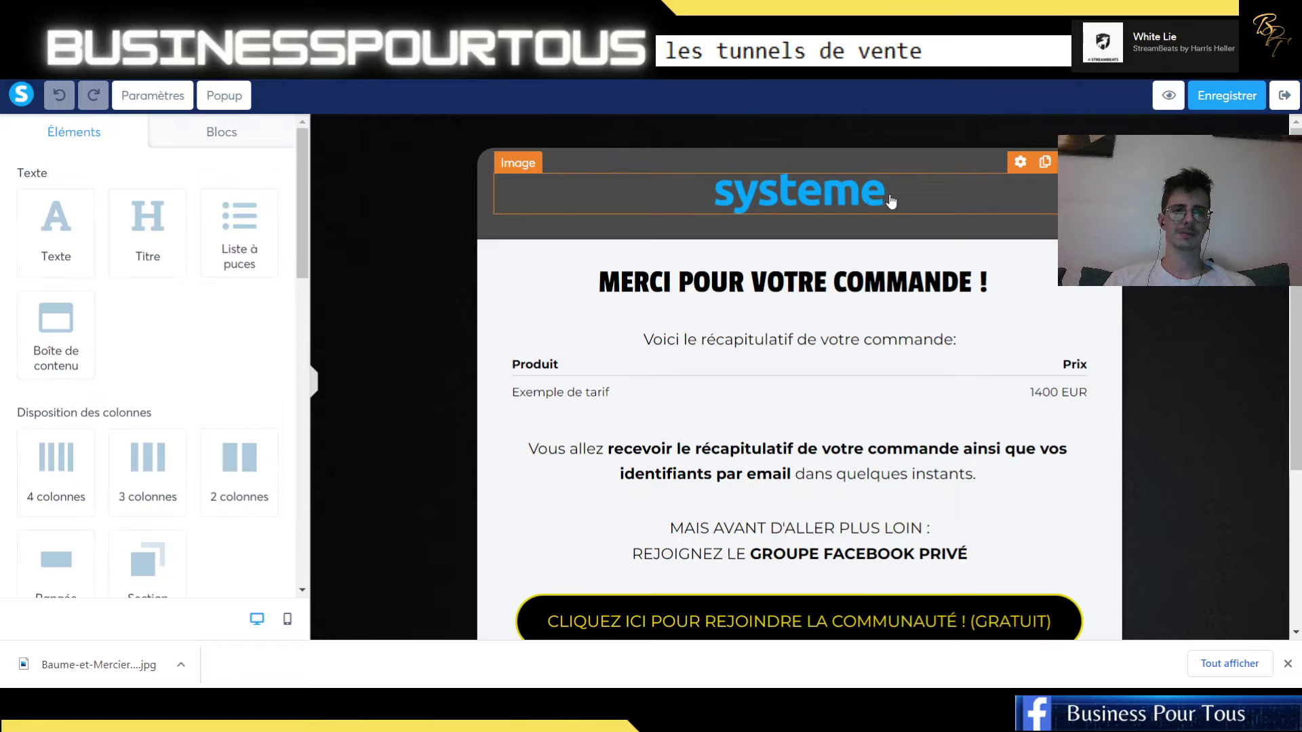
{"action": "left_click", "coordinate": [889, 193]}
{"action": "left_click", "coordinate": [767, 181]}
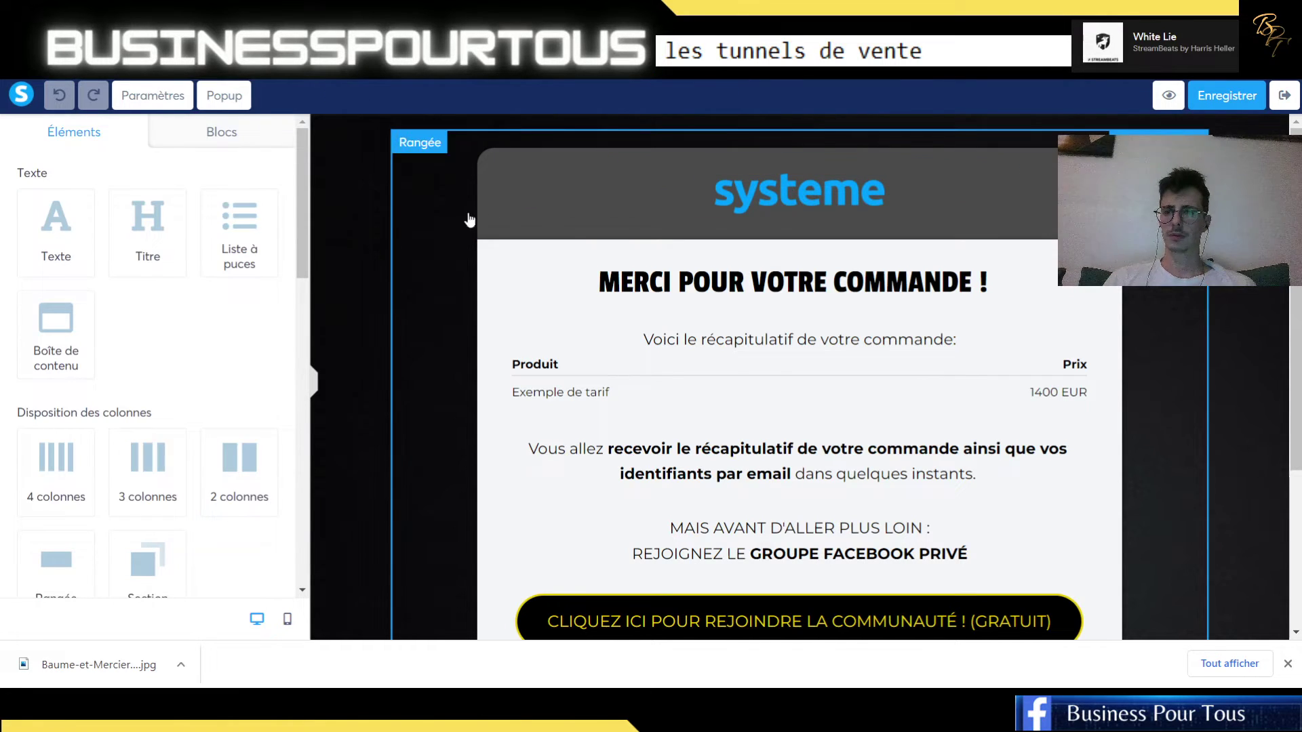
{"action": "left_click", "coordinate": [783, 196]}
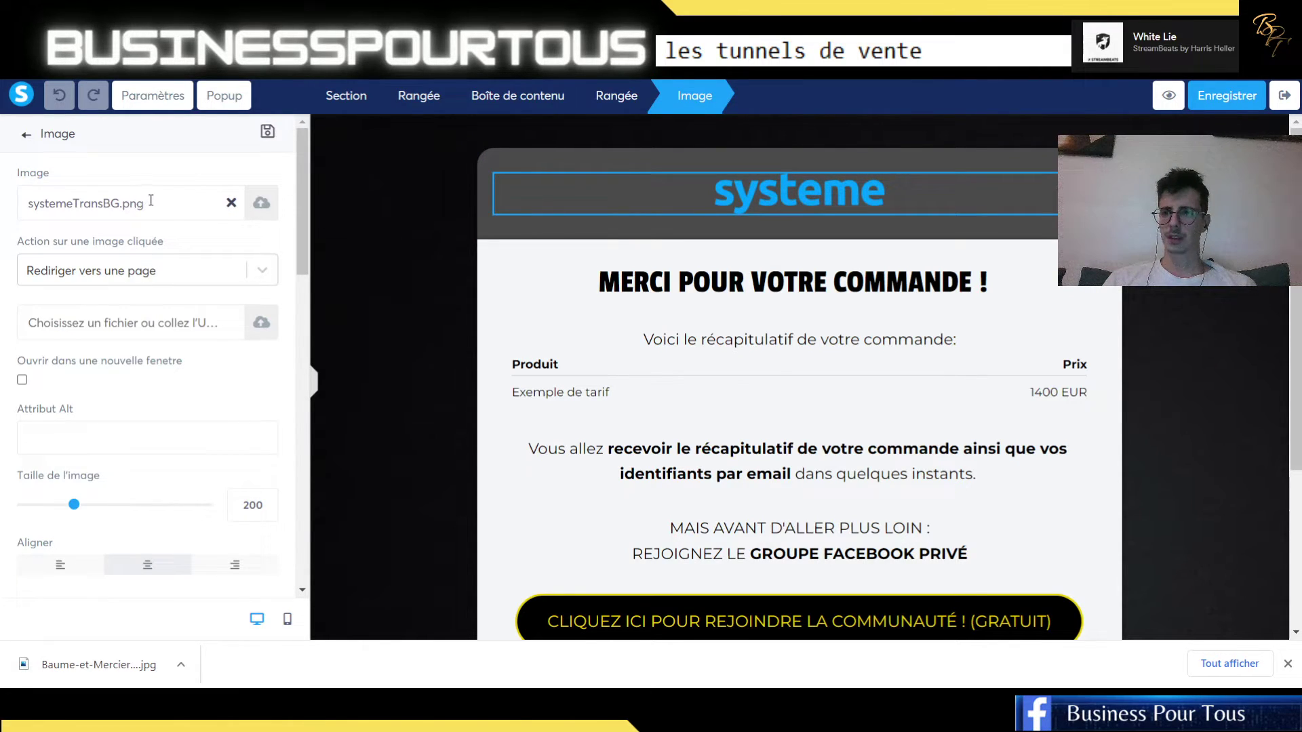
{"action": "left_click", "coordinate": [231, 204]}
{"action": "left_click", "coordinate": [587, 236]}
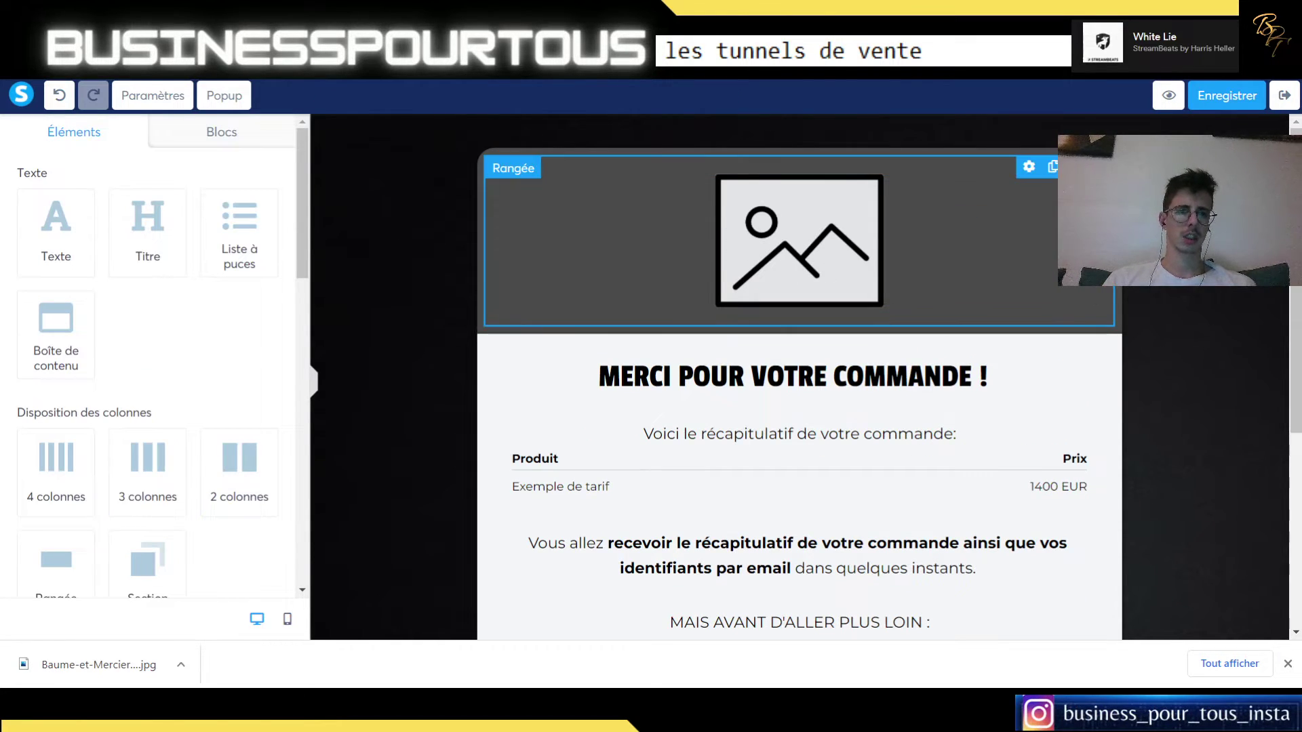
{"action": "left_click", "coordinate": [1074, 166]}
{"action": "left_click", "coordinate": [750, 130]}
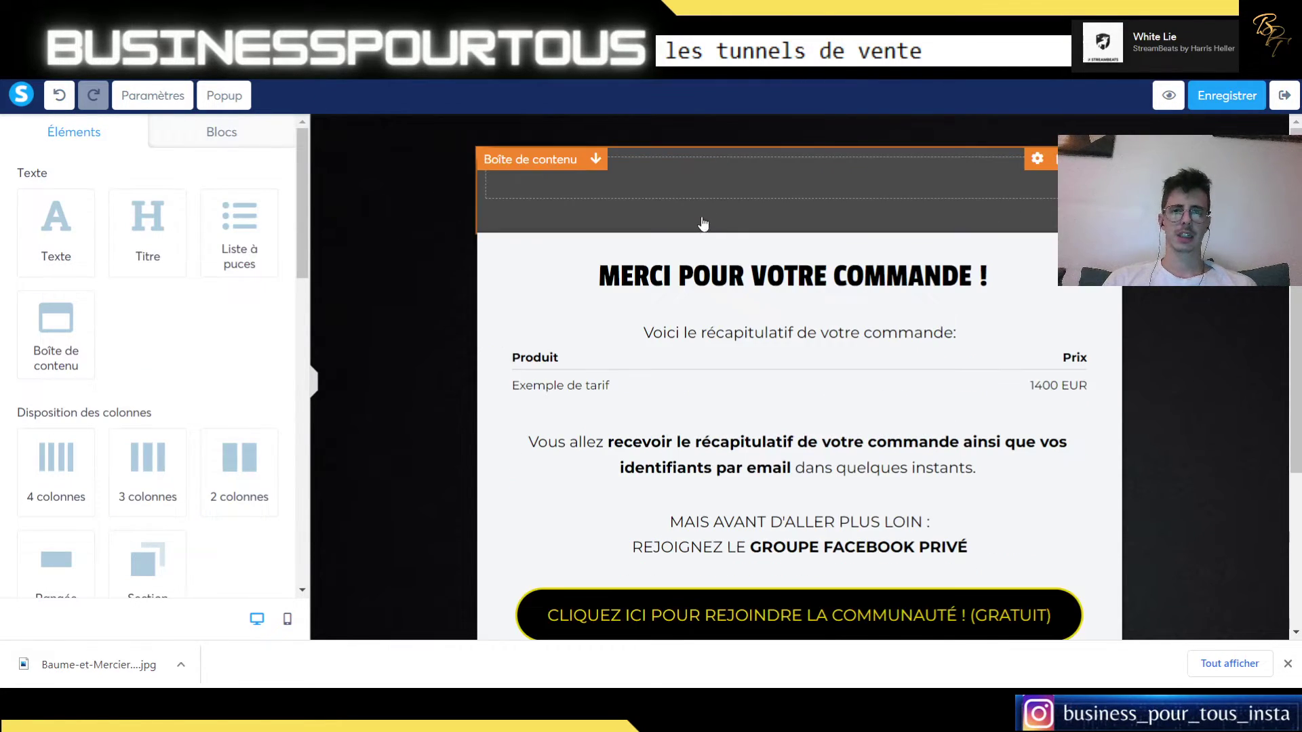
- Look over the thank-you page's title, order summary, e-mail notice, Facebook group text and community button
{"action": "left_click", "coordinate": [793, 275]}
{"action": "scroll", "coordinate": [787, 257], "scroll_direction": "down", "scroll_amount": 1}
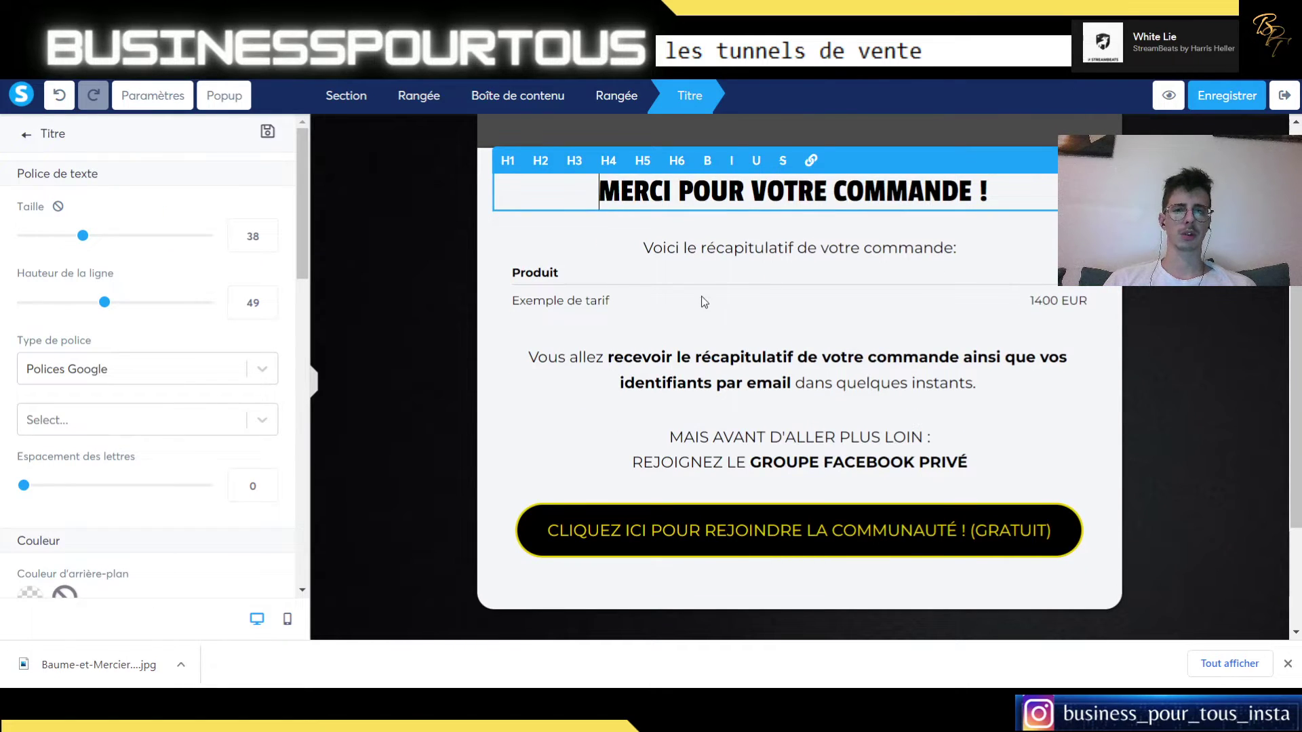
{"action": "left_click", "coordinate": [1048, 306]}
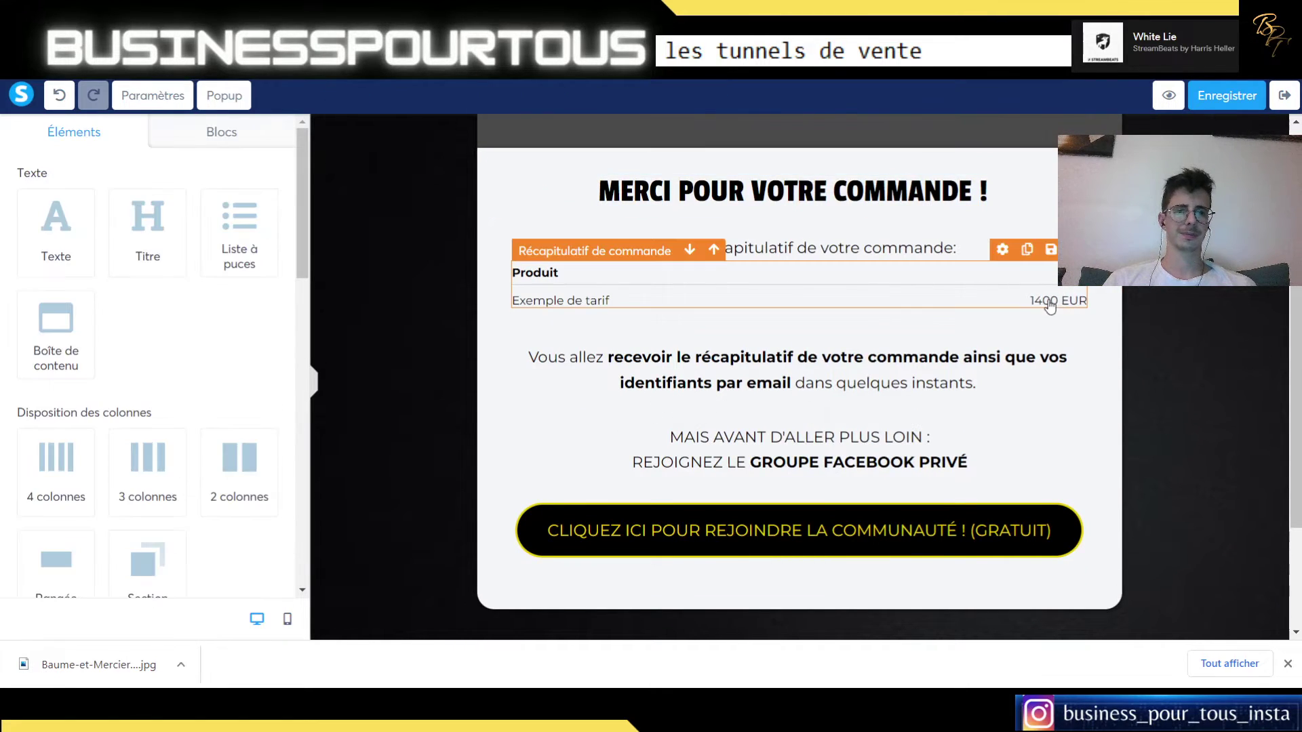
{"action": "scroll", "coordinate": [631, 281], "scroll_direction": "down", "scroll_amount": 2}
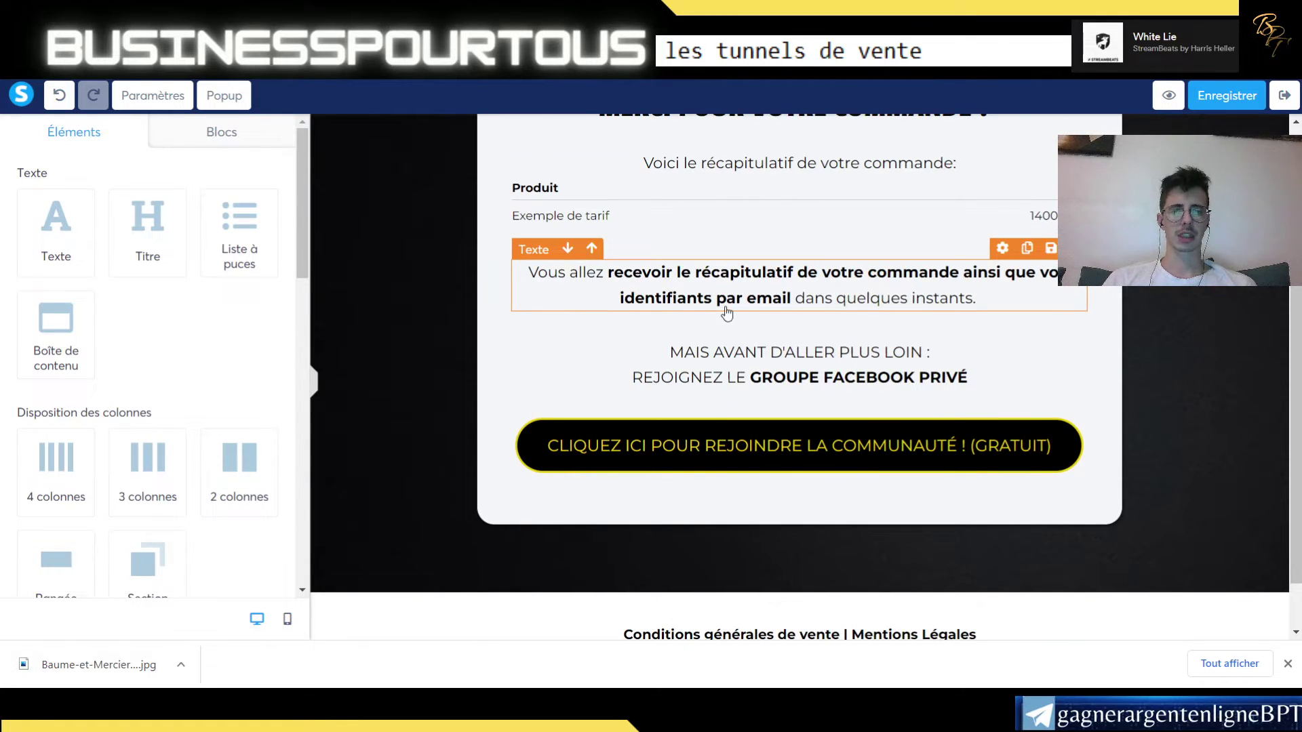
{"action": "scroll", "coordinate": [844, 318], "scroll_direction": "down", "scroll_amount": 2}
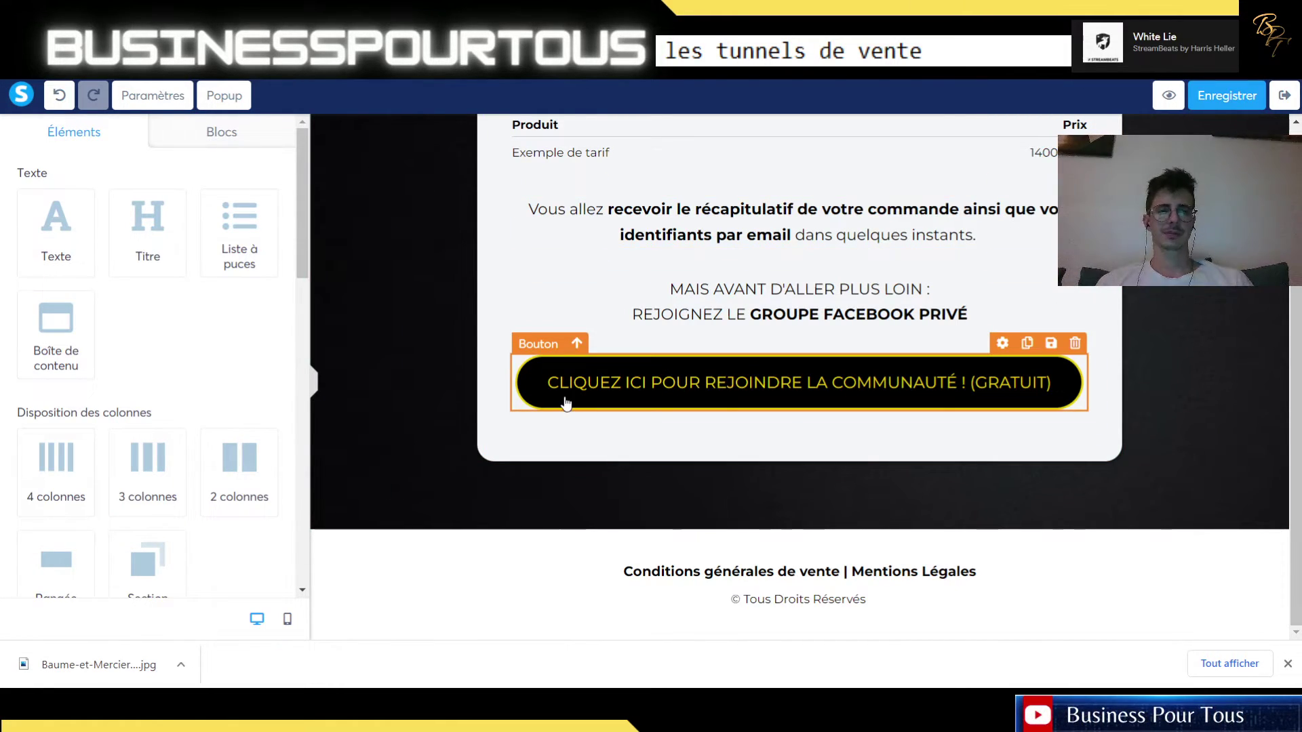
{"action": "scroll", "coordinate": [456, 348], "scroll_direction": "up", "scroll_amount": 3}
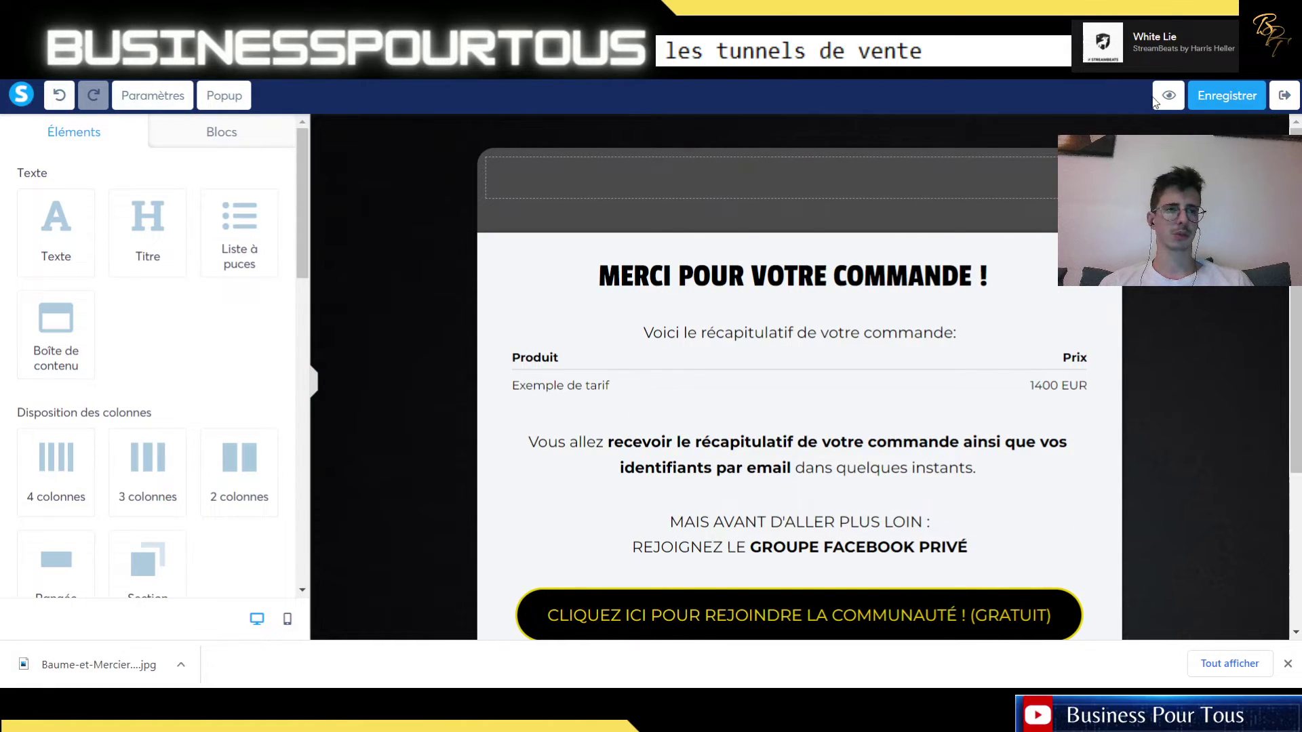
- Leave the thank-you page editor and view the automation rules of the Bon de commande step
{"action": "left_click", "coordinate": [1284, 95]}
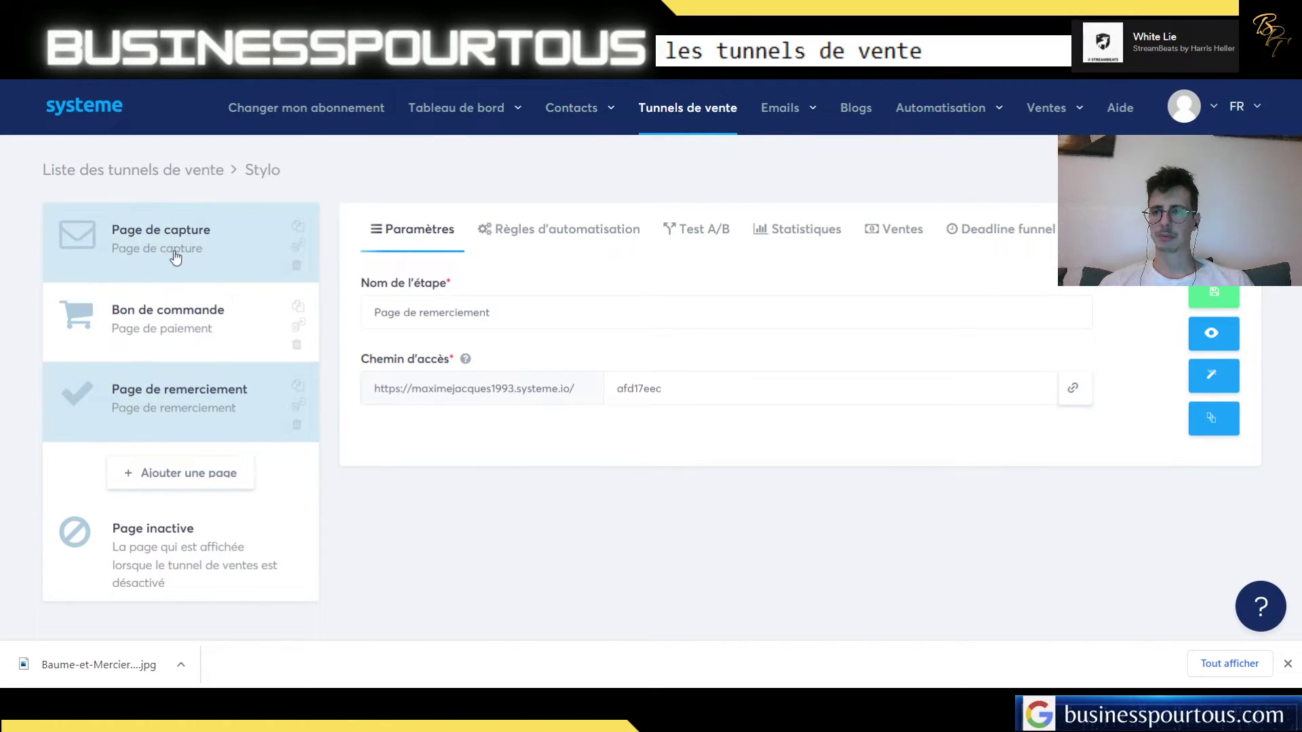
{"action": "left_click", "coordinate": [174, 322]}
{"action": "left_click", "coordinate": [530, 236]}
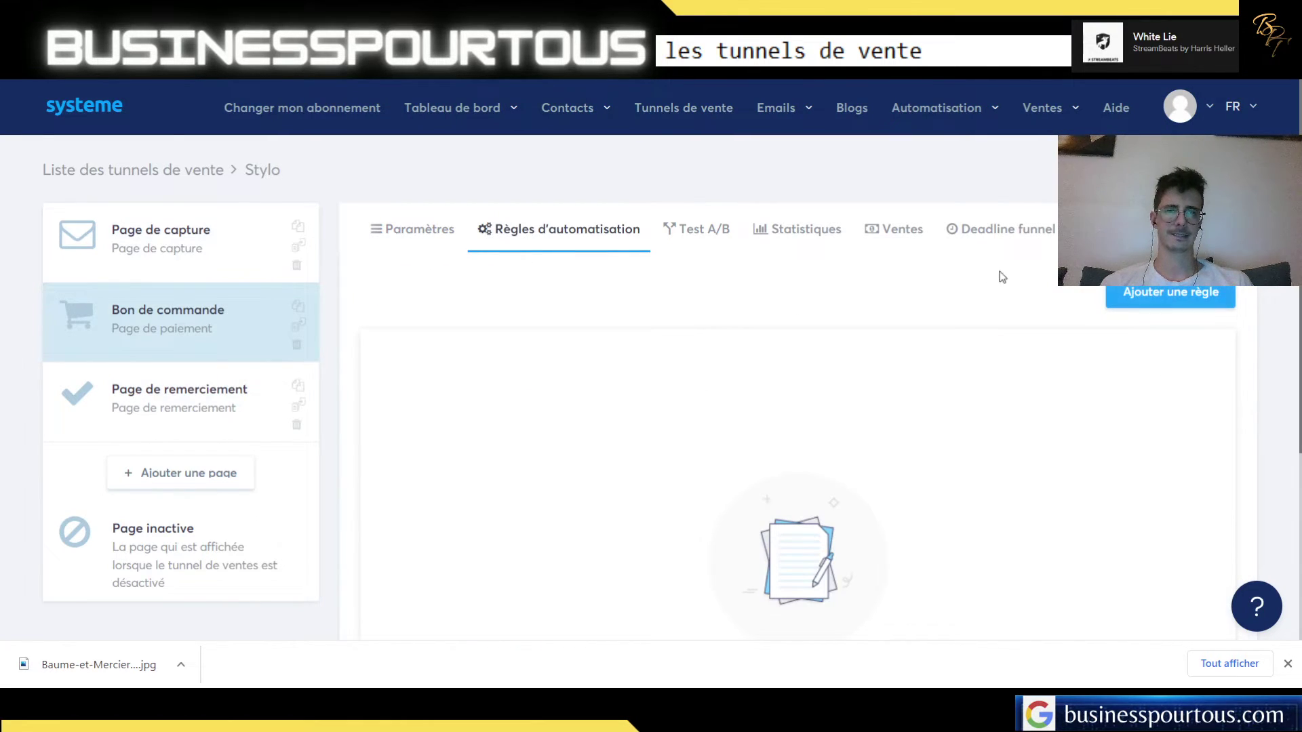
- Open the Page de capture in the editor, examine the "ENVOYEZ-MOI LA PRESENTATION" button's action and margin settings, and leave the editor
{"action": "left_click", "coordinate": [190, 251]}
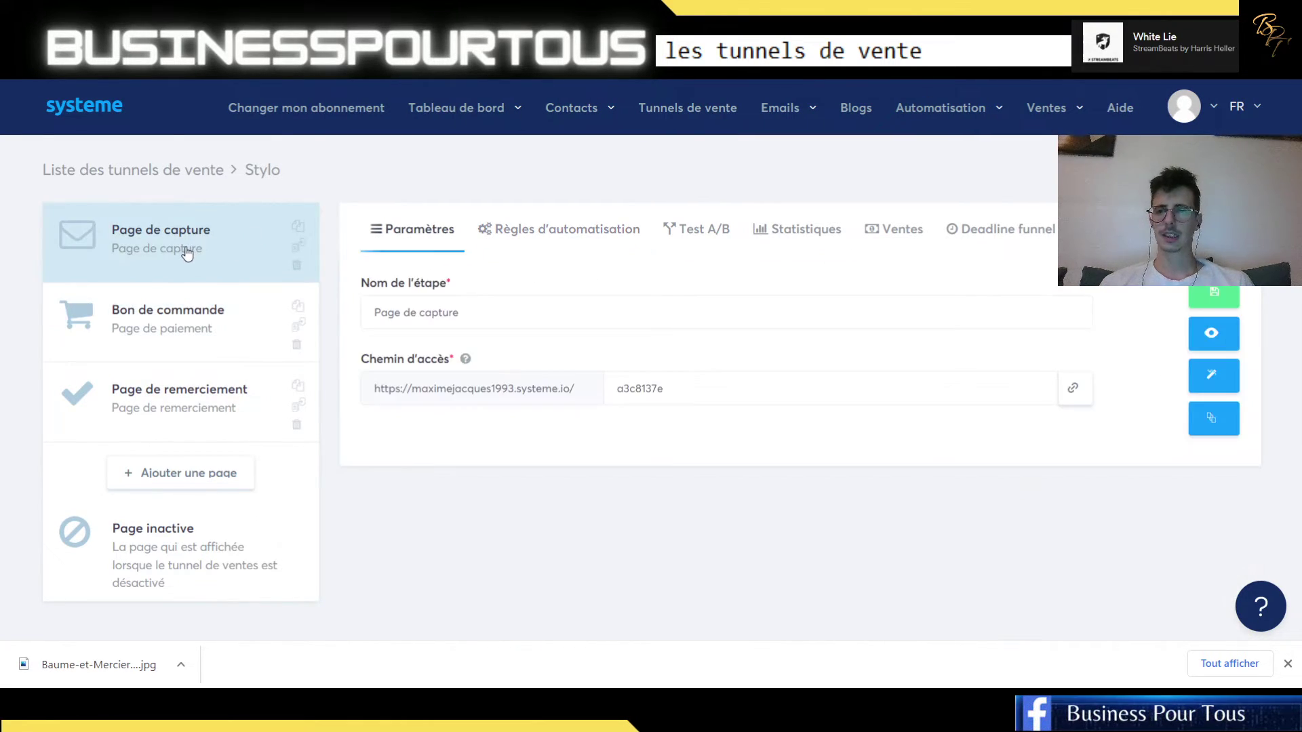
{"action": "left_click", "coordinate": [1220, 380]}
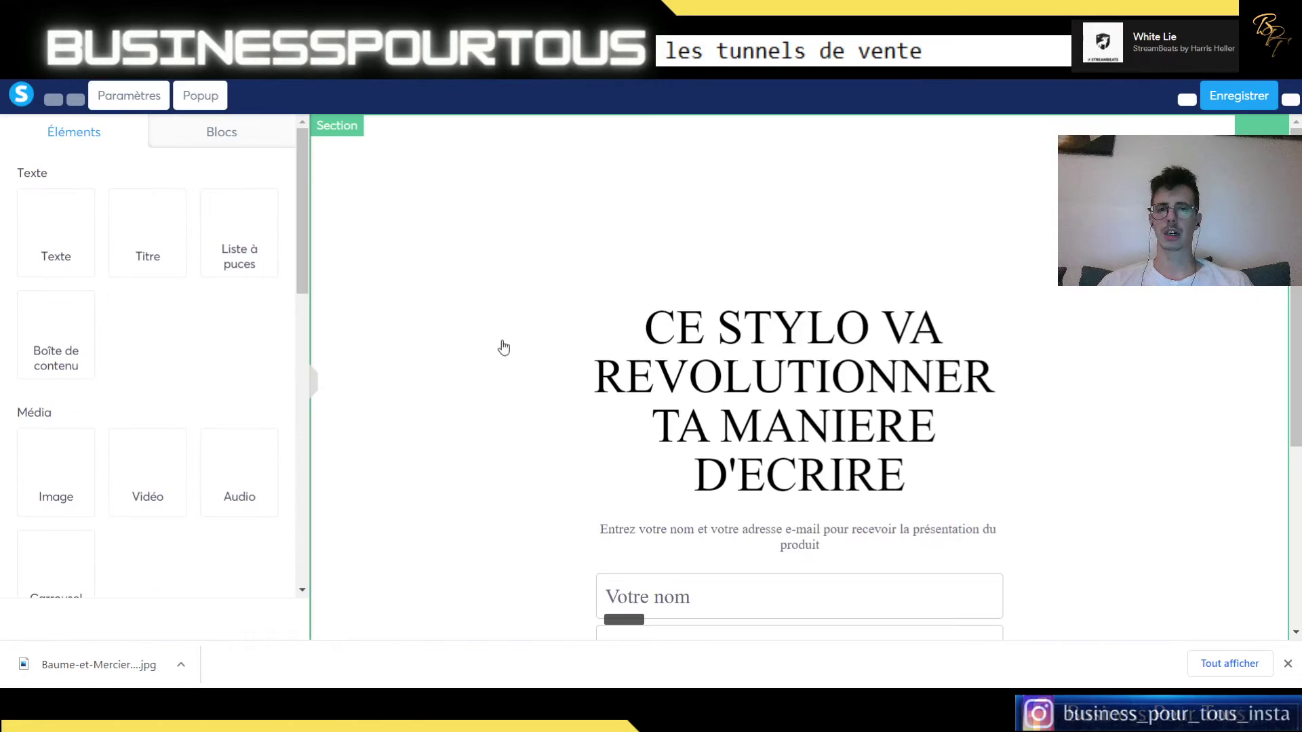
{"action": "scroll", "coordinate": [804, 431], "scroll_direction": "down", "scroll_amount": 3}
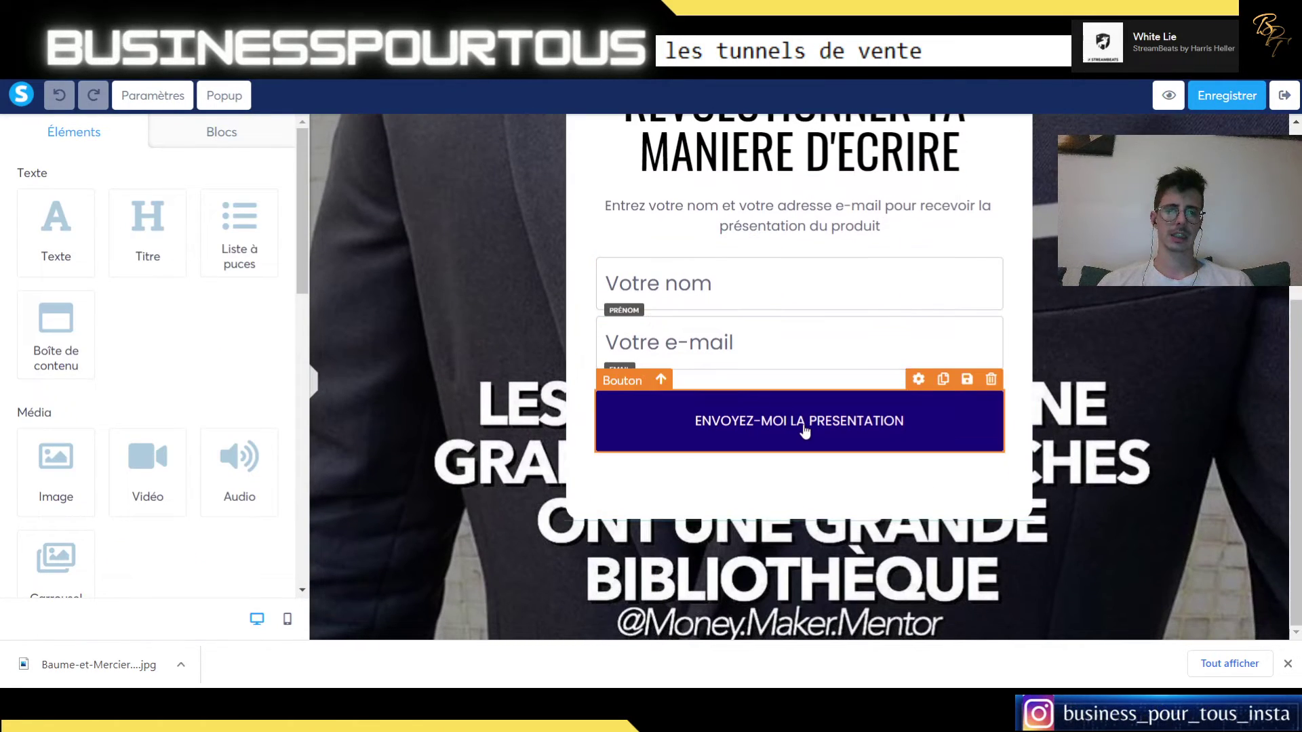
{"action": "left_click", "coordinate": [804, 432]}
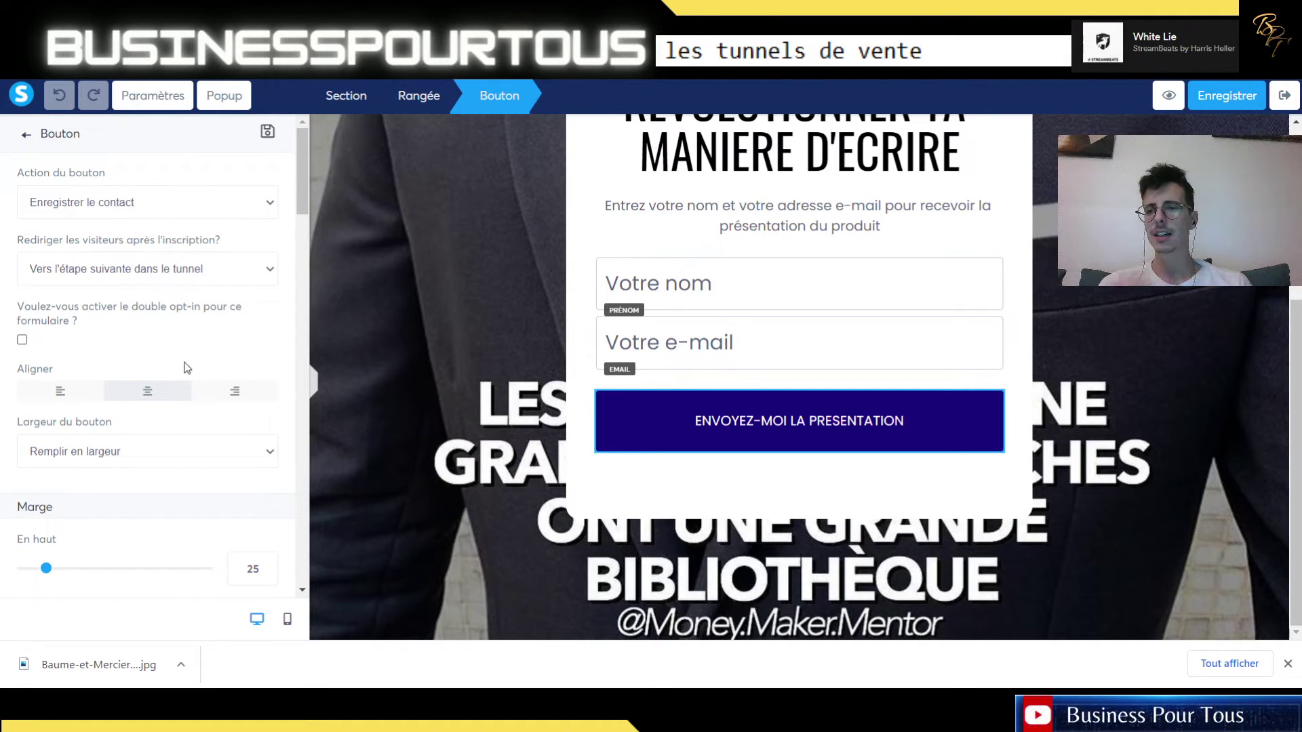
{"action": "scroll", "coordinate": [188, 371], "scroll_direction": "down", "scroll_amount": 2}
{"action": "scroll", "coordinate": [189, 366], "scroll_direction": "down", "scroll_amount": 3}
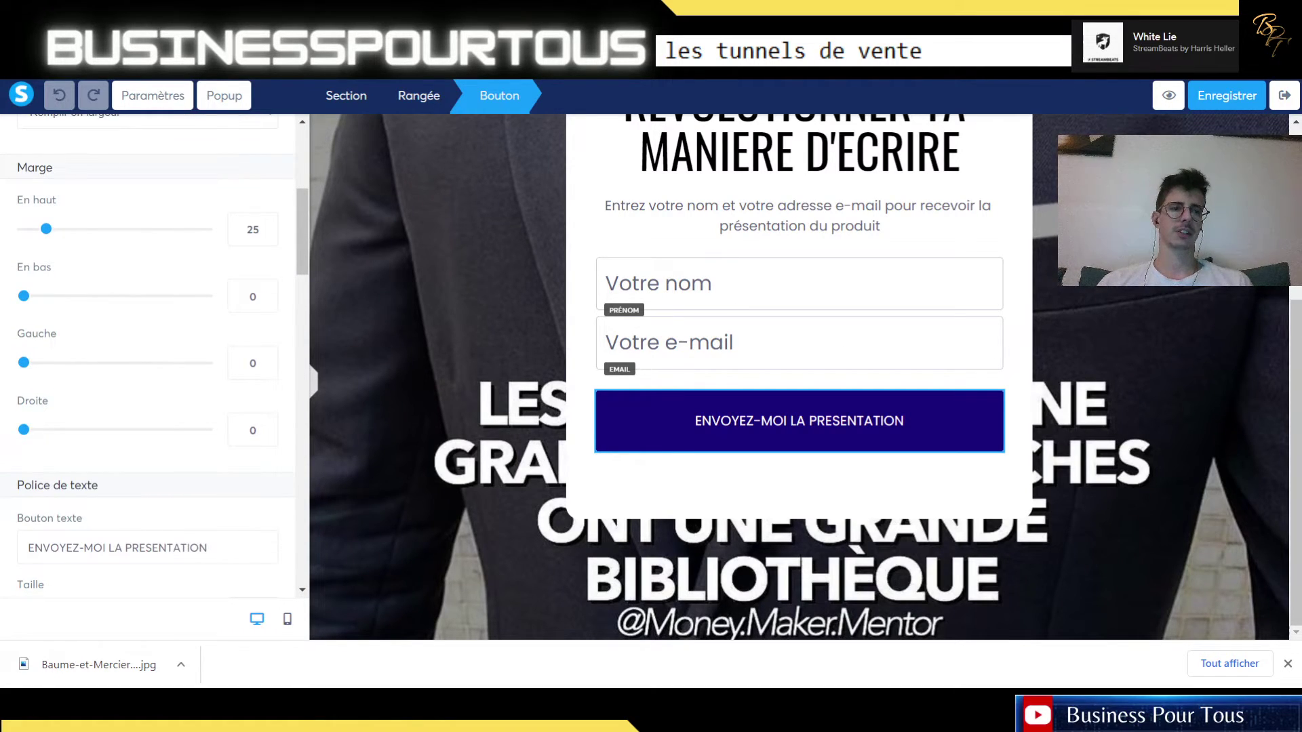
{"action": "left_click", "coordinate": [1164, 279]}
{"action": "left_click", "coordinate": [1160, 313]}
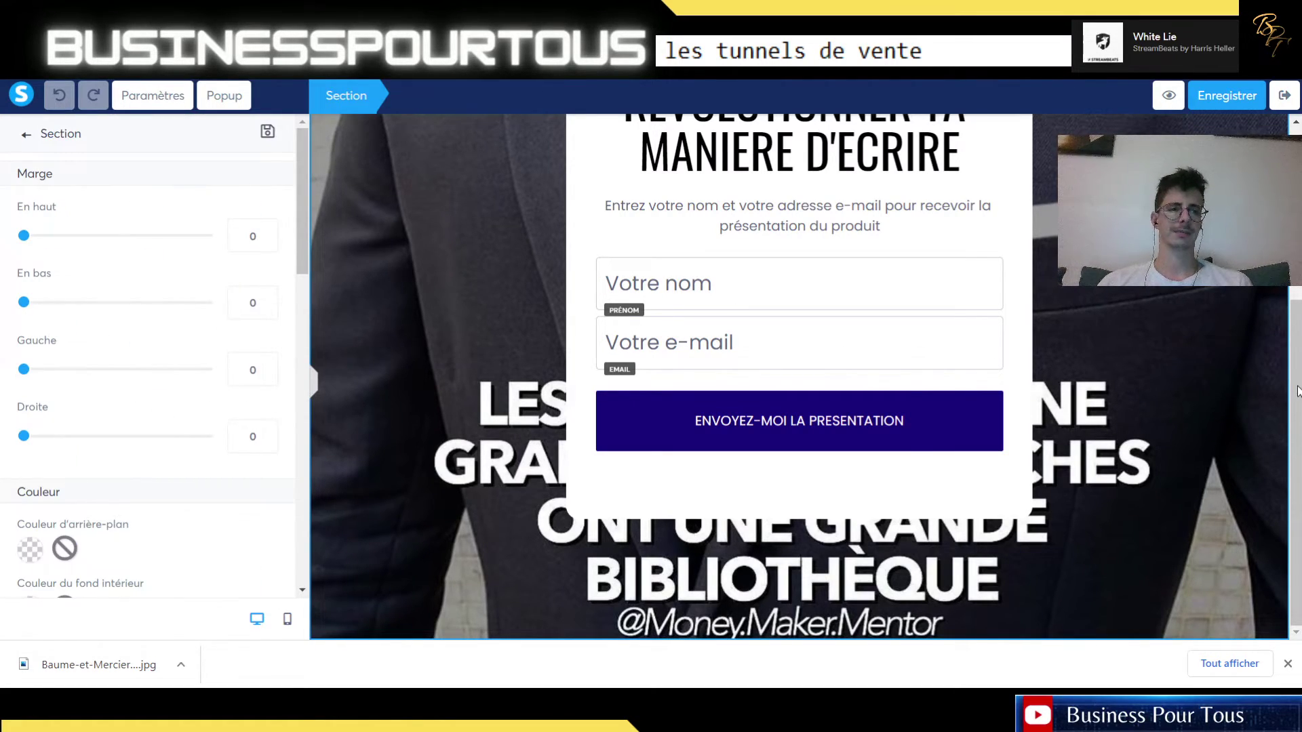
{"action": "left_click", "coordinate": [1290, 303]}
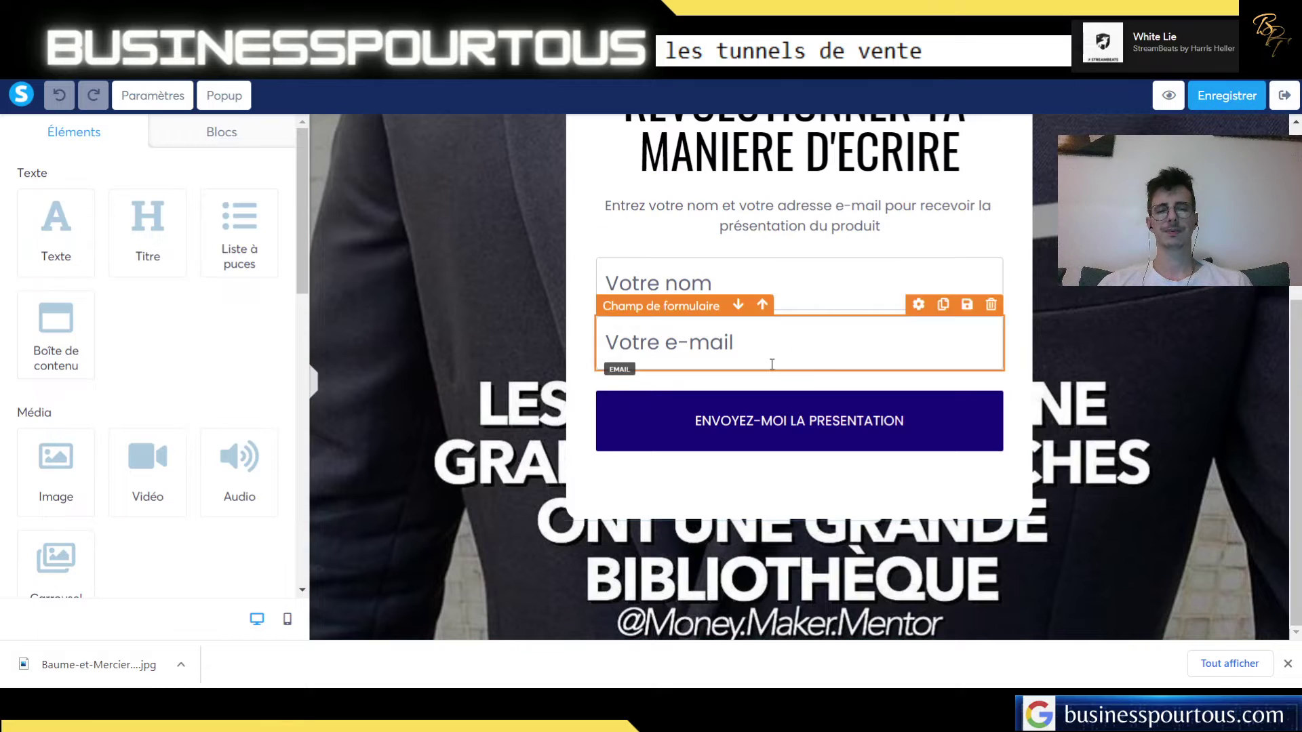
{"action": "left_click", "coordinate": [1285, 95]}
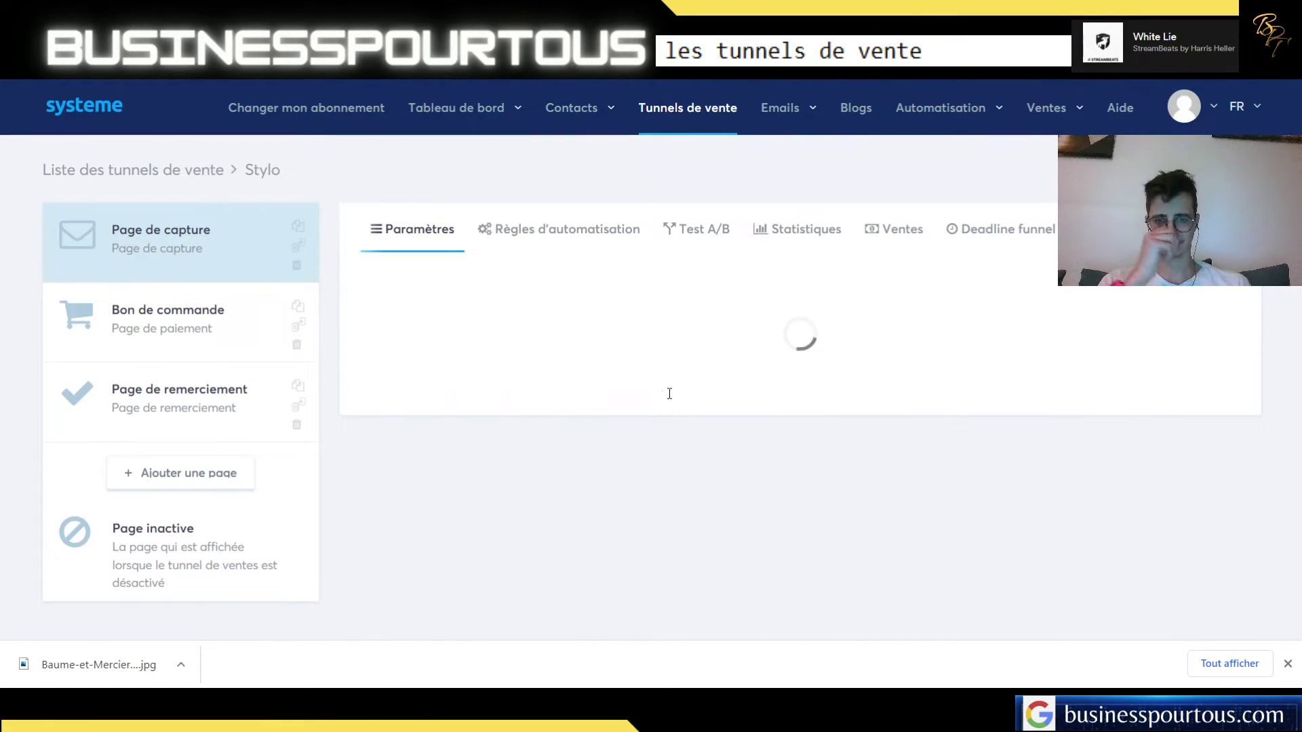
- Review the Bon de commande step's settings, reopen its page in the editor and look over the contact and payment sections
{"action": "left_click", "coordinate": [184, 311]}
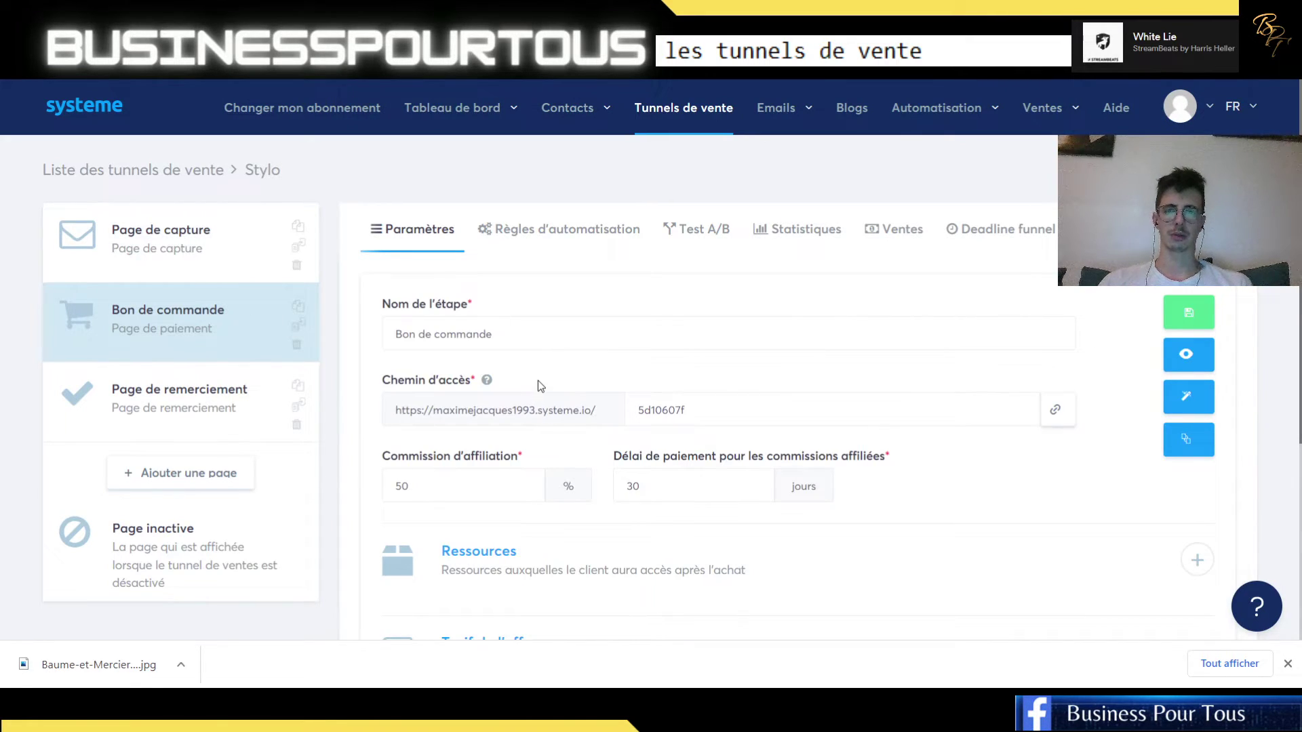
{"action": "scroll", "coordinate": [662, 398], "scroll_direction": "down", "scroll_amount": 3}
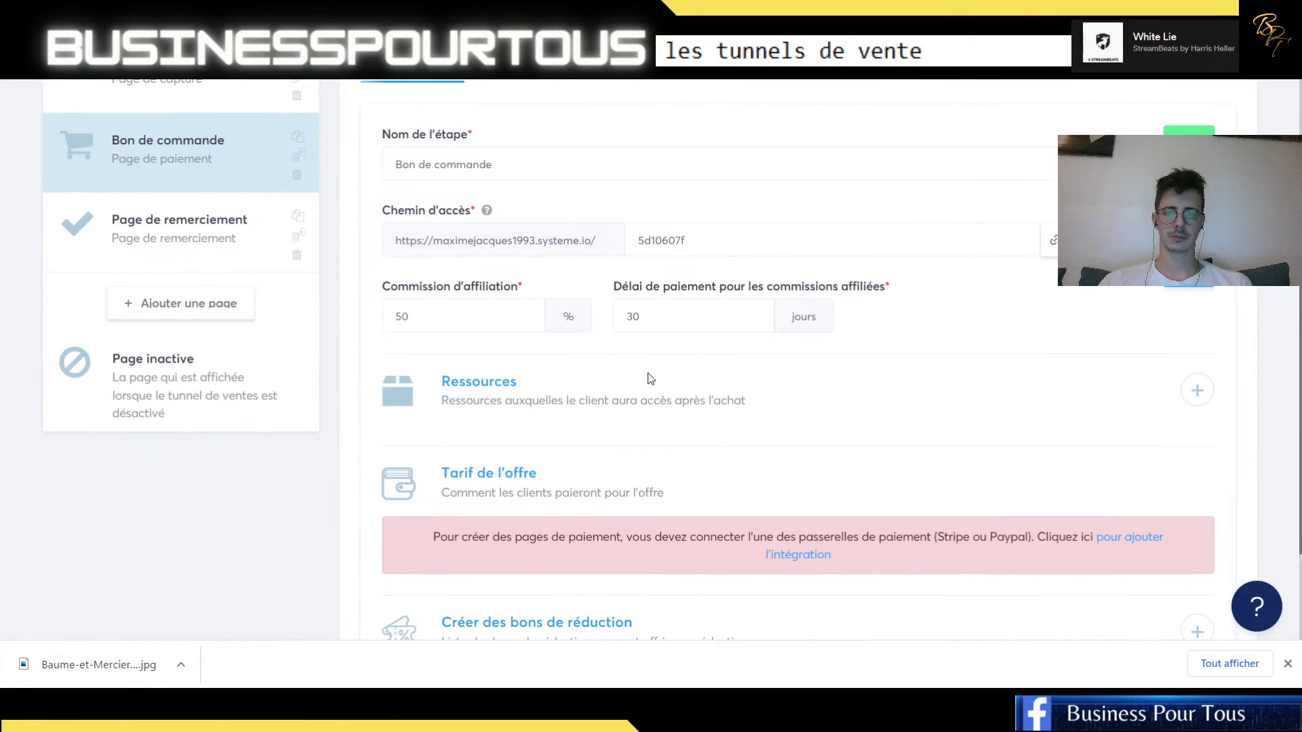
{"action": "scroll", "coordinate": [648, 378], "scroll_direction": "up", "scroll_amount": 3}
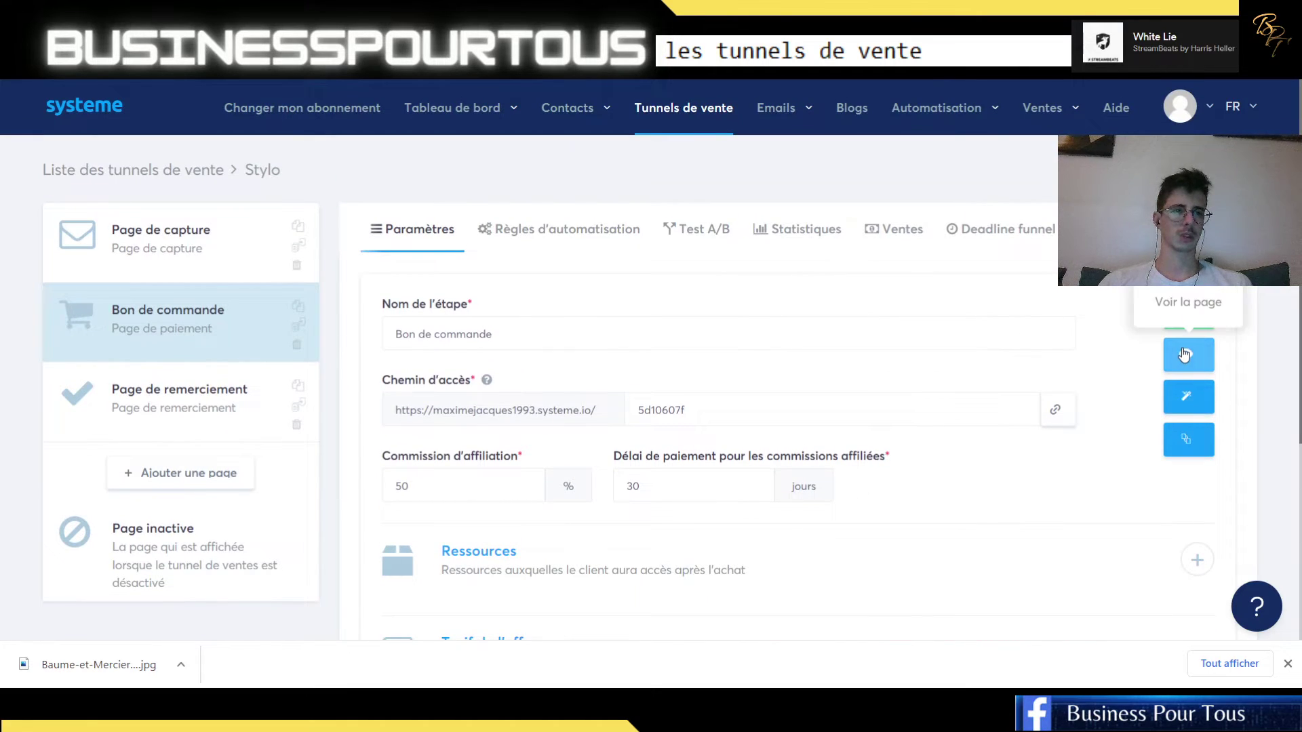
{"action": "left_click", "coordinate": [1186, 409]}
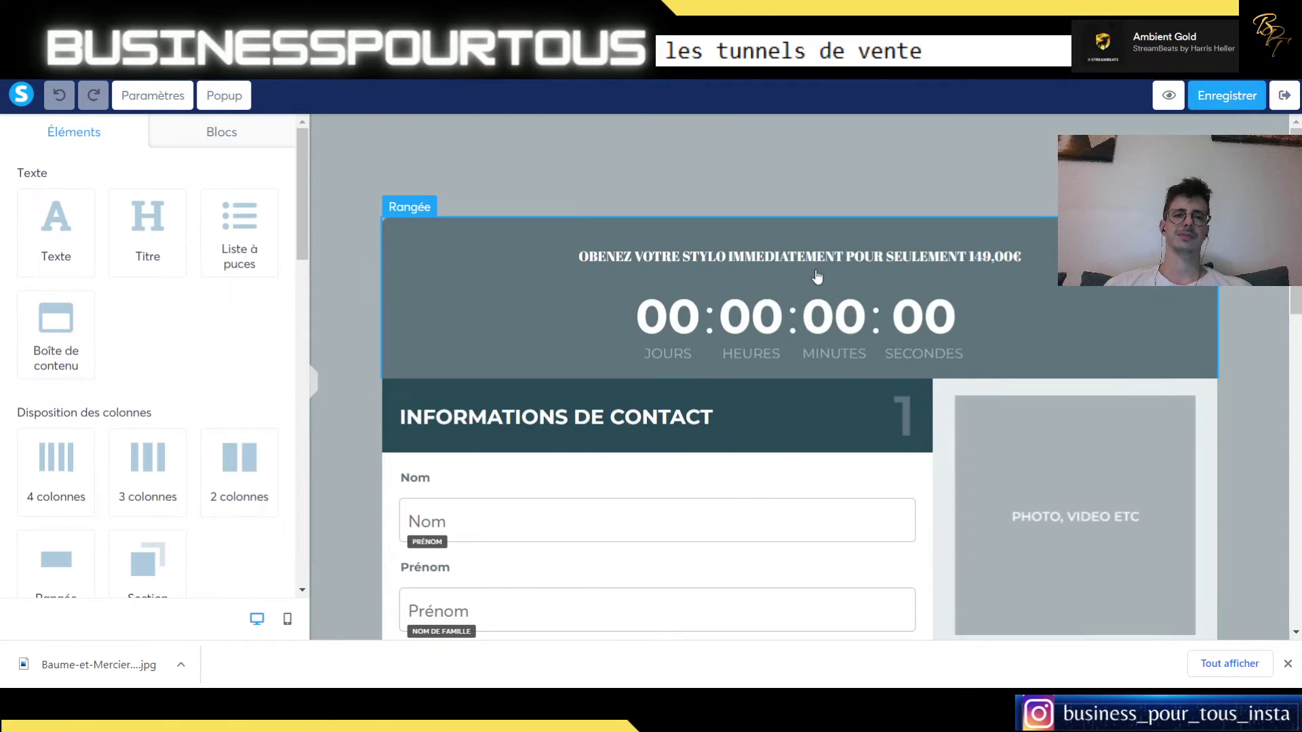
{"action": "scroll", "coordinate": [859, 264], "scroll_direction": "down", "scroll_amount": 1}
{"action": "scroll", "coordinate": [859, 264], "scroll_direction": "down", "scroll_amount": 2}
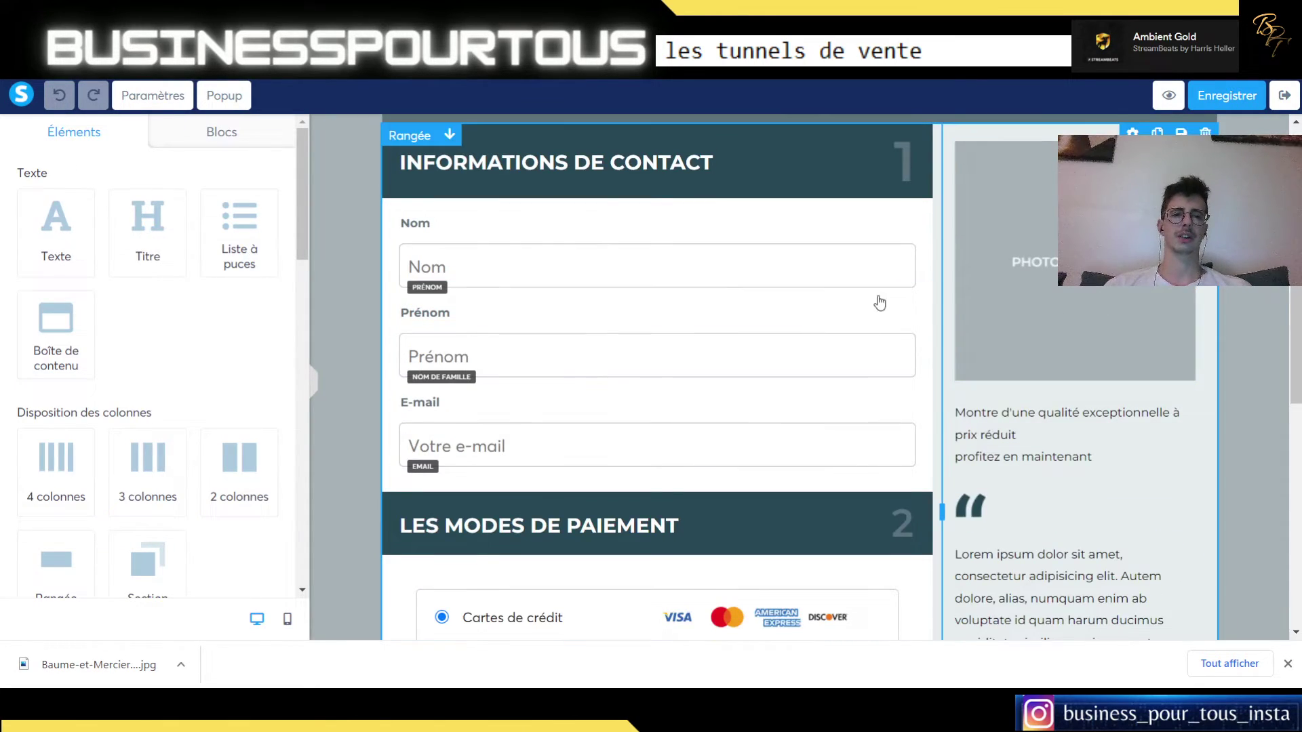
- Review the payment methods element's margin settings and save the element as a reusable block titled "paiement", without making it a master block
{"action": "scroll", "coordinate": [752, 397], "scroll_direction": "down", "scroll_amount": 1}
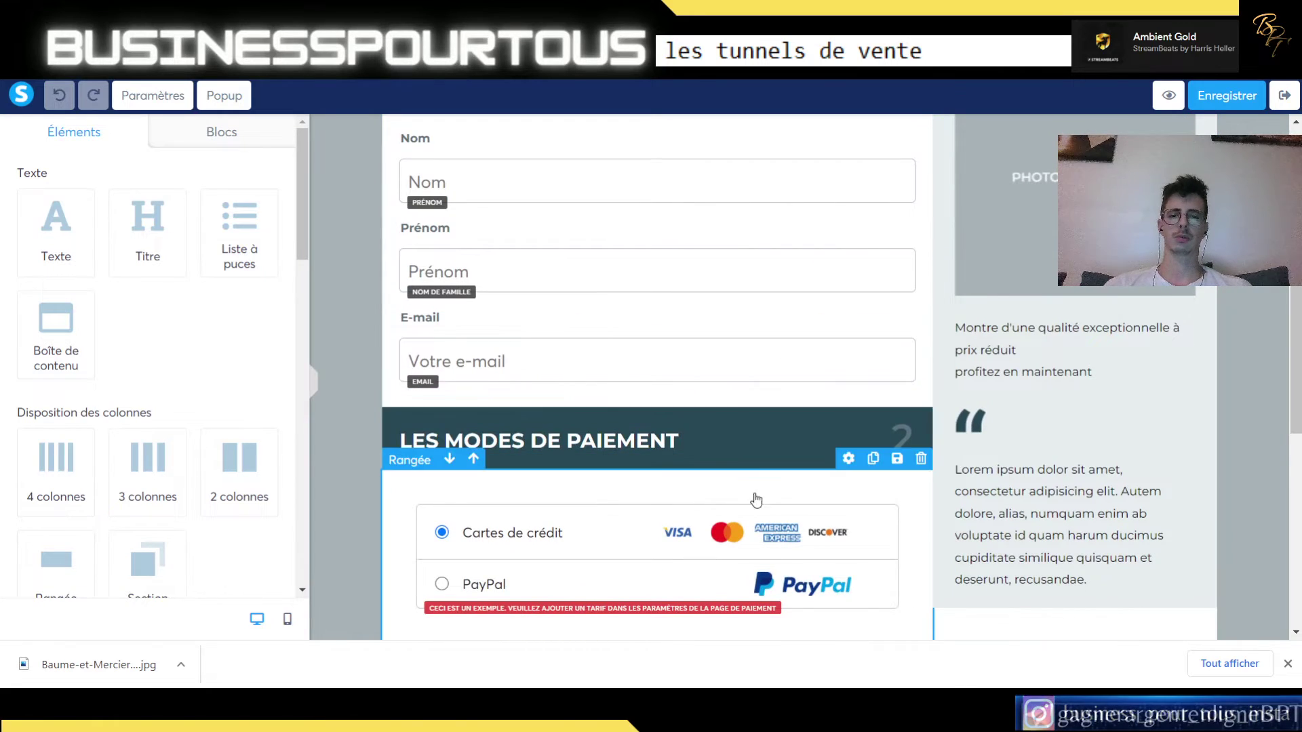
{"action": "scroll", "coordinate": [665, 502], "scroll_direction": "down", "scroll_amount": 1}
{"action": "left_click", "coordinate": [552, 449]}
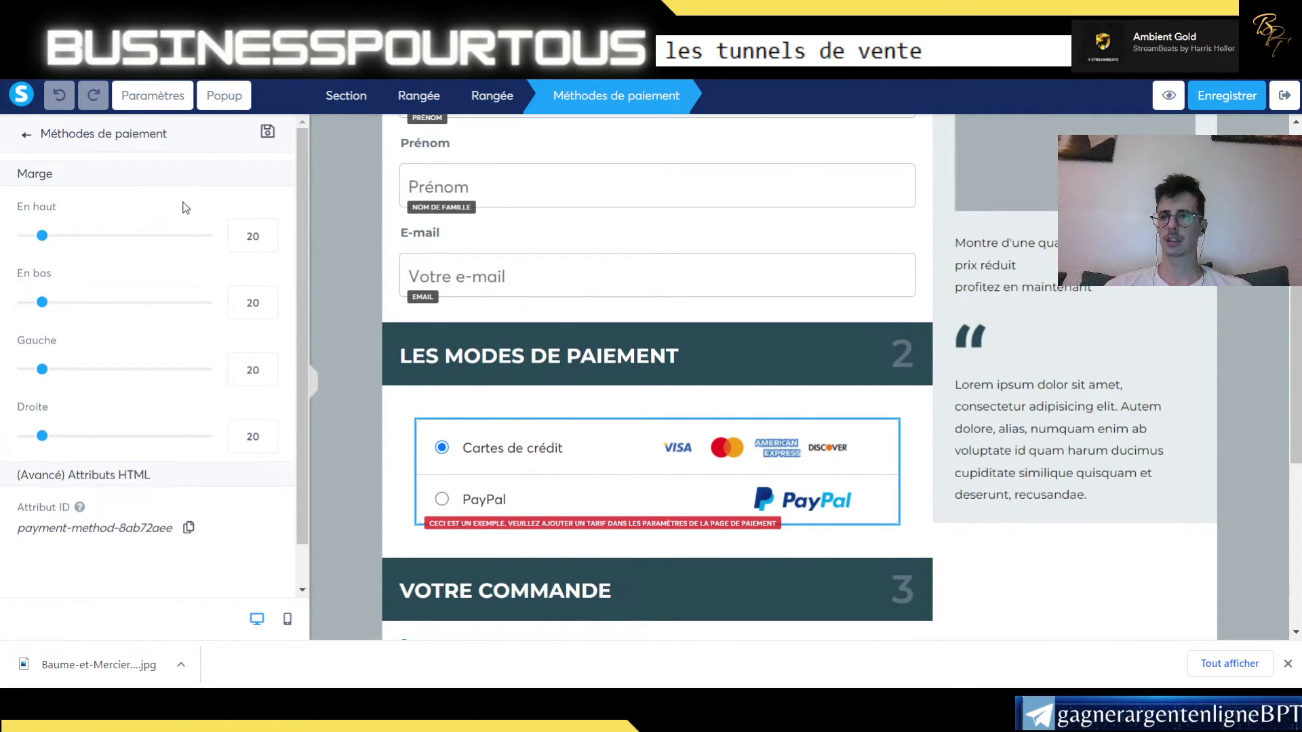
{"action": "scroll", "coordinate": [101, 360], "scroll_direction": "down", "scroll_amount": 1}
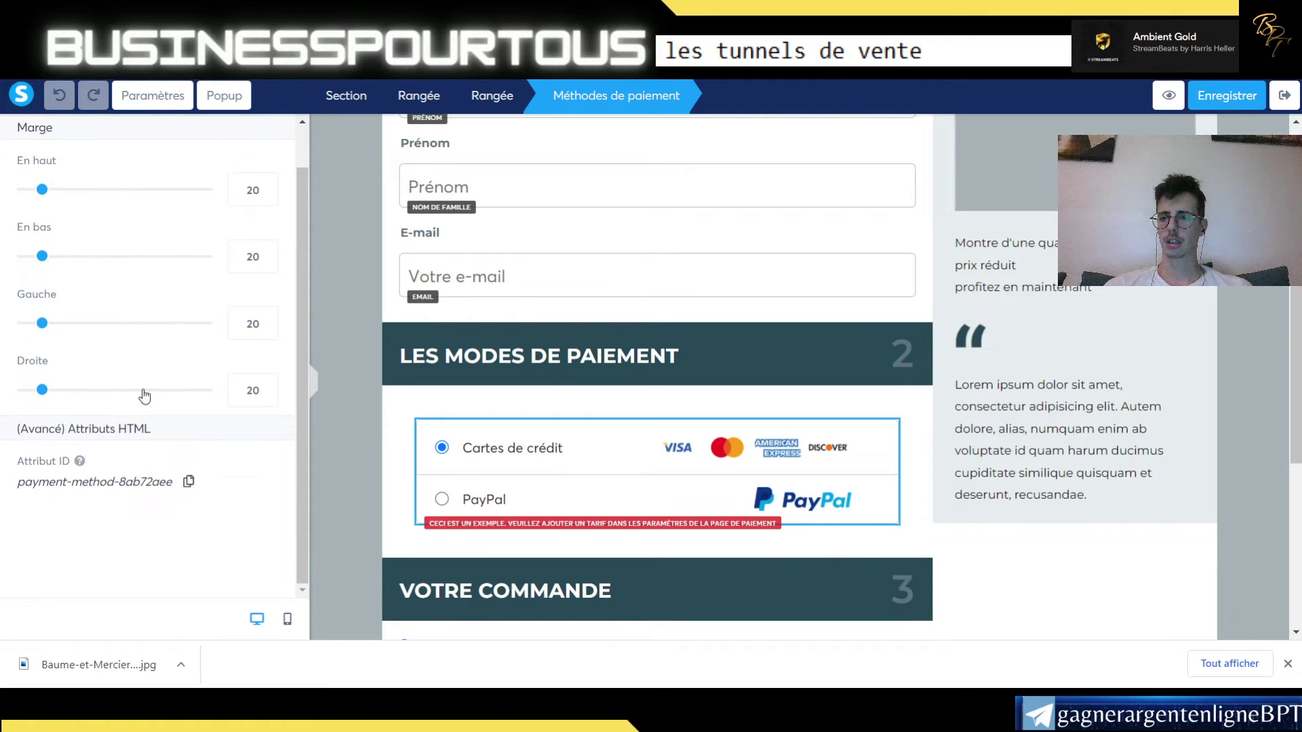
{"action": "scroll", "coordinate": [144, 396], "scroll_direction": "up", "scroll_amount": 1}
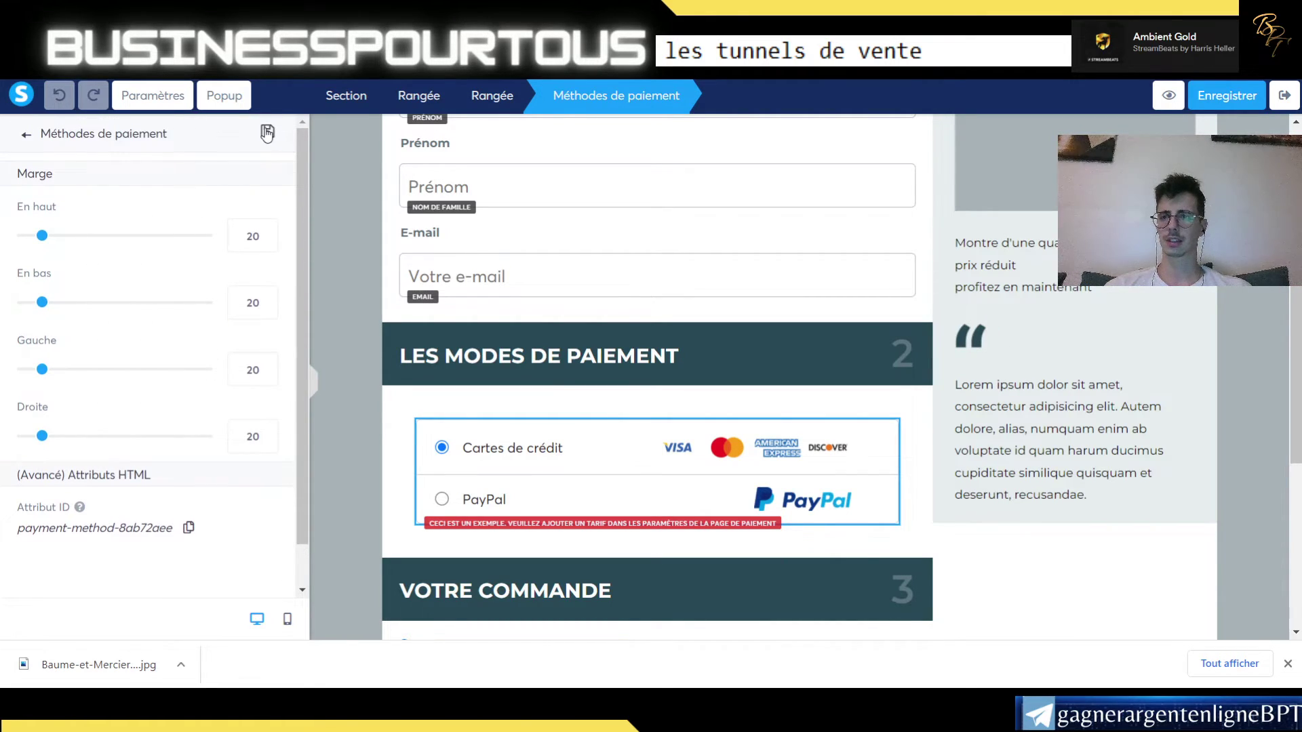
{"action": "left_click", "coordinate": [267, 133]}
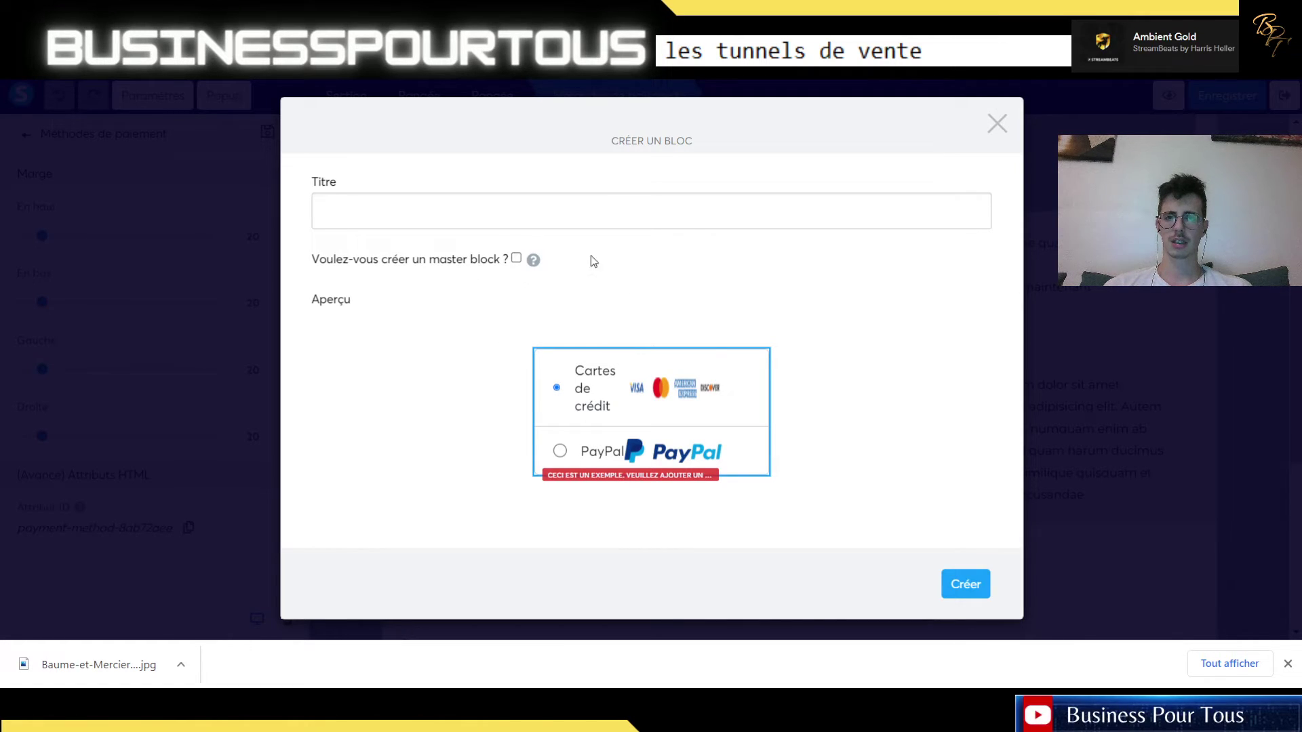
{"action": "left_click", "coordinate": [534, 221]}
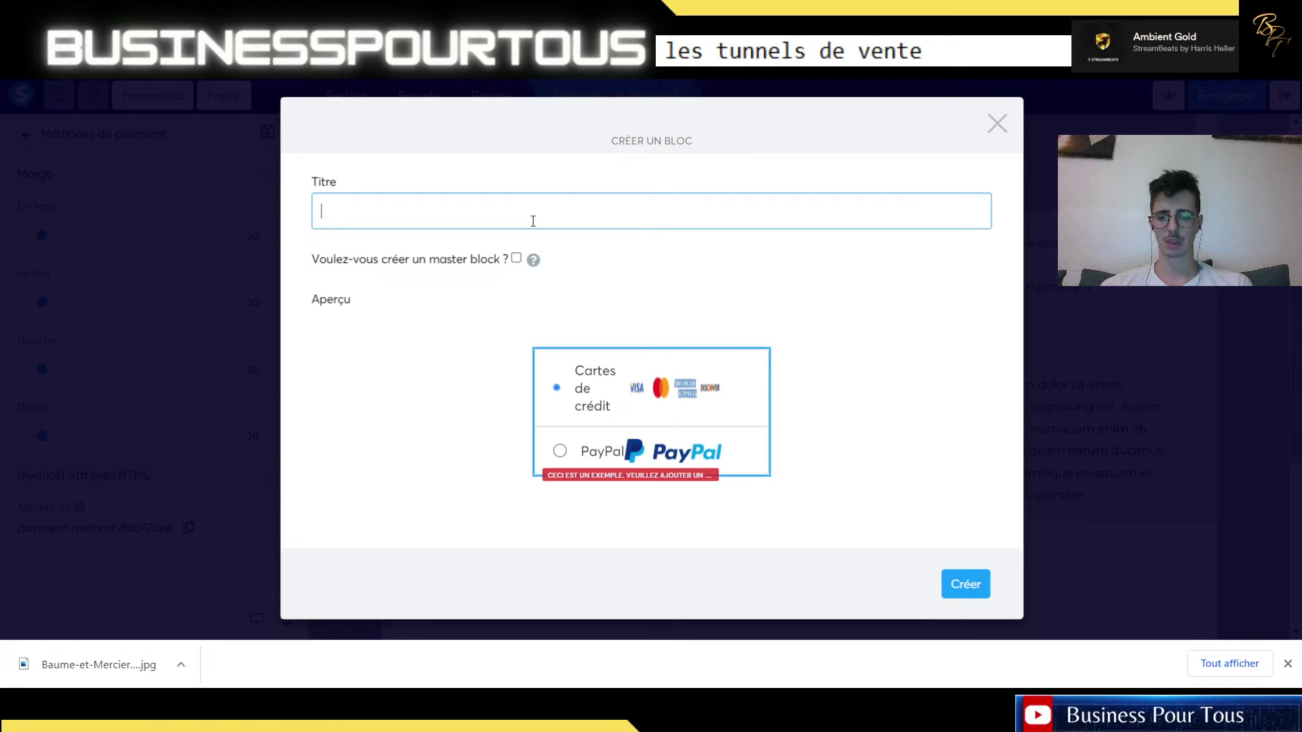
{"action": "type", "text": "paiement"}
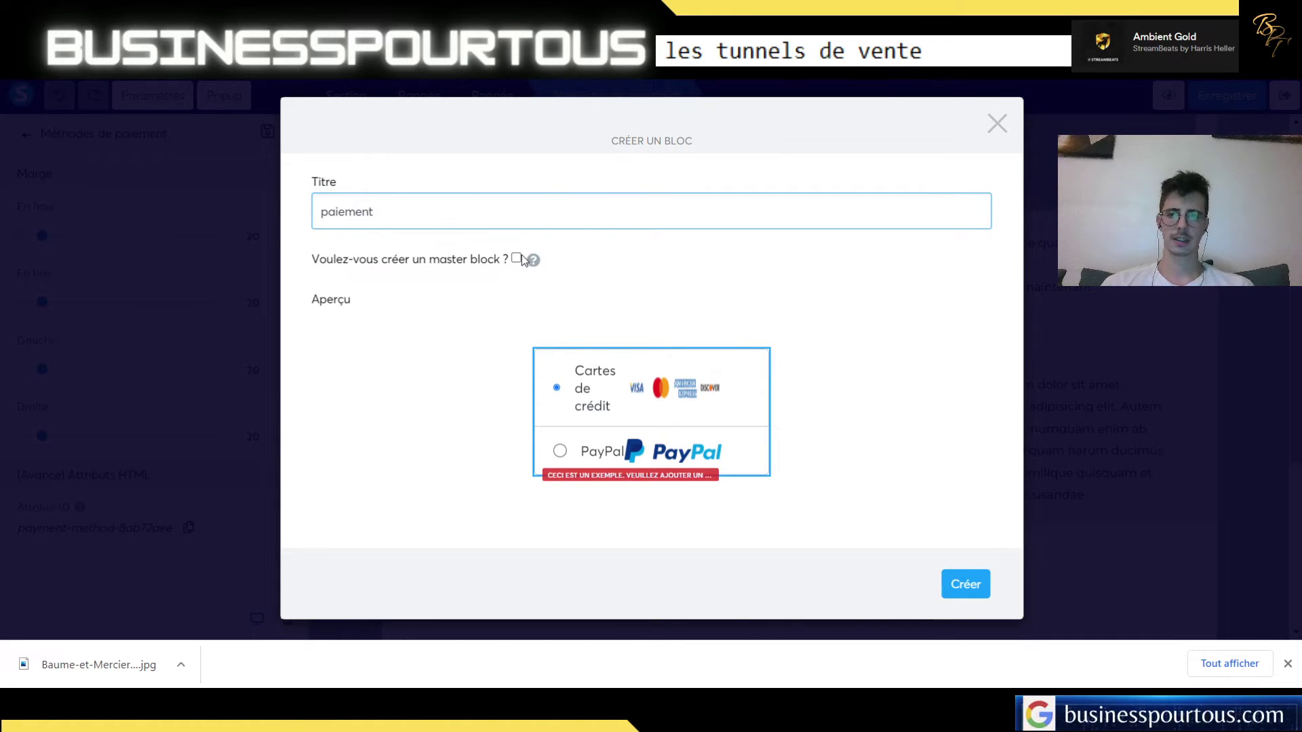
{"action": "left_click", "coordinate": [971, 586]}
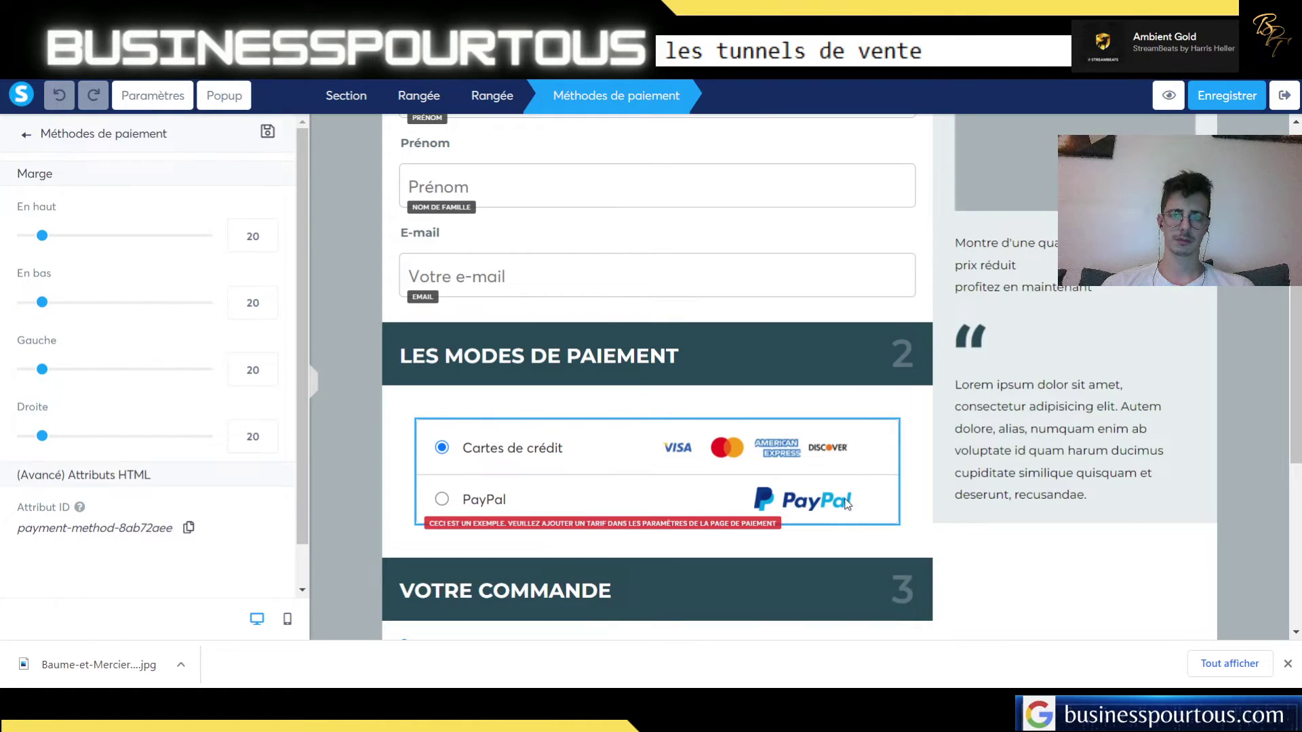
- Look over the order page's payment and "VOTRE COMMANDE" sections, dismiss the downloads bar, and recheck the payment methods element's settings
{"action": "scroll", "coordinate": [672, 471], "scroll_direction": "down", "scroll_amount": 4}
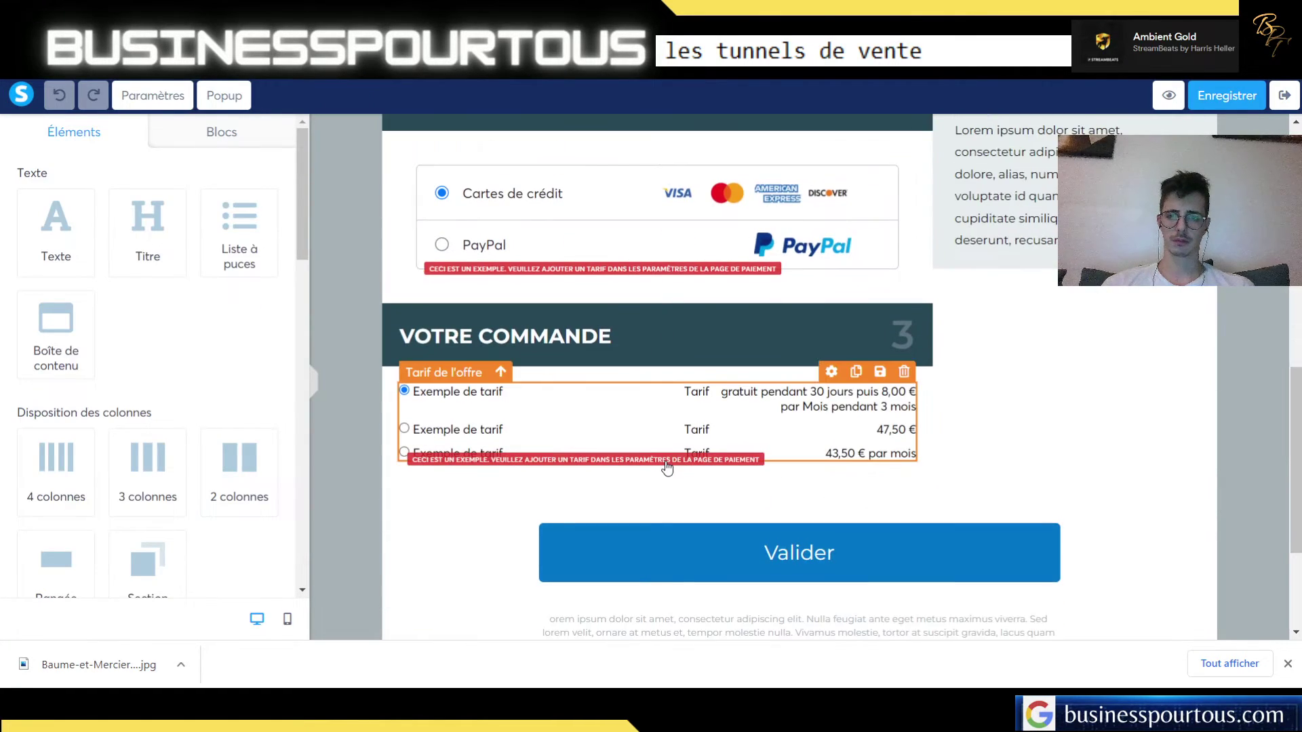
{"action": "scroll", "coordinate": [666, 467], "scroll_direction": "up", "scroll_amount": 6}
{"action": "scroll", "coordinate": [651, 488], "scroll_direction": "down", "scroll_amount": 1}
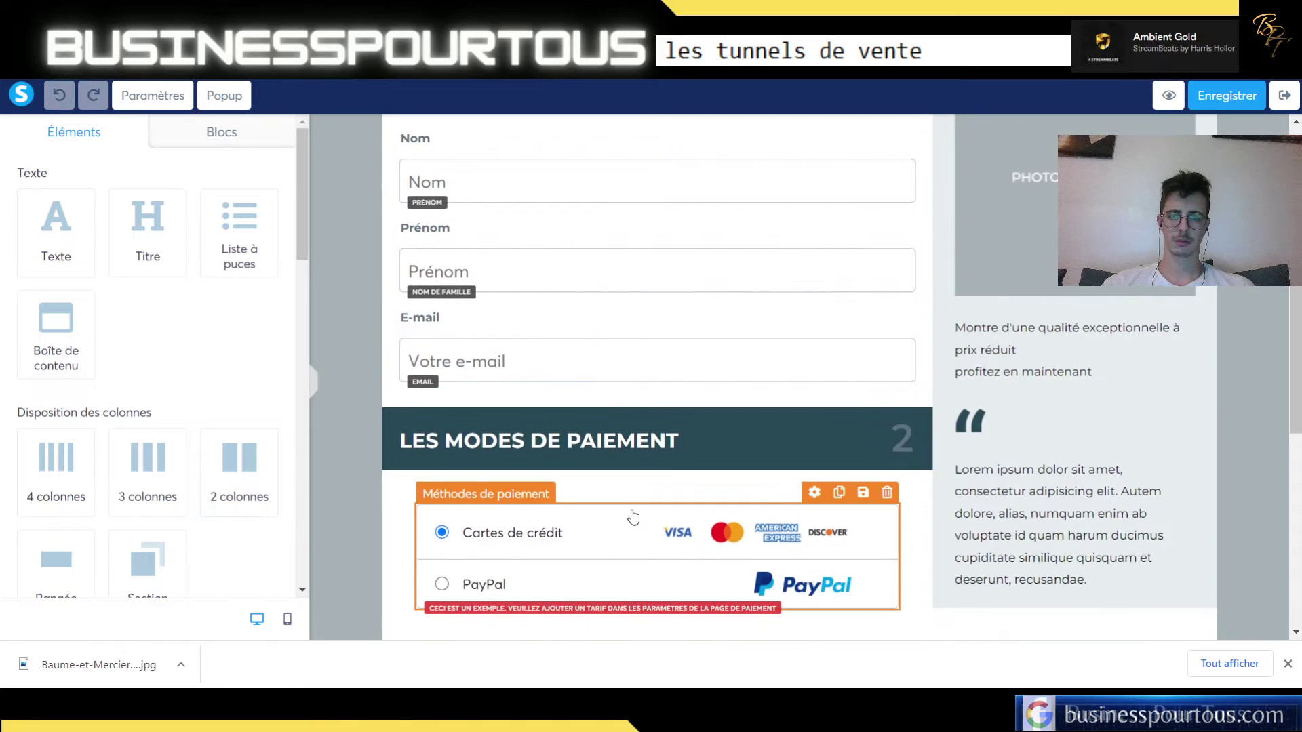
{"action": "left_click", "coordinate": [632, 513]}
{"action": "left_click", "coordinate": [586, 446]}
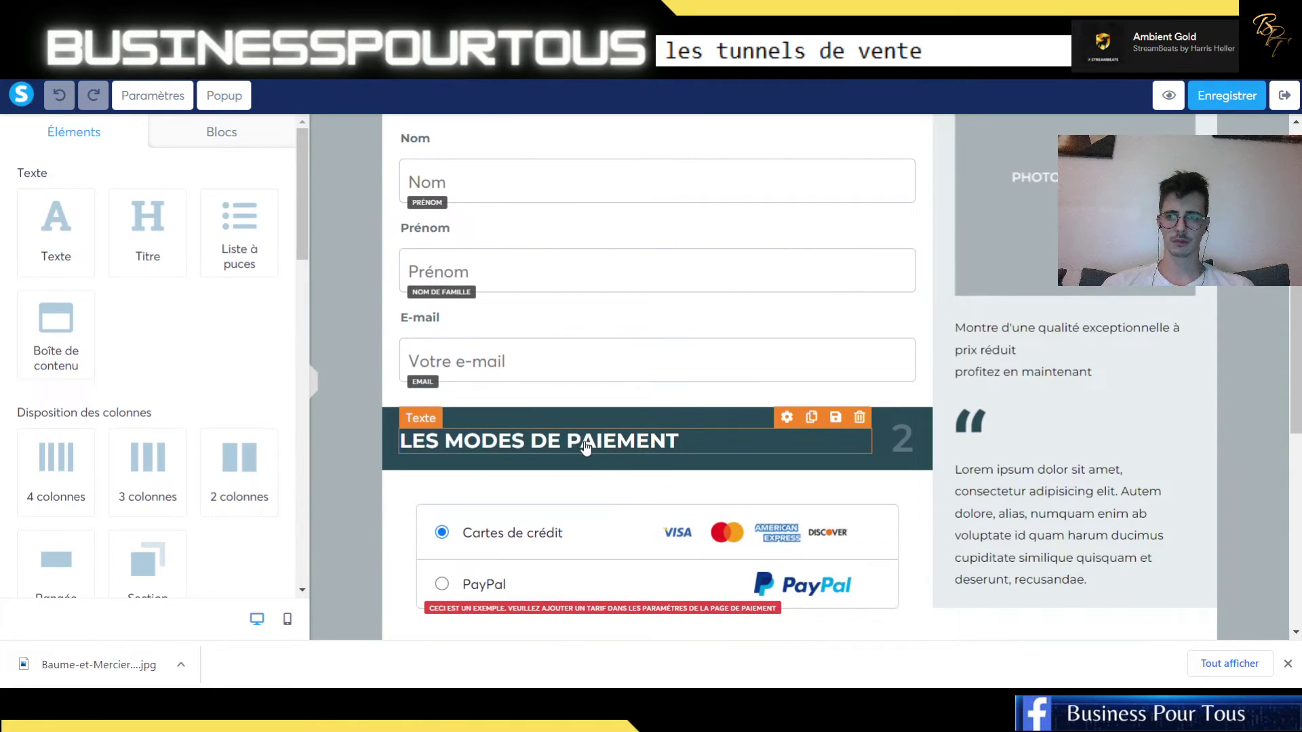
{"action": "left_click", "coordinate": [639, 517]}
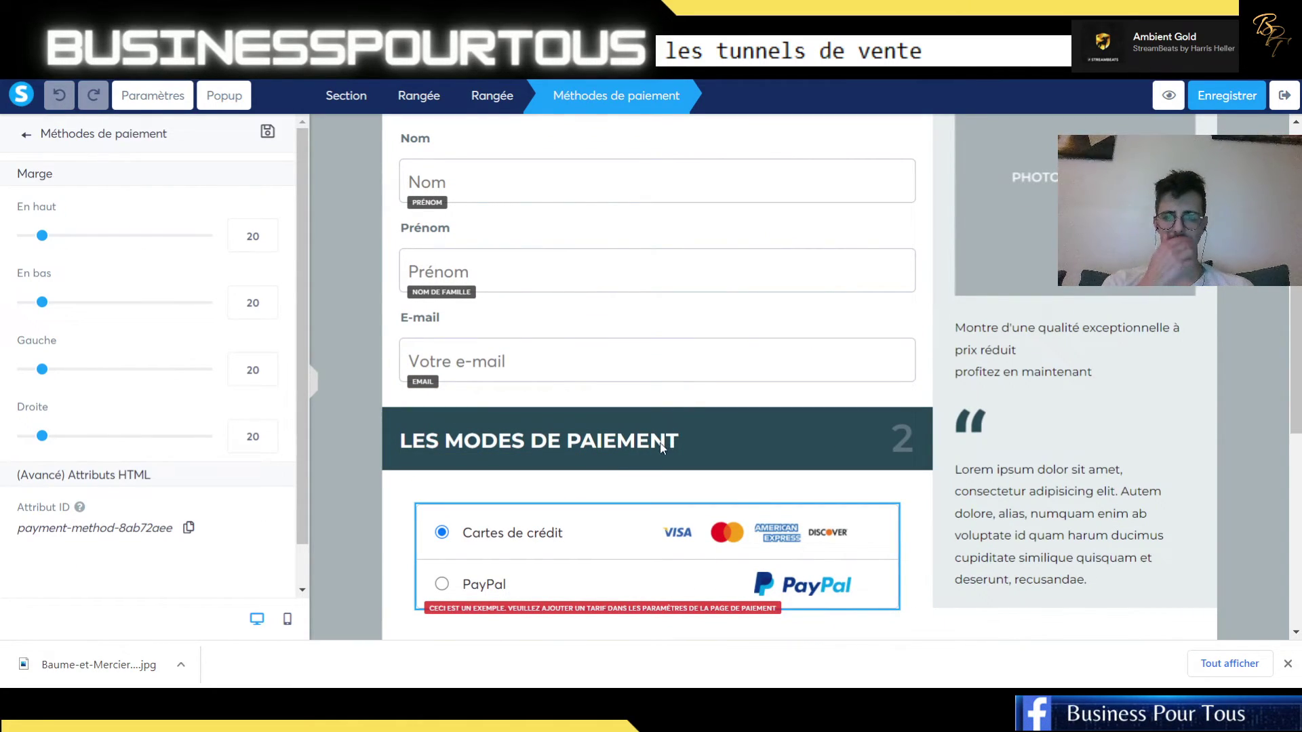
{"action": "left_click", "coordinate": [1284, 666]}
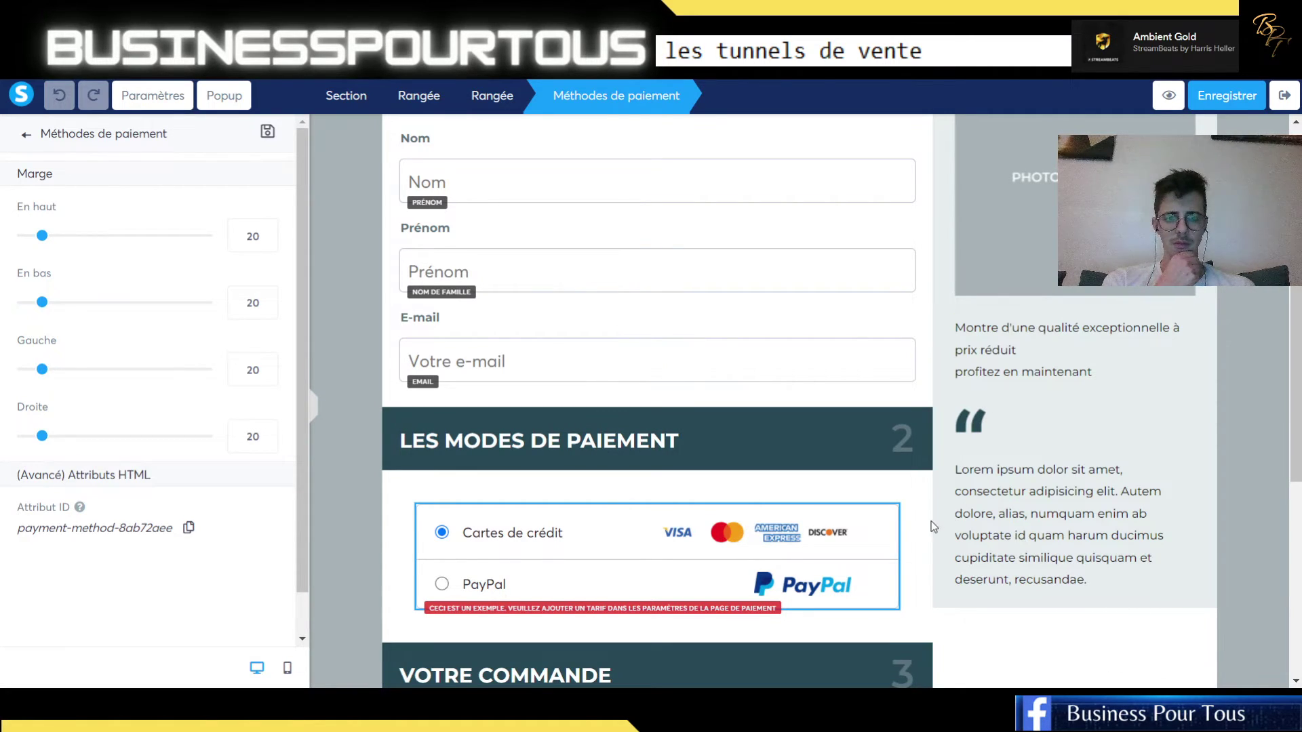
{"action": "left_click", "coordinate": [657, 558]}
{"action": "left_click", "coordinate": [655, 556]}
{"action": "left_click", "coordinate": [648, 552]}
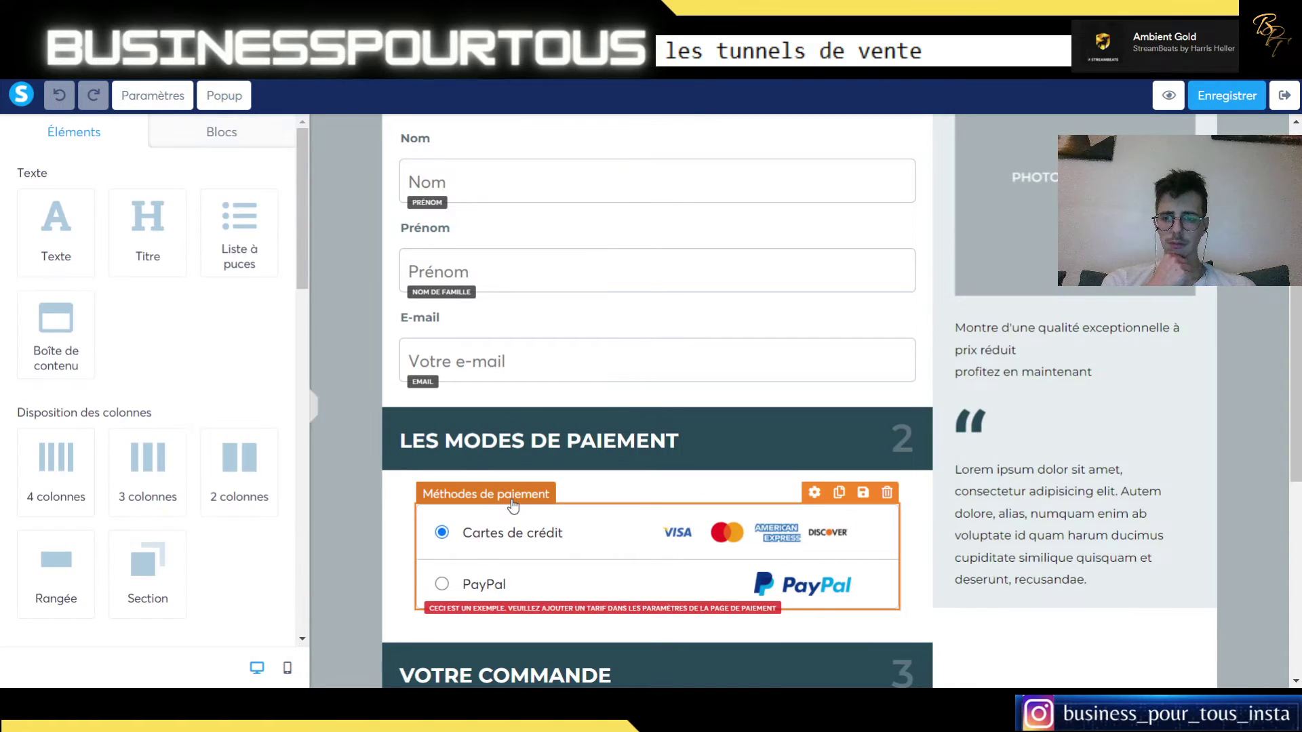
{"action": "left_click", "coordinate": [533, 500]}
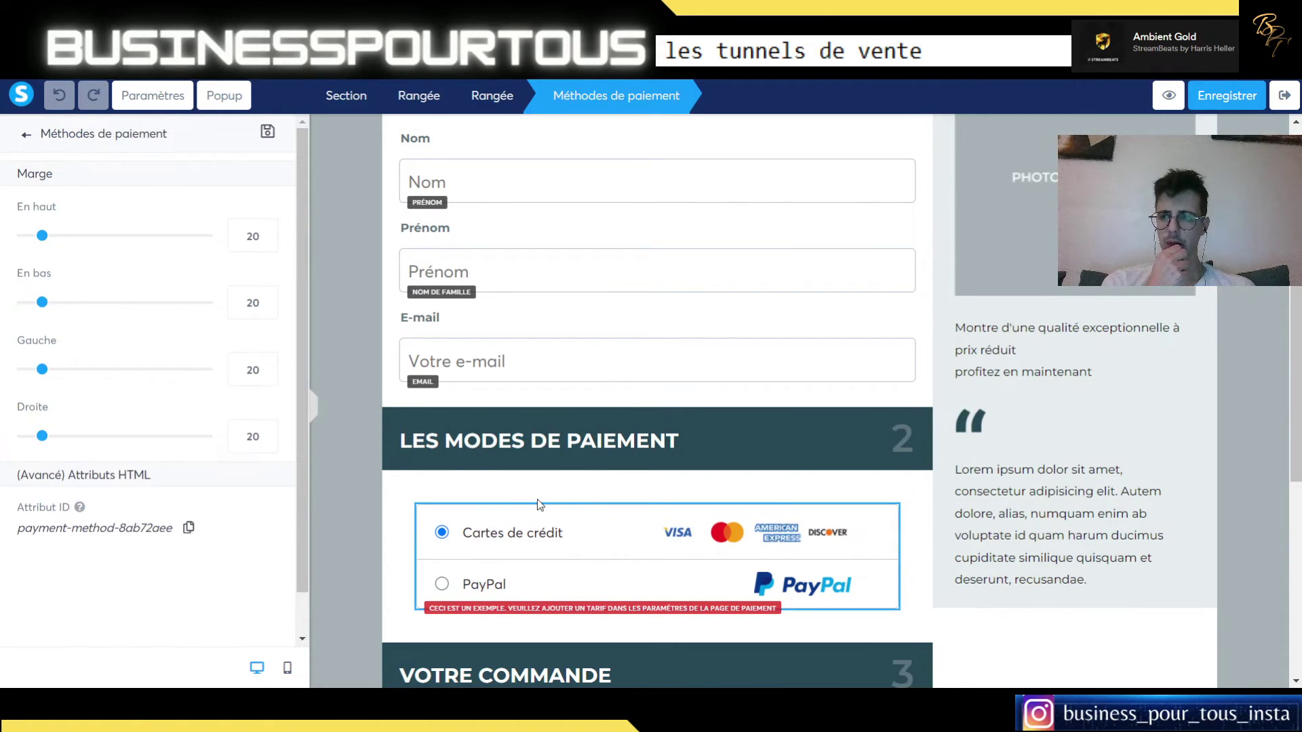
{"action": "left_click", "coordinate": [928, 565]}
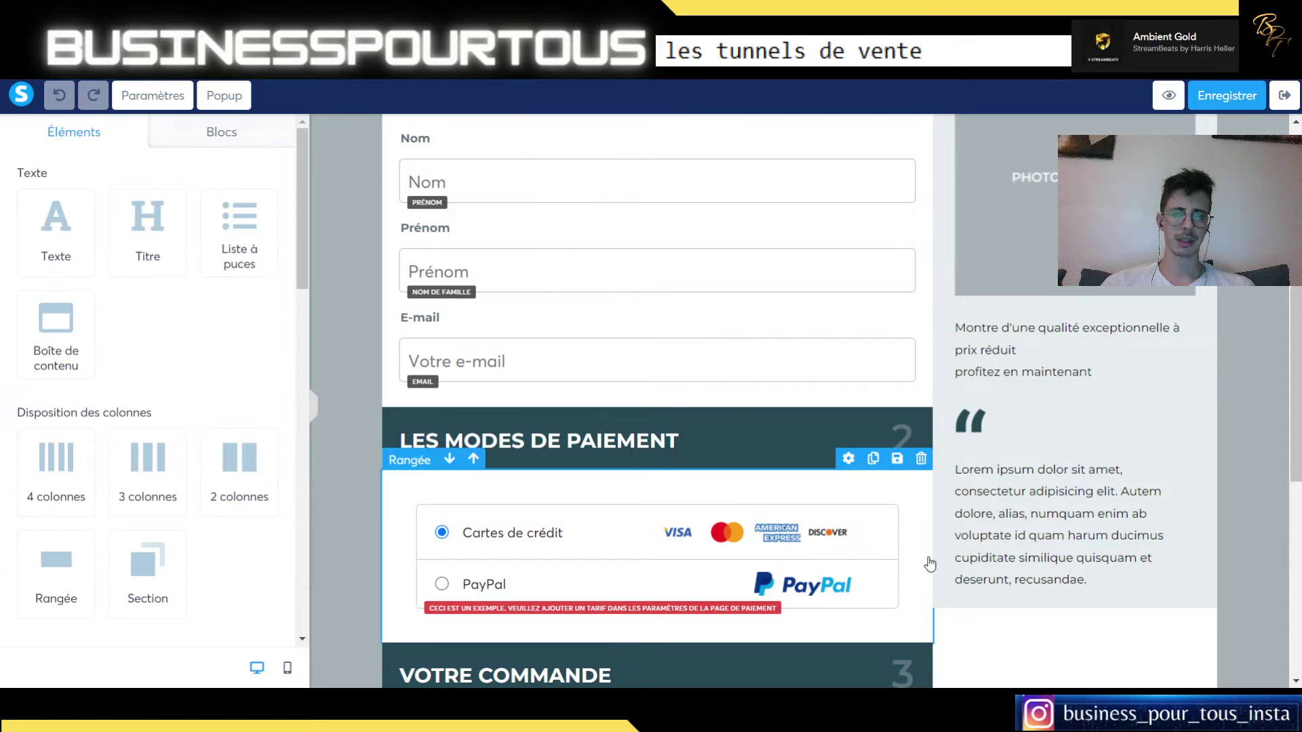
{"action": "left_click", "coordinate": [929, 571]}
{"action": "left_click", "coordinate": [928, 570]}
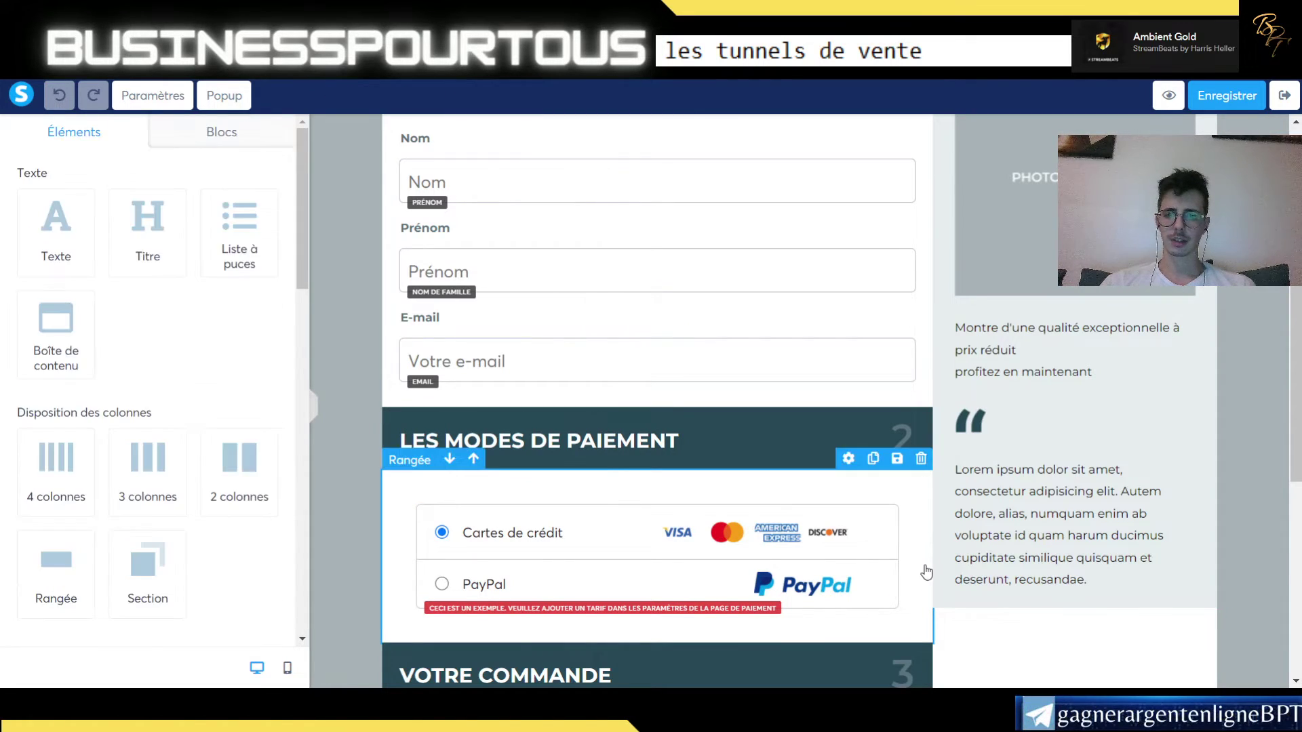
- Examine the "Valider" payment button's text, font, icon, margin, colour and padding settings, and return to the Bon de commande step's settings
{"action": "scroll", "coordinate": [994, 604], "scroll_direction": "down", "scroll_amount": 6}
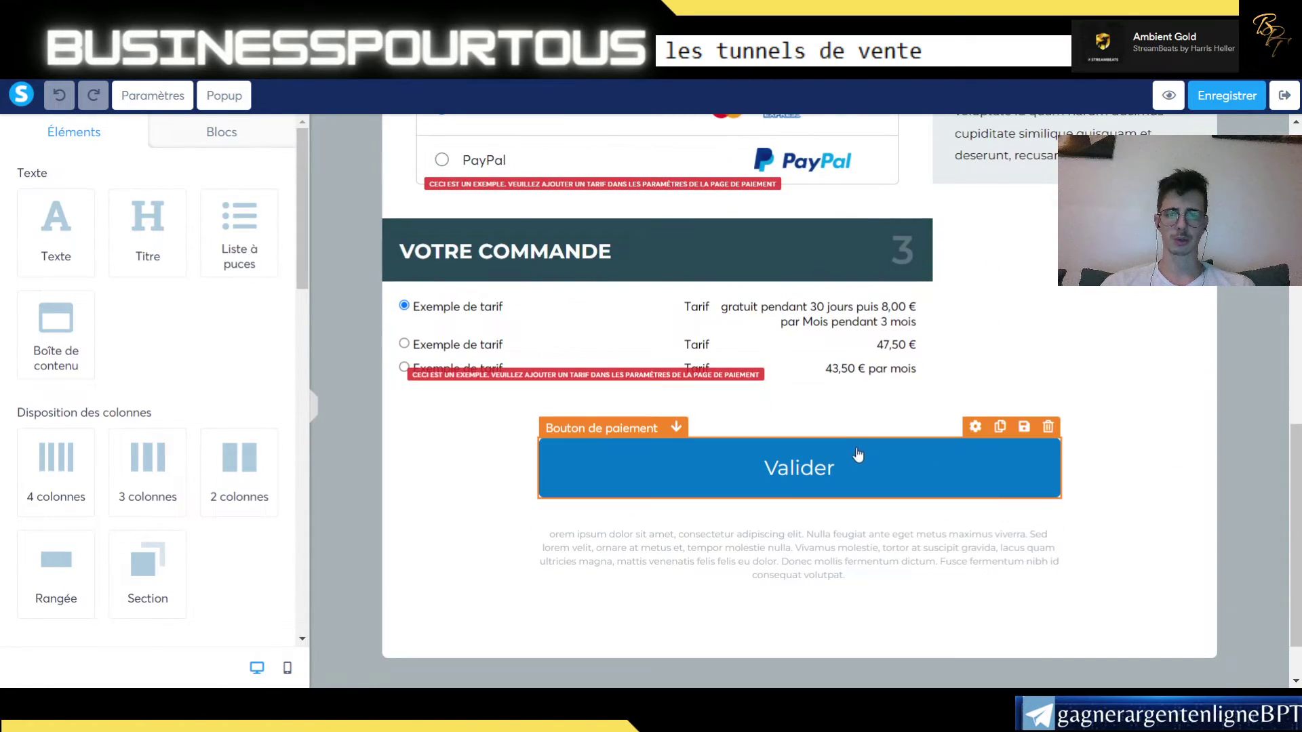
{"action": "left_click", "coordinate": [854, 468]}
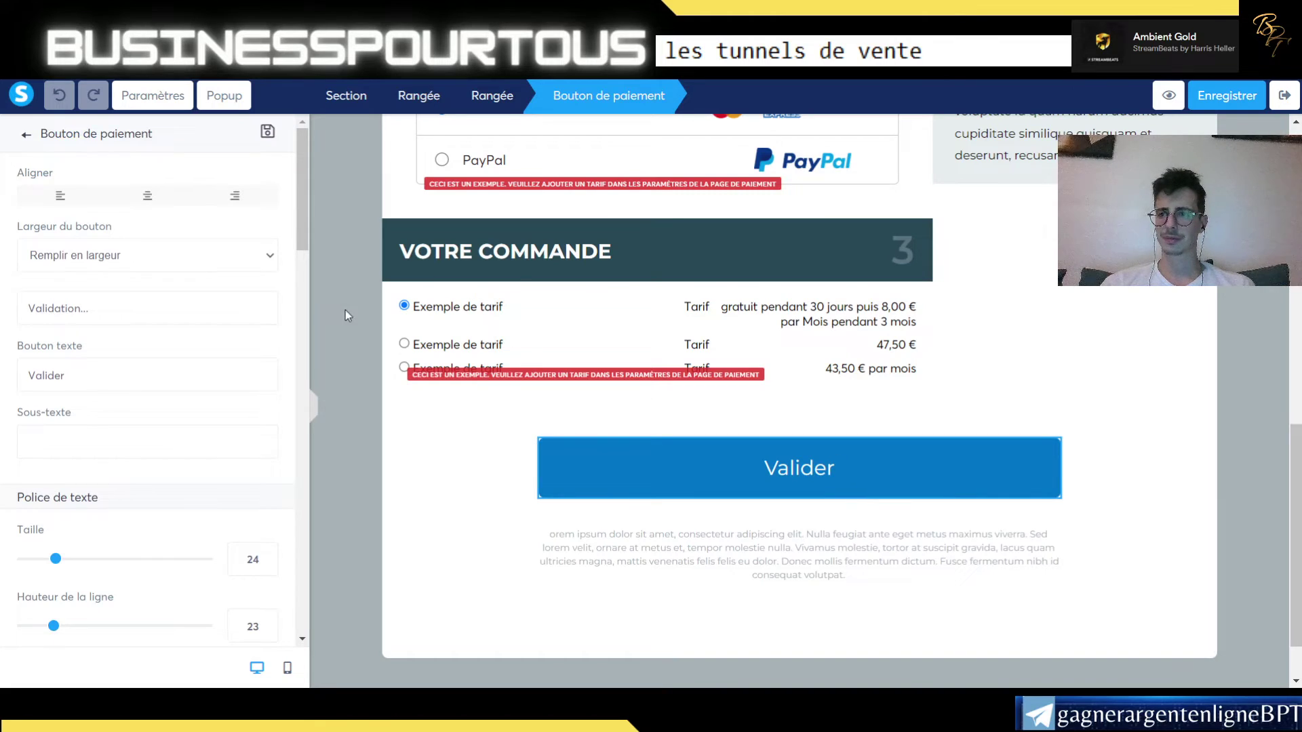
{"action": "left_click", "coordinate": [147, 375]}
{"action": "scroll", "coordinate": [166, 354], "scroll_direction": "down", "scroll_amount": 2}
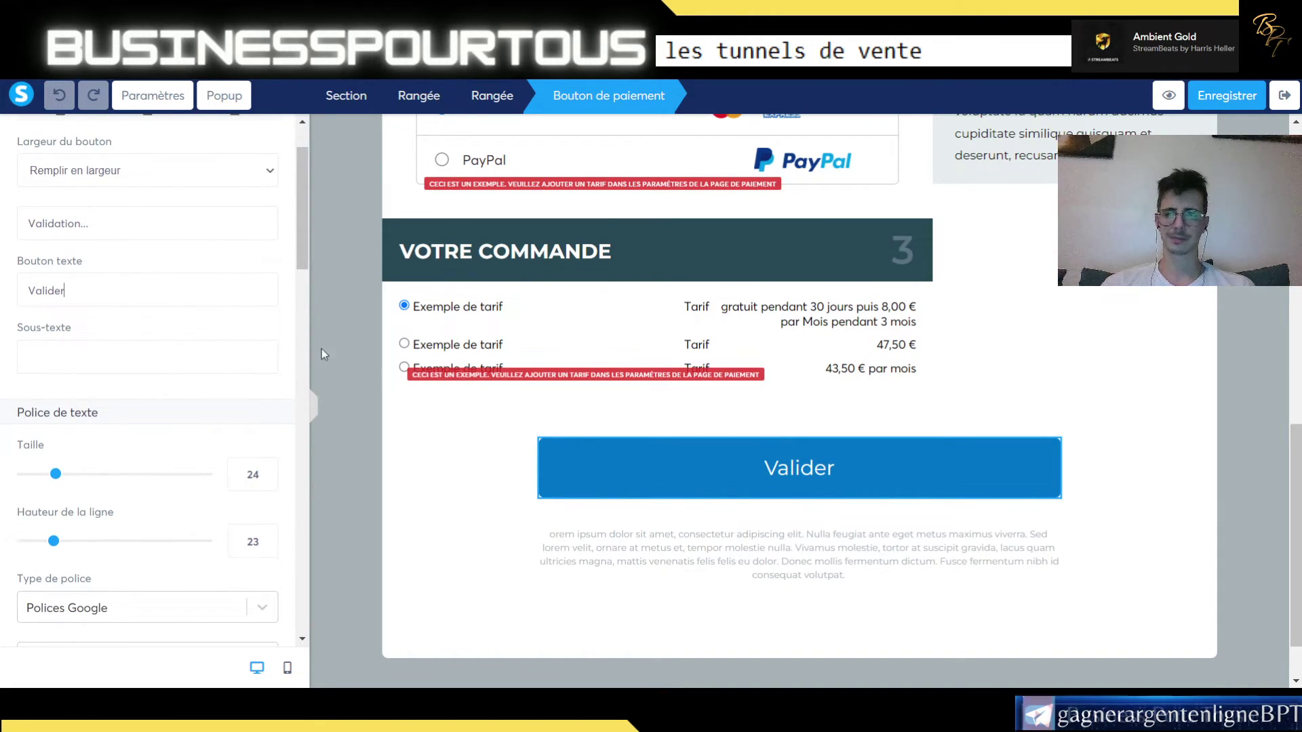
{"action": "scroll", "coordinate": [190, 359], "scroll_direction": "down", "scroll_amount": 1}
{"action": "scroll", "coordinate": [190, 359], "scroll_direction": "down", "scroll_amount": 12}
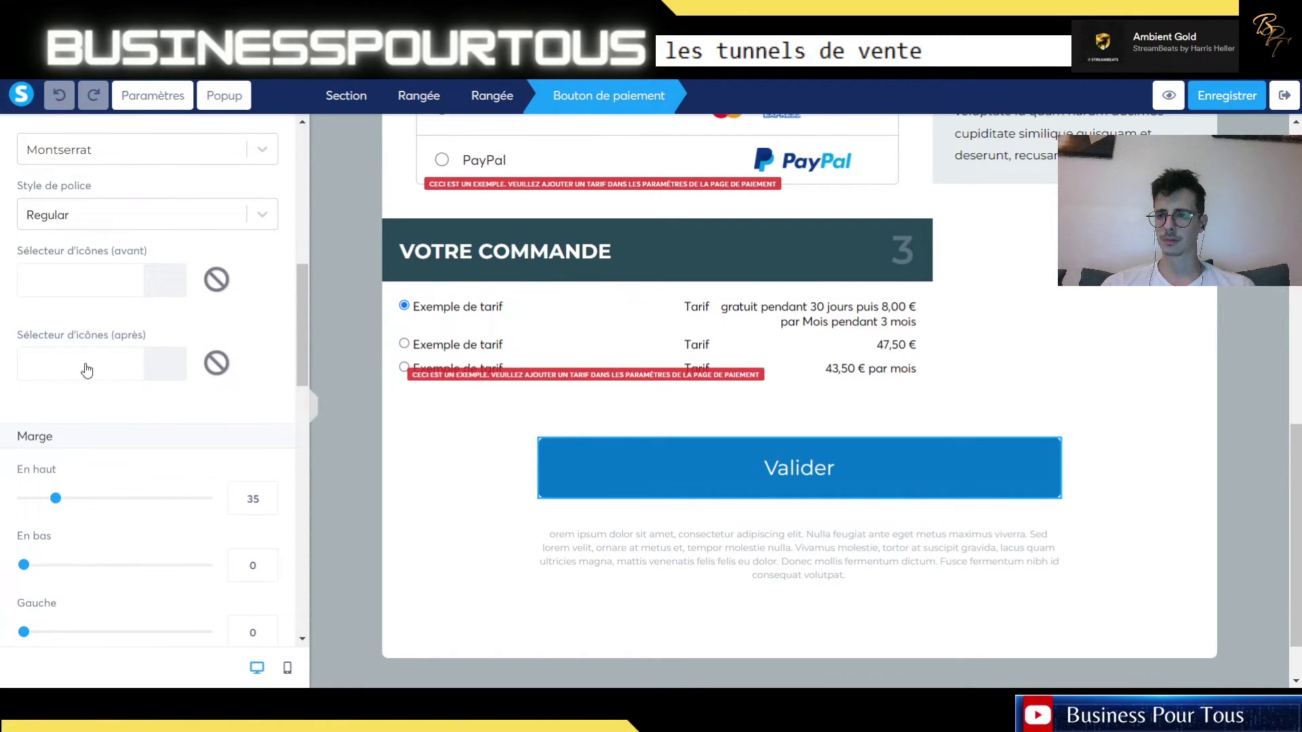
{"action": "scroll", "coordinate": [95, 380], "scroll_direction": "down", "scroll_amount": 2}
{"action": "scroll", "coordinate": [115, 351], "scroll_direction": "down", "scroll_amount": 15}
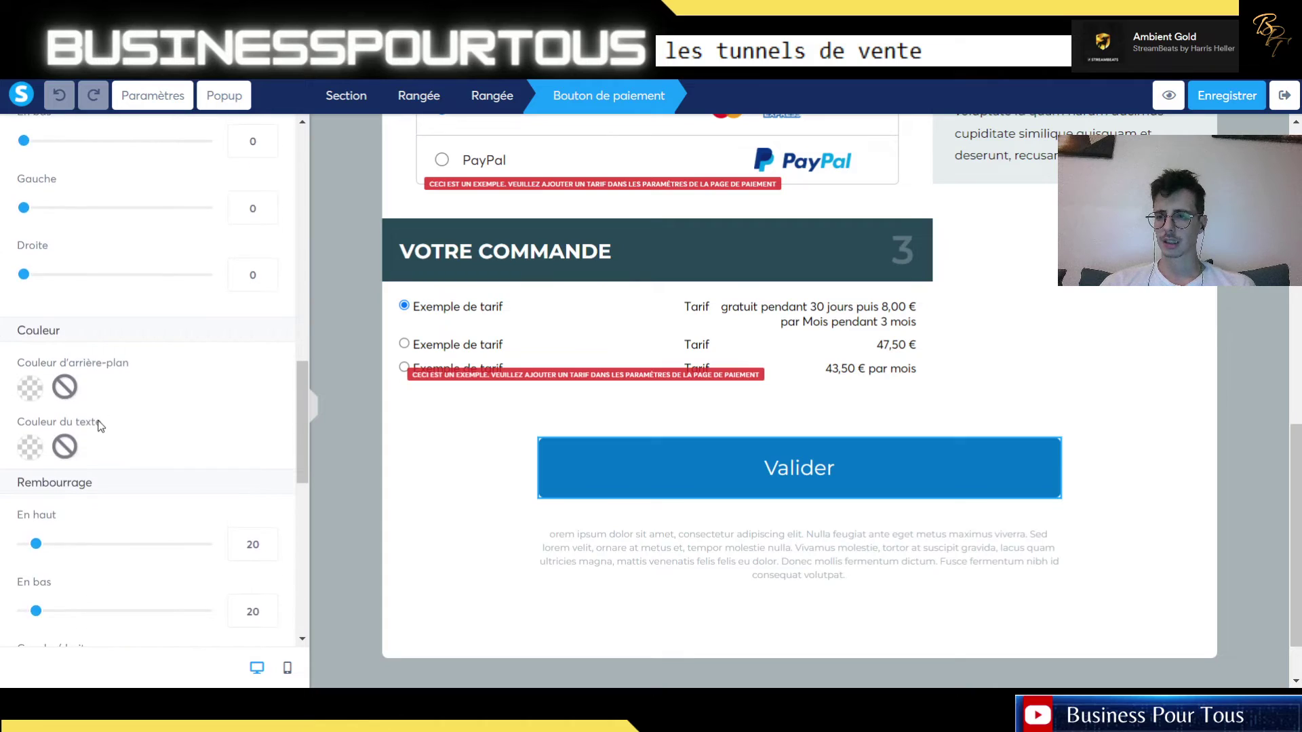
{"action": "scroll", "coordinate": [99, 417], "scroll_direction": "down", "scroll_amount": 8}
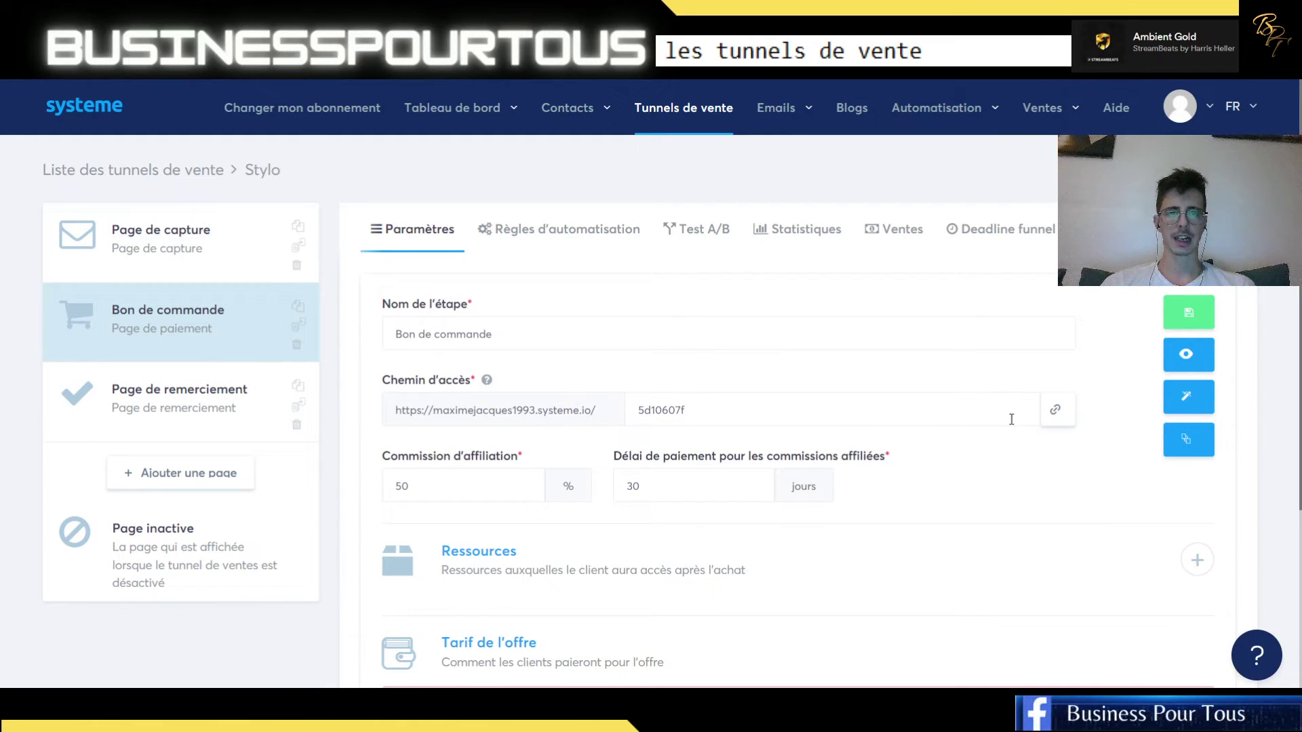
- Copy the Bon de commande step's access link and open the live order page in the browser tab showing the watch image search
{"action": "left_click", "coordinate": [1052, 420]}
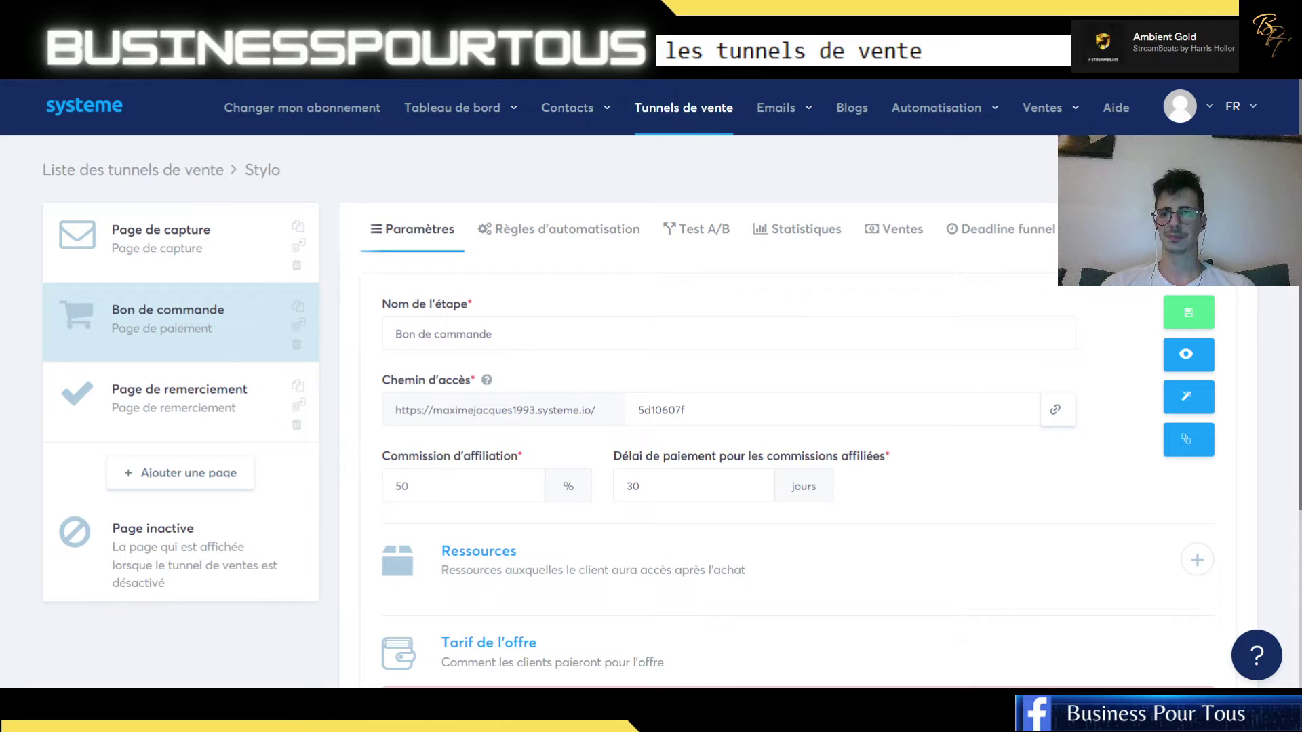
{"action": "key", "text": "ctrl+Tab"}
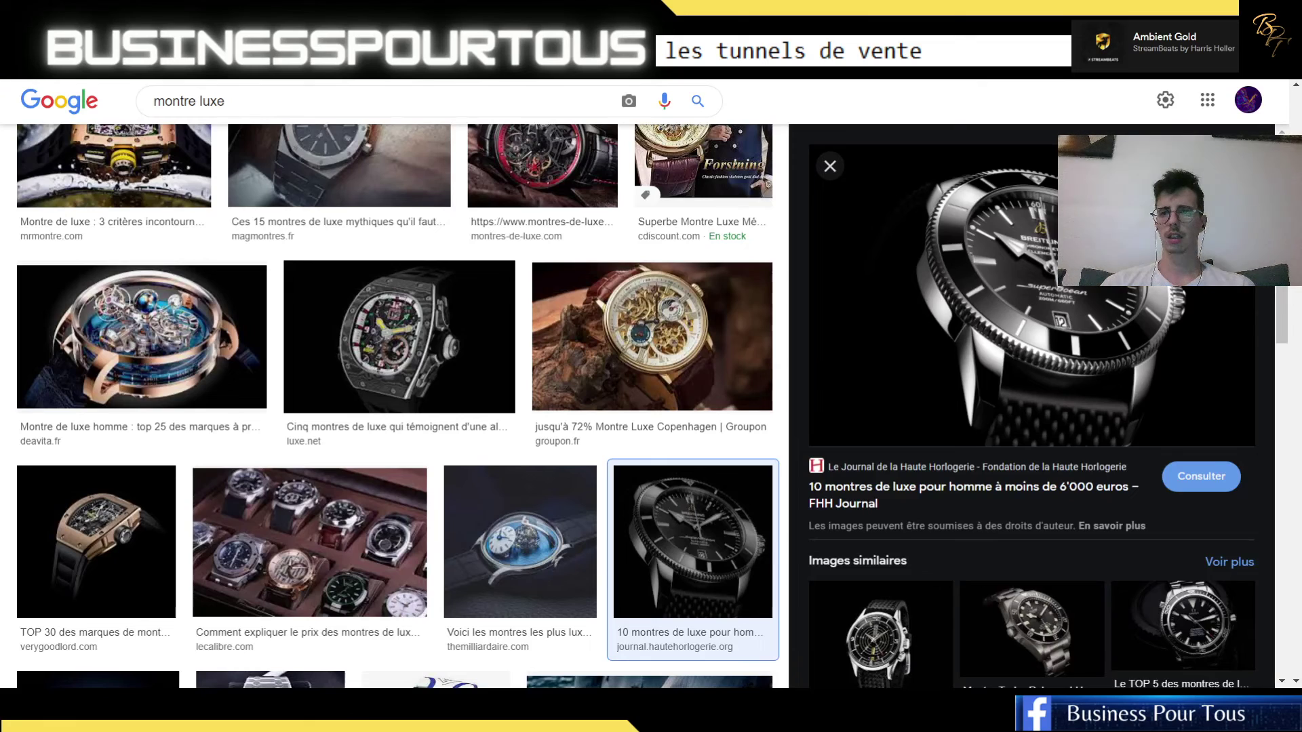
{"action": "key", "text": "ctrl+v"}
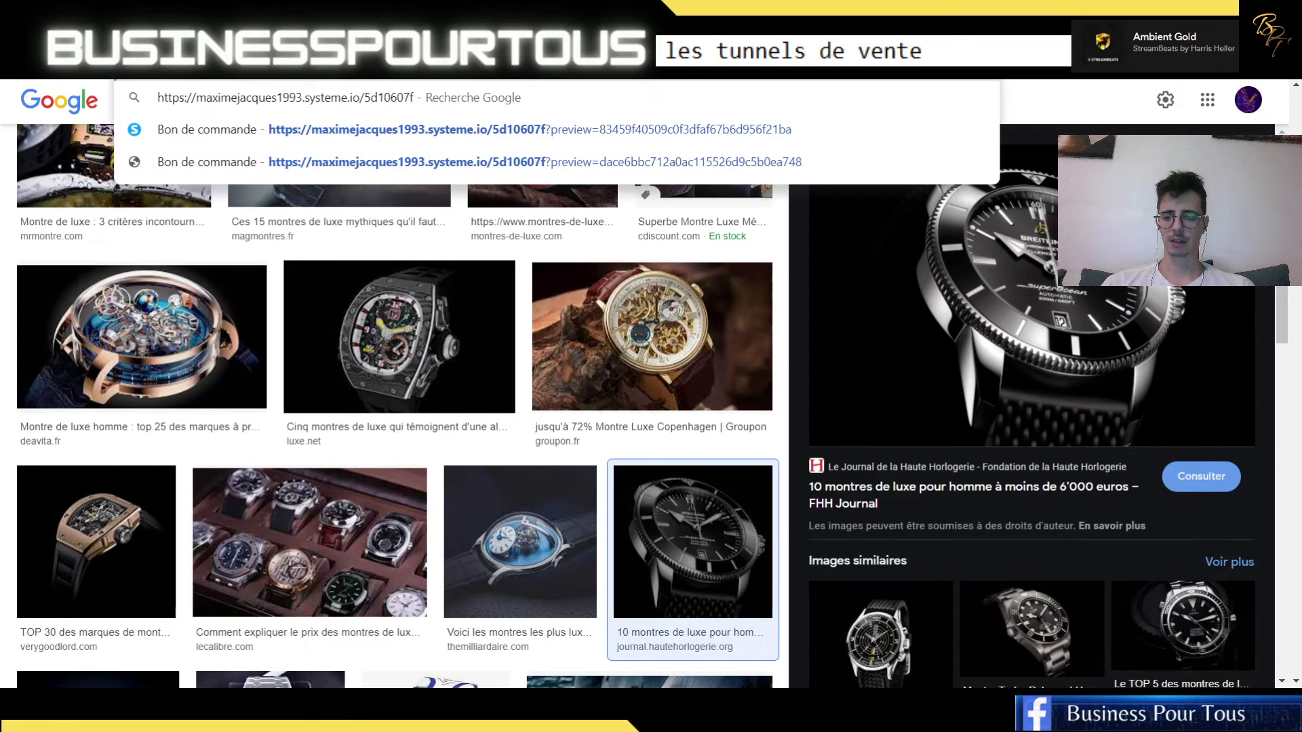
{"action": "key", "text": "Return"}
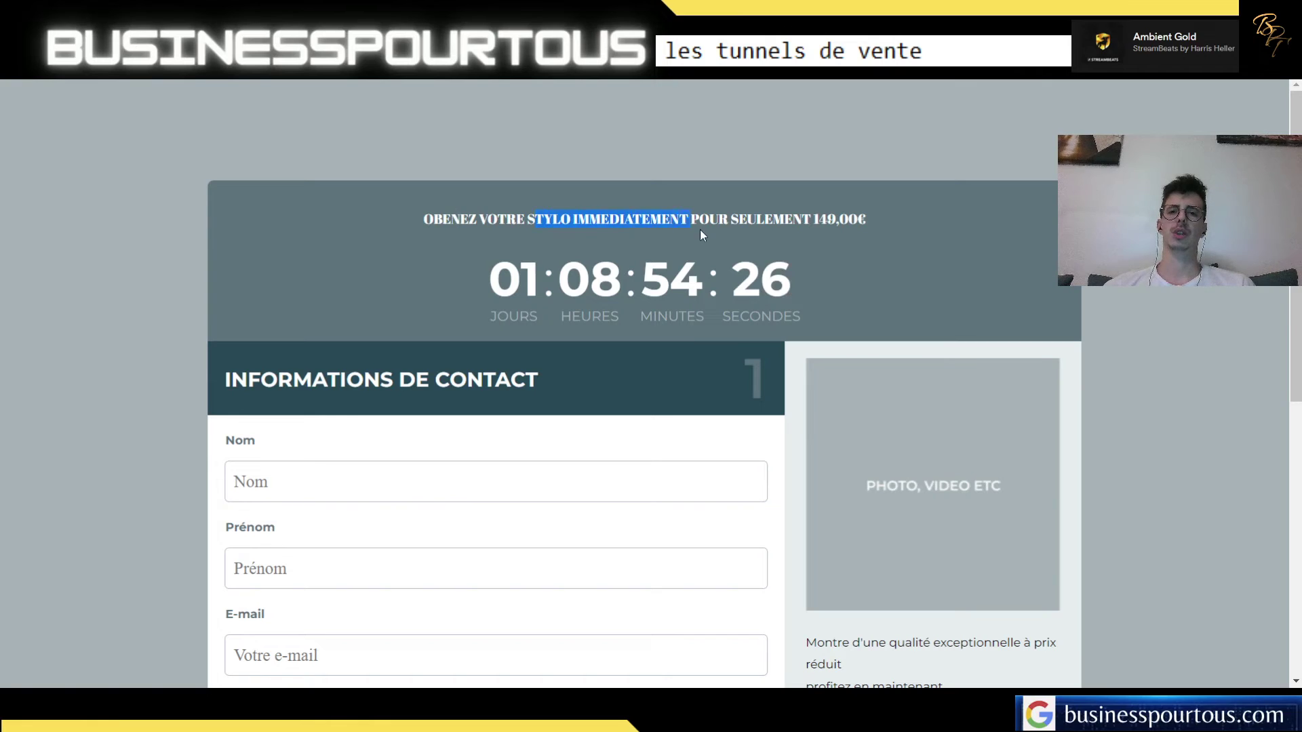
- Review the live order page's offer title, countdown, payment and order sections and photo placeholder, glancing at the watch image in another tab
{"action": "left_click", "coordinate": [802, 228]}
{"action": "scroll", "coordinate": [866, 225], "scroll_direction": "down", "scroll_amount": 2}
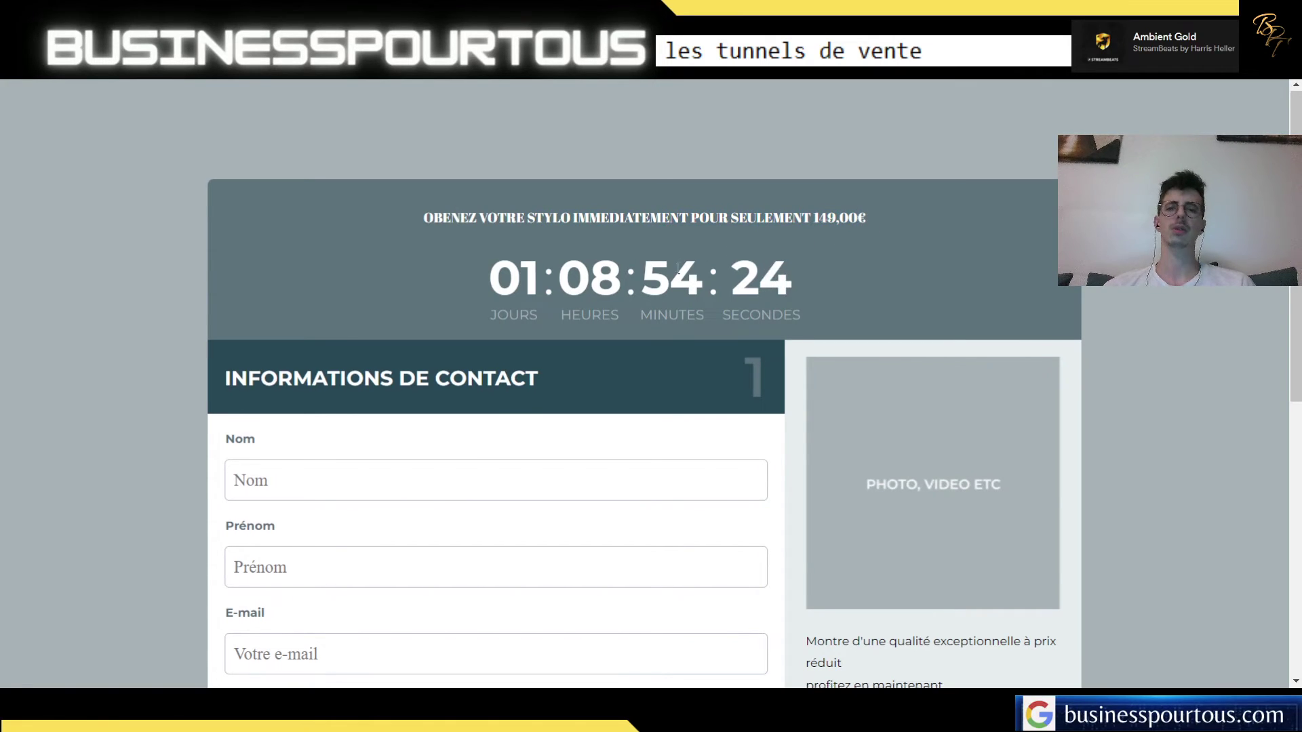
{"action": "scroll", "coordinate": [538, 138], "scroll_direction": "up", "scroll_amount": 1}
{"action": "left_click_drag", "start_coordinate": [491, 197], "coordinate": [721, 195]}
{"action": "left_click", "coordinate": [812, 220]}
{"action": "scroll", "coordinate": [507, 230], "scroll_direction": "down", "scroll_amount": 6}
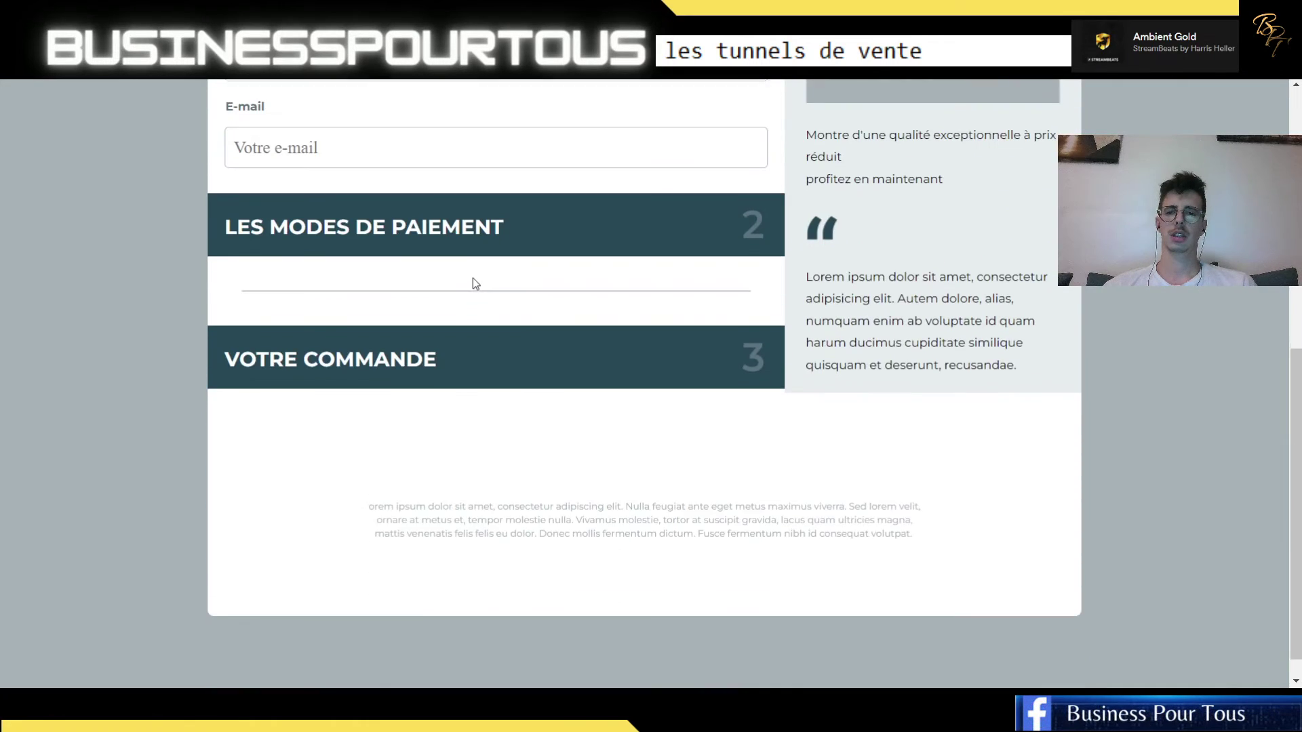
{"action": "scroll", "coordinate": [461, 319], "scroll_direction": "up", "scroll_amount": 1}
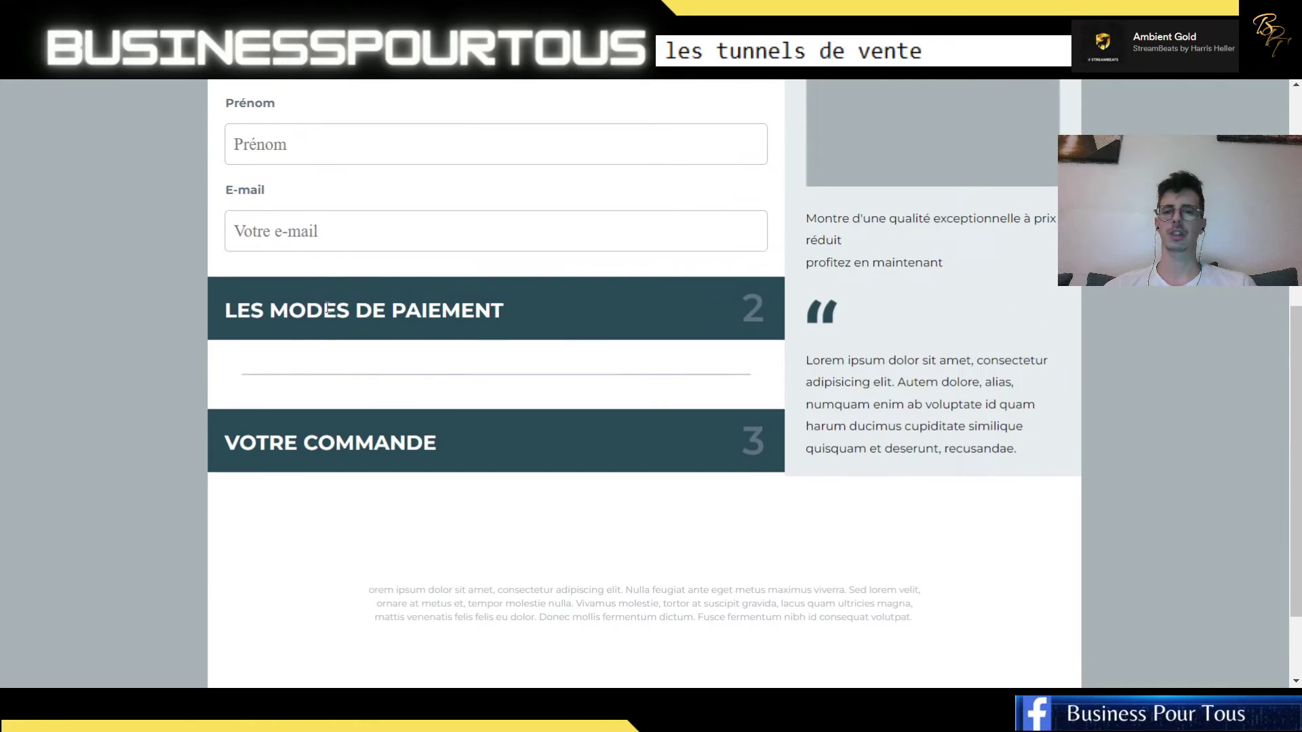
{"action": "scroll", "coordinate": [617, 366], "scroll_direction": "up", "scroll_amount": 4}
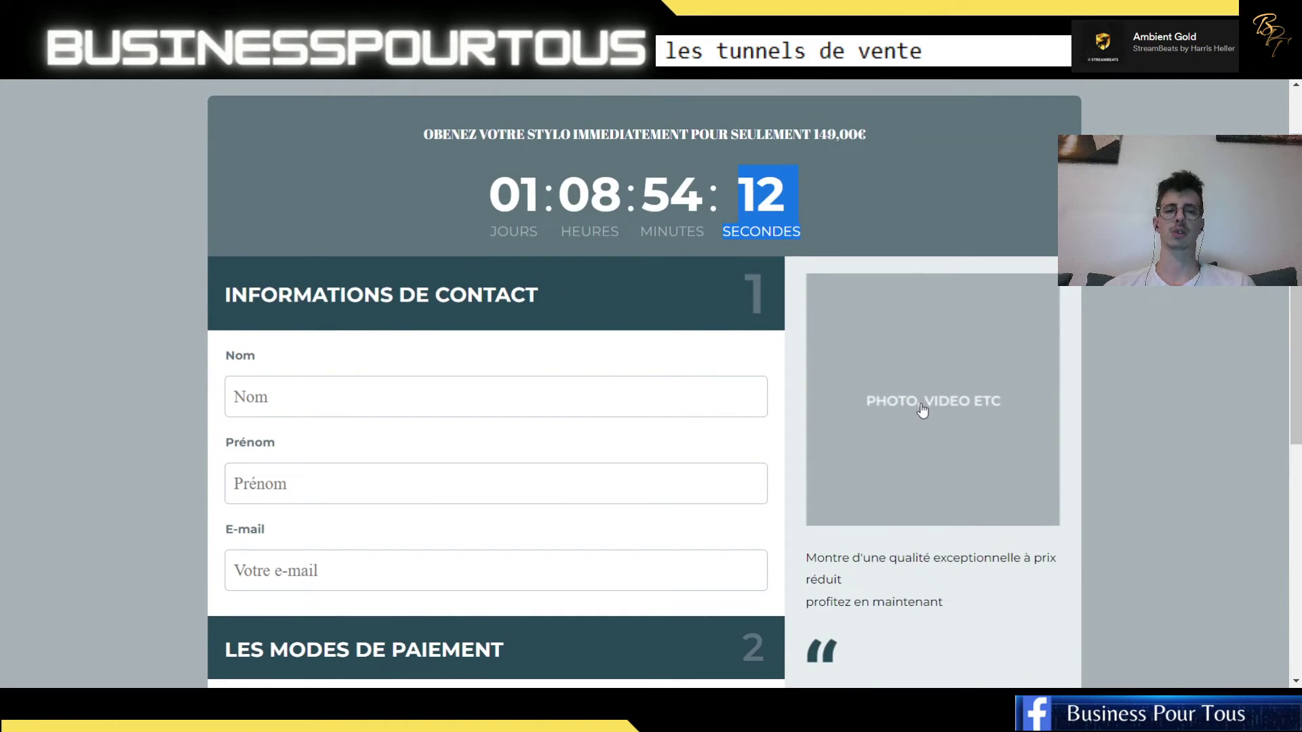
{"action": "key", "text": "ctrl+Tab"}
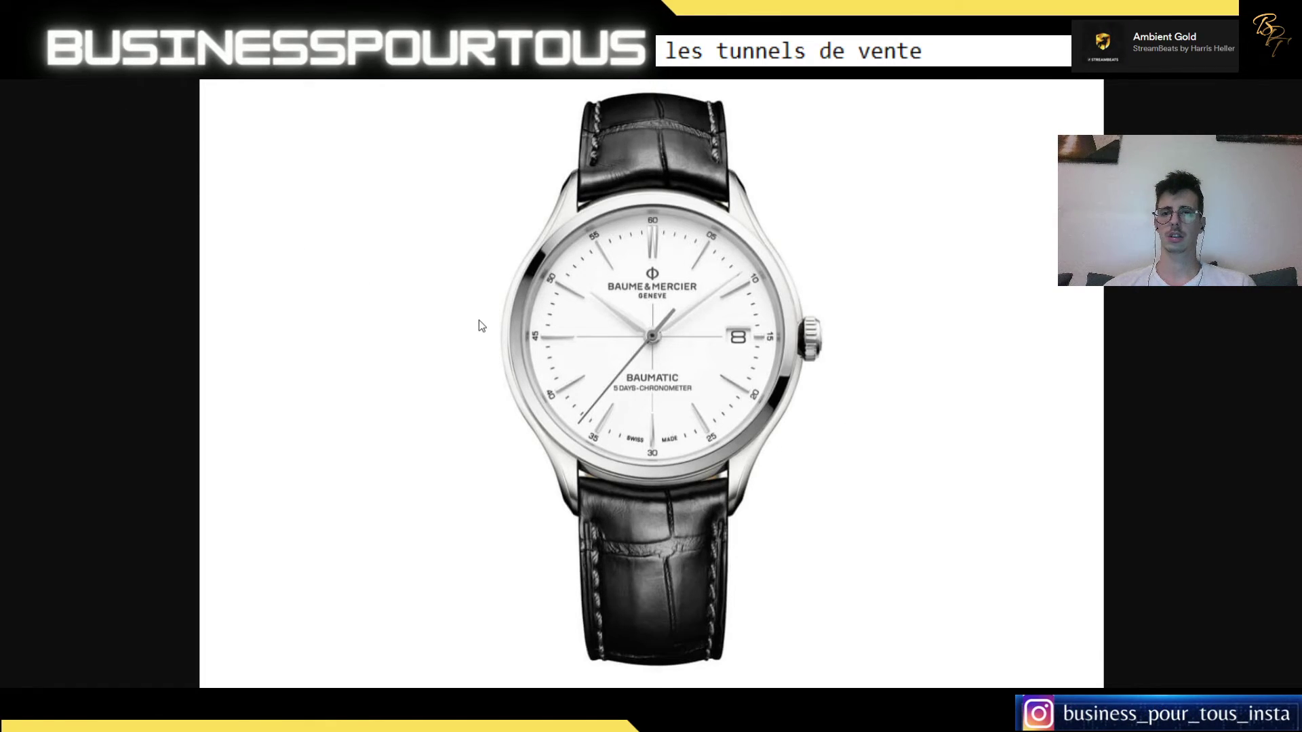
{"action": "key", "text": "alt+Left"}
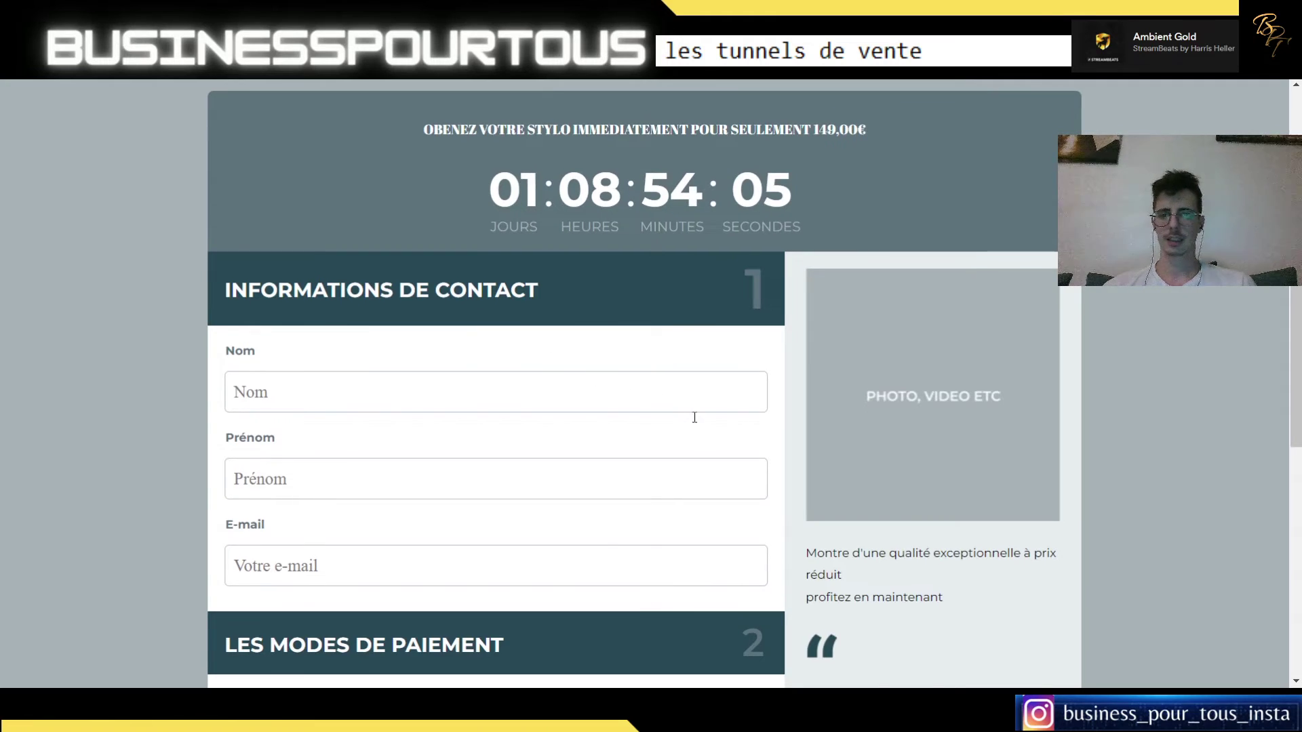
- Fill in the live order form's last name, first name and e-mail from the saved contact details, and check the payment section
{"action": "scroll", "coordinate": [672, 386], "scroll_direction": "down", "scroll_amount": 3}
{"action": "scroll", "coordinate": [542, 333], "scroll_direction": "up", "scroll_amount": 2}
{"action": "left_click", "coordinate": [355, 309]}
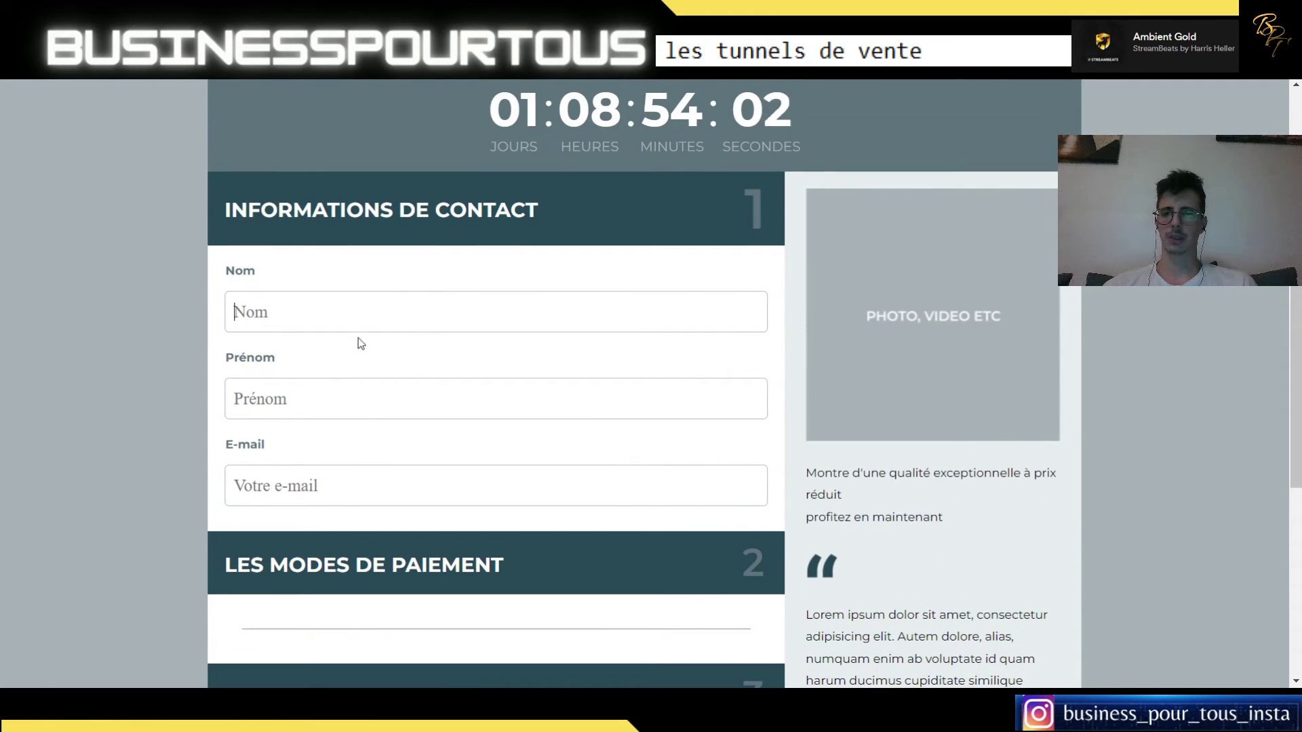
{"action": "left_click", "coordinate": [335, 363]}
{"action": "scroll", "coordinate": [415, 371], "scroll_direction": "down", "scroll_amount": 3}
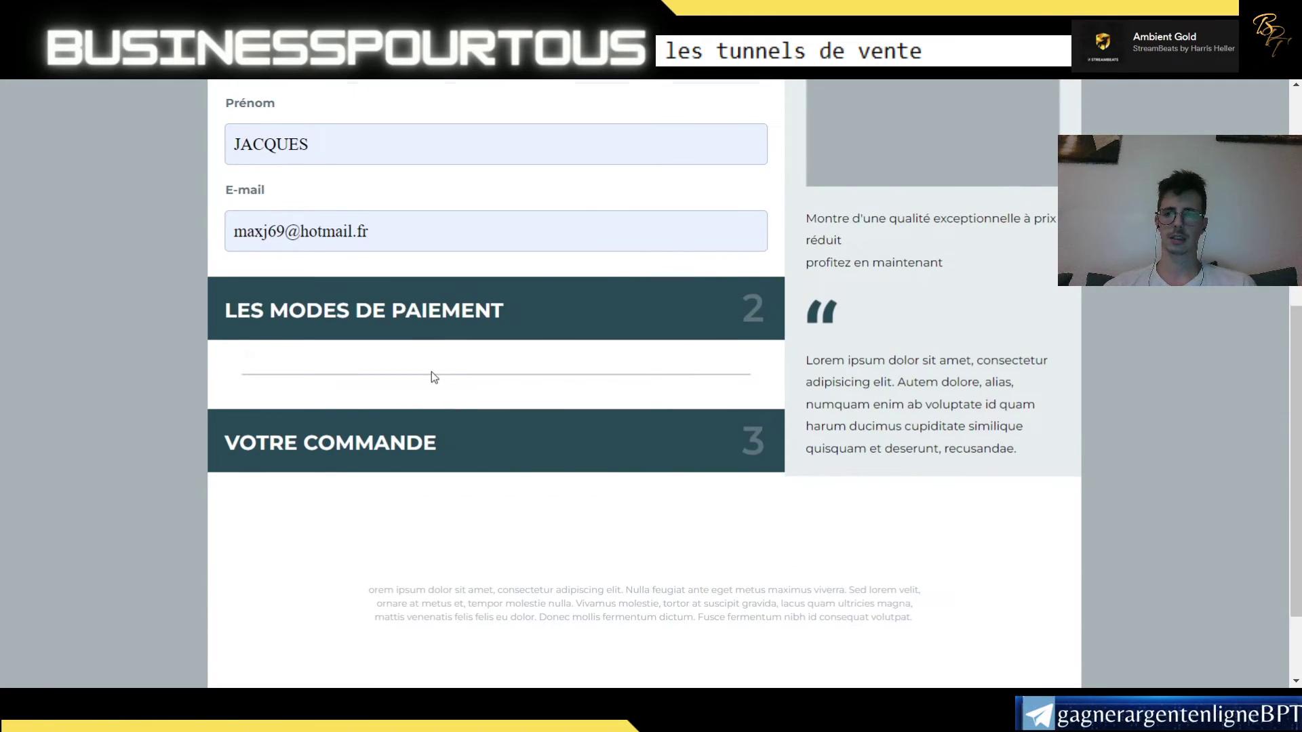
- Review the live order page, return to the Bon de commande step's settings, and check its resources, offer pricing and discount coupon sections
{"action": "scroll", "coordinate": [432, 371], "scroll_direction": "up", "scroll_amount": 5}
{"action": "scroll", "coordinate": [463, 302], "scroll_direction": "down", "scroll_amount": 1}
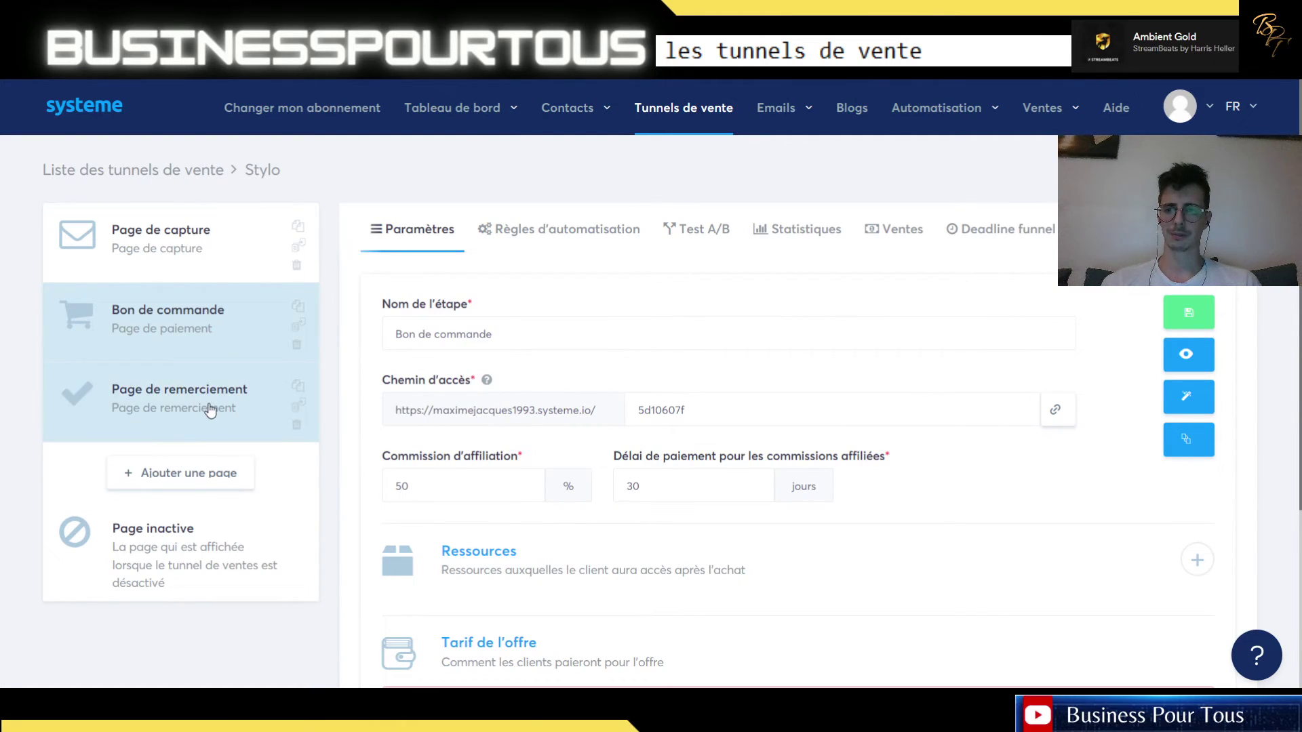
{"action": "scroll", "coordinate": [210, 409], "scroll_direction": "down", "scroll_amount": 4}
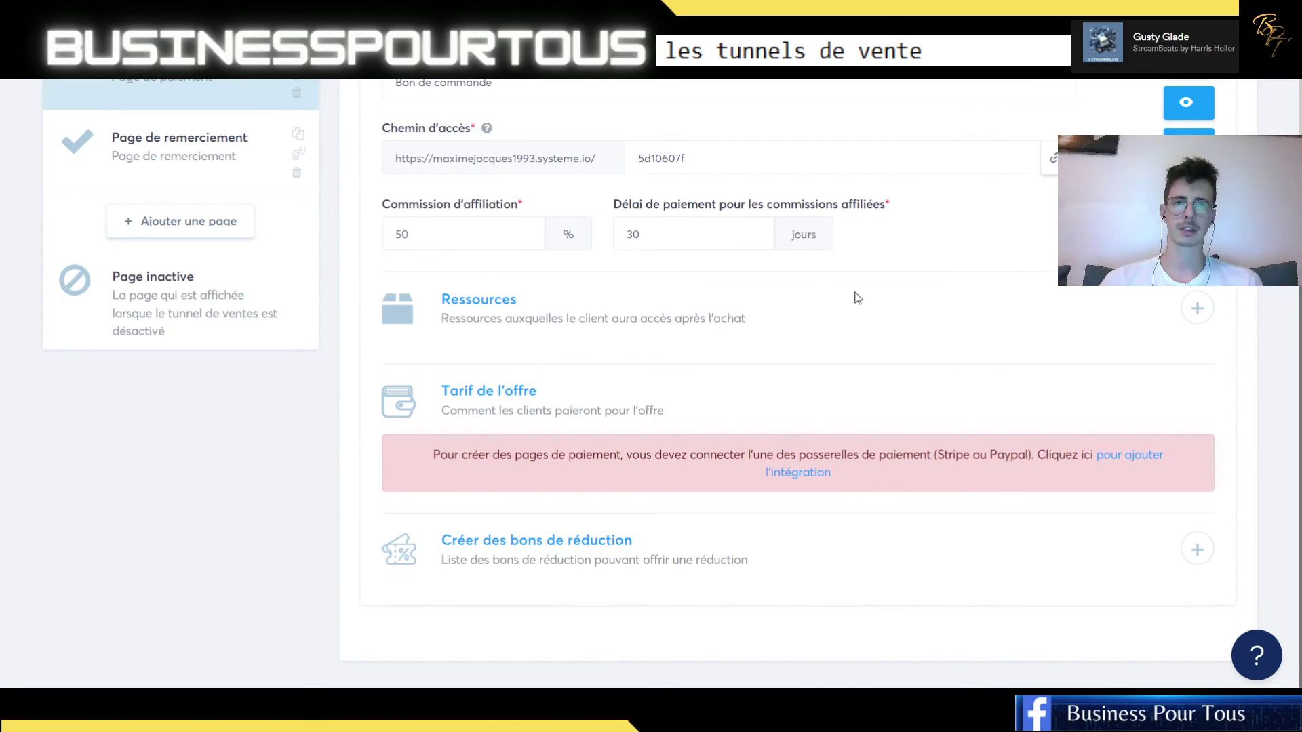
{"action": "scroll", "coordinate": [875, 342], "scroll_direction": "up", "scroll_amount": 4}
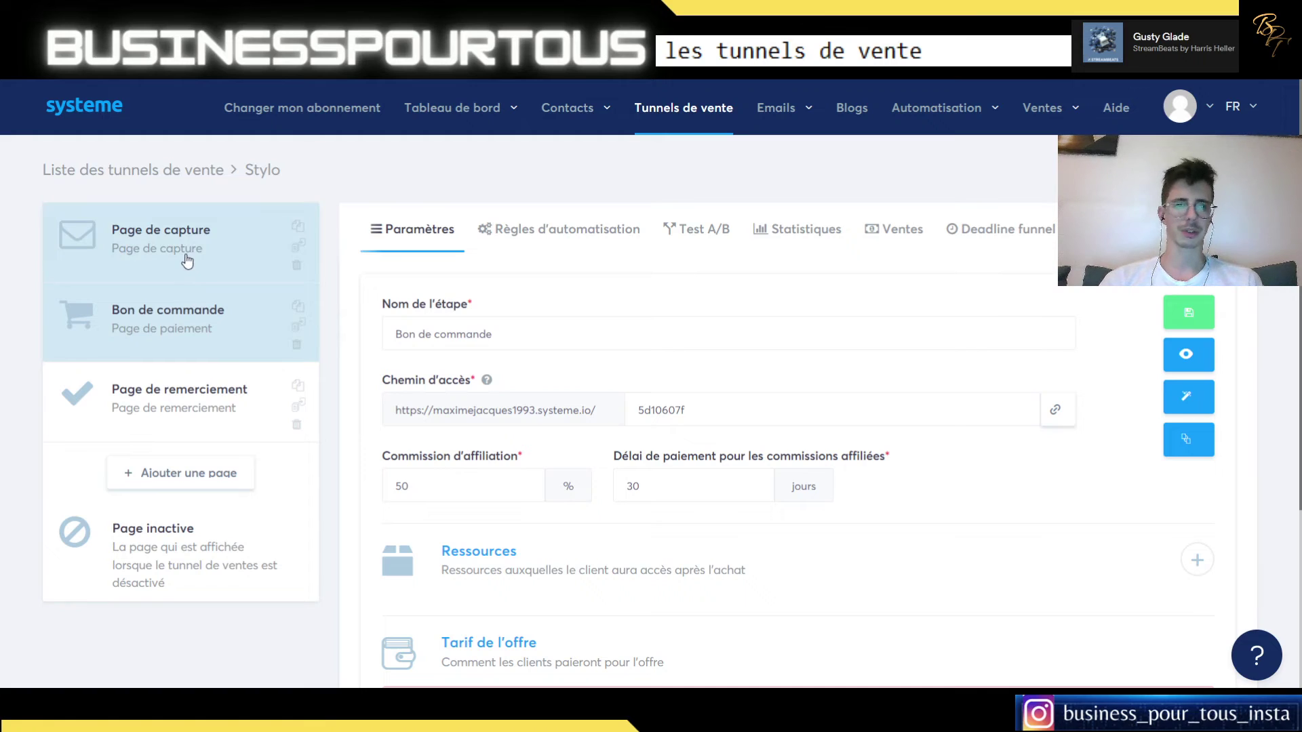
- Check the triggers available for a new automation rule on the Bon de commande step, and close the list without adding one
{"action": "left_click", "coordinate": [581, 236]}
{"action": "left_click", "coordinate": [1183, 308]}
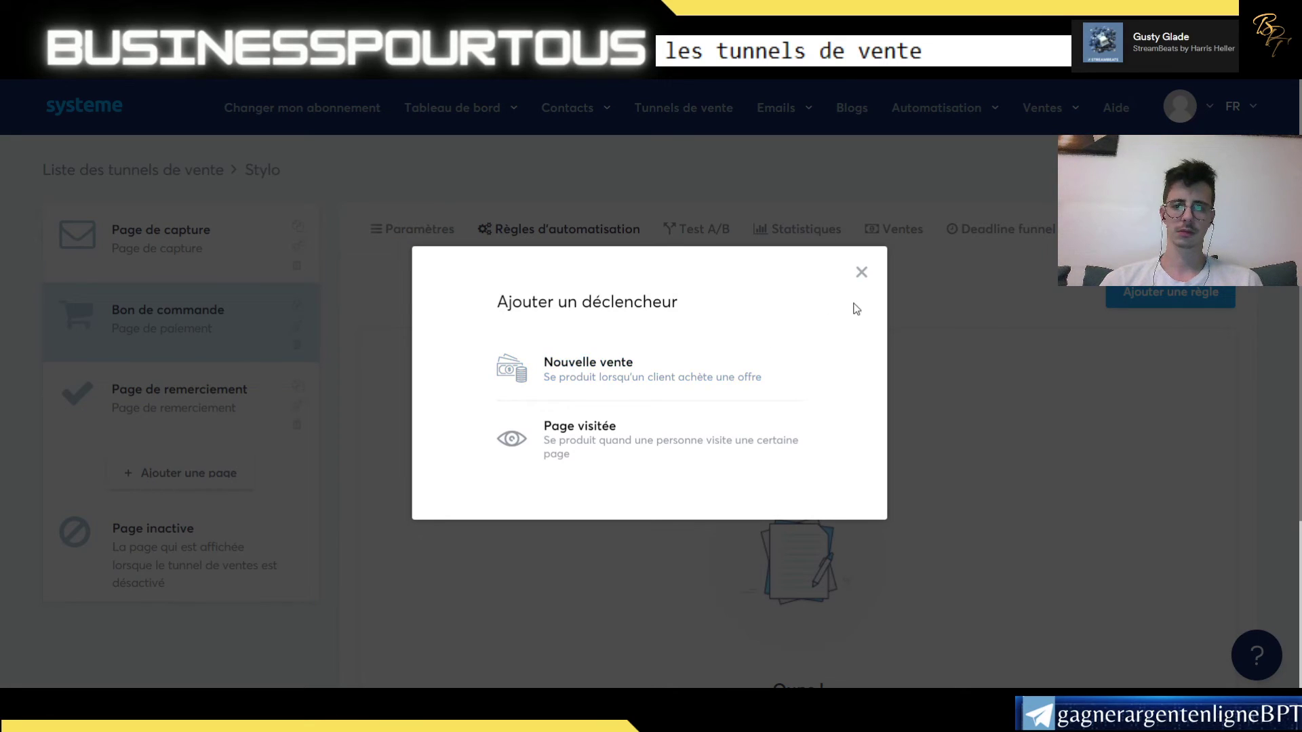
{"action": "left_click", "coordinate": [861, 271]}
- View the Page de capture step's settings, and reopen the Stylo funnel from the list of sales funnels
{"action": "left_click", "coordinate": [195, 253]}
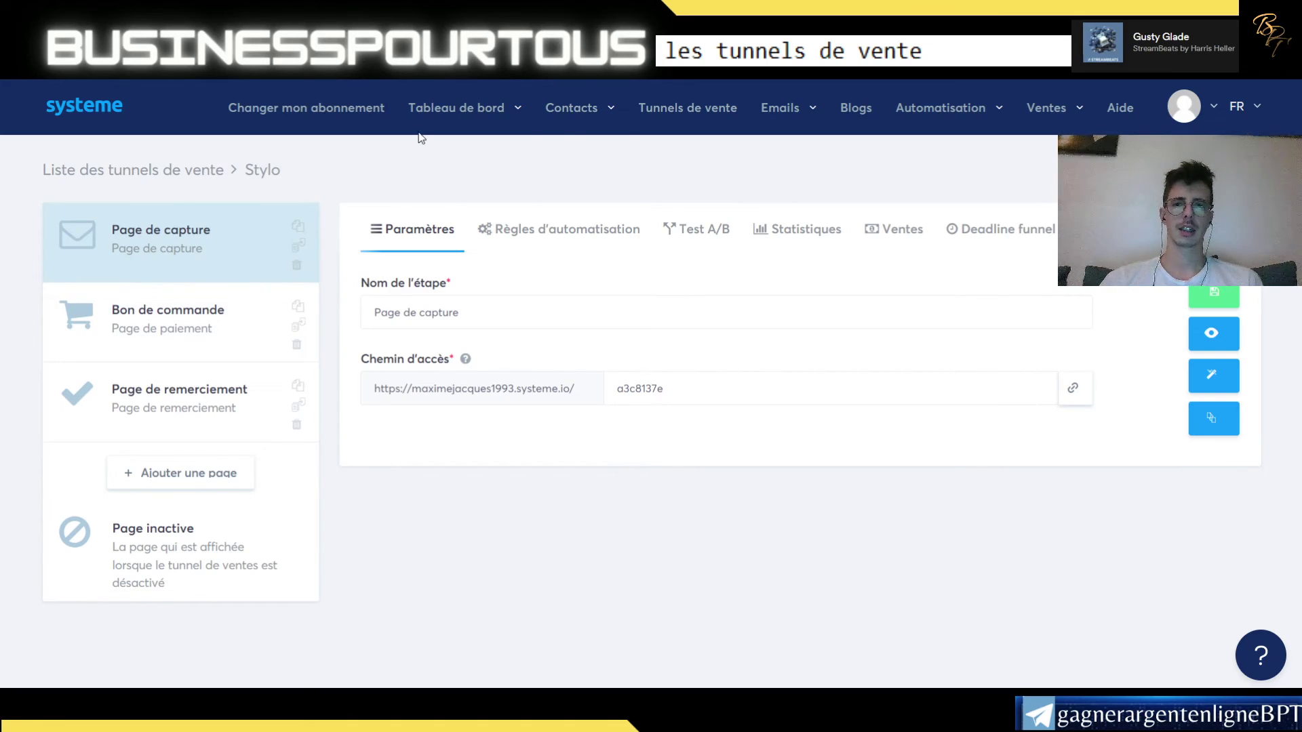
{"action": "left_click", "coordinate": [702, 125]}
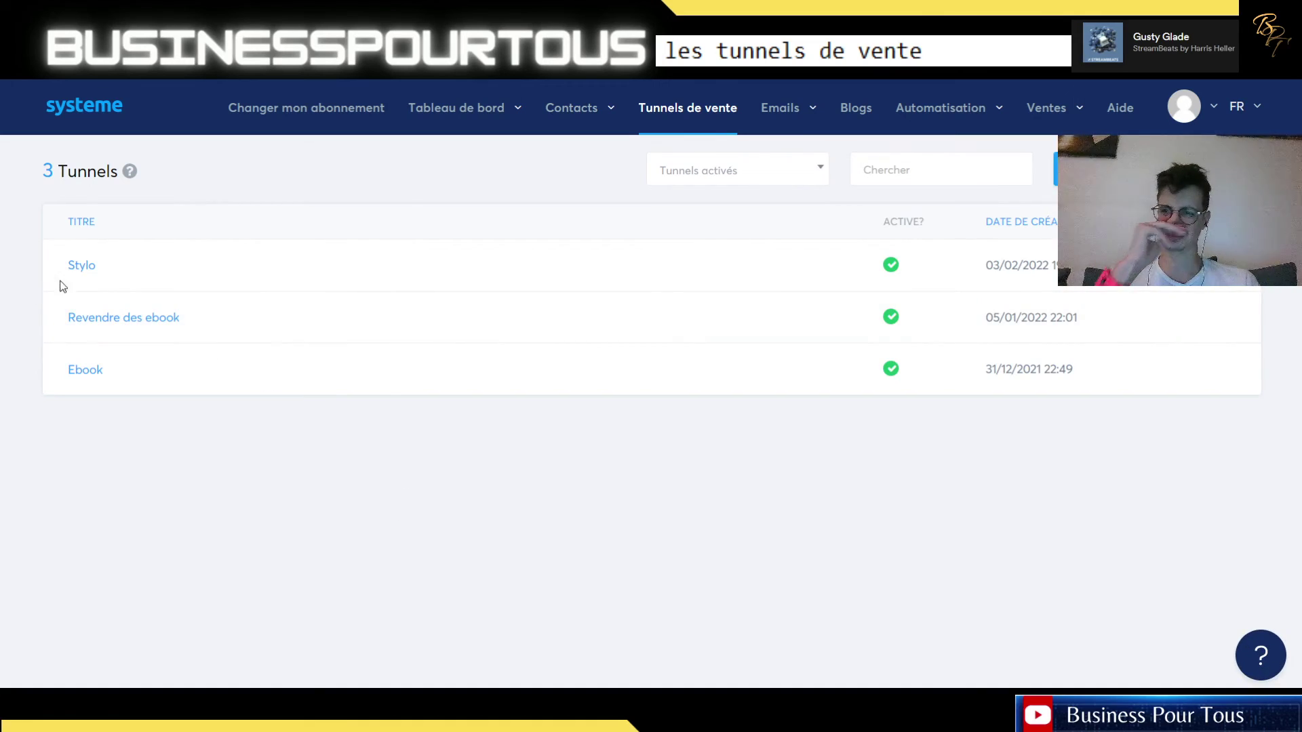
{"action": "left_click", "coordinate": [86, 268]}
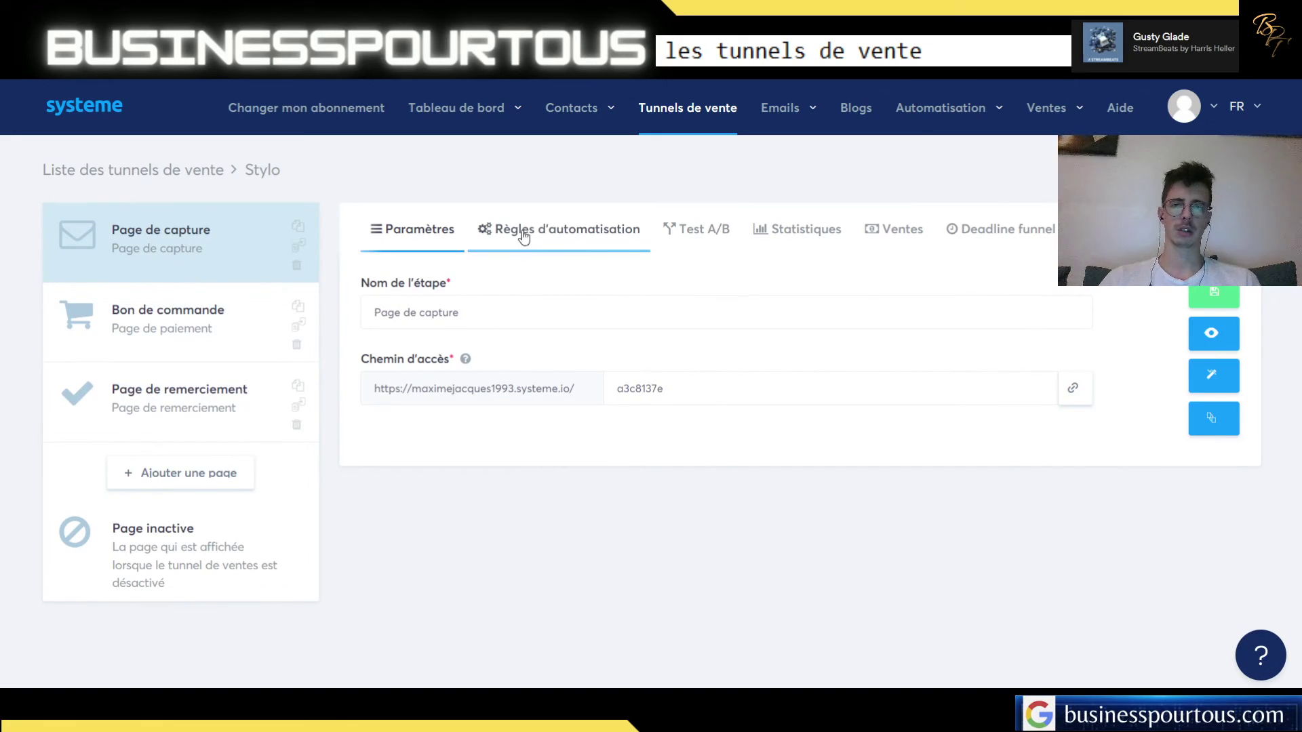
- Examine the Stylo funnel's automation rules, A/B test and statistics, including the page views and opt-ins of each step
{"action": "left_click", "coordinate": [562, 238]}
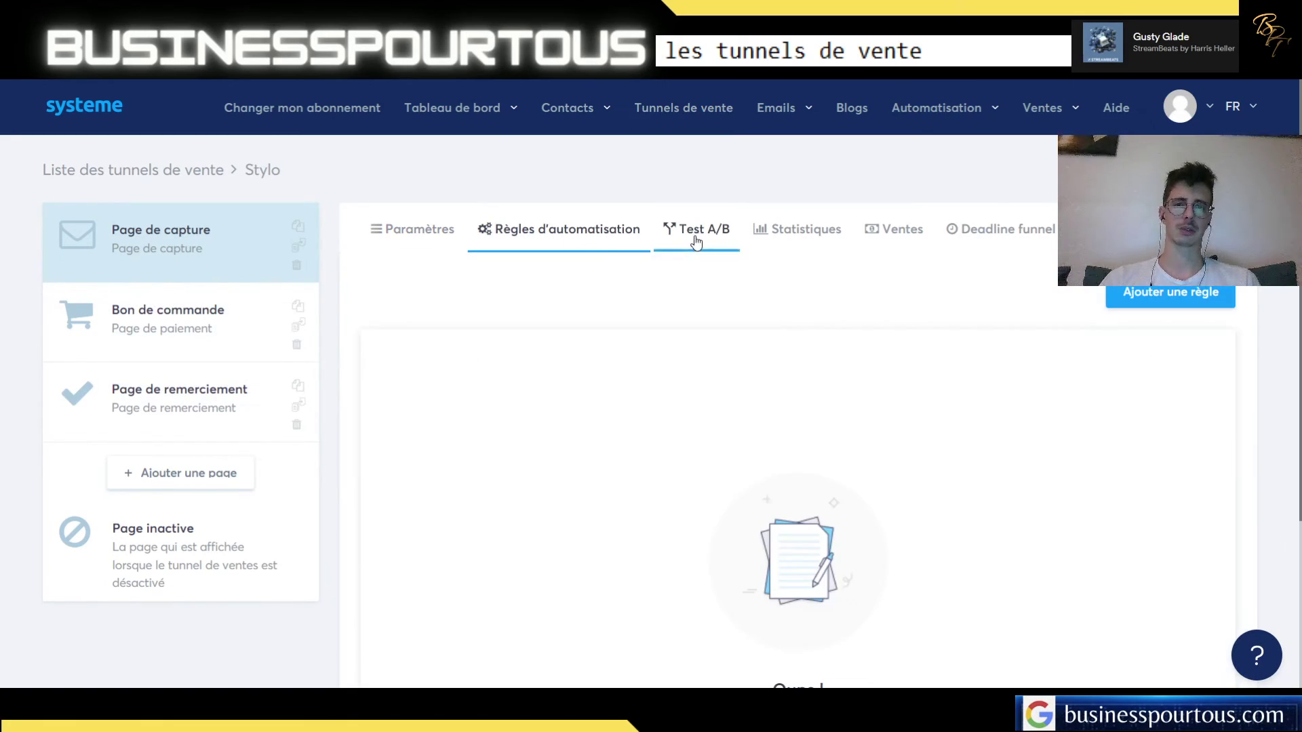
{"action": "left_click", "coordinate": [696, 241]}
{"action": "left_click", "coordinate": [774, 252]}
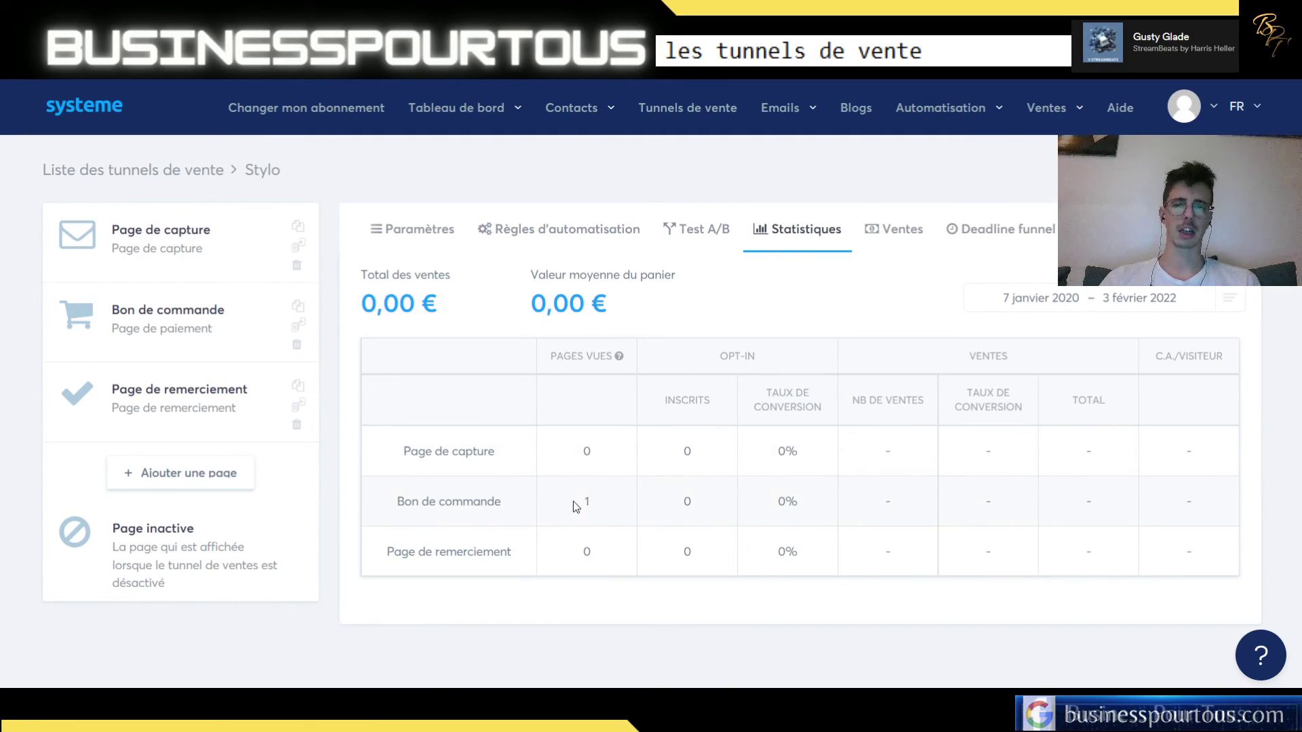
{"action": "left_click_drag", "start_coordinate": [572, 501], "coordinate": [611, 514]}
{"action": "left_click", "coordinate": [694, 512]}
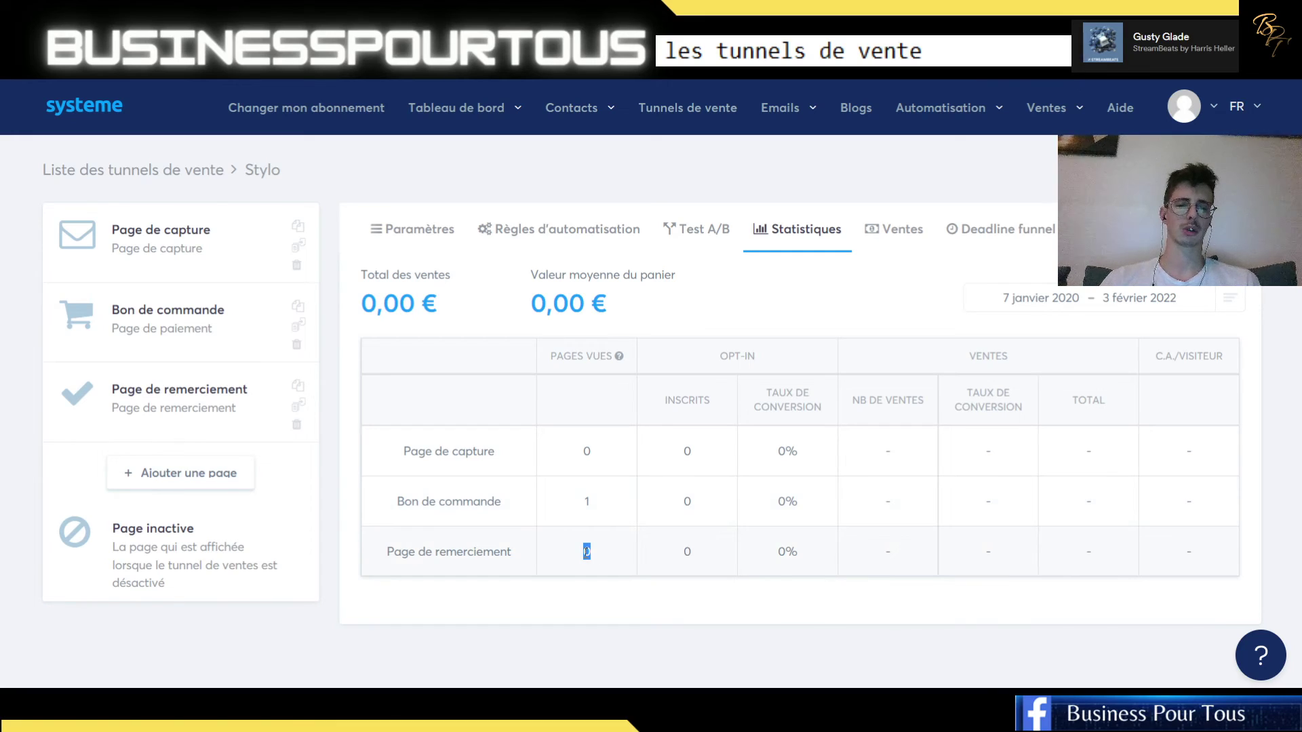
- Copy the access link of the Page de capture step and that of the Bon de commande step
{"action": "left_click", "coordinate": [160, 255]}
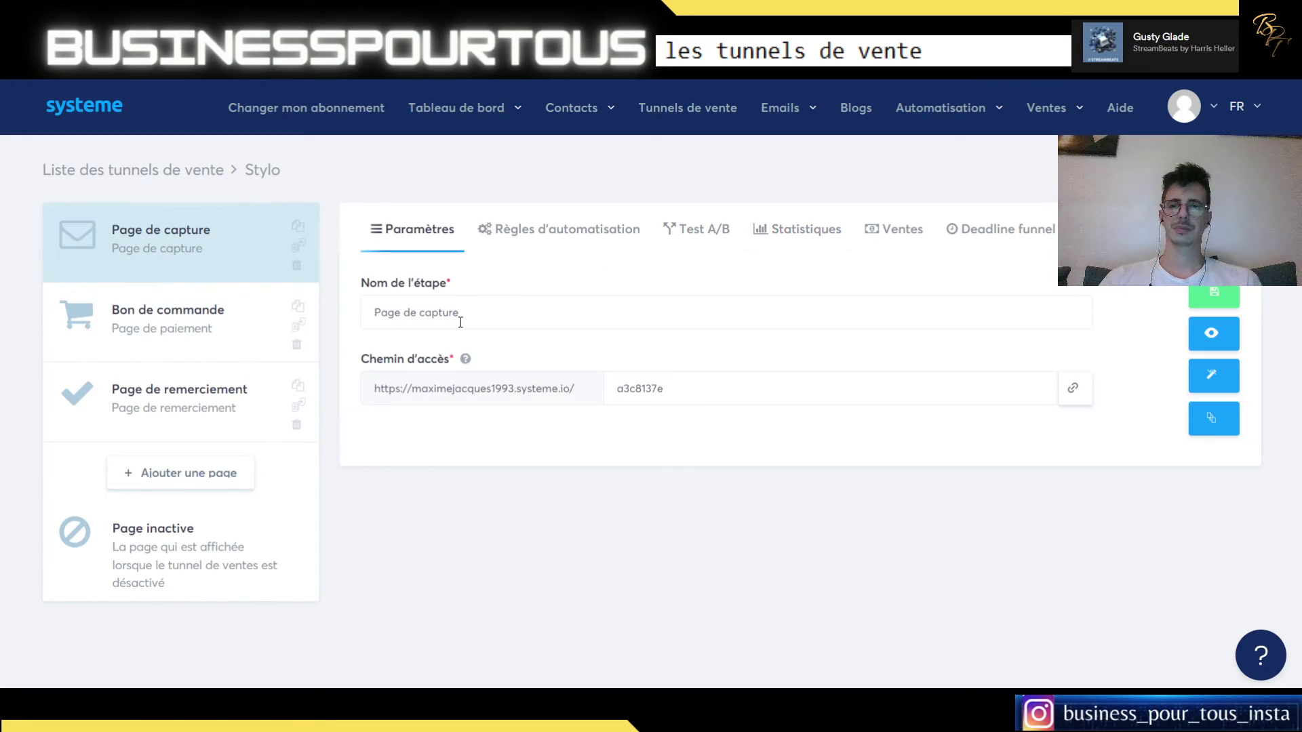
{"action": "left_click", "coordinate": [1073, 393]}
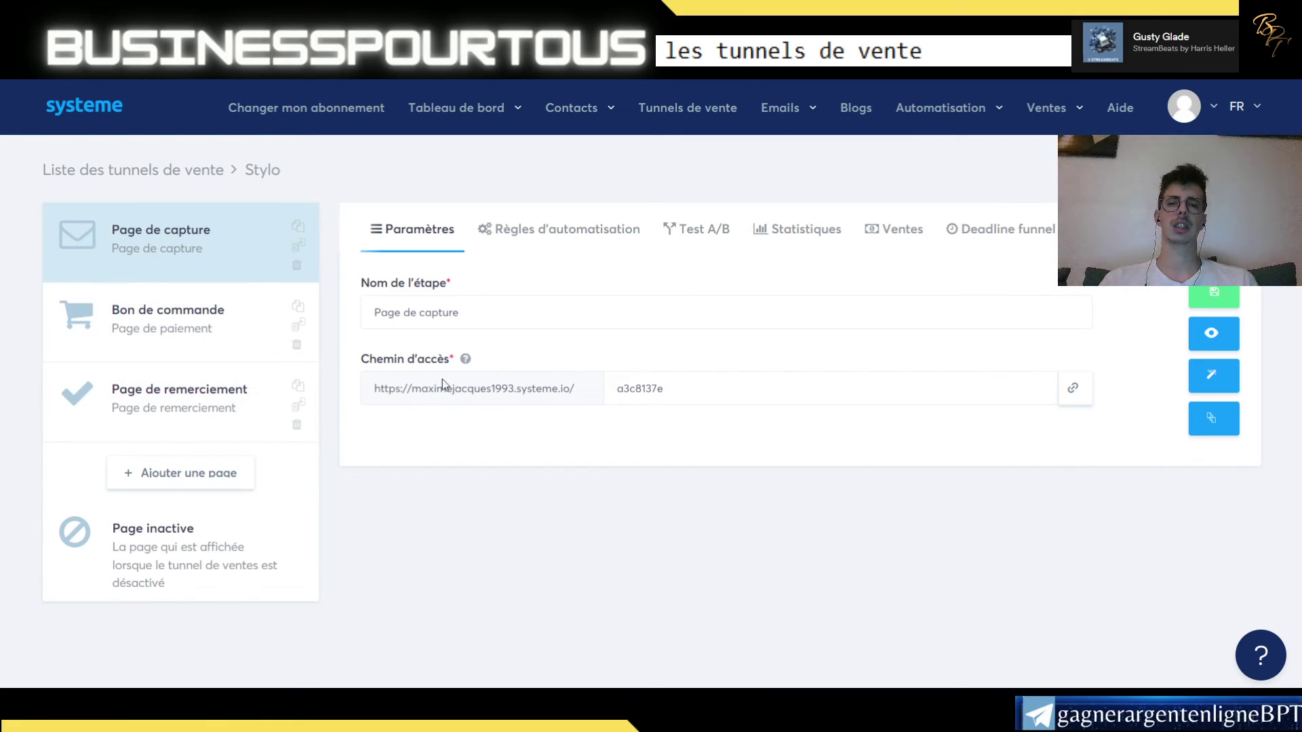
{"action": "left_click", "coordinate": [224, 334]}
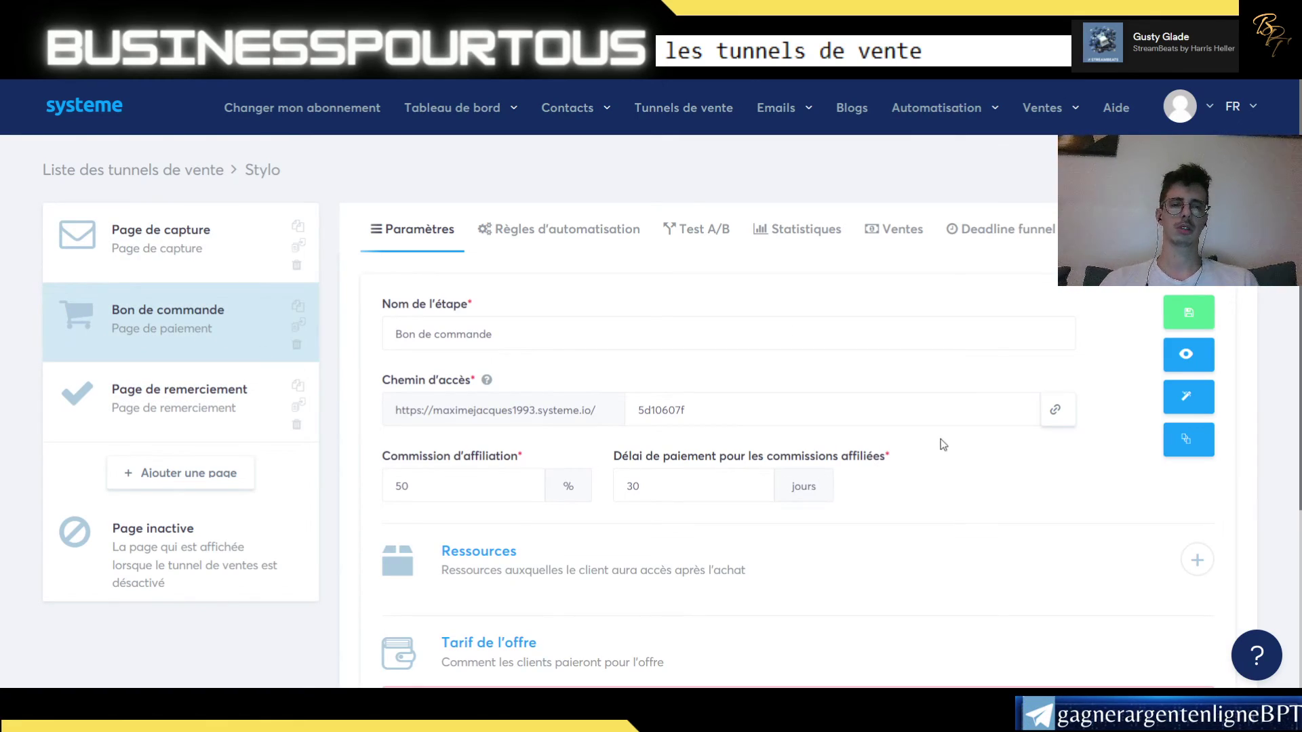
{"action": "left_click", "coordinate": [1055, 415]}
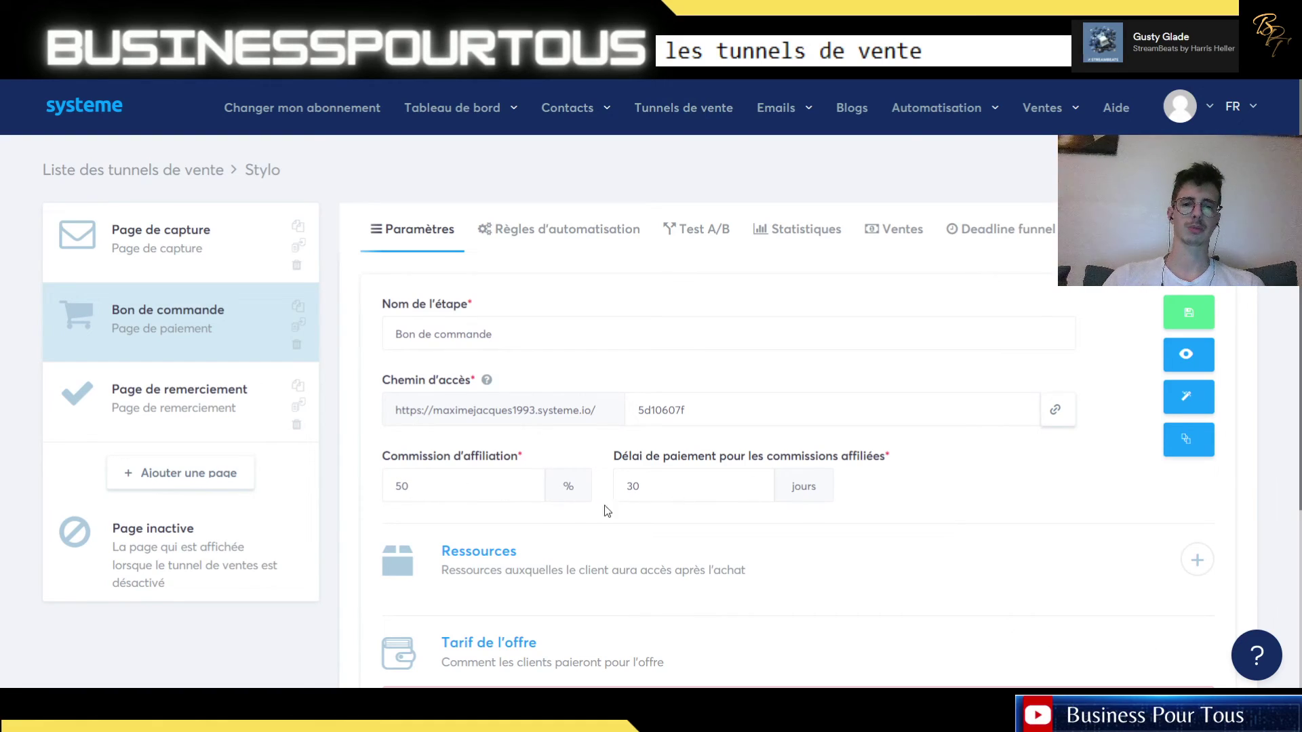
- Examine the Bon de commande step's affiliate commission, resources, offer pricing with its payment gateway requirement, and discount coupon settings
{"action": "scroll", "coordinate": [630, 502], "scroll_direction": "down", "scroll_amount": 3}
{"action": "scroll", "coordinate": [647, 494], "scroll_direction": "up", "scroll_amount": 3}
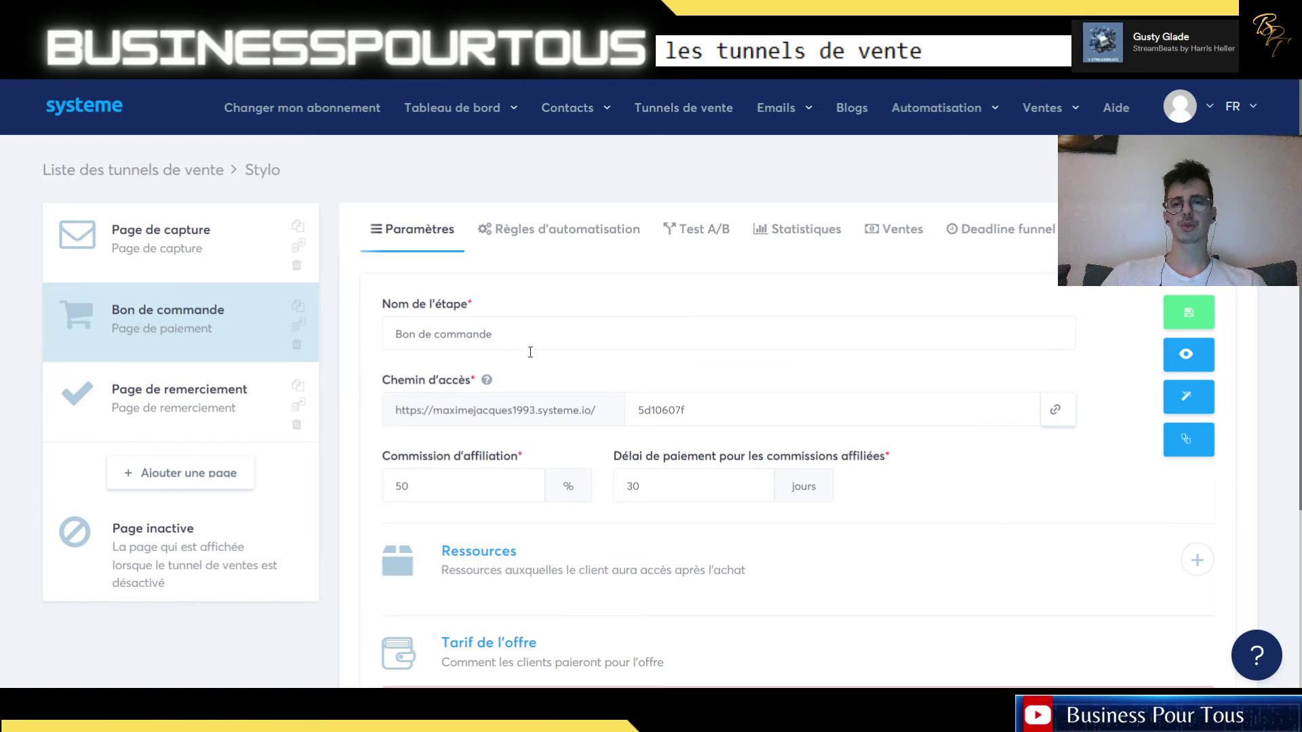
{"action": "scroll", "coordinate": [785, 502], "scroll_direction": "down", "scroll_amount": 3}
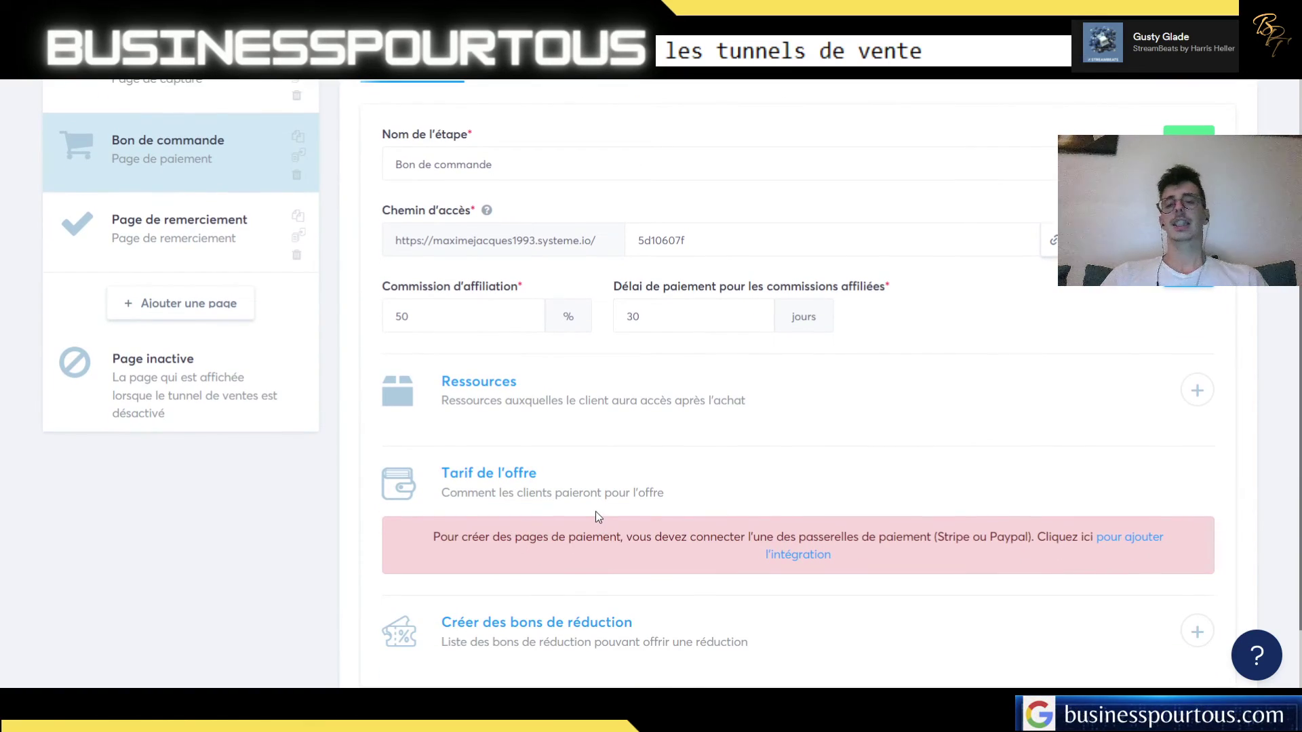
{"action": "scroll", "coordinate": [579, 511], "scroll_direction": "down", "scroll_amount": 2}
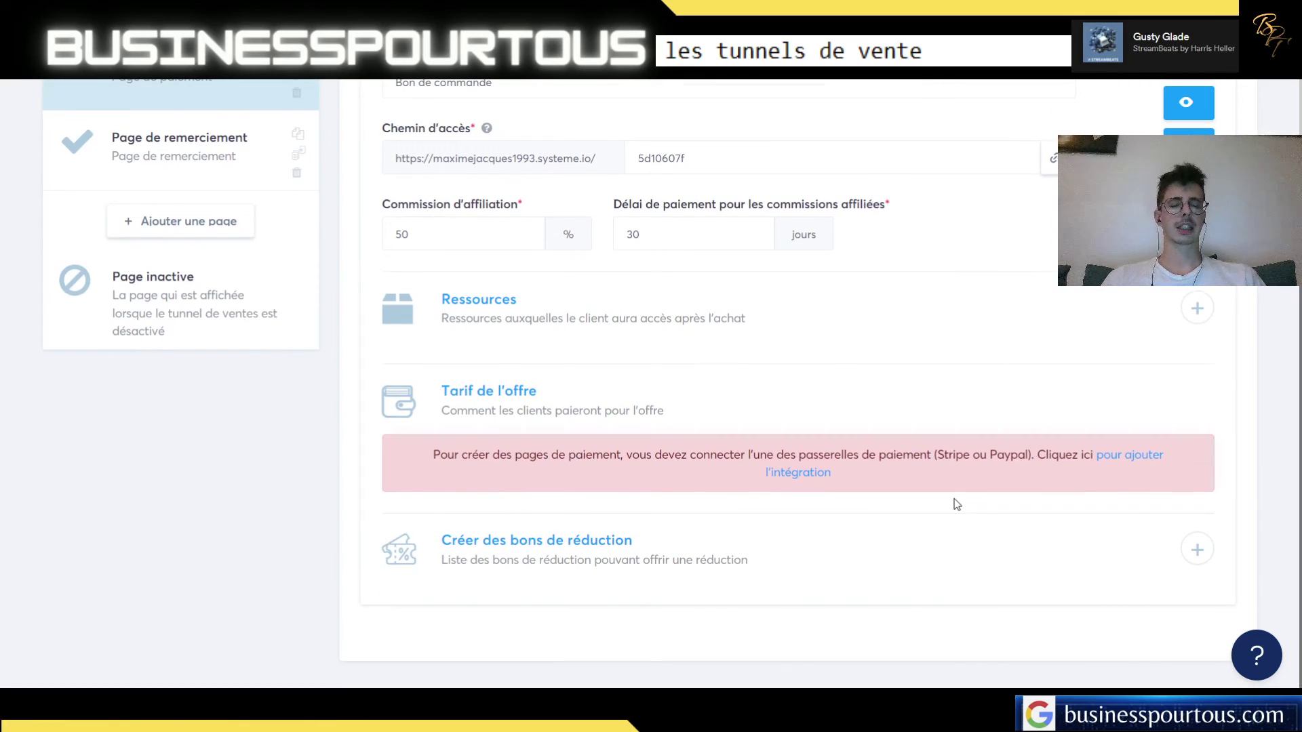
{"action": "scroll", "coordinate": [956, 504], "scroll_direction": "up", "scroll_amount": 4}
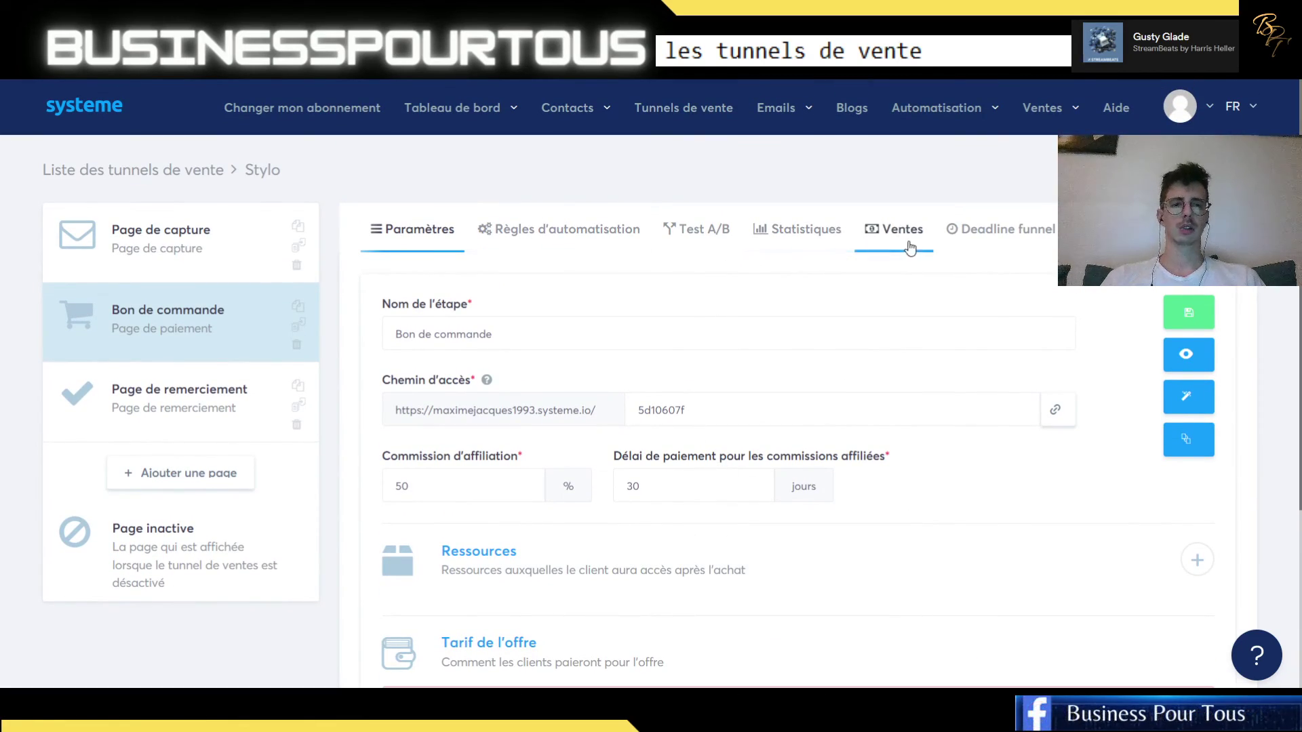
{"action": "mouse_move", "coordinate": [546, 116]}
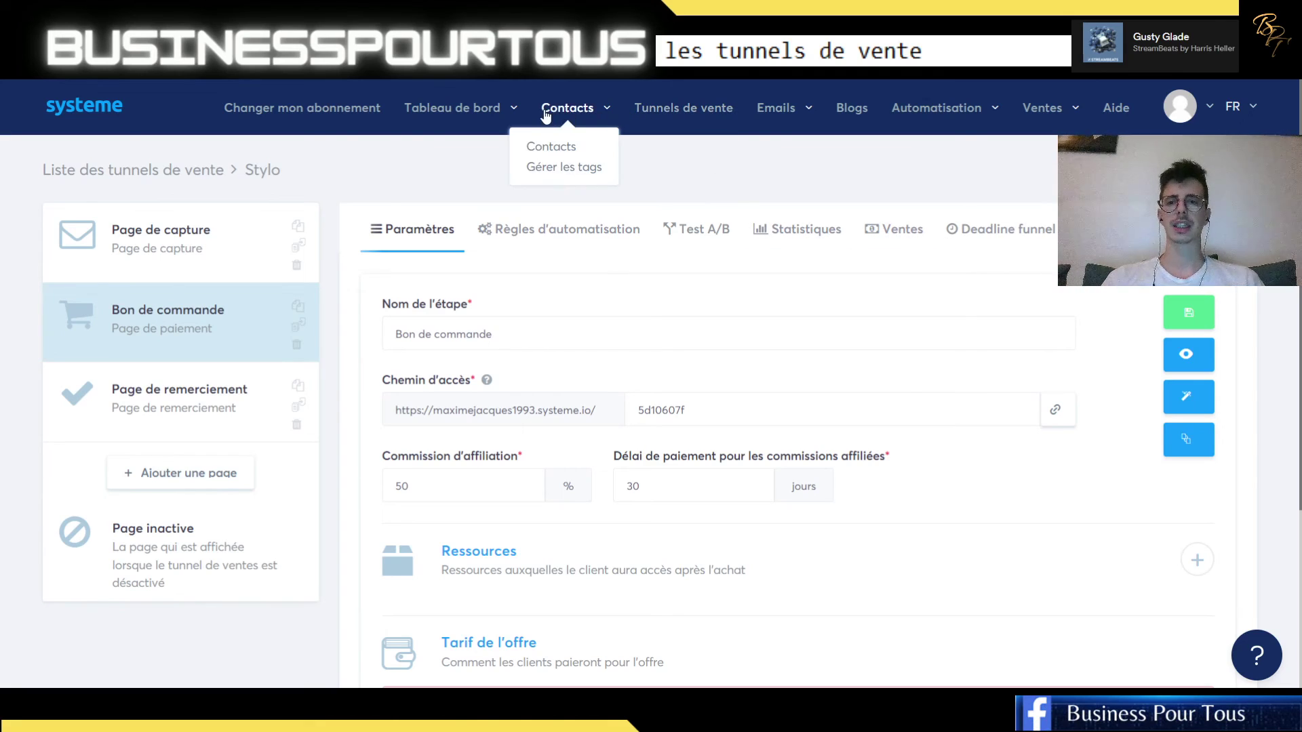
{"action": "mouse_move", "coordinate": [478, 116]}
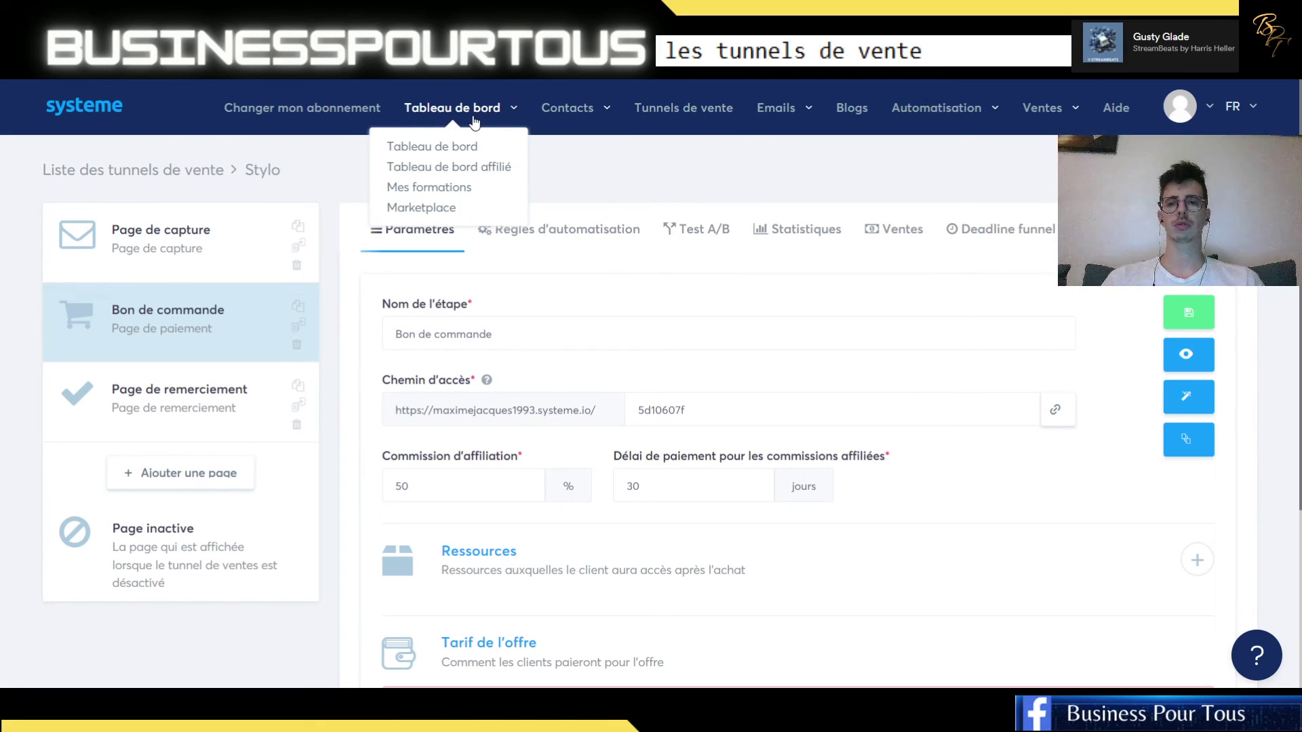
{"action": "mouse_move", "coordinate": [613, 139]}
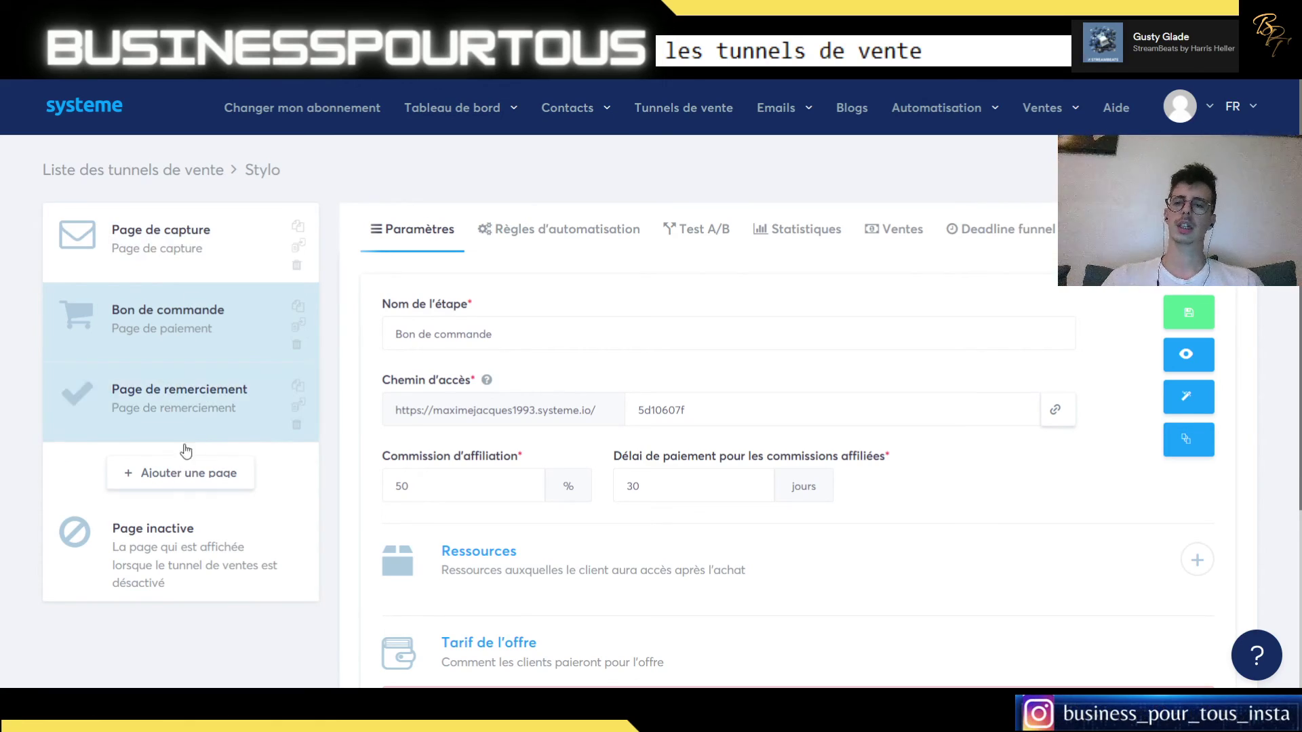
- Examine the step types offered for a new funnel page, from opt-in and sales to webinar and miscellaneous, and close without adding one
{"action": "left_click", "coordinate": [181, 473]}
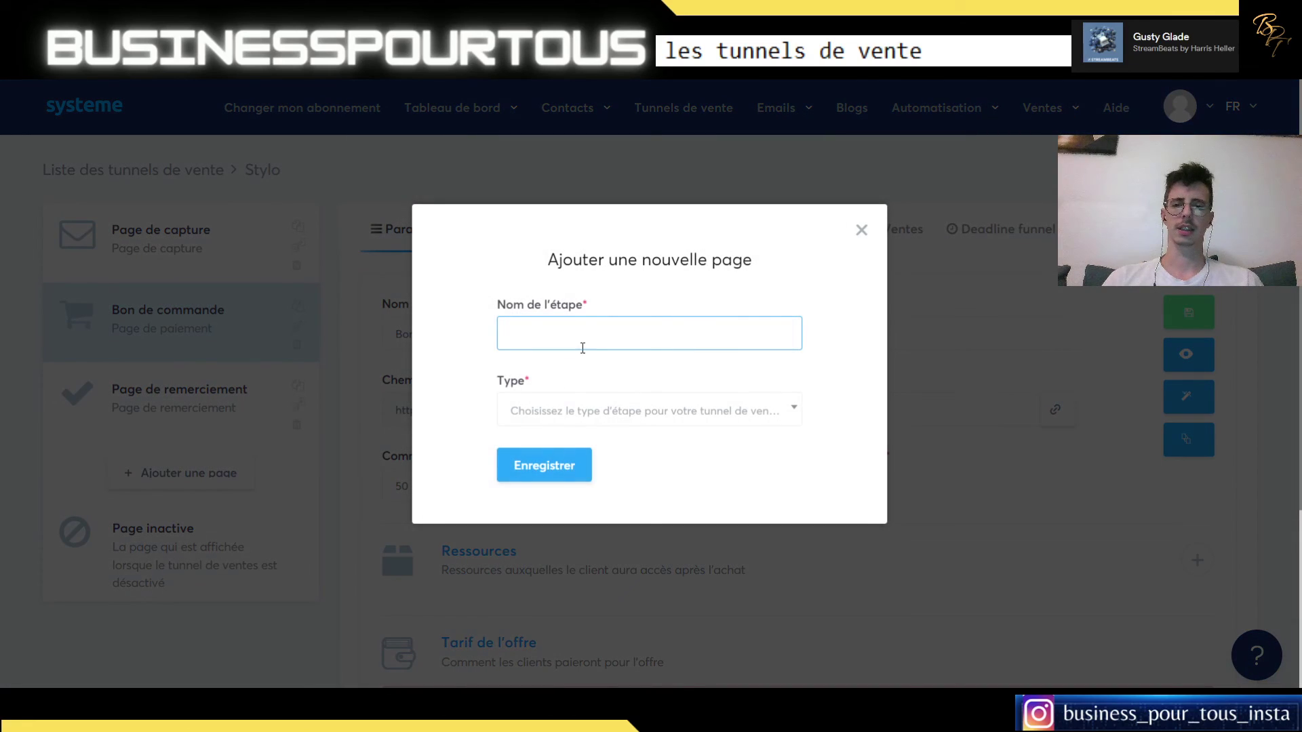
{"action": "left_click", "coordinate": [557, 407]}
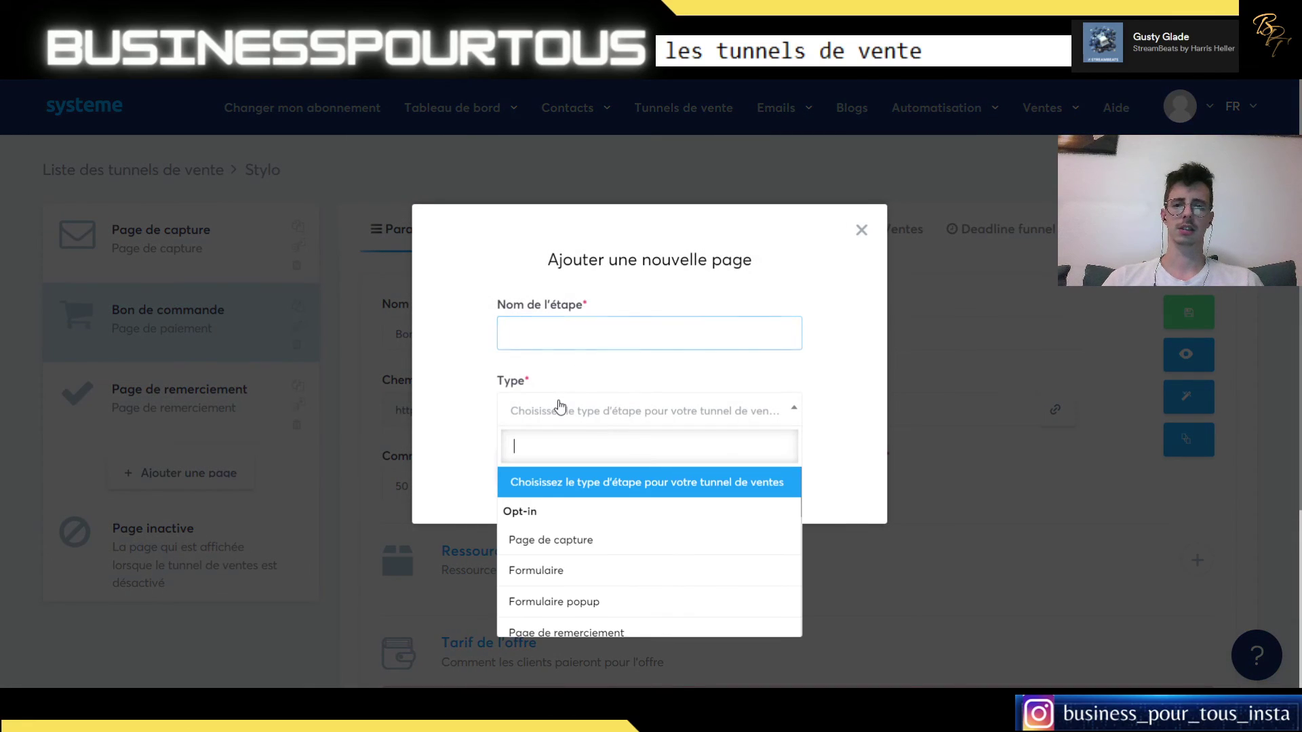
{"action": "scroll", "coordinate": [584, 537], "scroll_direction": "down", "scroll_amount": 1}
{"action": "scroll", "coordinate": [600, 515], "scroll_direction": "down", "scroll_amount": 5}
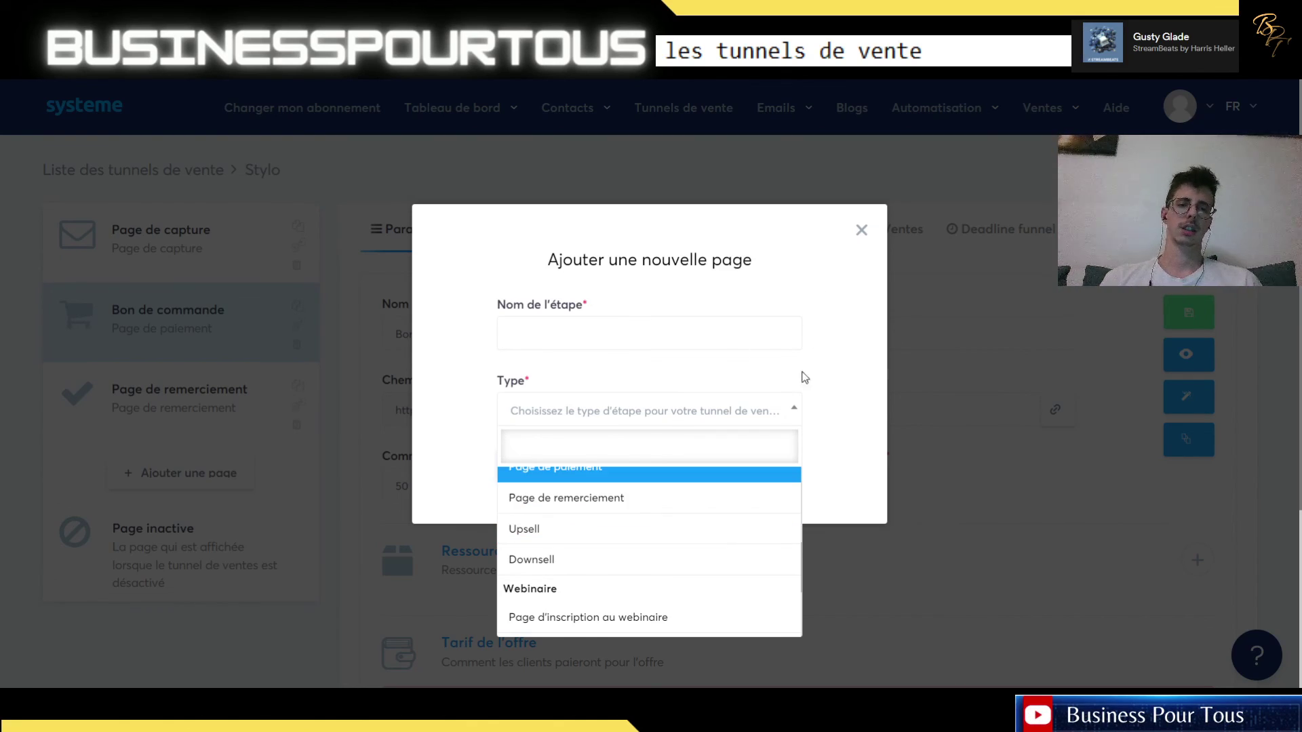
{"action": "scroll", "coordinate": [706, 517], "scroll_direction": "down", "scroll_amount": 3}
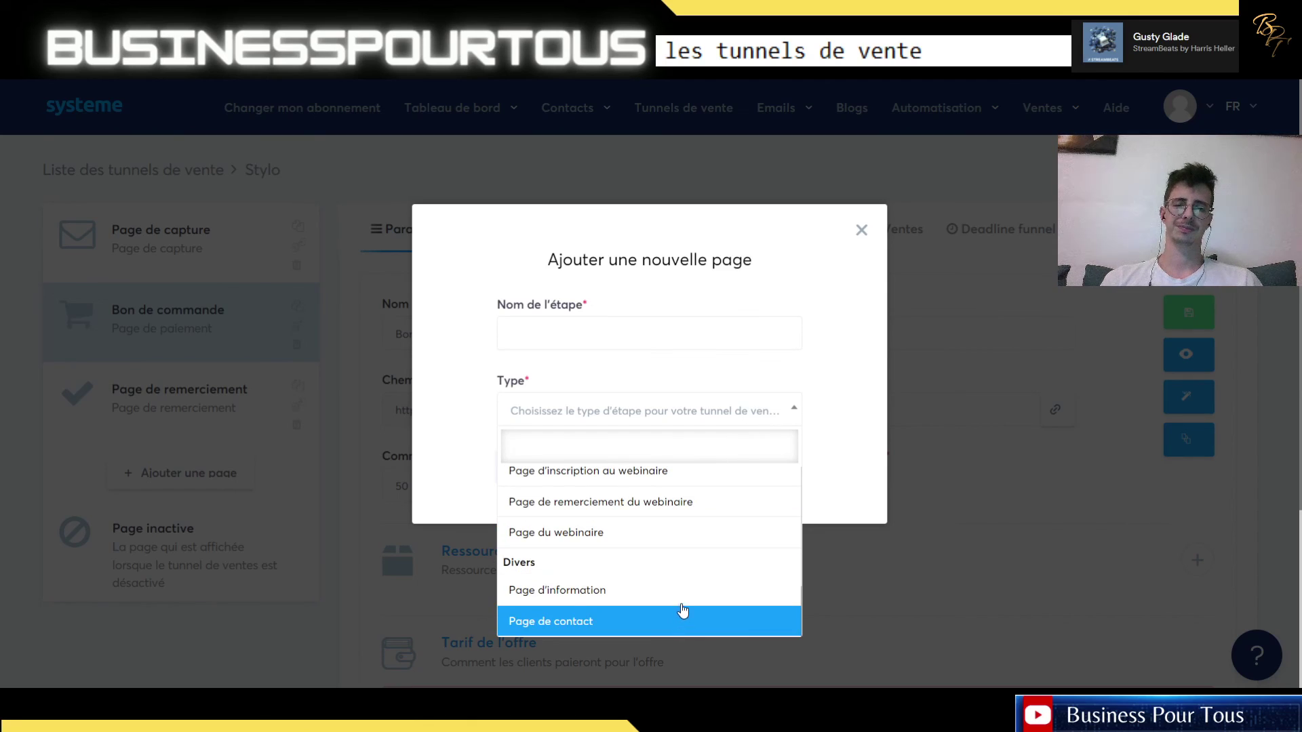
{"action": "left_click", "coordinate": [852, 305]}
{"action": "left_click", "coordinate": [861, 229]}
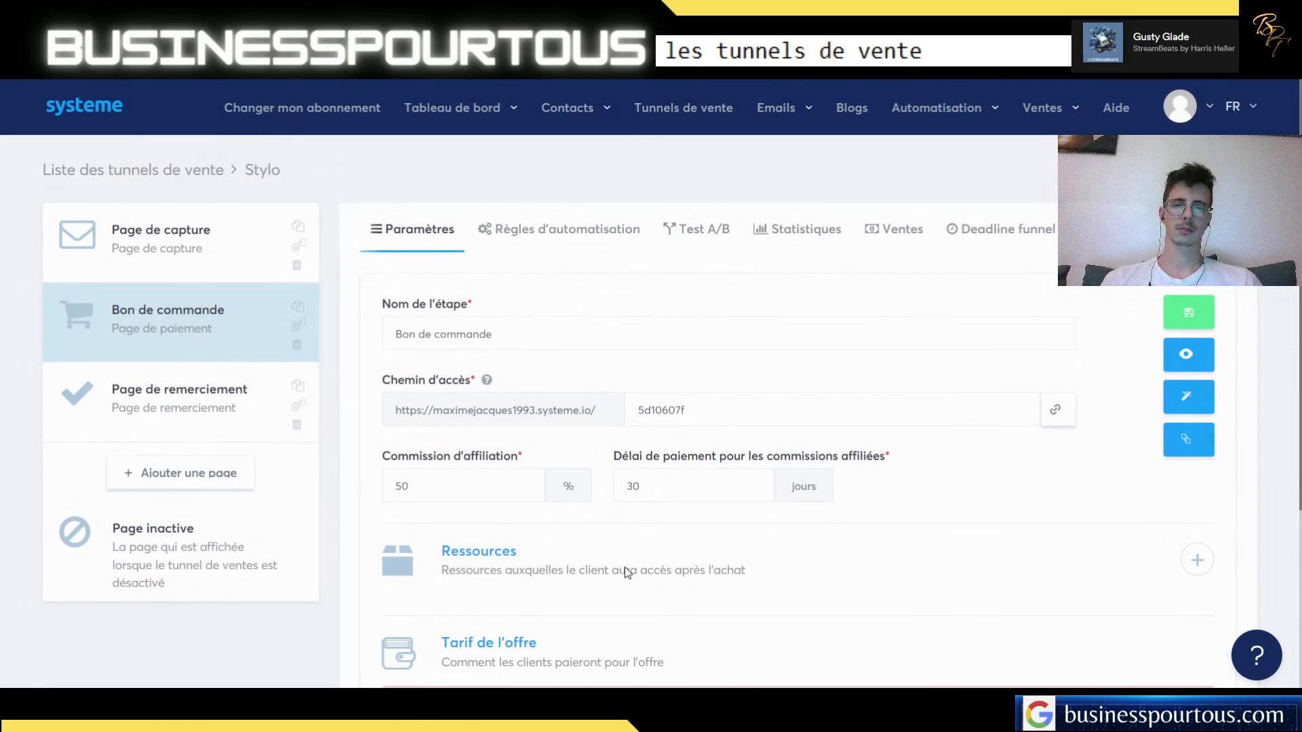